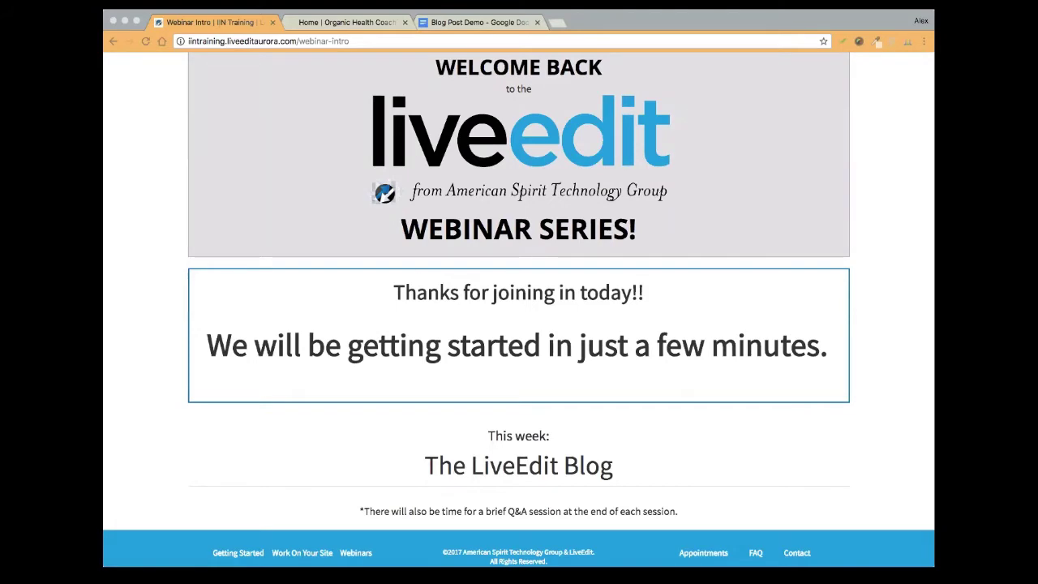
Close the webinar intro page to bring up the Organic Health Coaching site
scroll(310, 222, "up", 5)
scroll(290, 216, "down", 4)
scroll(290, 215, "down", 2)
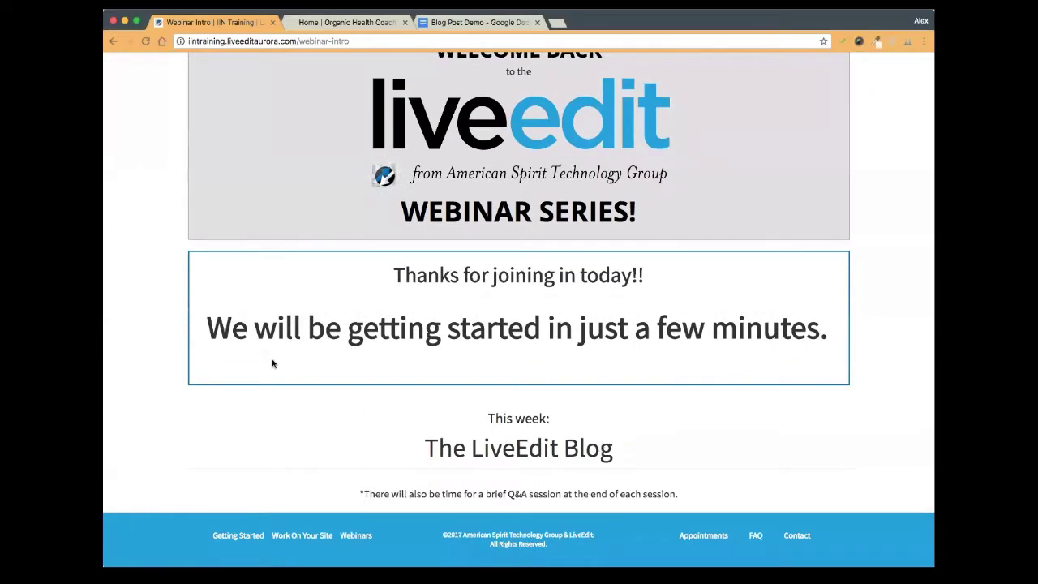
left_click(272, 23)
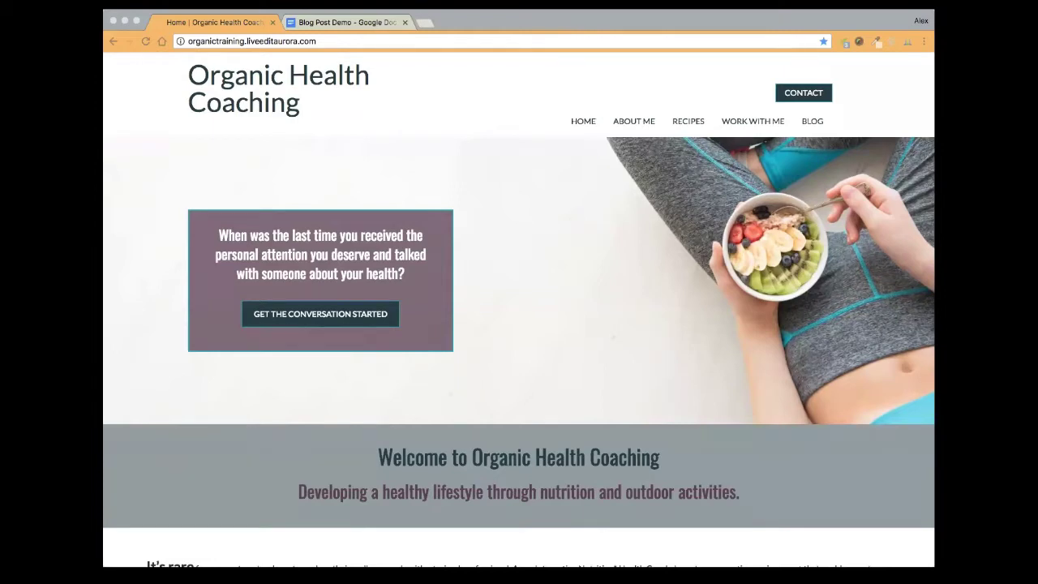
Open the /login page of the Organic Health Coaching site and sign in with the prefilled account credentials
left_click(685, 21)
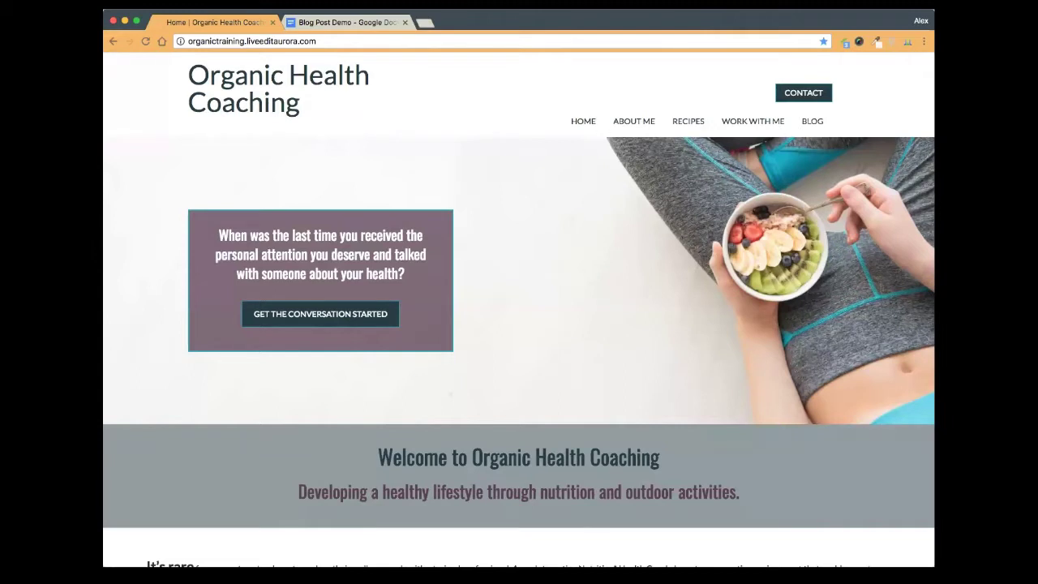
left_click(364, 40)
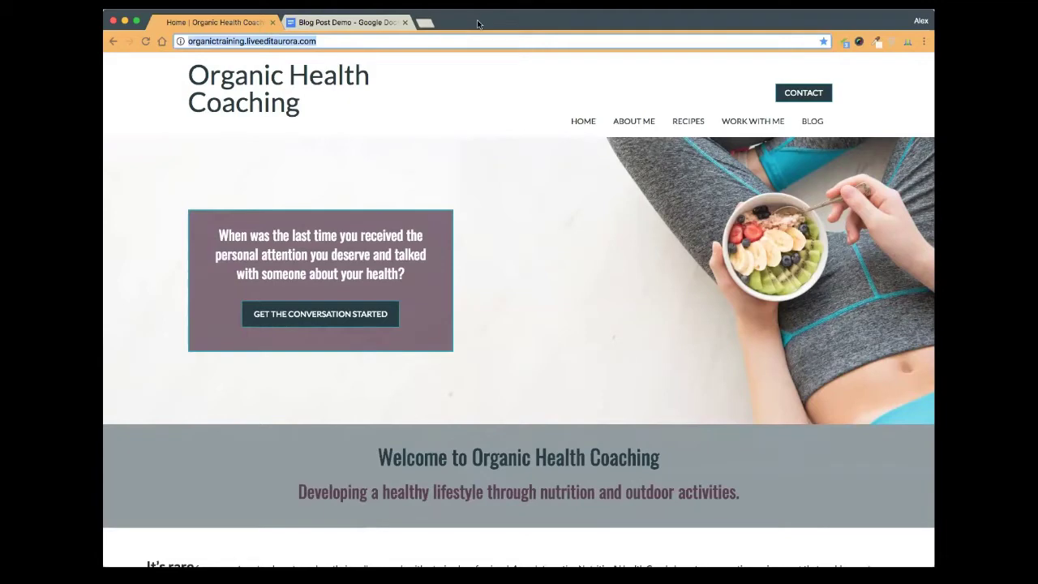
left_click(348, 42)
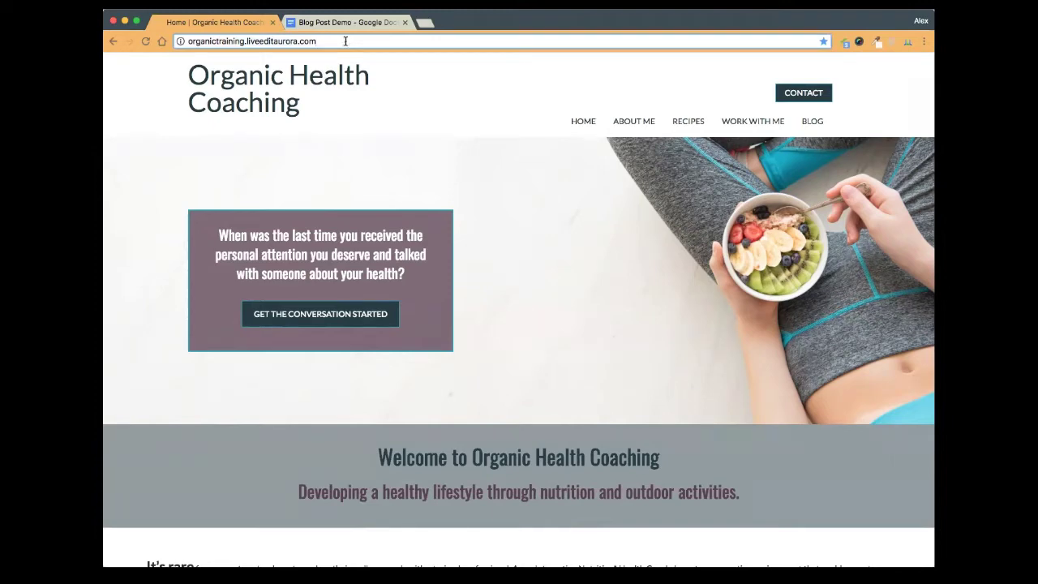
type("/login")
key("Return")
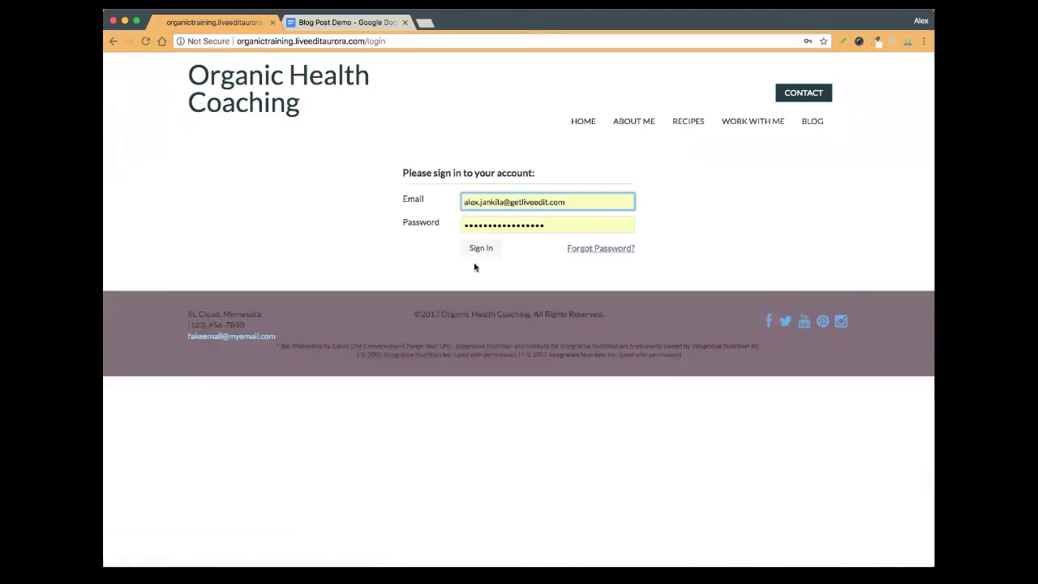
left_click(481, 248)
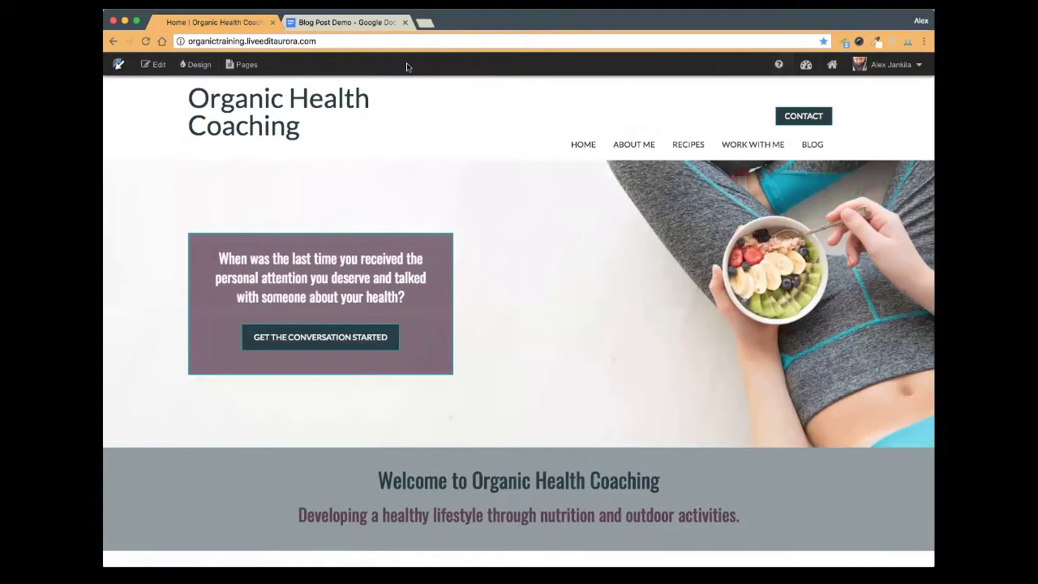
Open the help portal's Solutions page and expand the Health Coach Webinars category to examine its video gallery
left_click(779, 66)
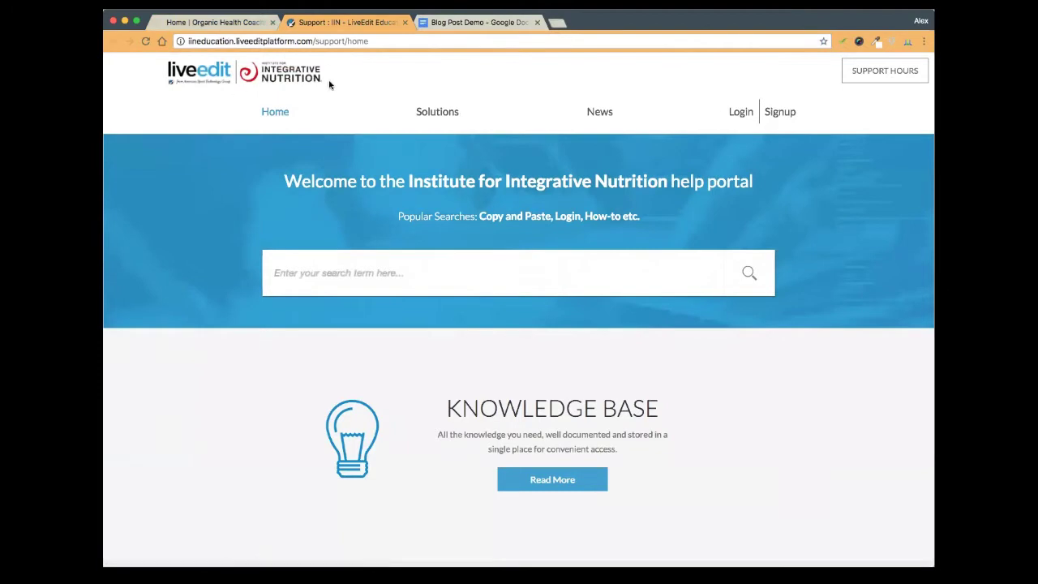
scroll(616, 268, "down", 1)
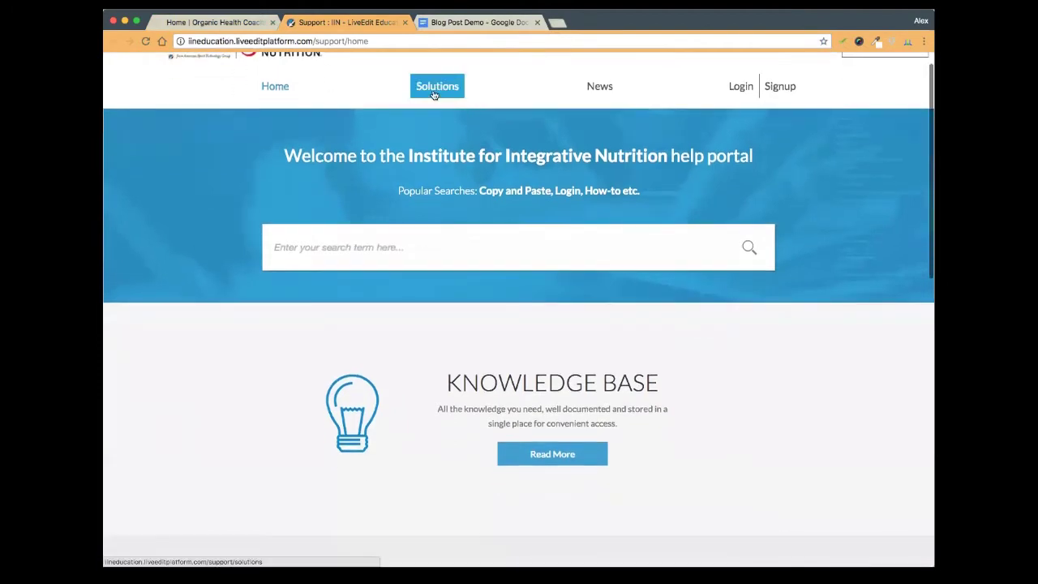
left_click(434, 91)
scroll(541, 185, "down", 7)
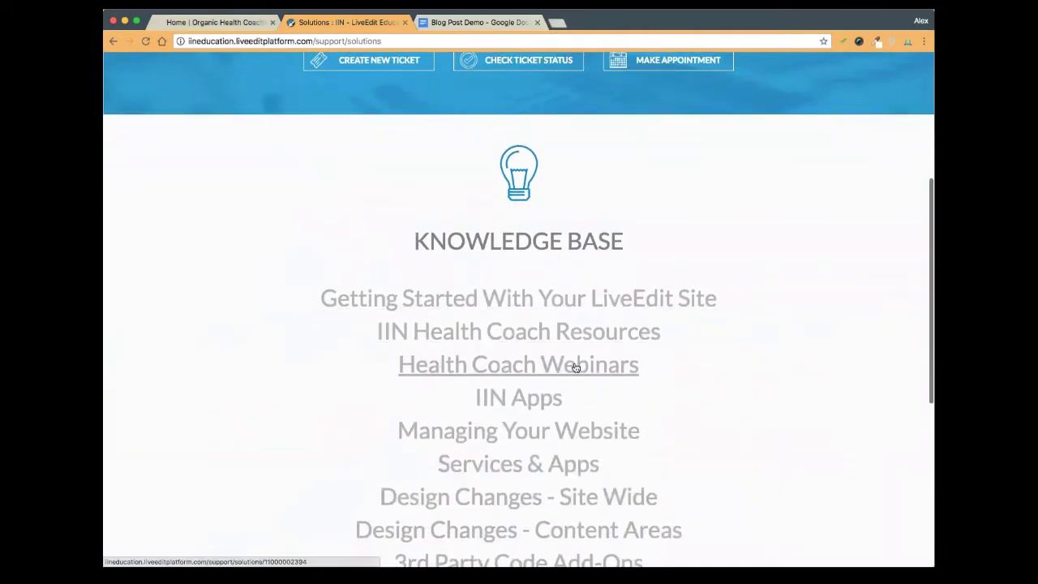
left_click(529, 368)
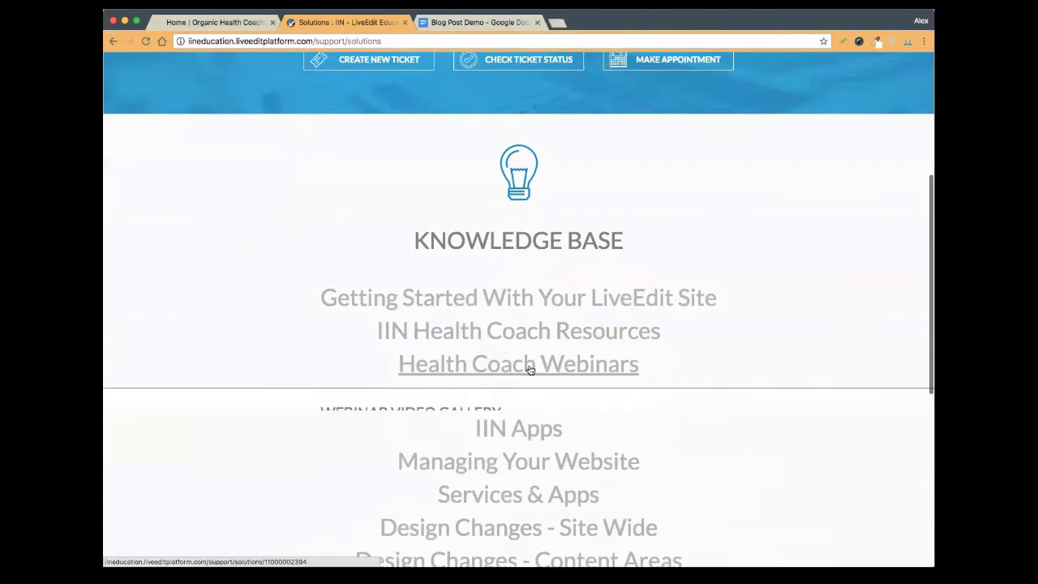
scroll(507, 397, "down", 3)
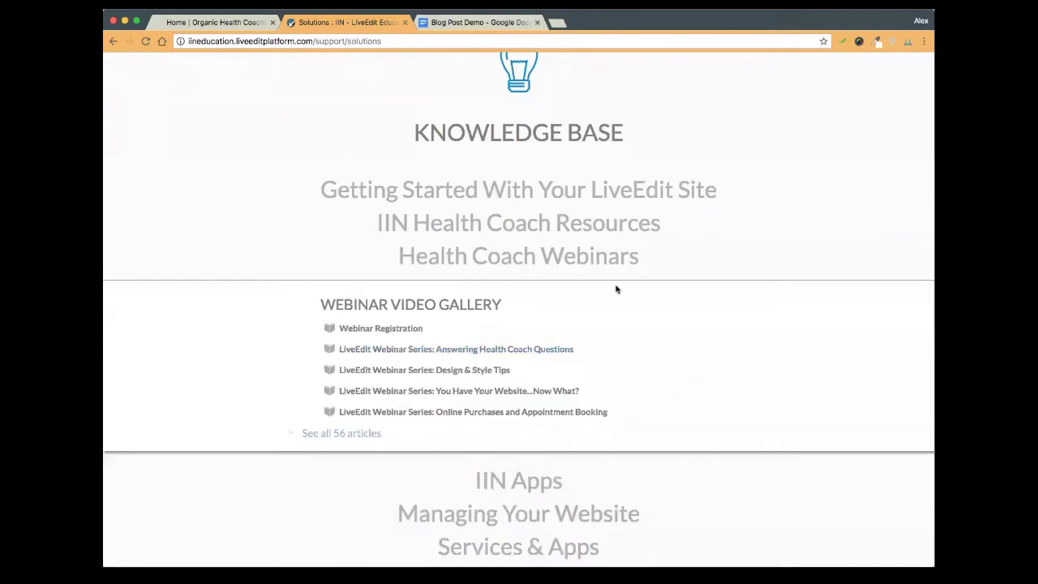
Return to the help portal's home page and close the portal
scroll(614, 170, "up", 5)
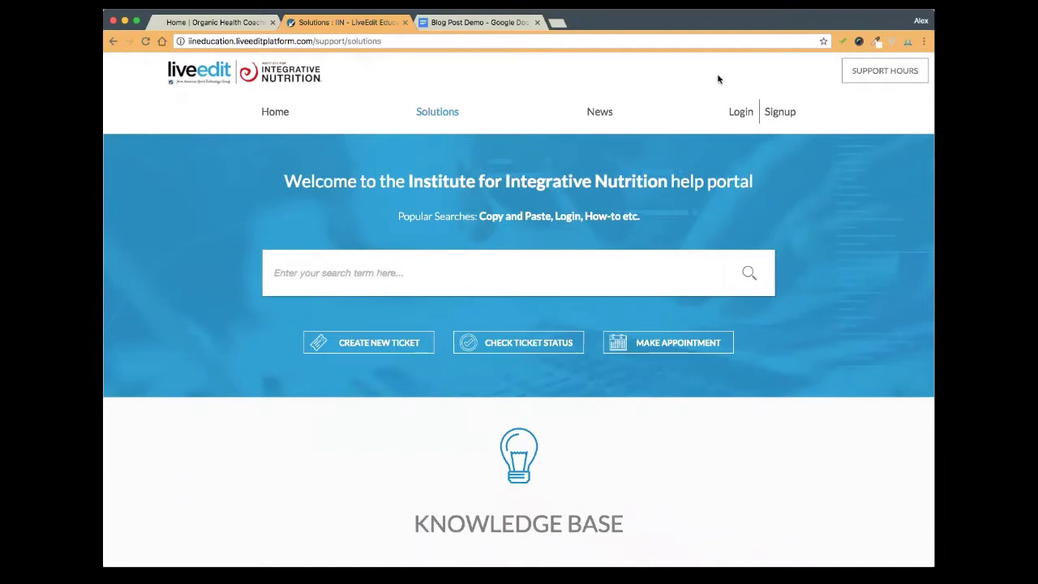
left_click(539, 81)
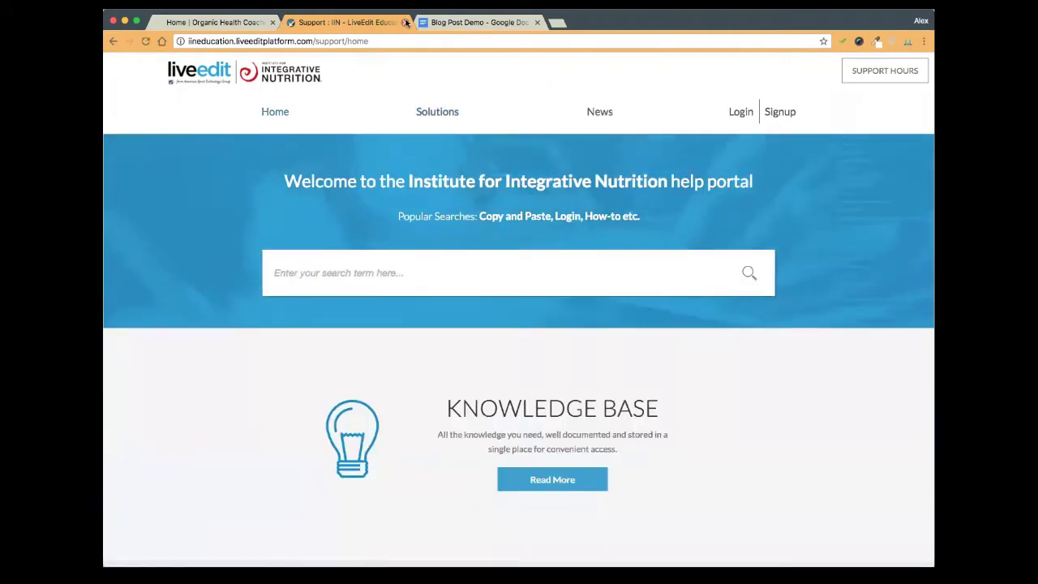
left_click(404, 22)
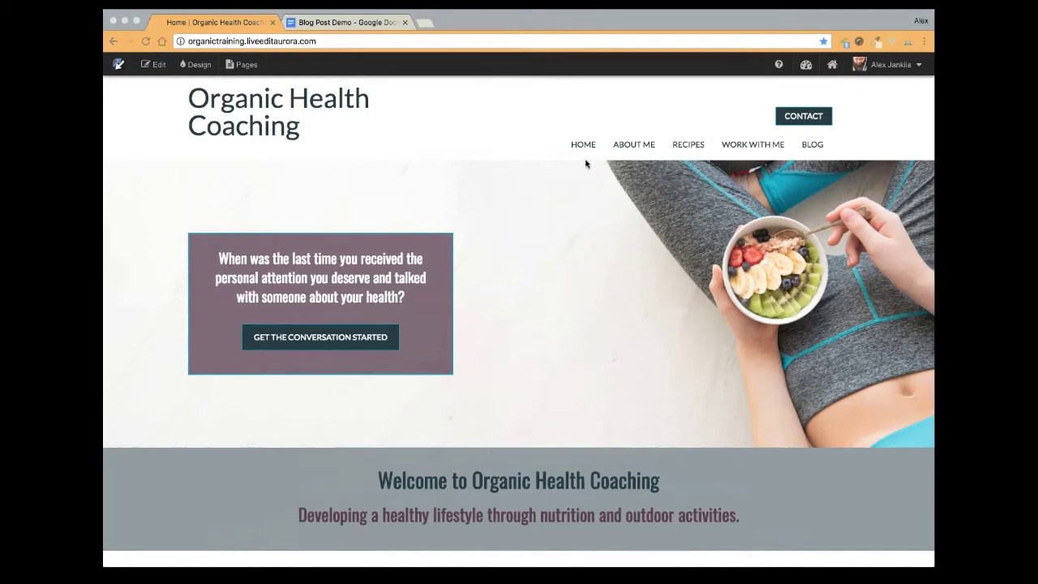
Open the Blog app from the LiveEdit Platform dashboard
left_click(865, 138)
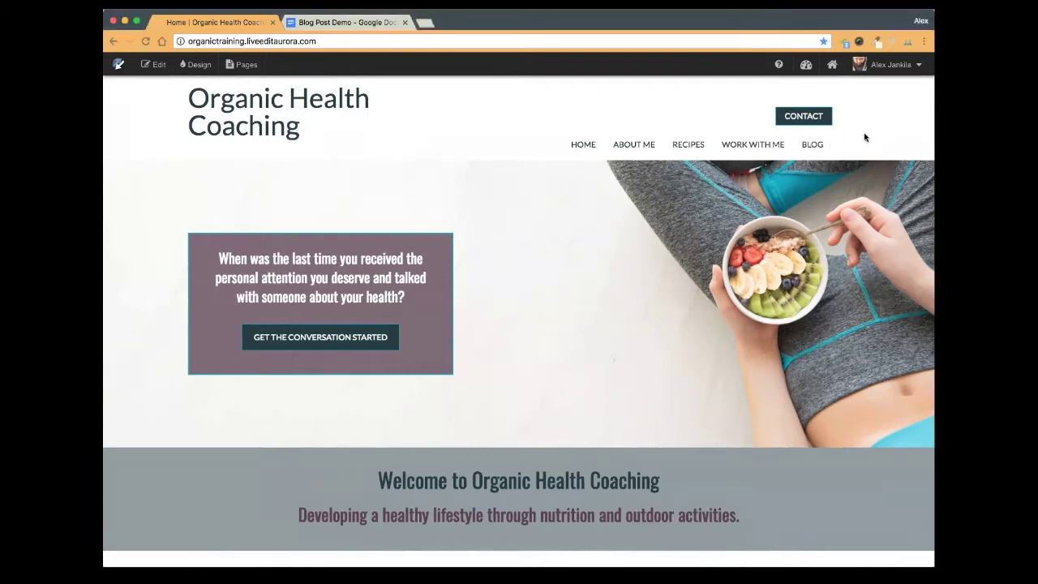
left_click(812, 144)
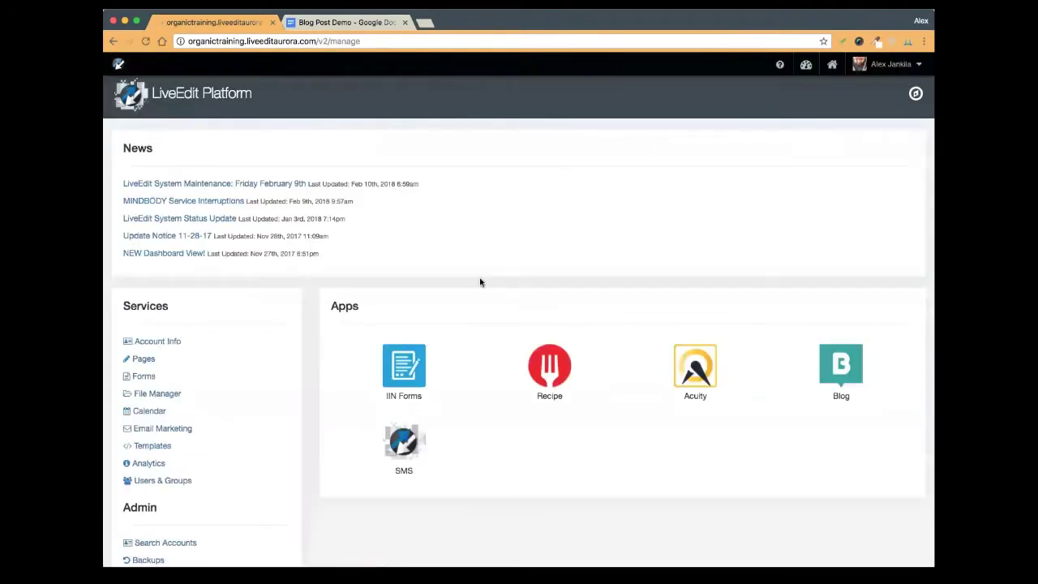
left_click(834, 364)
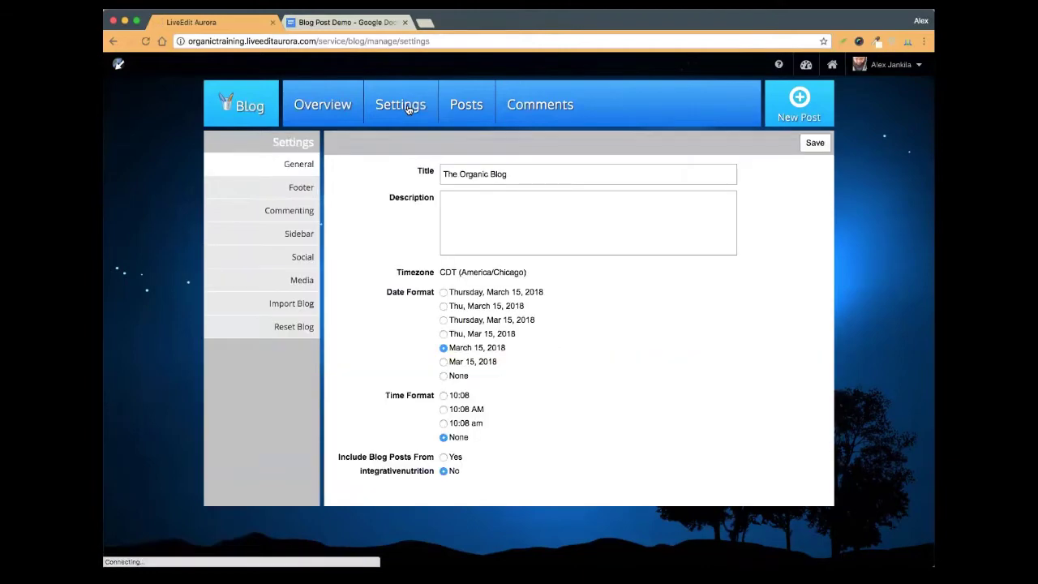
Review the blog manager's published posts, published comments and overview pages
left_click(462, 107)
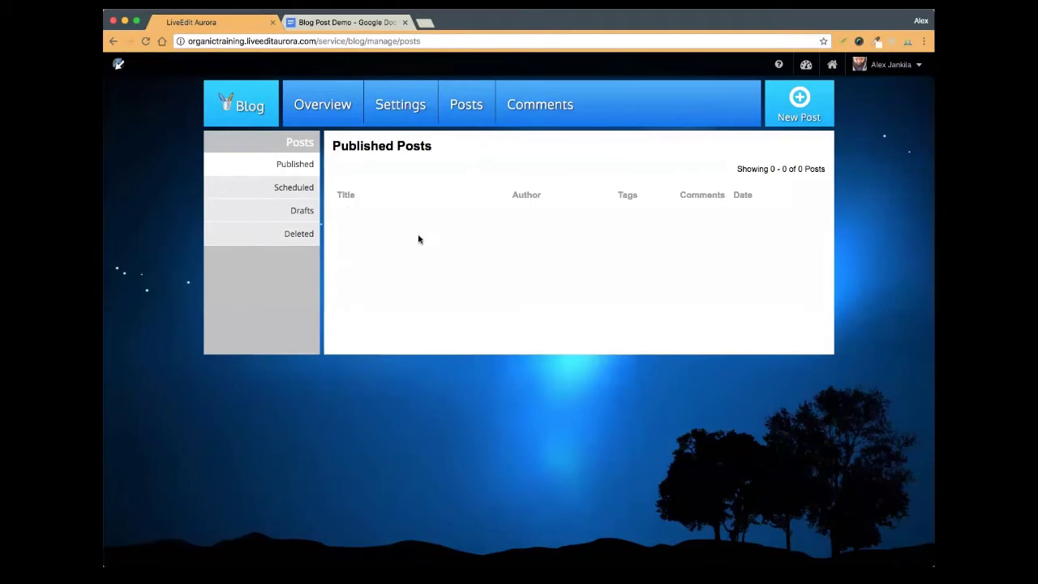
left_click(549, 114)
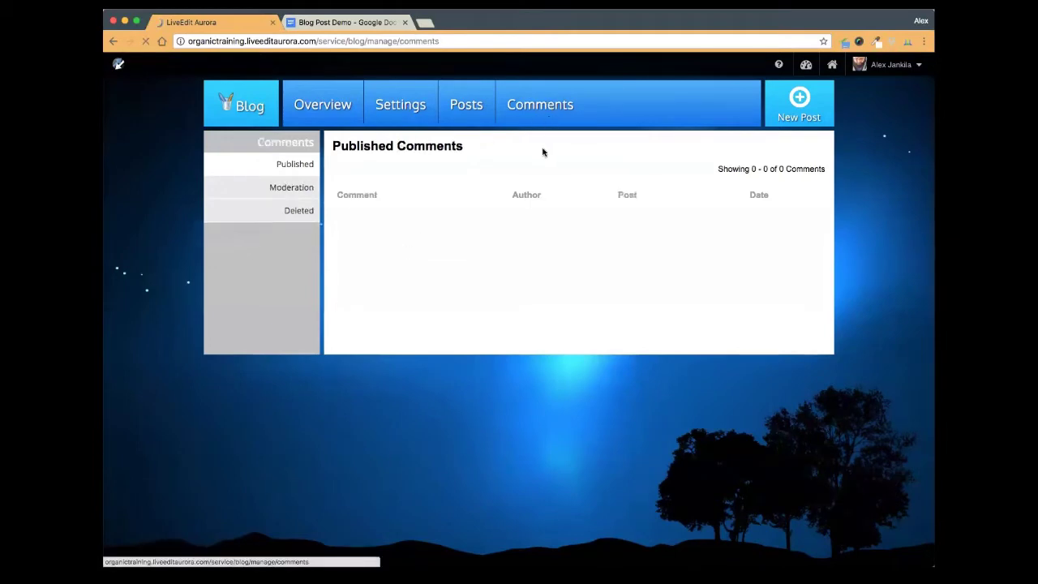
left_click(322, 106)
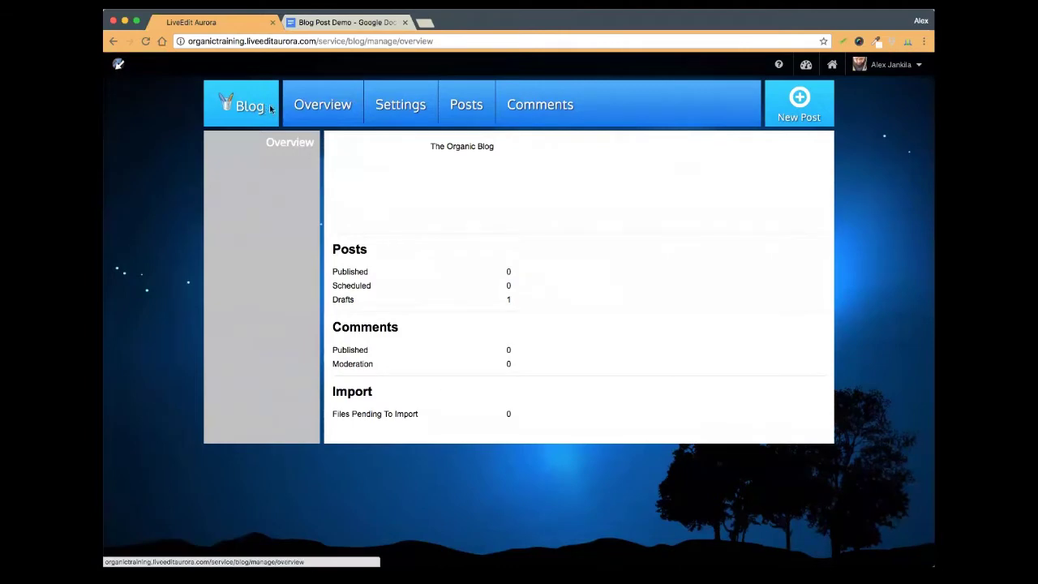
In the general blog settings, set Include Blog Posts From integrativenutrition to Yes and save
left_click(384, 109)
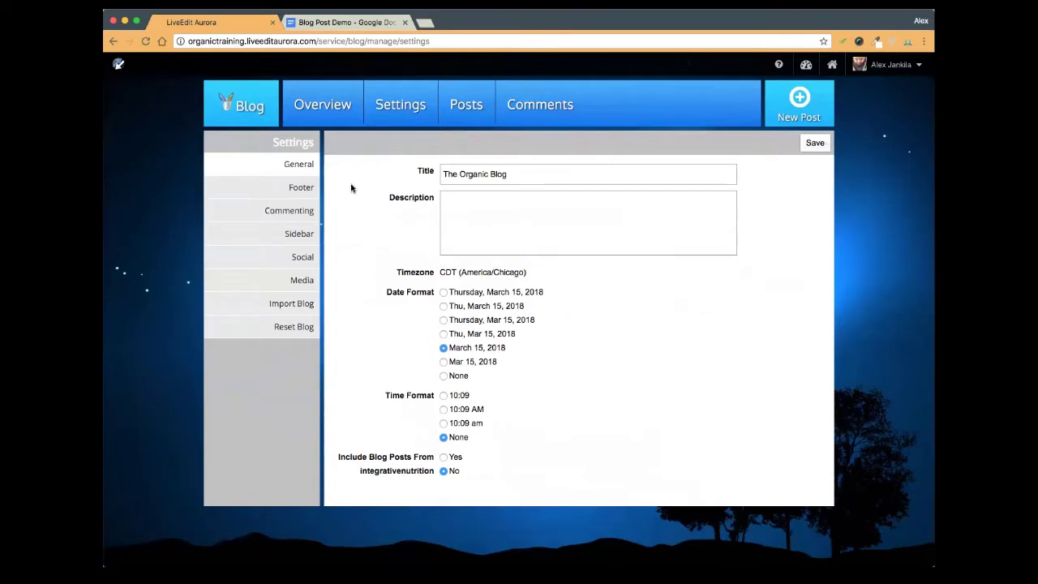
left_click(473, 170)
triple_click(473, 171)
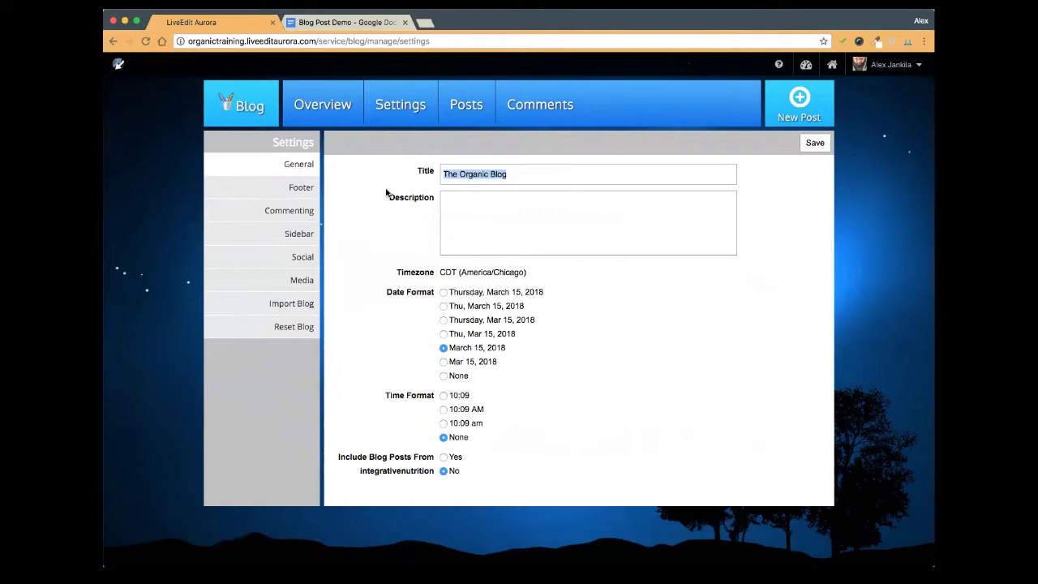
left_click(401, 176)
left_click(411, 174)
left_click(463, 205)
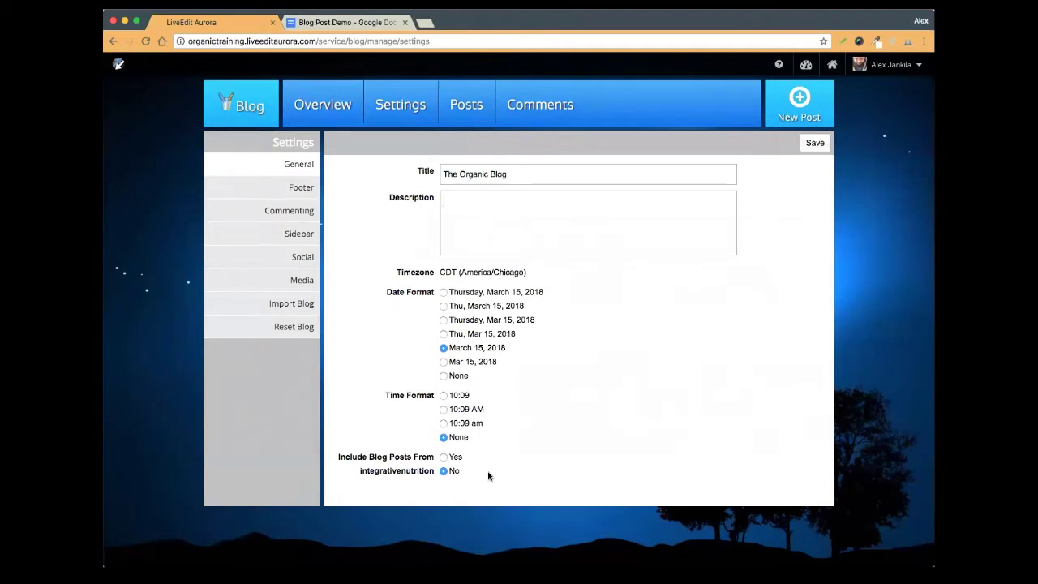
left_click(443, 457)
left_click(817, 149)
Open the site's home page in a new tab and go to its Blog page
right_click(831, 64)
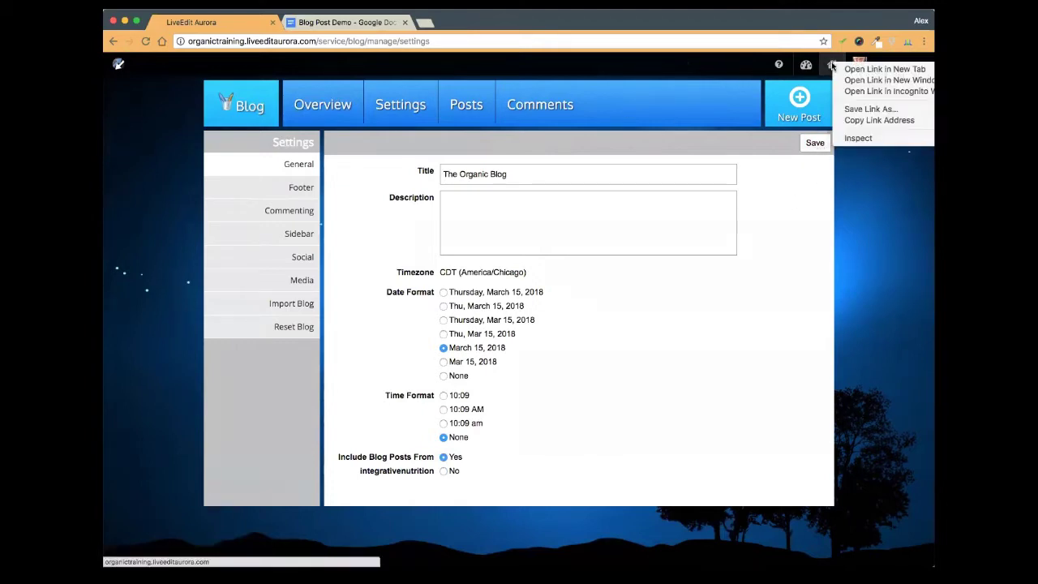
left_click(864, 71)
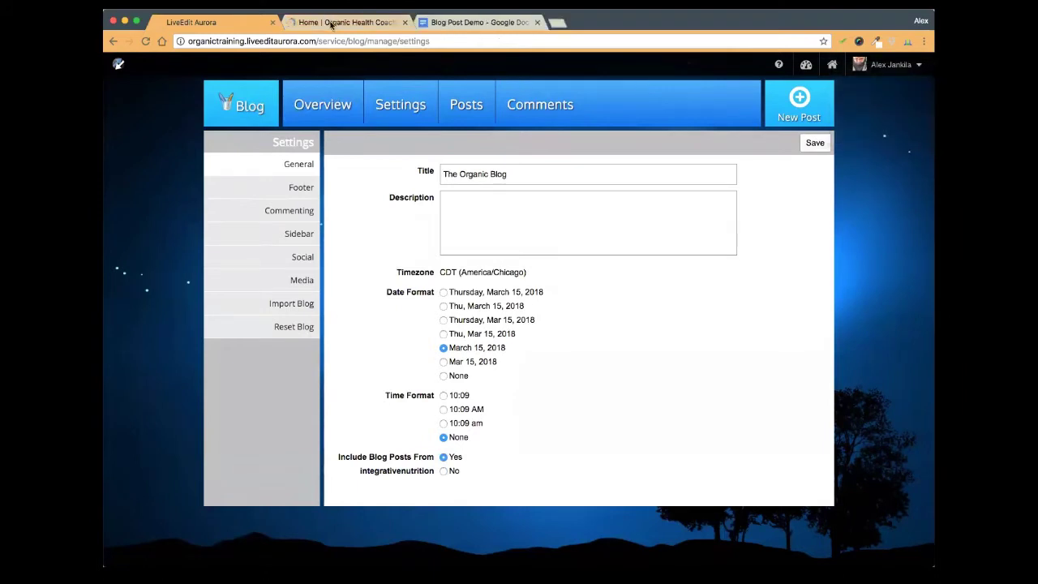
key("ctrl+Tab")
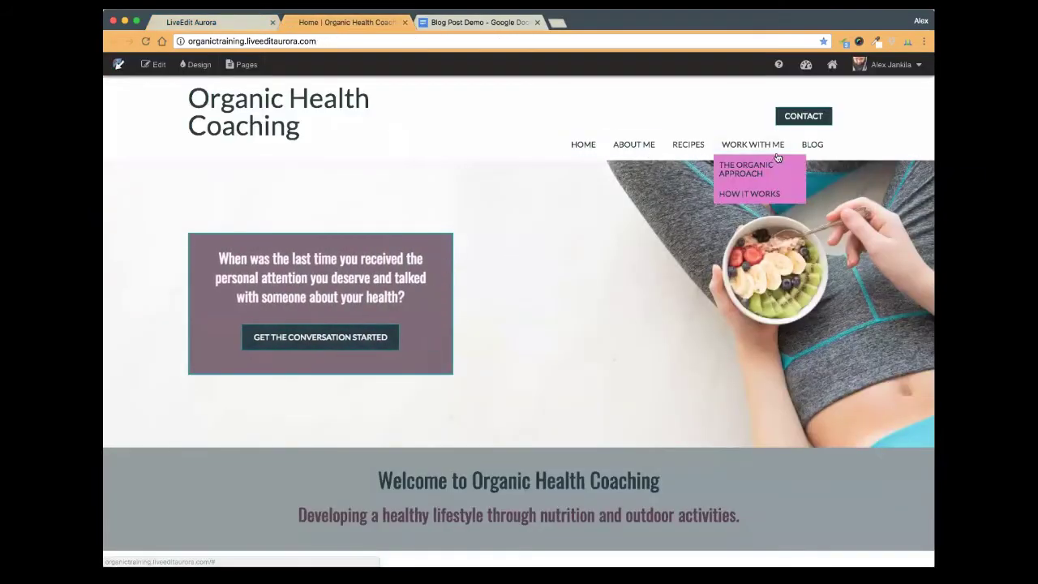
left_click(814, 153)
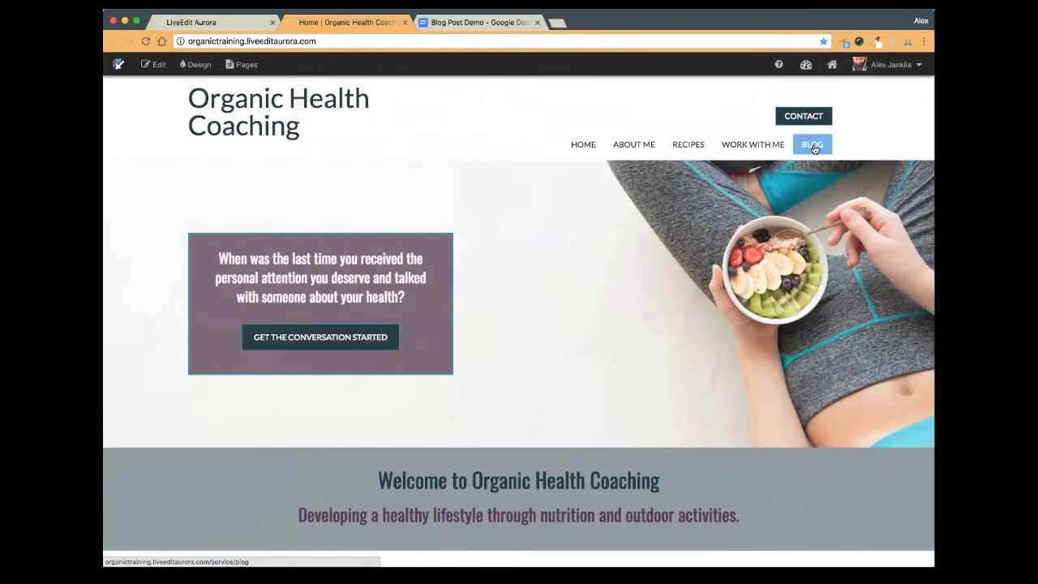
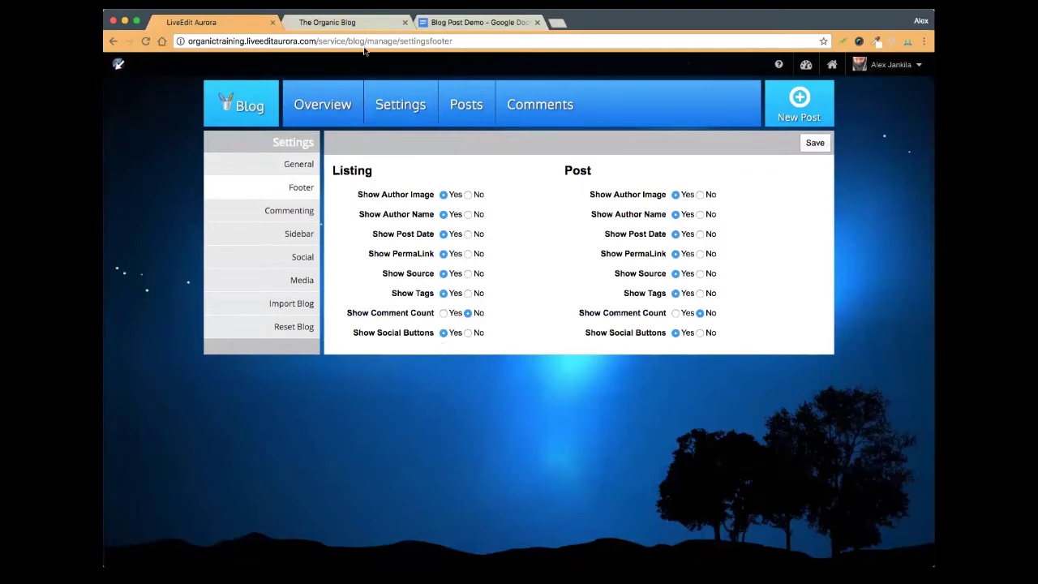
On the public blog, open the post "Three Spices to Add to Your Spice Rack" and examine its footer and comments area
left_click(350, 23)
scroll(506, 338, "down", 3)
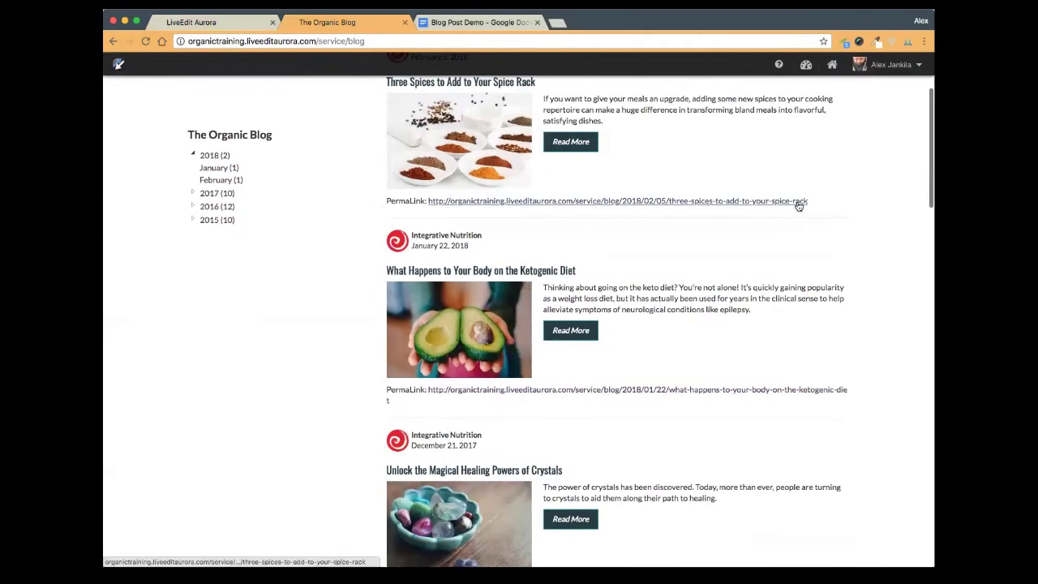
scroll(584, 202, "up", 1)
left_click(480, 127)
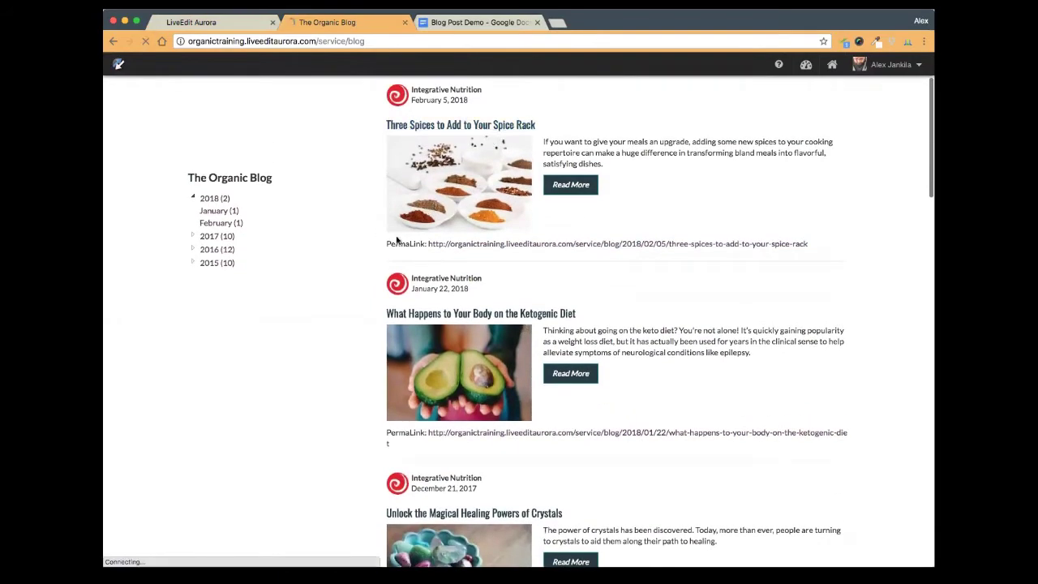
scroll(385, 278, "down", 5)
scroll(385, 278, "down", 10)
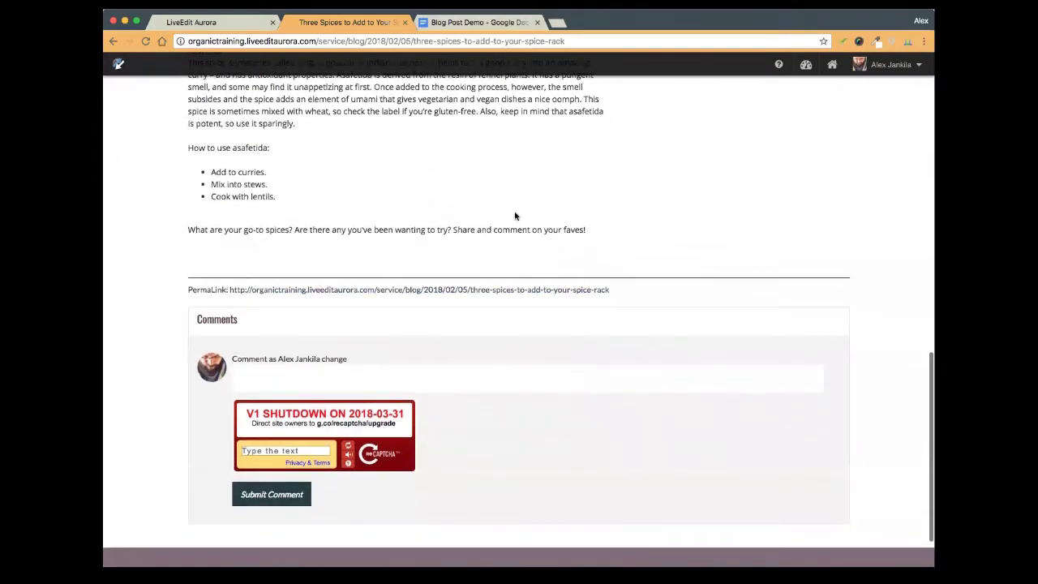
Return to the blog's Footer settings and examine the Listing and Post display options
left_click(248, 26)
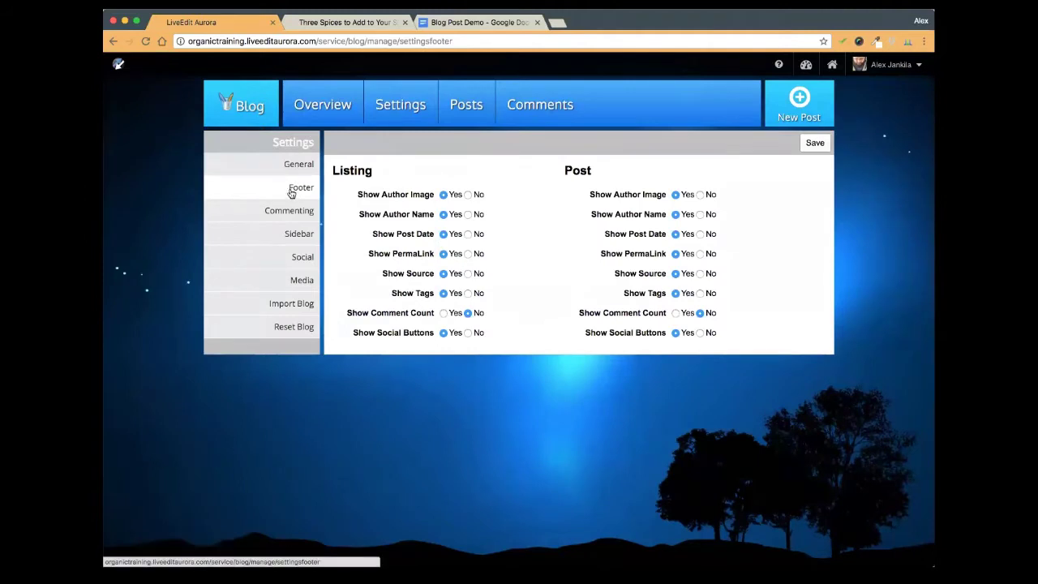
double_click(334, 168)
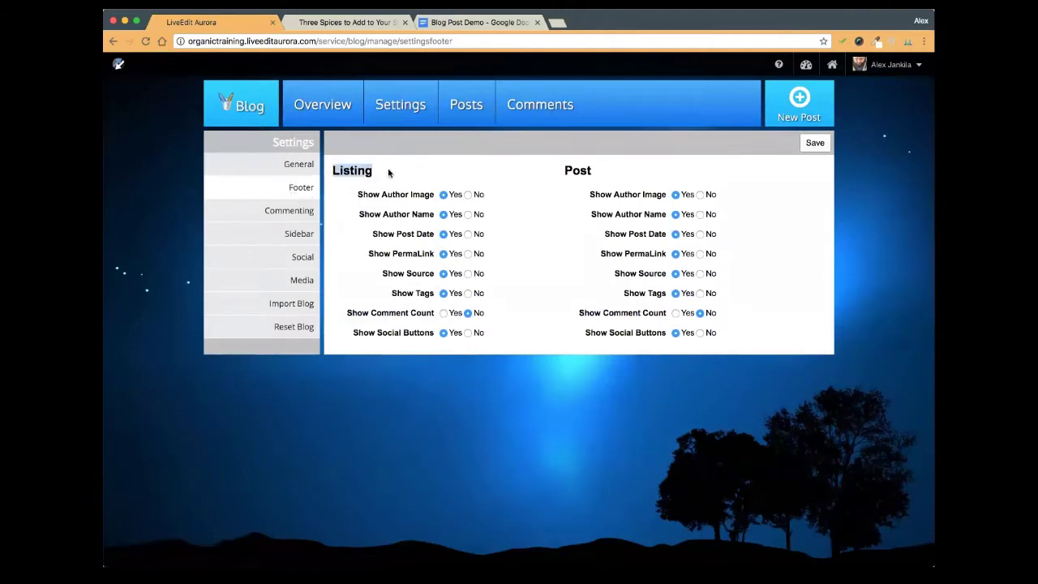
left_click(563, 171)
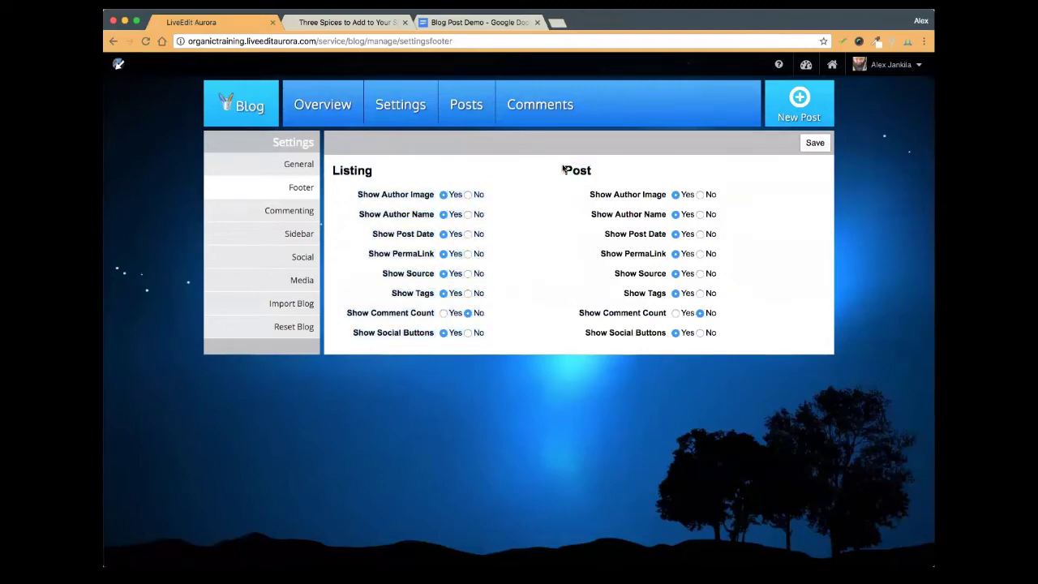
On the public post "Three Spices to Add to Your Spice Rack", examine the content and footer against the Post footer settings
left_click(354, 24)
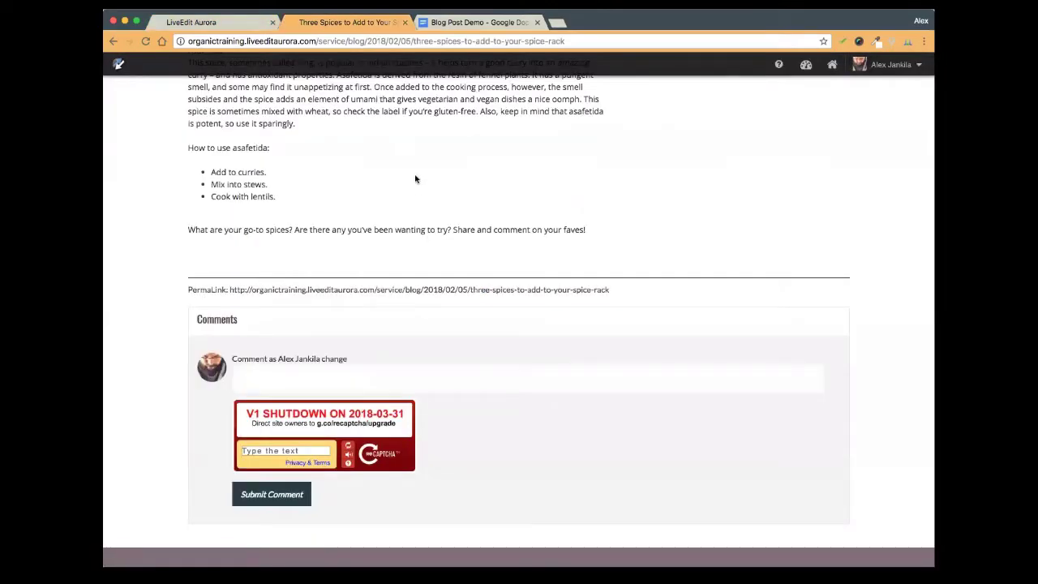
scroll(414, 184, "up", 5)
scroll(414, 183, "up", 5)
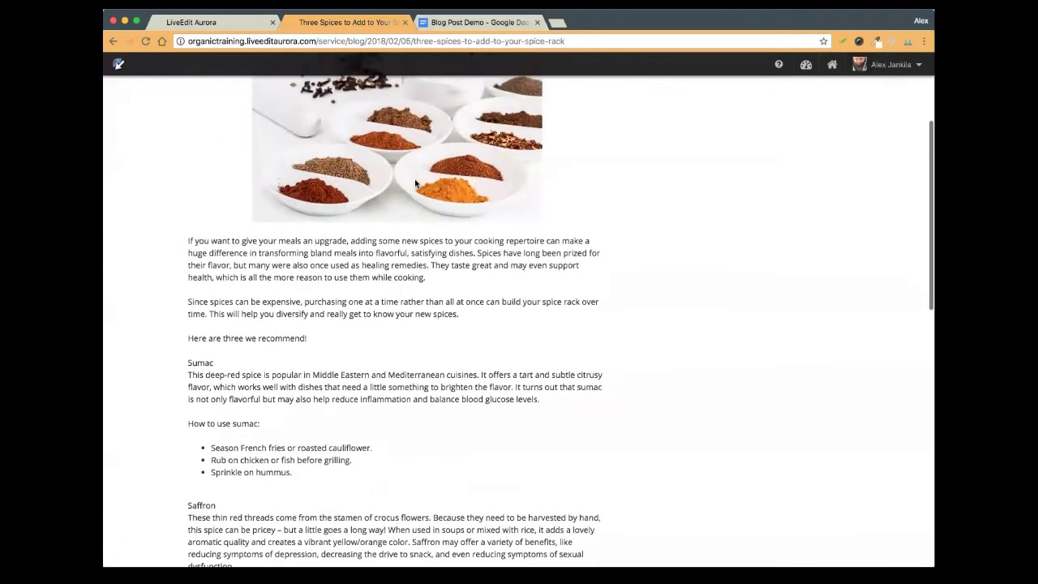
scroll(415, 184, "down", 8)
scroll(415, 184, "down", 3)
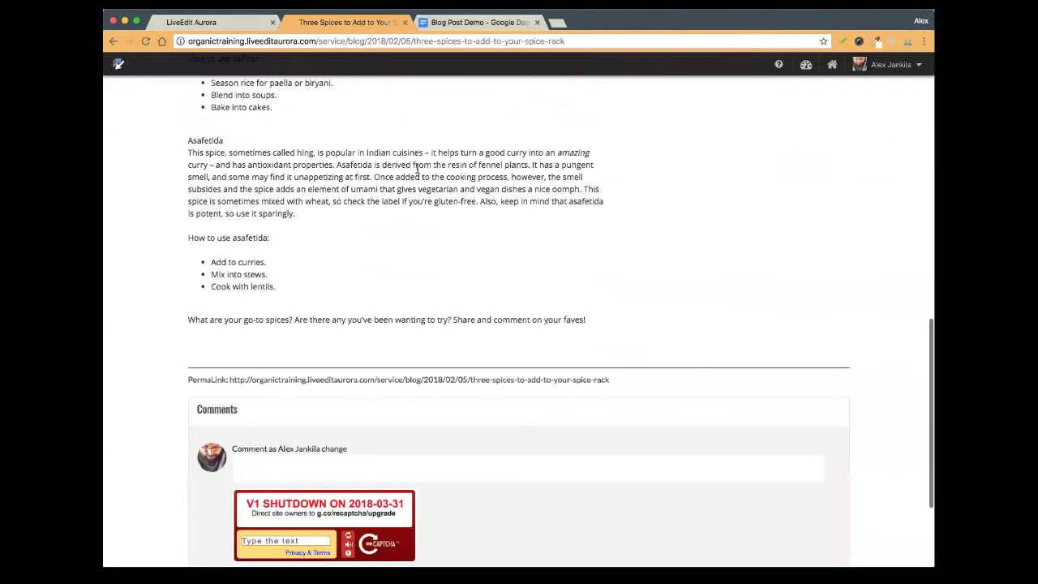
left_click(240, 24)
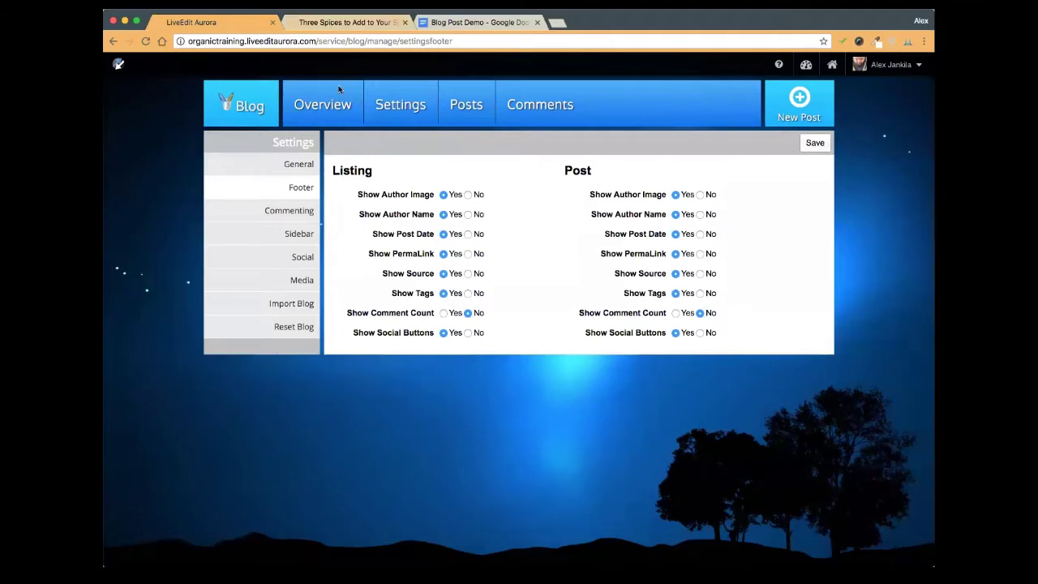
Go back to the public blog's post listing and examine how each entry's author, date and PermaLink are displayed
left_click(328, 22)
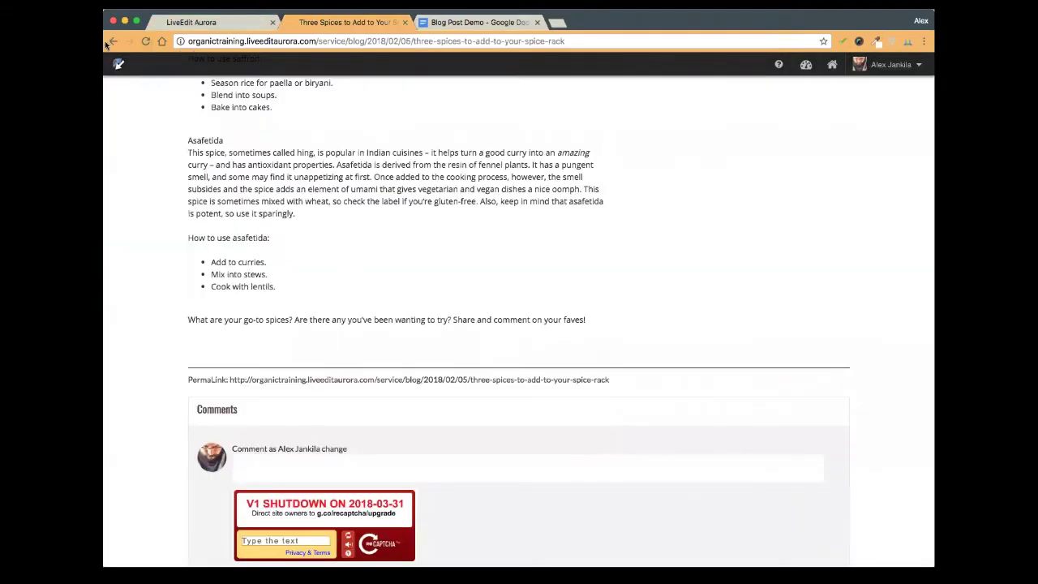
left_click(180, 29)
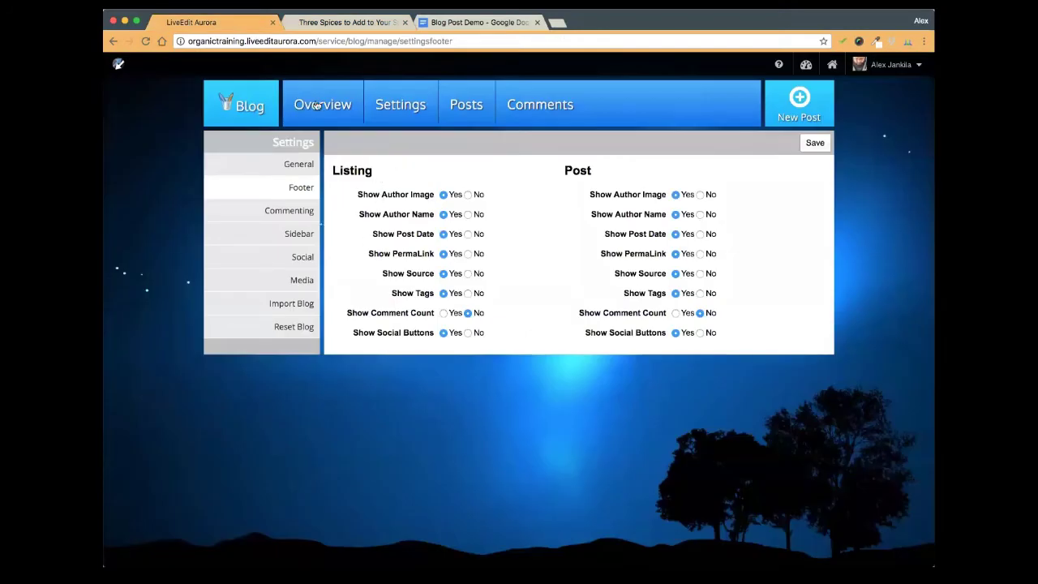
left_click(312, 23)
right_click(114, 40)
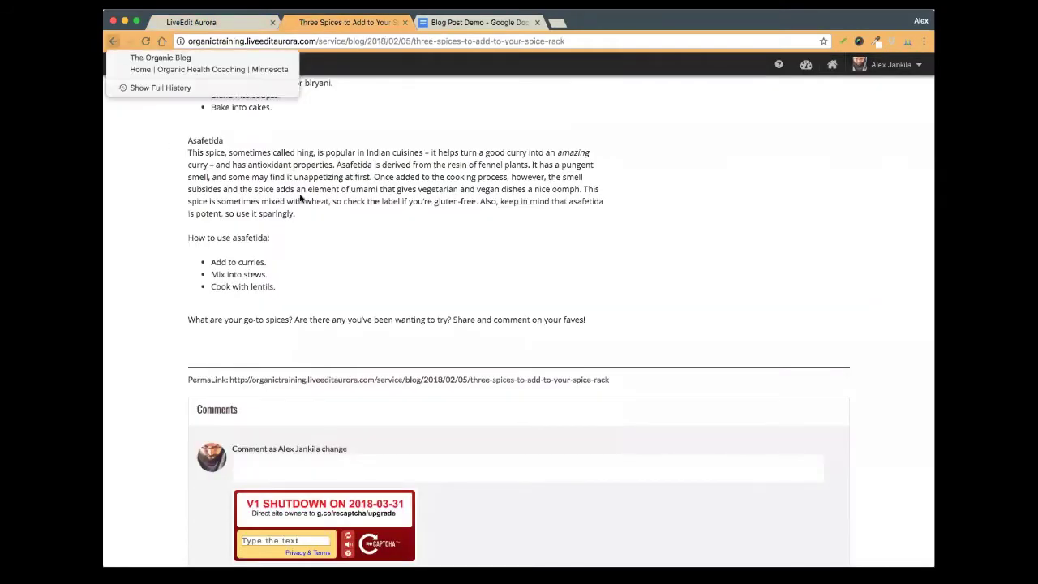
left_click(170, 210)
left_click(114, 41)
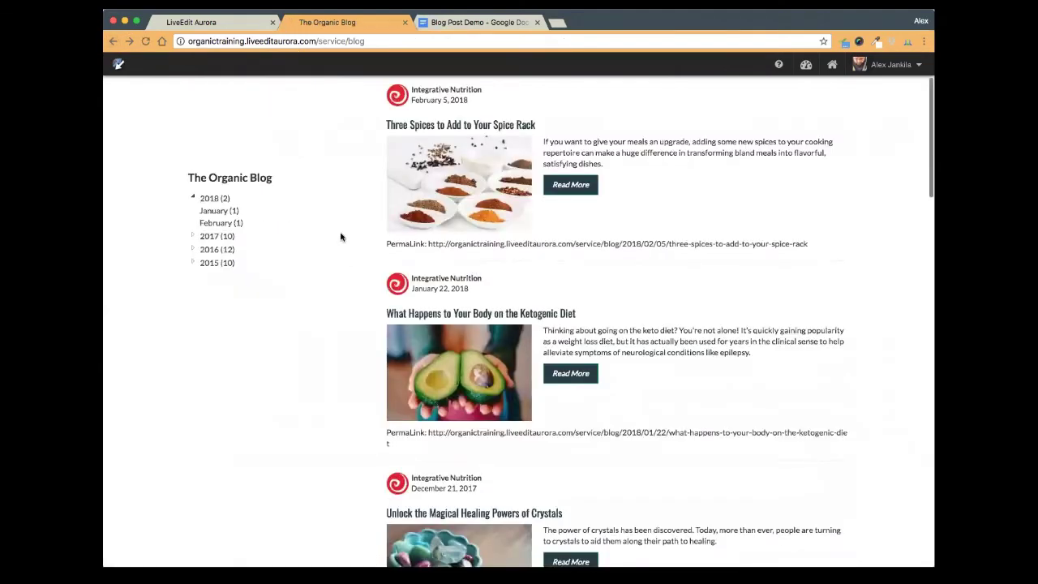
scroll(341, 235, "up", 2)
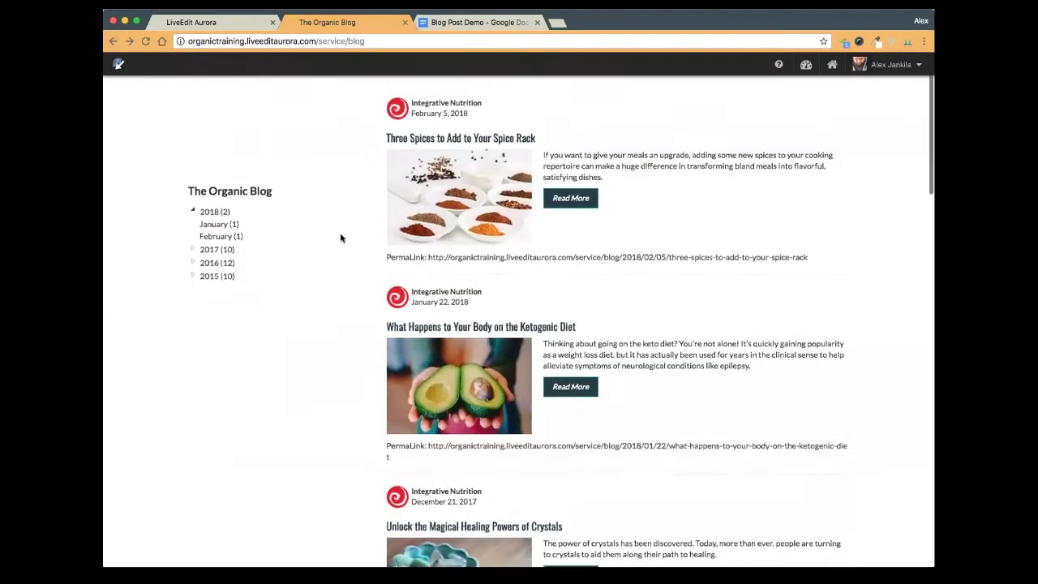
Return to the LiveEdit blog settings and open the Commenting settings
left_click(243, 22)
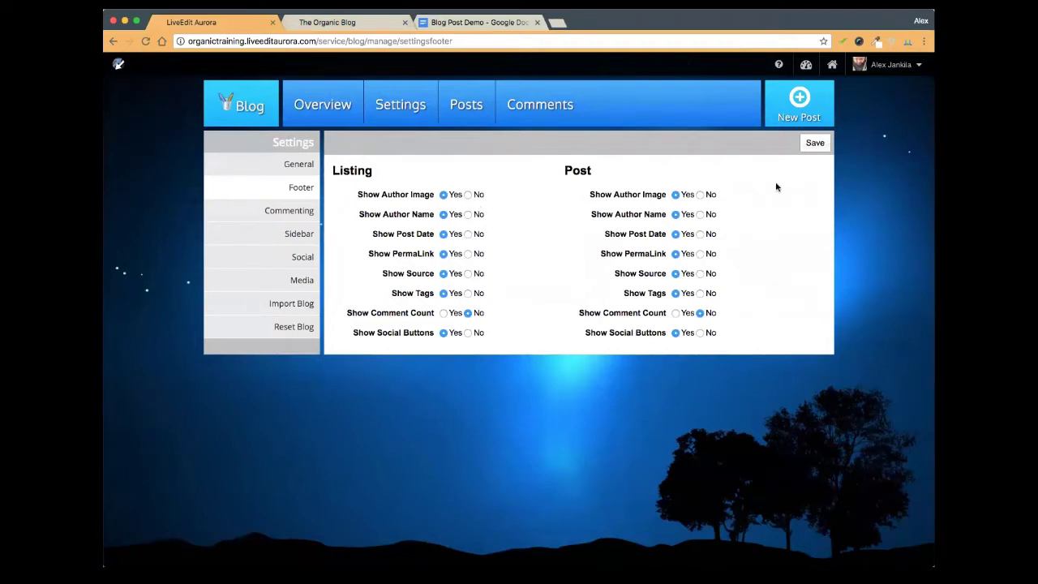
left_click(866, 66)
left_click(251, 214)
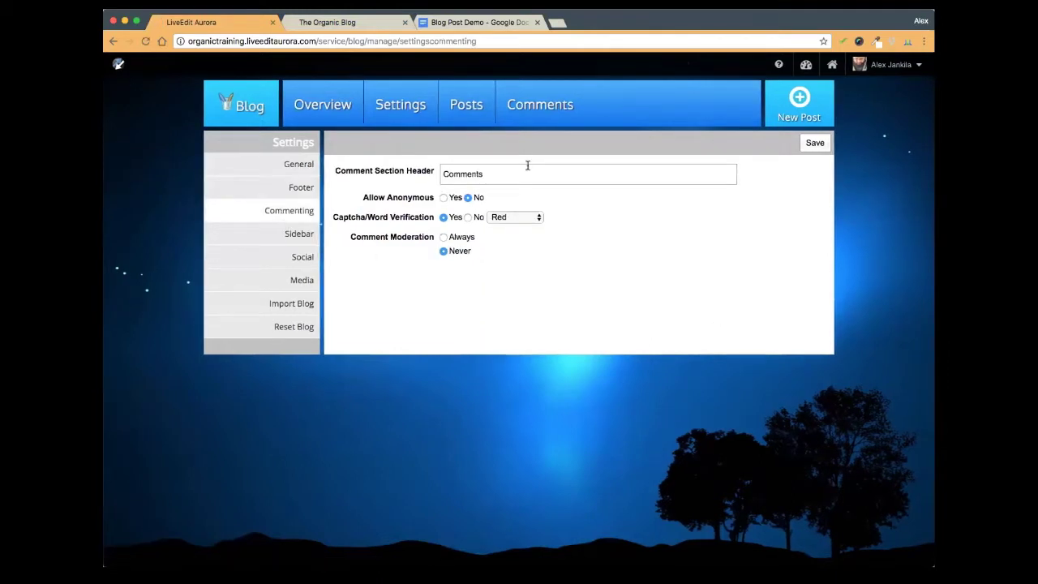
Open the public post "Three Spices to Add to Your Spice Rack", examine its Comments section header, and return to the Commenting settings
left_click(342, 22)
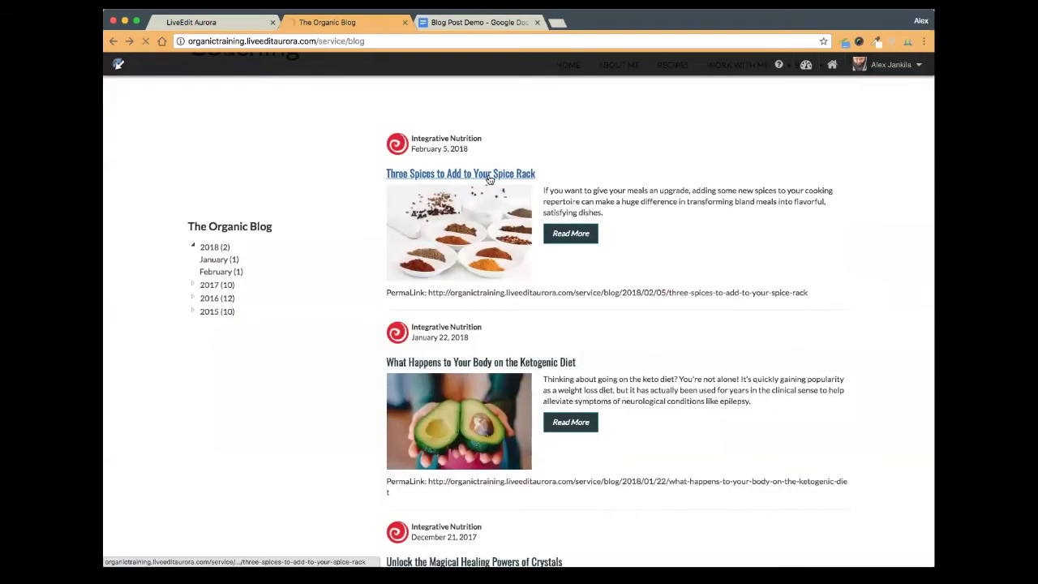
left_click(462, 172)
scroll(365, 269, "down", 20)
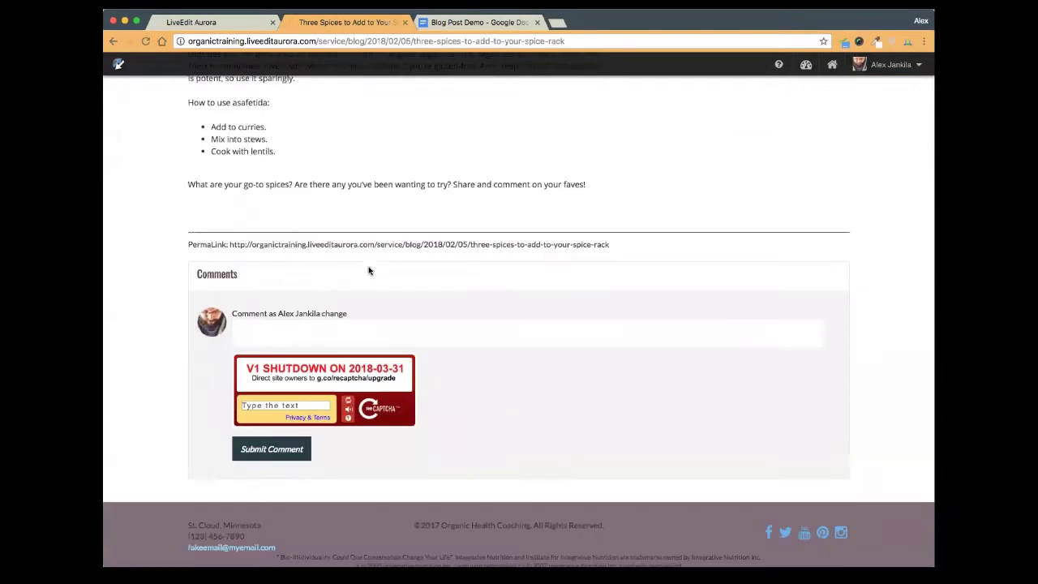
scroll(368, 270, "up", 3)
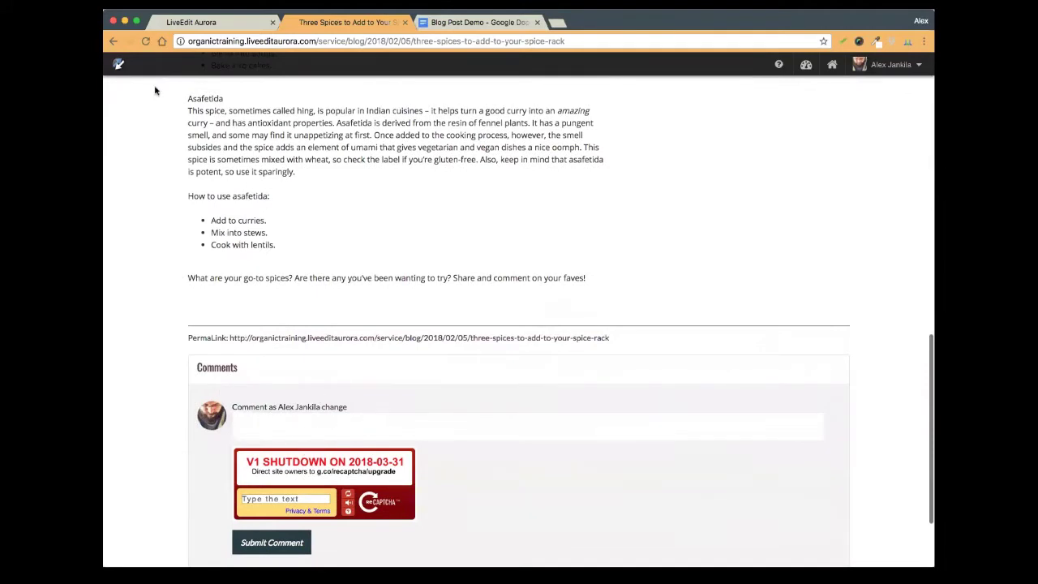
left_click(213, 24)
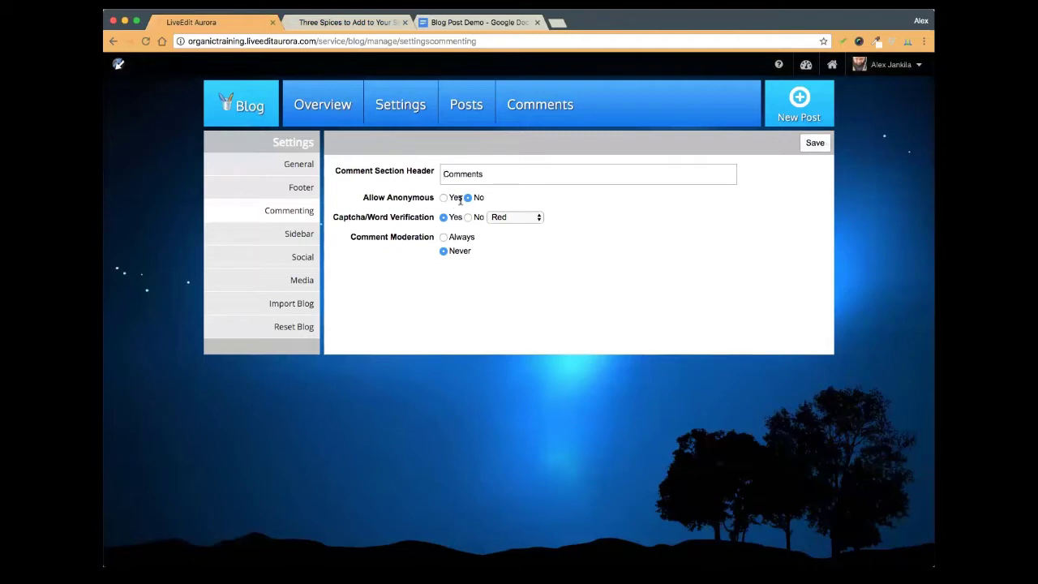
Set Allow Anonymous to Yes in the Commenting settings
left_click_drag(348, 197, 415, 199)
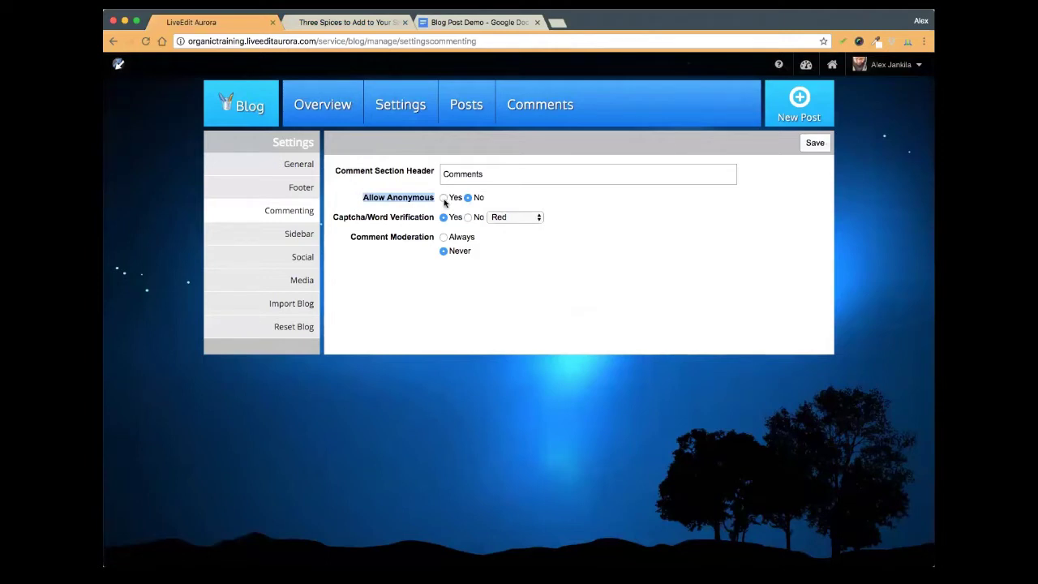
left_click(444, 200)
left_click(467, 197)
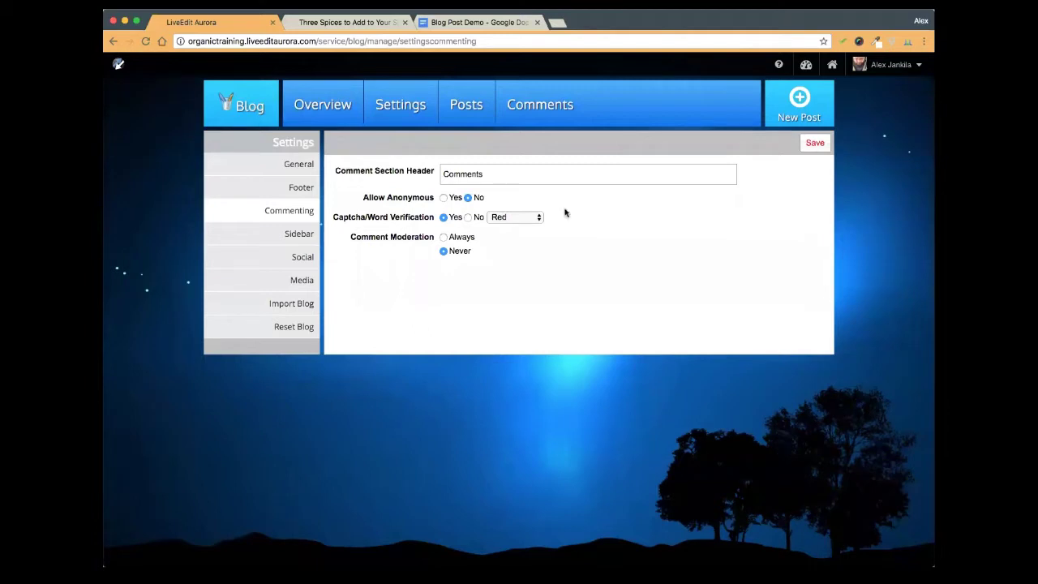
left_click(444, 199)
Reload the public spice post to examine the captcha in its comment form, and return to the Captcha/Word Verification setting
left_click_drag(336, 219, 435, 220)
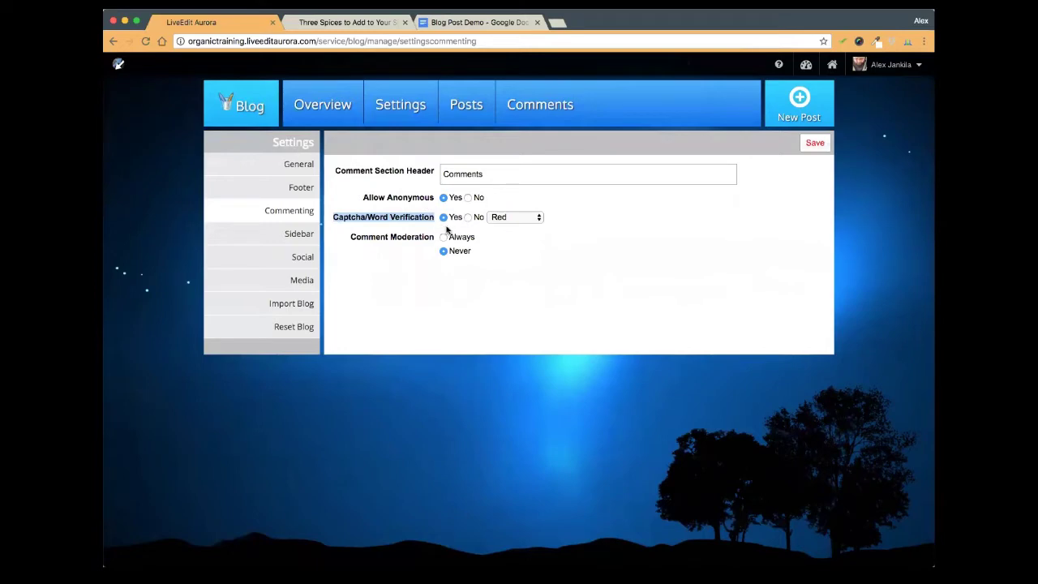
left_click(445, 229)
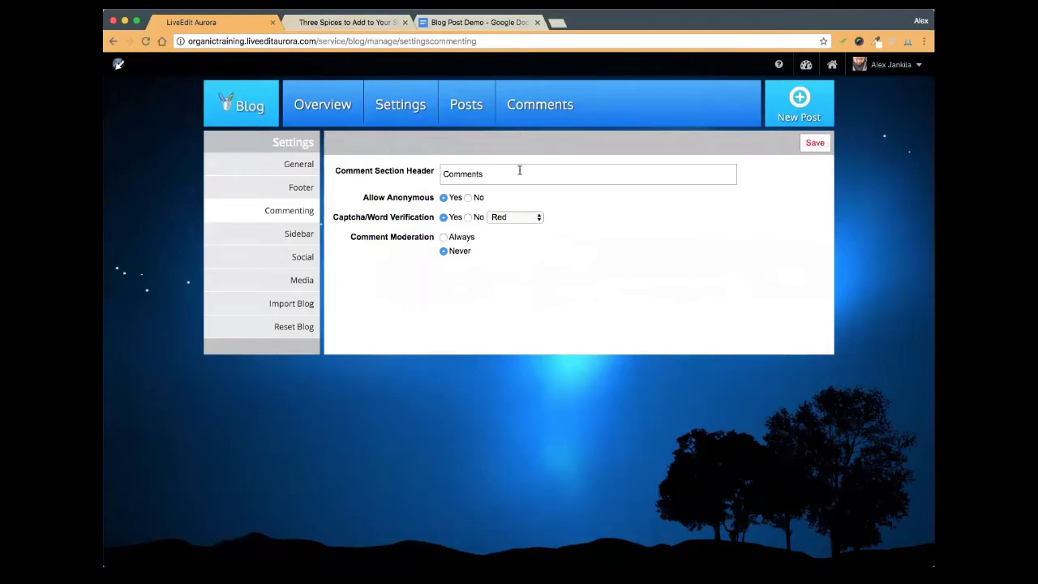
left_click(354, 23)
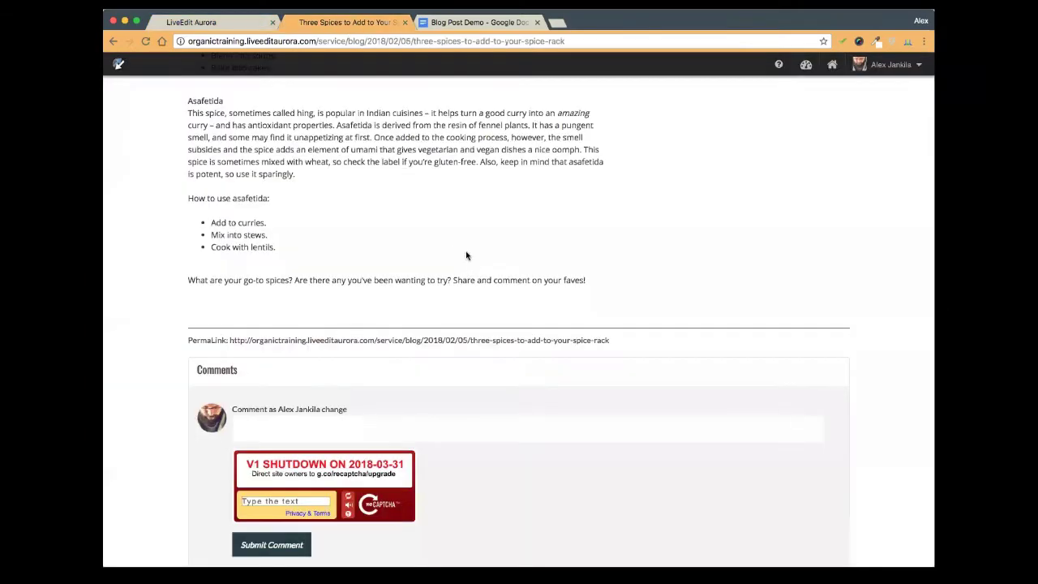
scroll(466, 254, "down", 5)
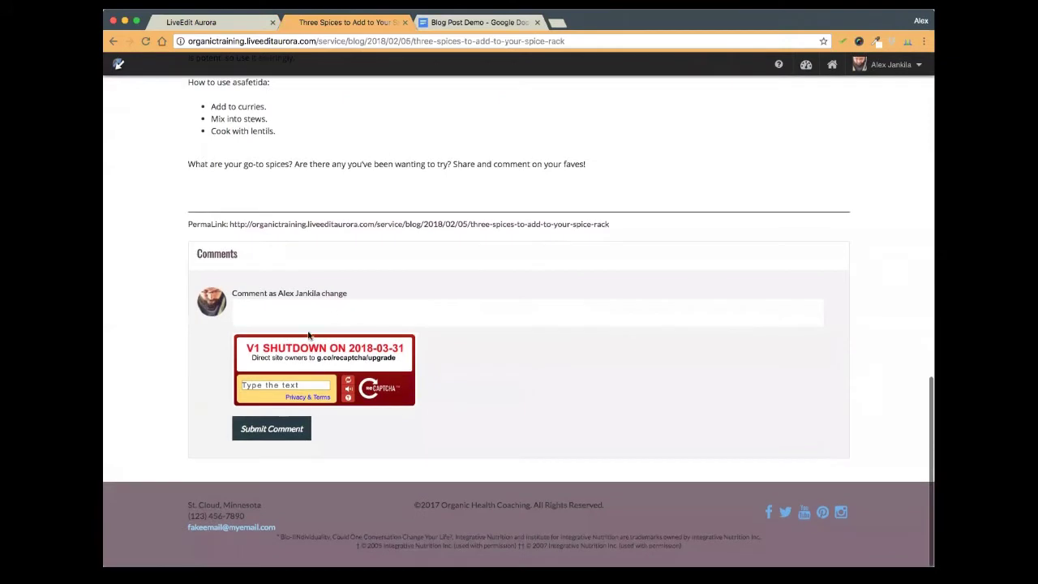
left_click(146, 41)
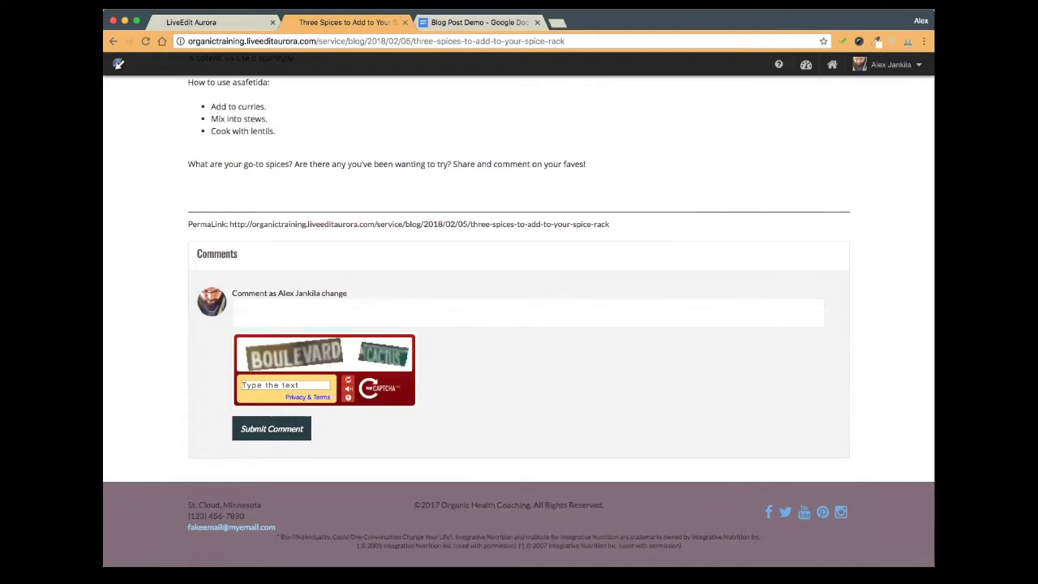
left_click(224, 25)
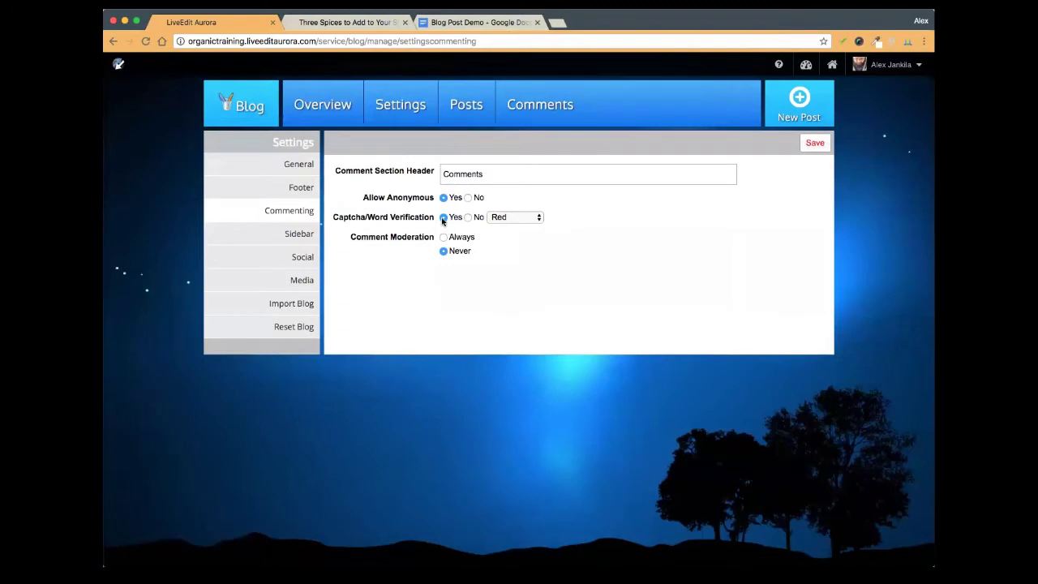
Set the Captcha/Word Verification style to Clean and save the Commenting settings
left_click(508, 220)
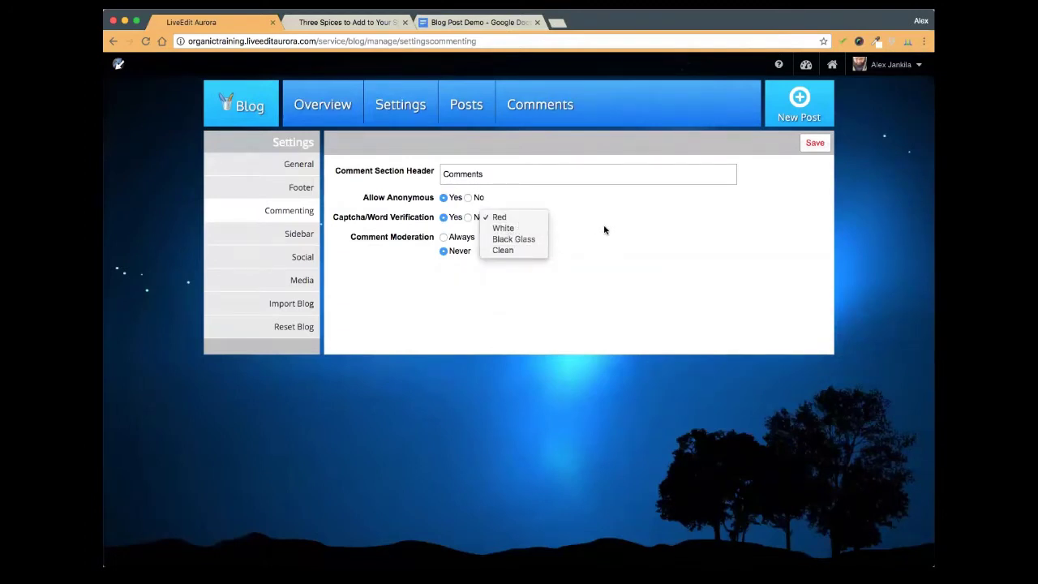
left_click(527, 250)
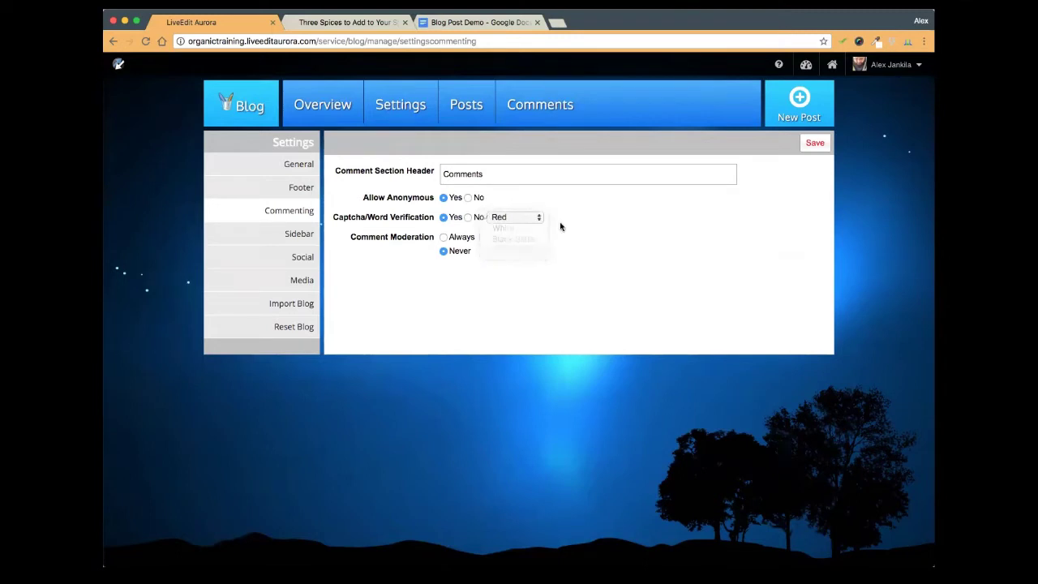
left_click(508, 221)
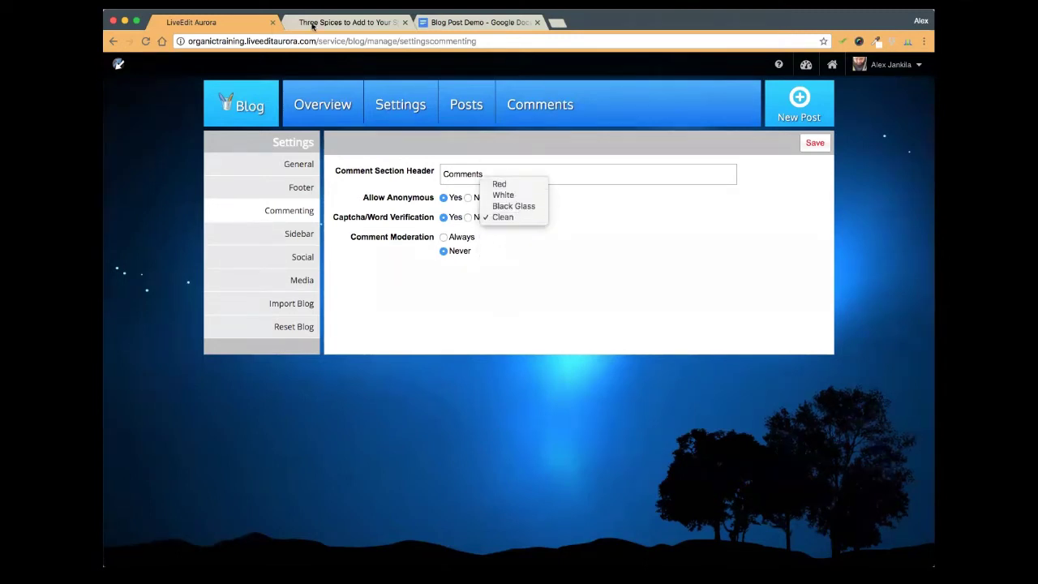
left_click(413, 286)
left_click(341, 21)
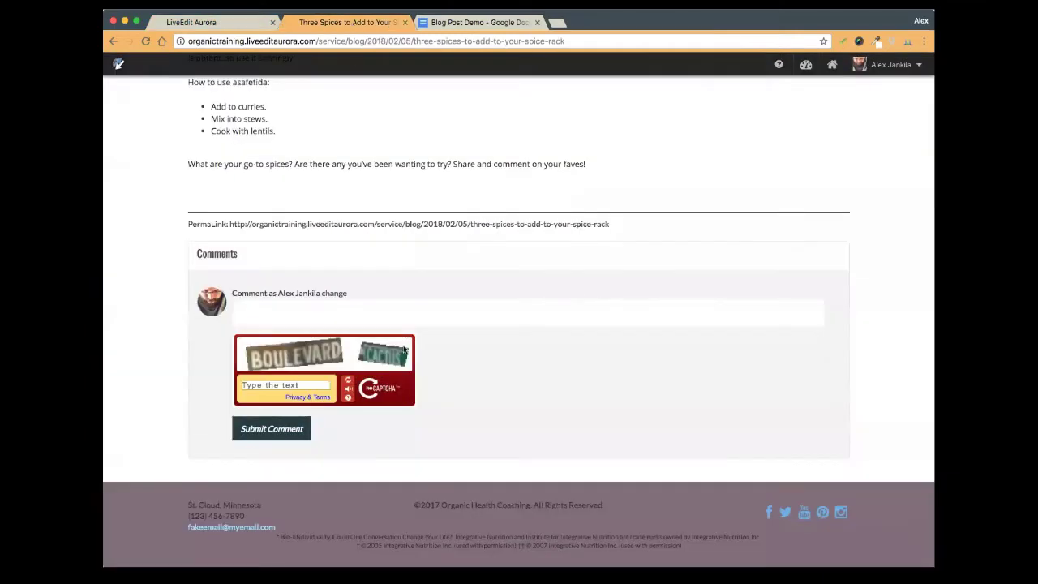
left_click(218, 24)
left_click(510, 217)
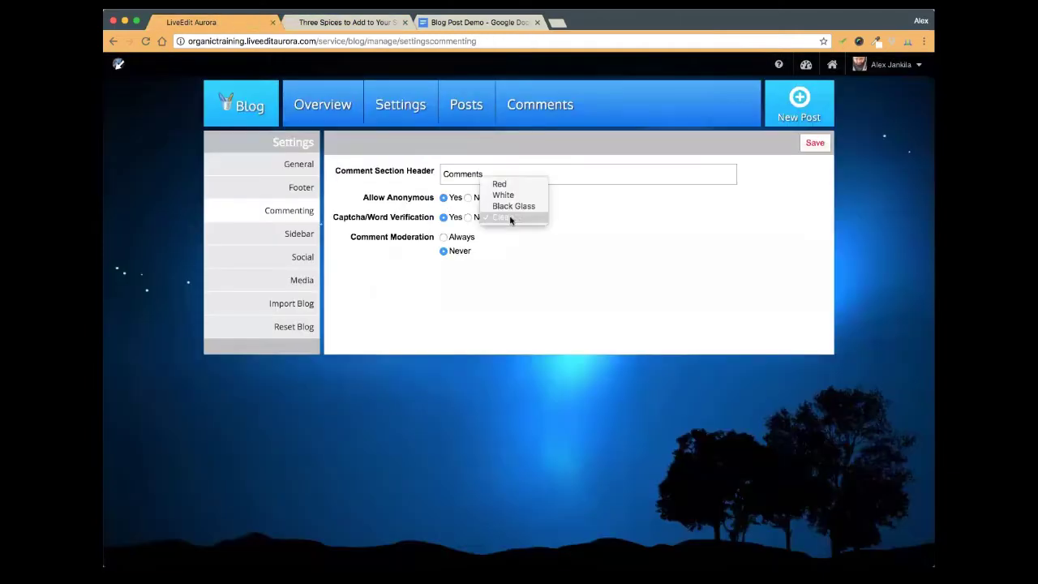
left_click(510, 217)
left_click(814, 145)
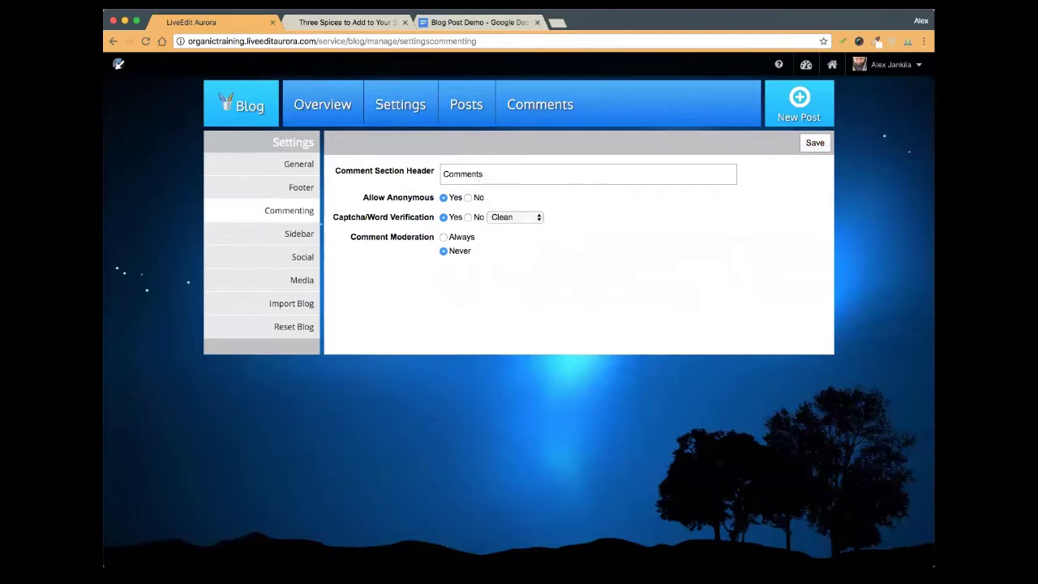
Reload the public spice post to check the captcha style in its comment form
left_click(331, 23)
left_click(145, 40)
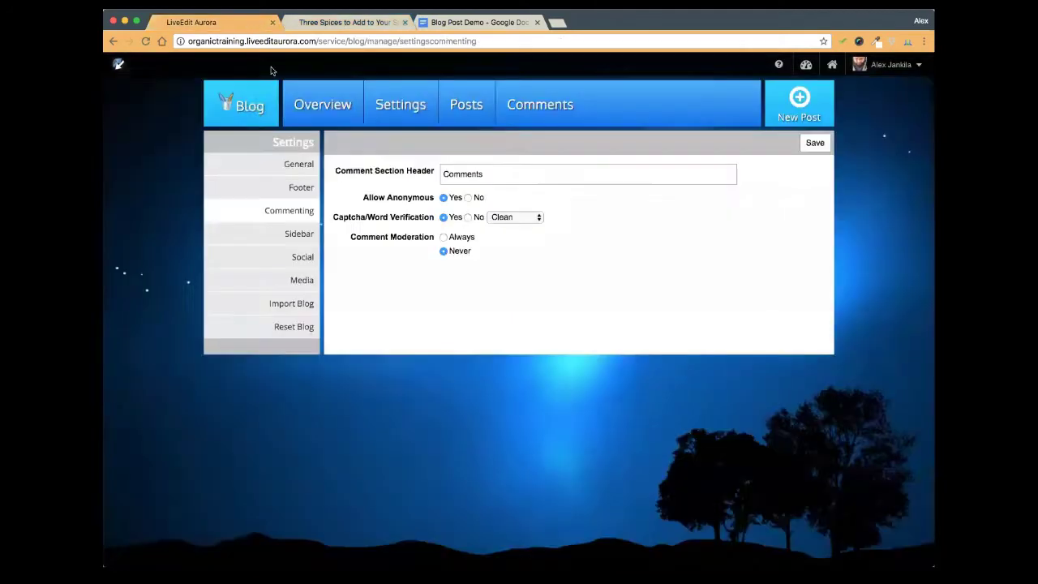
Back in the Commenting settings, set Comment Moderation to Always and save
left_click(248, 22)
left_click(444, 239)
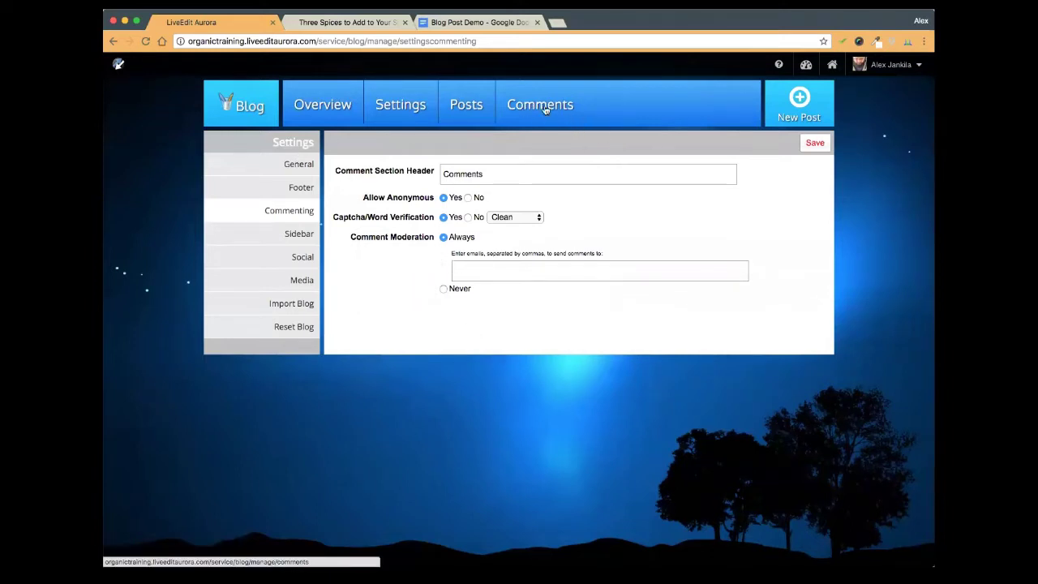
left_click(815, 143)
Open the blog's comment management and examine the Published, Moderation and Deleted comment lists
left_click(535, 109)
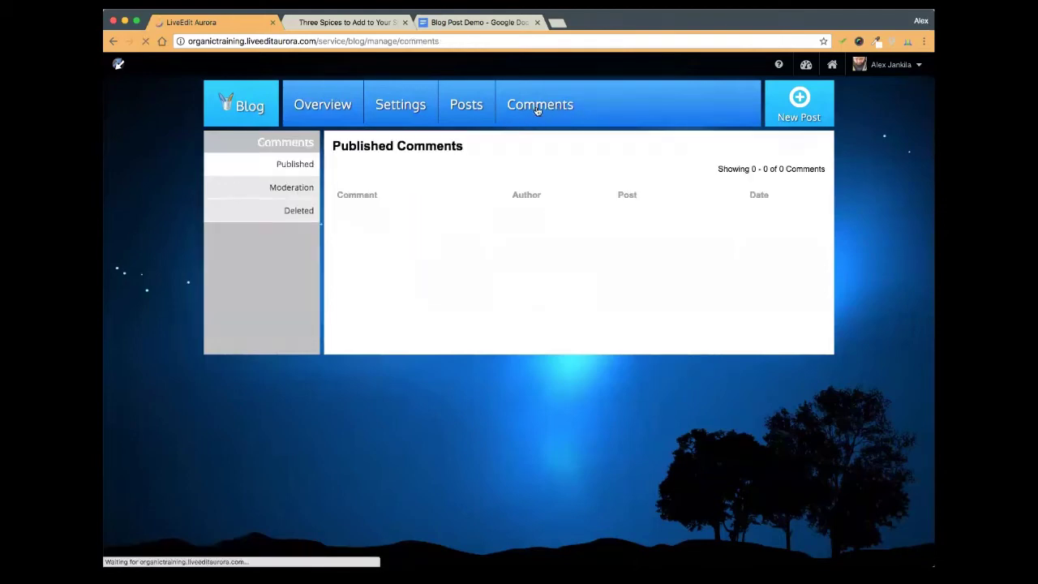
left_click(281, 189)
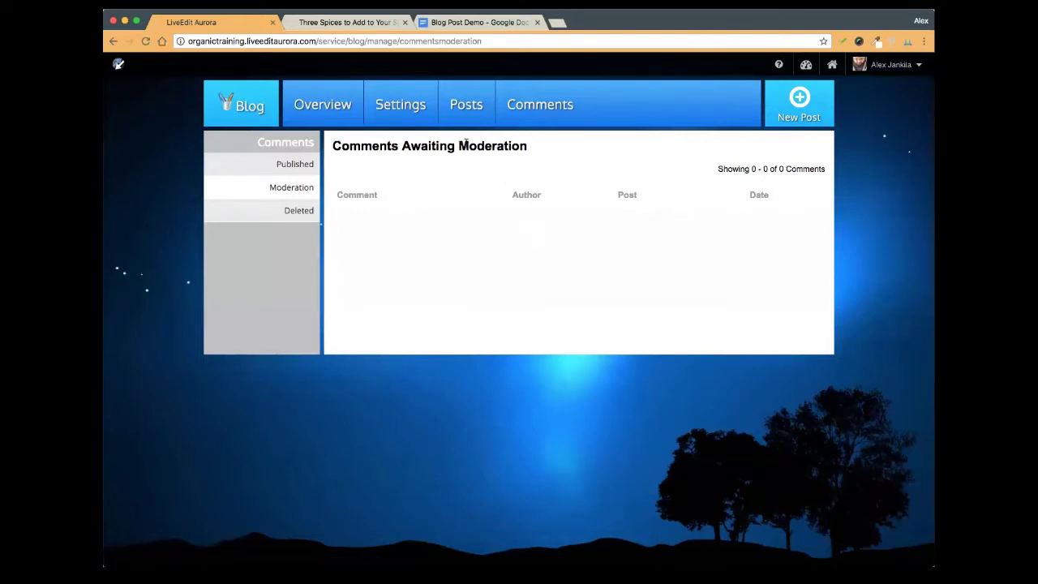
left_click_drag(506, 146, 405, 144)
left_click(308, 173)
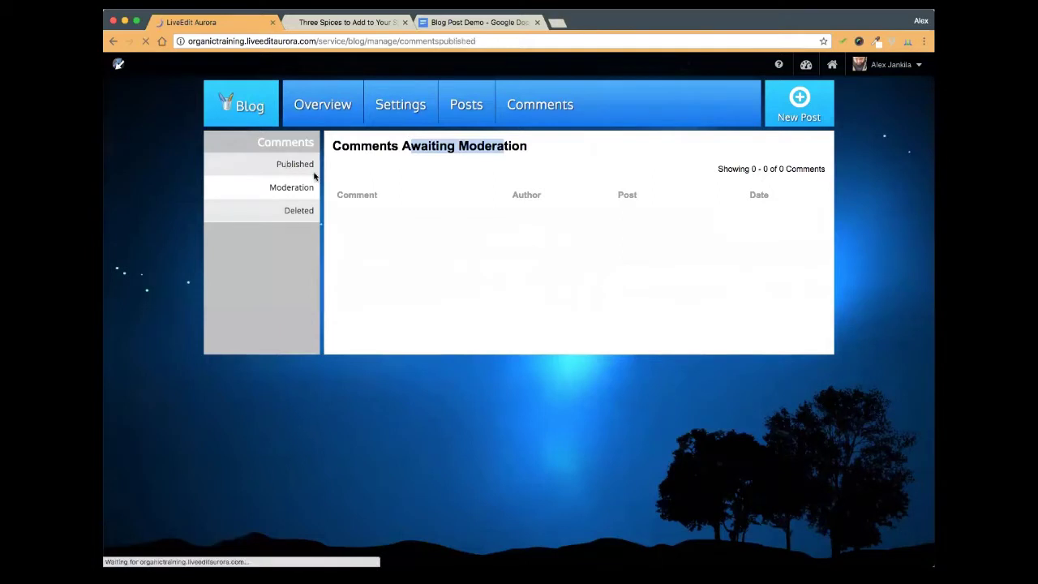
left_click(290, 212)
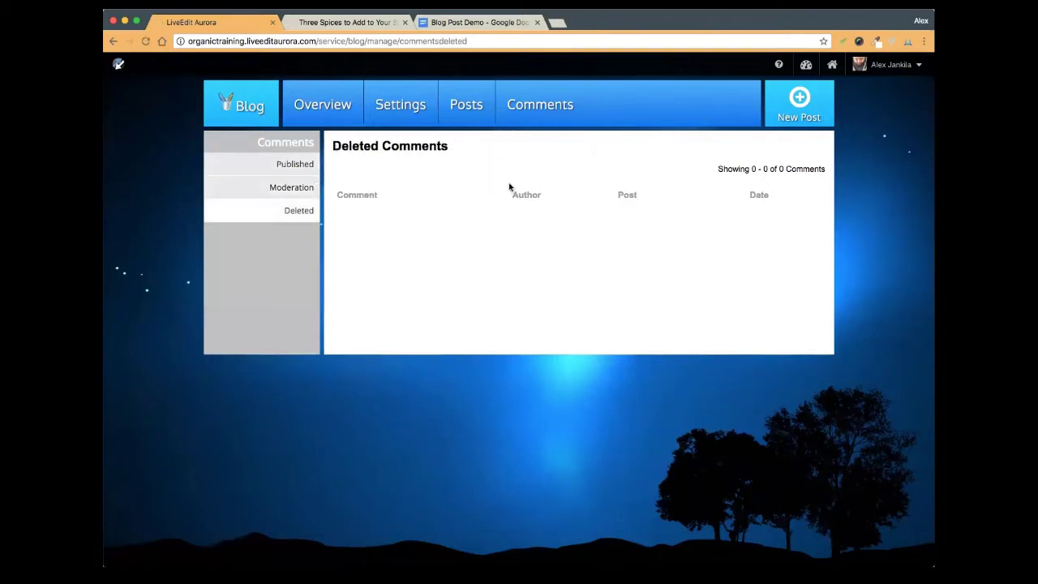
In the blog's Commenting settings, set Comment Moderation to Never
left_click(391, 109)
left_click(298, 212)
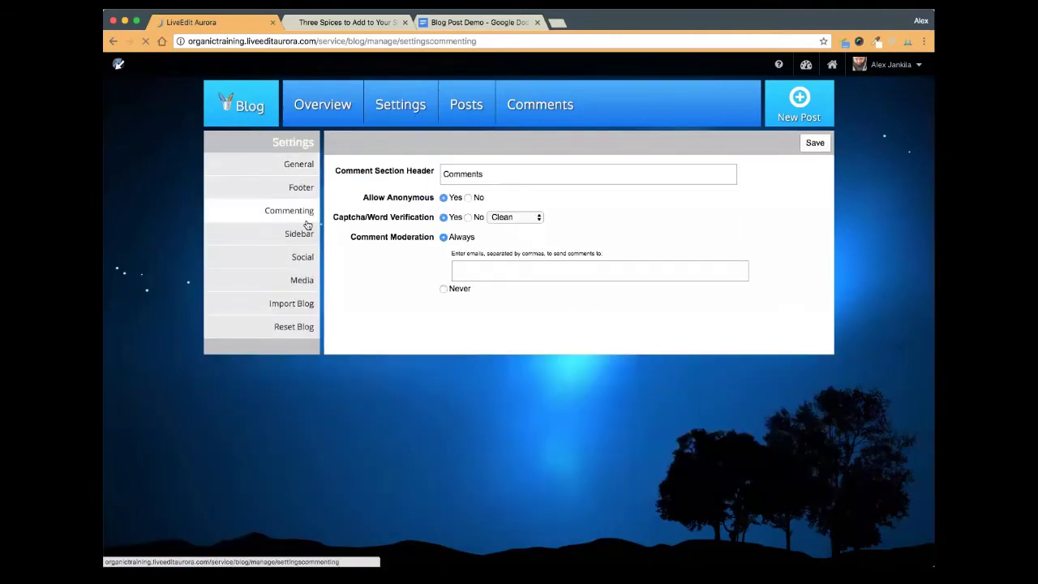
left_click(445, 290)
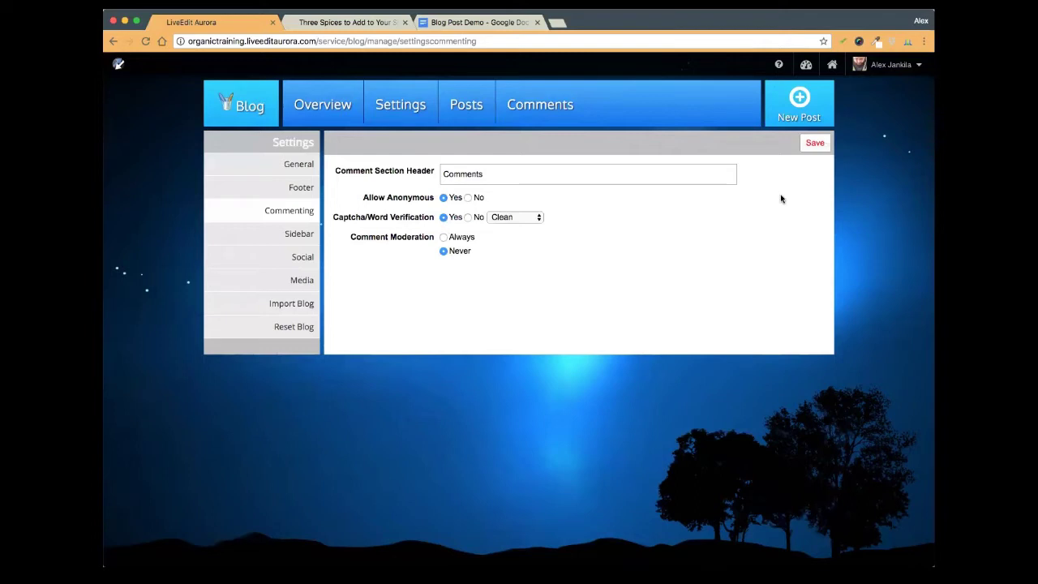
Open the blog's Sidebar settings and examine the image, title and archive area of the sidebar on the public blog page
left_click(298, 235)
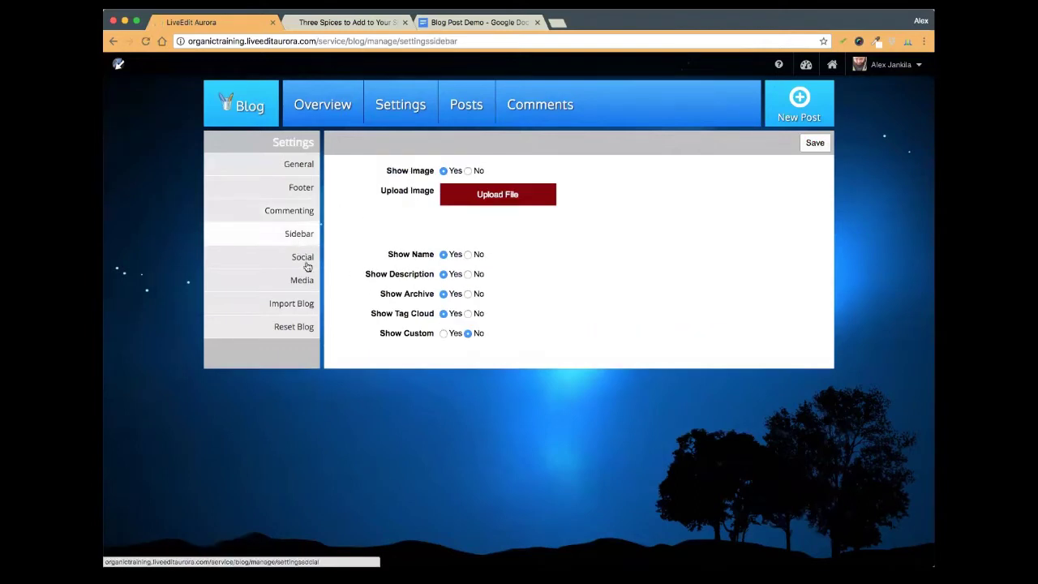
left_click(346, 23)
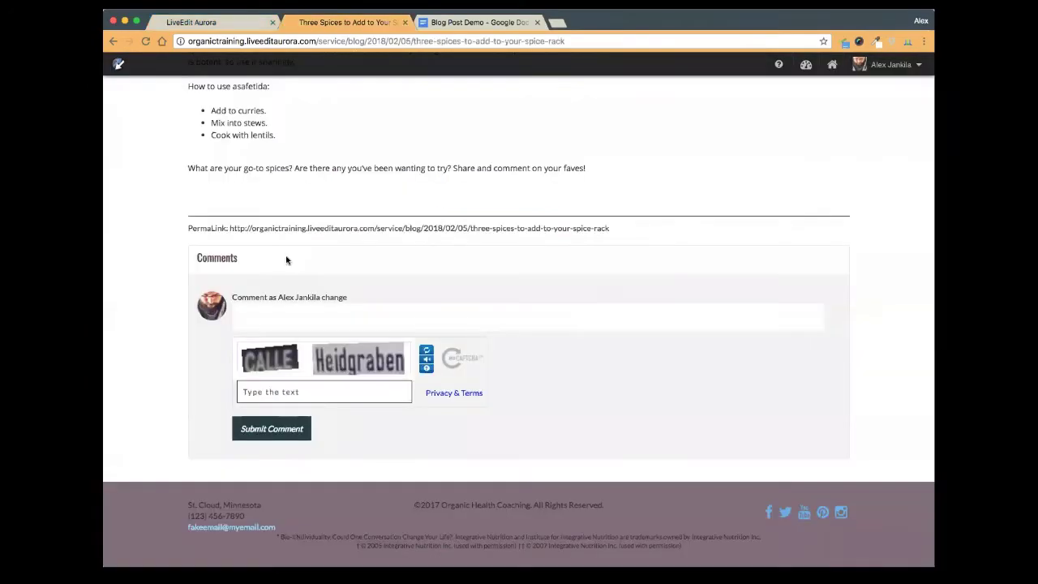
scroll(519, 324, "up", 15)
left_click(112, 40)
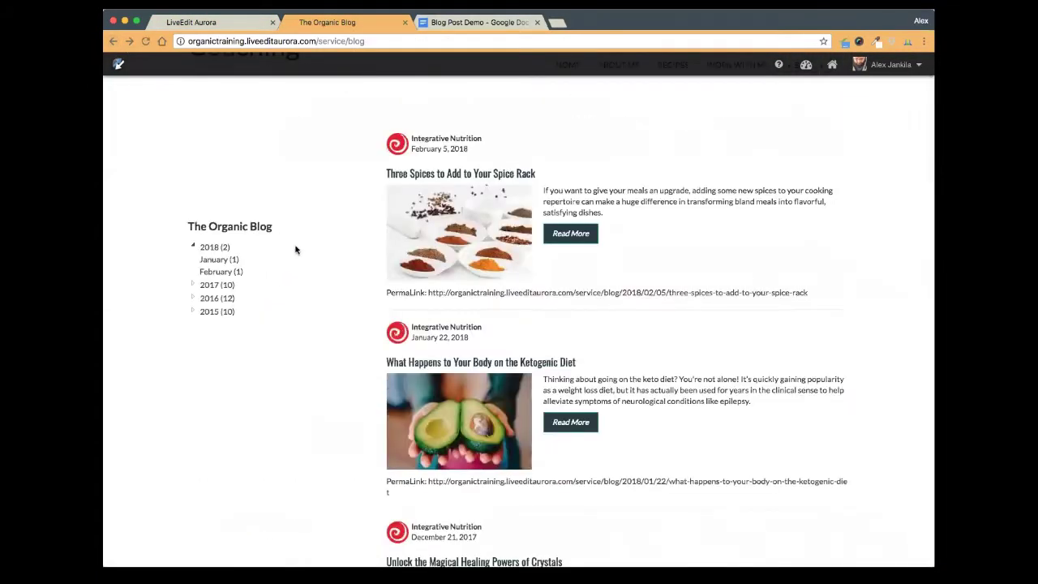
left_click_drag(179, 183, 211, 365)
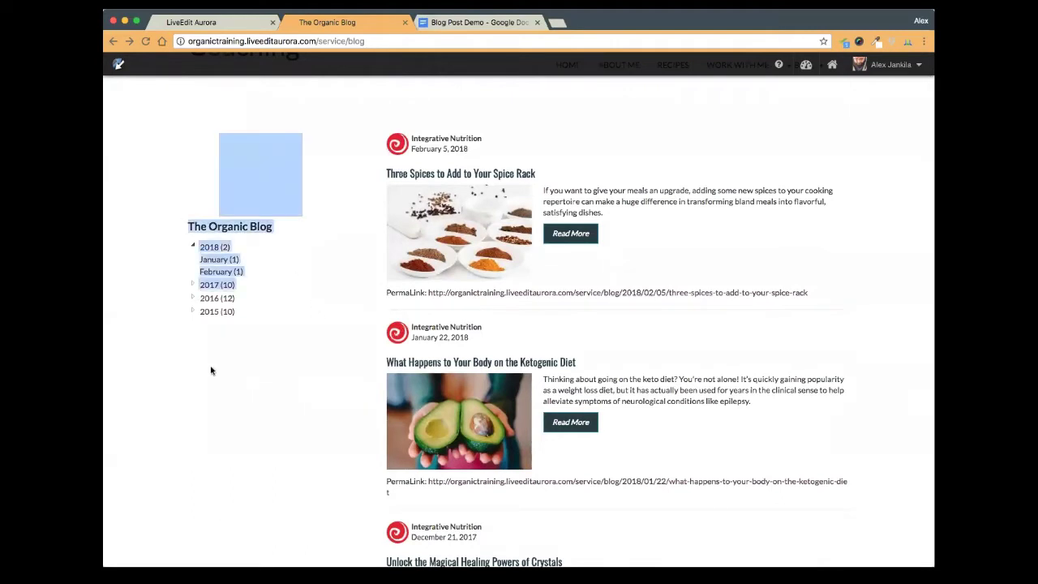
left_click(288, 280)
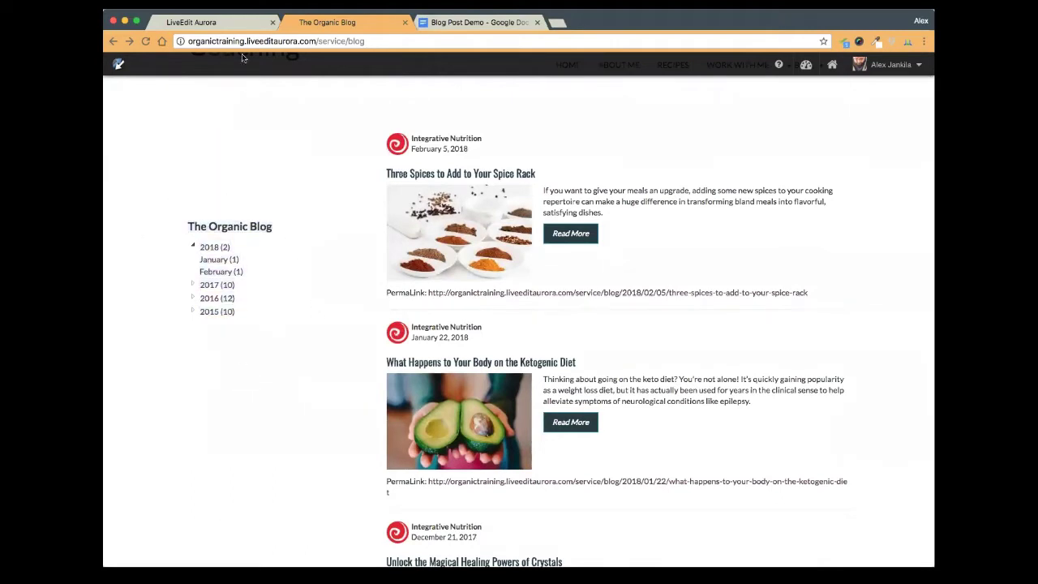
left_click(234, 23)
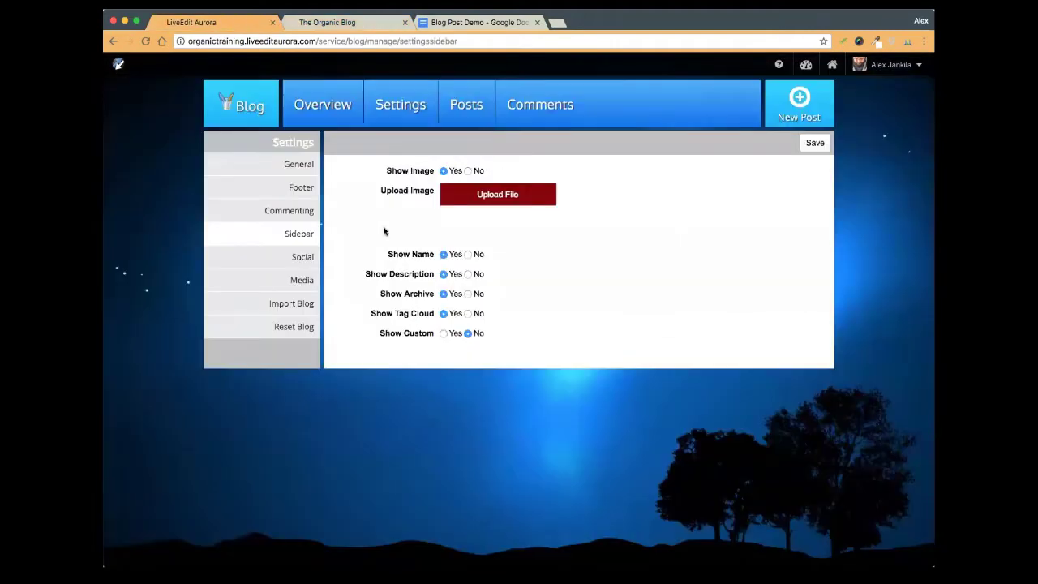
left_click(502, 199)
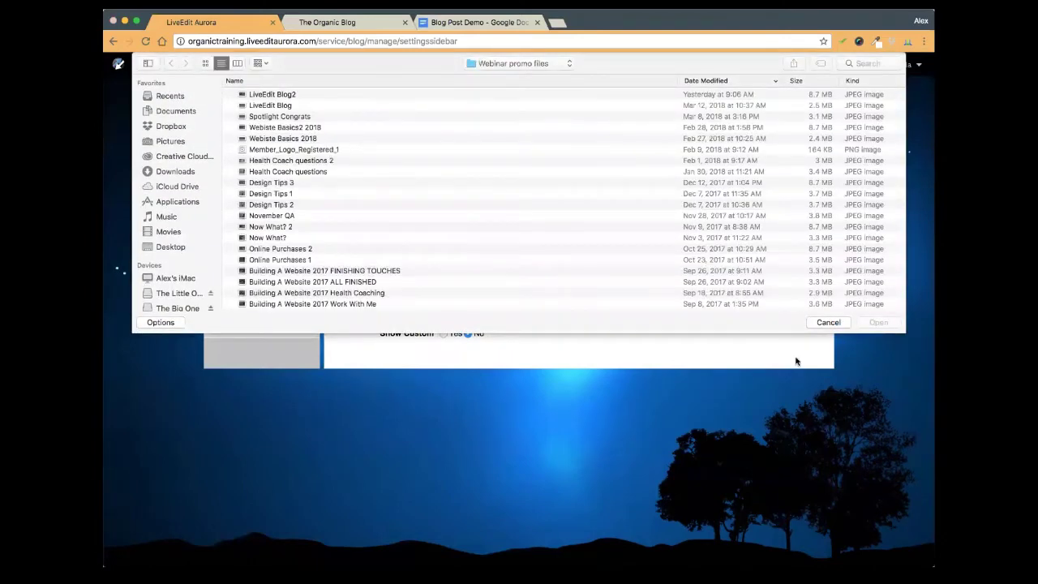
left_click(829, 322)
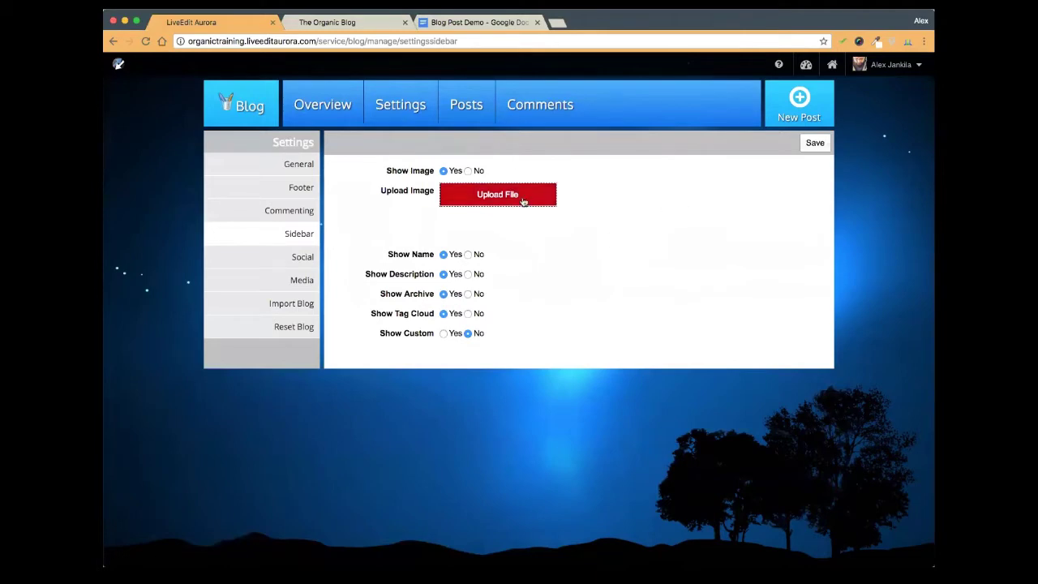
Check the published comments list, then open the public "Three Spices to Add to Your Spice Rack" post at its comment form
left_click(324, 21)
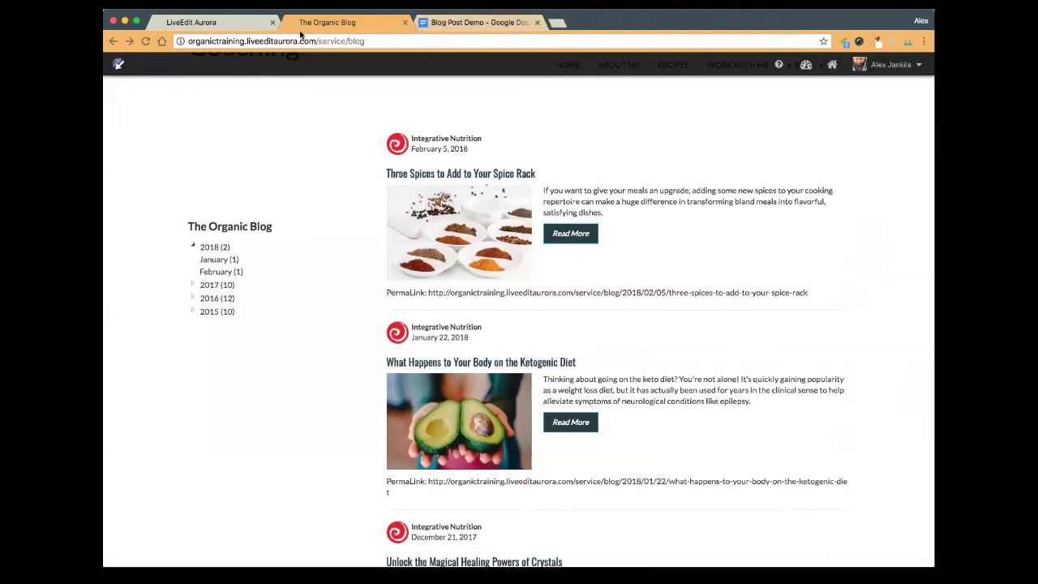
scroll(292, 91, "up", 2)
left_click(193, 24)
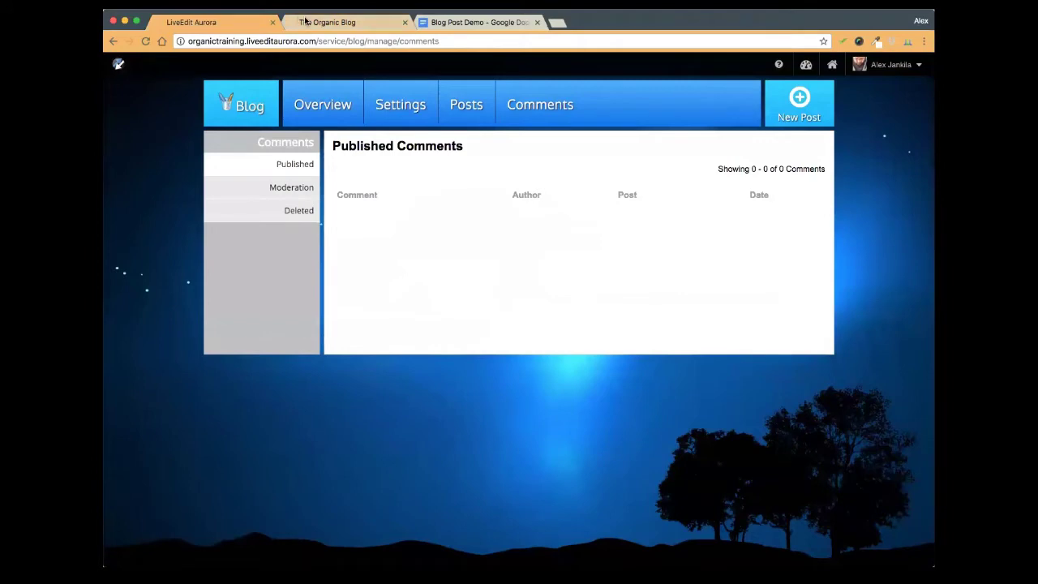
left_click(350, 23)
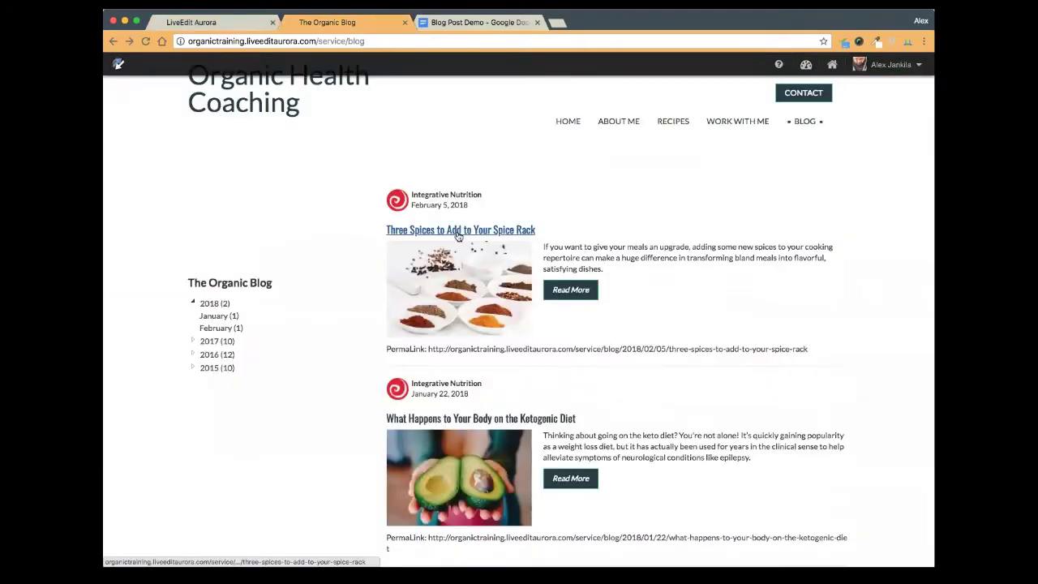
left_click(459, 236)
scroll(419, 317, "down", 20)
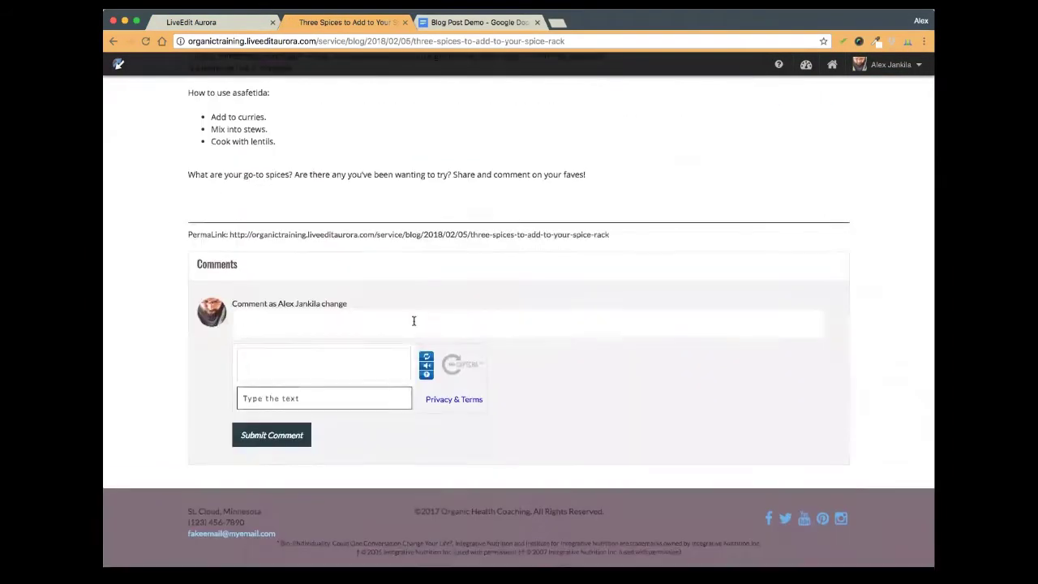
left_click(282, 318)
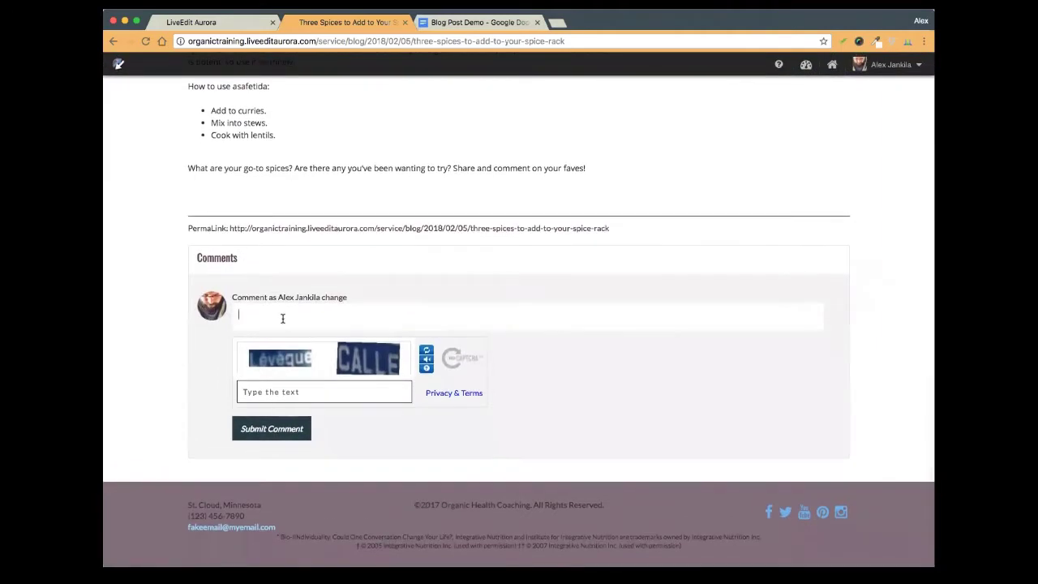
type("Test comment")
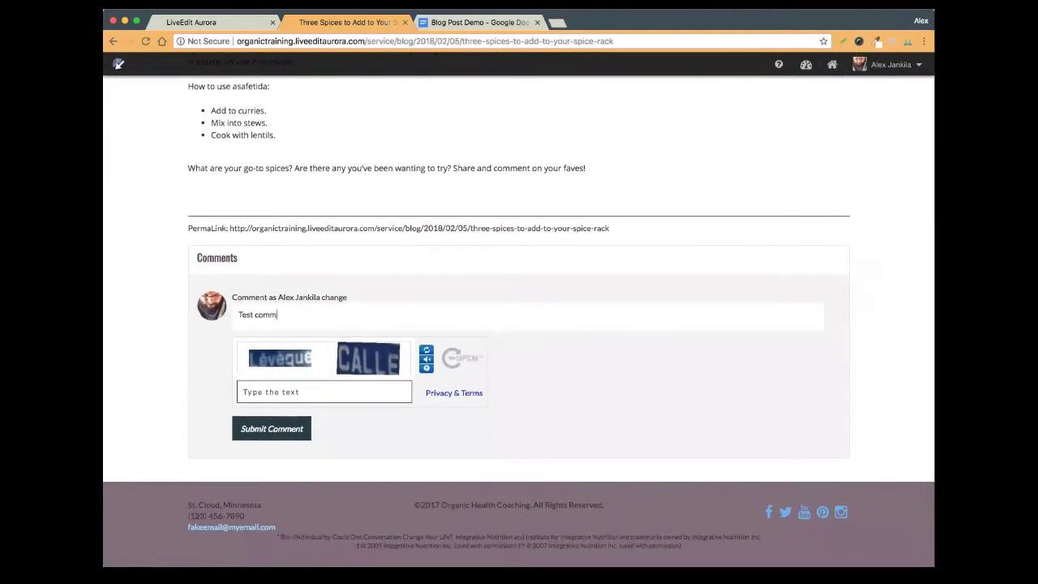
left_click(426, 353)
left_click(322, 391)
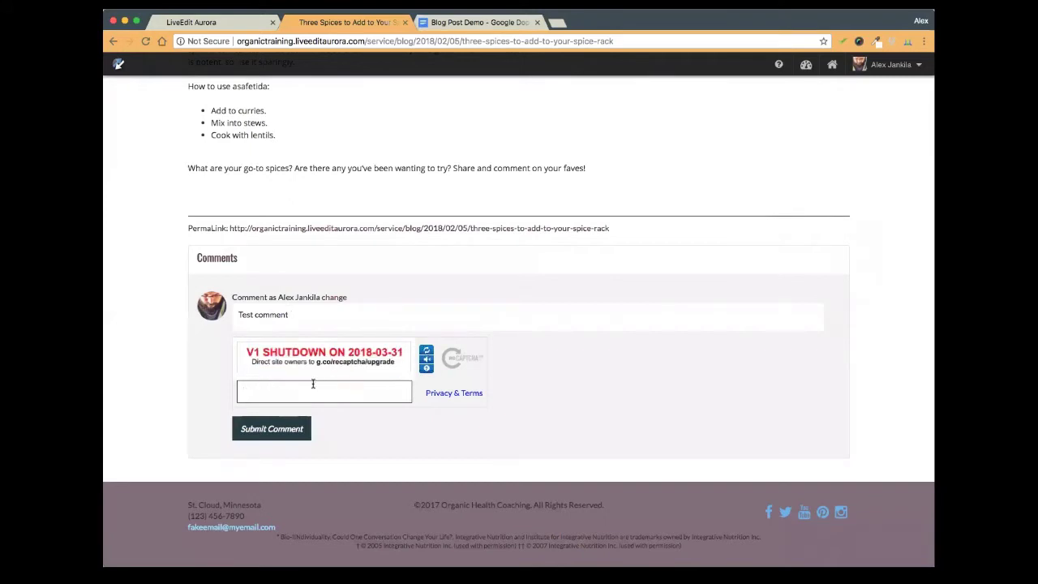
left_click(146, 40)
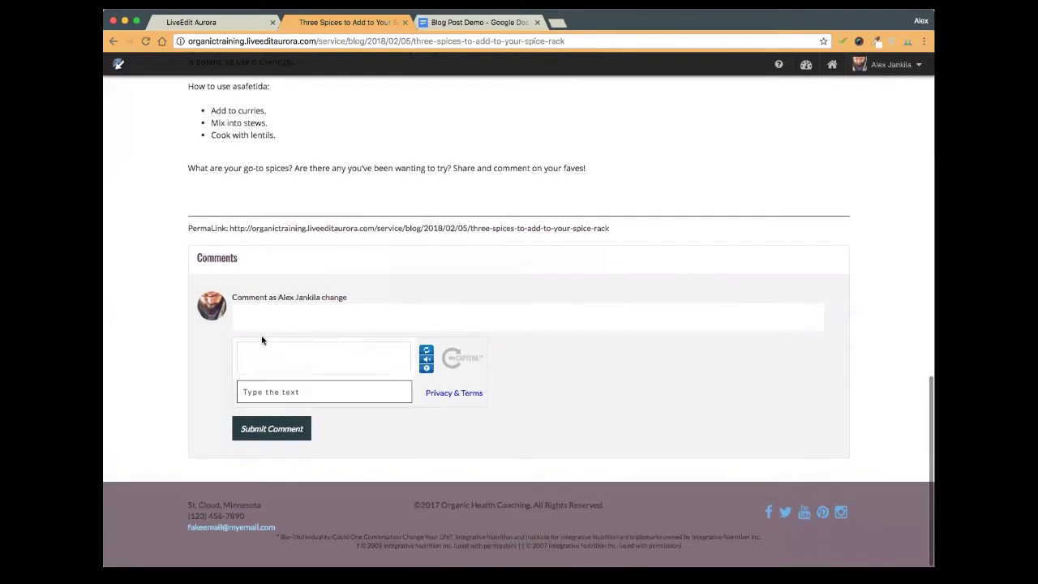
Submit the comment "test comment" on the spice post, filling in the captcha words shown
left_click(255, 317)
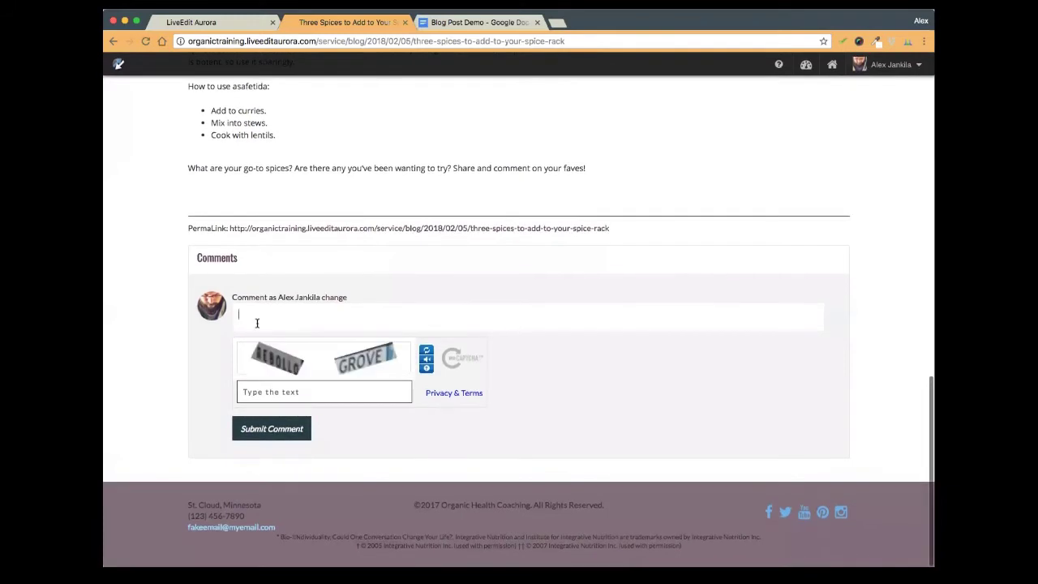
type("test commen")
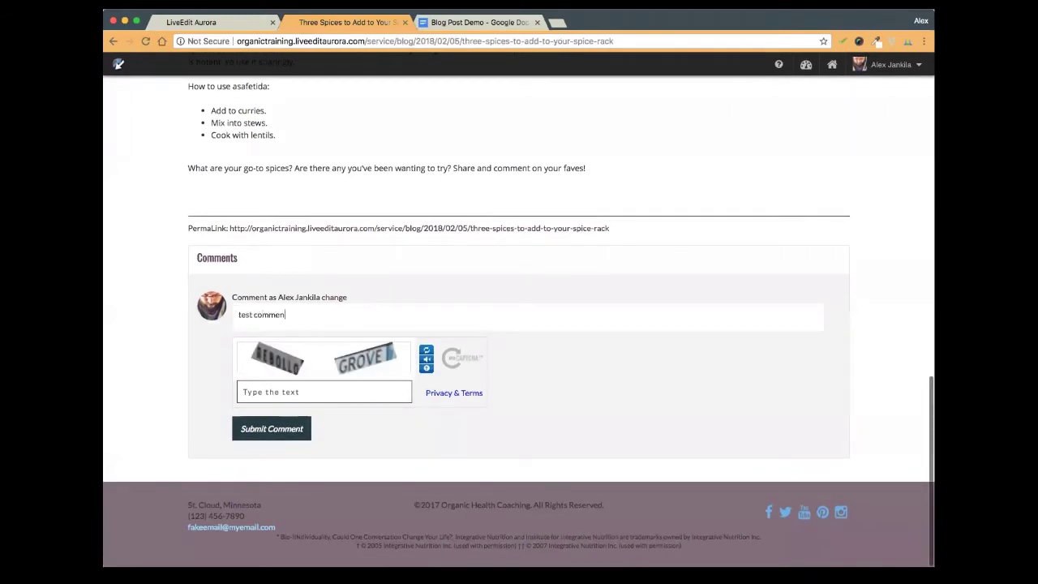
type("t")
left_click(265, 393)
type("rebollo grove")
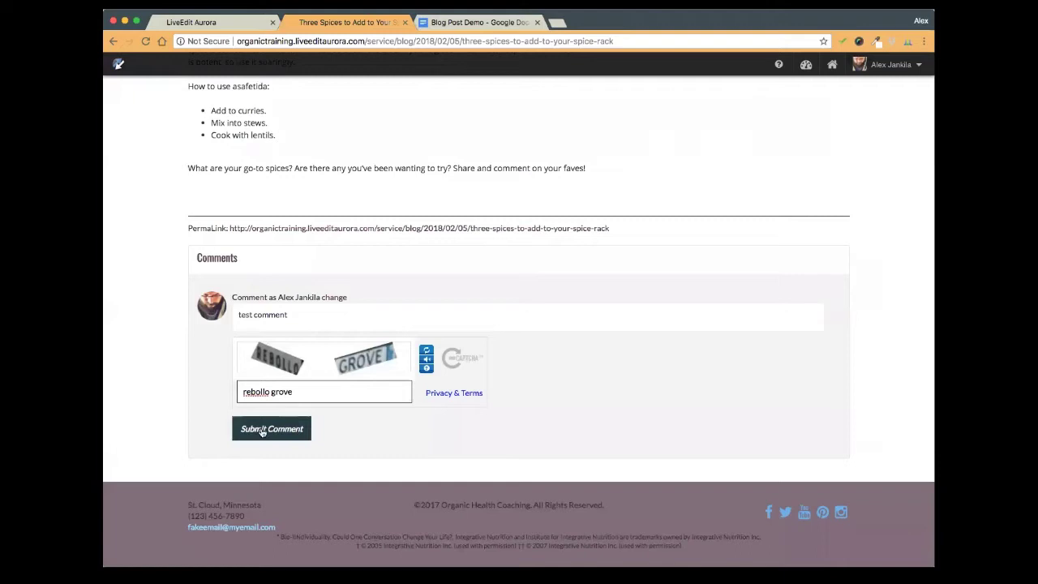
left_click(262, 430)
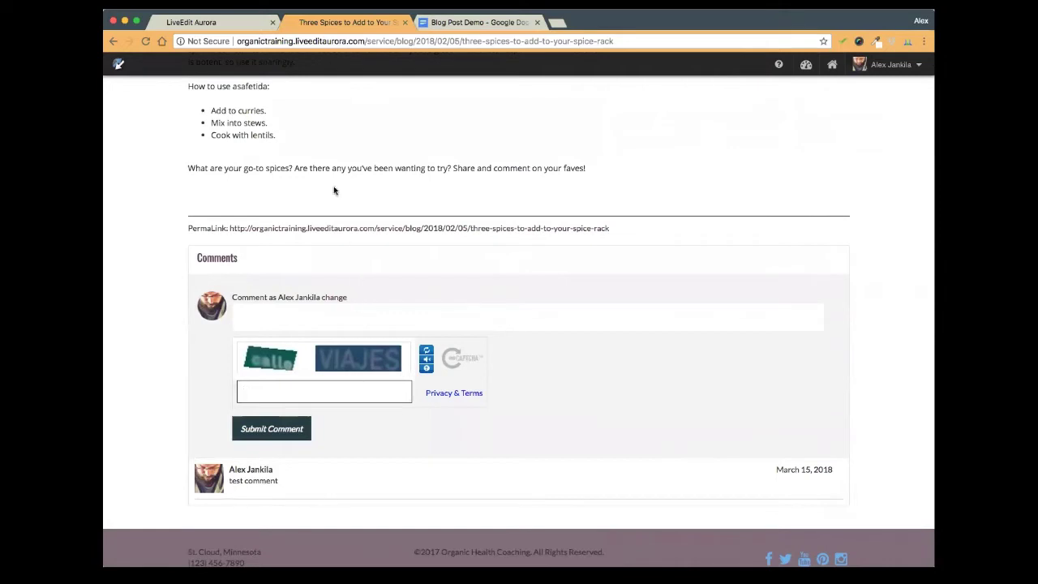
Refresh the blog's Published Comments list and trash the "test comment" entry, confirming the deletion
left_click(221, 24)
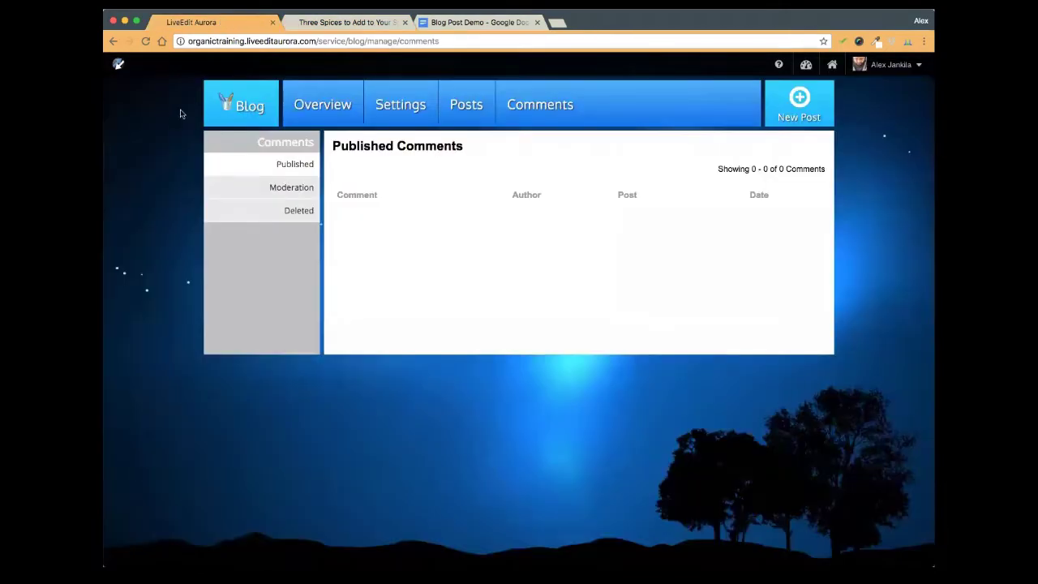
left_click(145, 40)
left_click(540, 105)
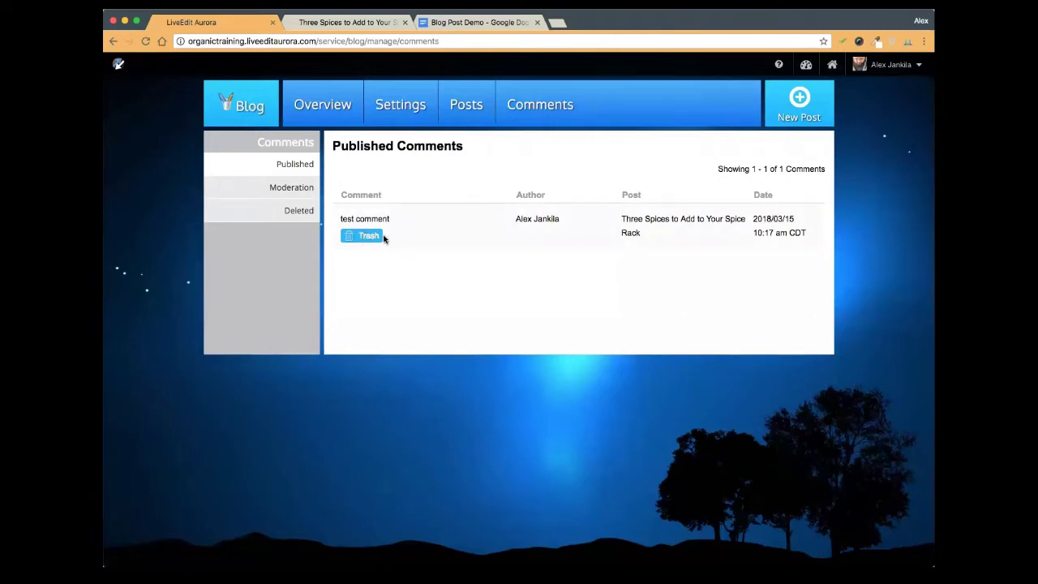
left_click(367, 240)
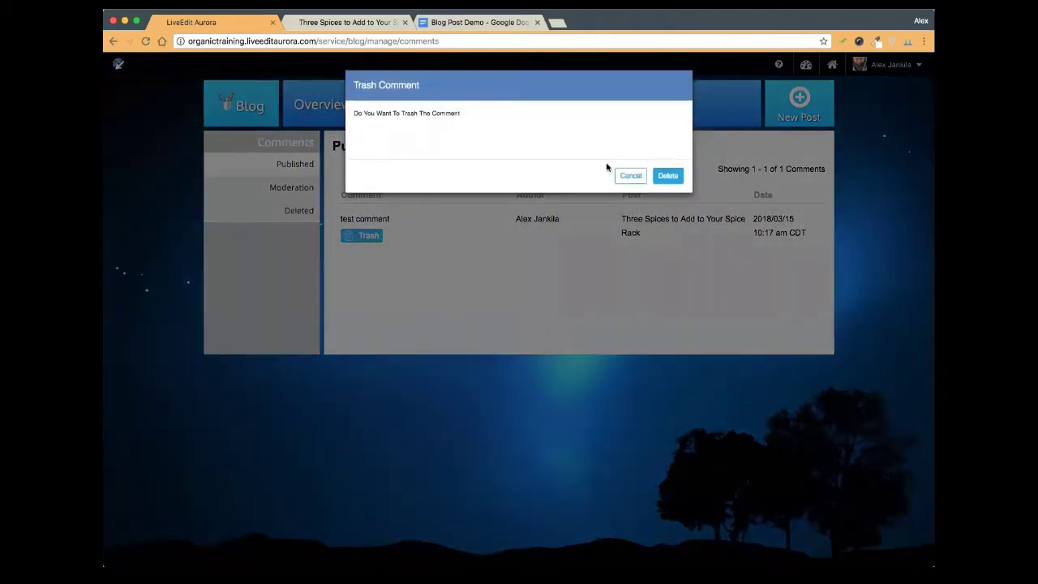
left_click(667, 173)
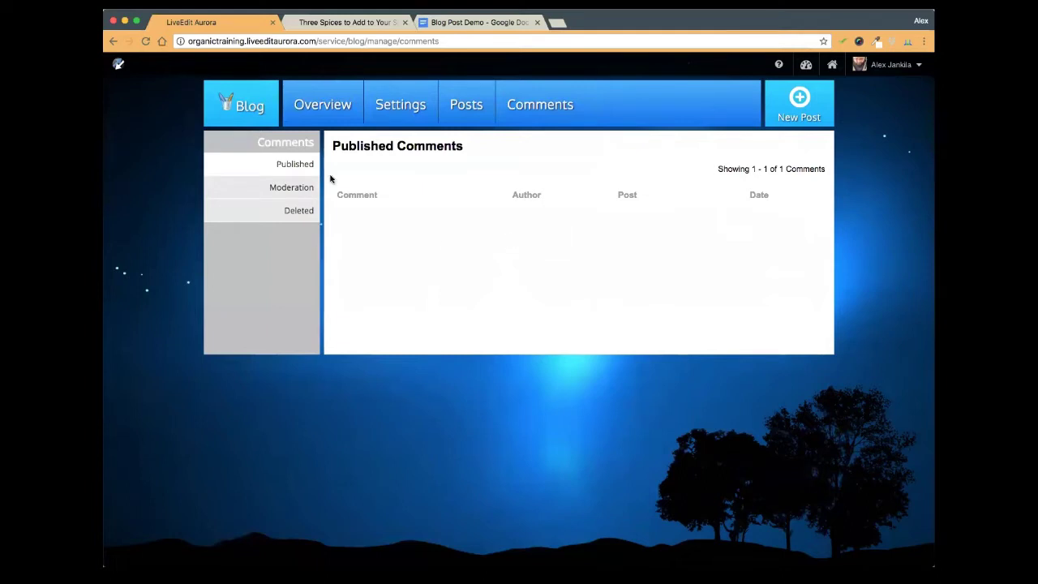
Reopen the blog's Sidebar settings and compare the display options with the sidebar on the public blog's main page
left_click(398, 106)
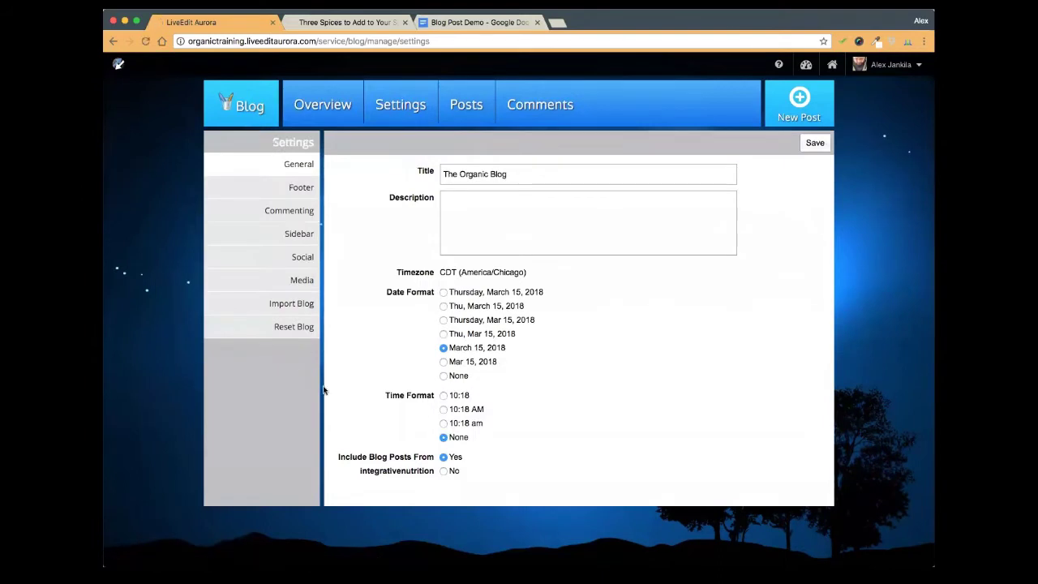
left_click(299, 236)
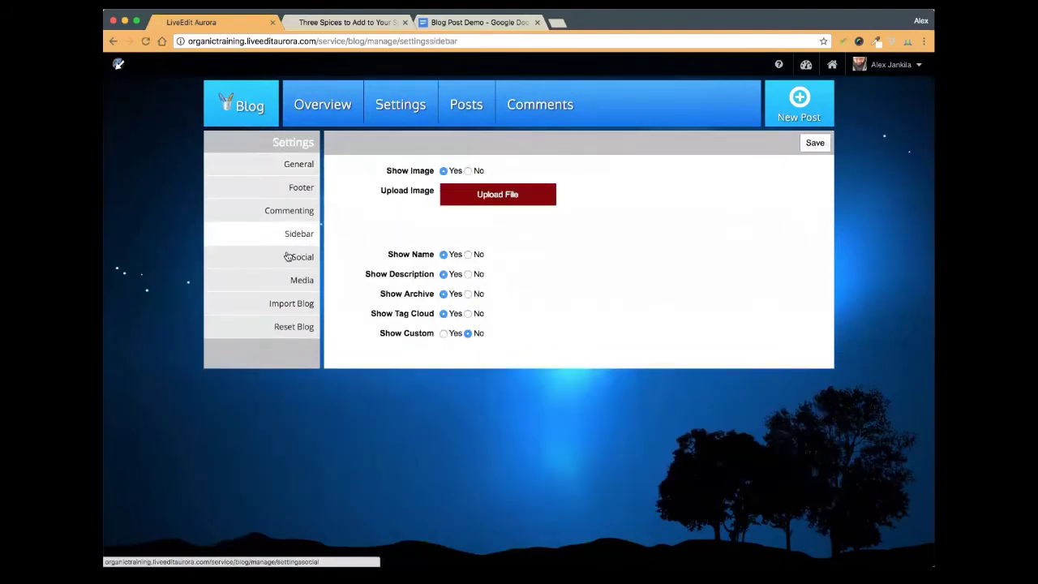
left_click(284, 210)
left_click(293, 236)
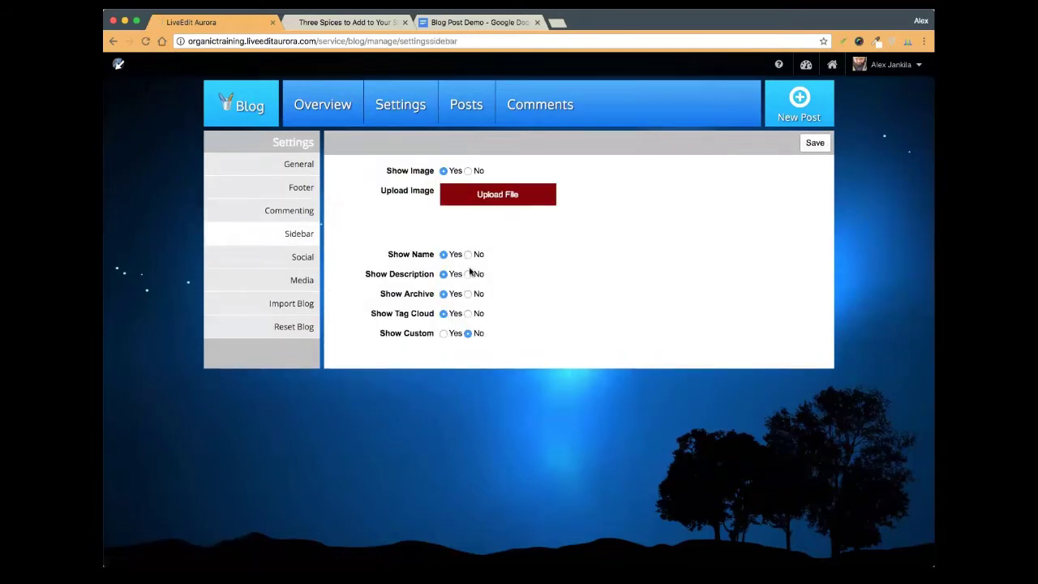
left_click(354, 24)
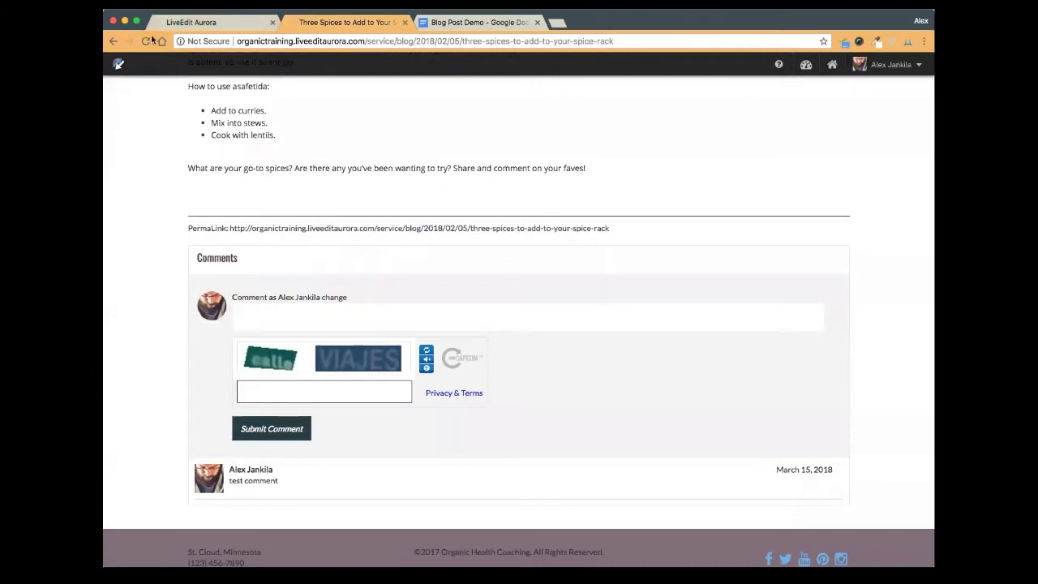
left_click(113, 42)
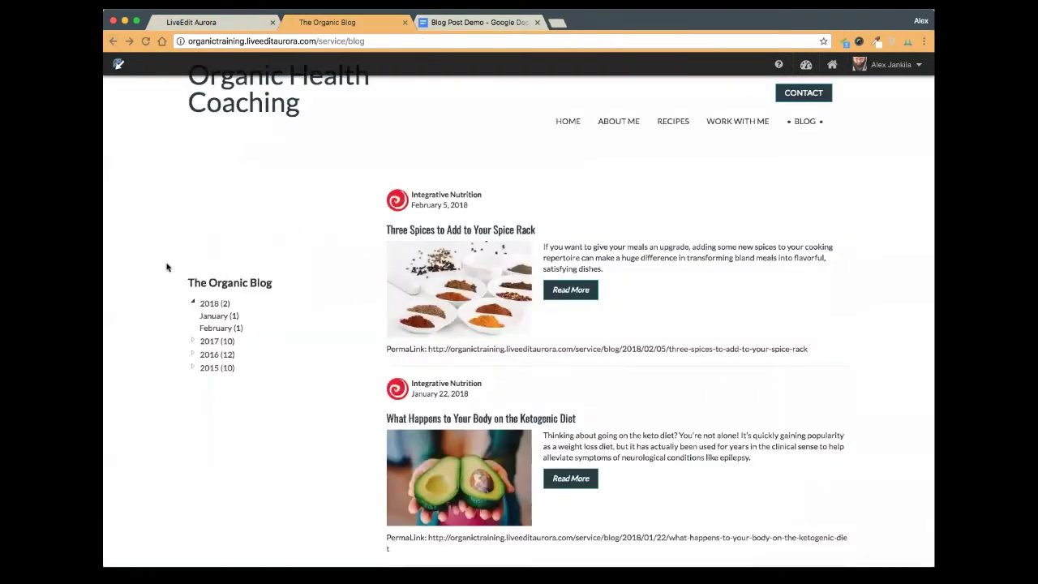
scroll(298, 324, "down", 2)
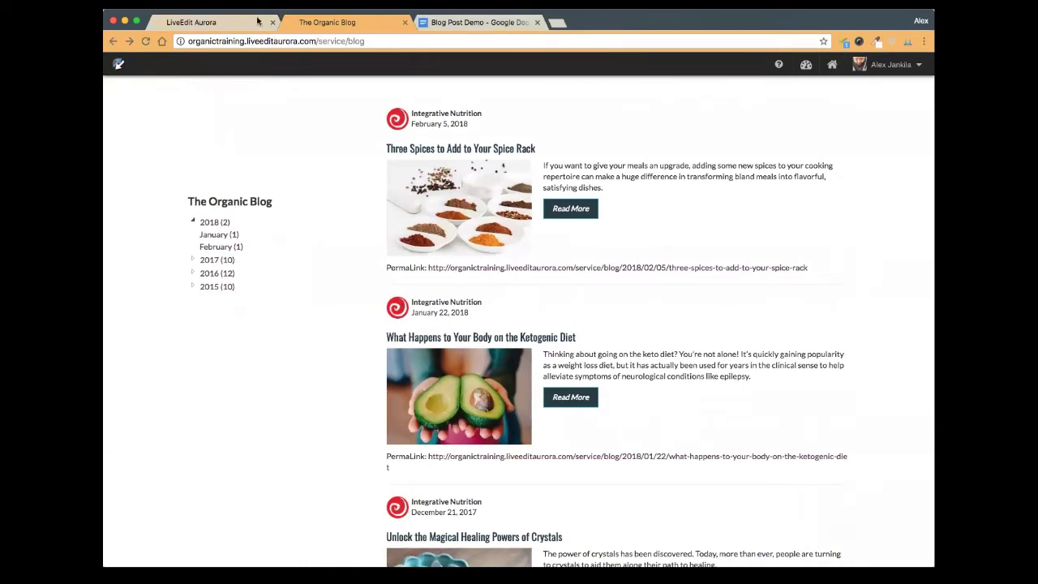
Check the Show Archive setting against the public blog's archive list, expanding and collapsing the 2017 group
left_click(231, 25)
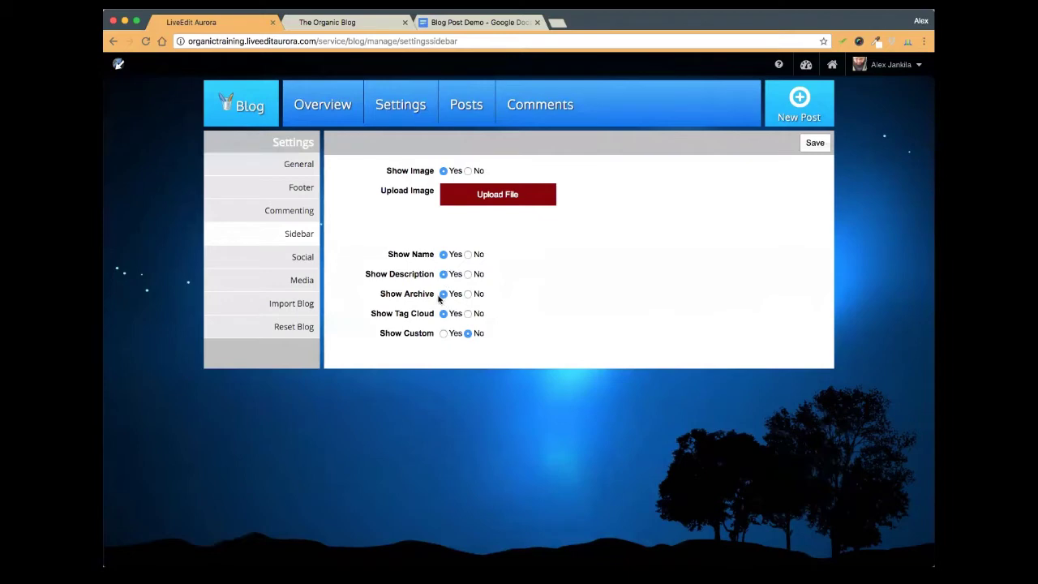
left_click(326, 23)
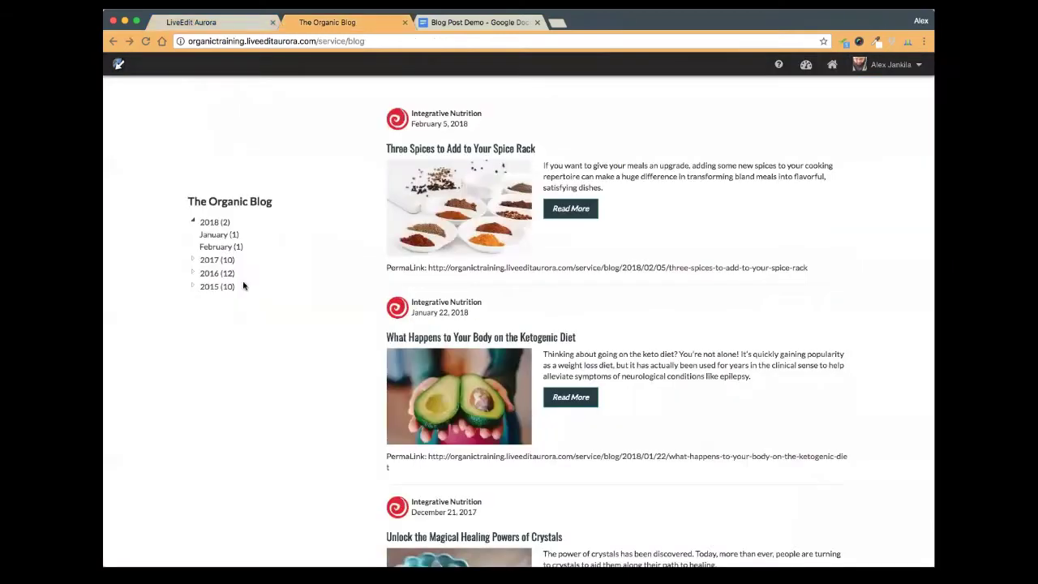
left_click(192, 260)
left_click(191, 260)
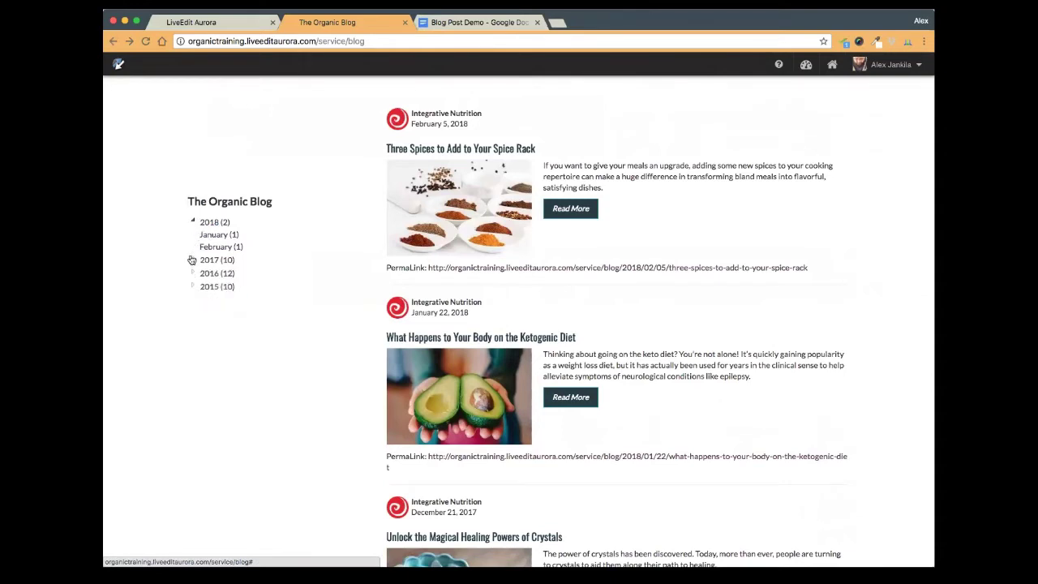
Compare the remaining Sidebar display options with the area below the archive list on the public blog's main page
left_click(232, 21)
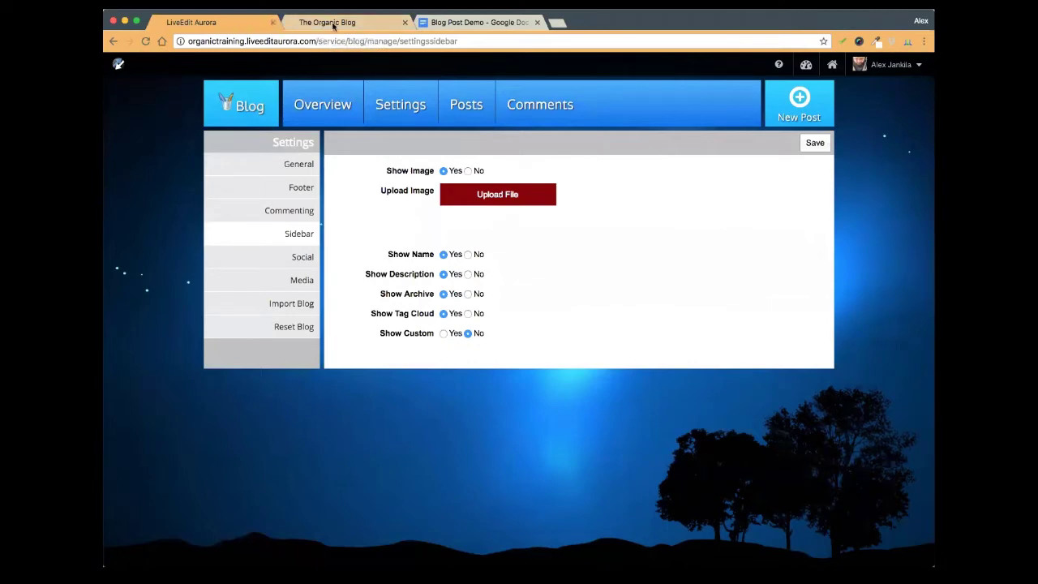
left_click(332, 24)
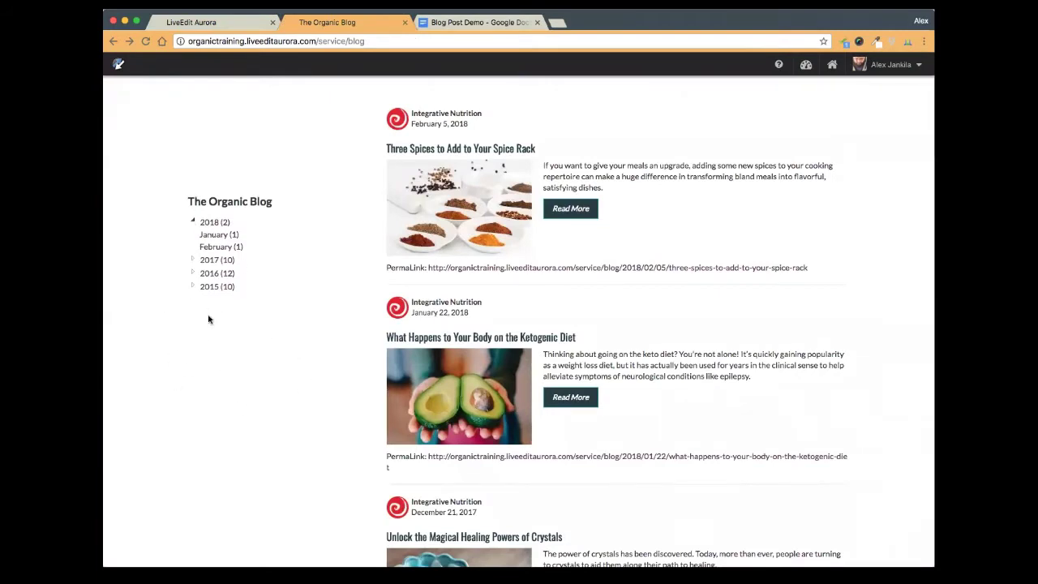
left_click(217, 25)
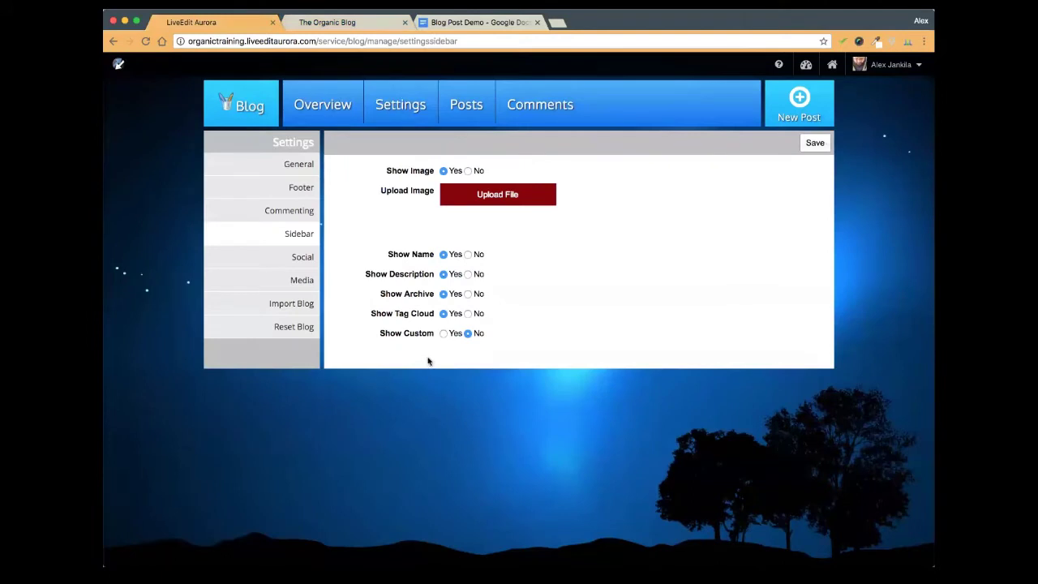
Set Show Custom to Yes in the blog's Sidebar settings to bring up its custom content box
left_click(443, 333)
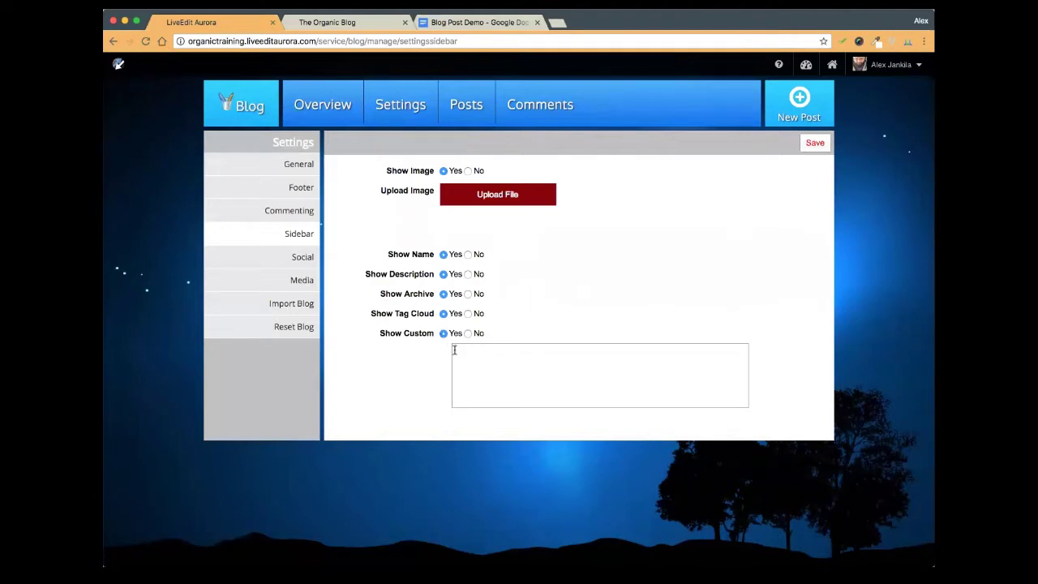
triple_click(405, 334)
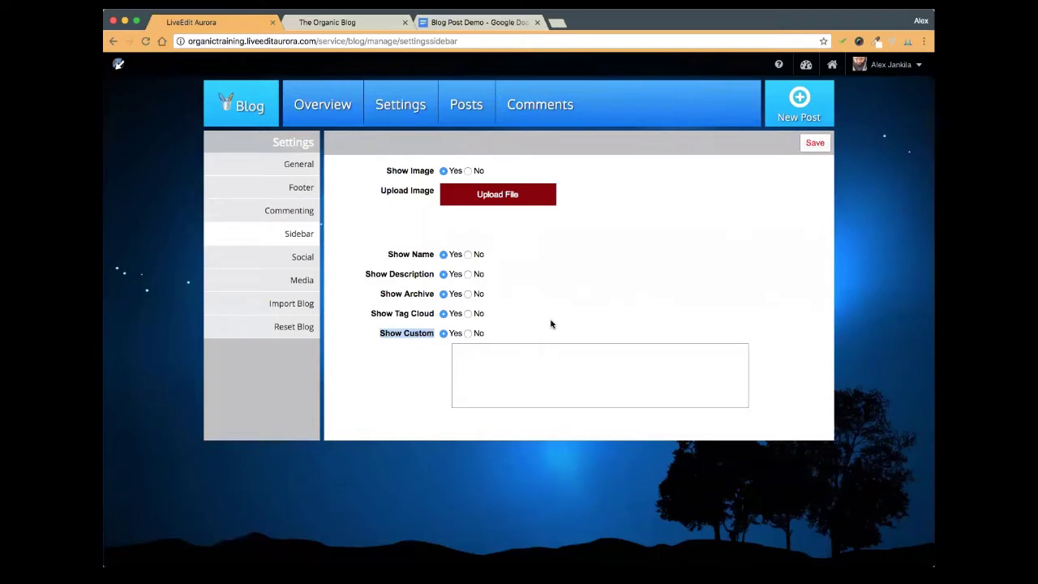
Look at the Solutions page of the LiveEdit help portal, and return to the blog's Sidebar settings
left_click(778, 64)
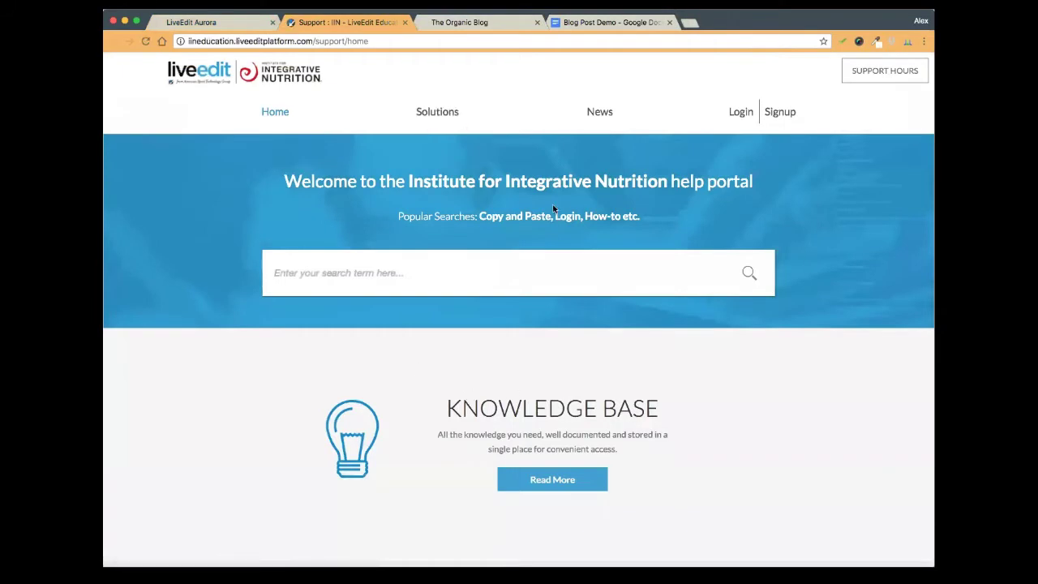
left_click(437, 111)
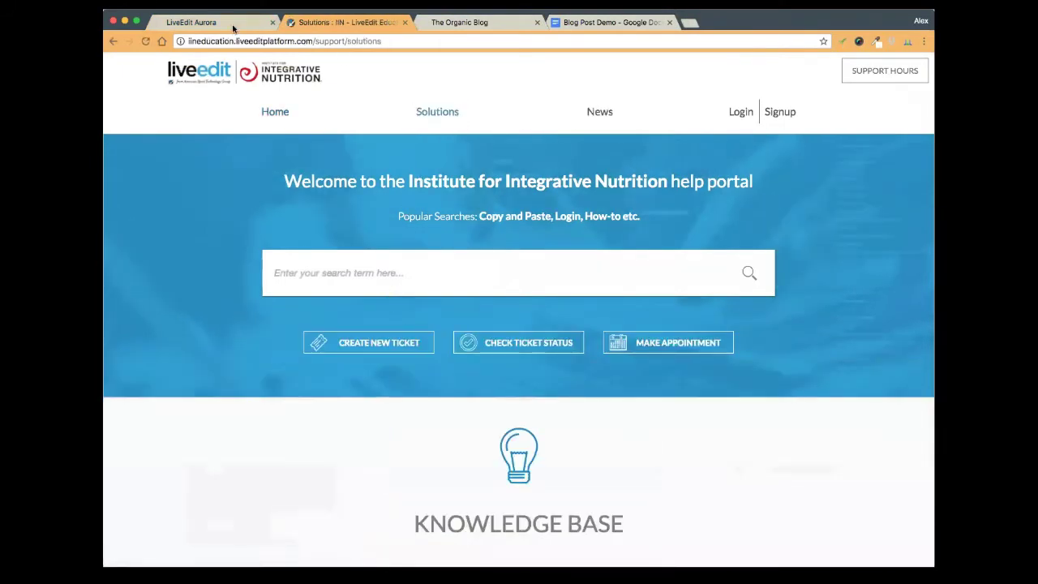
key("super+1")
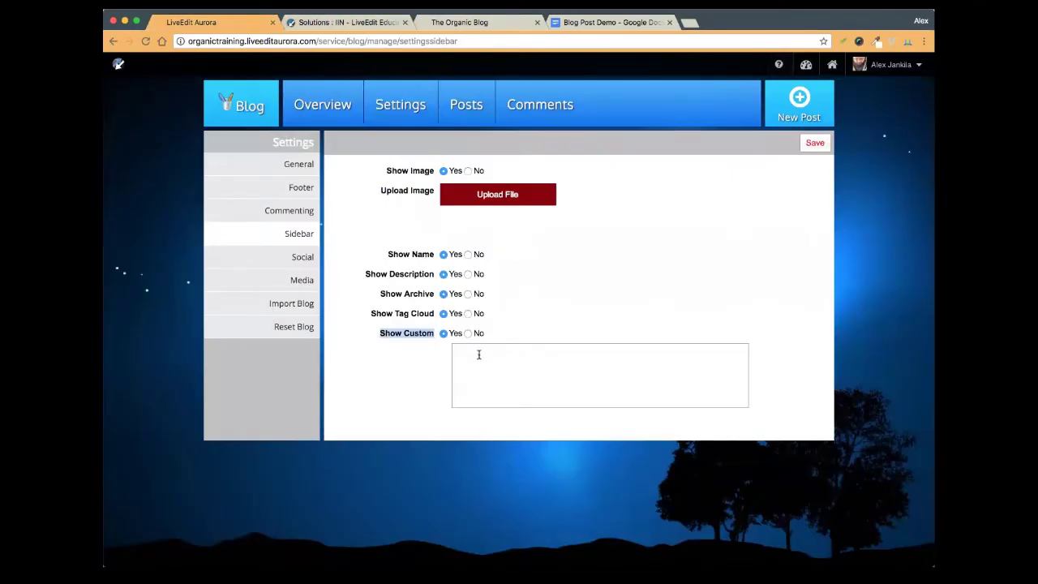
Set Show Custom to No in the Sidebar settings and save the settings
left_click(680, 317)
left_click(469, 333)
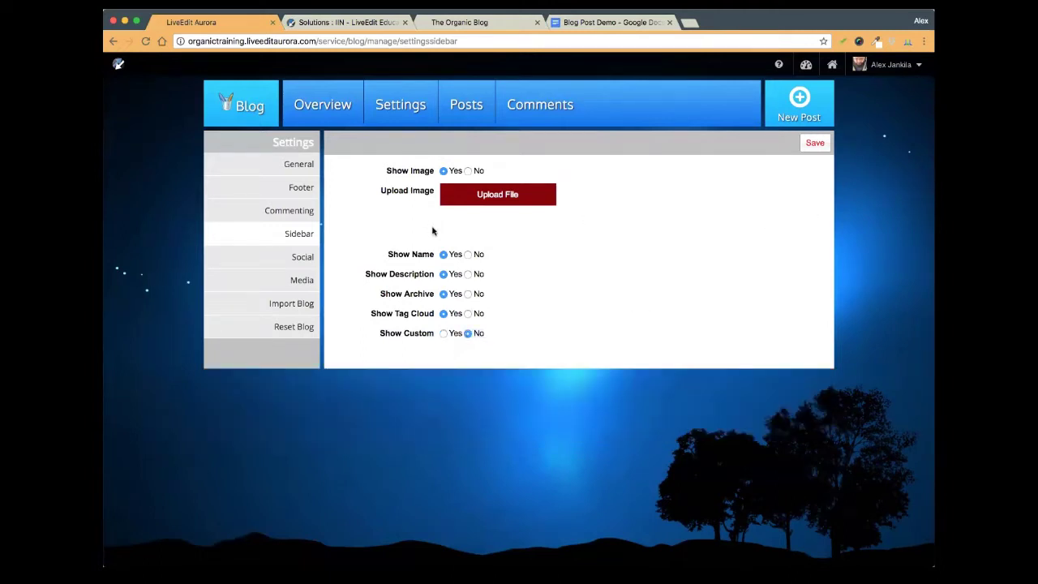
left_click(296, 258)
left_click(680, 206)
left_click(444, 333)
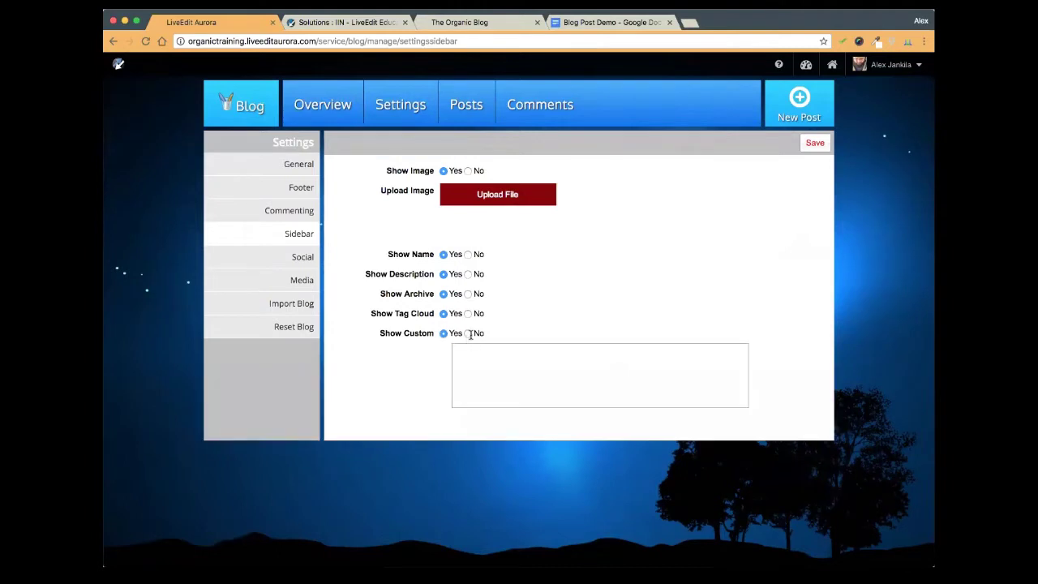
left_click(467, 333)
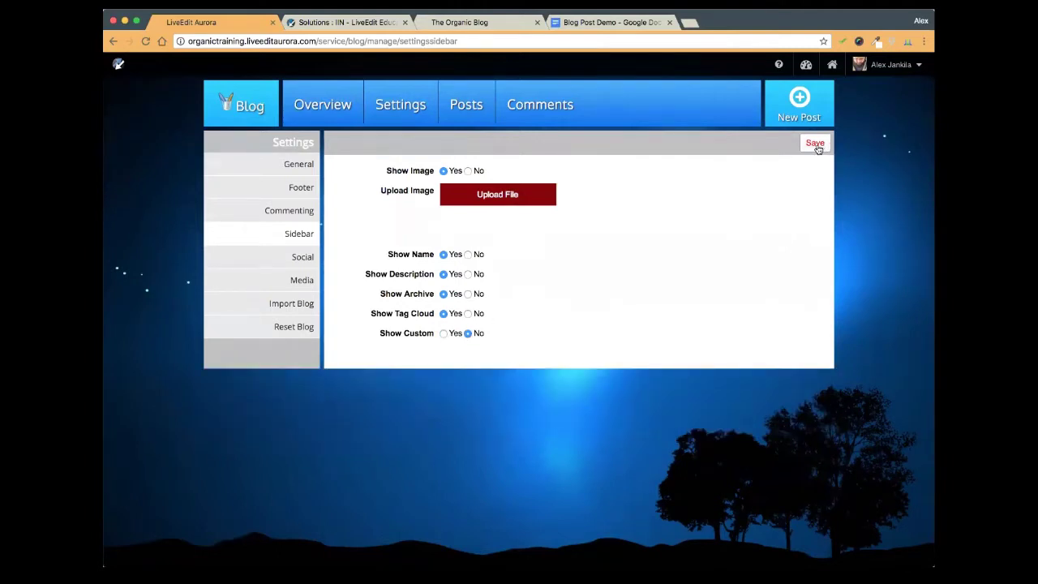
left_click(292, 257)
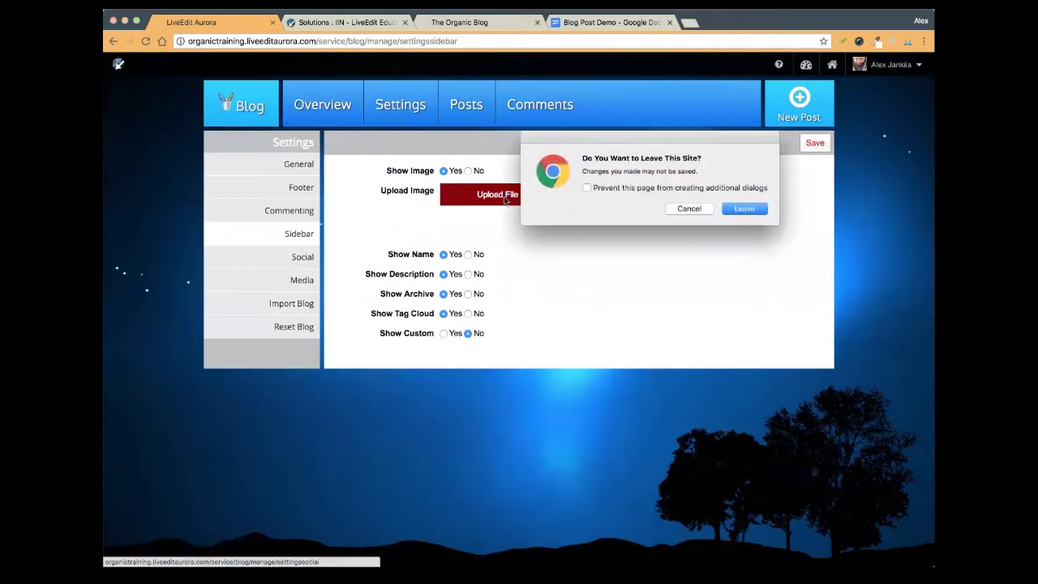
left_click(699, 209)
left_click(819, 145)
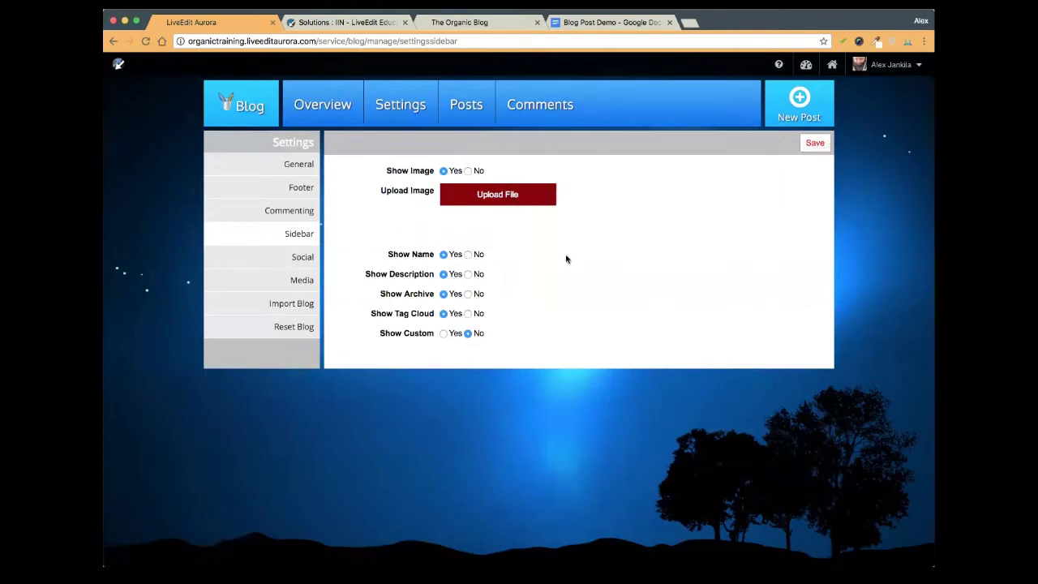
Enable the Facebook, Twitter, LinkedIn and Google+ like buttons in the blog's Social settings
left_click(297, 258)
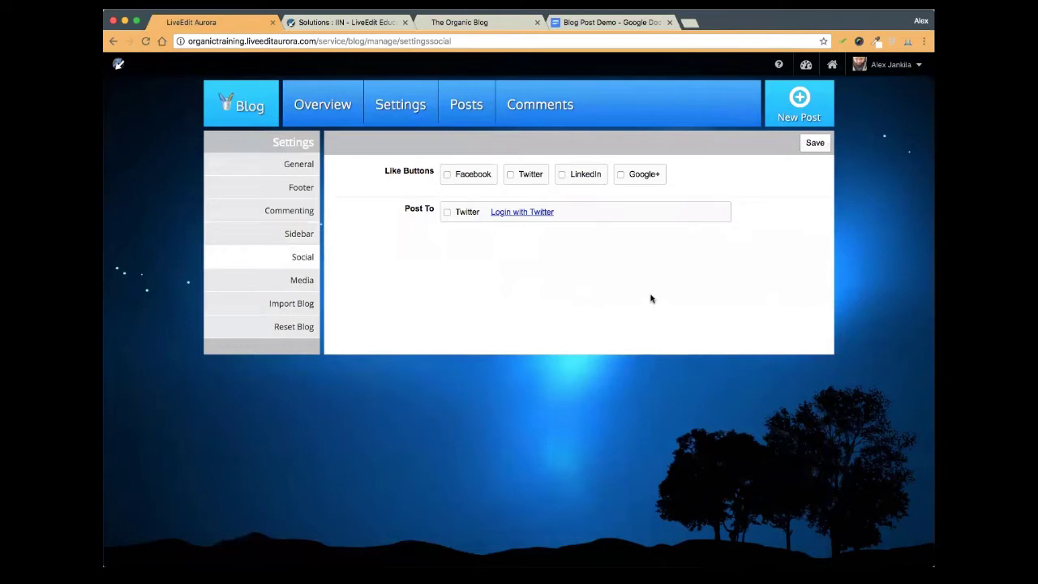
left_click(446, 176)
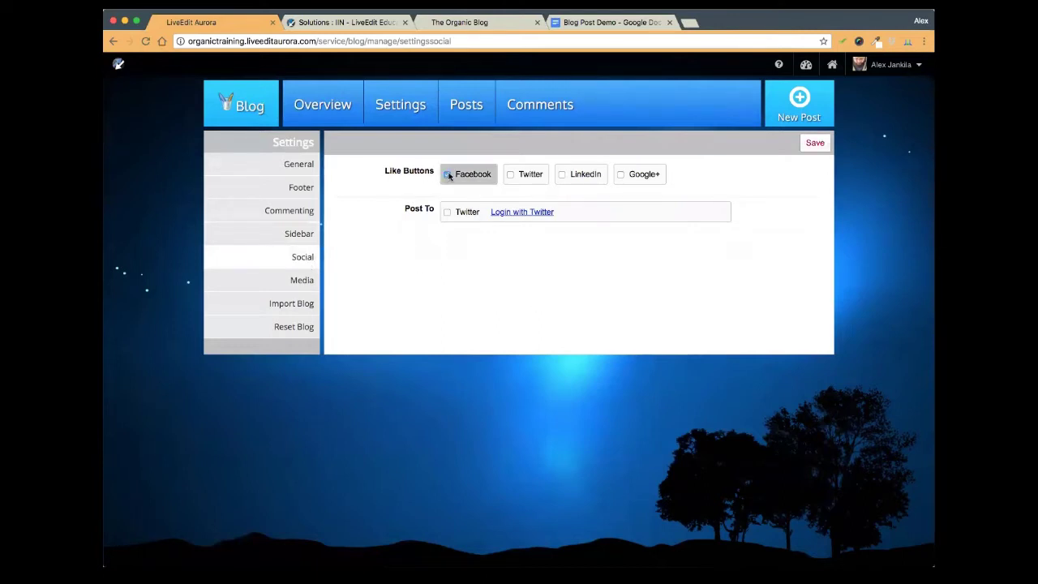
left_click(509, 176)
left_click(562, 176)
left_click(621, 176)
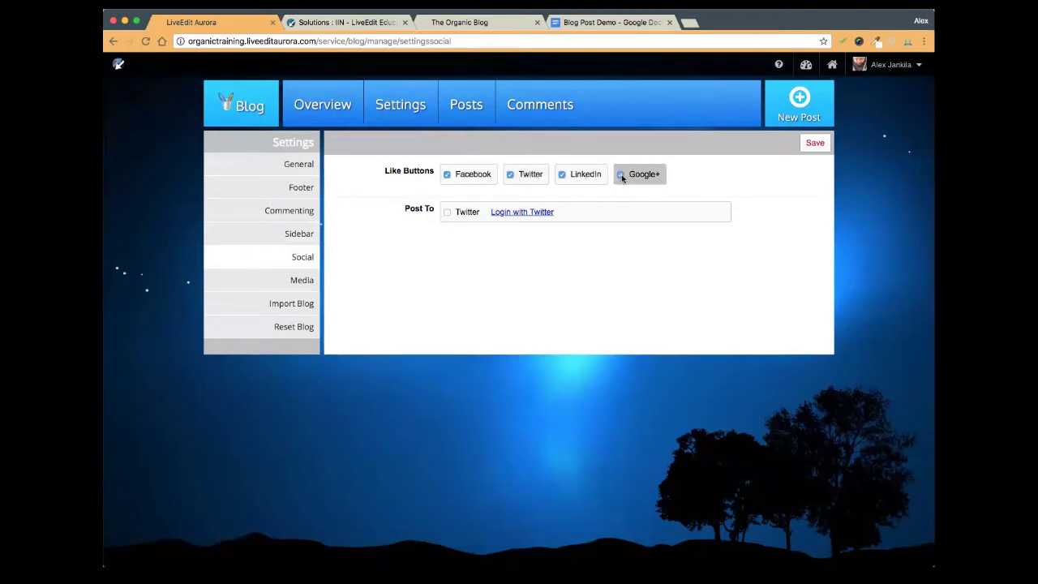
Close the help portal page and view the posts on the public blog's main page
left_click(345, 22)
scroll(450, 236, "down", 1)
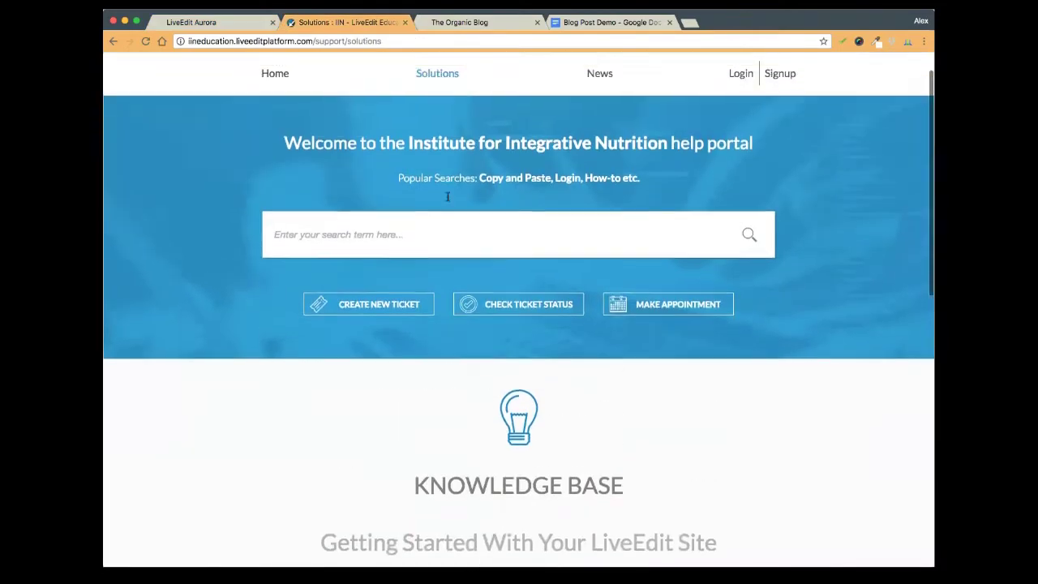
scroll(447, 196, "up", 1)
left_click(404, 22)
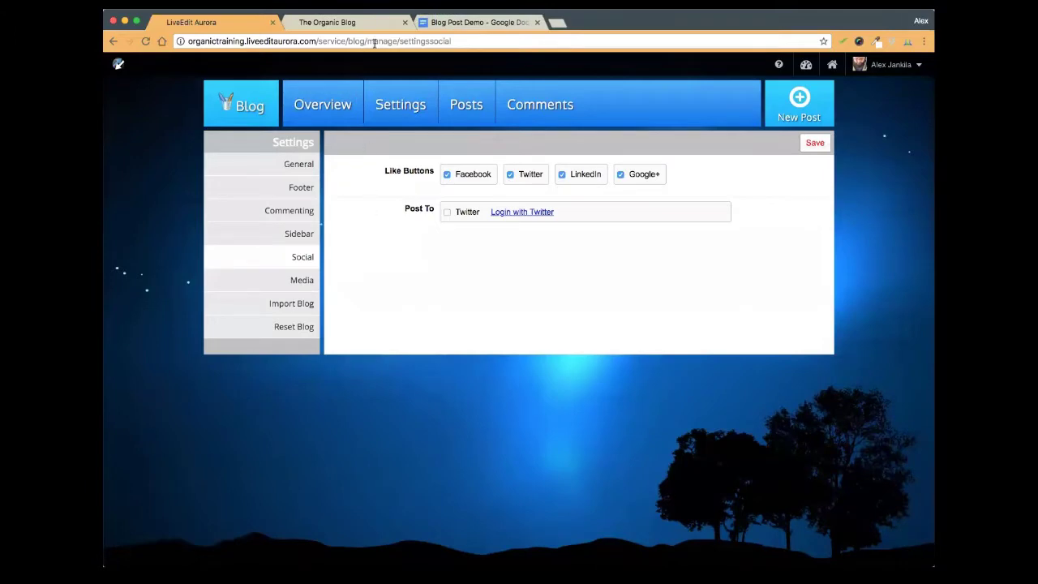
left_click(354, 24)
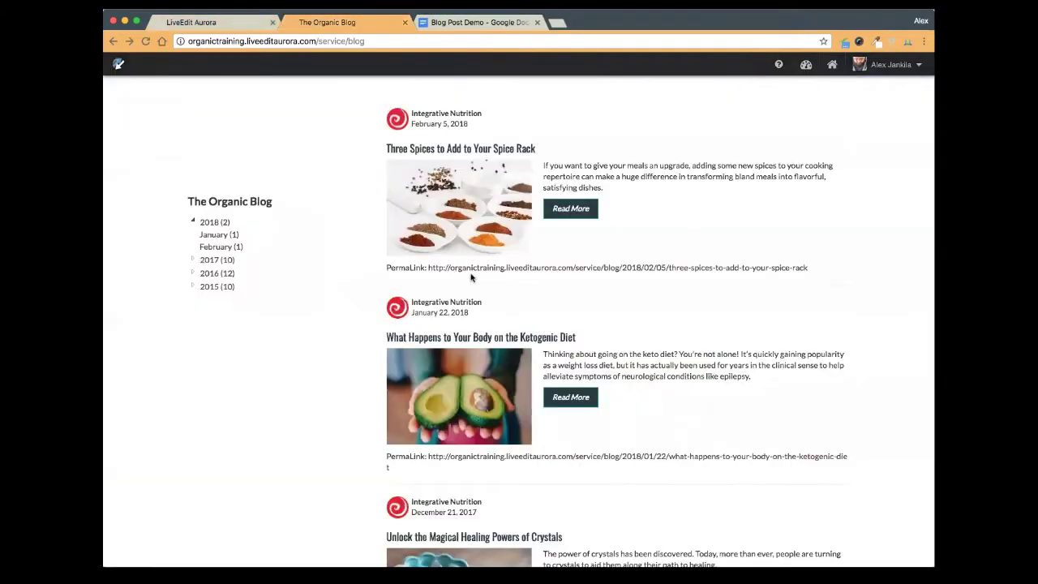
Return to the blog's Social settings and enable the Post To Twitter option
left_click(217, 21)
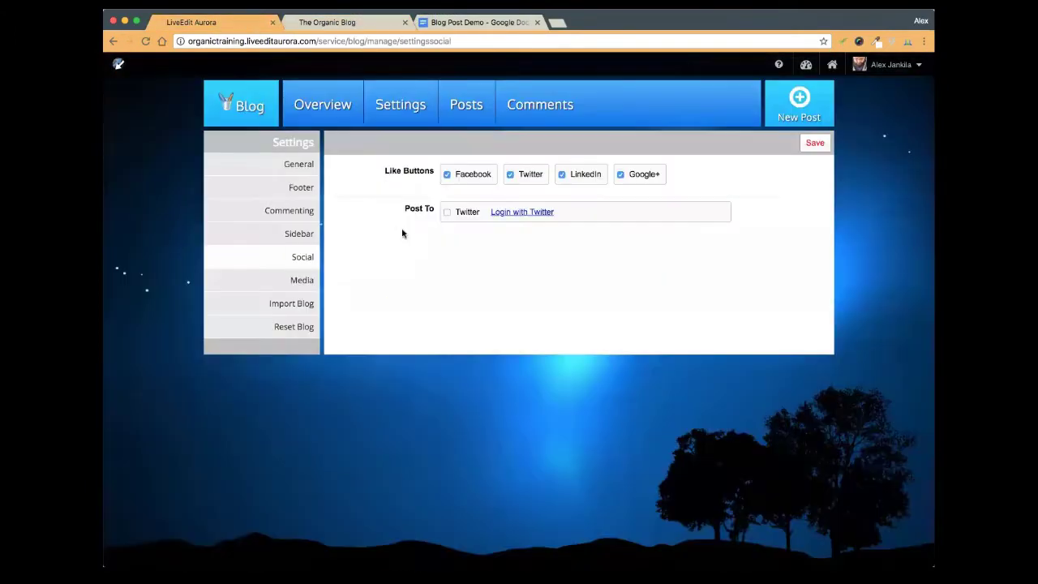
left_click(447, 212)
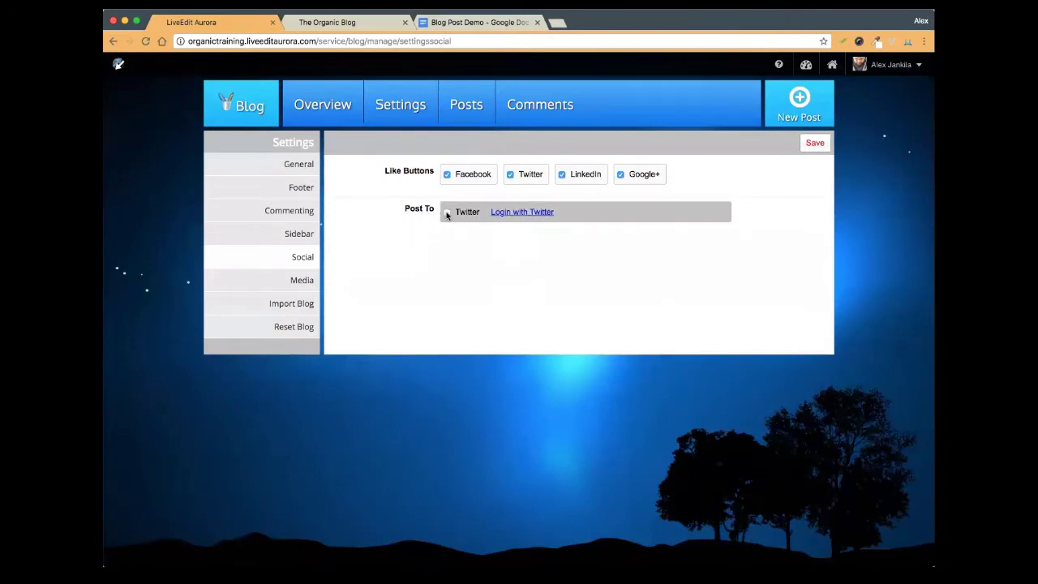
left_click(447, 214)
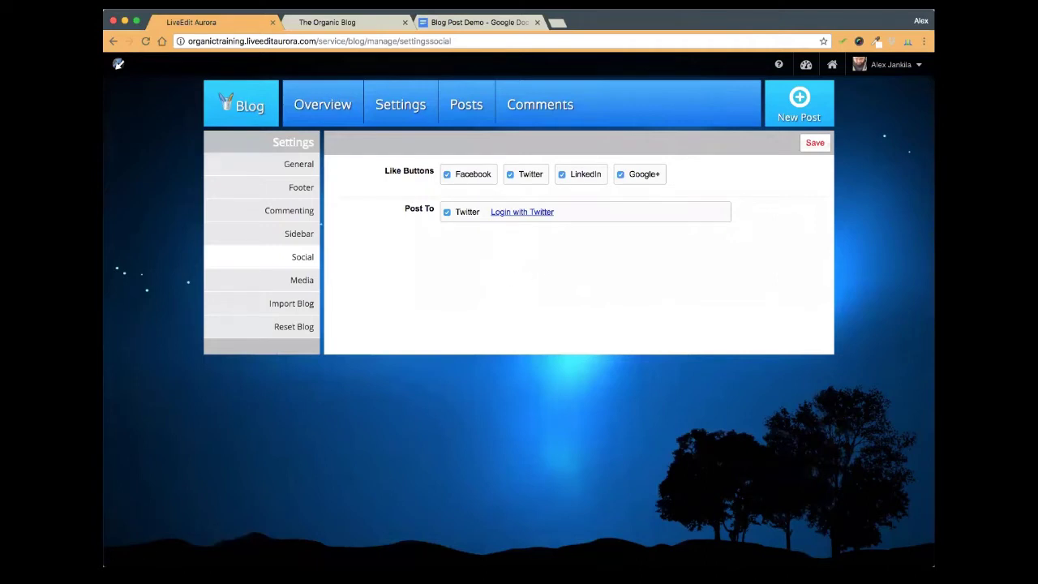
Open the public post "Three Spices to Add to Your Spice Rack" and copy the link address of its permalink
left_click(344, 24)
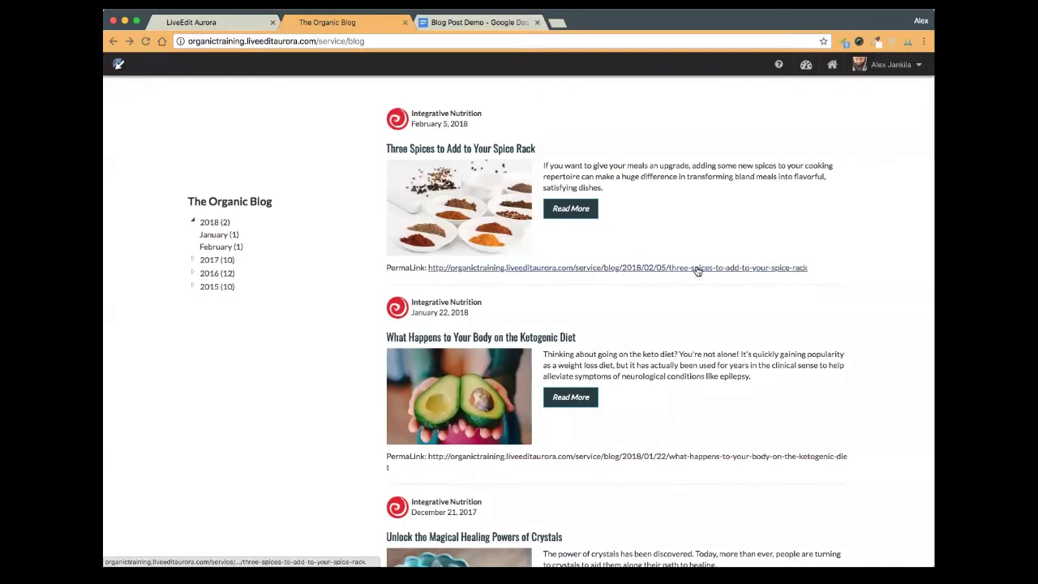
left_click(470, 142)
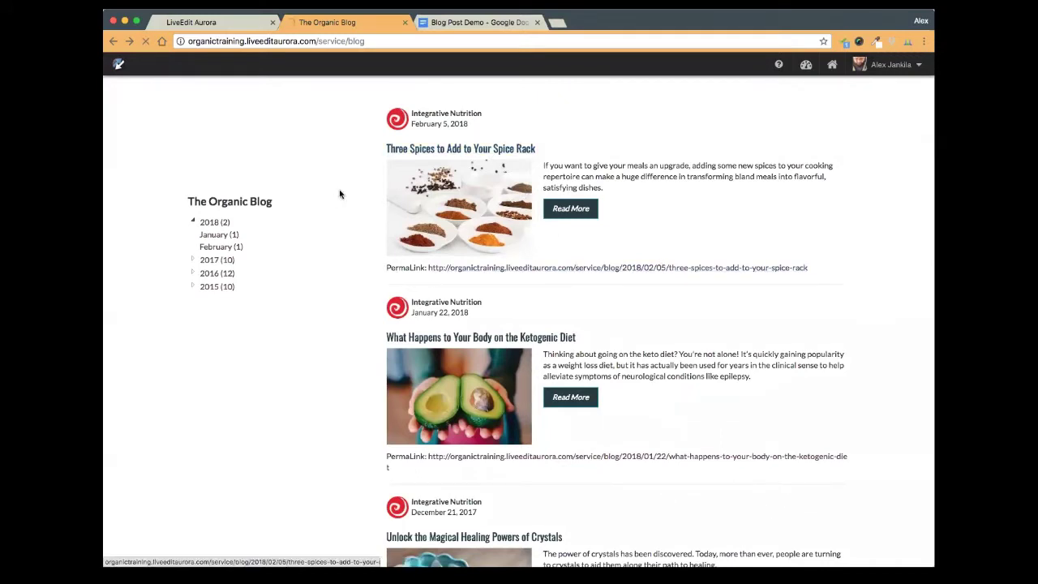
scroll(337, 203, "down", 3)
scroll(338, 203, "down", 15)
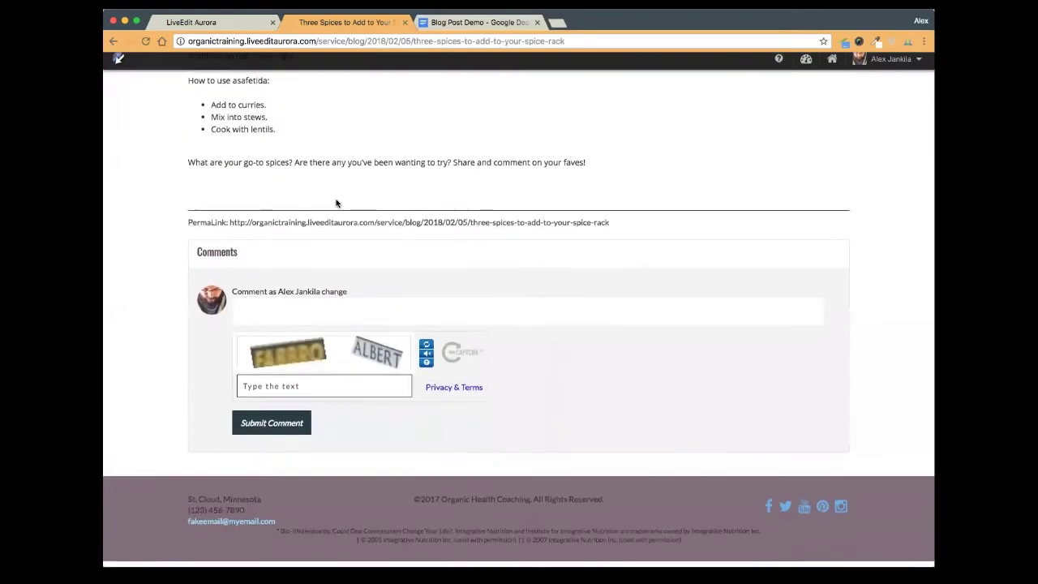
right_click(539, 232)
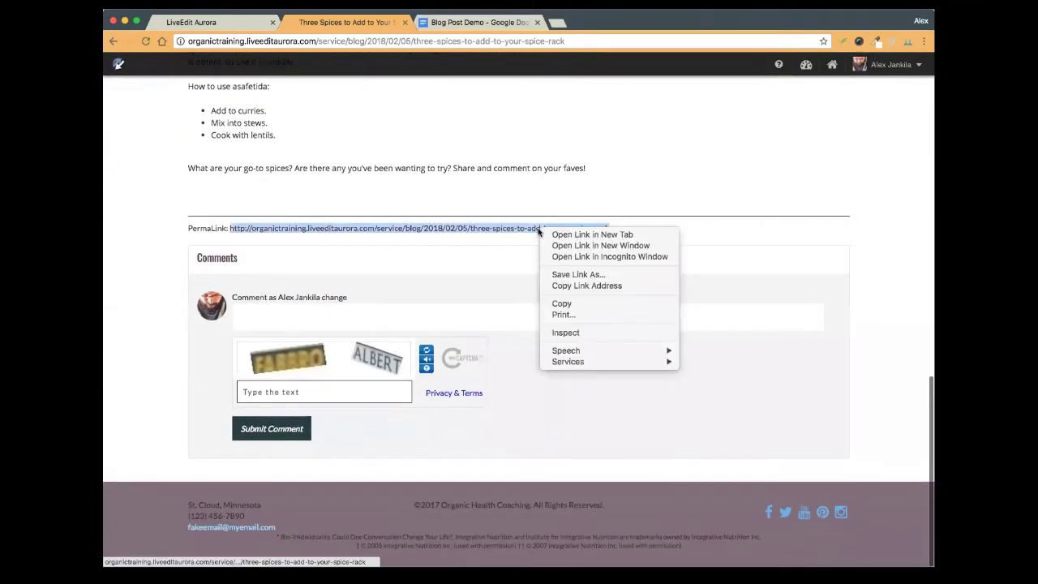
left_click(572, 286)
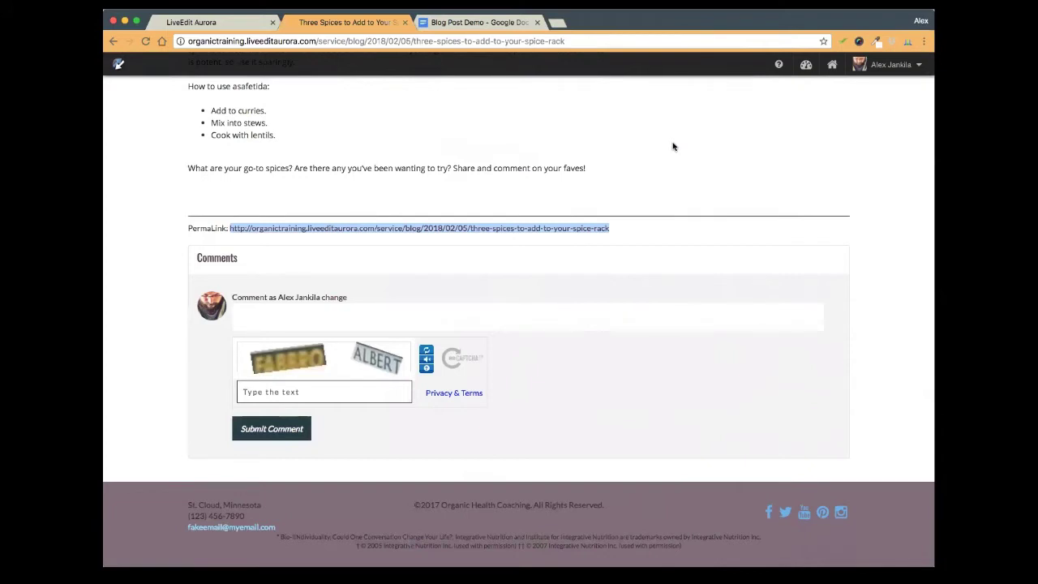
scroll(672, 145, "up", 3)
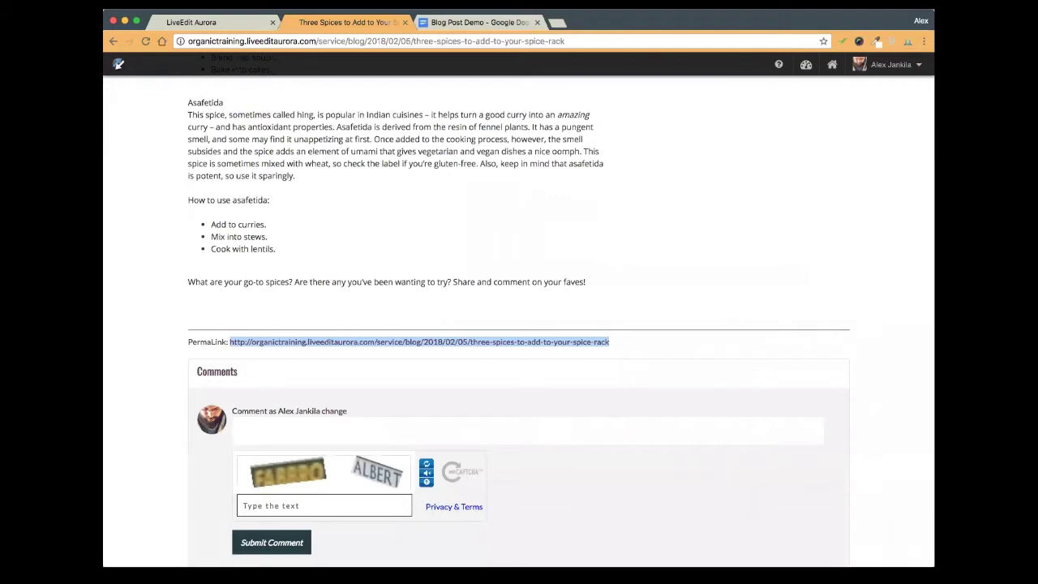
Clear the Post To Twitter option in the blog's Social settings and open the Media settings
left_click(199, 23)
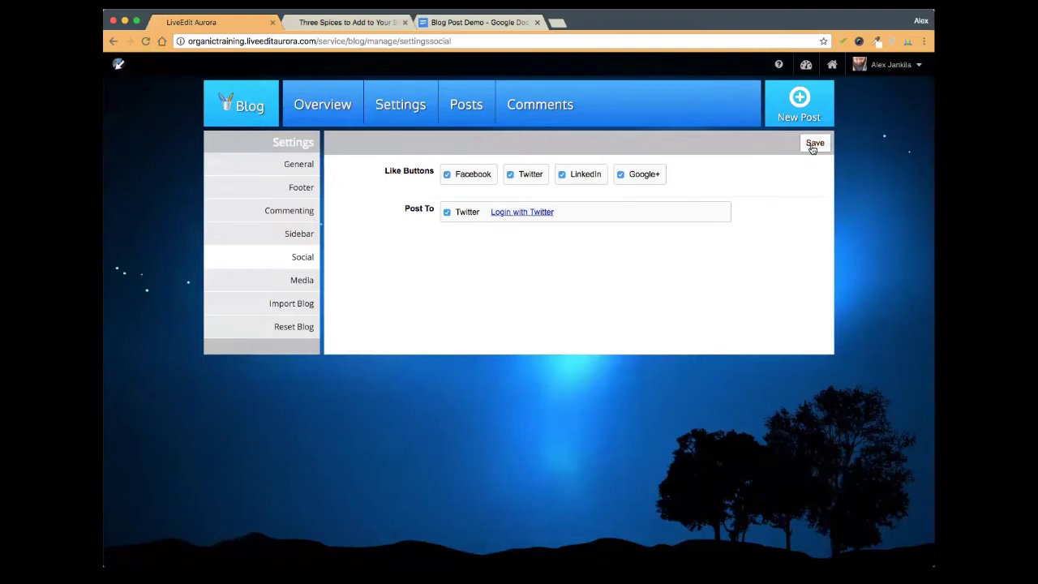
left_click(447, 211)
left_click(290, 282)
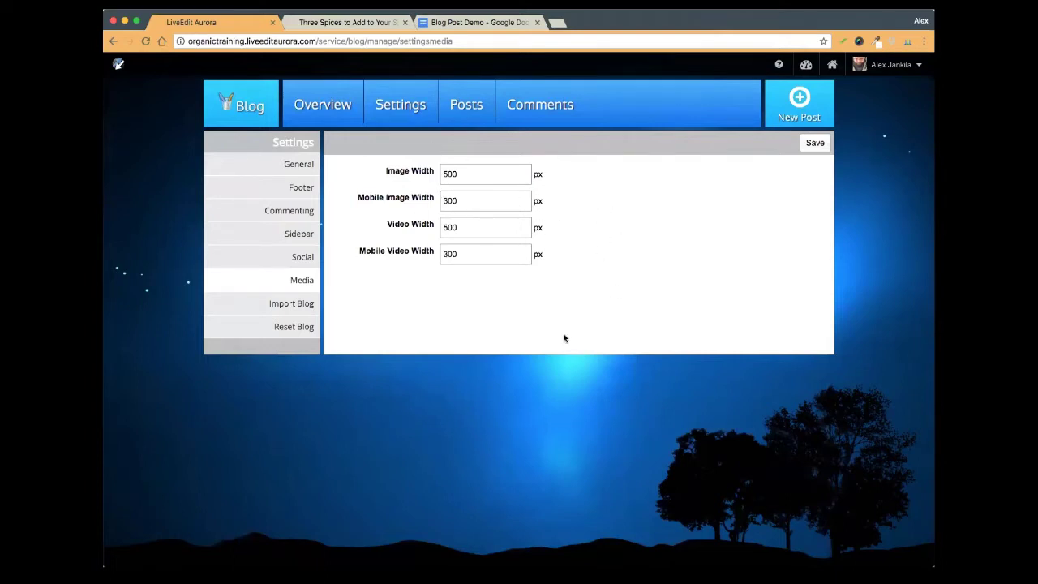
Examine the Import Blog settings, including the available XML file types and the file chooser, without importing anything
left_click(298, 305)
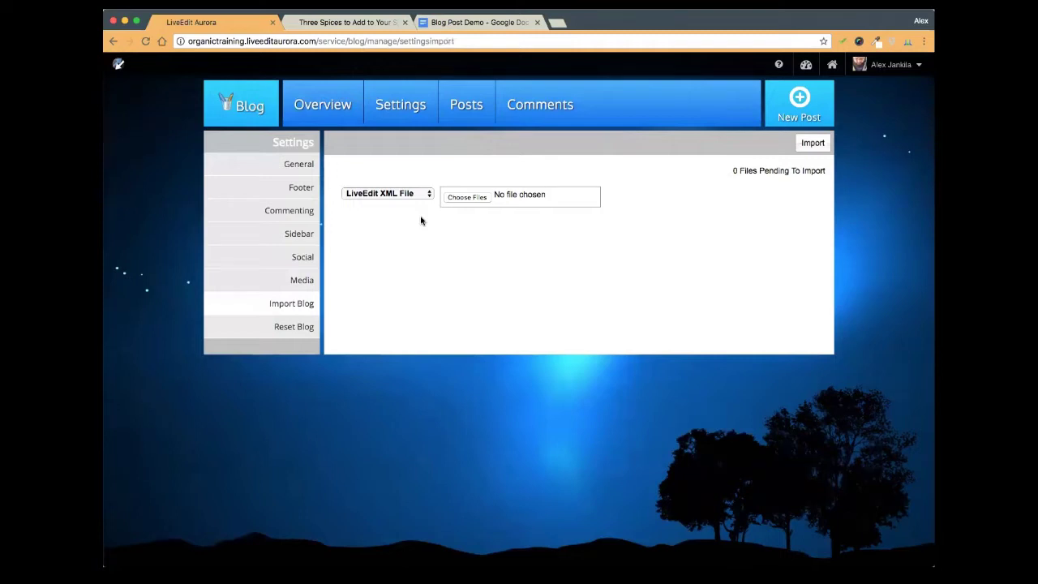
left_click(377, 195)
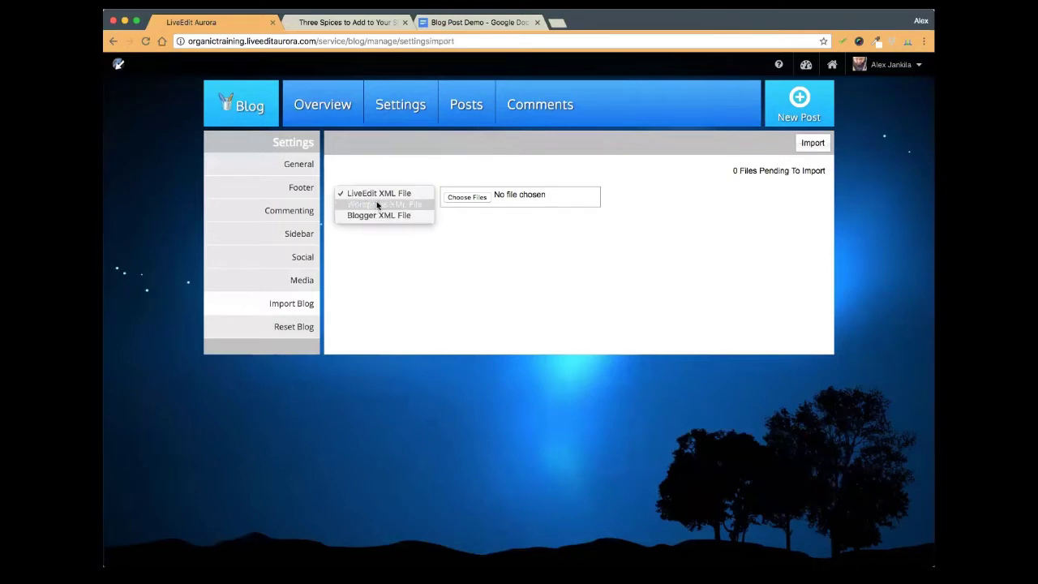
left_click(394, 248)
left_click(381, 194)
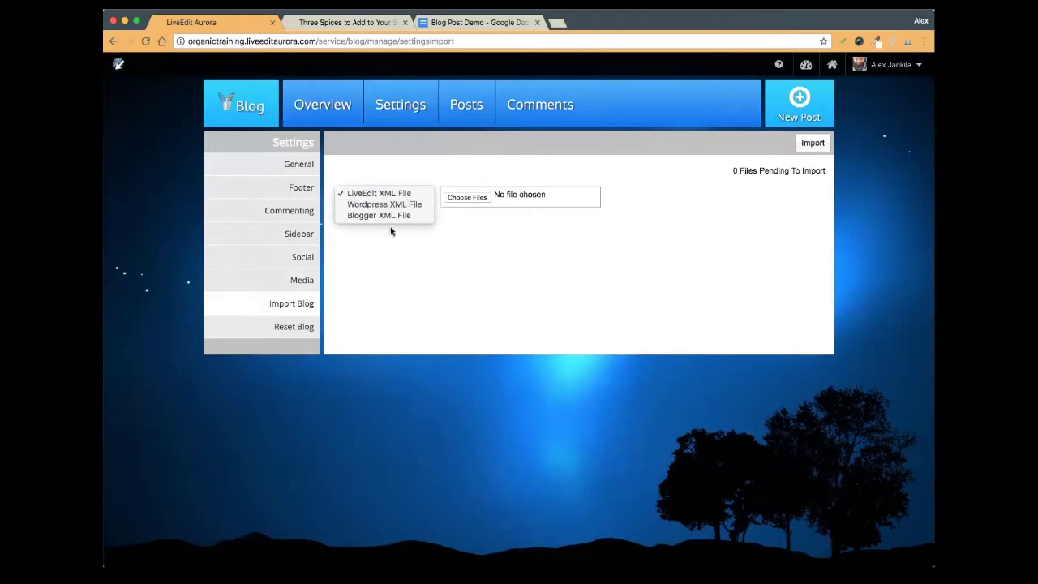
left_click(392, 229)
left_click(459, 200)
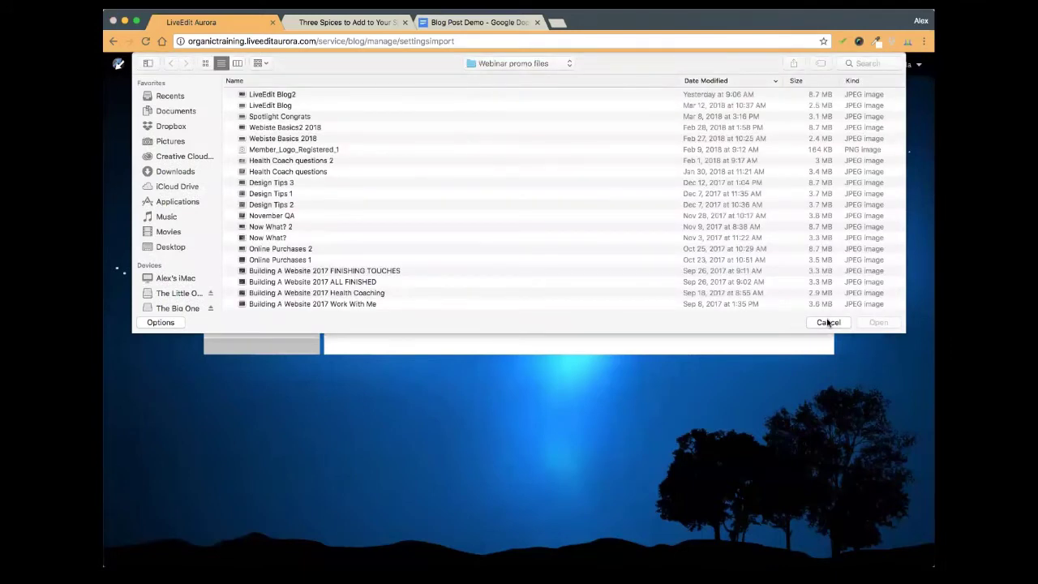
left_click(827, 322)
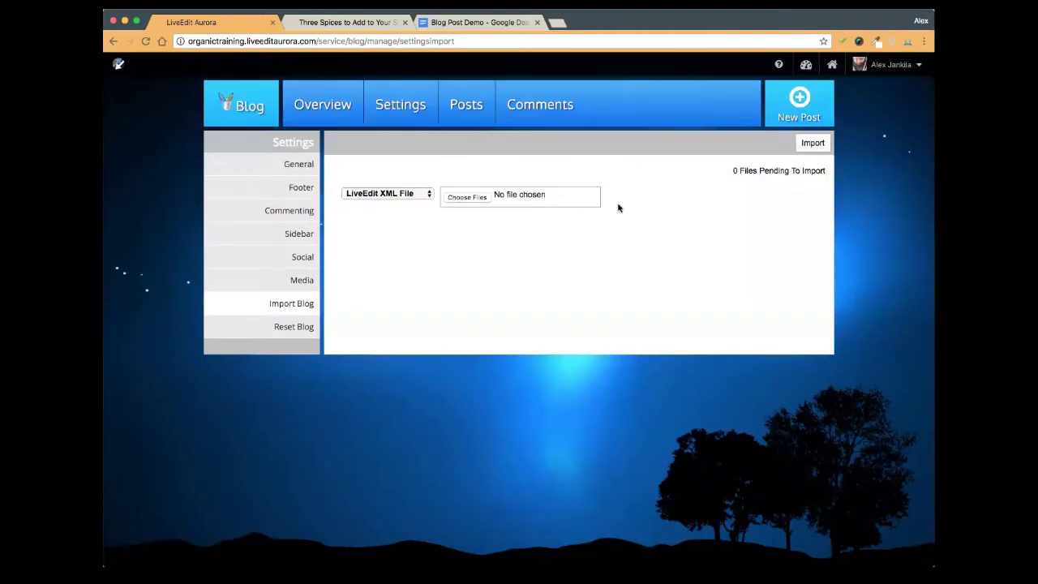
Review the pending import status and the blog's General, Footer, Social, Sidebar and Commenting settings without changing anything
left_click_drag(725, 171, 835, 173)
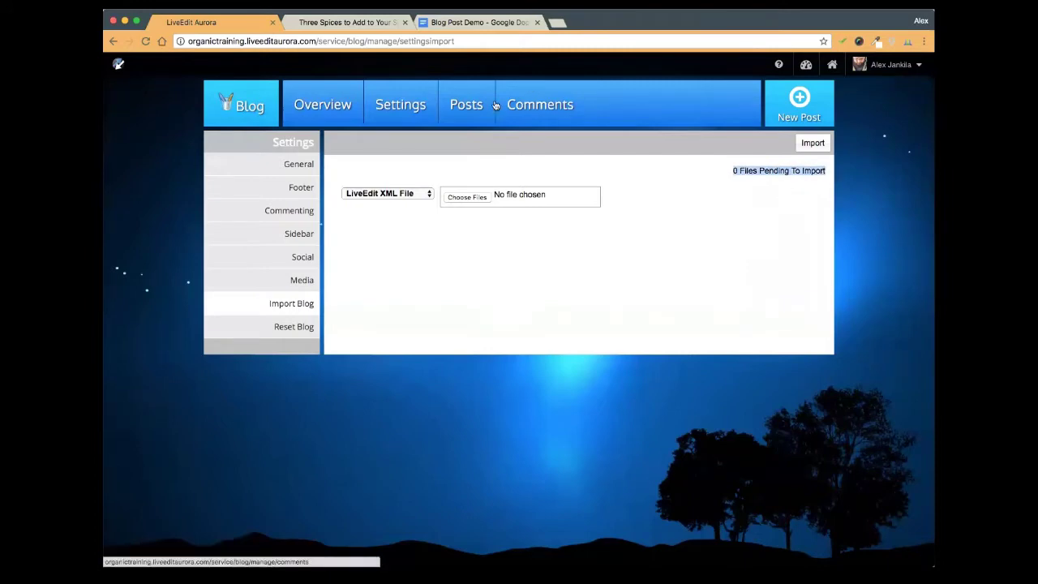
left_click(524, 294)
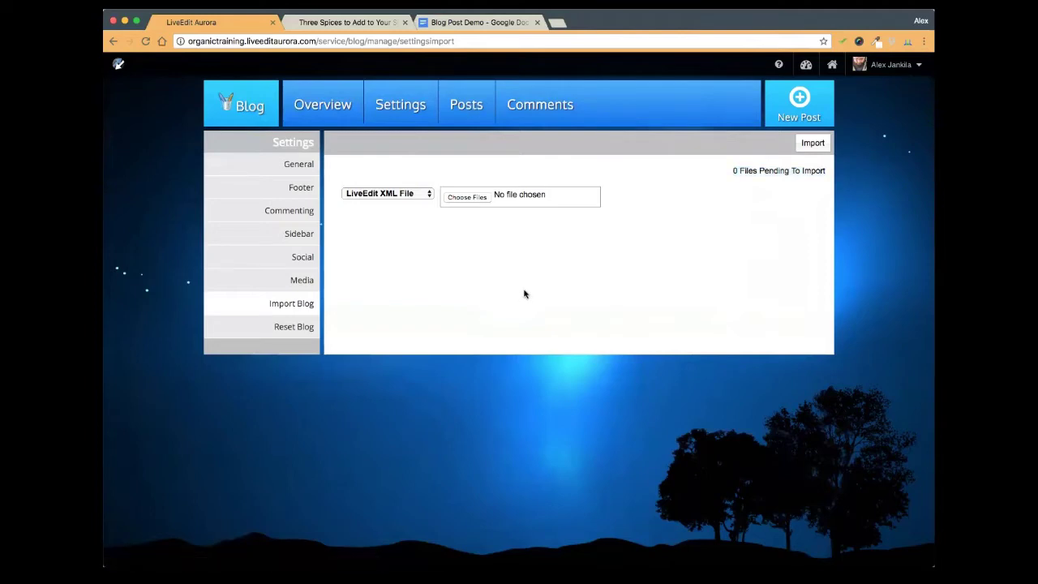
left_click(297, 164)
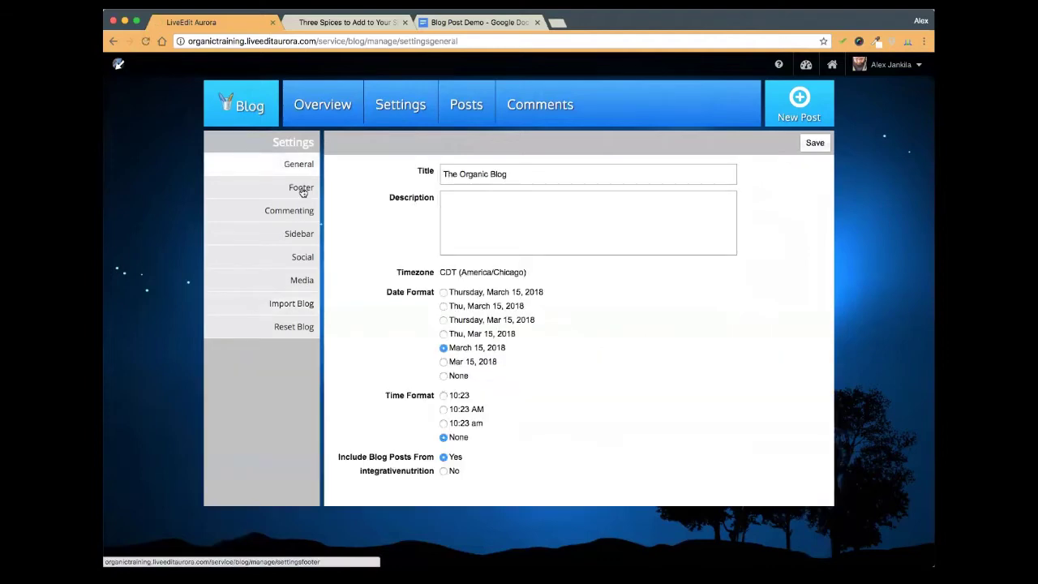
left_click(301, 189)
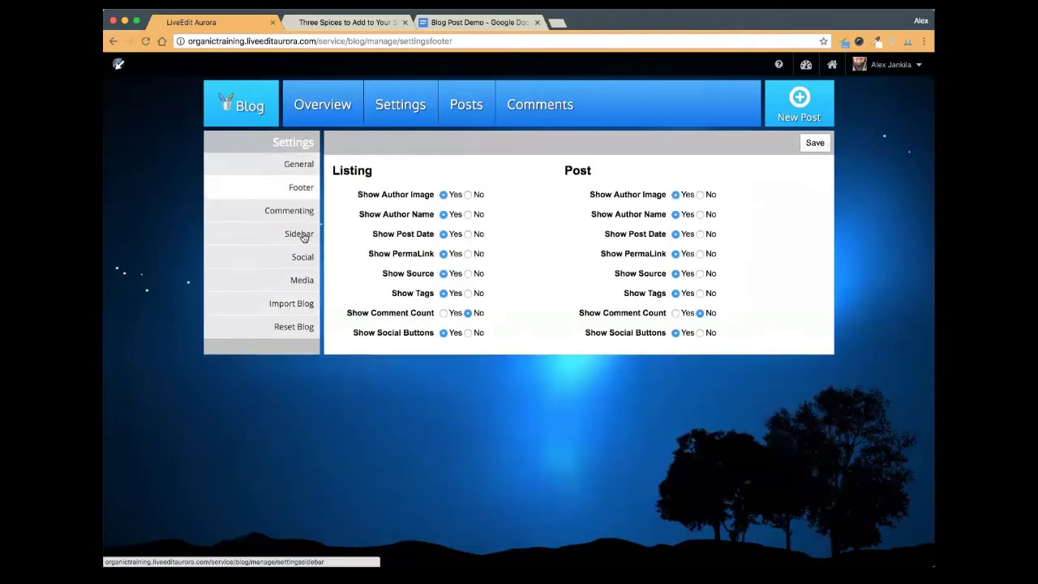
left_click(301, 255)
left_click(299, 233)
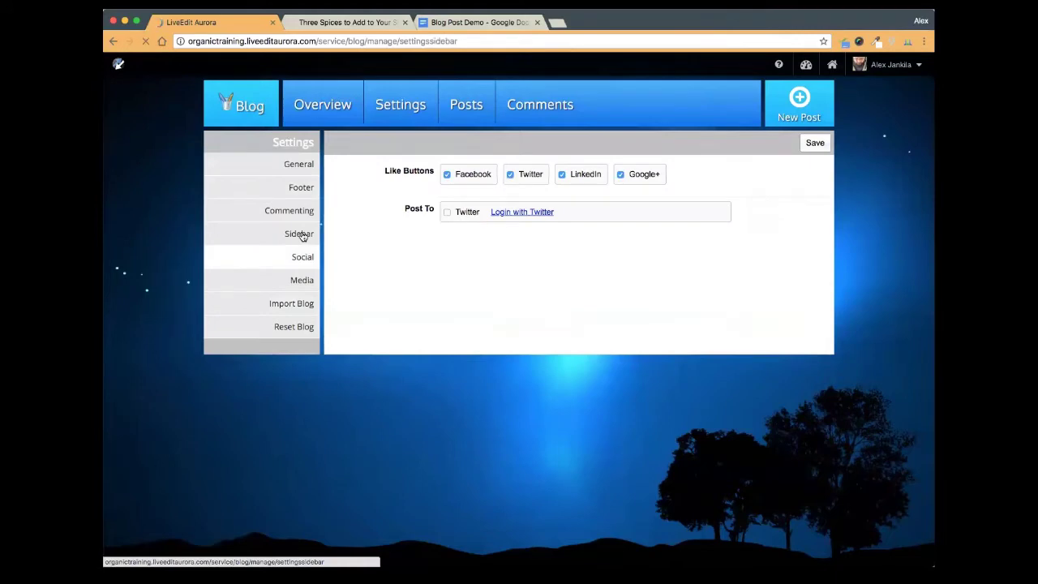
left_click(291, 212)
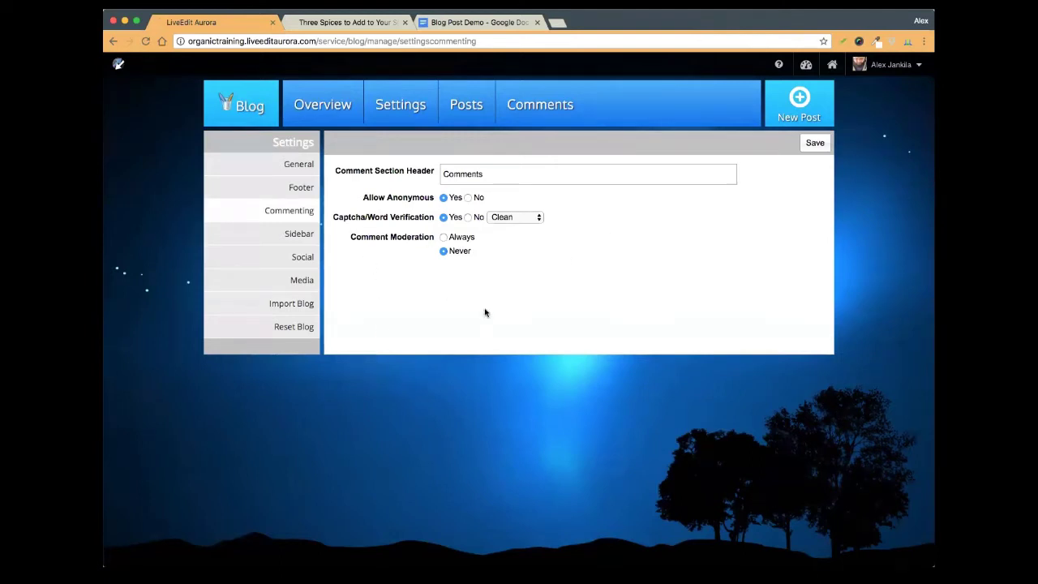
left_click(291, 164)
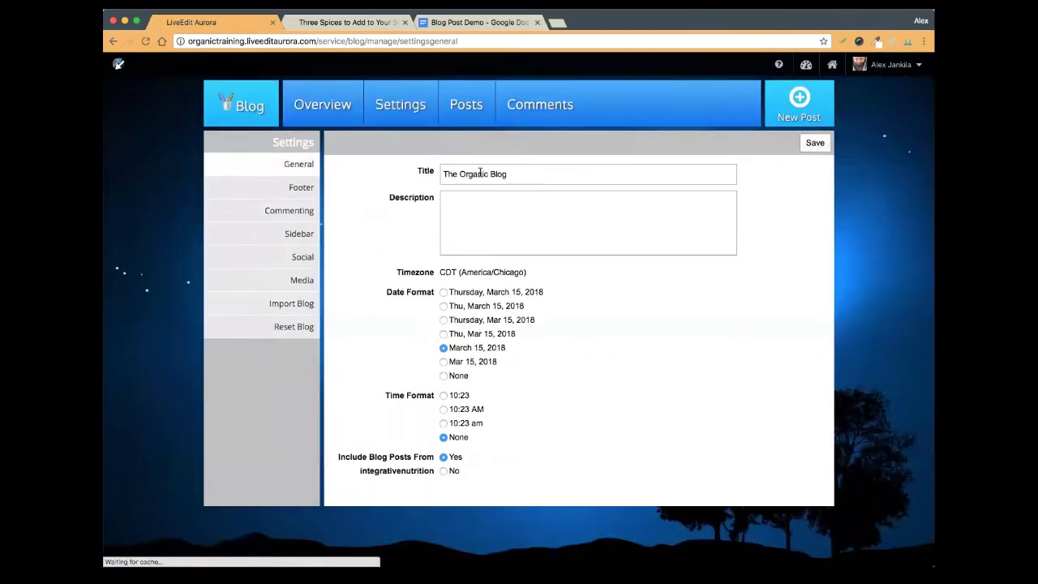
left_click(292, 211)
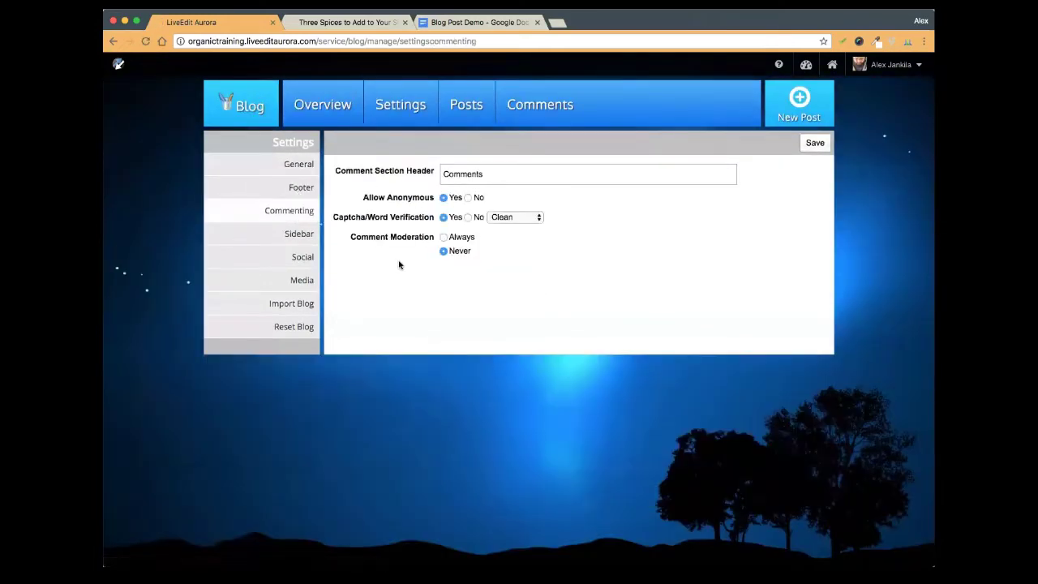
left_click(301, 190)
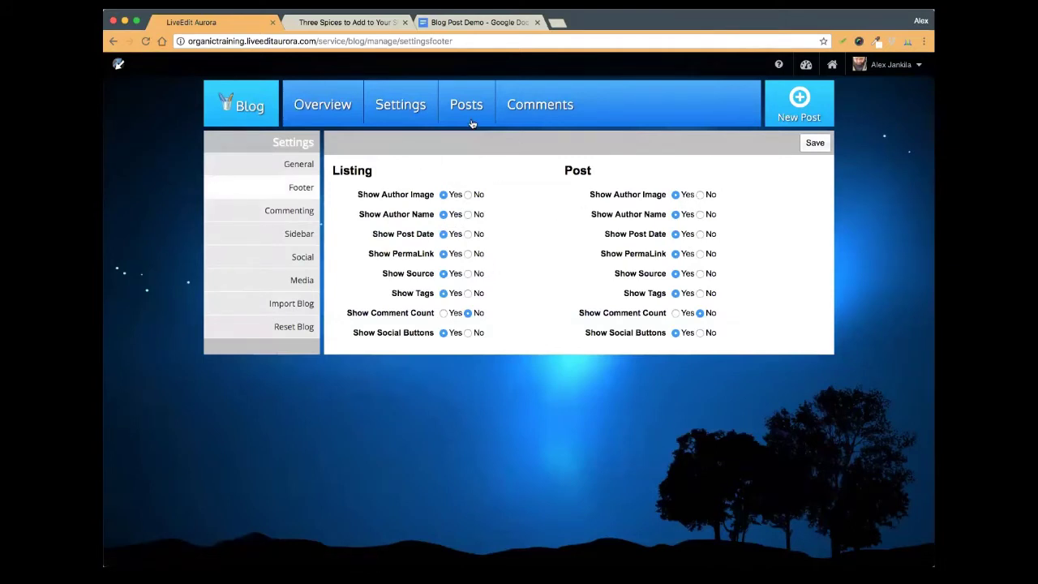
Check the blog's published comments and published posts lists, and return to the General settings
left_click(547, 110)
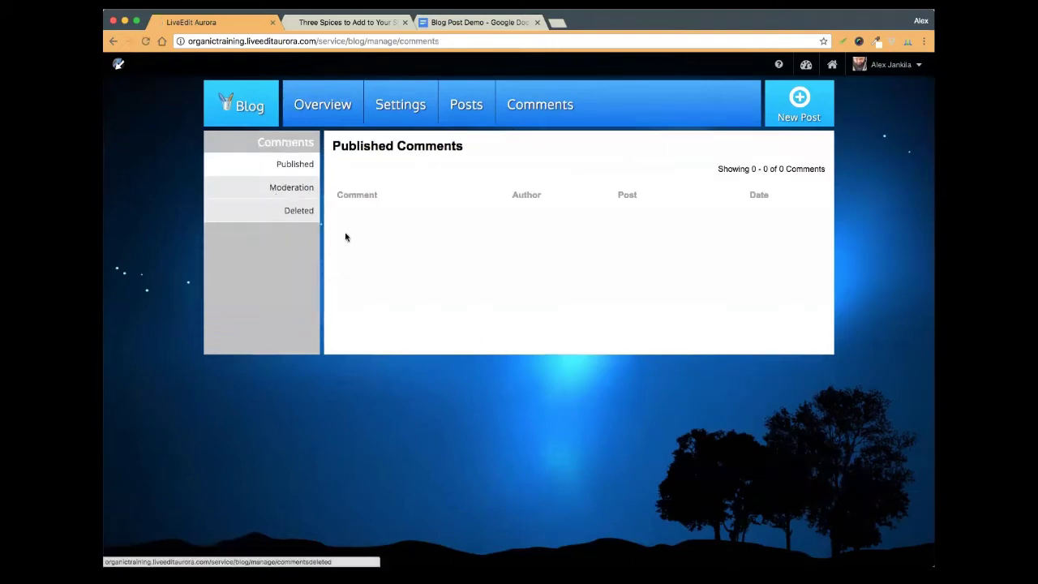
left_click(472, 105)
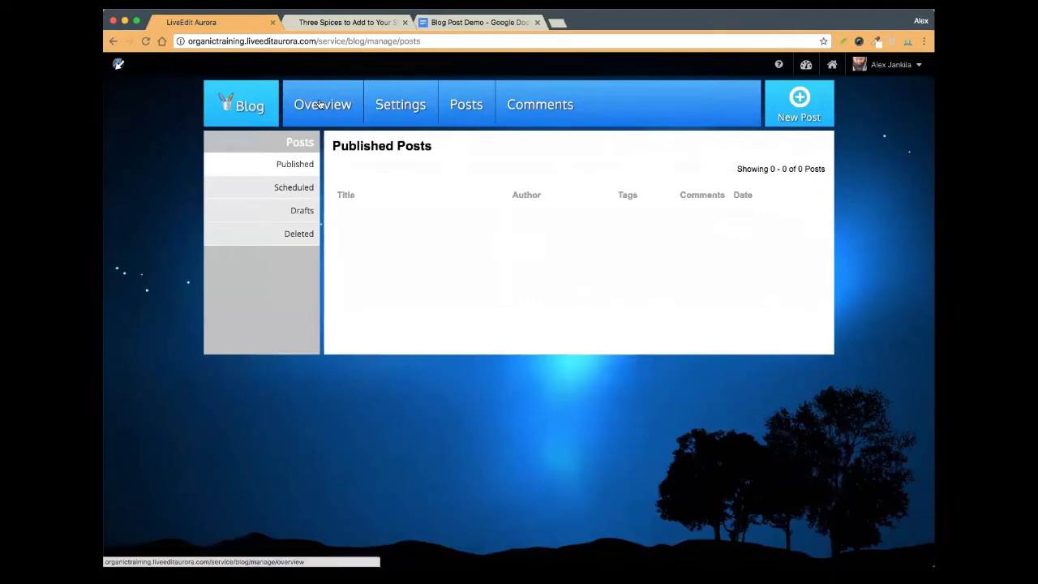
left_click(408, 112)
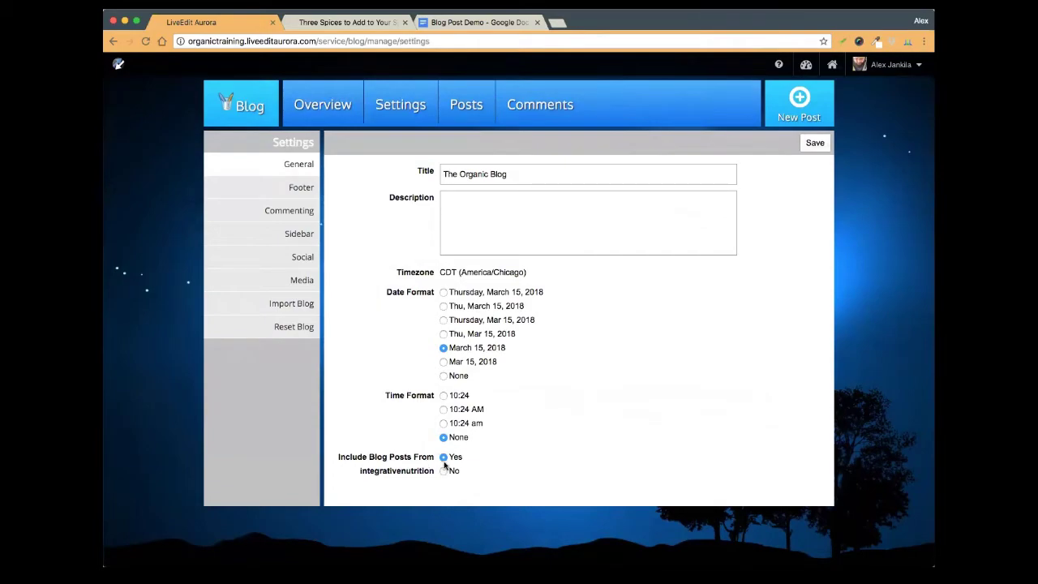
Go from the public spices post to the main blog page and look through the listed Integrative Nutrition posts
left_click(341, 24)
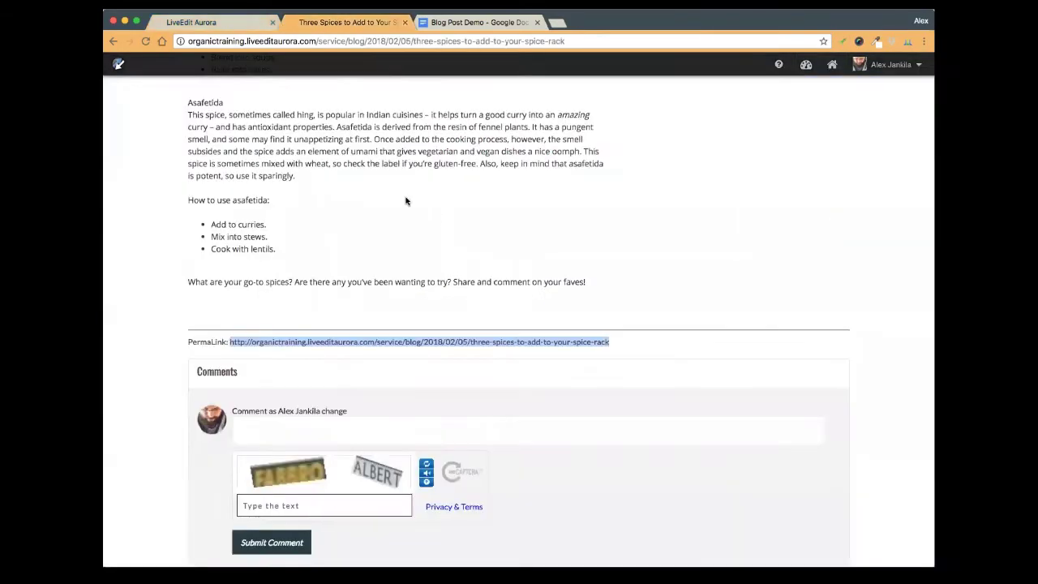
scroll(406, 202, "up", 10)
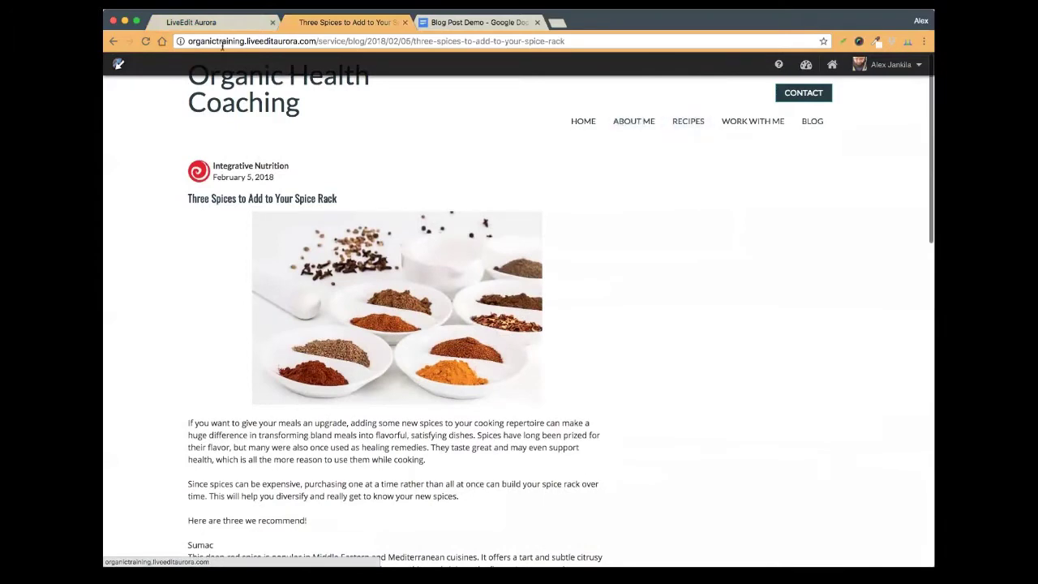
left_click(812, 121)
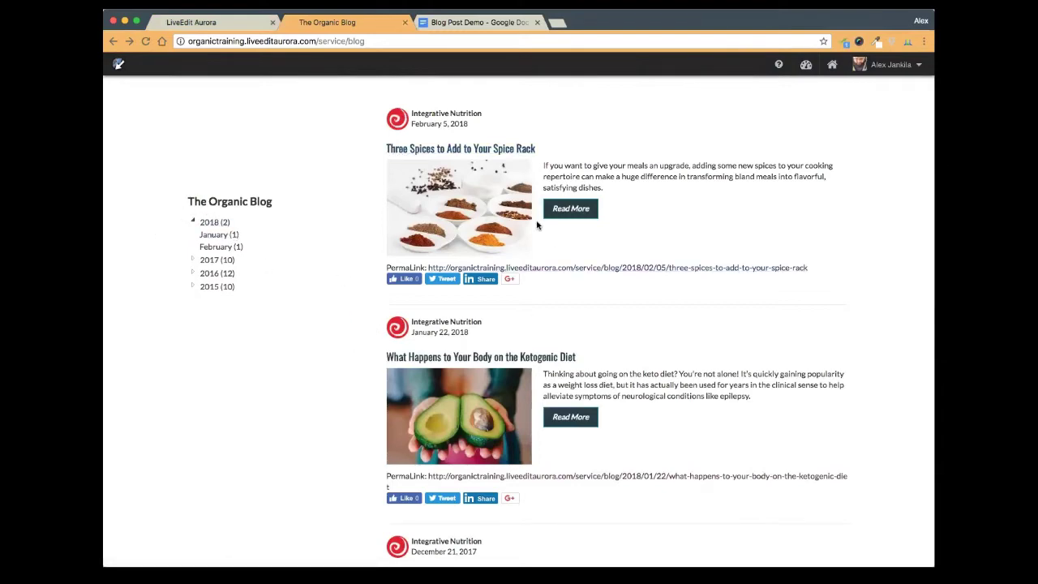
scroll(632, 426, "down", 3)
scroll(628, 428, "down", 5)
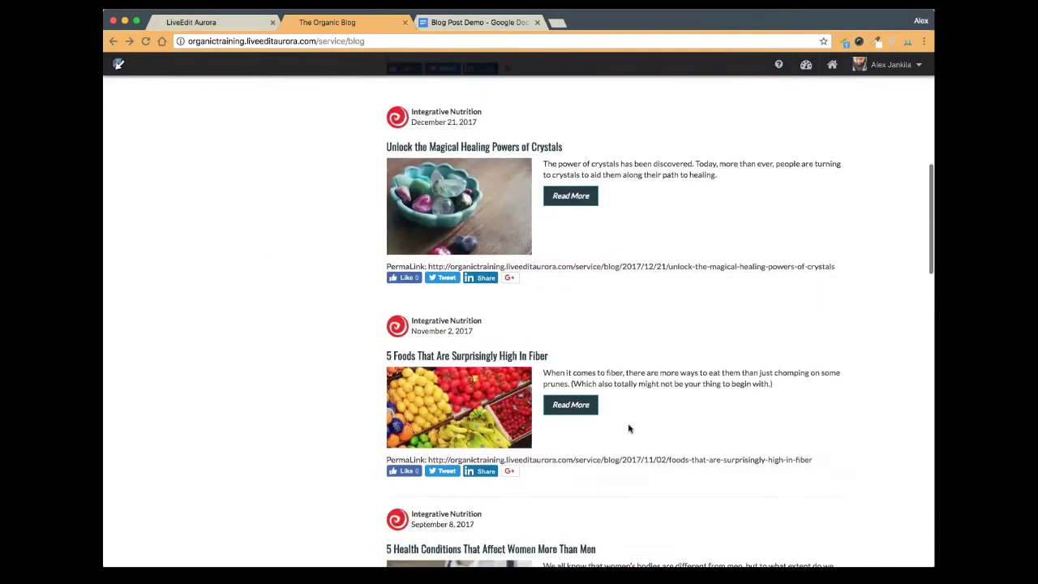
scroll(629, 428, "up", 9)
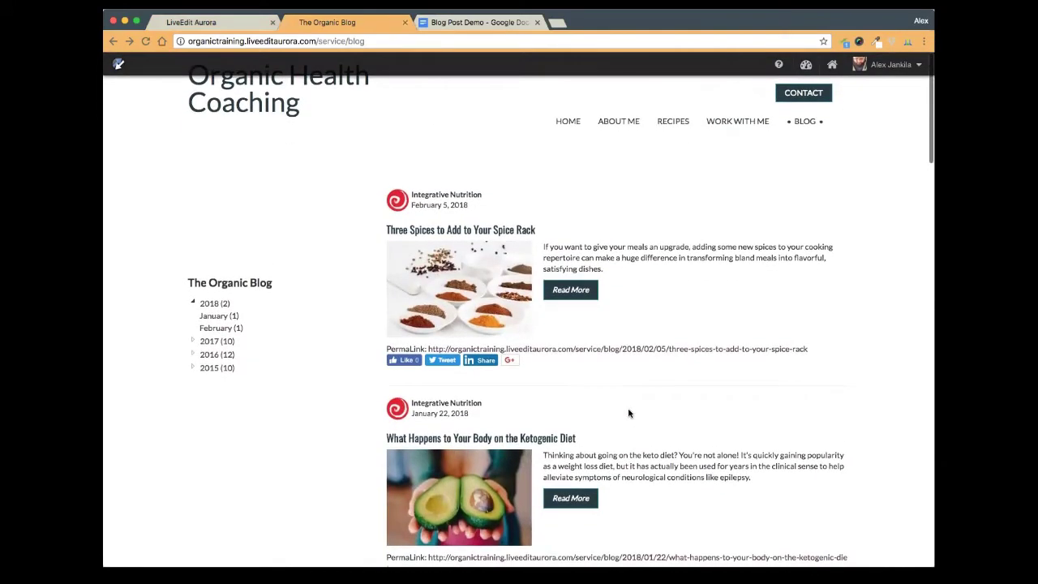
Set Include Blog Posts From integrativenutrition to Yes in the blog's General settings and save
left_click(245, 24)
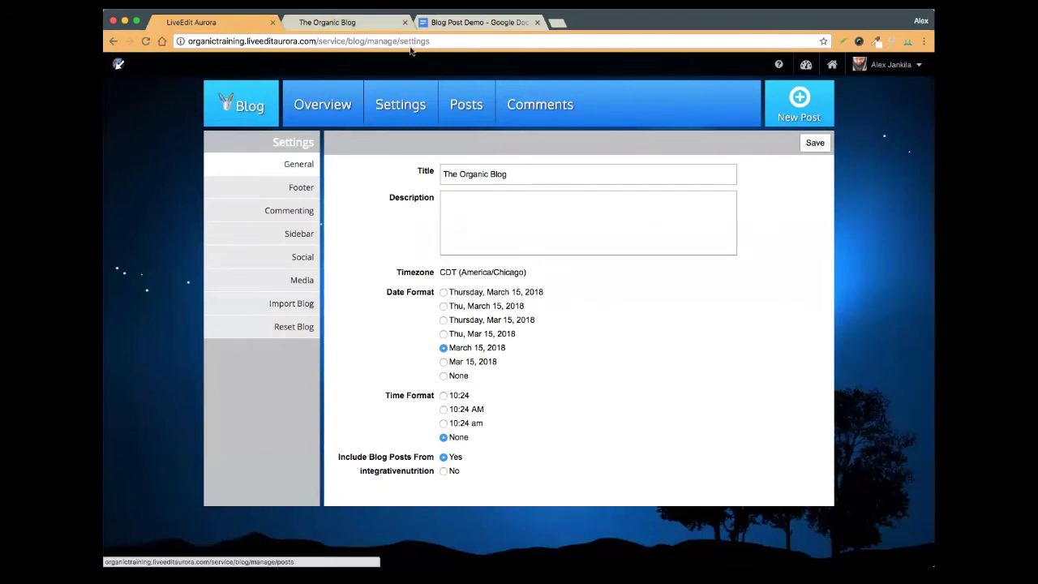
left_click(361, 25)
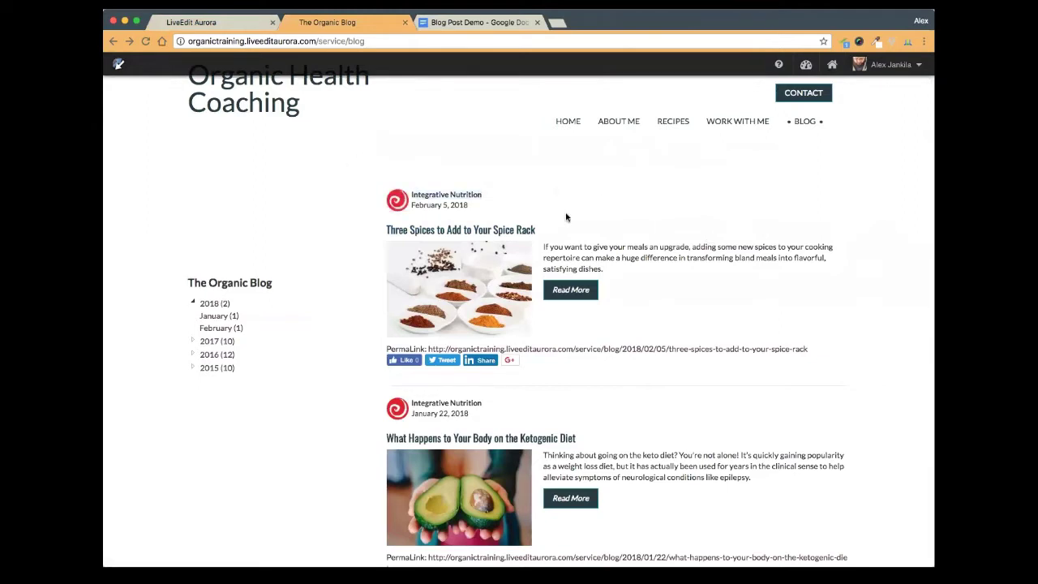
left_click(249, 25)
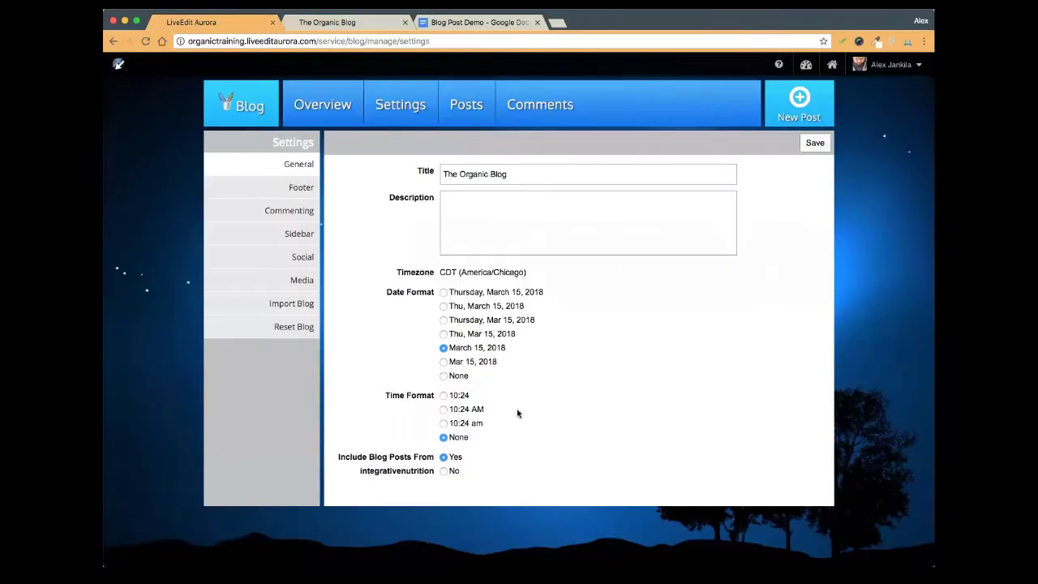
left_click(443, 471)
left_click(444, 457)
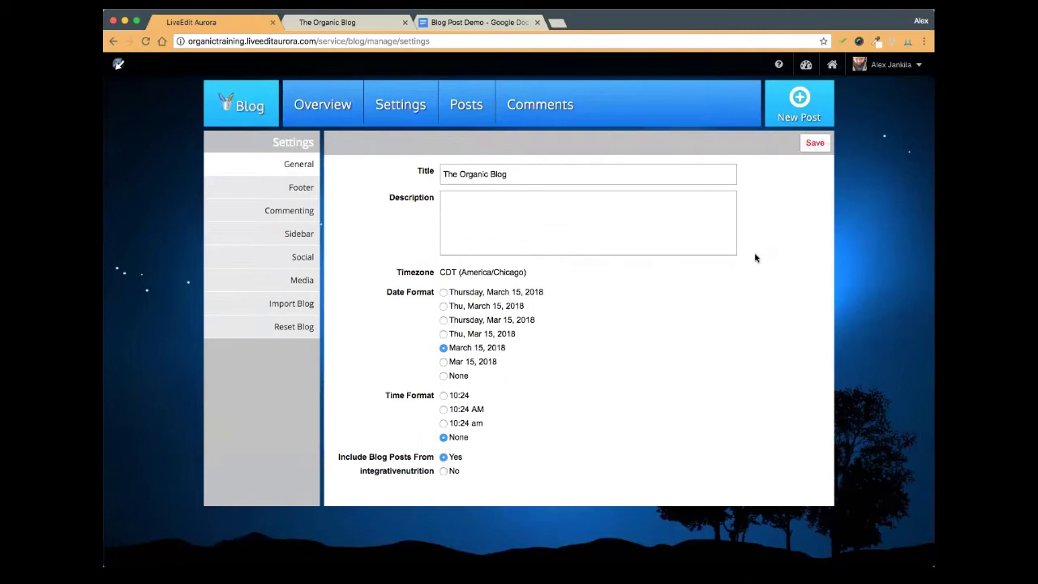
left_click(816, 147)
Reload the public blog page and look through its listed posts after saving the General settings
left_click(355, 24)
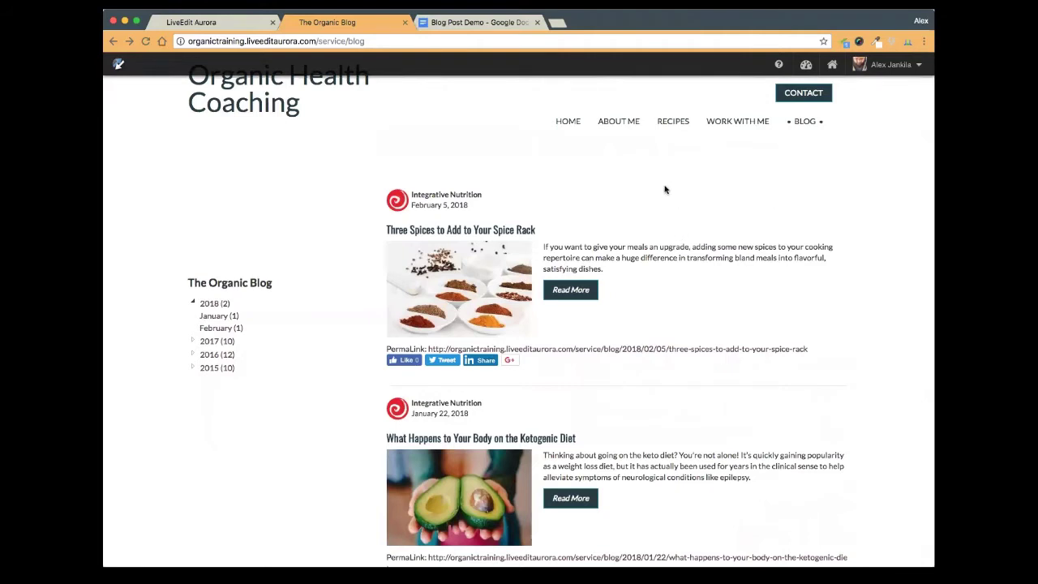
left_click(805, 122)
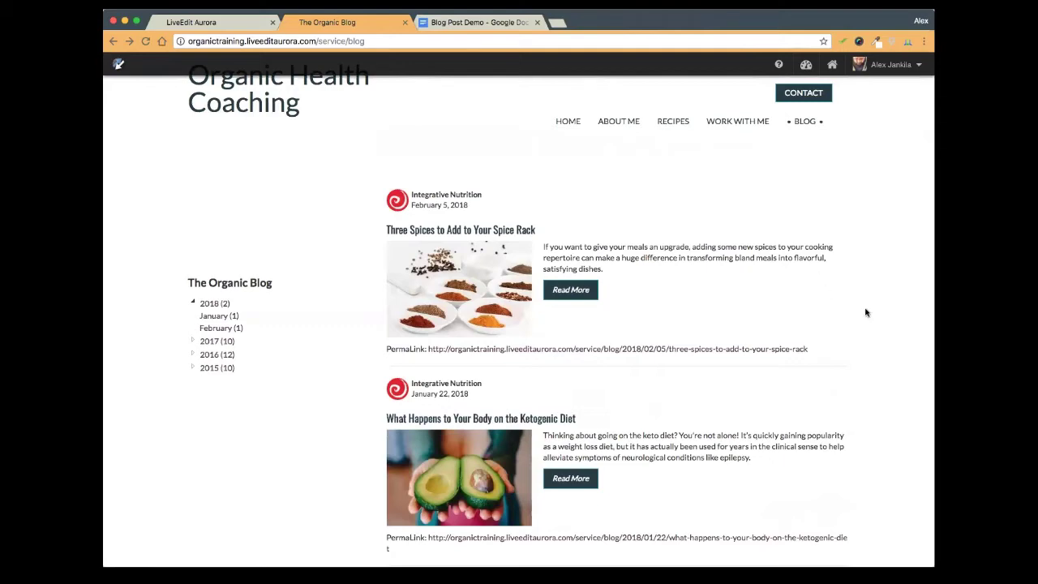
scroll(869, 357, "down", 5)
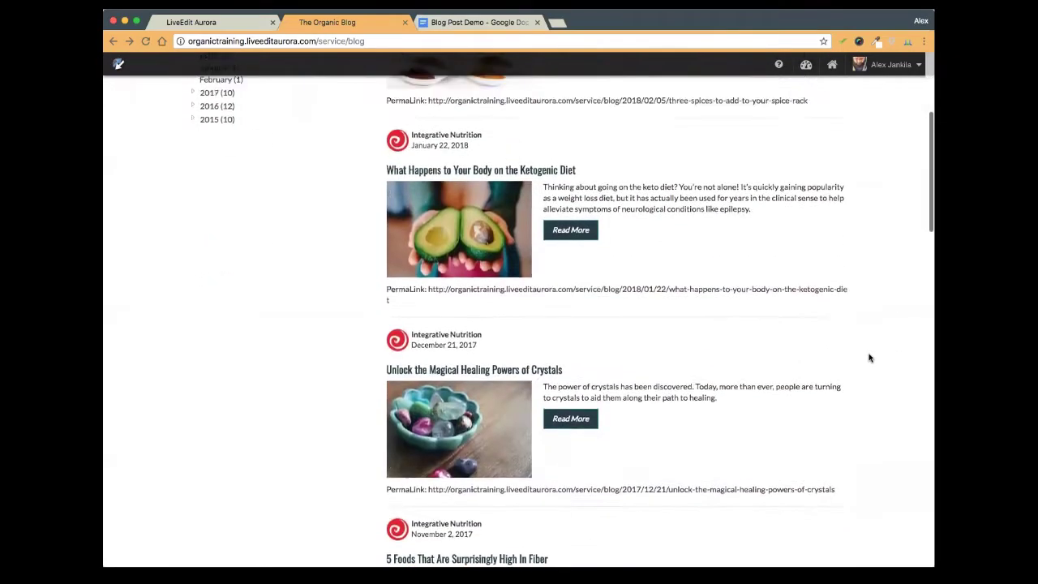
scroll(868, 357, "up", 5)
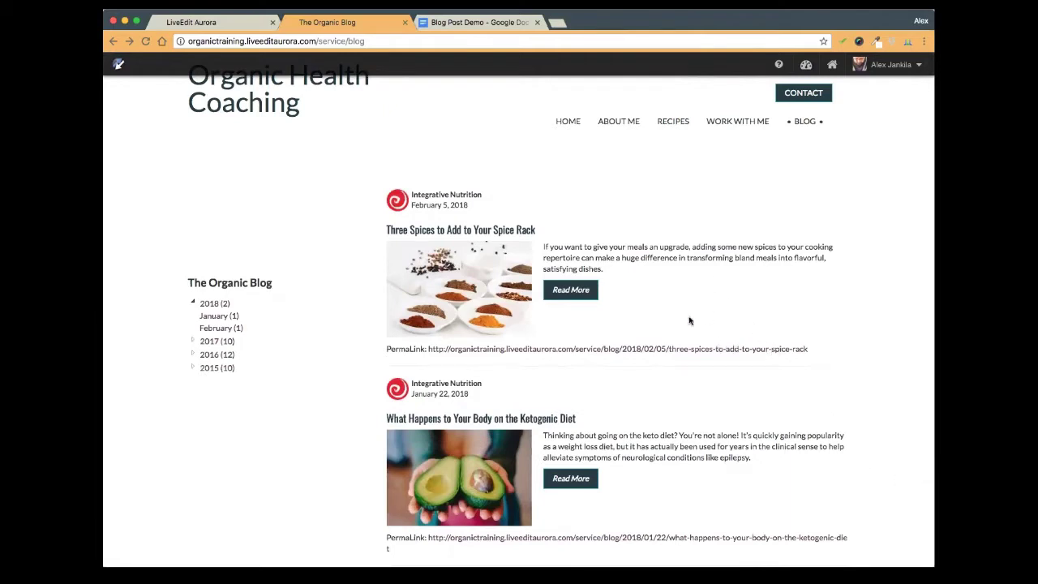
Compare the blog title in the General settings with the heading in the public blog's sidebar
left_click(219, 24)
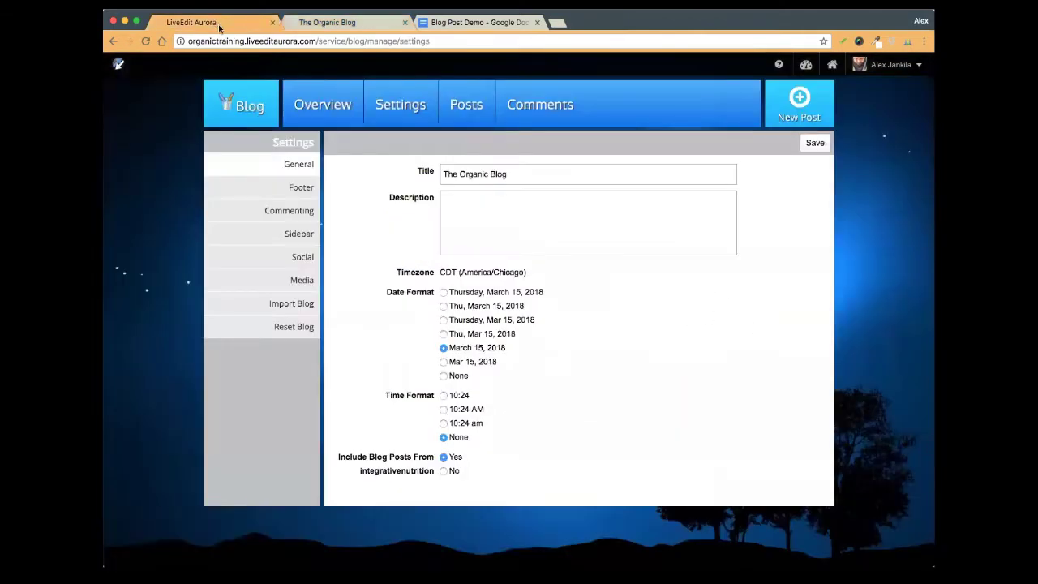
left_click_drag(545, 177, 423, 174)
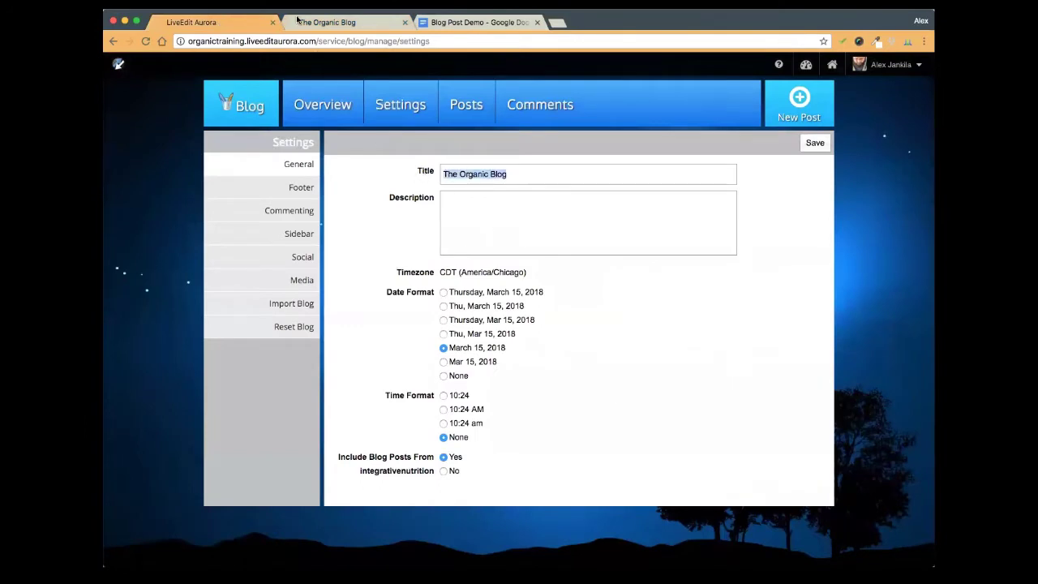
left_click(325, 23)
left_click_drag(275, 283, 153, 284)
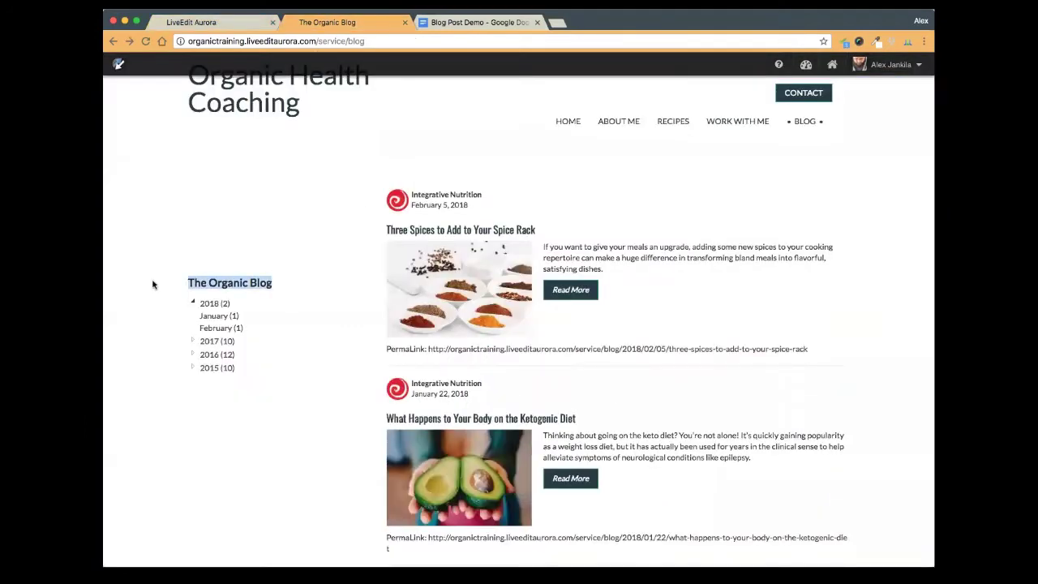
left_click(244, 26)
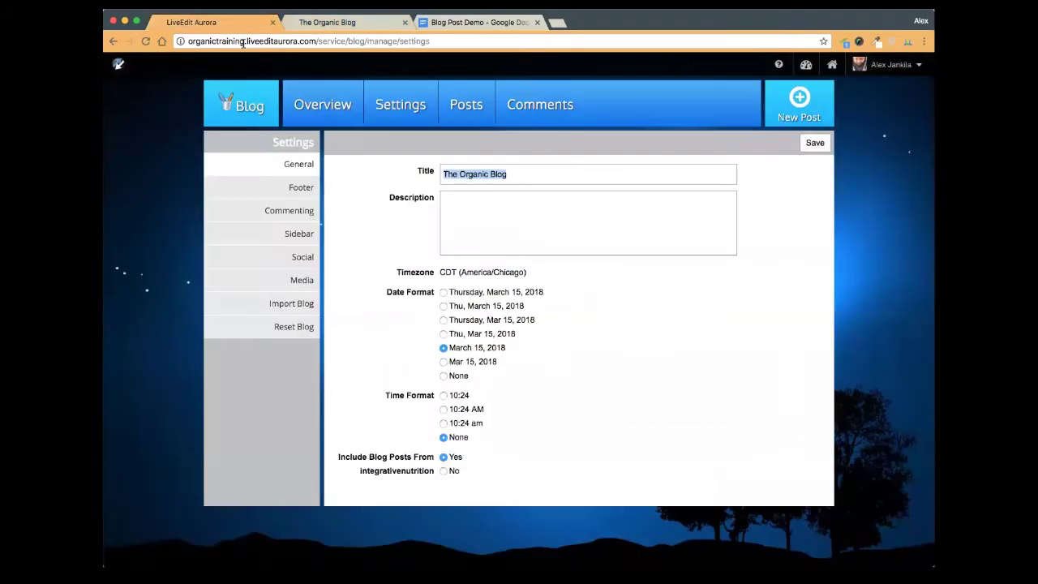
Check the Show Name and Show Description options in the blog's Sidebar settings
left_click(297, 234)
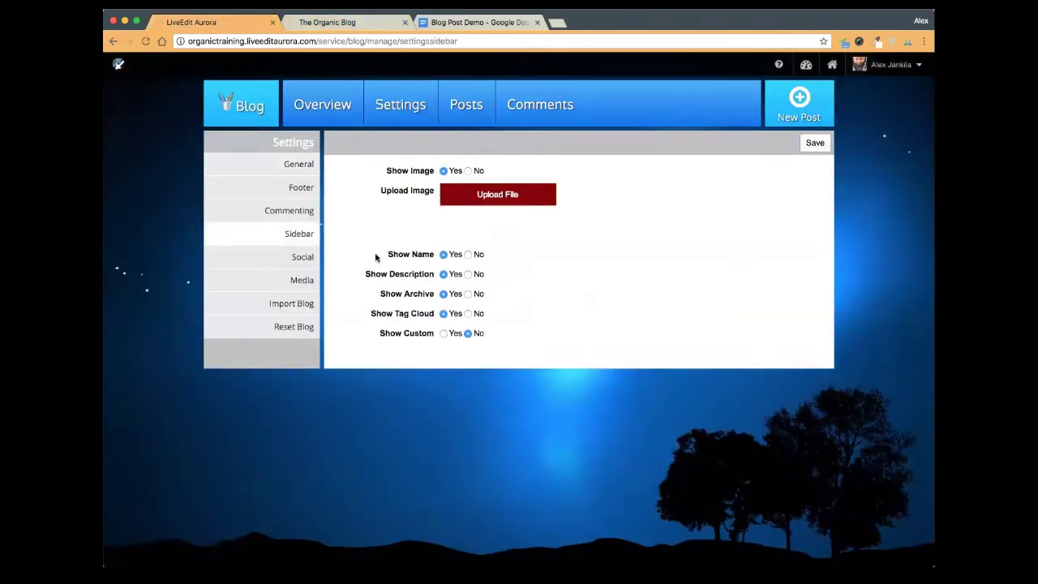
left_click_drag(376, 254, 443, 258)
left_click_drag(356, 277, 438, 276)
Check the General settings' Title and Description fields against the sidebar heading area on the public blog
left_click(414, 113)
left_click(298, 166)
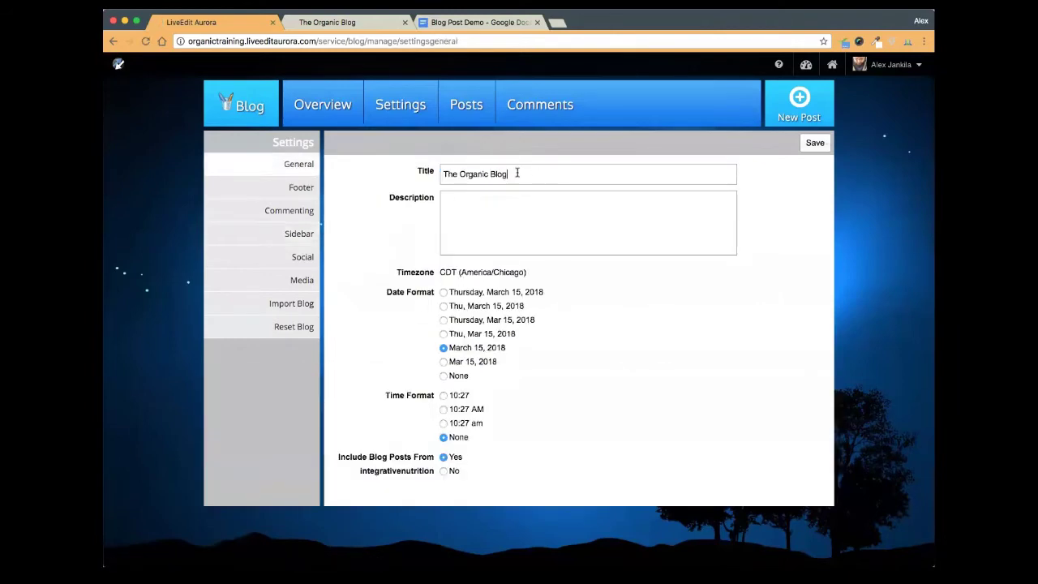
left_click_drag(517, 173, 442, 173)
left_click(332, 24)
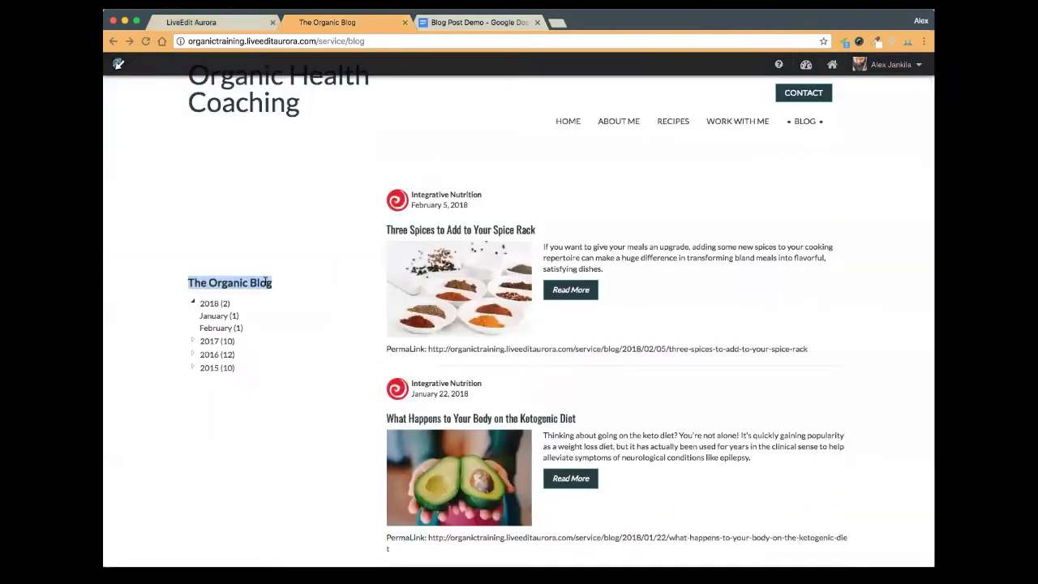
left_click(229, 24)
left_click(472, 210)
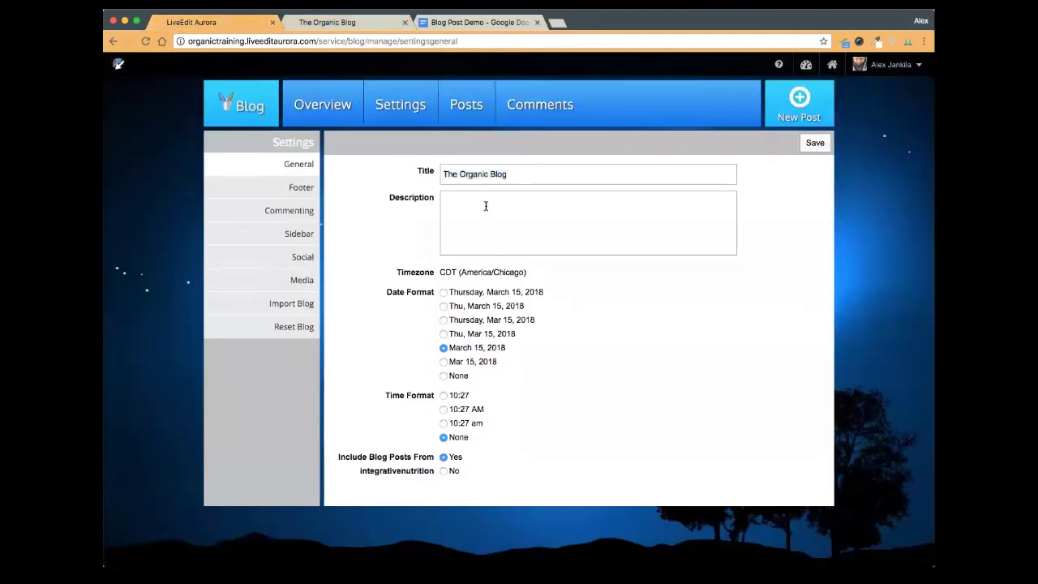
left_click(342, 24)
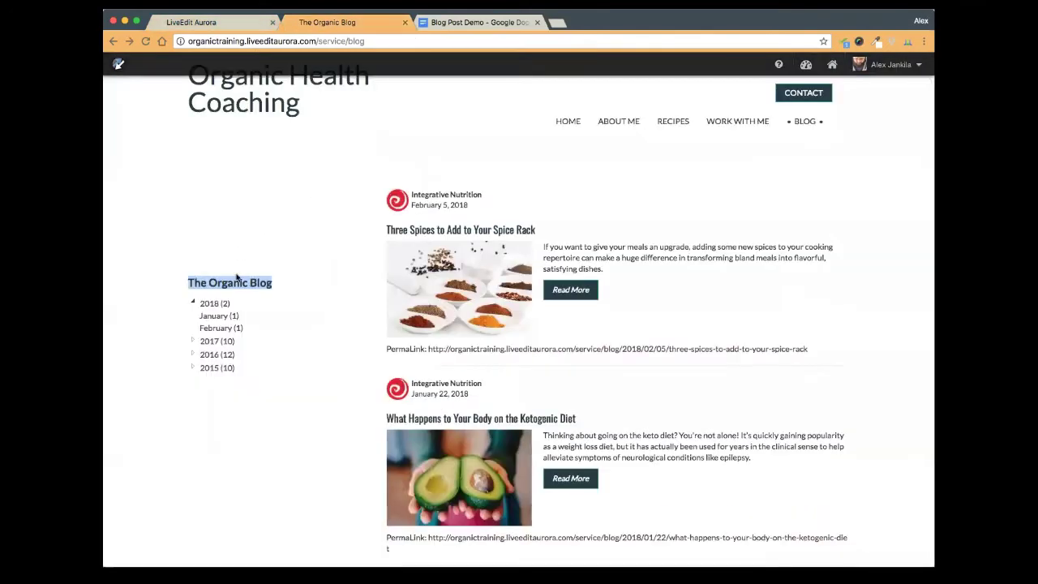
left_click(290, 281)
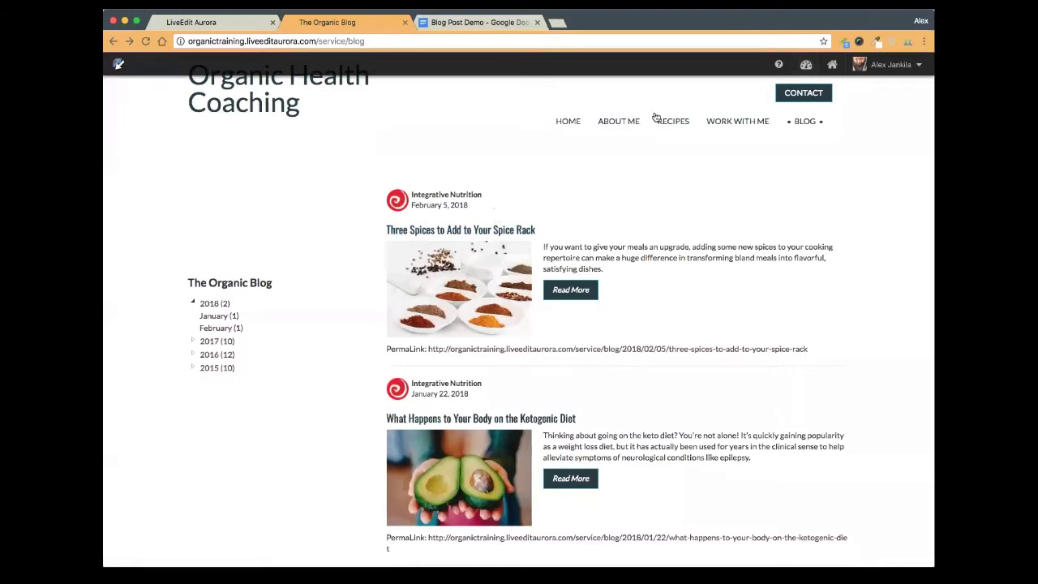
Check the blog manager's Published Posts list against the posts shown on the public blog
left_click(214, 24)
left_click(468, 103)
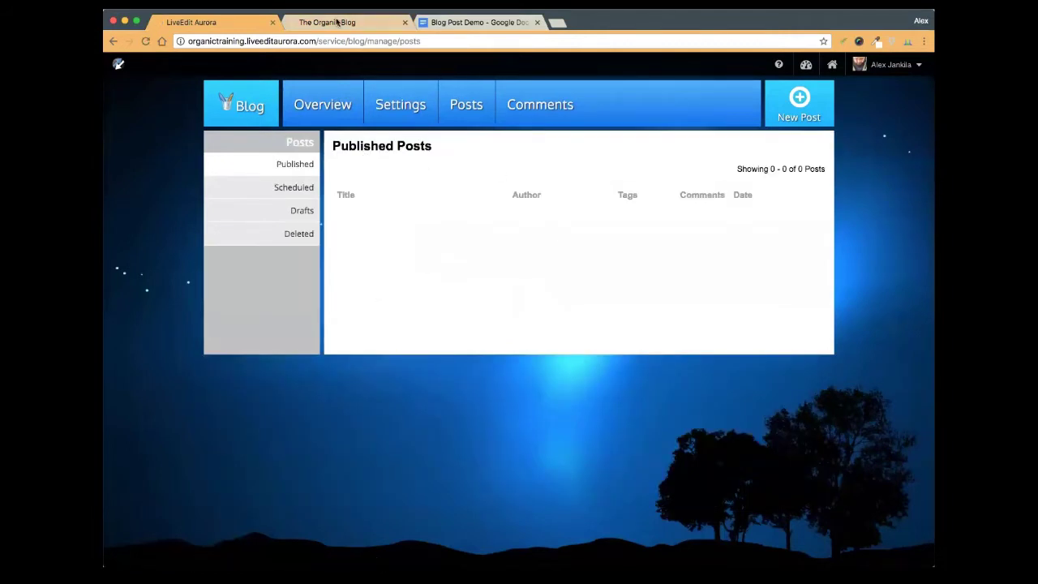
left_click(339, 23)
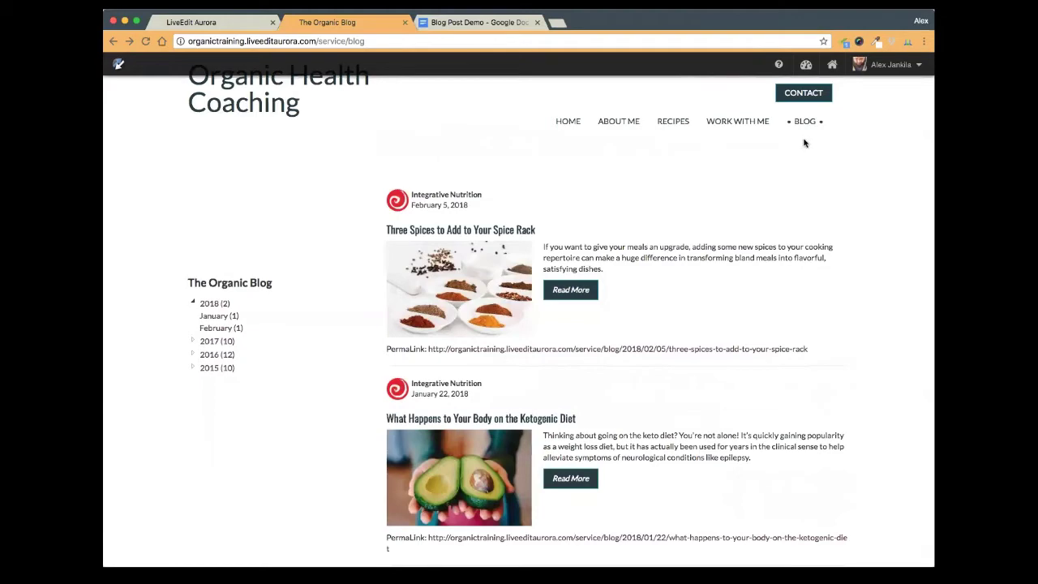
scroll(243, 109, "up", 2)
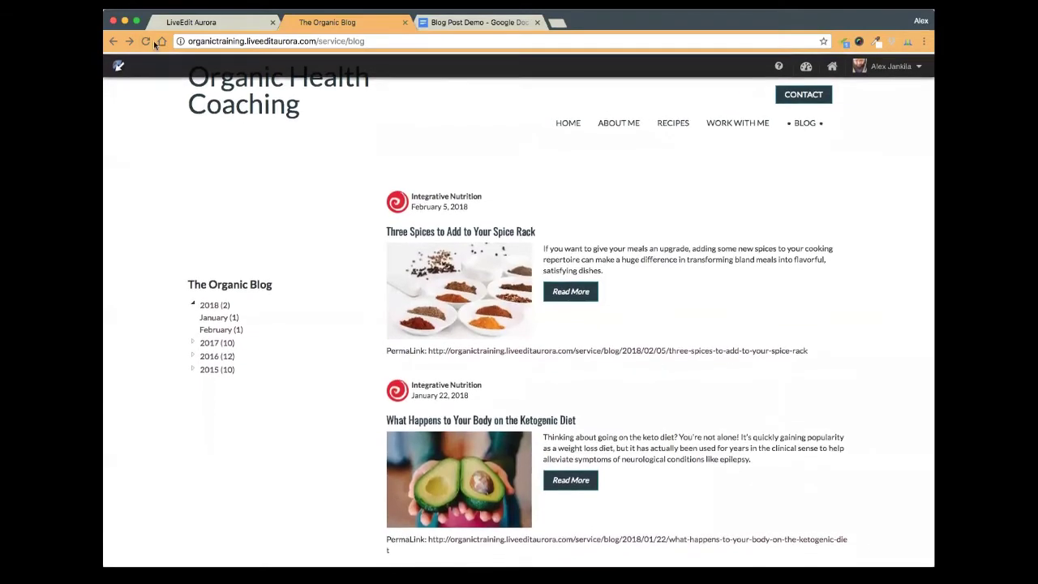
left_click(221, 22)
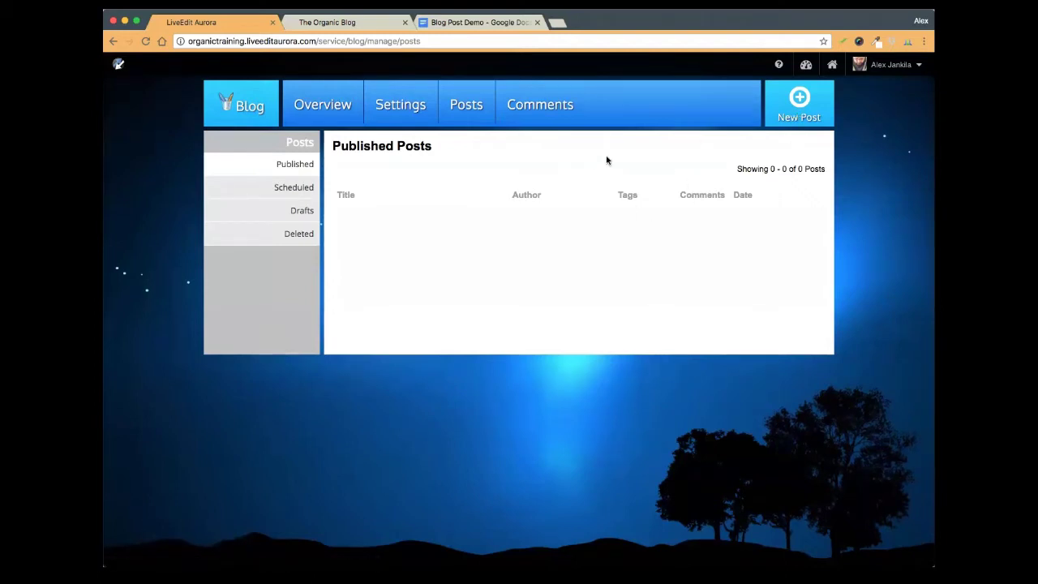
Start a new blog post of the Link type and look over its form
left_click(793, 106)
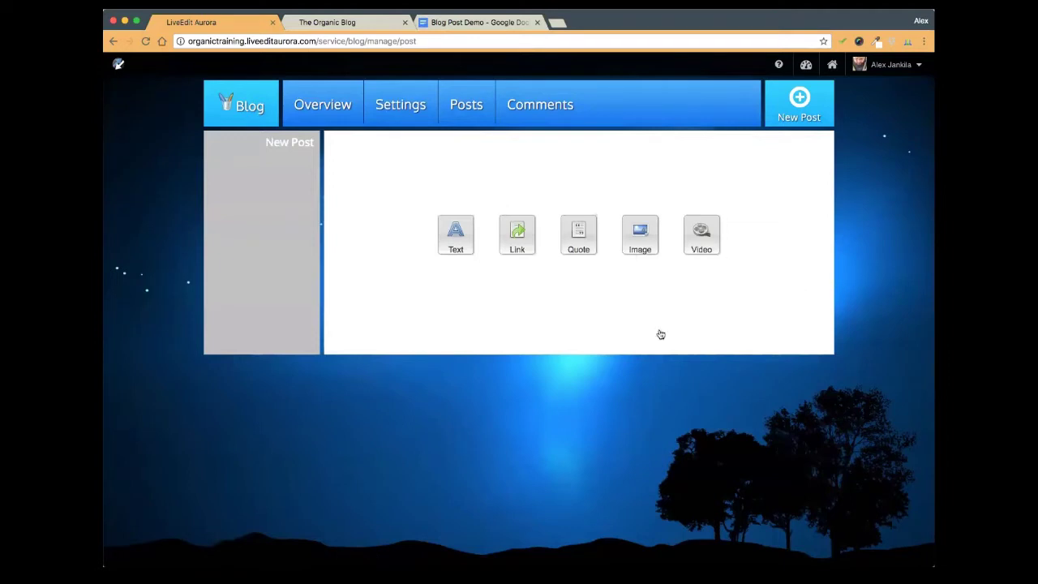
left_click(519, 244)
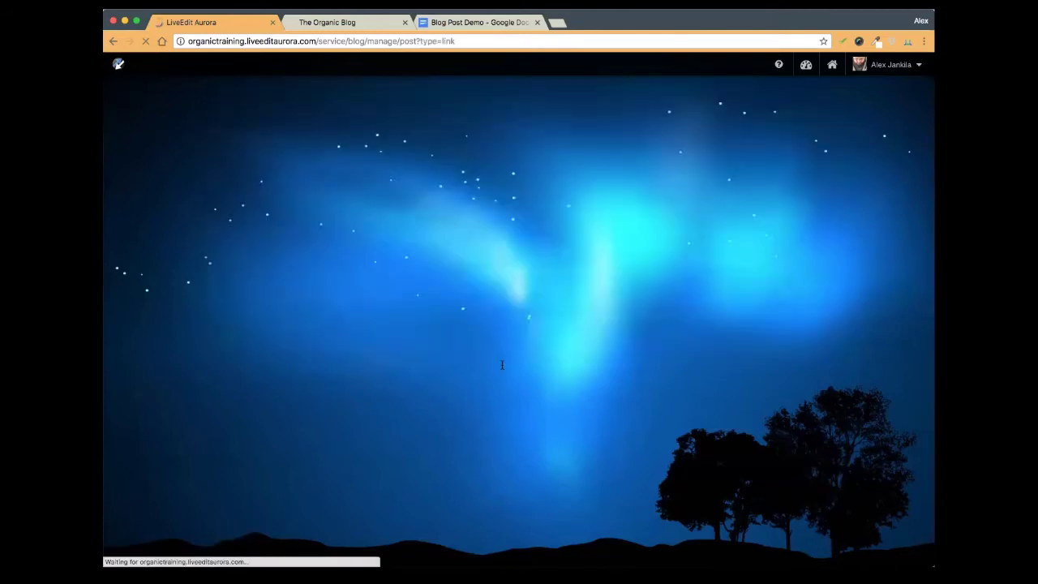
scroll(485, 173, "down", 2)
scroll(485, 171, "up", 1)
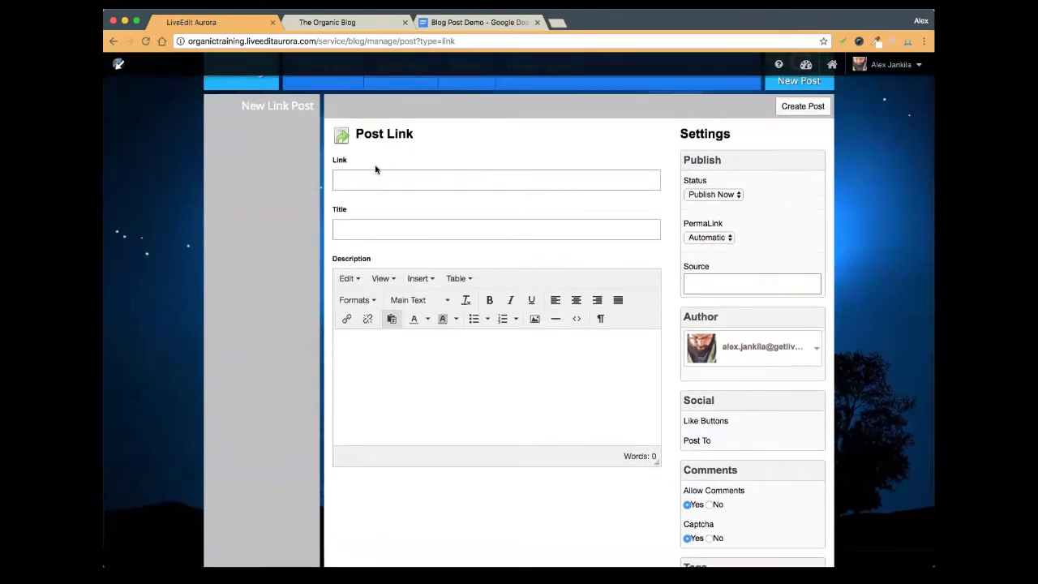
scroll(375, 169, "up", 1)
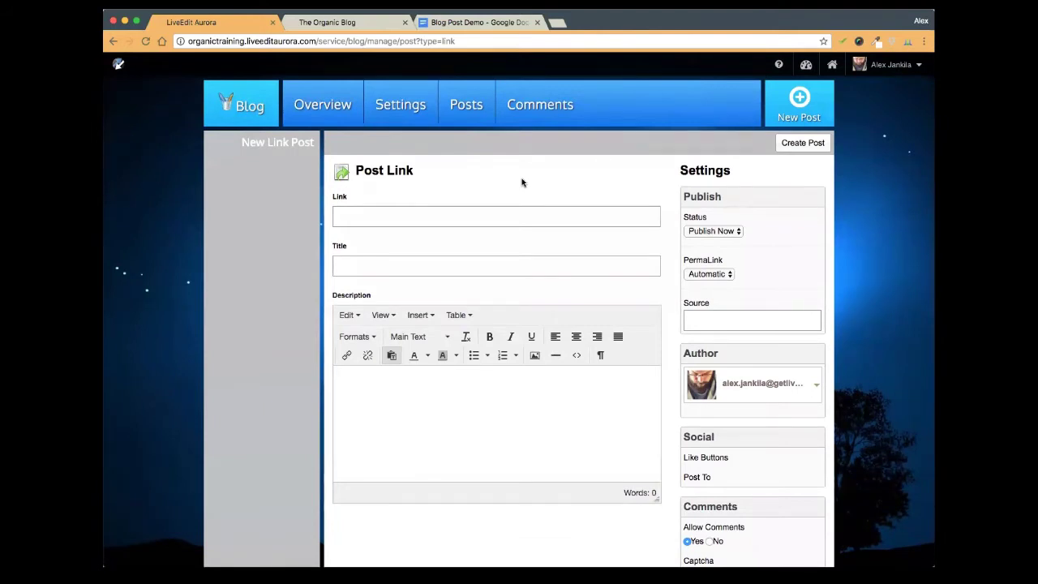
Examine the Link post's Link, Title and Description fields and its settings, and return to the post type choices
left_click(338, 215)
left_click(357, 266)
scroll(357, 265, "down", 1)
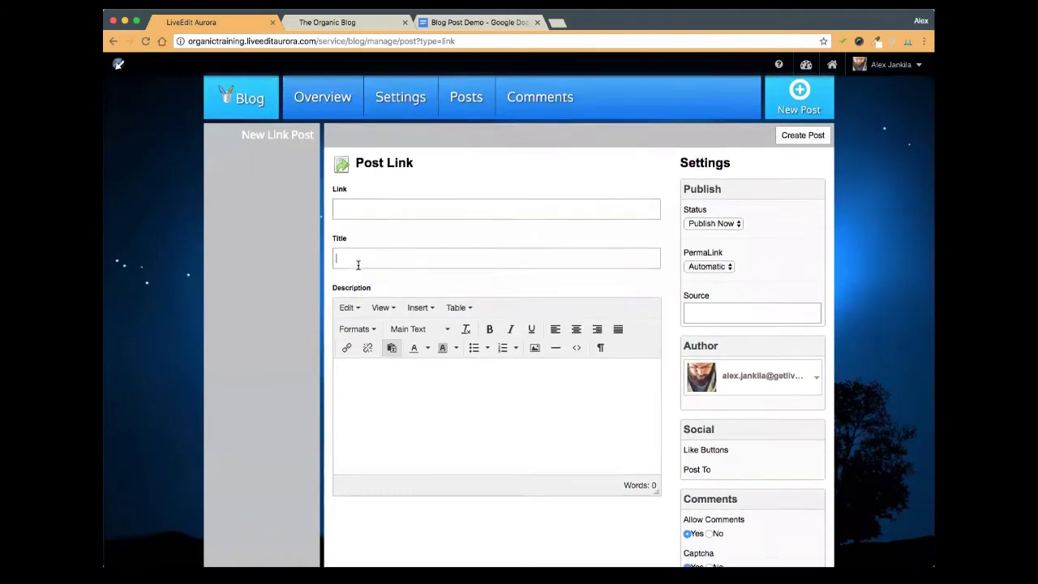
scroll(357, 266, "down", 3)
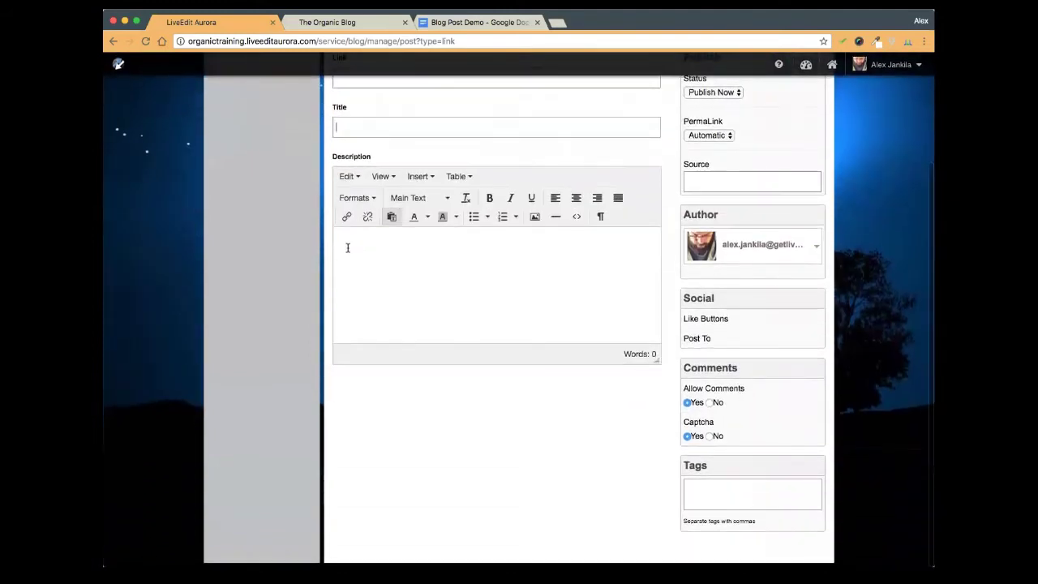
scroll(361, 241, "up", 3)
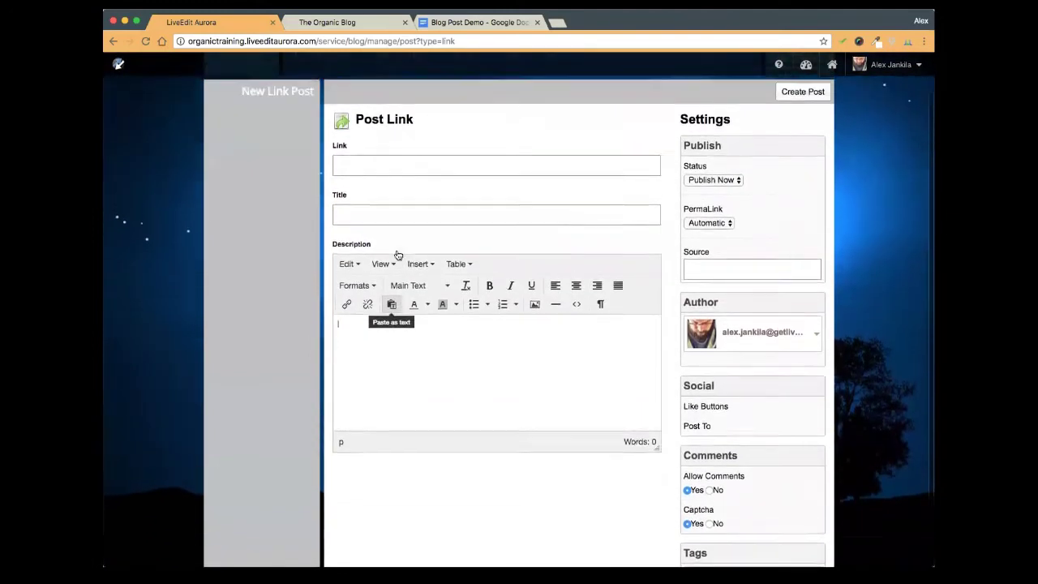
left_click(354, 217)
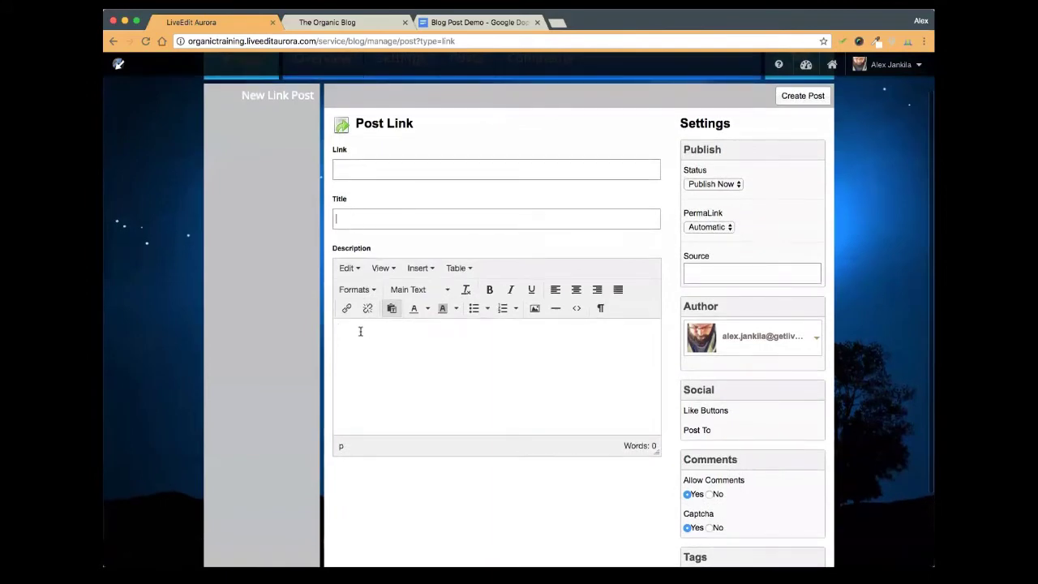
scroll(360, 331, "up", 2)
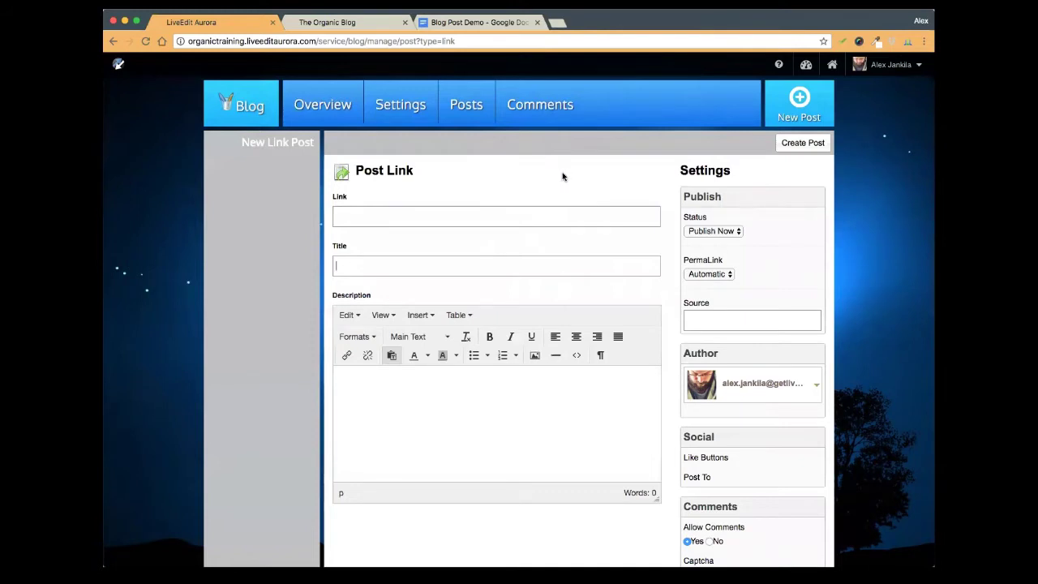
scroll(563, 177, "down", 3)
scroll(562, 177, "up", 3)
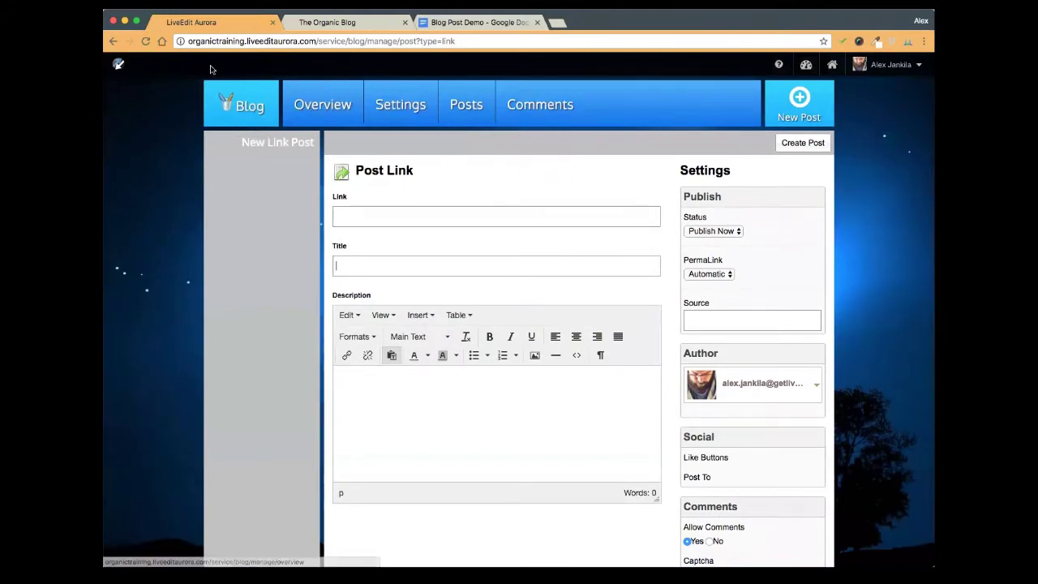
left_click(114, 43)
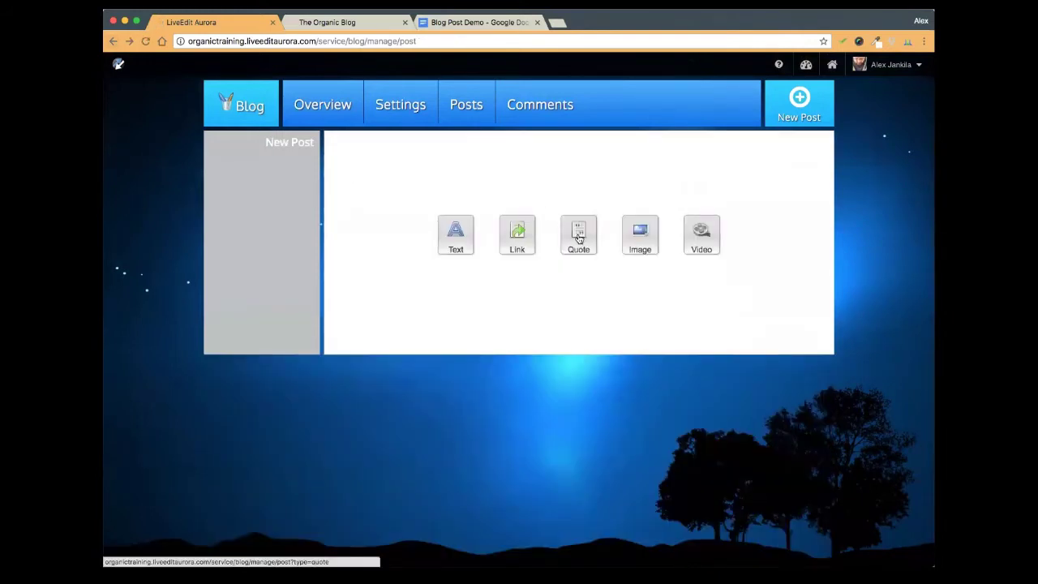
Examine the Quote post form's Quote and Caption fields and settings, and return to the post type choices
left_click(578, 235)
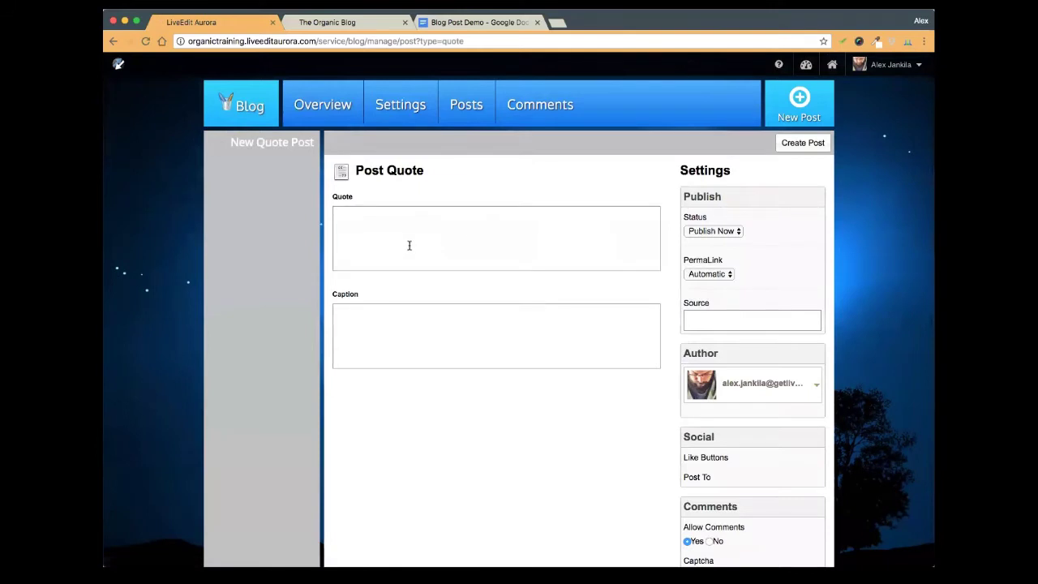
left_click(340, 212)
left_click(349, 323)
scroll(462, 340, "down", 3)
scroll(461, 342, "up", 3)
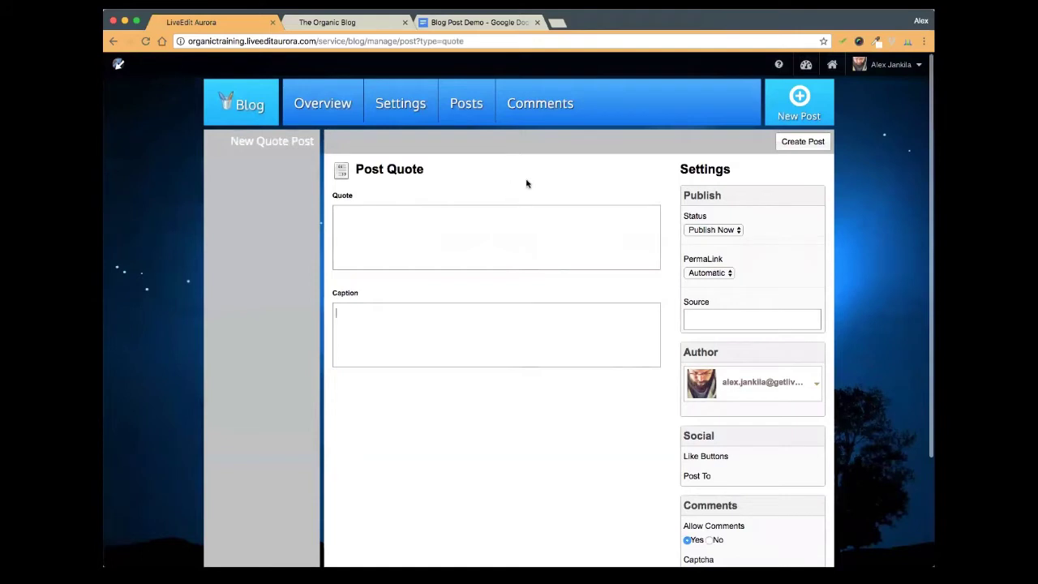
left_click(113, 42)
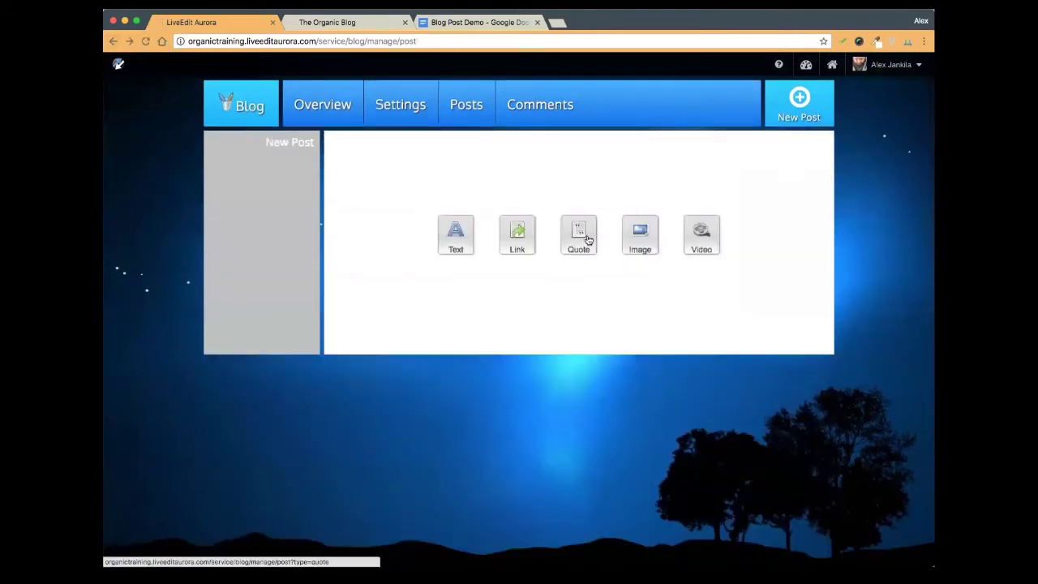
Examine the Image post form's browse and upload options and its Title and Caption fields
left_click(640, 234)
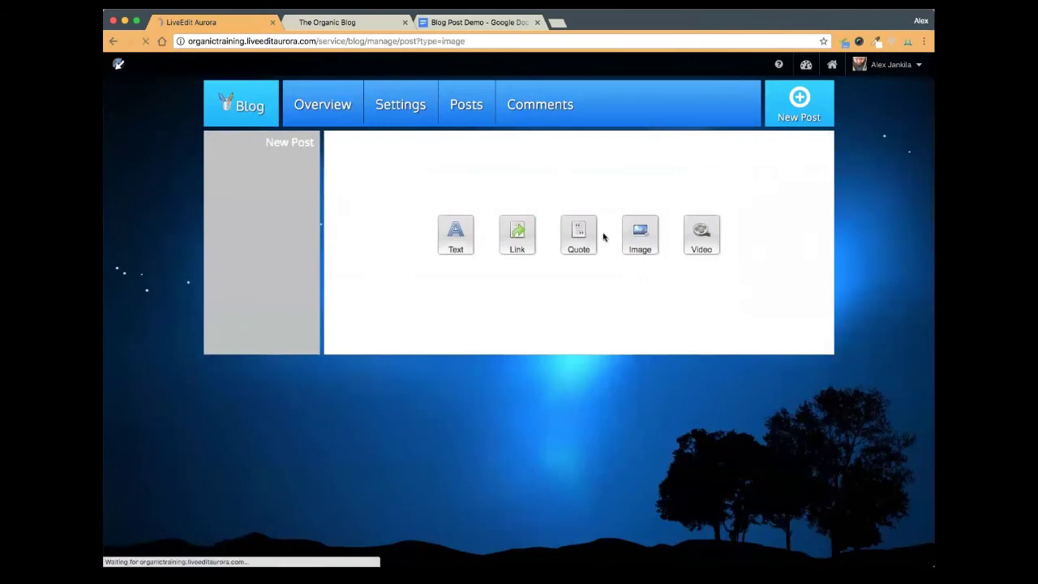
scroll(418, 232, "down", 1)
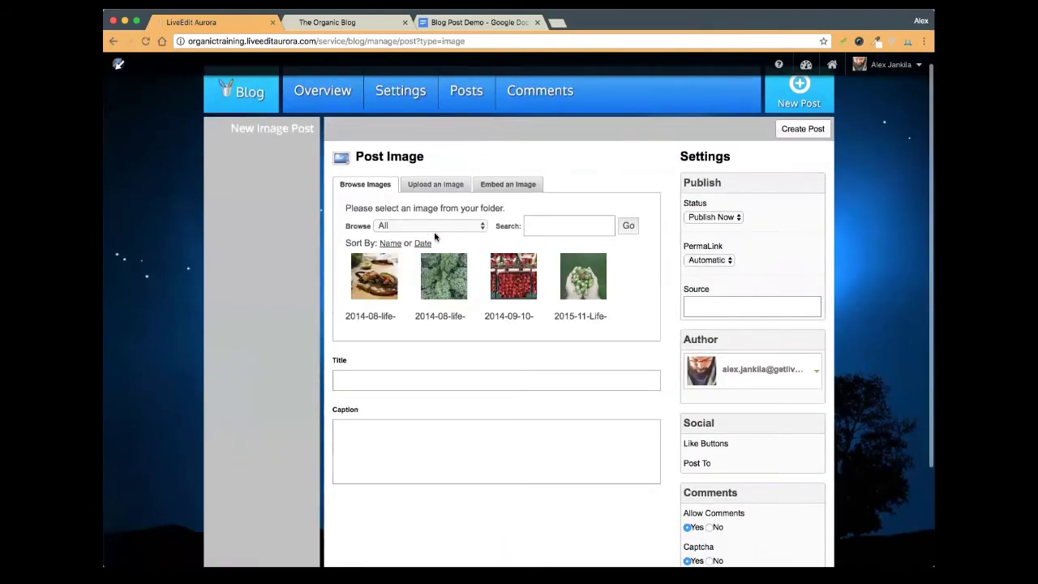
scroll(437, 238, "down", 2)
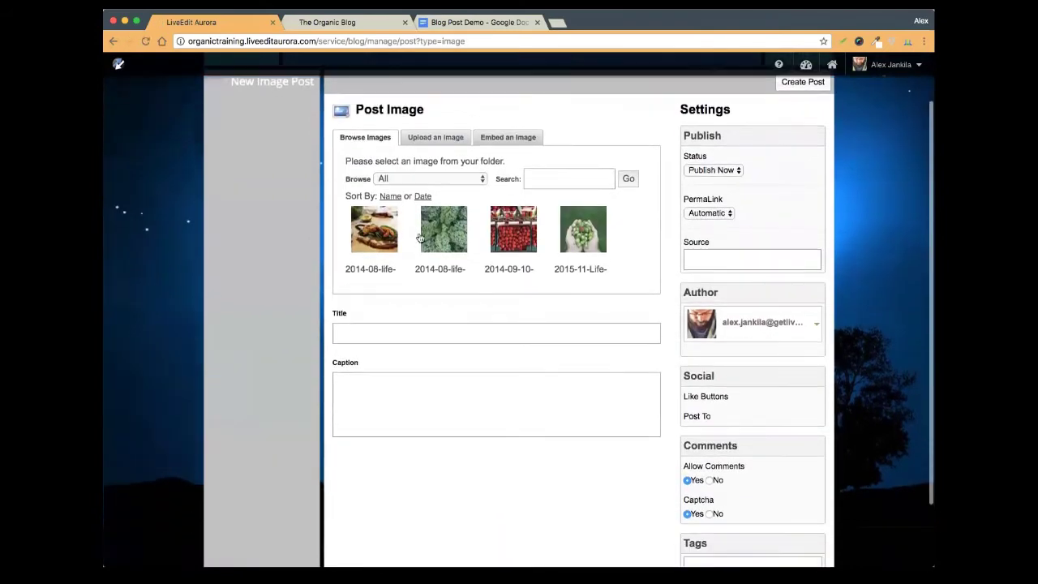
left_click(435, 138)
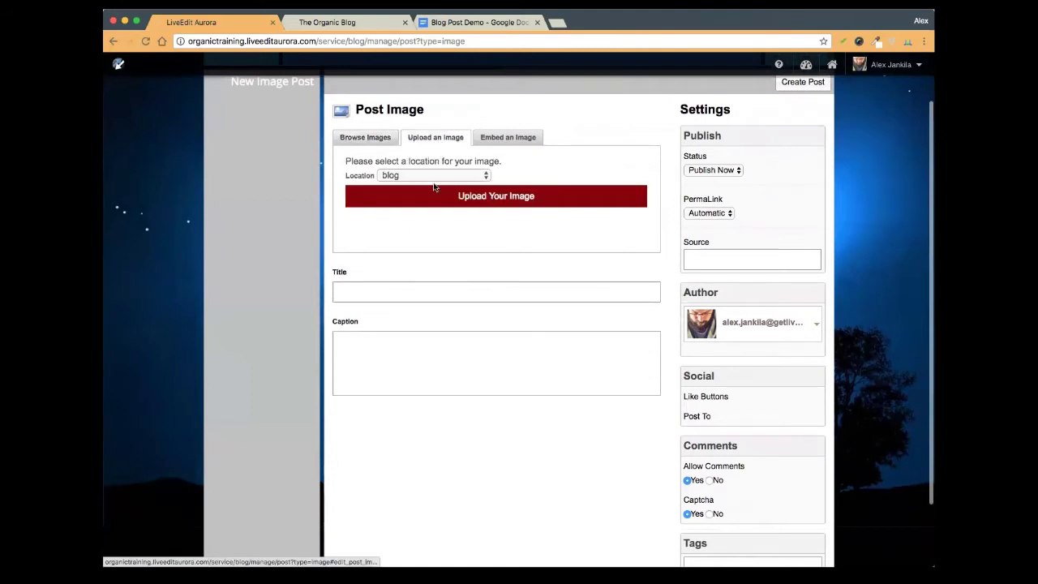
left_click(366, 144)
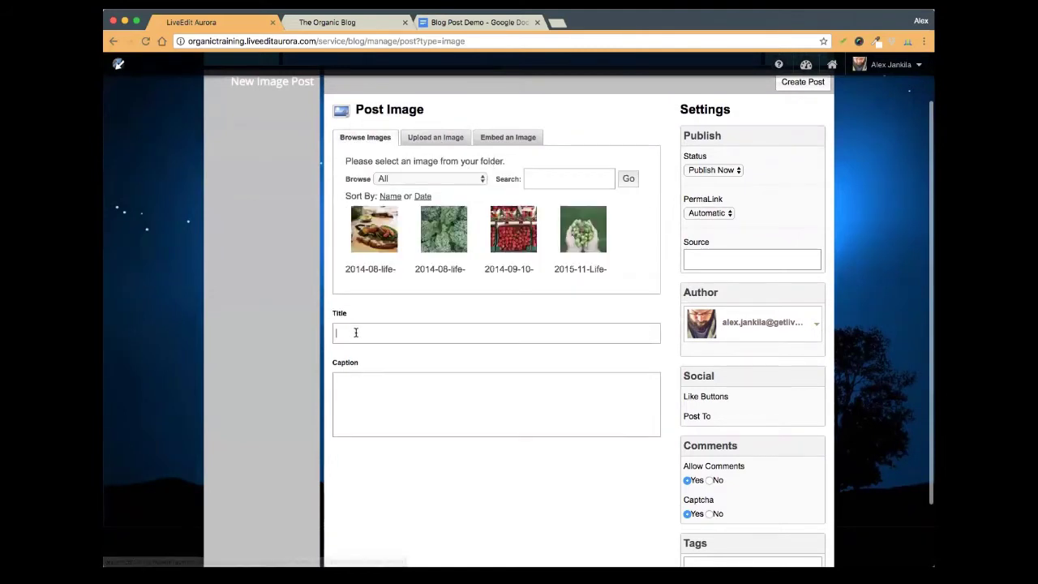
left_click(351, 394)
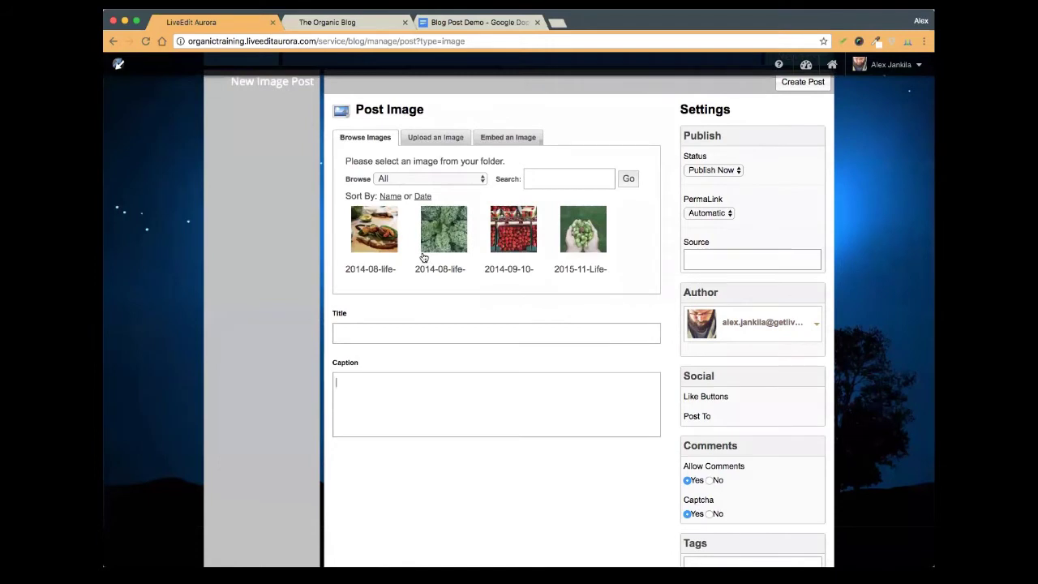
Look through the selectable folder images and the settings of the Image post form
scroll(422, 257, "down", 3)
scroll(423, 255, "up", 3)
scroll(461, 238, "down", 1)
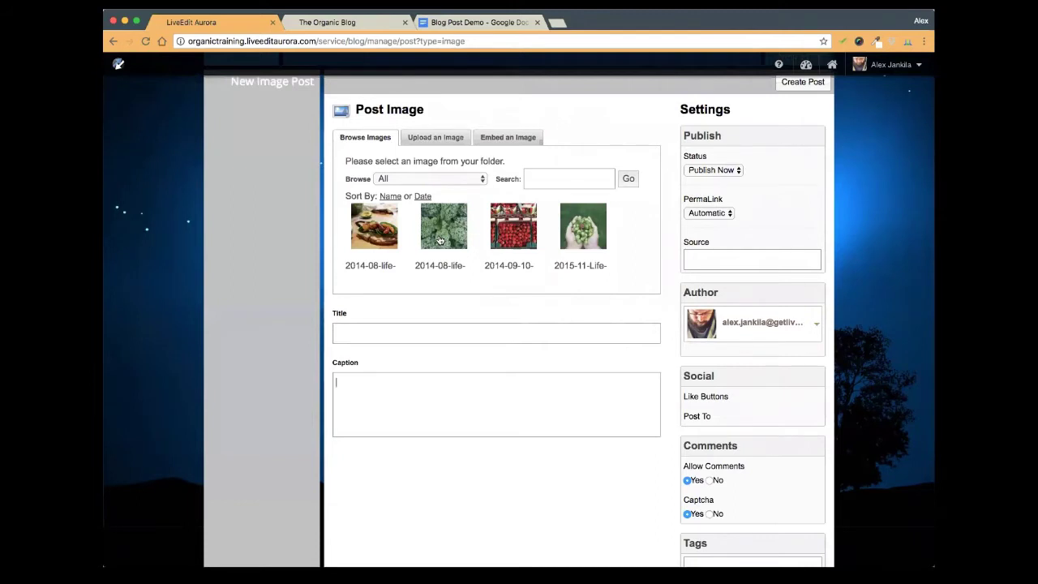
scroll(443, 249, "down", 2)
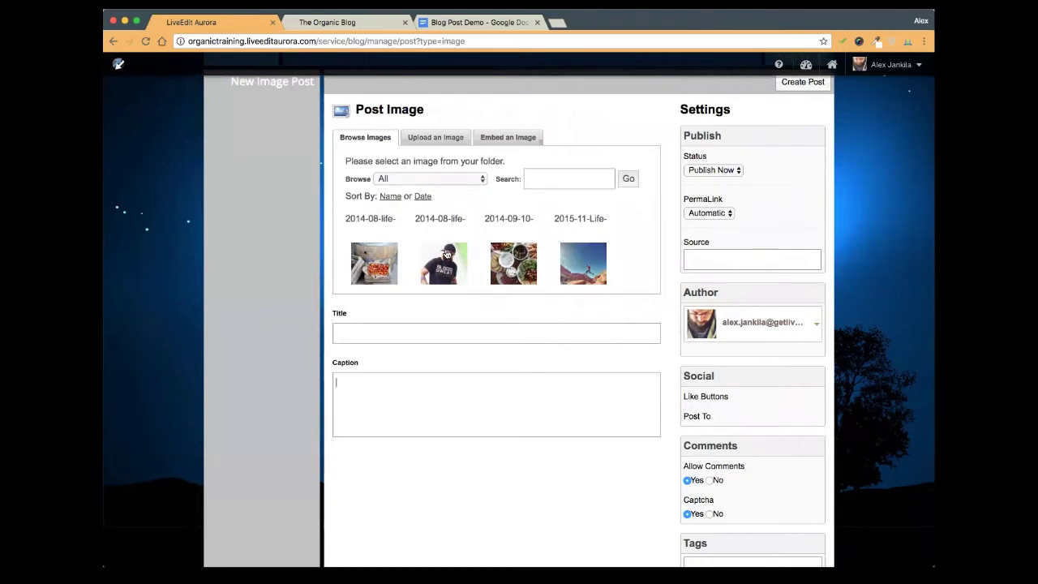
scroll(445, 255, "up", 2)
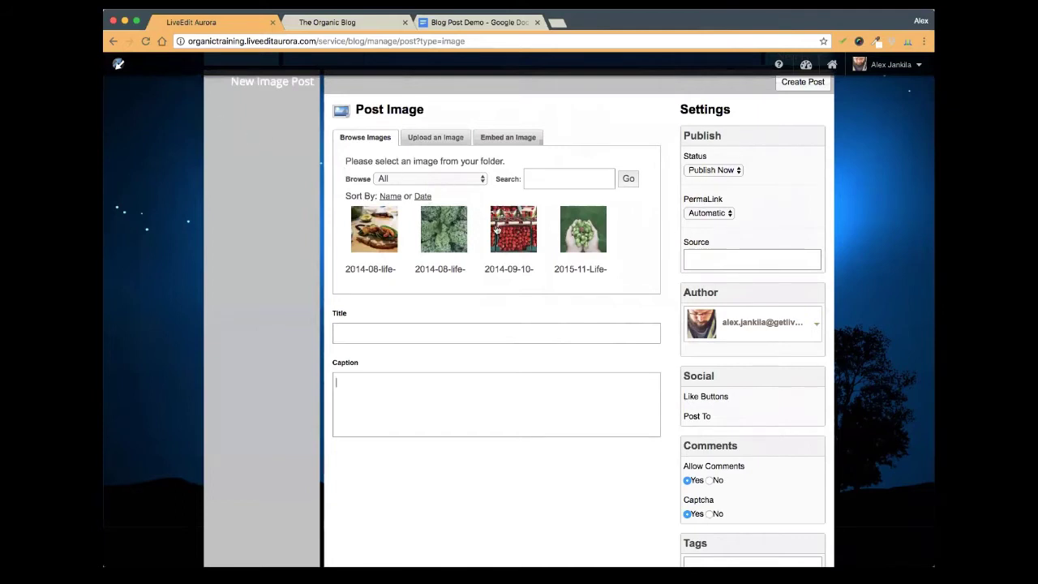
scroll(496, 229, "down", 5)
scroll(470, 219, "up", 5)
Leave the Image post form, view the Video post form's embed, Title and Caption fields, and return to the post type choices
left_click(113, 41)
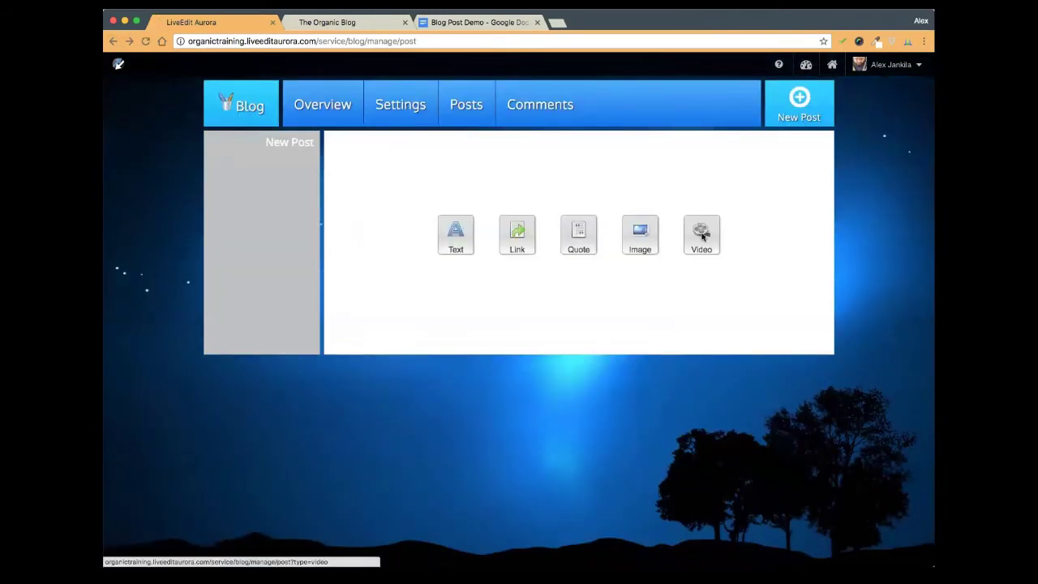
left_click(702, 235)
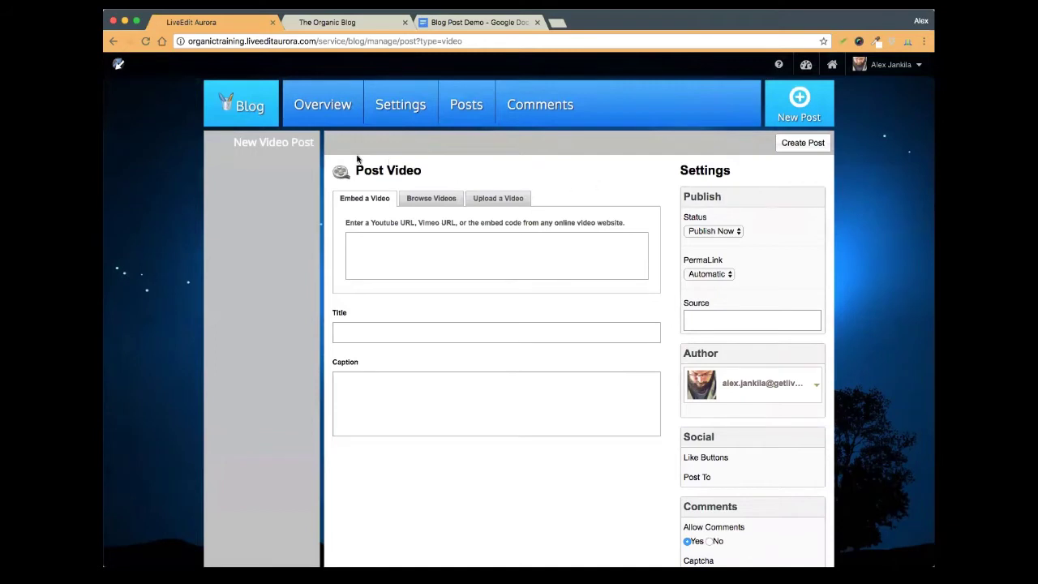
left_click(114, 41)
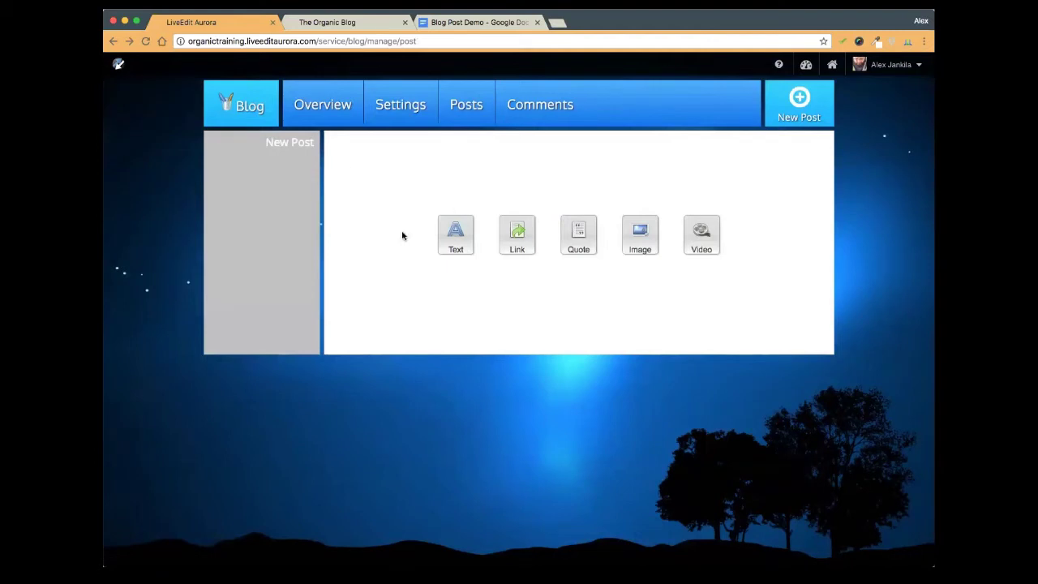
Start a new text post and look over its Title, Content and Excerpt fields and settings
left_click(451, 237)
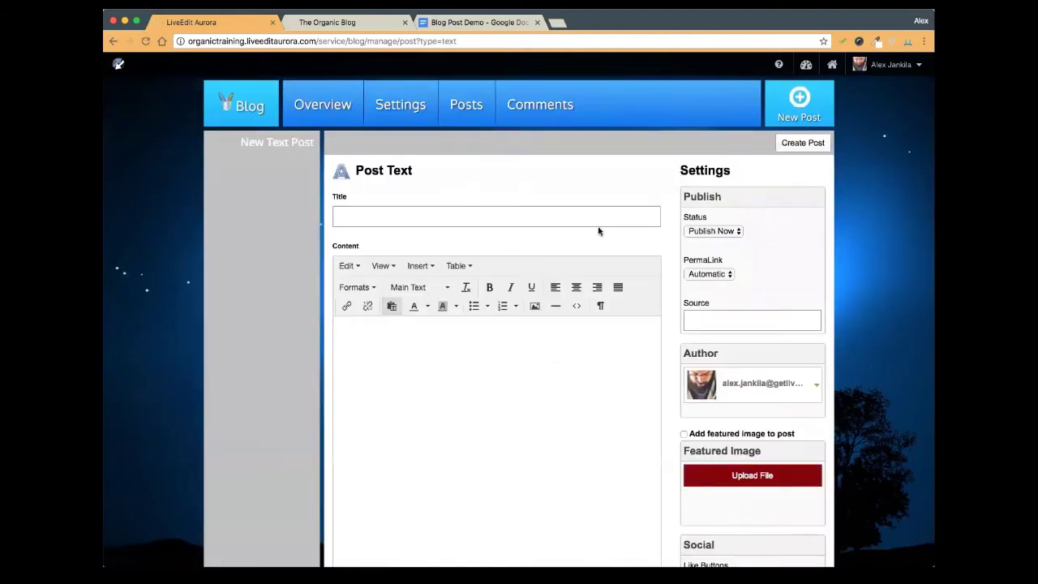
left_click(377, 208)
scroll(407, 240, "down", 2)
scroll(408, 241, "down", 1)
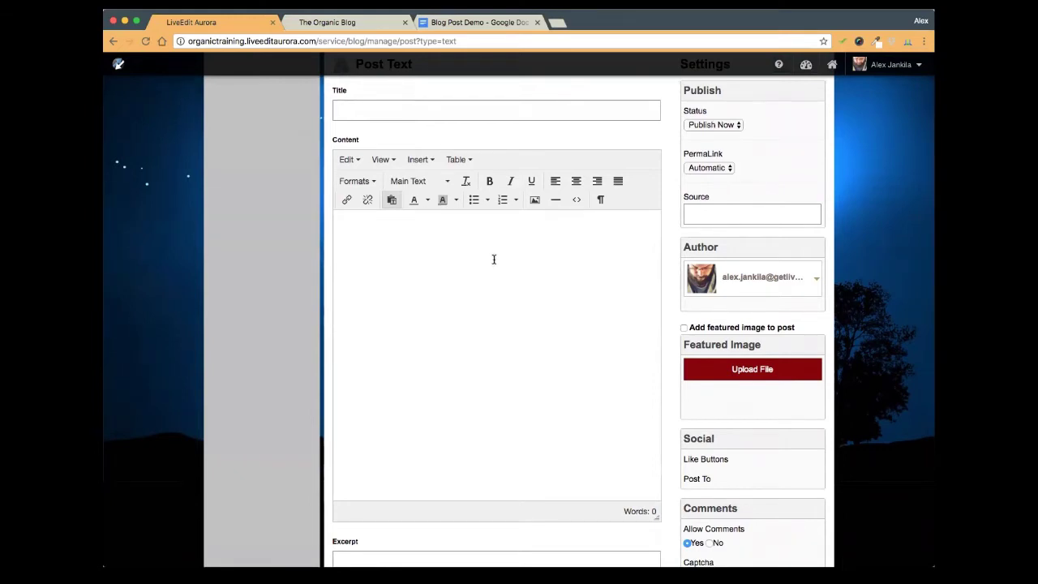
scroll(519, 365, "down", 3)
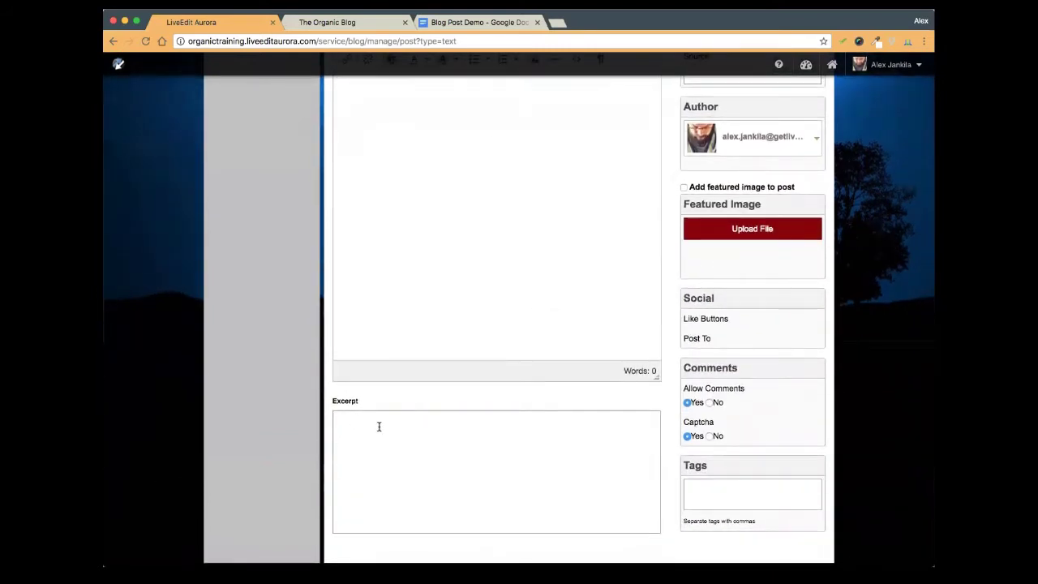
scroll(379, 426, "up", 5)
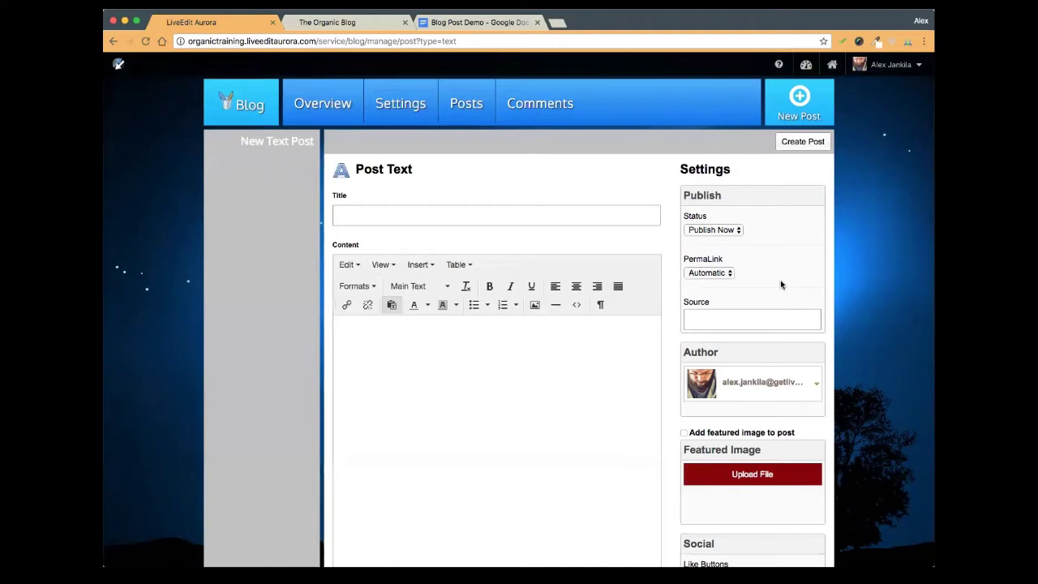
Set the text post's publish status to Publish On and review the other status options
left_click(723, 230)
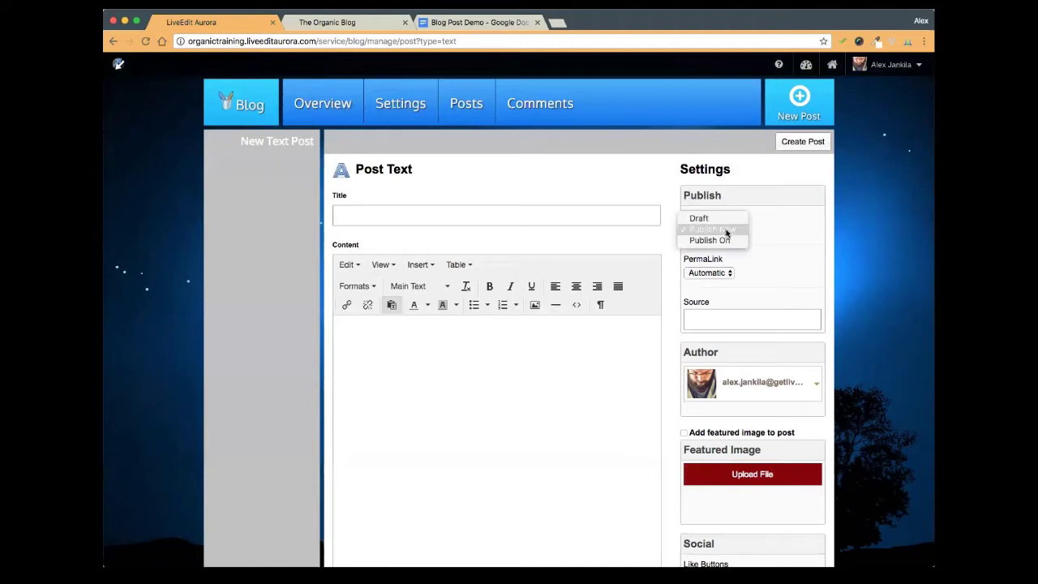
left_click(725, 230)
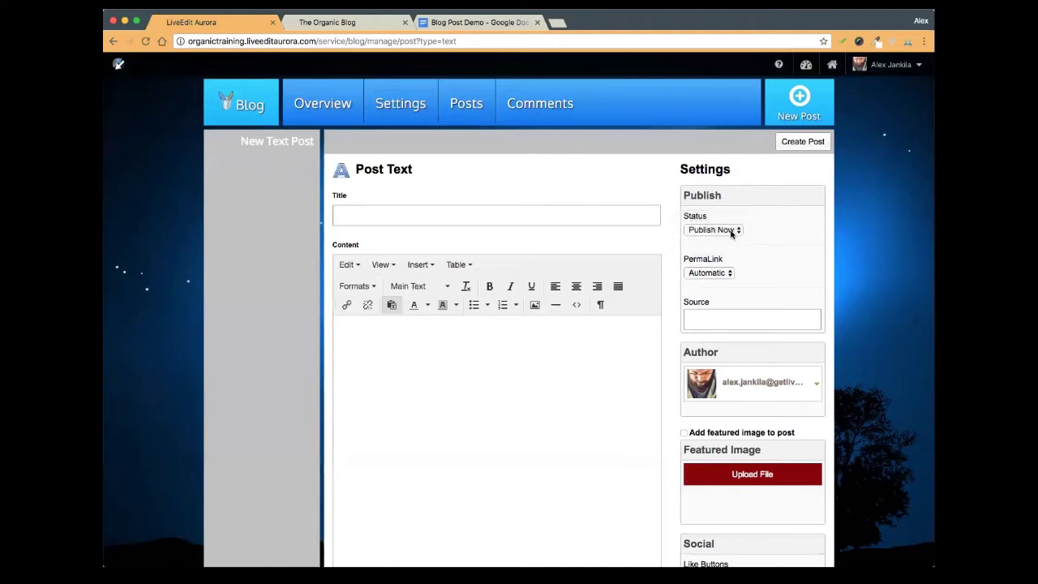
left_click(721, 231)
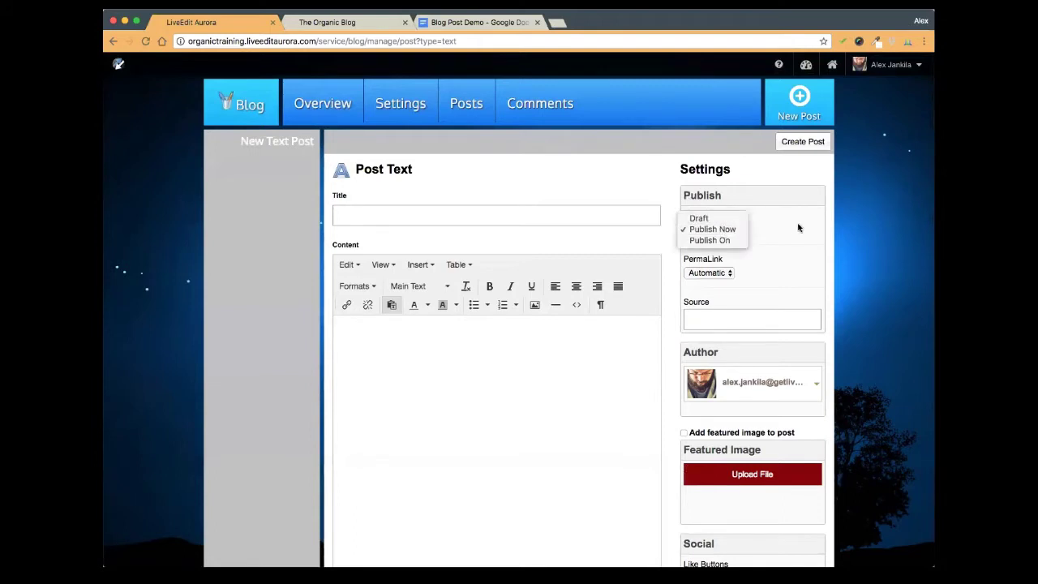
left_click(727, 241)
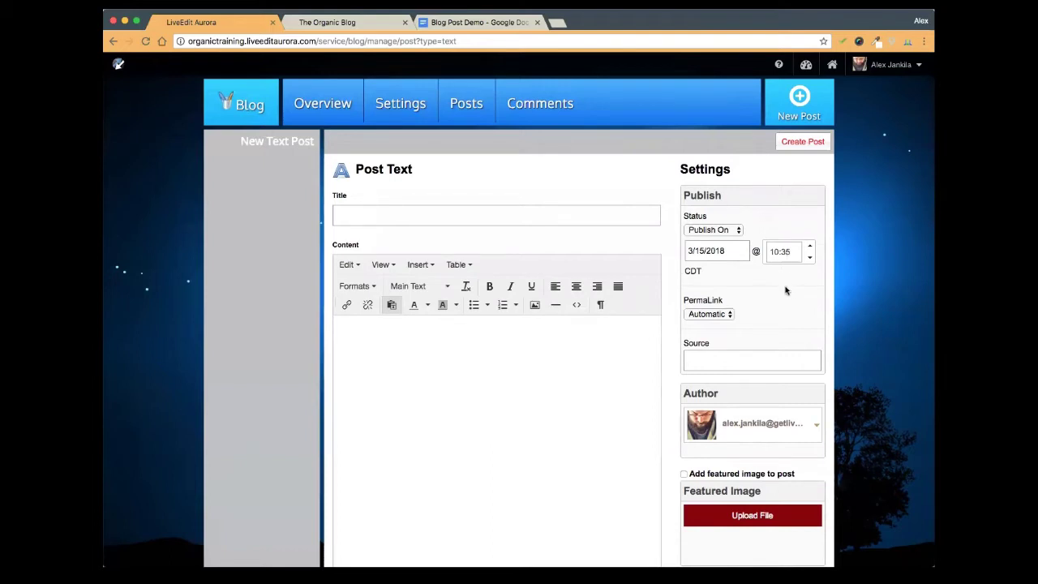
left_click(734, 230)
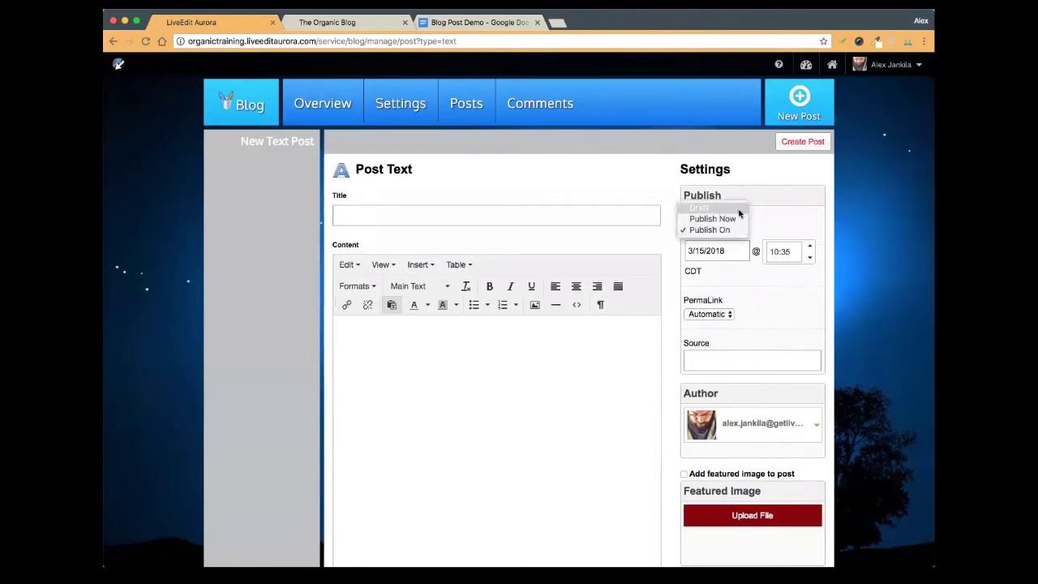
left_click(801, 215)
Examine the text post's Author choices and its Featured Image, Social, Comments and Tags settings
scroll(751, 381, "down", 3)
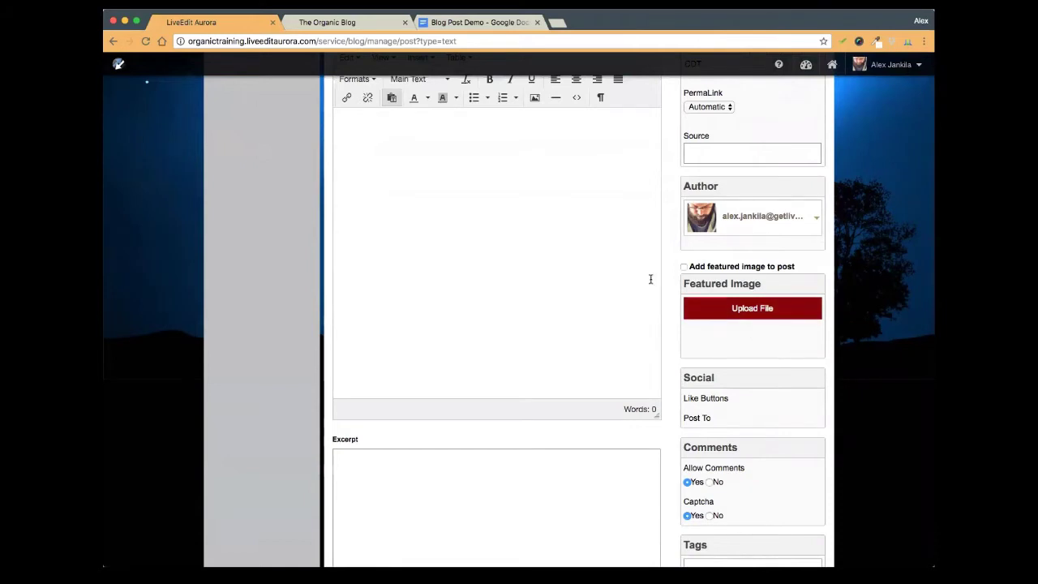
scroll(893, 257, "up", 1)
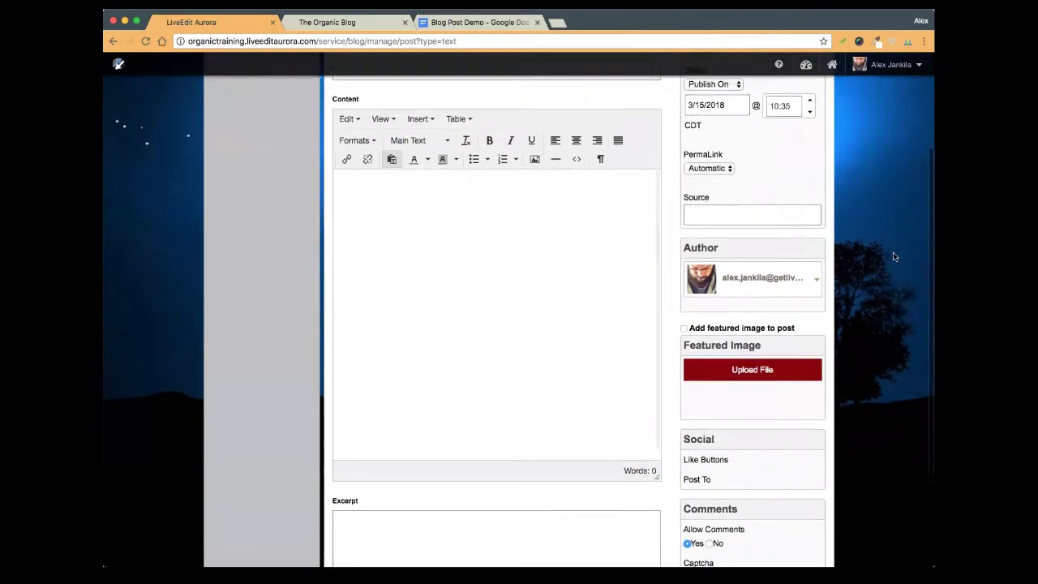
scroll(893, 257, "up", 1)
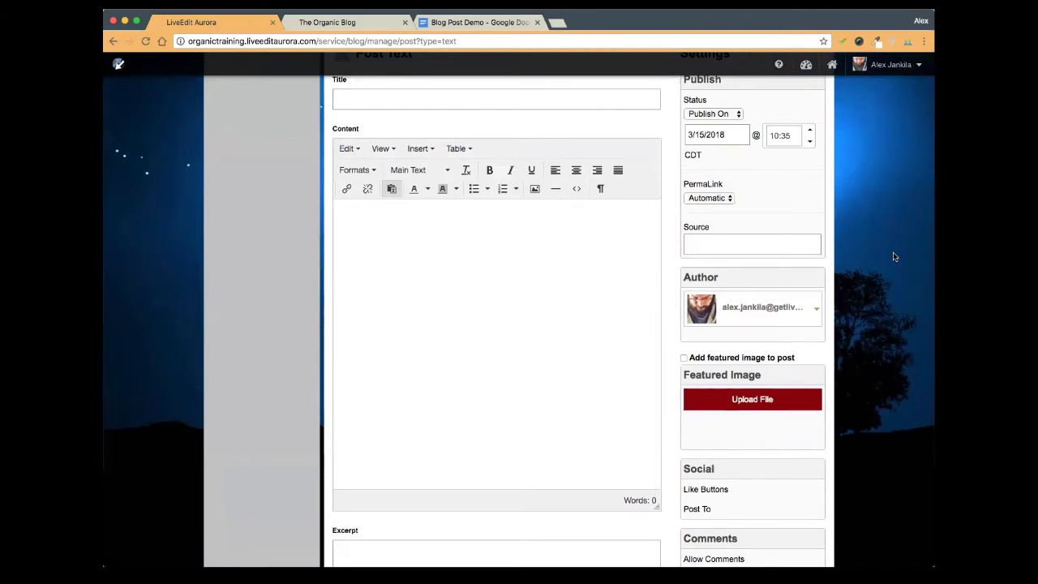
left_click(817, 311)
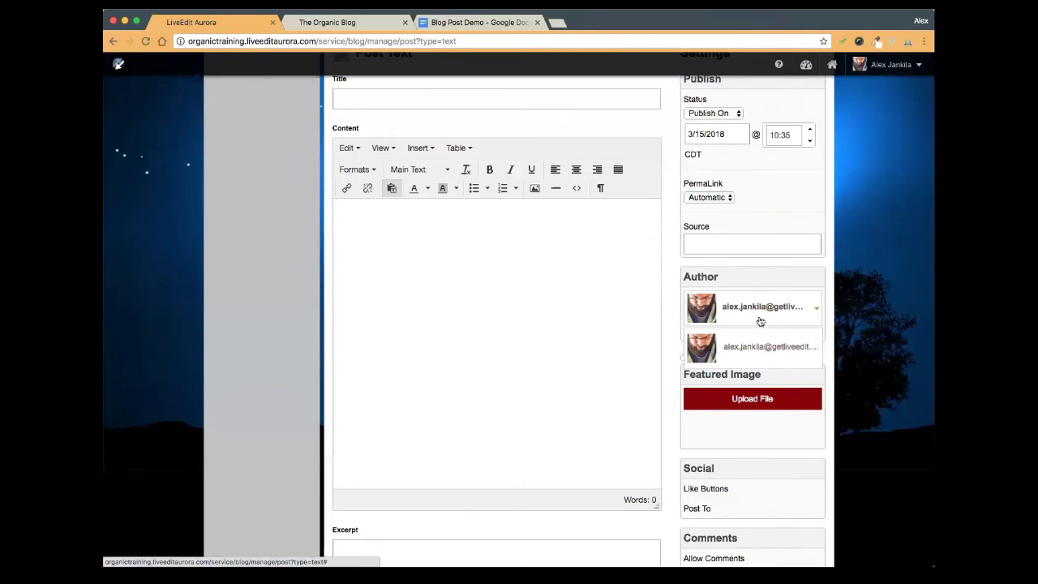
scroll(760, 321, "up", 3)
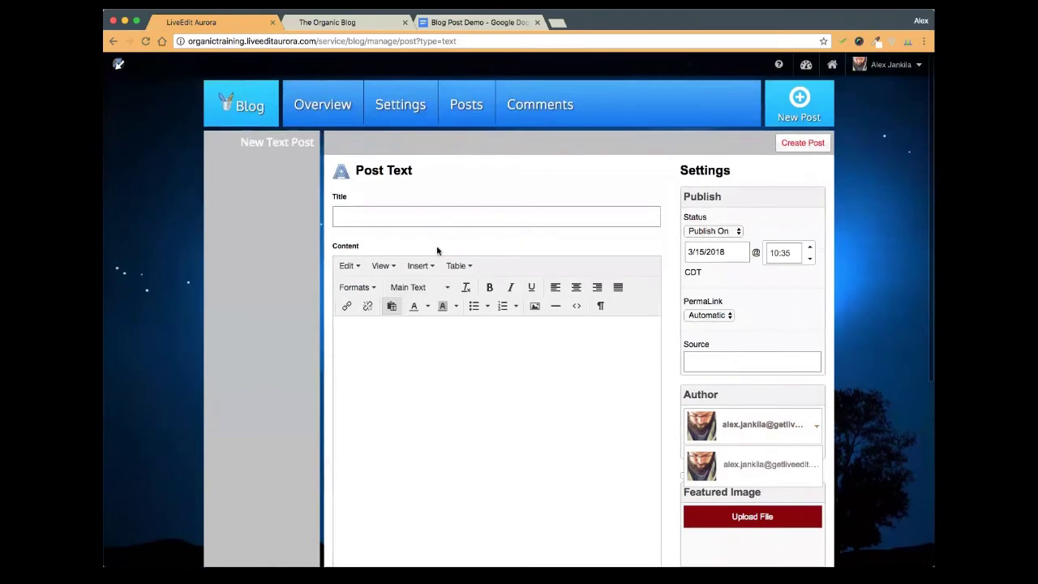
scroll(439, 272, "down", 3)
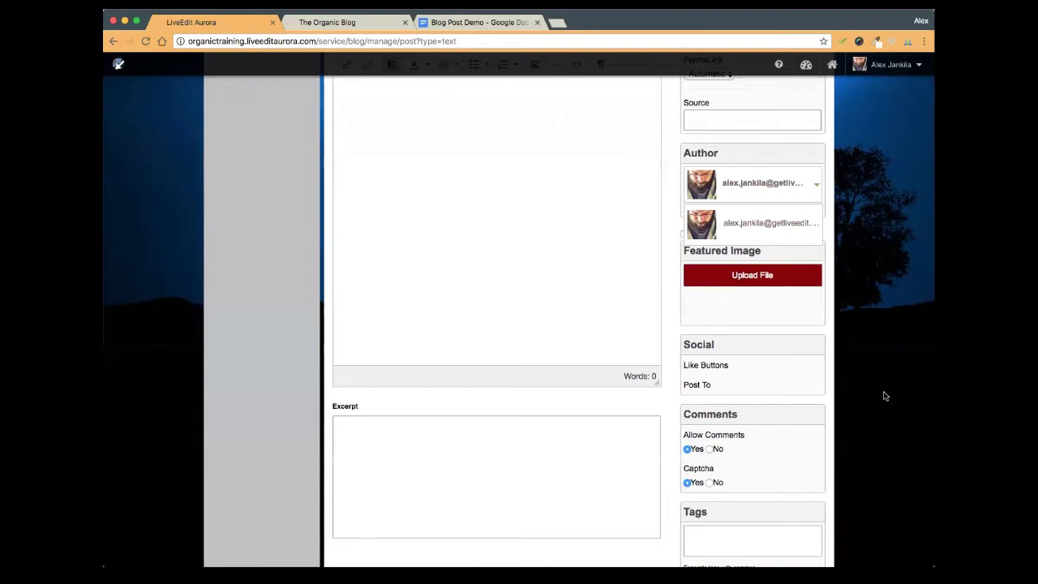
scroll(885, 396, "down", 1)
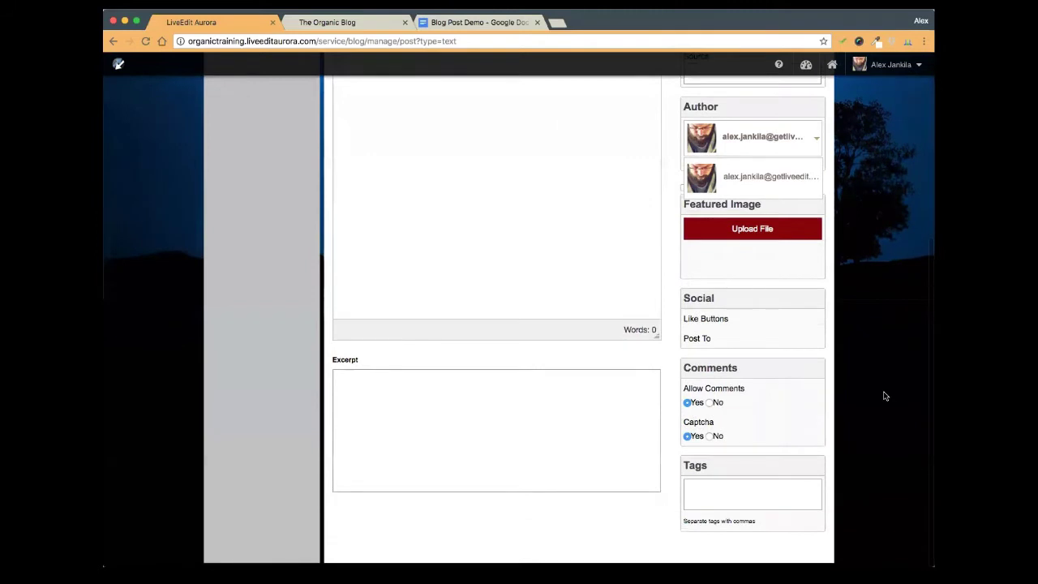
left_click(812, 144)
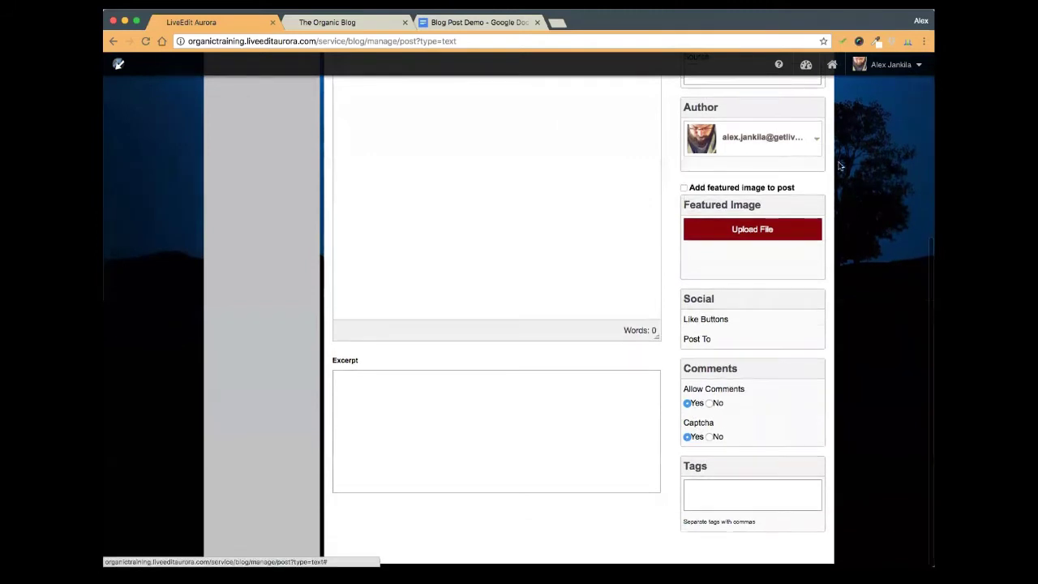
scroll(898, 232, "up", 3)
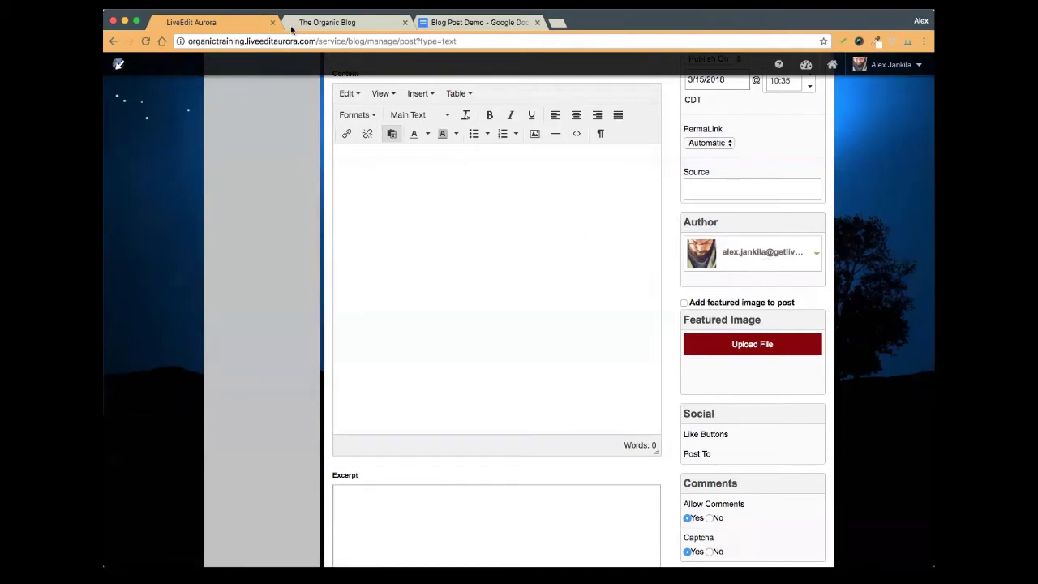
scroll(326, 231, "up", 4)
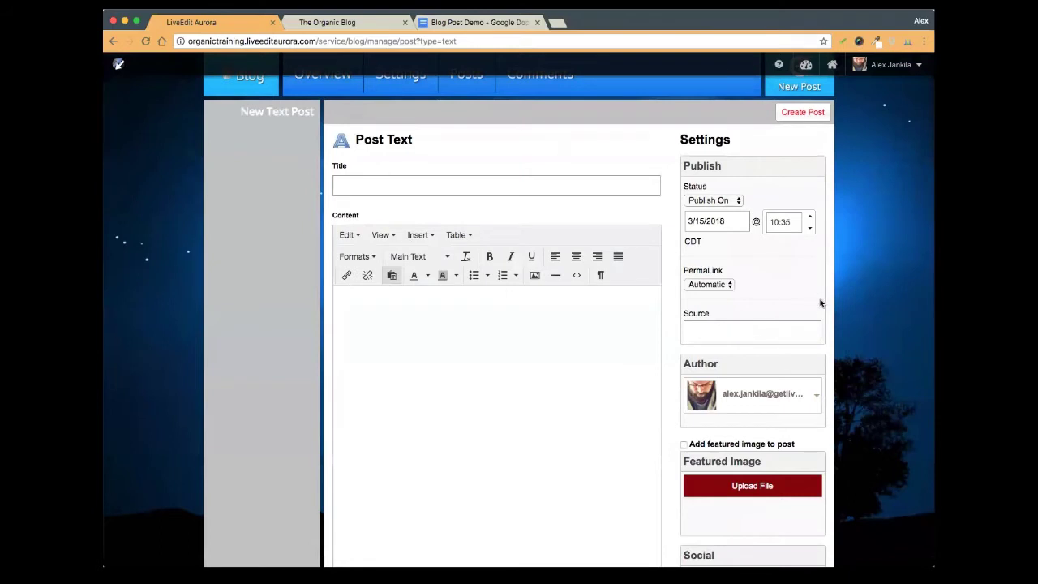
Look over the text post form's Title field, Content editor and Publish settings
scroll(867, 320, "down", 2)
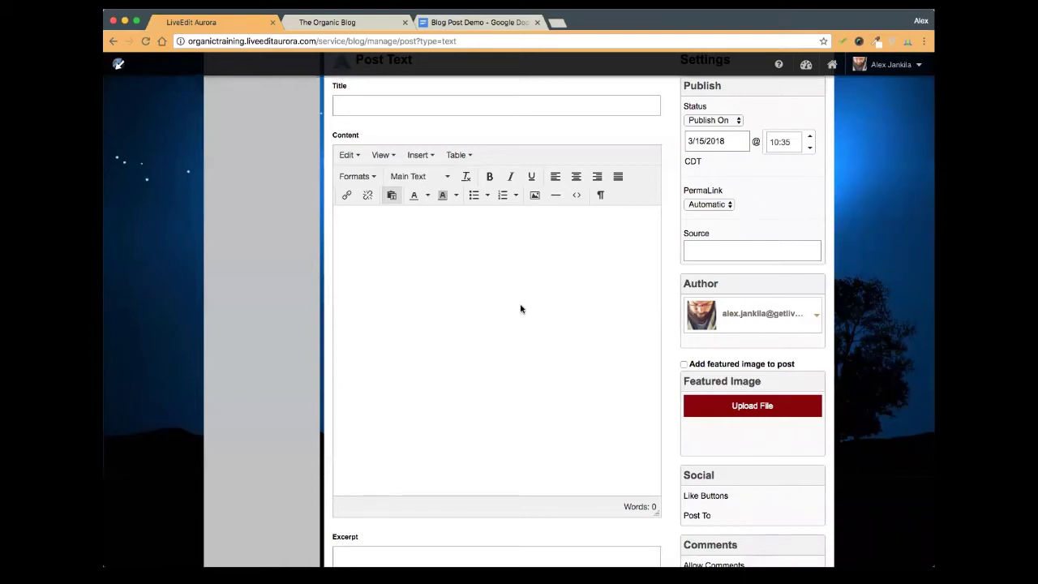
scroll(440, 300, "up", 3)
scroll(304, 292, "down", 3)
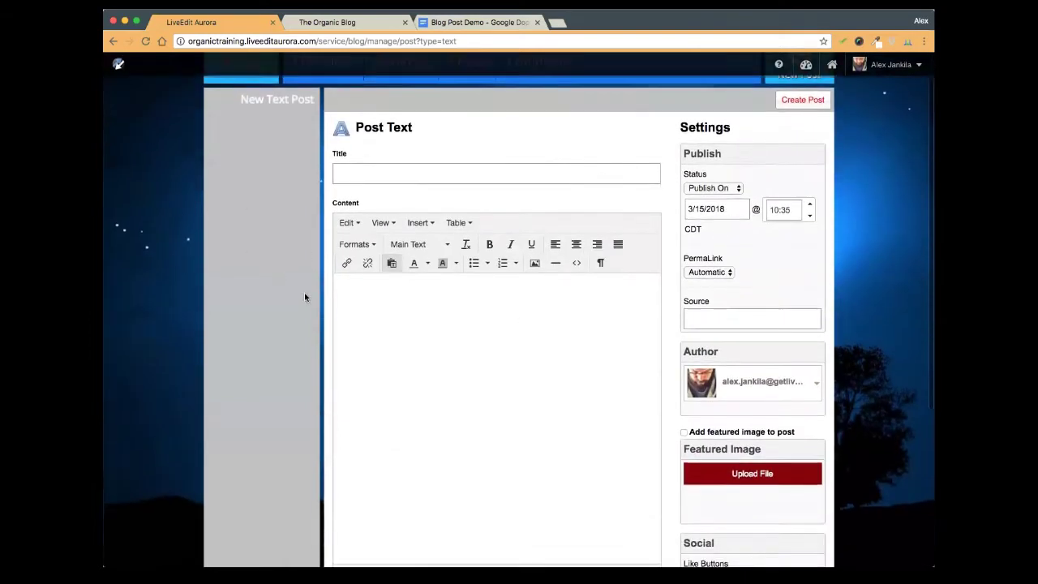
left_click(398, 205)
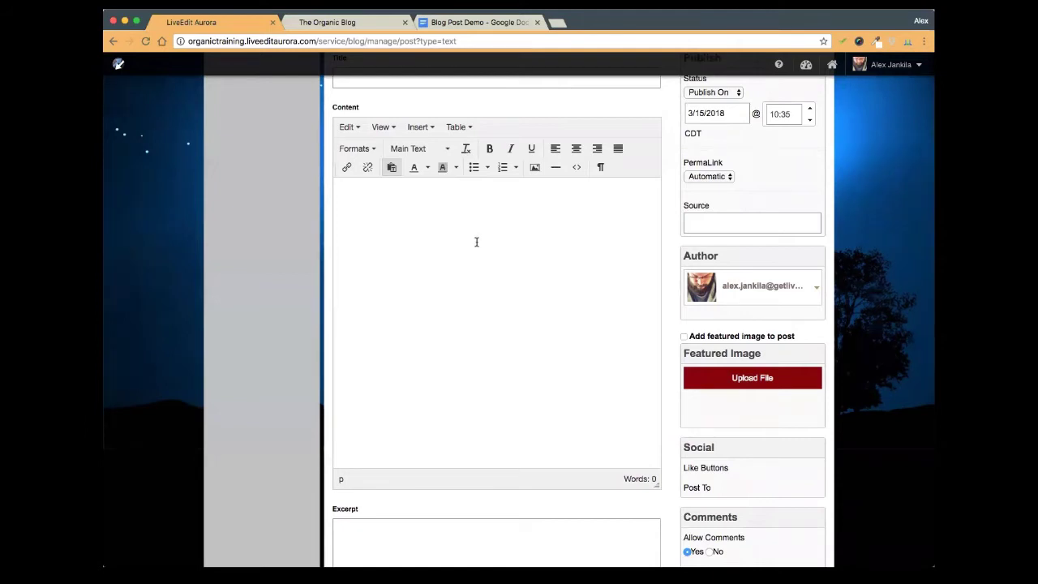
scroll(296, 221, "up", 3)
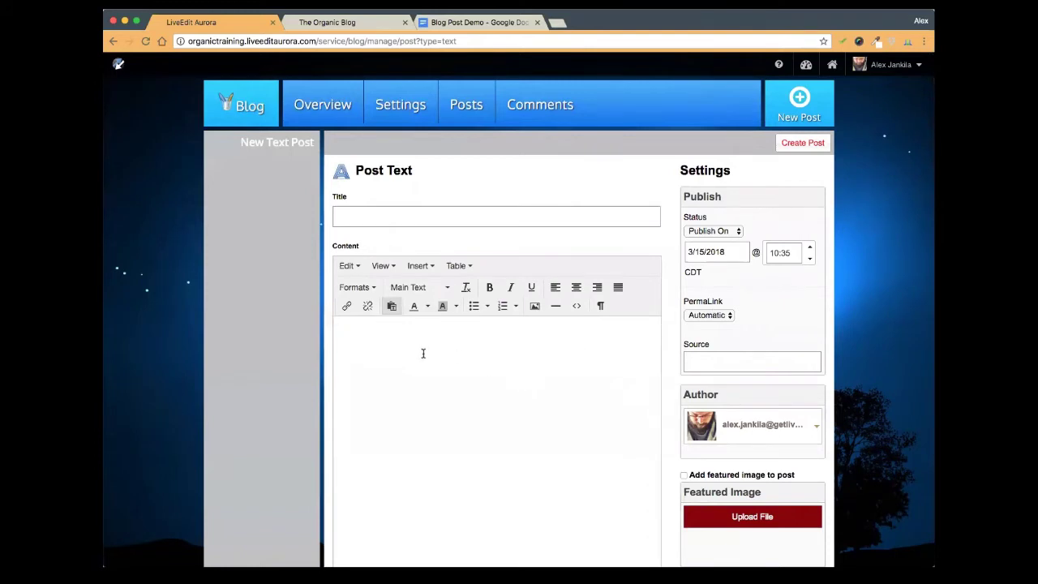
scroll(424, 352, "down", 2)
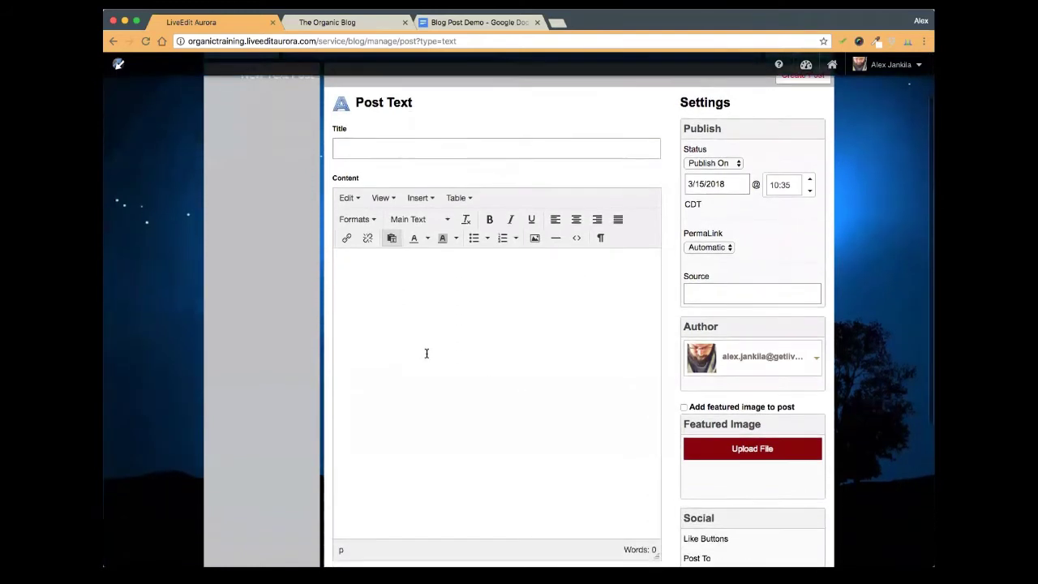
left_click(446, 335)
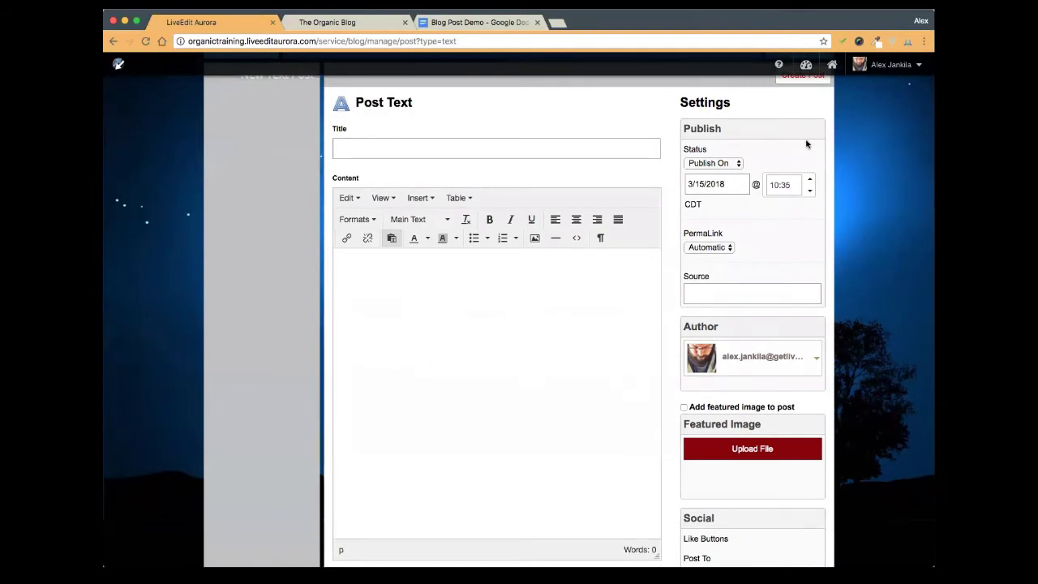
scroll(807, 146, "up", 2)
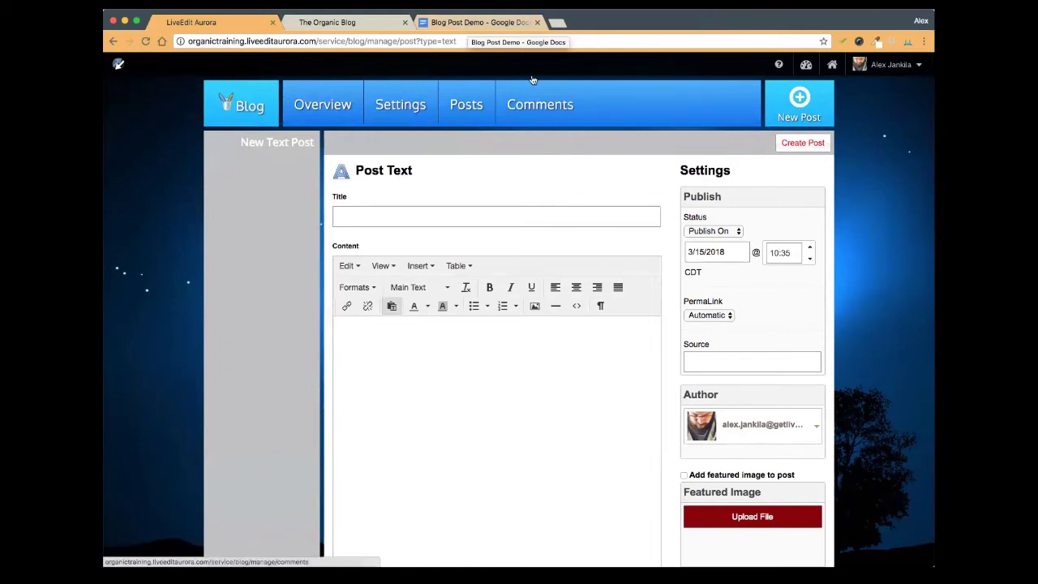
Switch to the Blog Post Demo document in Google Docs and read through the draft article
left_click(482, 23)
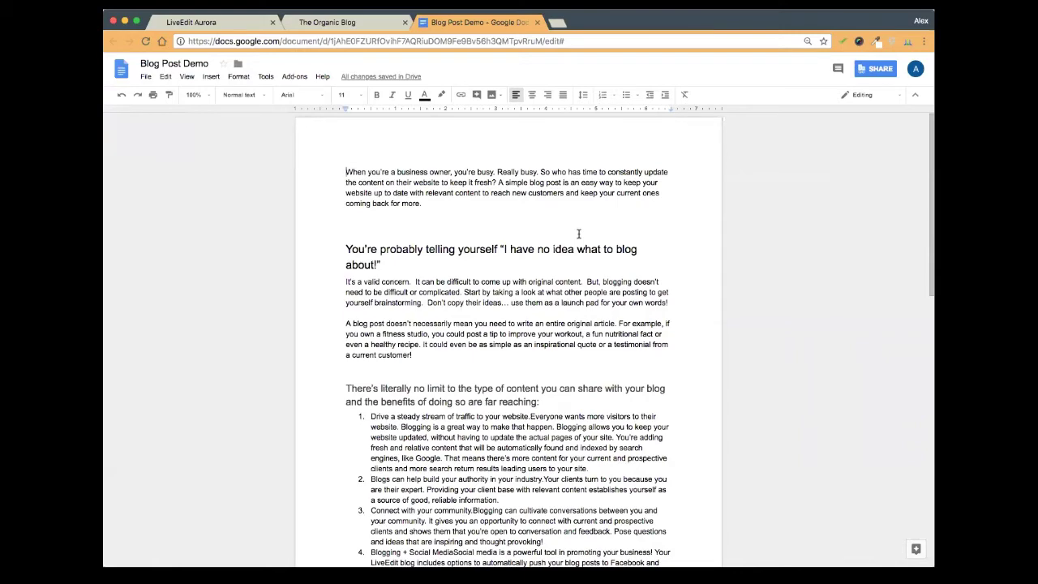
scroll(578, 234, "down", 5)
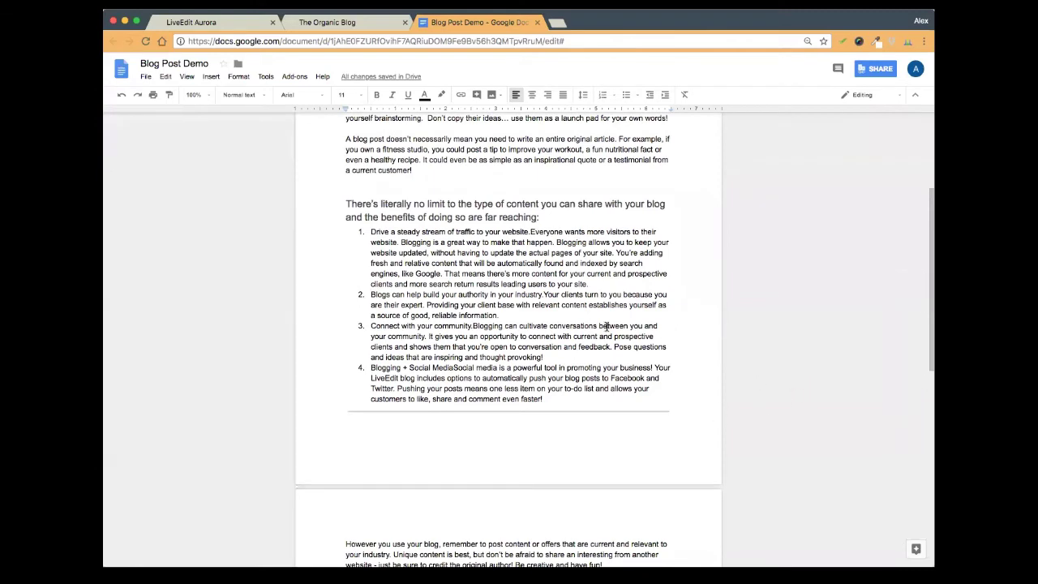
scroll(679, 317, "down", 3)
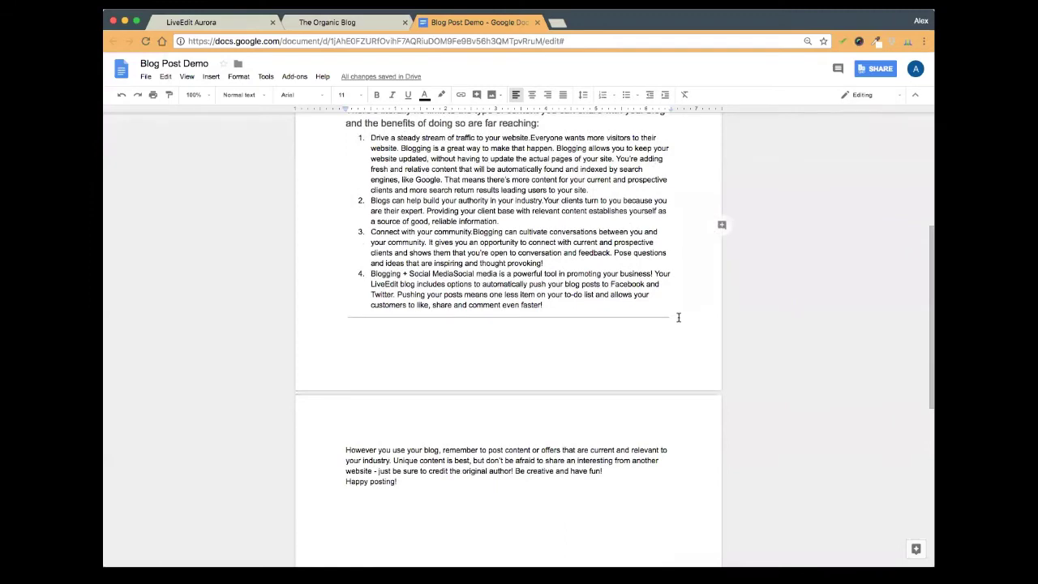
scroll(678, 317, "up", 9)
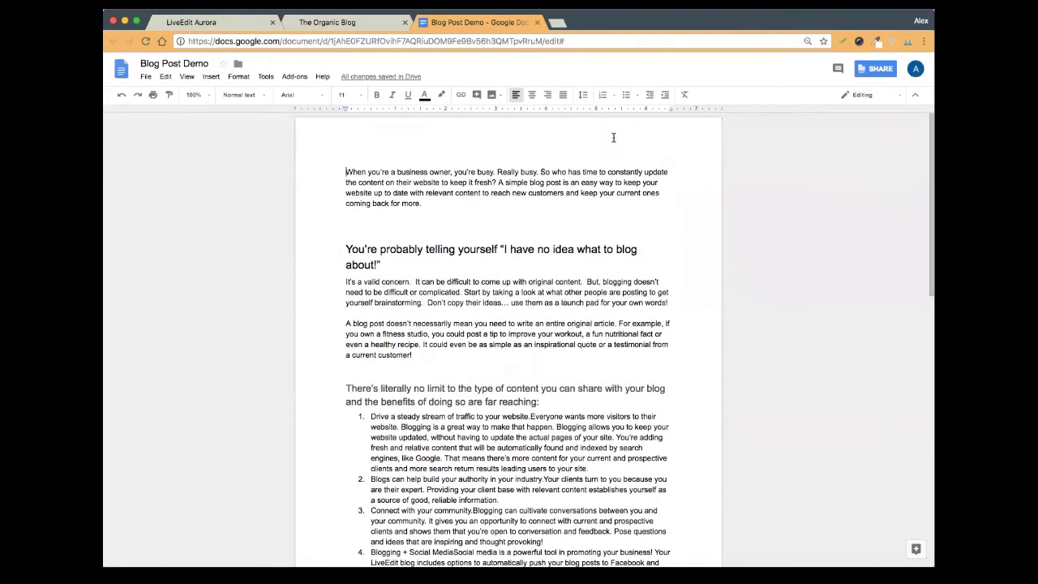
Open liveeditplatform.com in a new browser tab and look through the posts on its Blog page
left_click(557, 24)
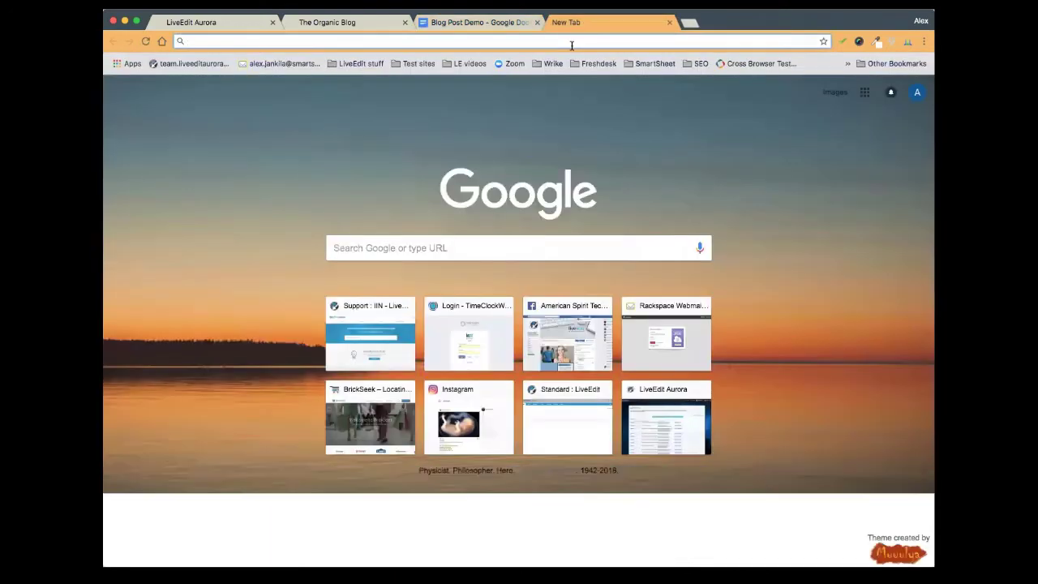
type("liveeditplatform.com")
key("Return")
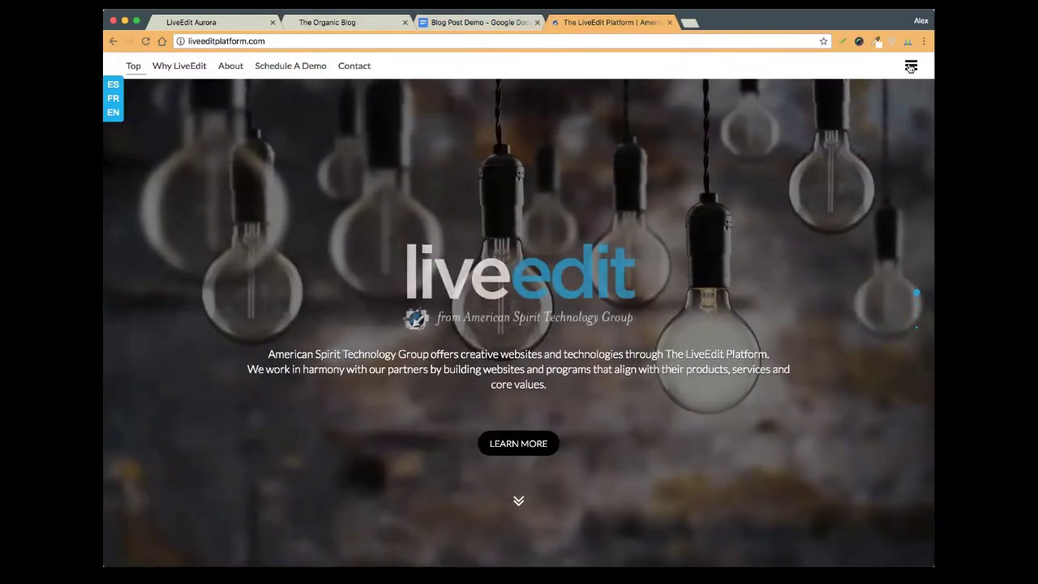
left_click(896, 66)
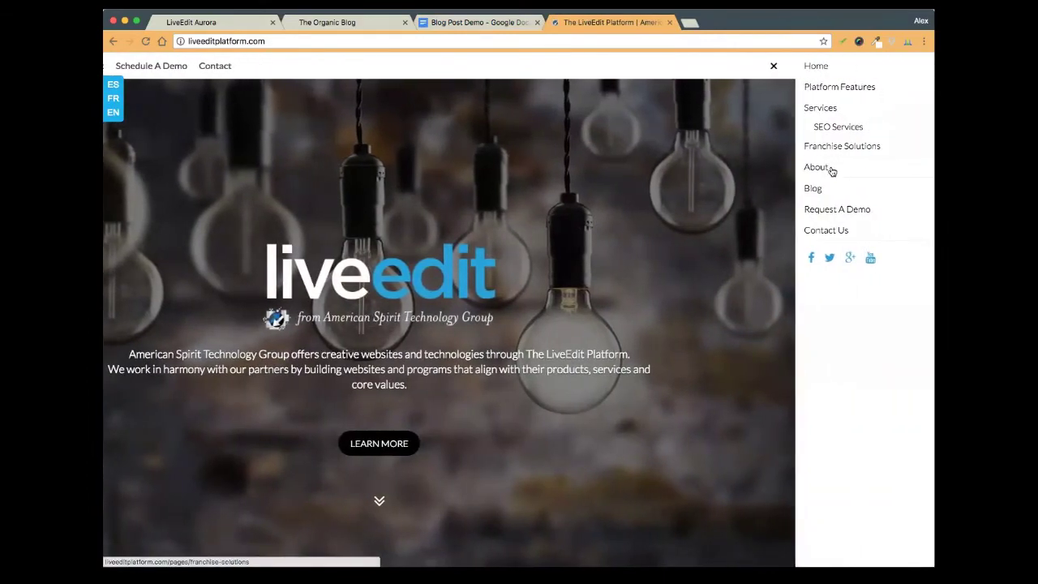
left_click(813, 189)
scroll(474, 364, "down", 10)
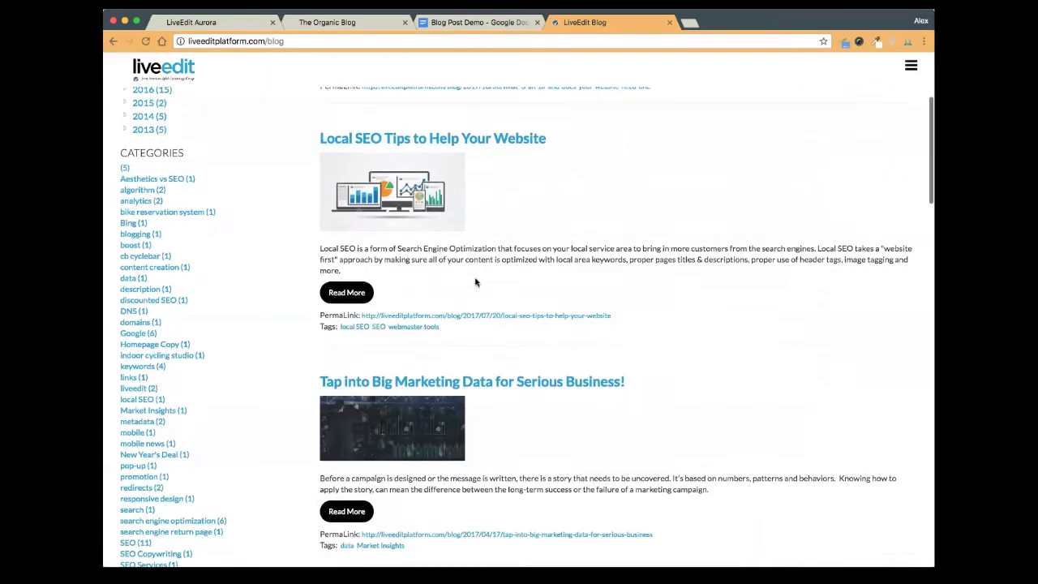
scroll(470, 450, "down", 10)
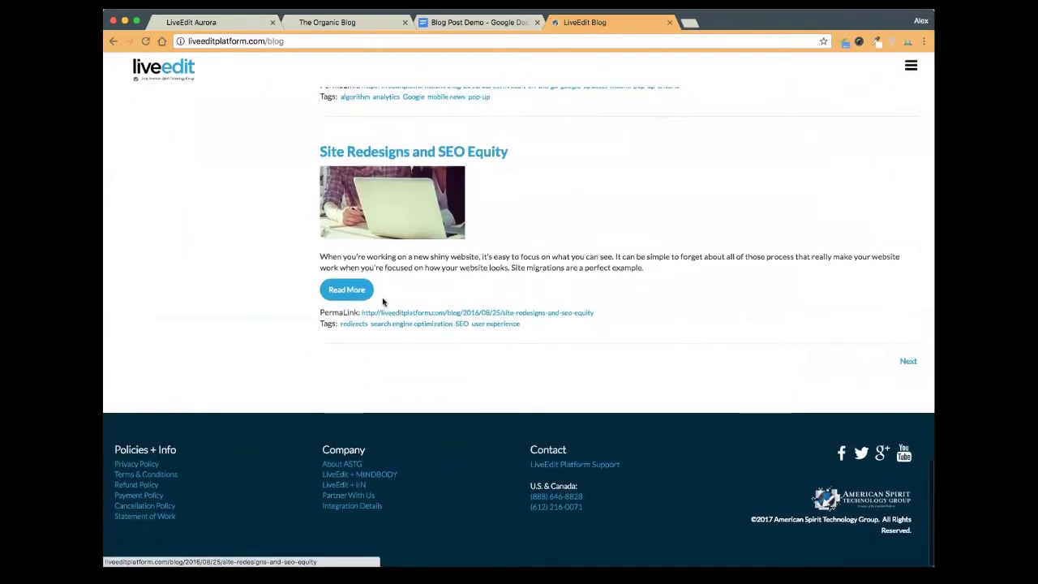
Look through the second page of the LiveEdit blog and open the post "Blogging = No Brainer"
left_click(908, 361)
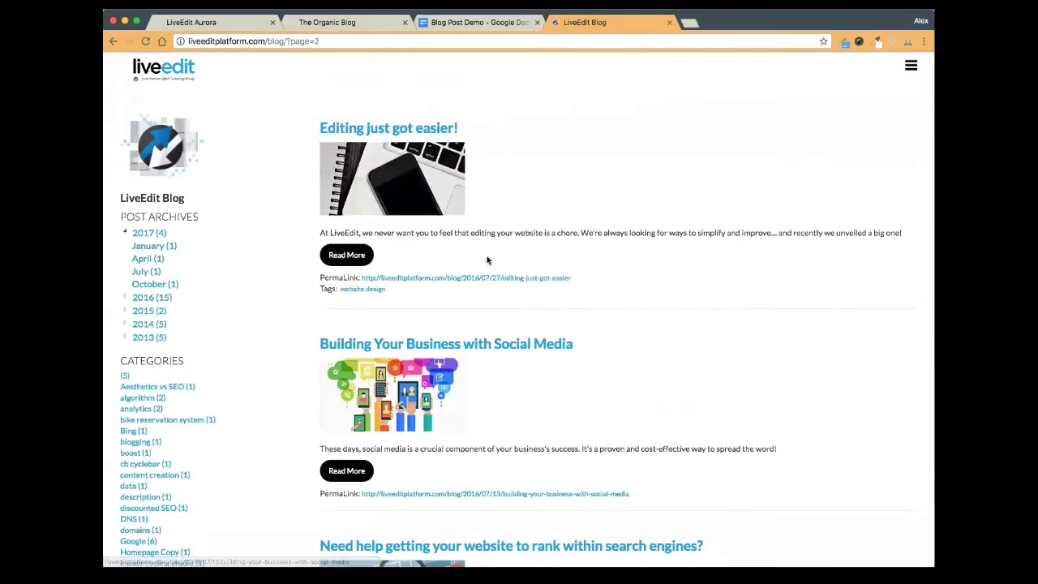
scroll(490, 261, "down", 5)
scroll(489, 261, "down", 10)
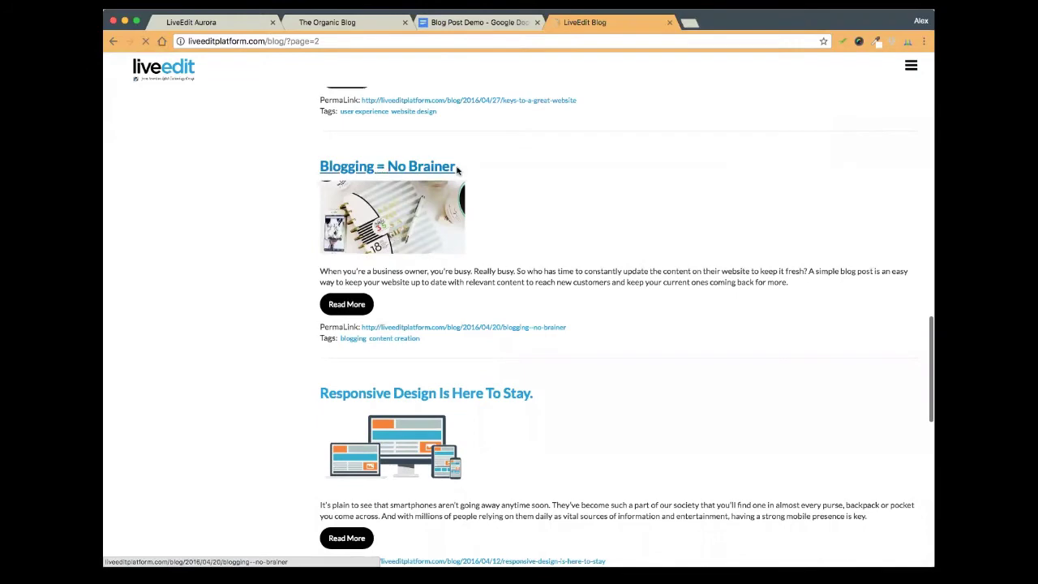
left_click(452, 168)
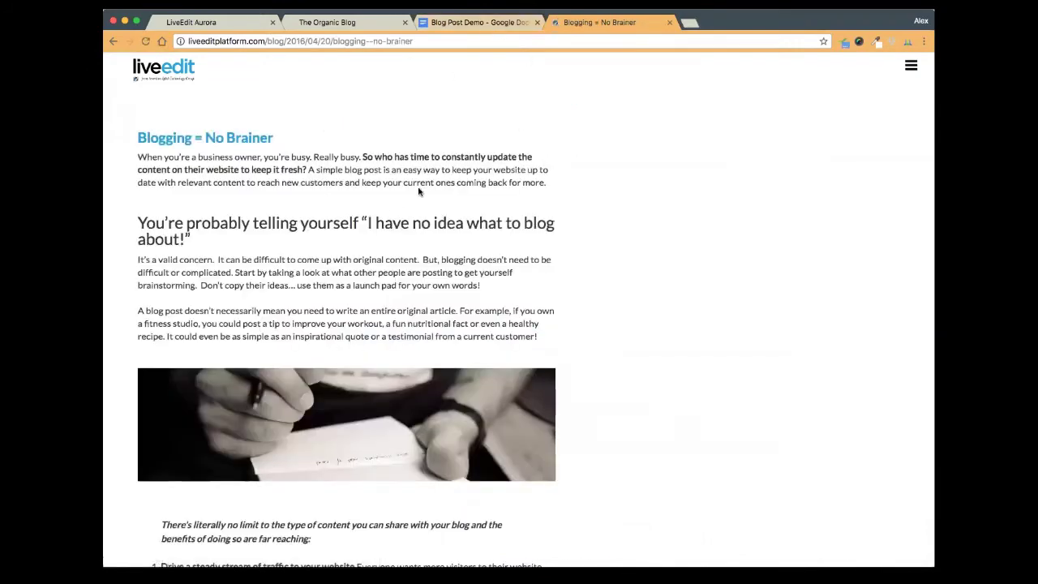
Compare the published "Blogging = No Brainer" post with the Blog Post Demo draft, and close the published post
left_click(480, 23)
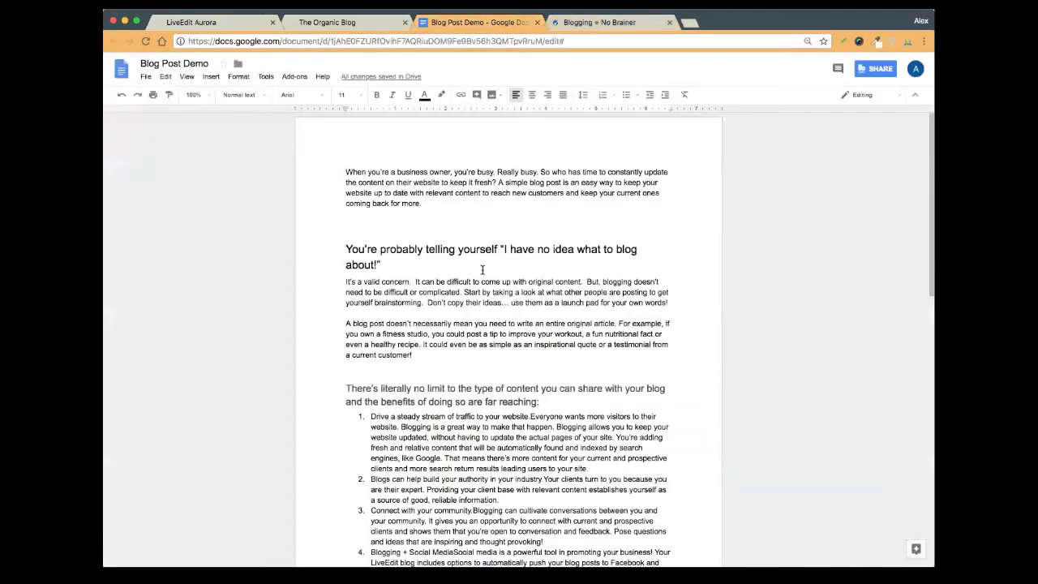
left_click(604, 22)
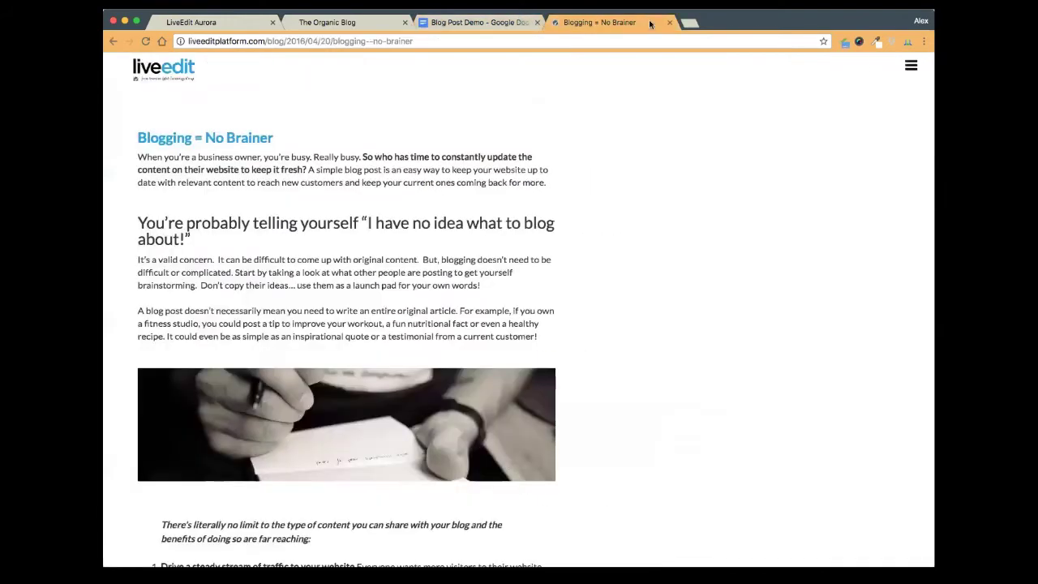
left_click(670, 23)
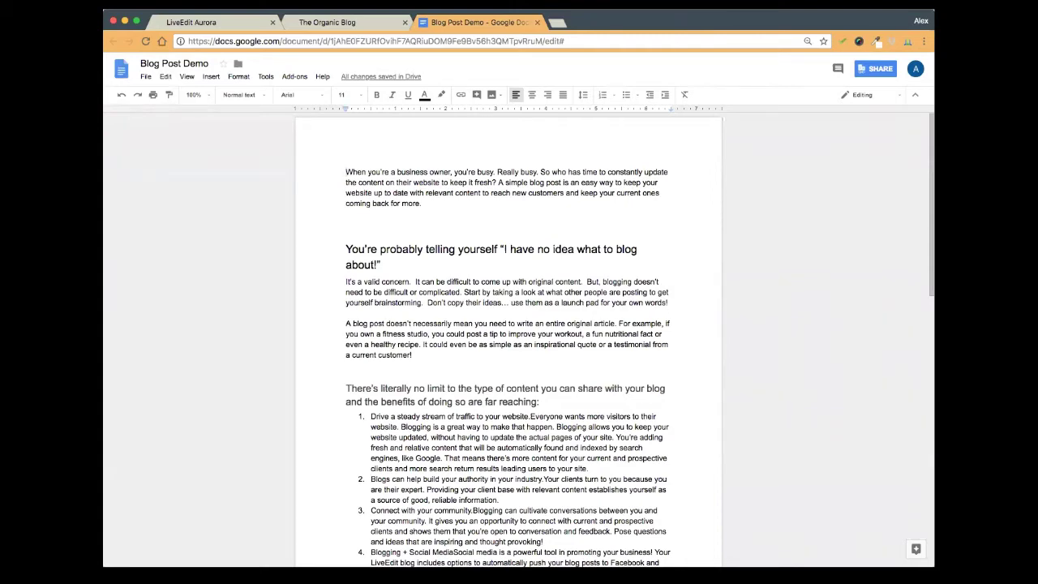
Read through the Blog Post Demo draft, examining its section headings, numbered list and closing paragraph
scroll(641, 279, "down", 5)
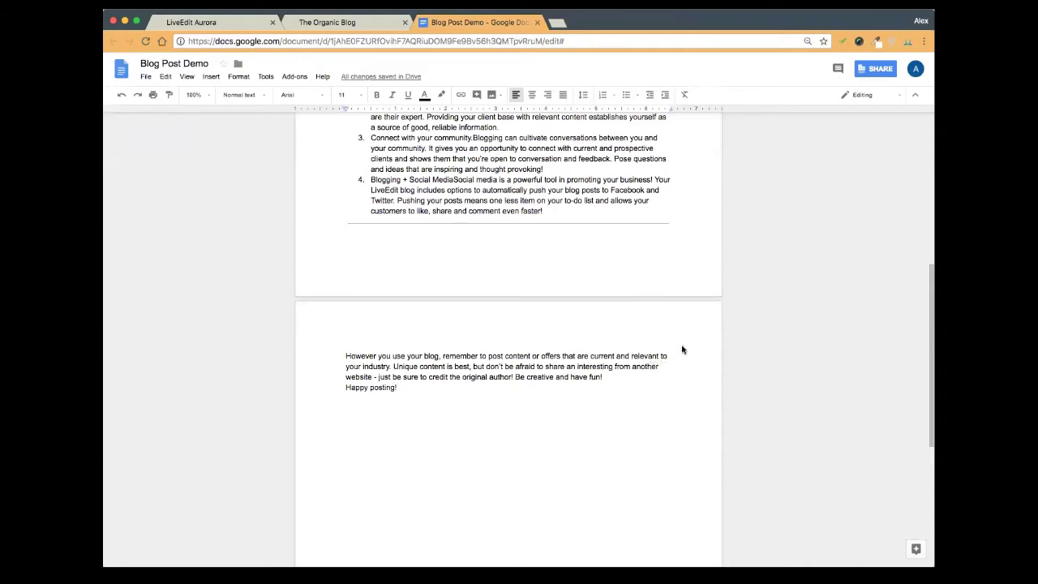
scroll(681, 349, "up", 5)
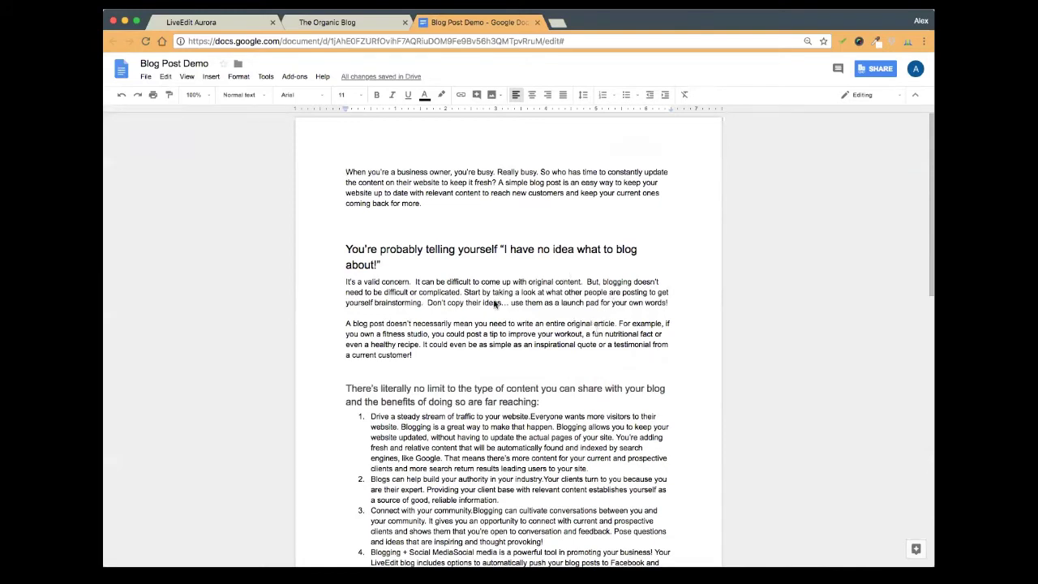
triple_click(387, 266)
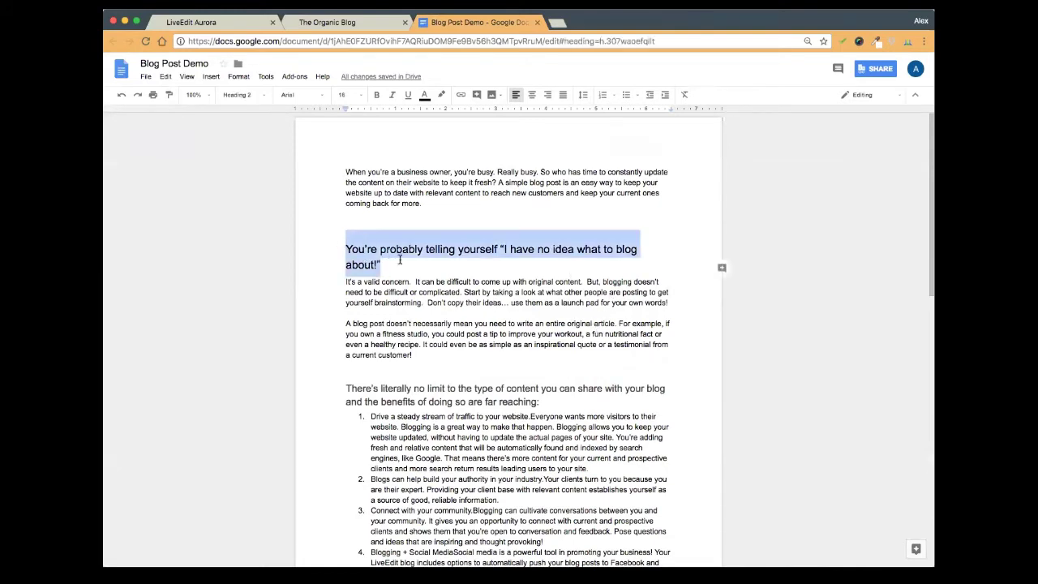
left_click(679, 306)
scroll(679, 306, "down", 3)
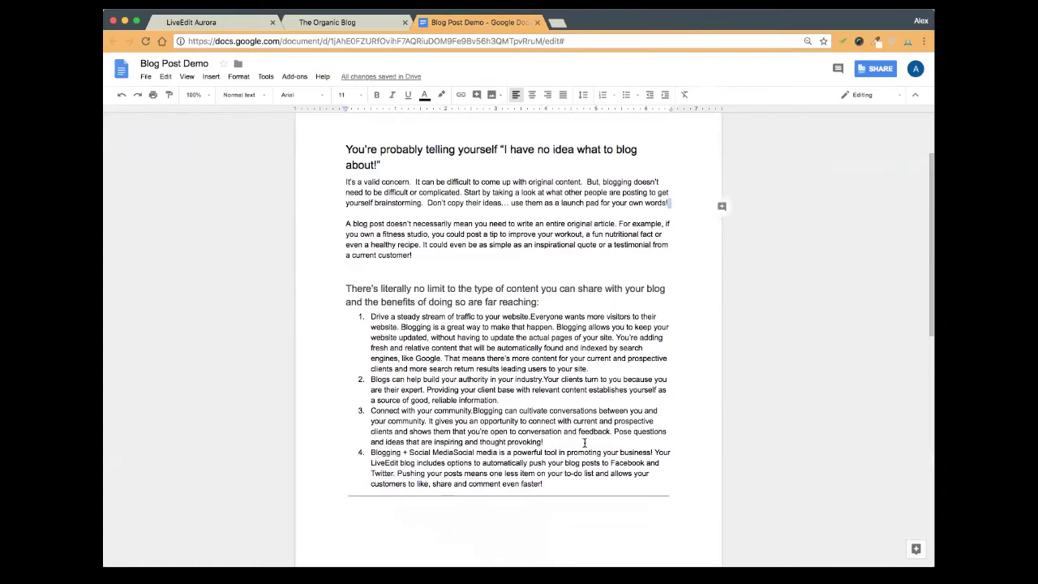
scroll(582, 439, "down", 3)
scroll(584, 442, "down", 1)
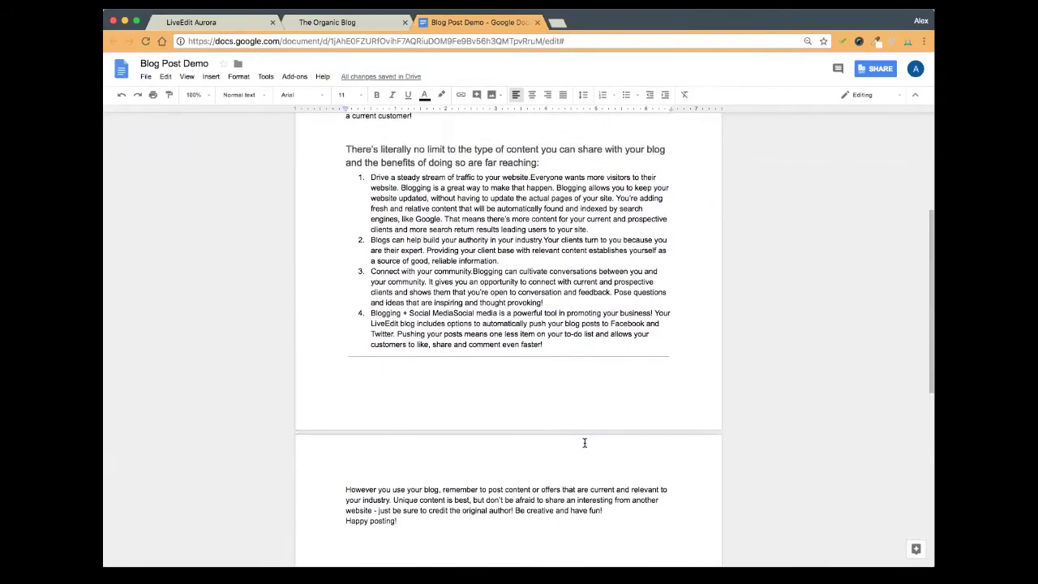
scroll(584, 442, "down", 3)
scroll(584, 442, "up", 2)
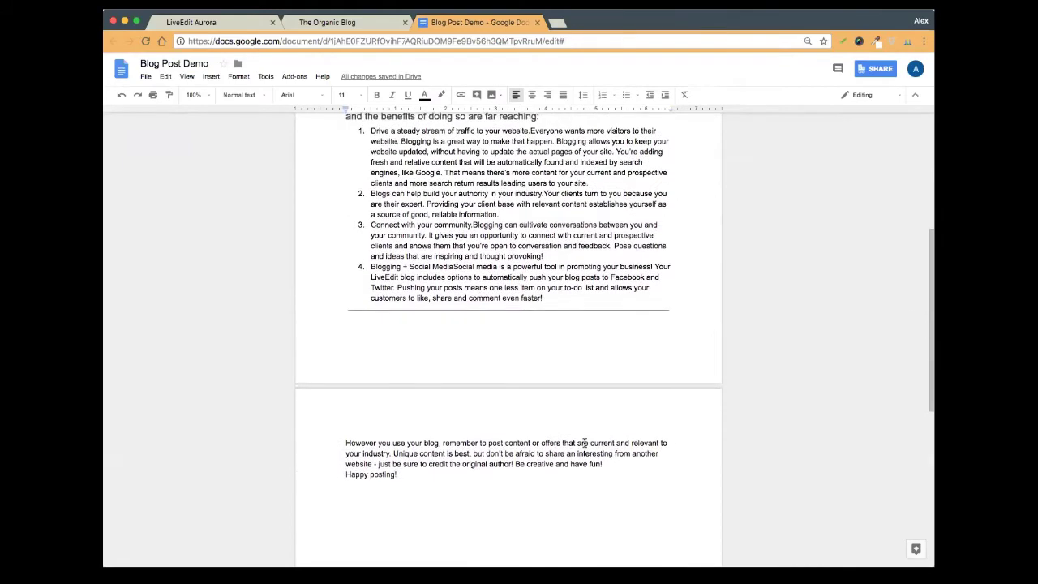
scroll(584, 442, "up", 8)
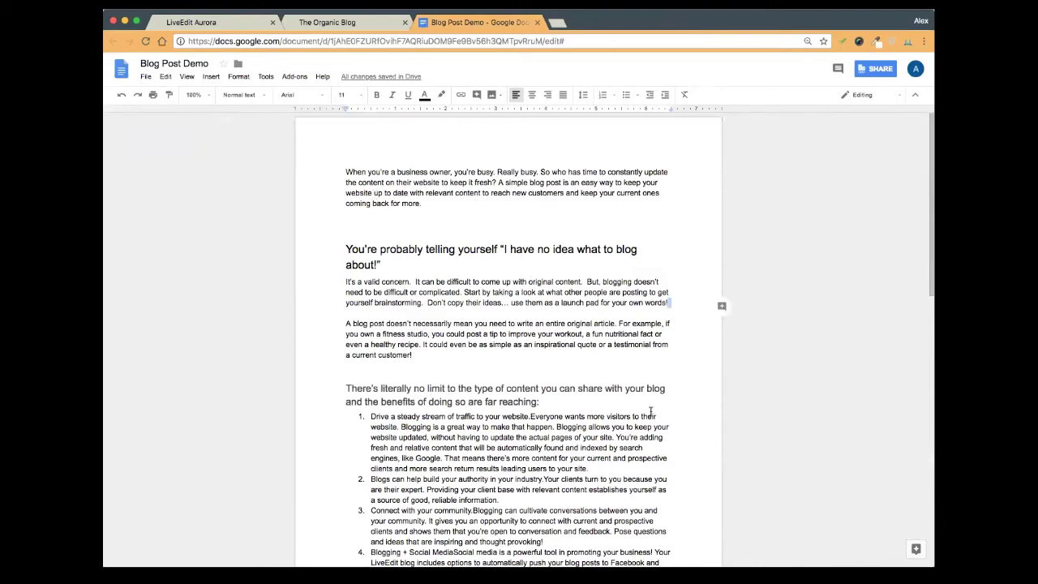
Select the whole Blog Post Demo article, from the closing "Happy posting!" up to the opening paragraph, and copy it
scroll(650, 411, "down", 4)
scroll(650, 411, "down", 5)
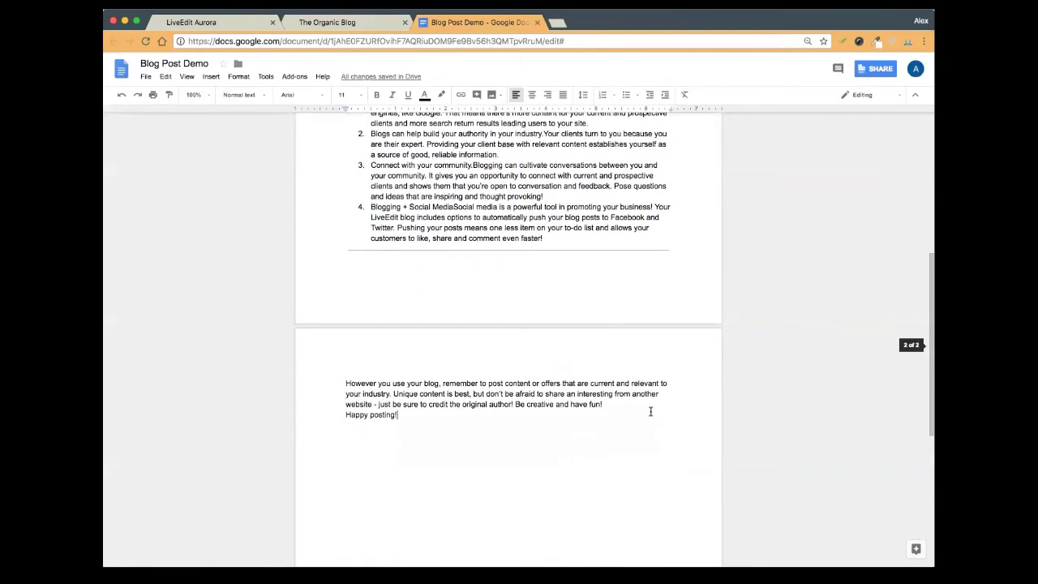
left_click(347, 382, "shift")
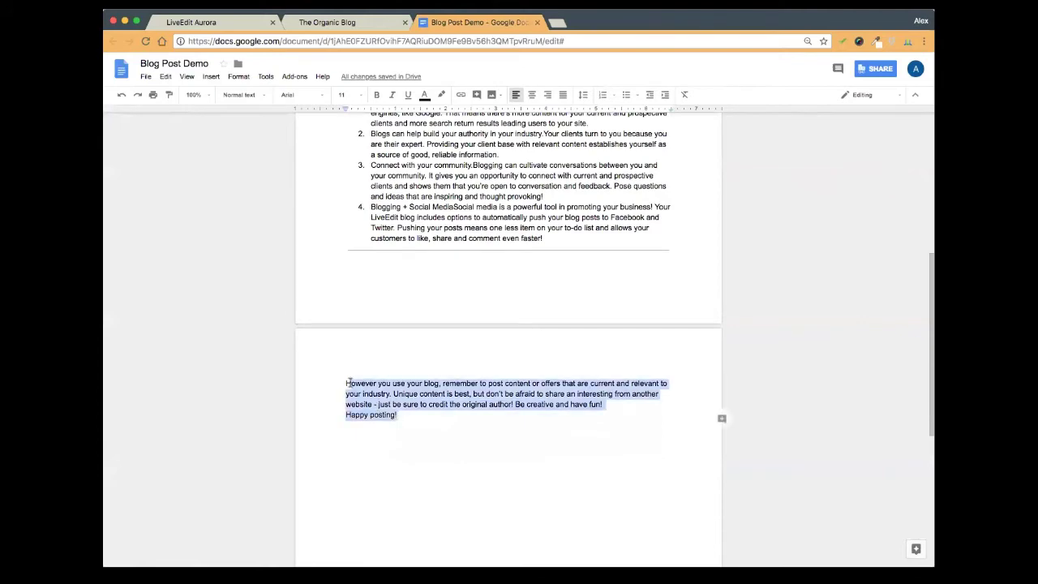
left_click_drag(347, 383, 341, 87)
right_click(402, 178)
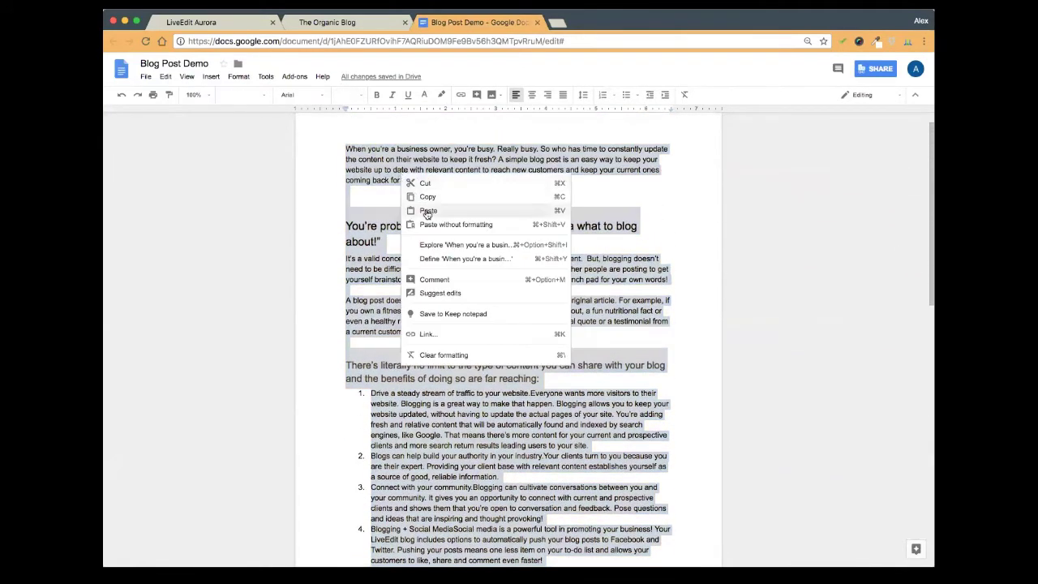
left_click(428, 197)
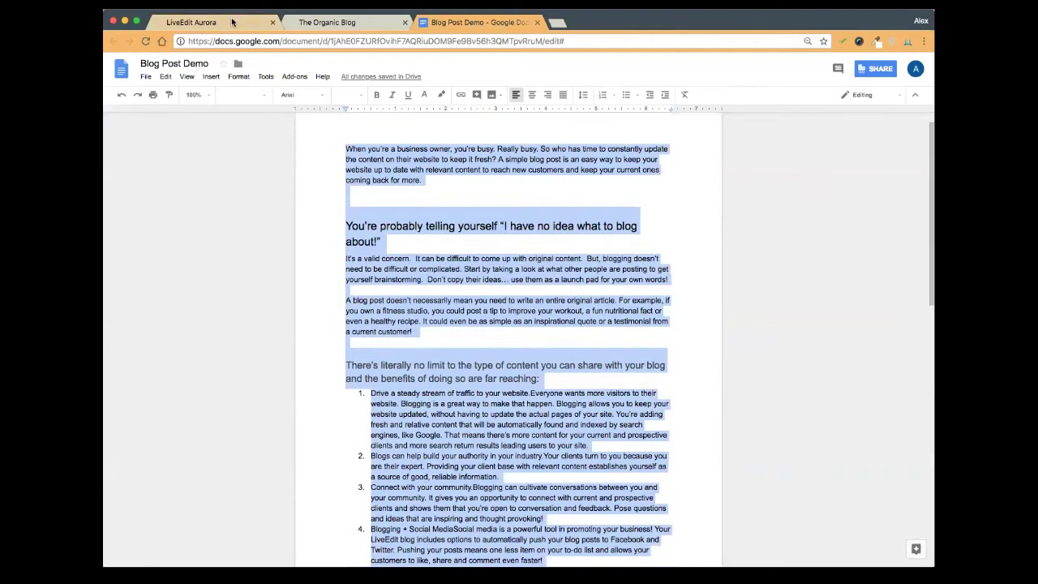
Switch to the LiveEdit Aurora text post form and paste the copied article into the Content editor with its formatting
left_click(232, 21)
scroll(426, 188, "down", 2)
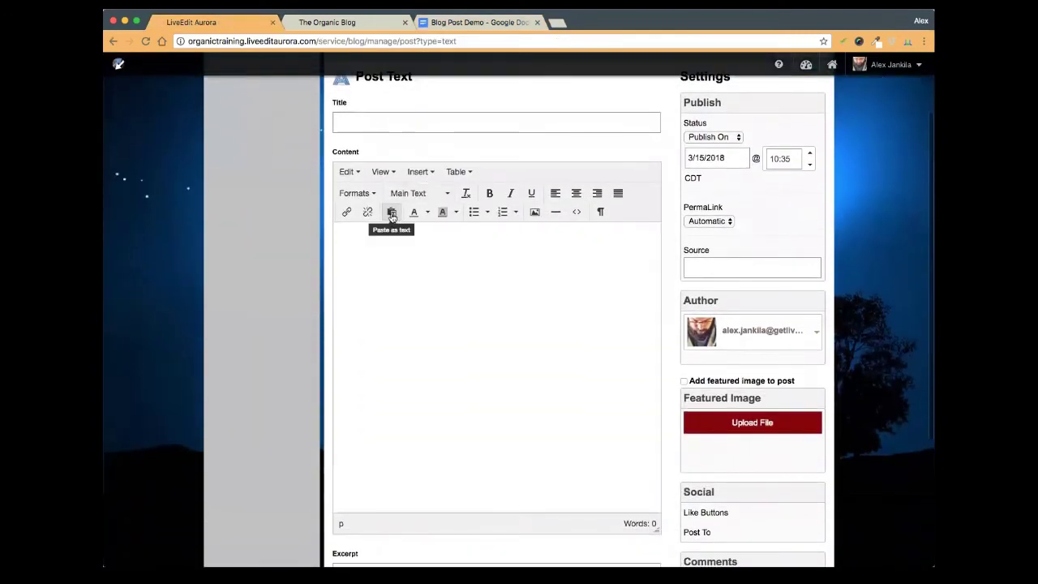
left_click(392, 214)
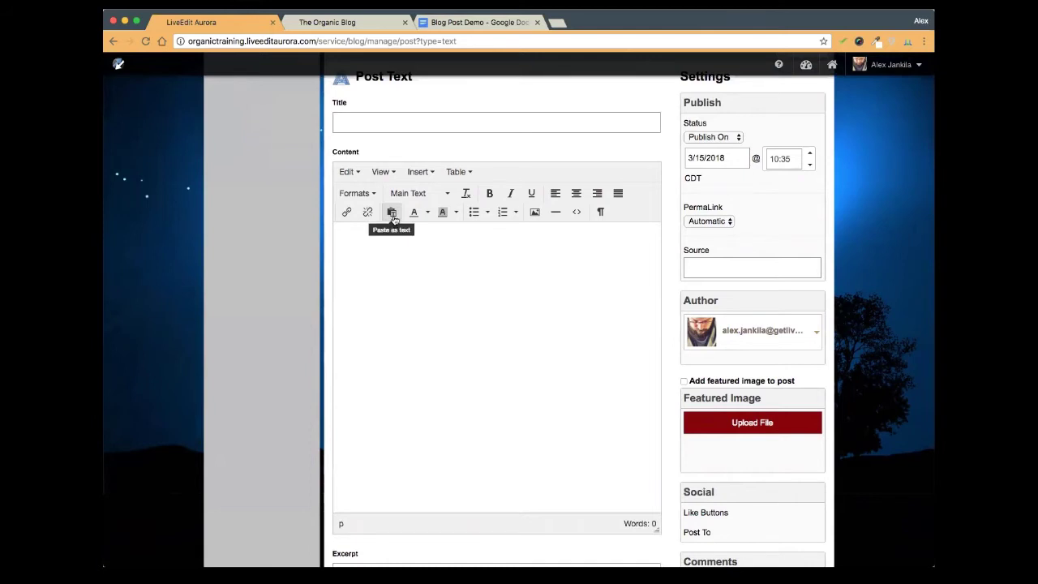
left_click(360, 231)
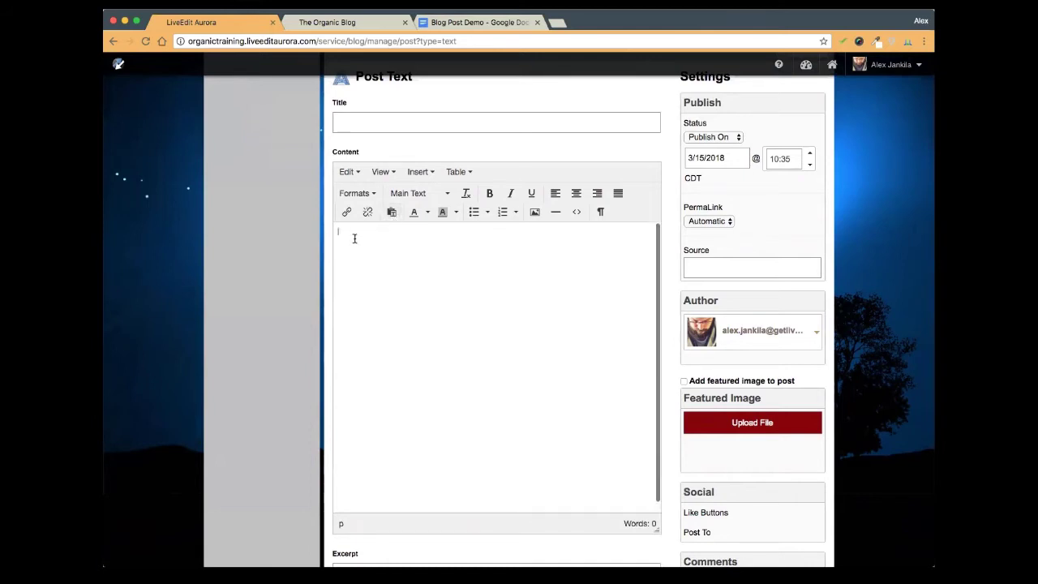
right_click(344, 233)
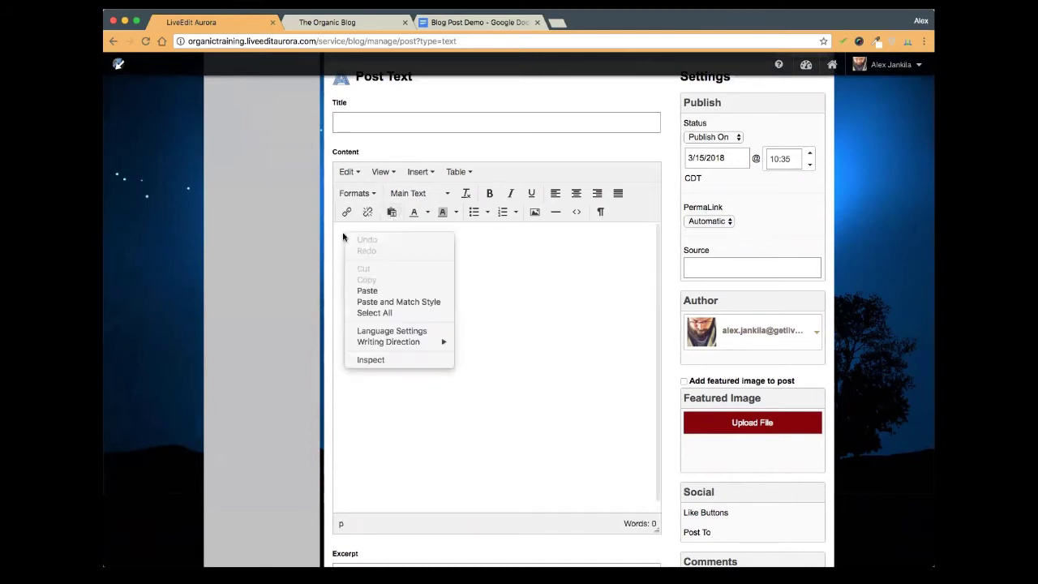
left_click(373, 293)
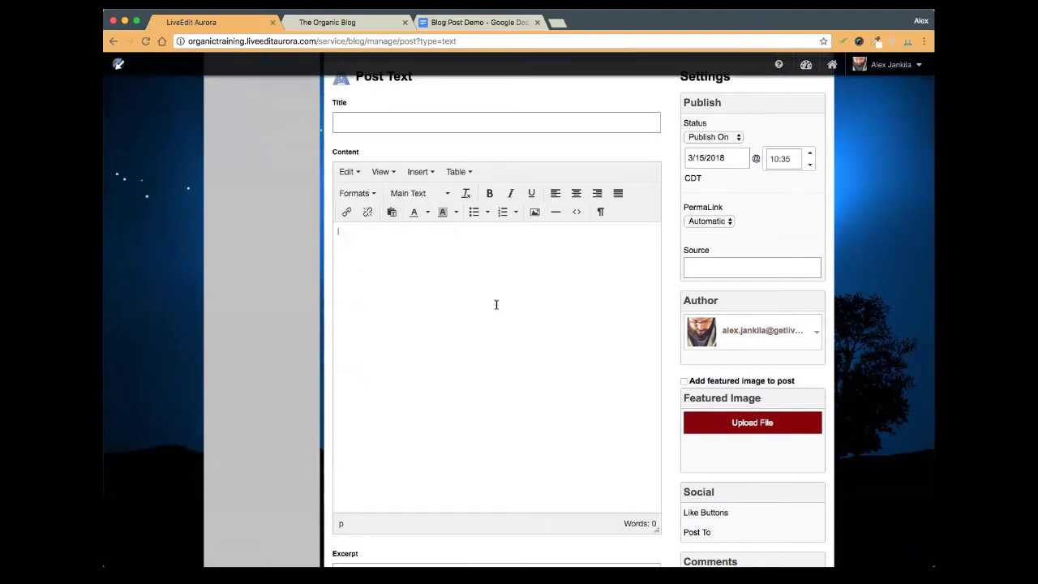
Compare the pasted post content with the Google Docs draft, checking the style of the "You're probably telling yourself" heading
left_click(456, 26)
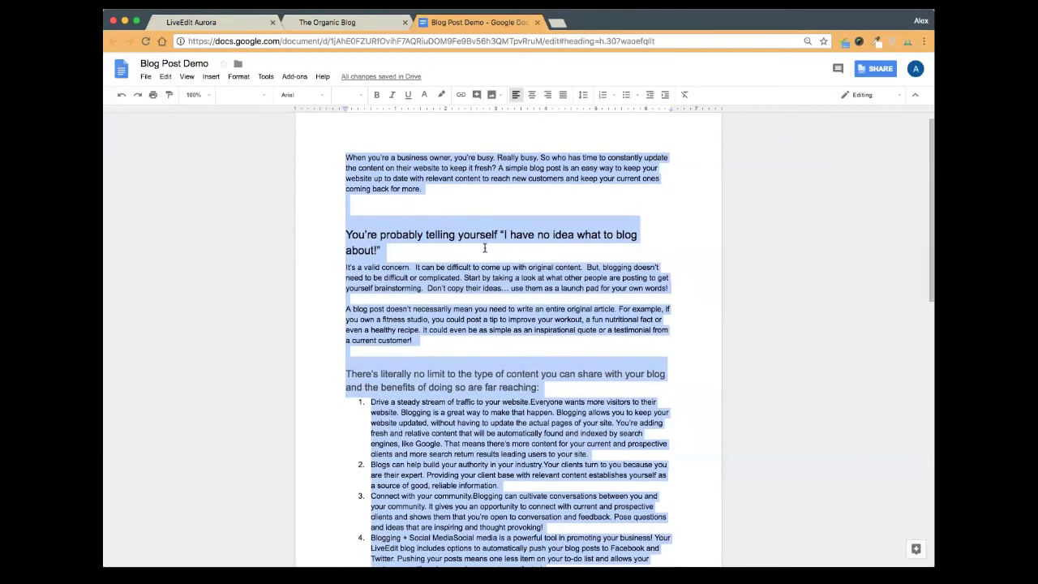
left_click(489, 249)
left_click(213, 23)
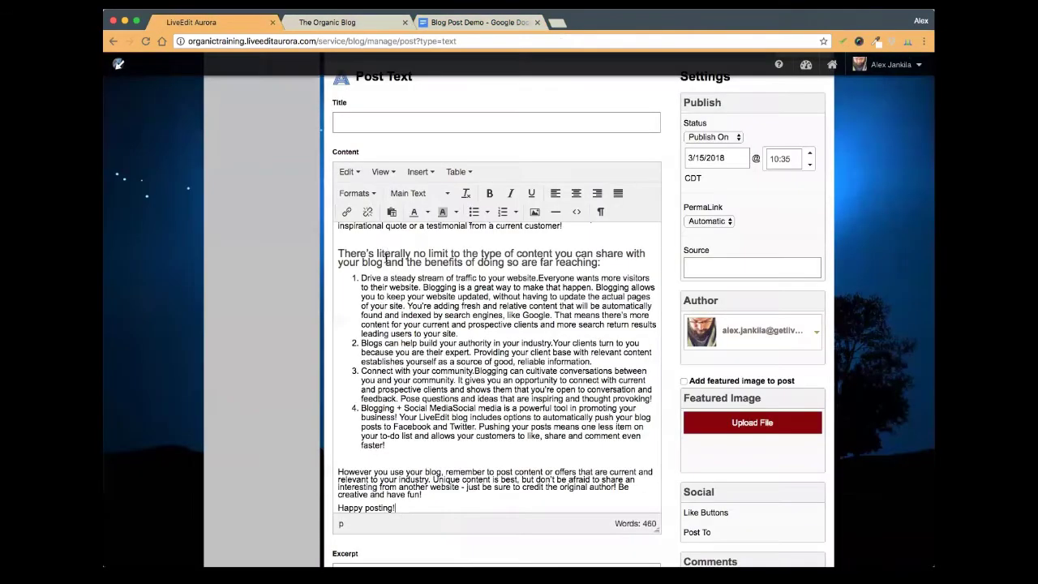
scroll(599, 277, "up", 5)
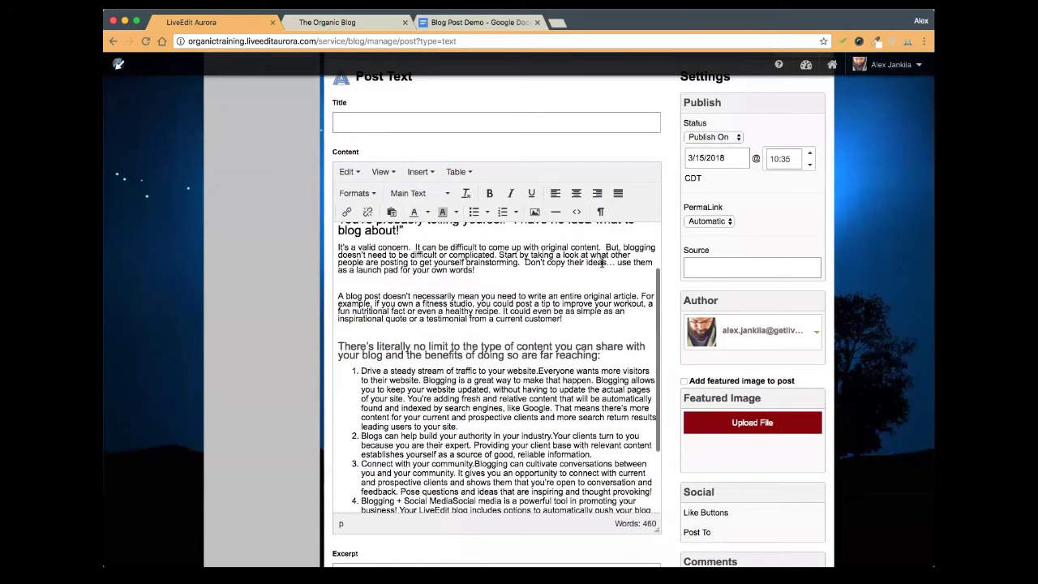
left_click_drag(438, 299, 317, 288)
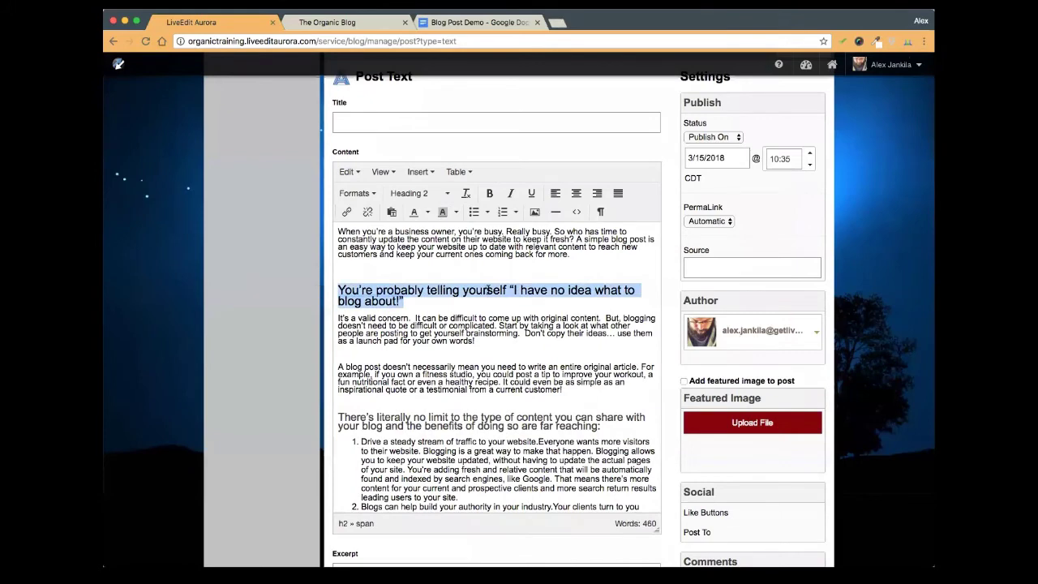
scroll(489, 291, "up", 2)
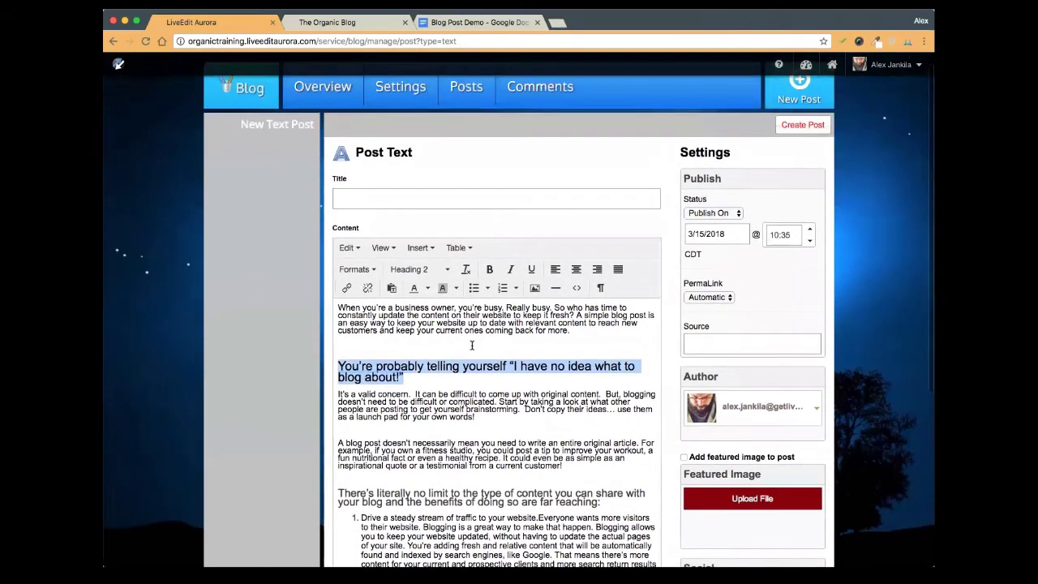
scroll(473, 346, "down", 3)
scroll(476, 345, "up", 3)
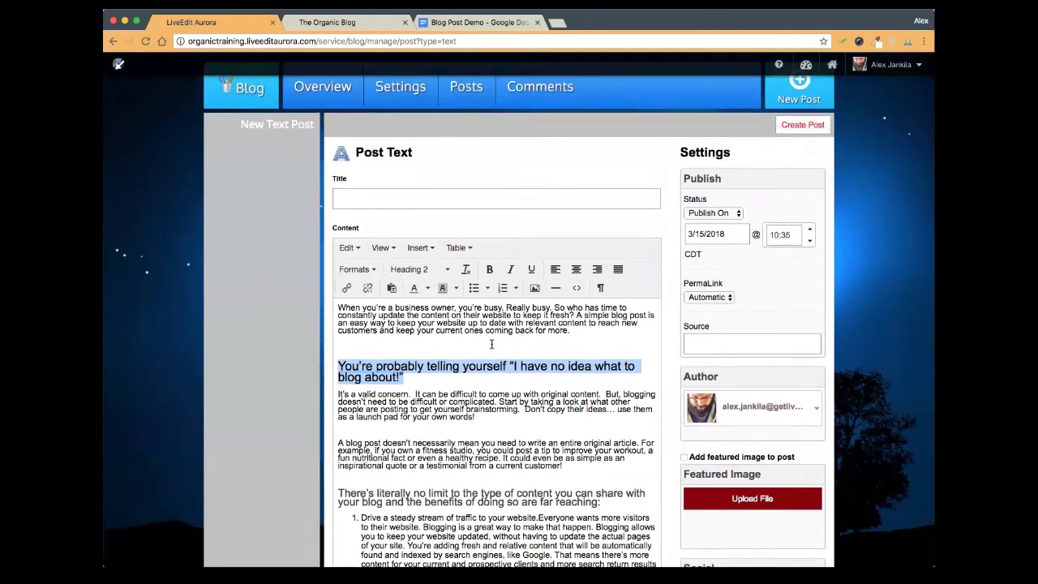
Open the Organic Health Coaching home page's Typography design settings and examine the Main Text and Heading styles
left_click(336, 21)
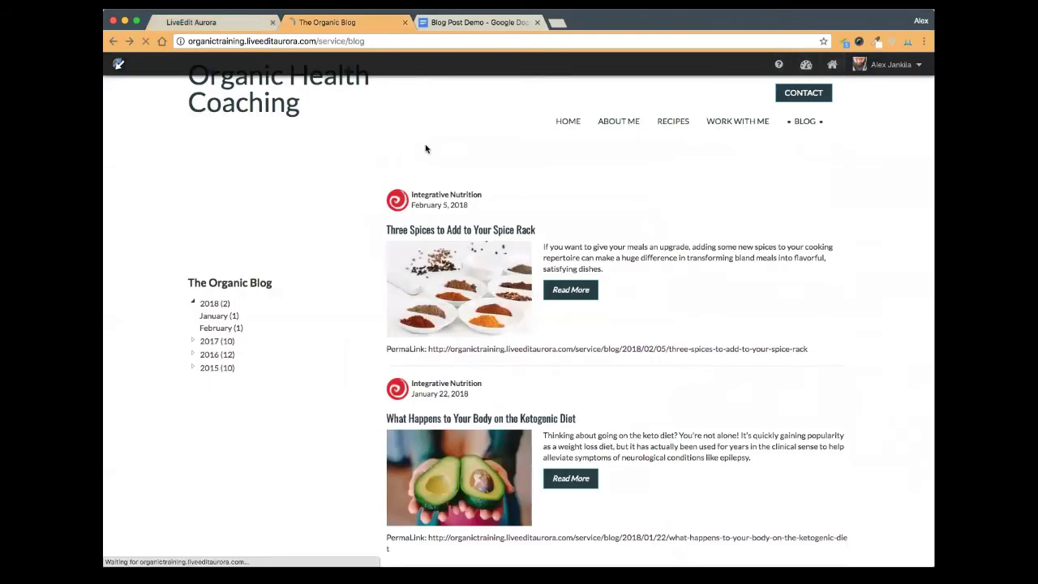
left_click(198, 65)
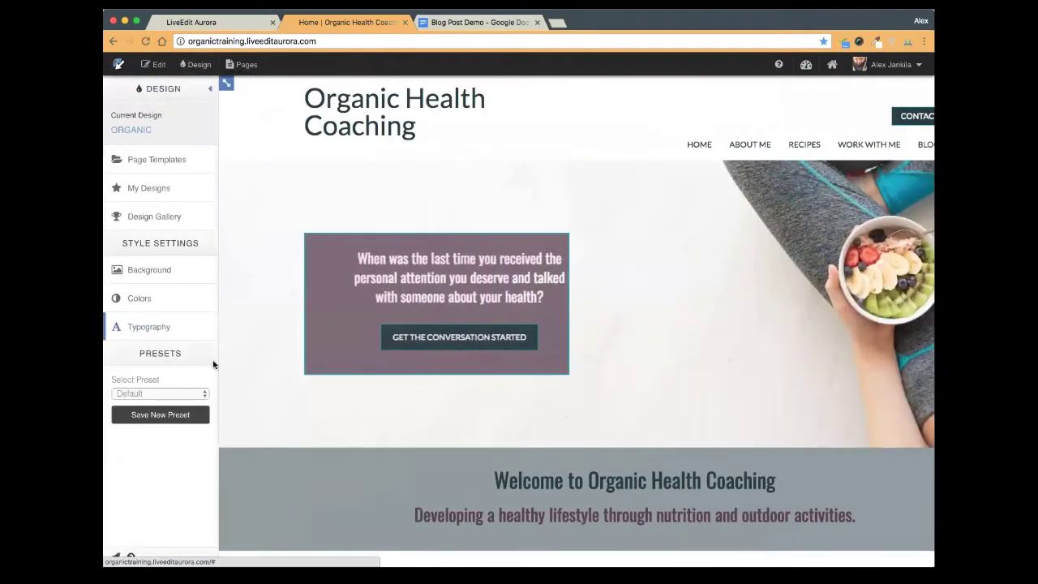
left_click(143, 328)
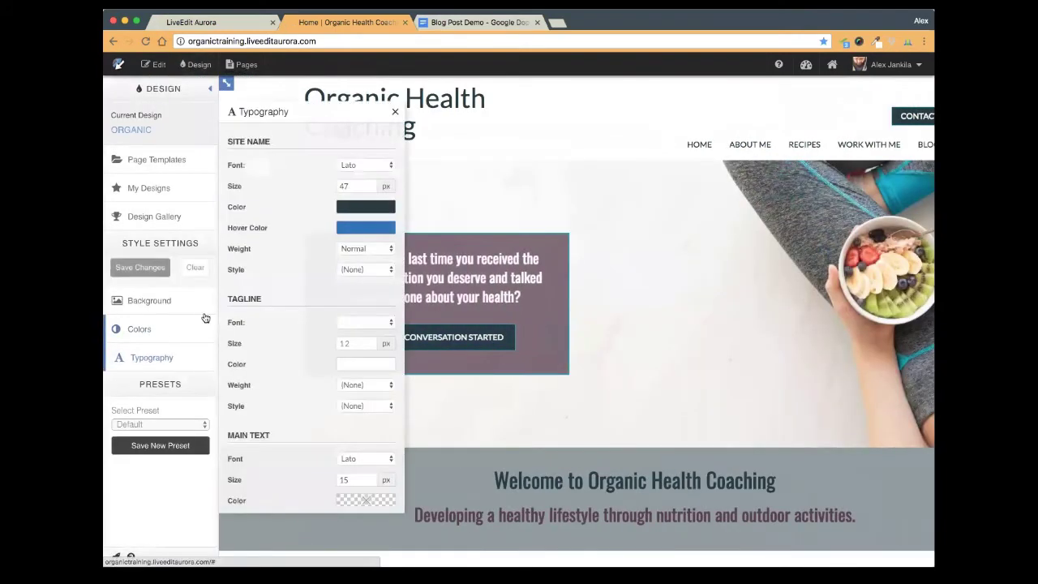
scroll(297, 369, "down", 5)
scroll(297, 364, "down", 5)
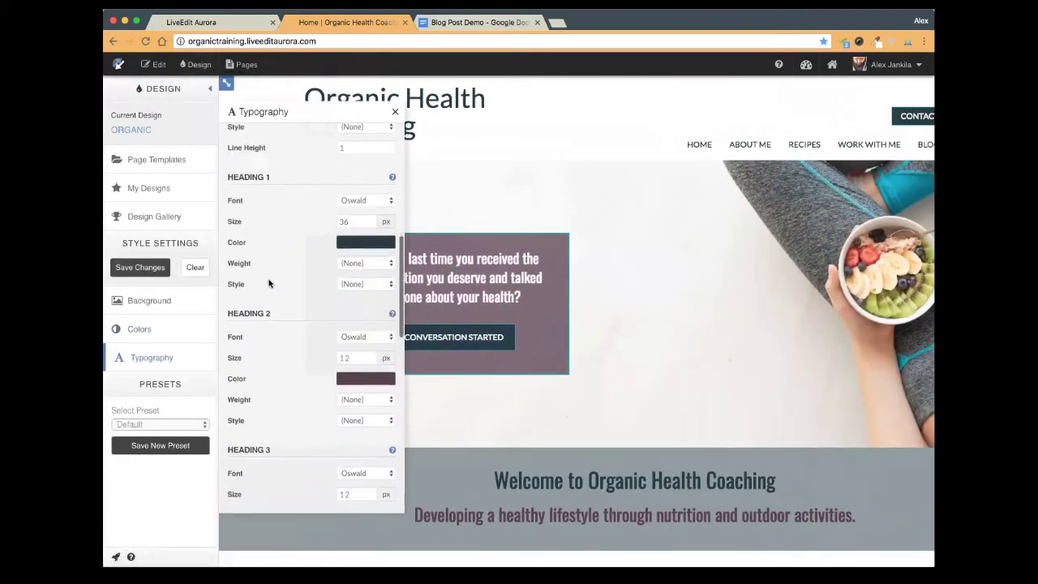
Check the formatting in the pasted post against the Blog Post Demo document, and return to the text post form
left_click(229, 23)
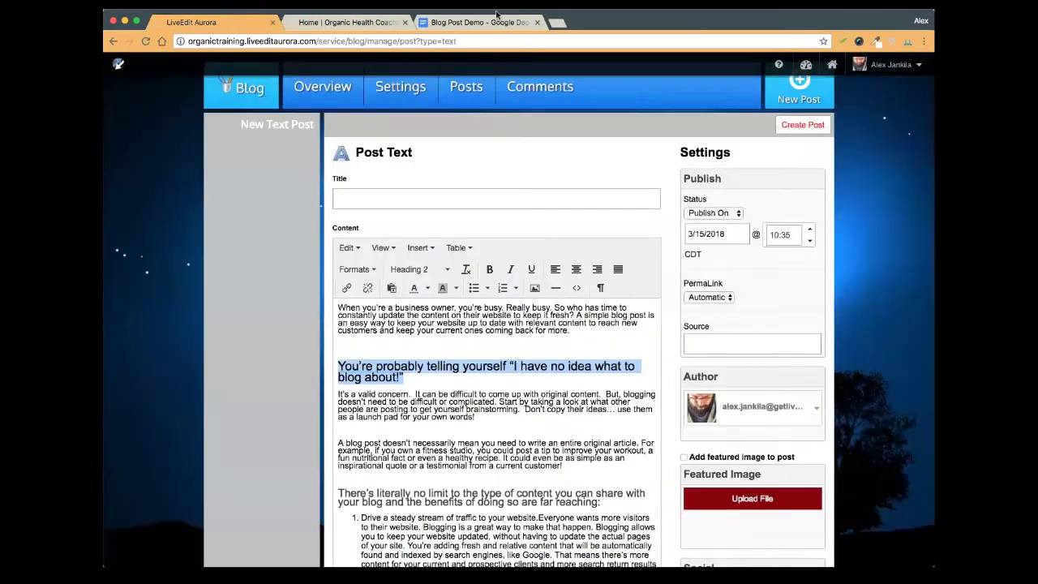
left_click(480, 22)
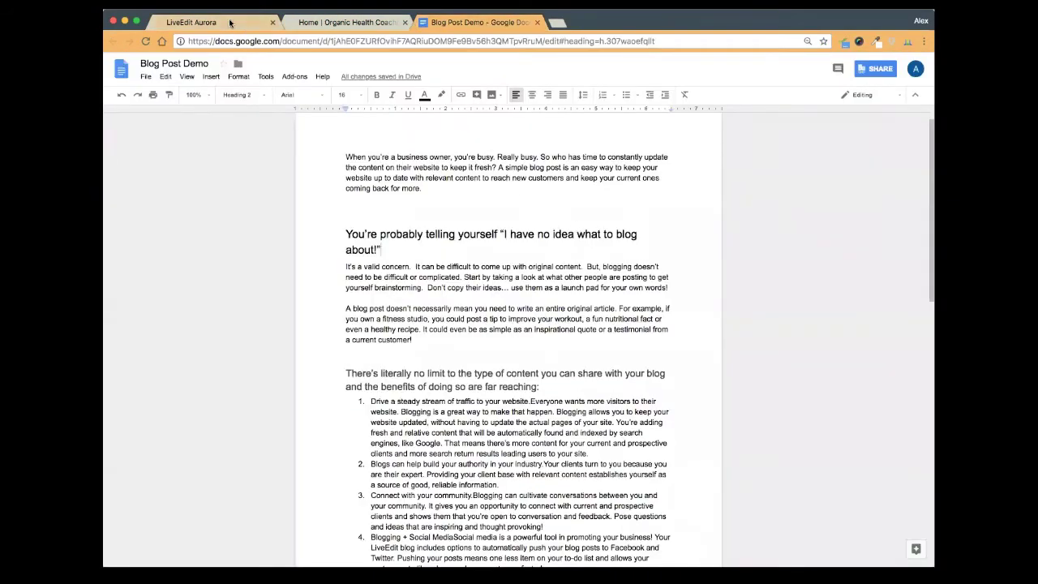
left_click(230, 23)
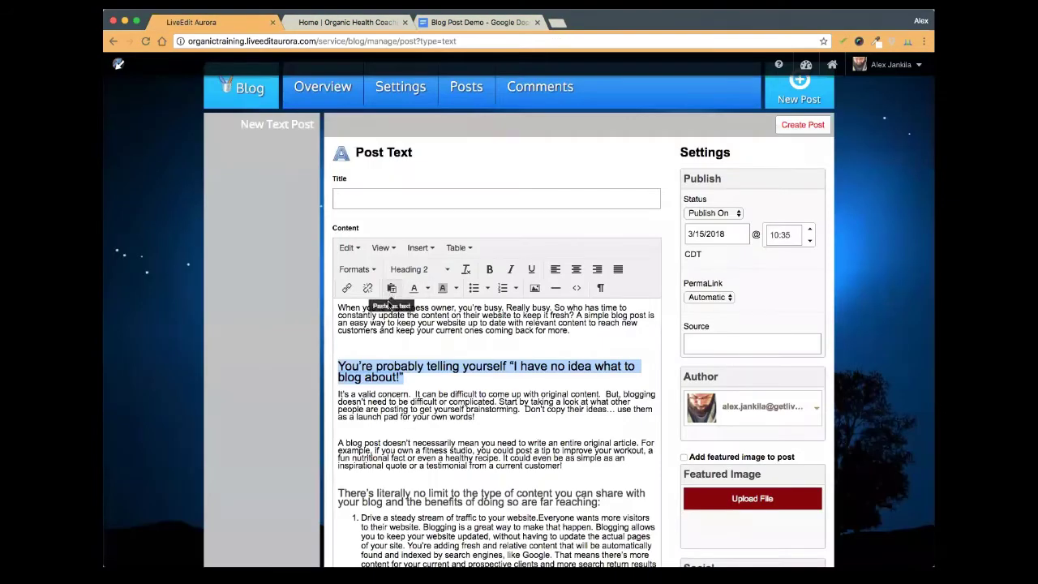
Review the pasted article in the Content editor and delete all of its text
left_click(478, 347)
scroll(479, 349, "down", 4)
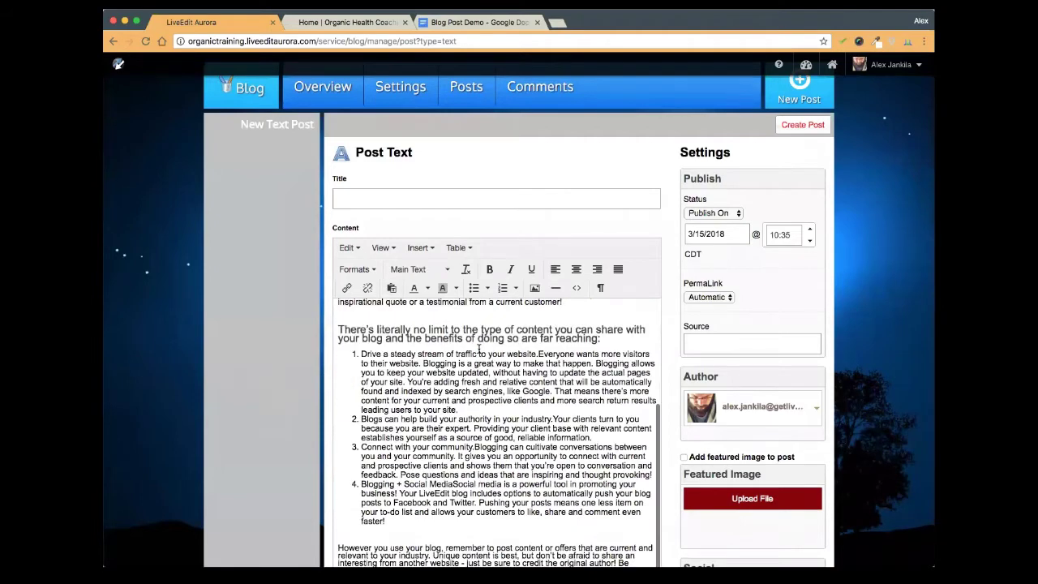
scroll(479, 348, "up", 4)
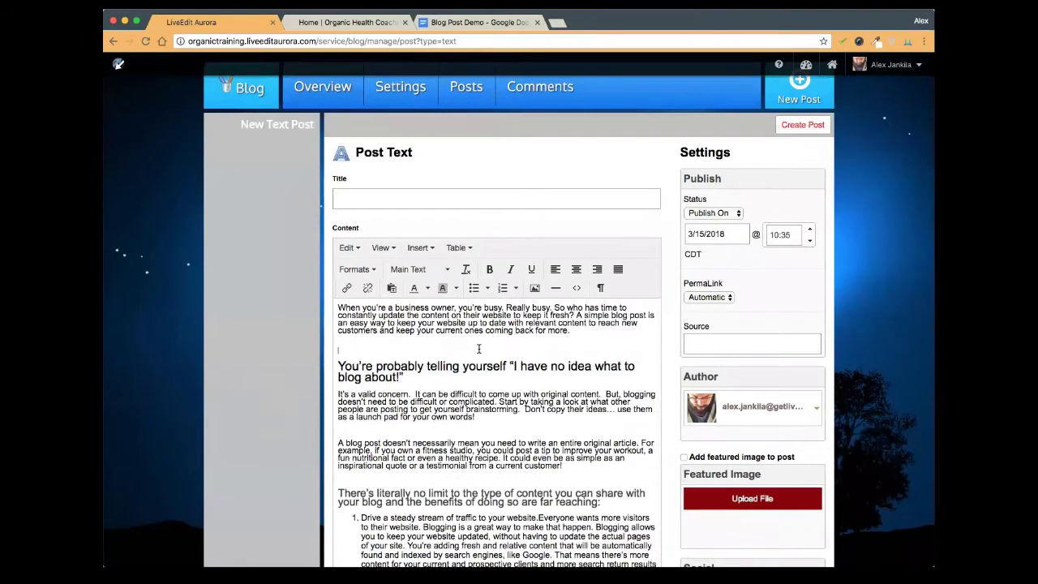
scroll(509, 382, "down", 10)
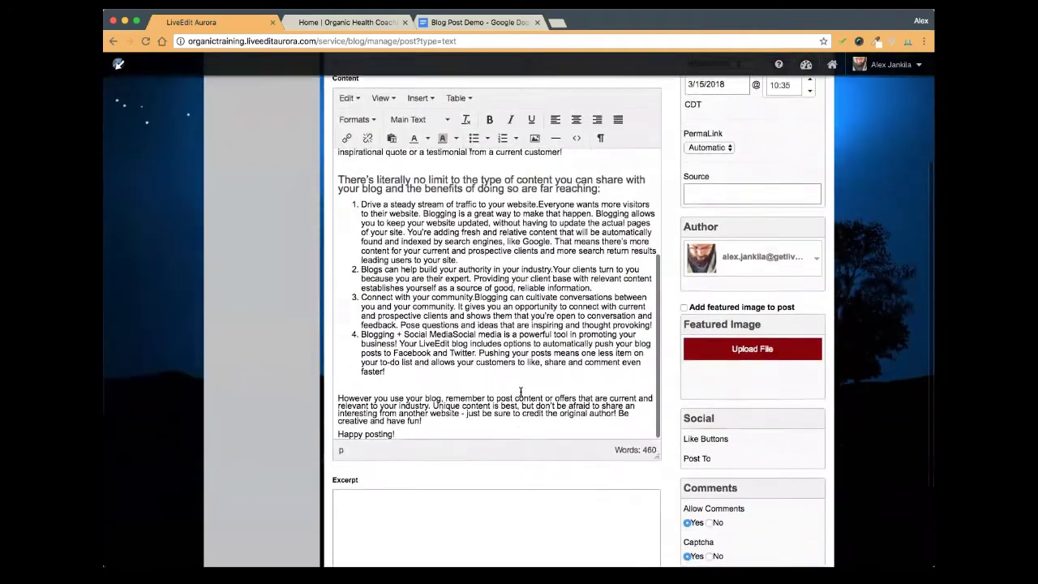
scroll(501, 355, "up", 1)
left_click_drag(411, 349, 322, 74)
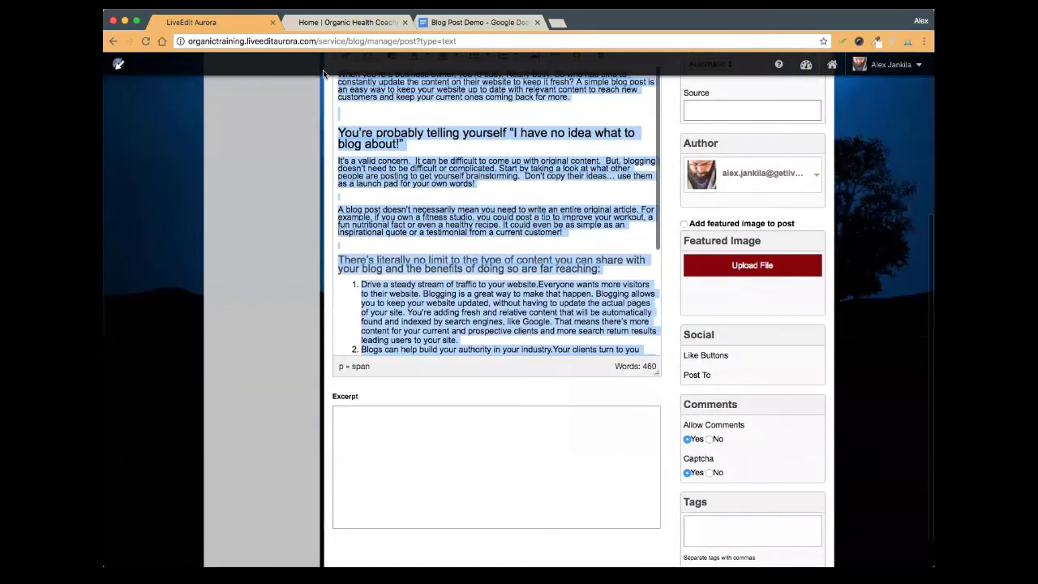
key("BackSpace")
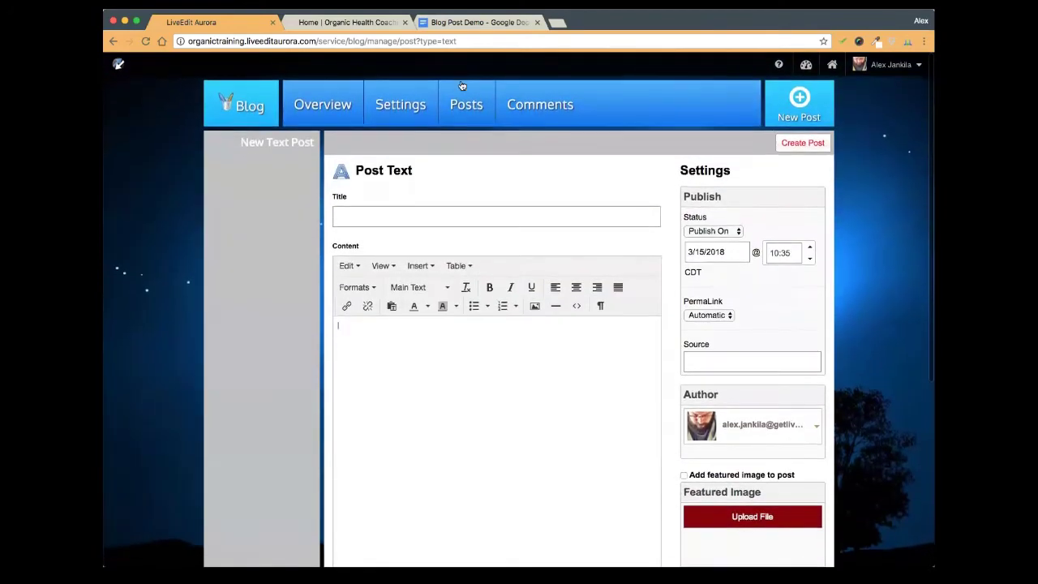
Turn on Paste as text and paste the copied article into the empty Content editor as plain text
left_click(391, 306)
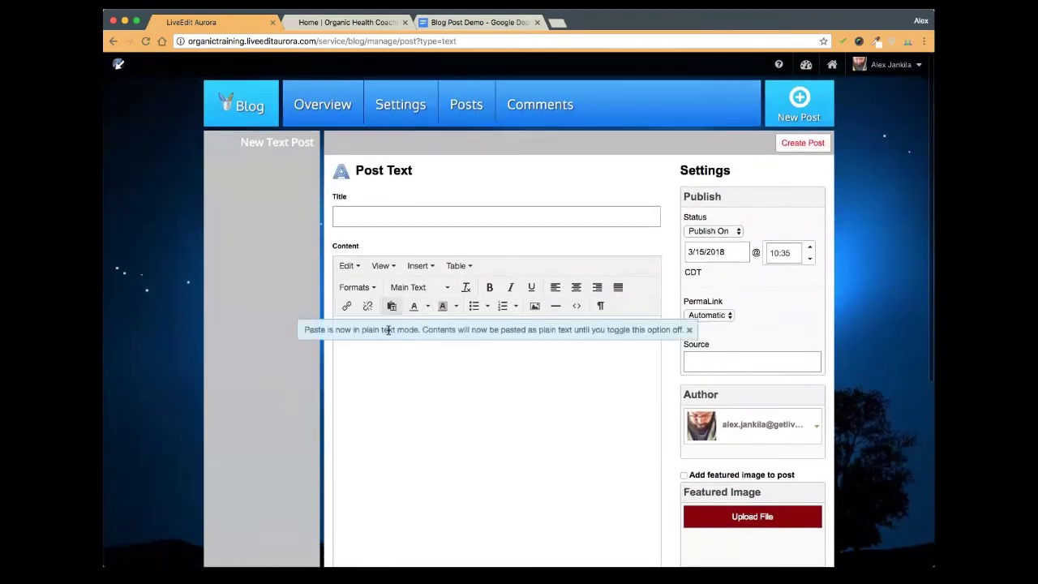
left_click(690, 330)
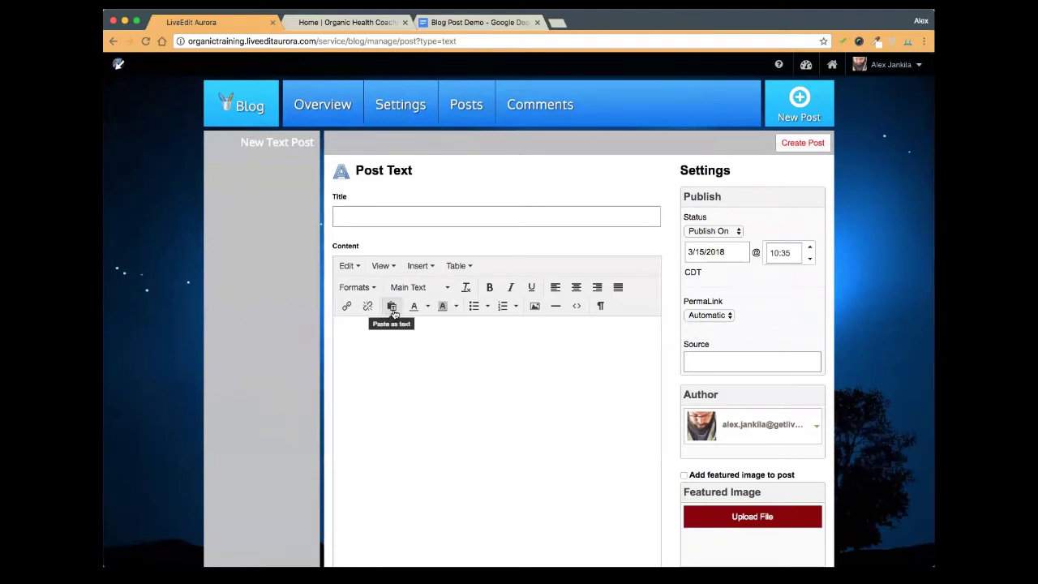
right_click(353, 325)
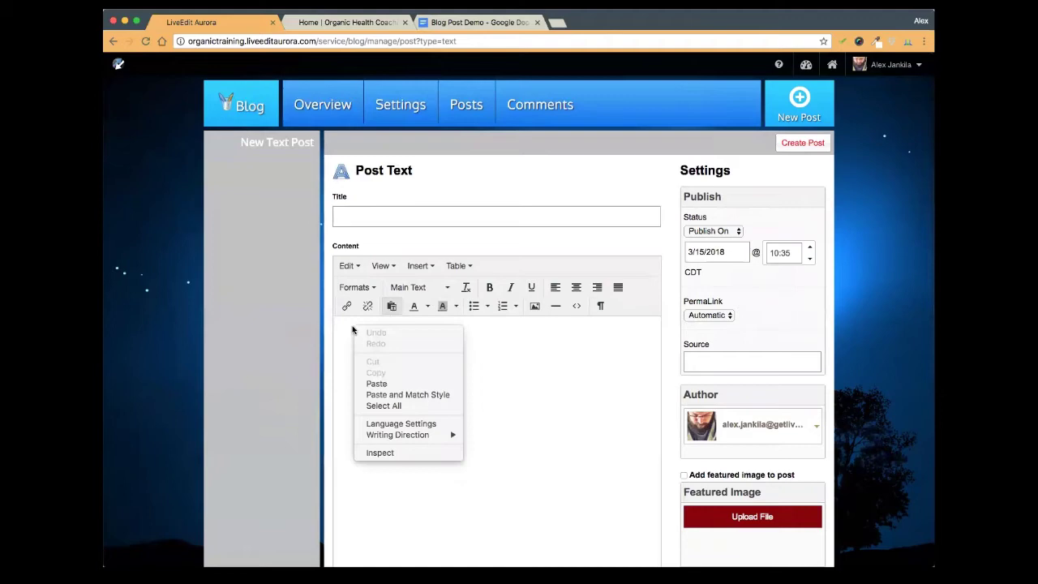
left_click(376, 384)
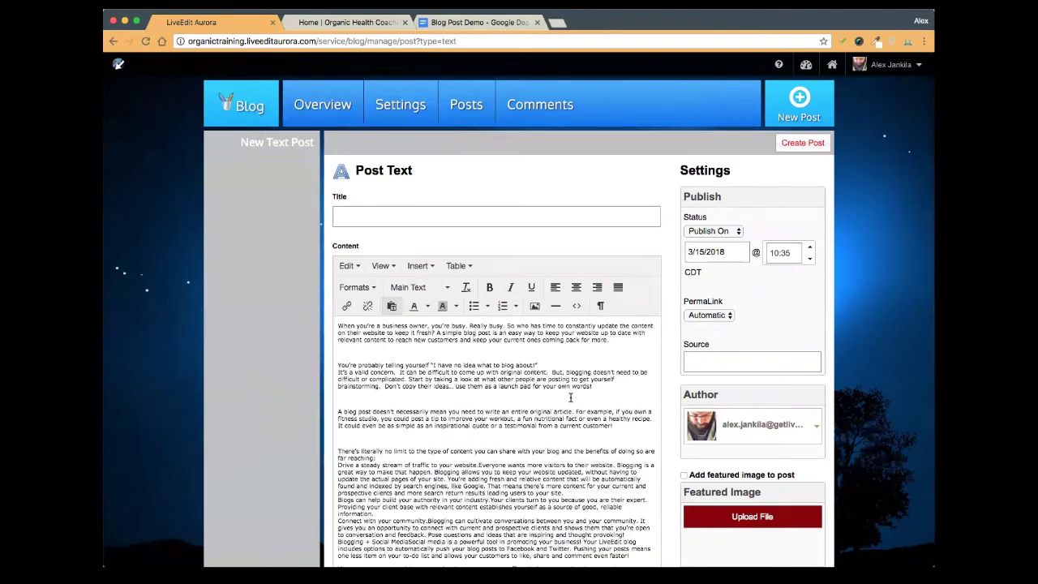
Compare the plain-text post with the Blog Post Demo document, checking how the "You're probably telling yourself" heading is formatted in each
scroll(601, 402, "down", 1)
left_click(478, 18)
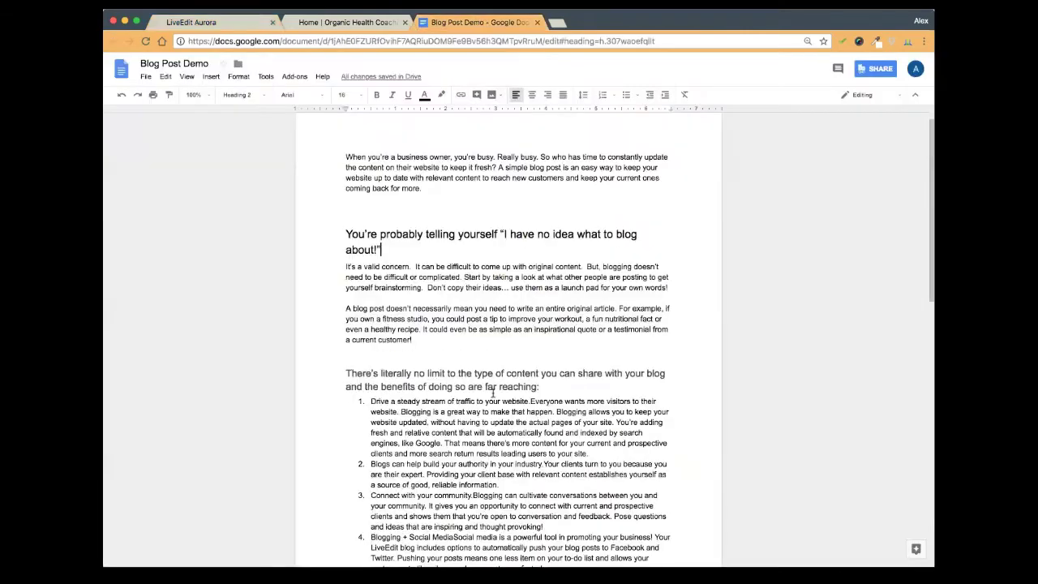
left_click_drag(386, 248, 331, 226)
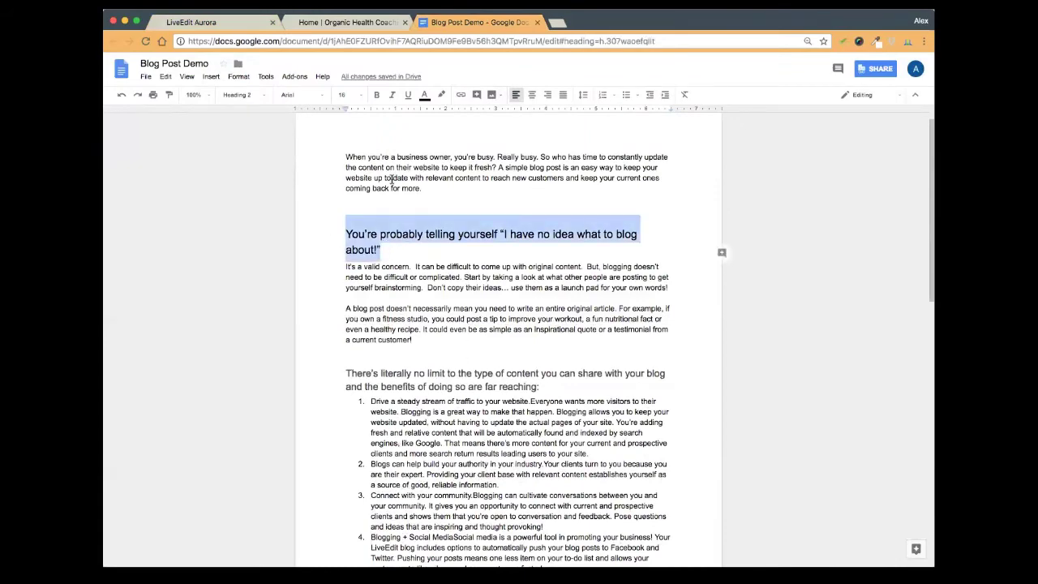
left_click(228, 24)
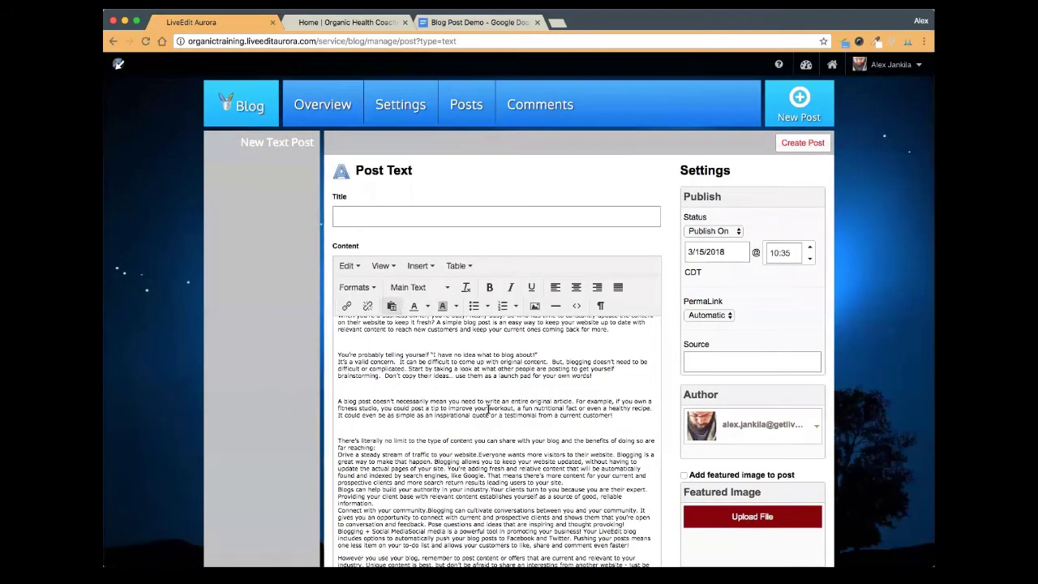
scroll(525, 387, "up", 1)
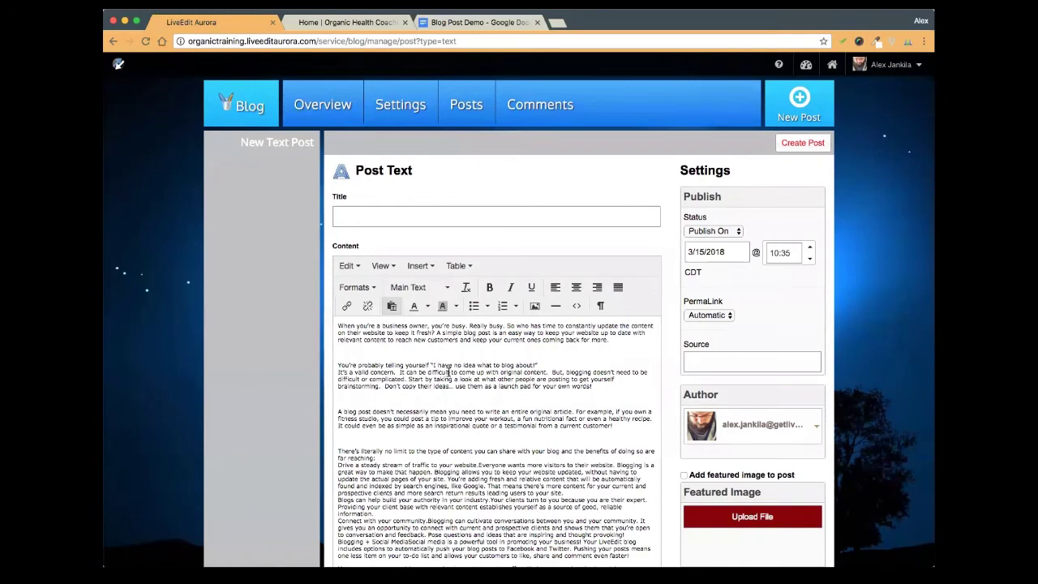
scroll(375, 357, "down", 1)
scroll(375, 357, "up", 1)
left_click(471, 23)
left_click(377, 246)
left_click_drag(382, 248, 347, 224)
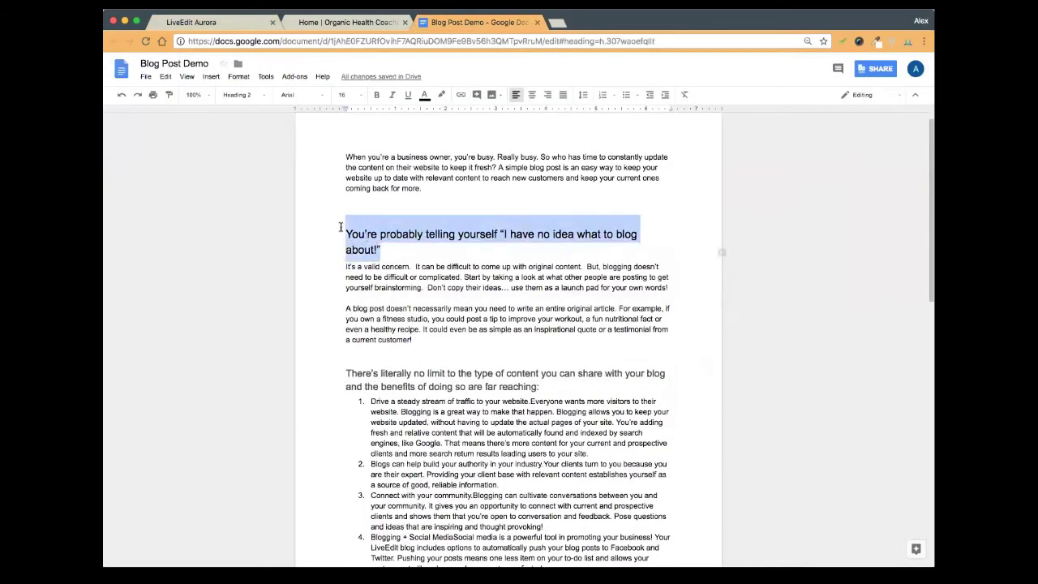
left_click(231, 23)
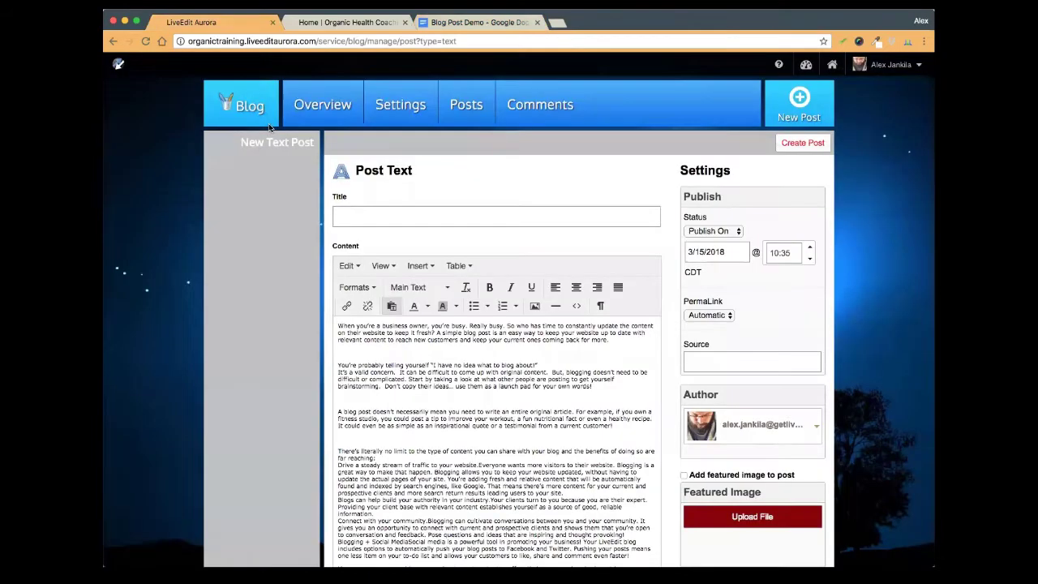
left_click(454, 23)
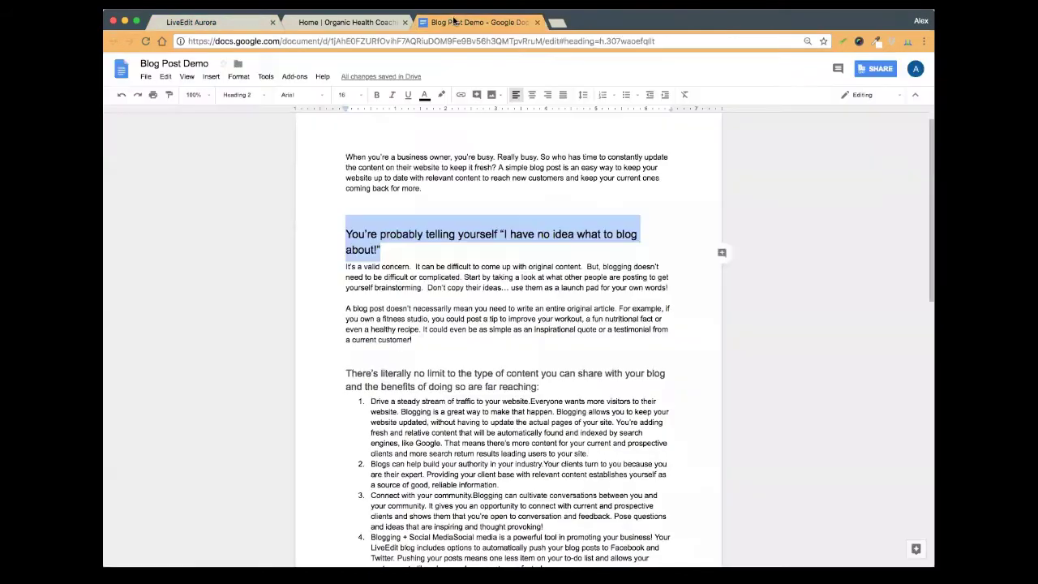
left_click(231, 22)
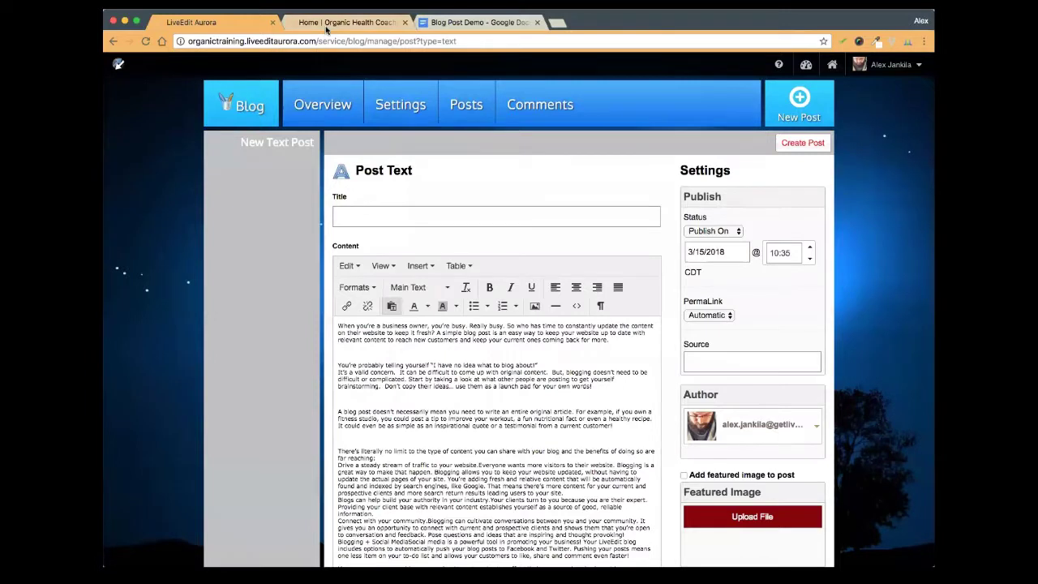
Try applying the Heading 2 style to the "You're probably telling yourself" line in the post content
left_click_drag(547, 363, 329, 366)
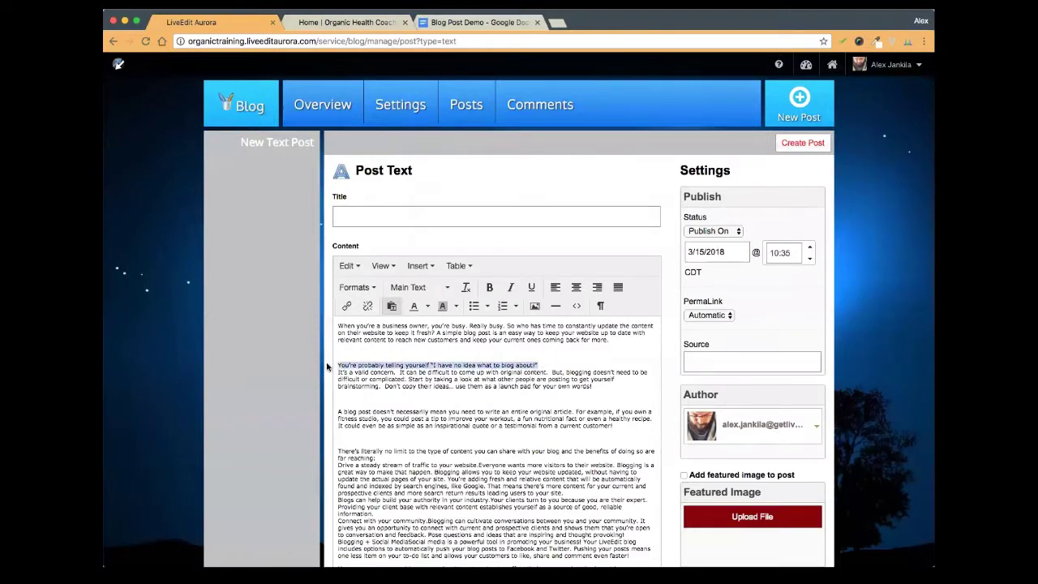
left_click_drag(556, 363, 329, 368)
left_click(392, 306)
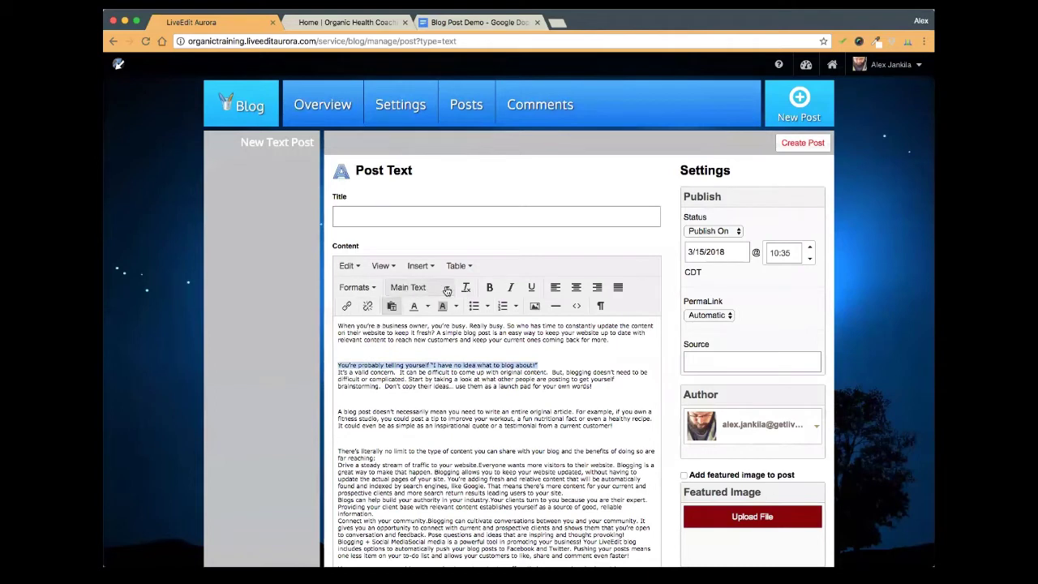
left_click(447, 290)
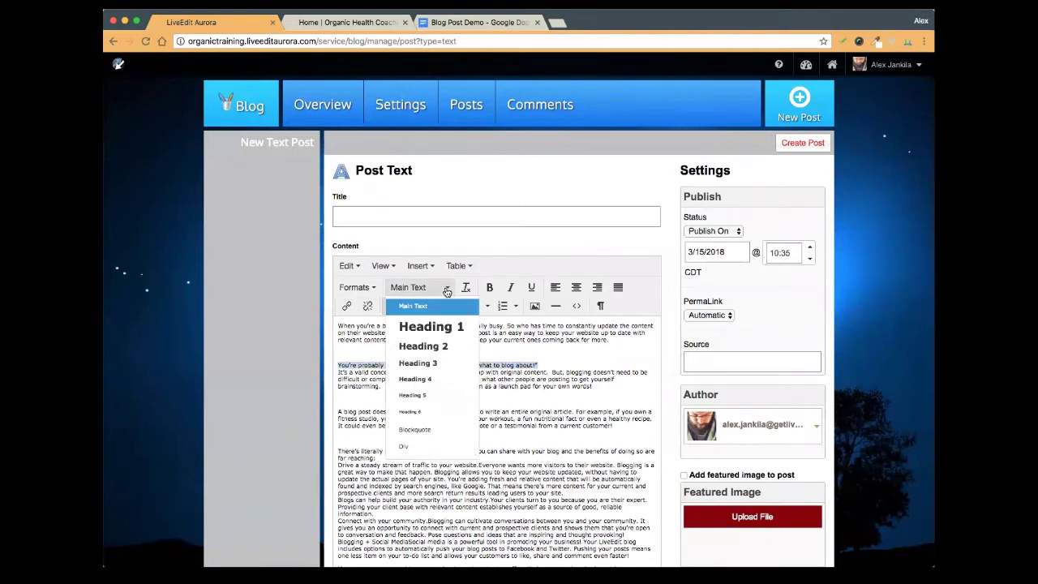
left_click(438, 348)
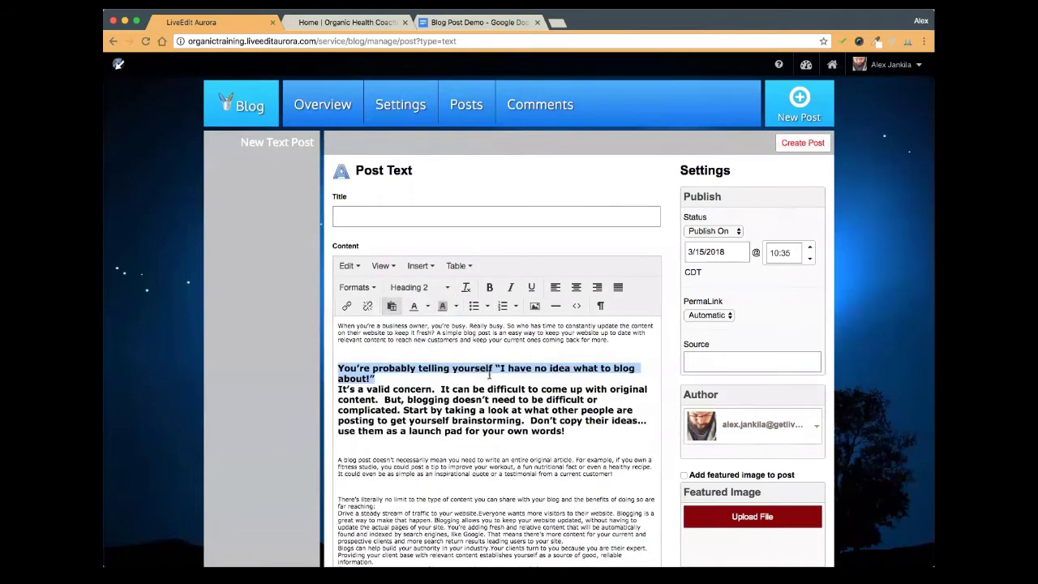
Insert a line break after the "You're probably telling yourself" line and set the "It's a valid concern" paragraph to Main Text
left_click(401, 376)
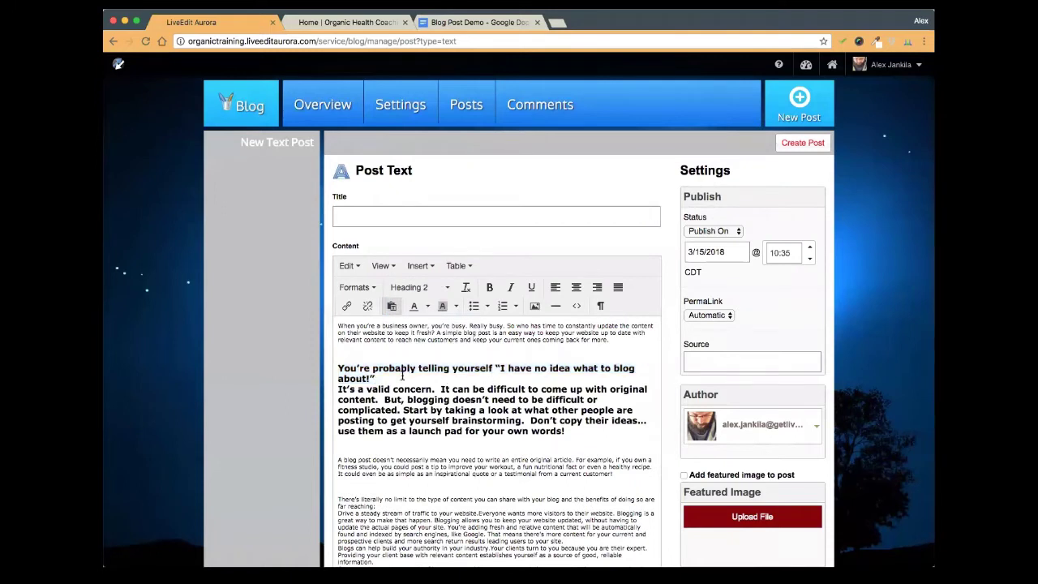
key("Return")
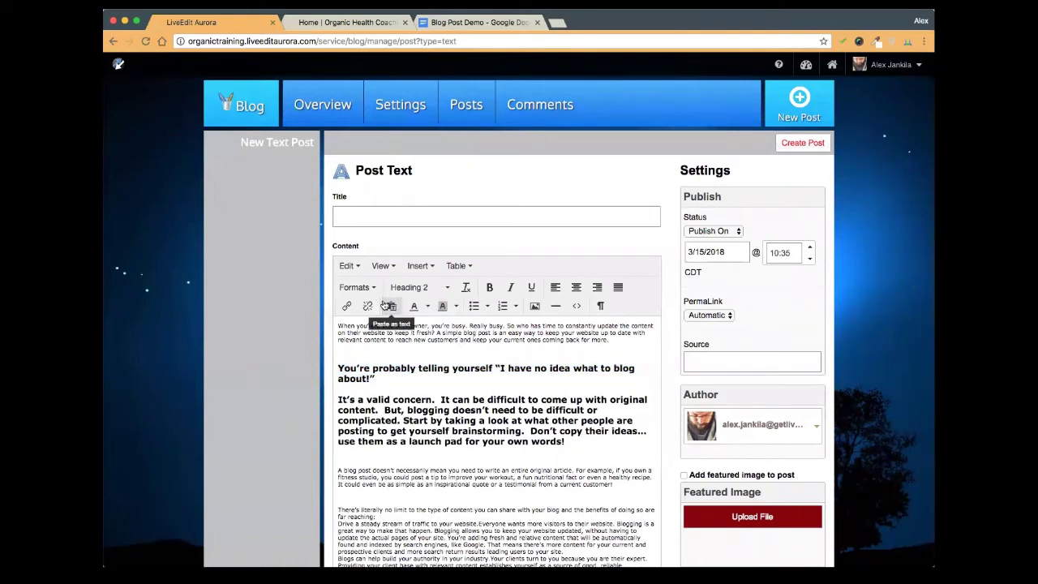
left_click_drag(568, 441, 338, 399)
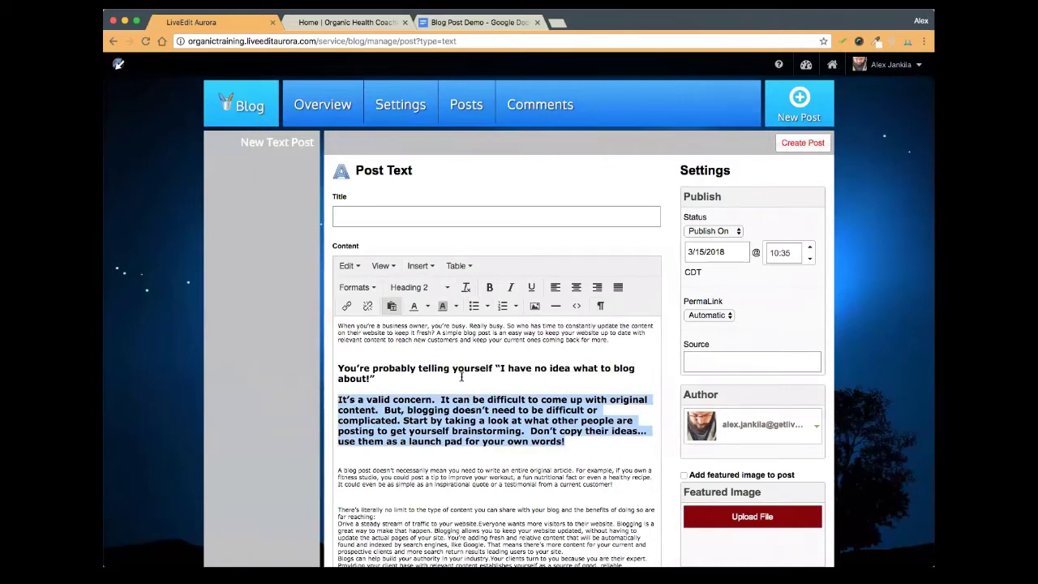
left_click(444, 289)
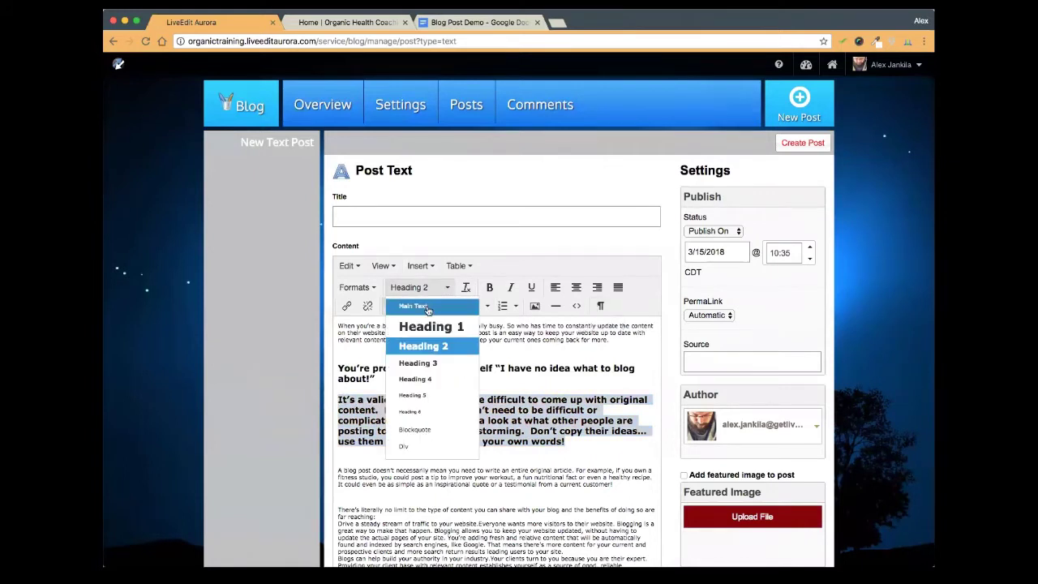
left_click(414, 306)
Reapply Heading 2 to the "You're probably telling yourself" line, and undo the style change
left_click_drag(548, 366, 328, 361)
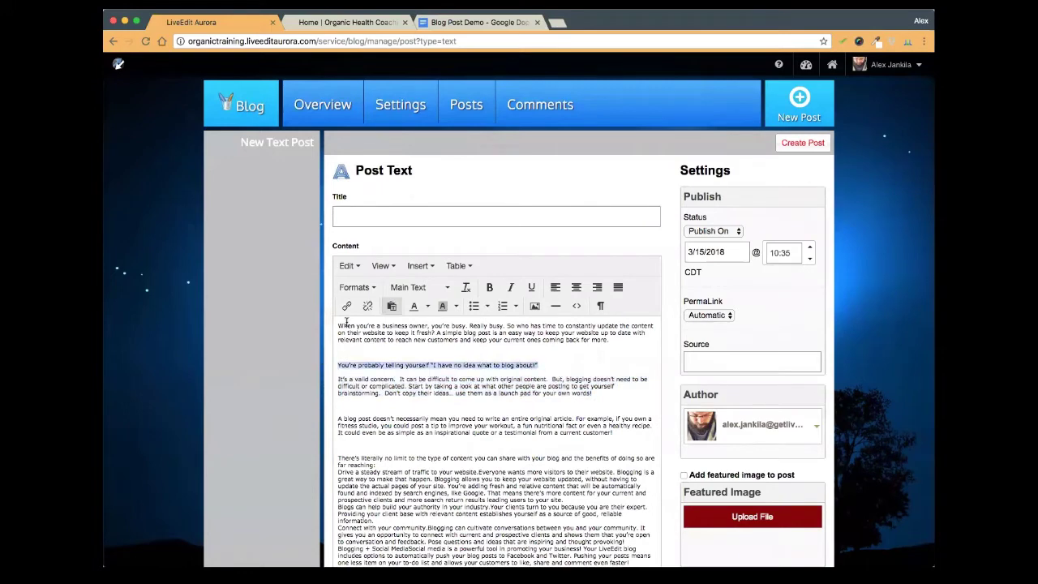
left_click(434, 288)
left_click(429, 345)
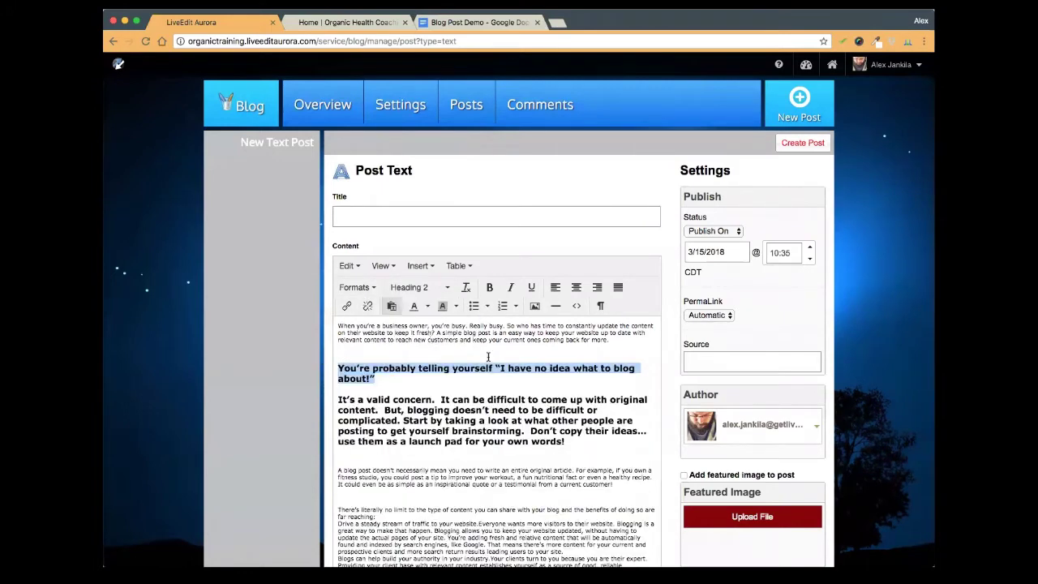
left_click(347, 265)
left_click(357, 284)
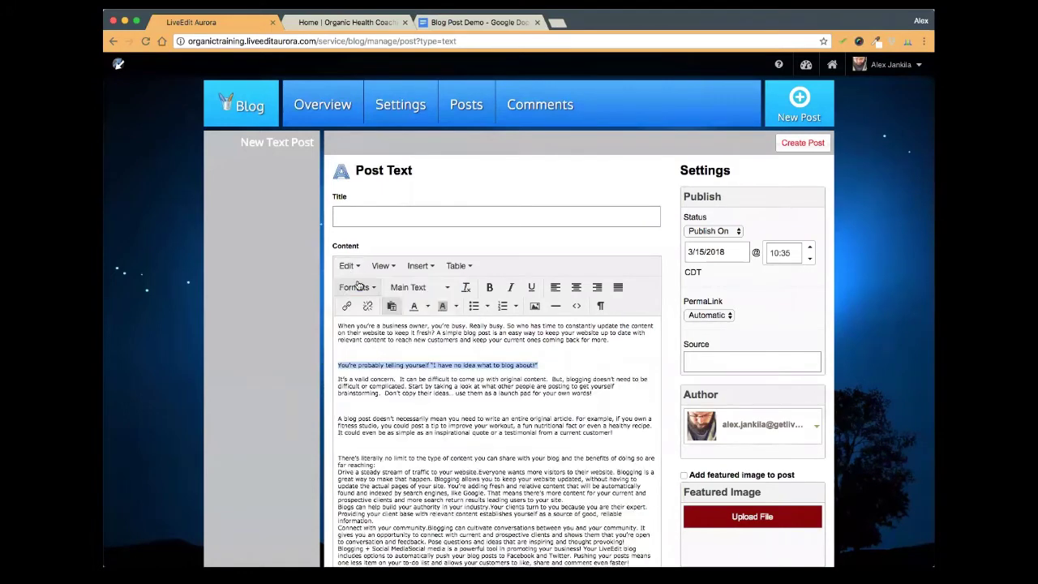
left_click(392, 381)
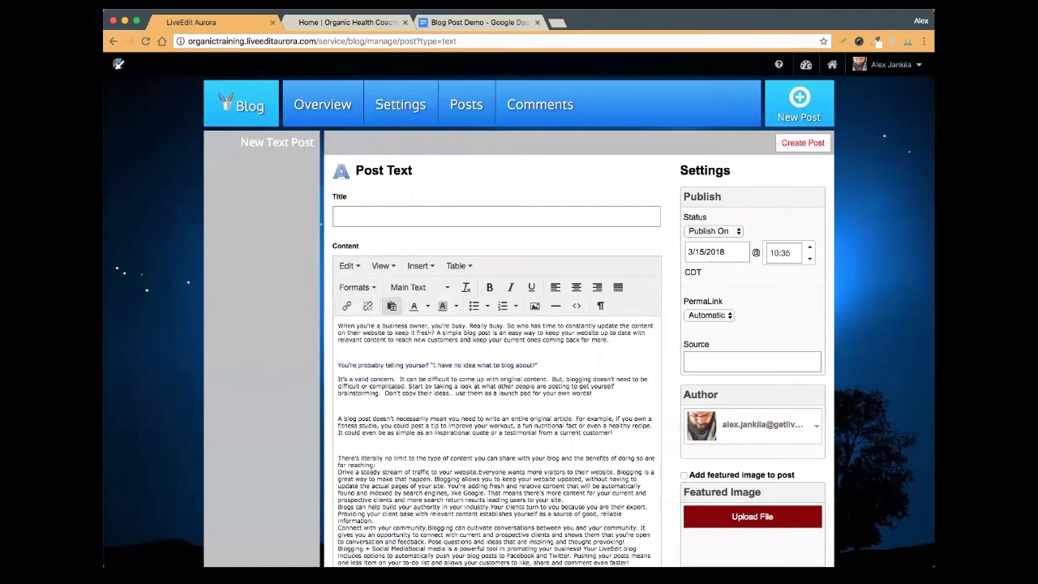
Remove the breaks after the "You're probably telling yourself" line and start "It's a valid concern" directly on the next line
left_click(536, 365)
key("Delete")
key("Delete")
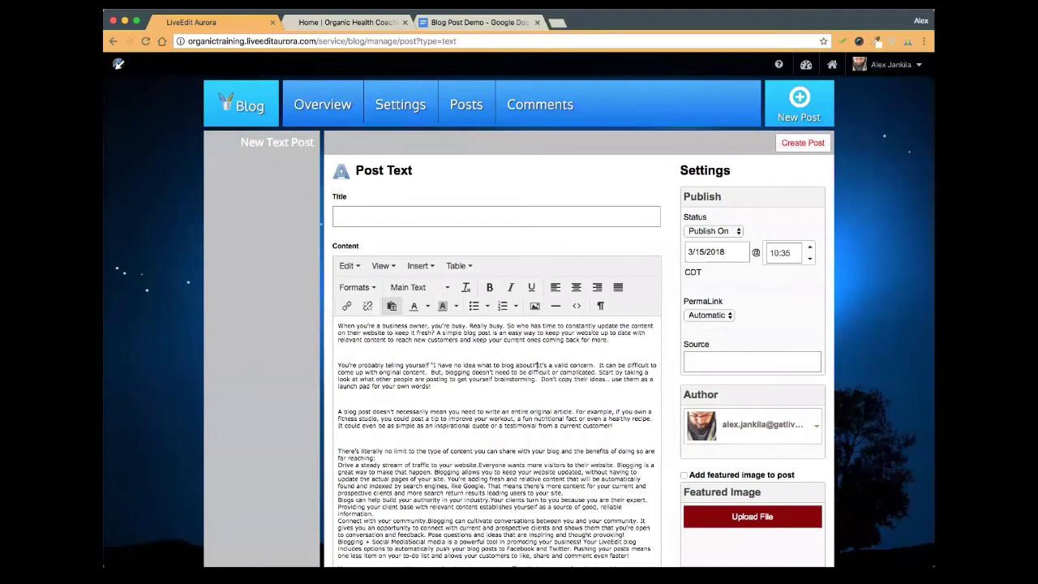
key("Return")
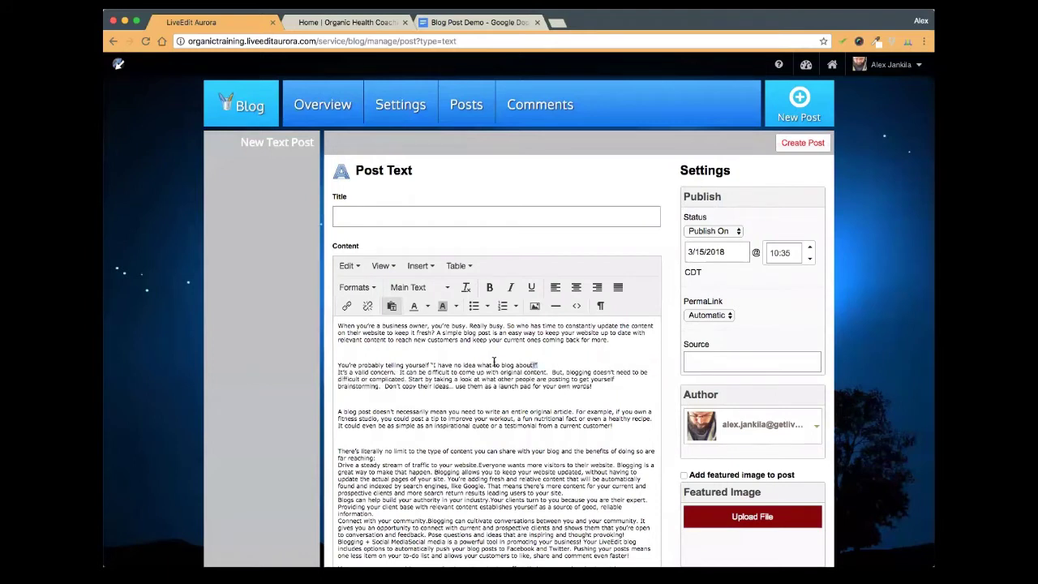
Try Heading 2 on the "You're probably telling yourself" line with the paragraph directly beneath it, and undo it
left_click_drag(537, 365, 332, 368)
left_click(426, 290)
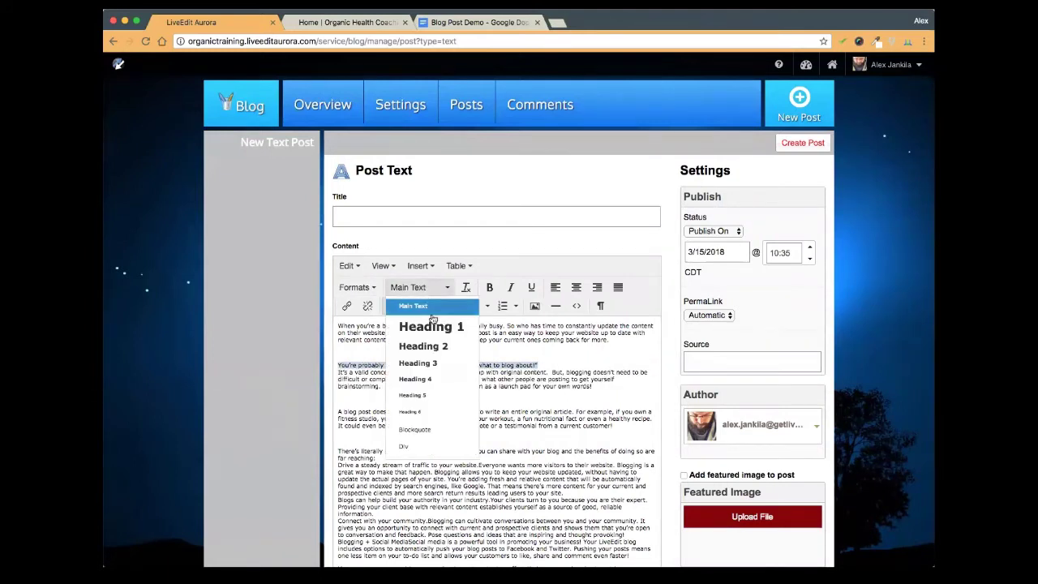
left_click(441, 345)
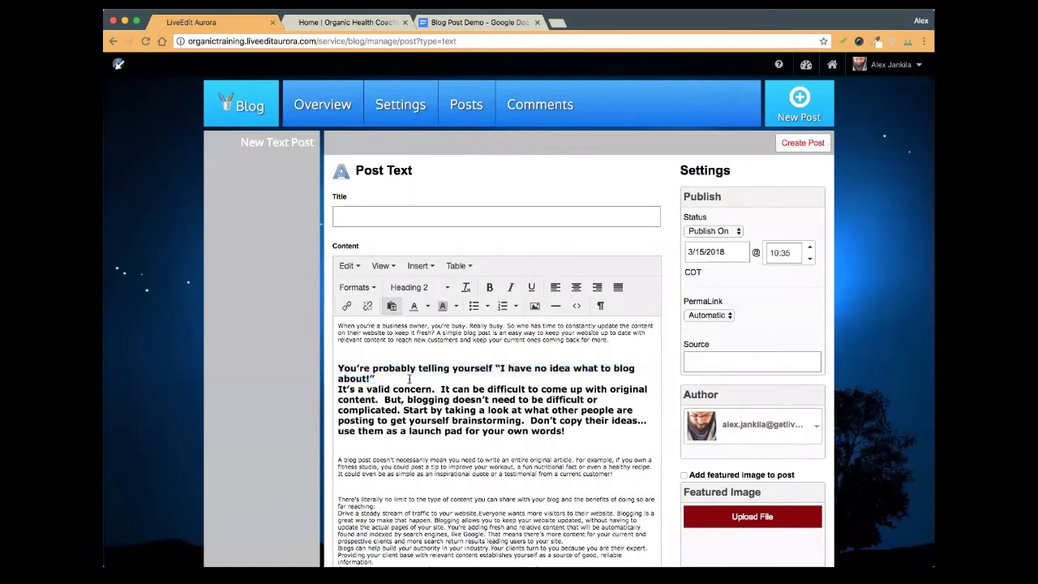
left_click(346, 265)
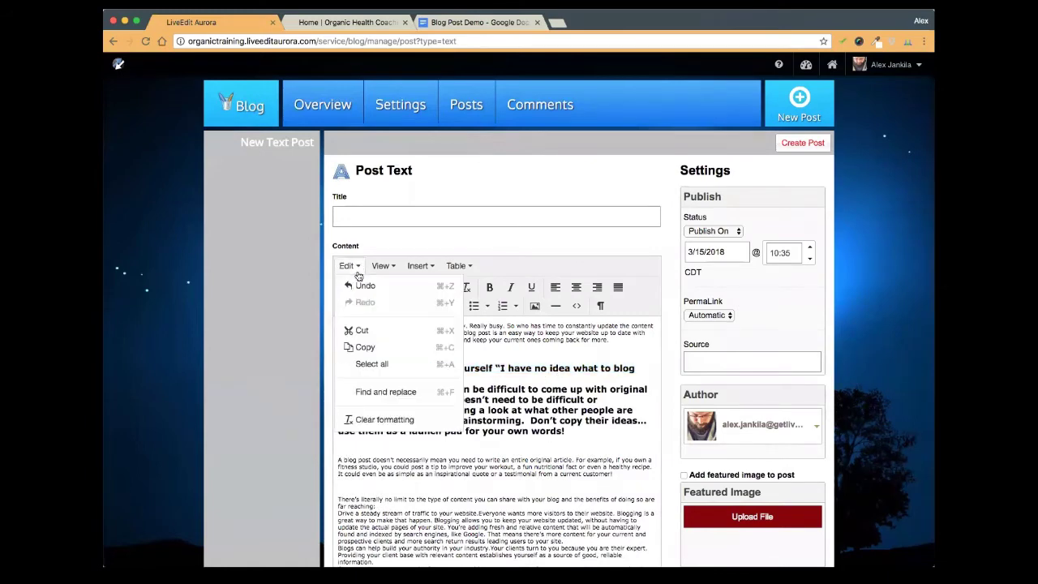
left_click(358, 281)
Separate the "You're probably telling yourself" line from the paragraph below with a new line, and make the line bold
left_click(555, 369)
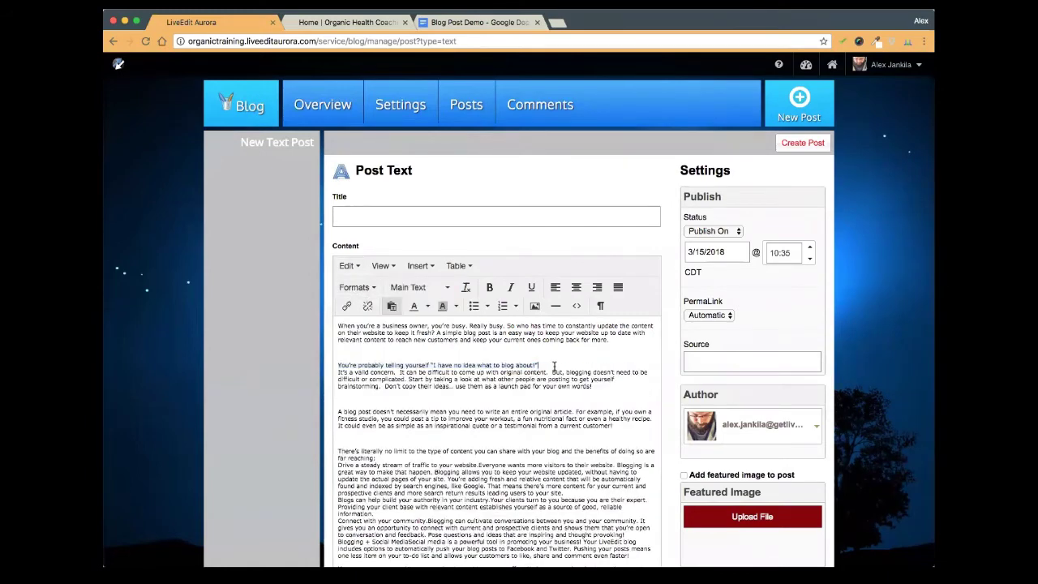
key("Return")
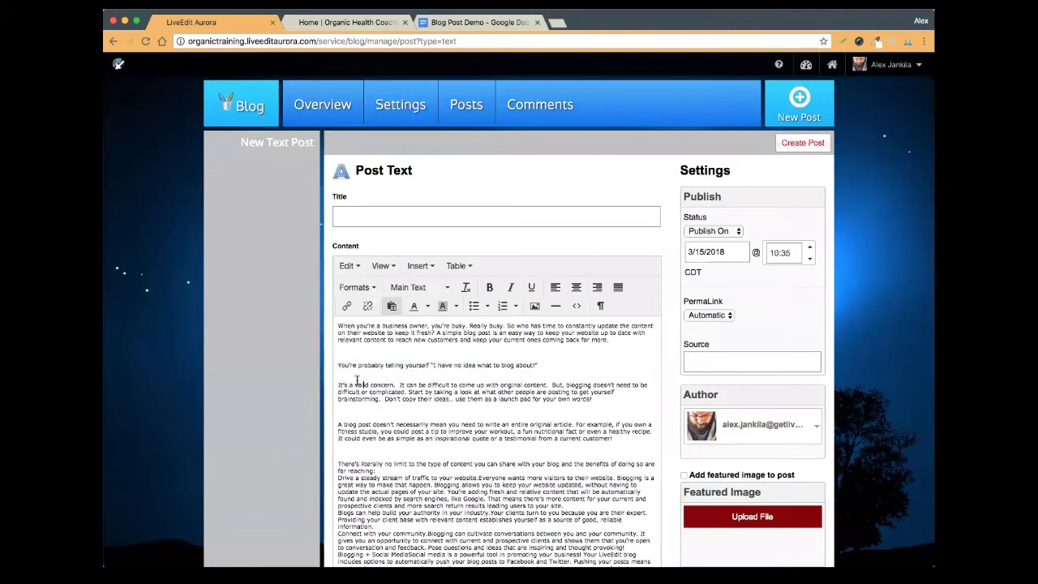
left_click_drag(544, 366, 302, 367)
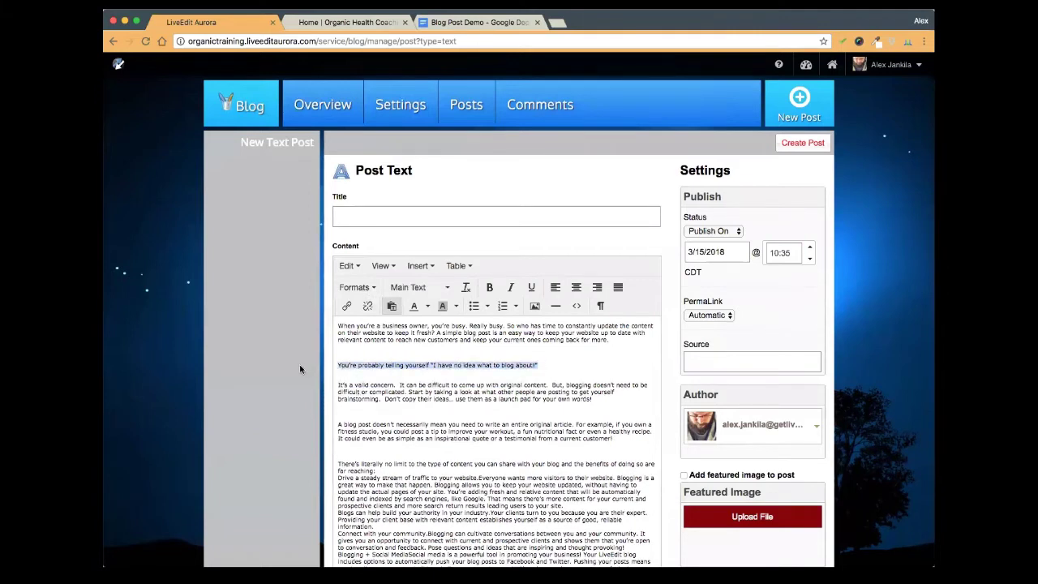
left_click(447, 288)
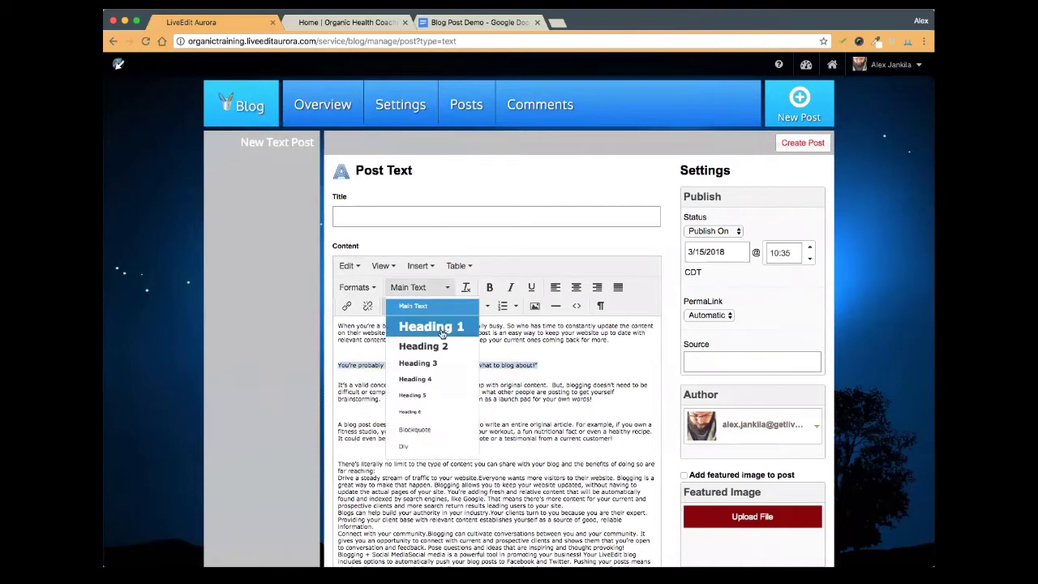
left_click(489, 288)
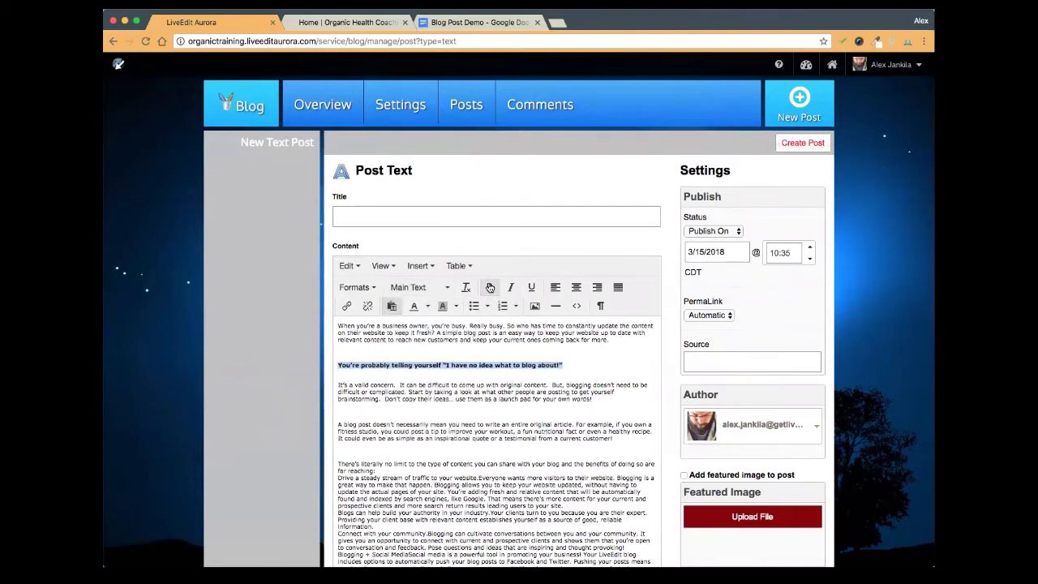
Open the font formatting options for the bold "You're probably telling yourself" line
left_click(371, 288)
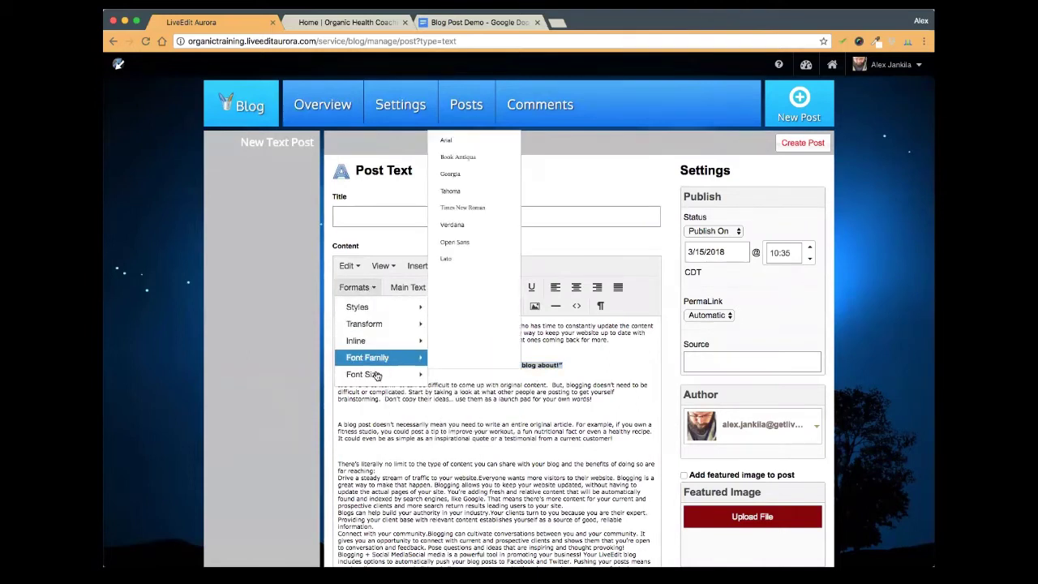
Enlarge the font size of the bold heading "You're probably telling yourself 'I have no idea what to blog about!'"
mouse_move(425, 374)
left_click(456, 324)
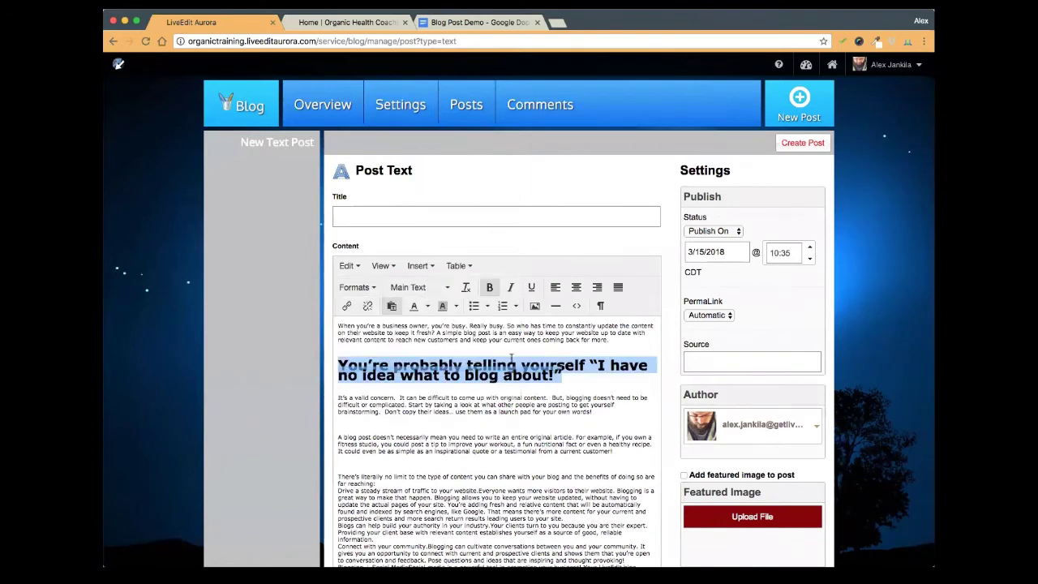
left_click(582, 387)
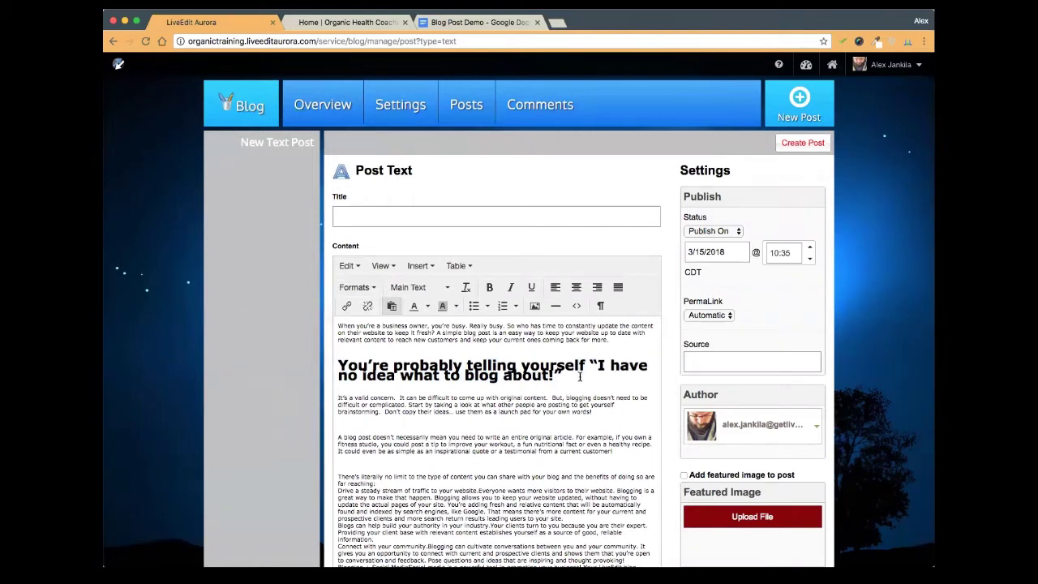
scroll(579, 375, "down", 1)
left_click_drag(575, 357, 321, 344)
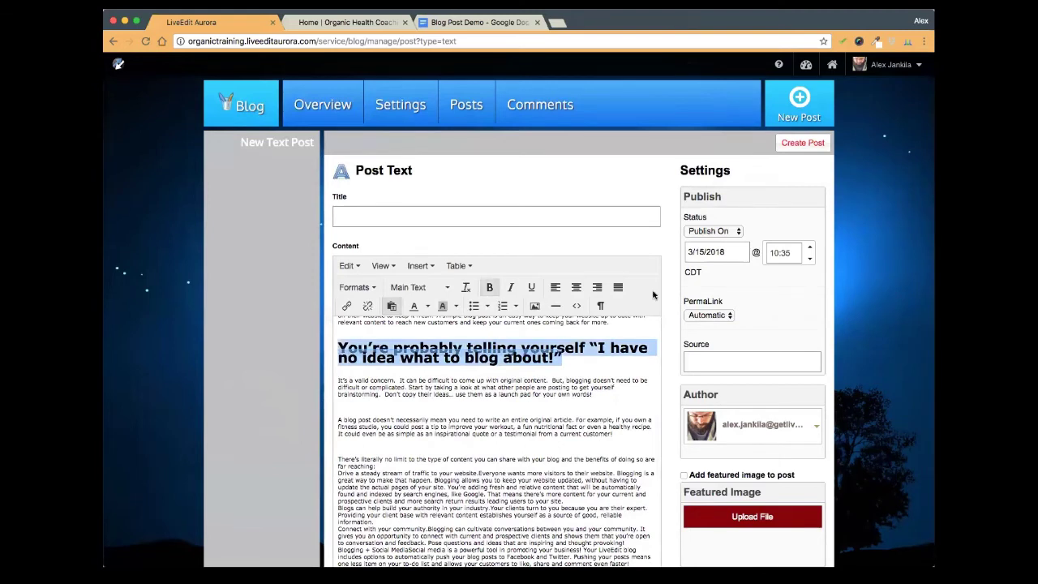
scroll(613, 361, "up", 1)
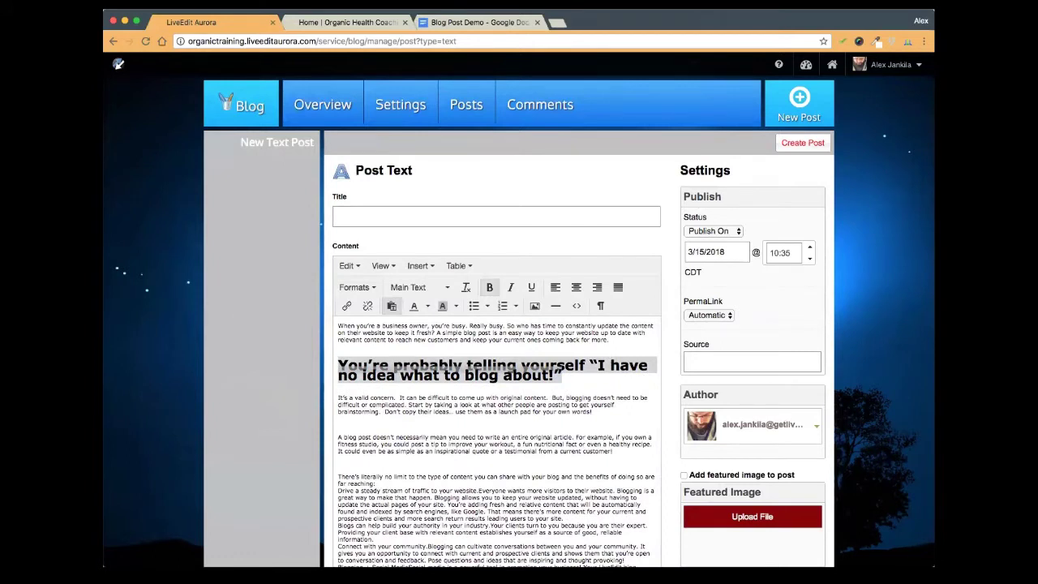
Set the post's publish status to Draft and title it "MY FIRST BLOG POST"
left_click(720, 233)
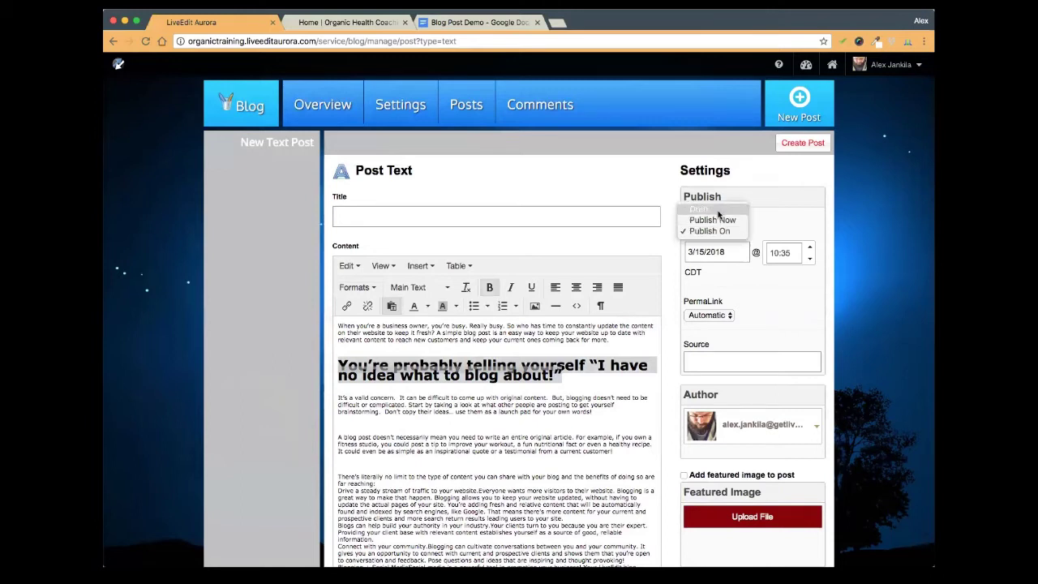
left_click(718, 210)
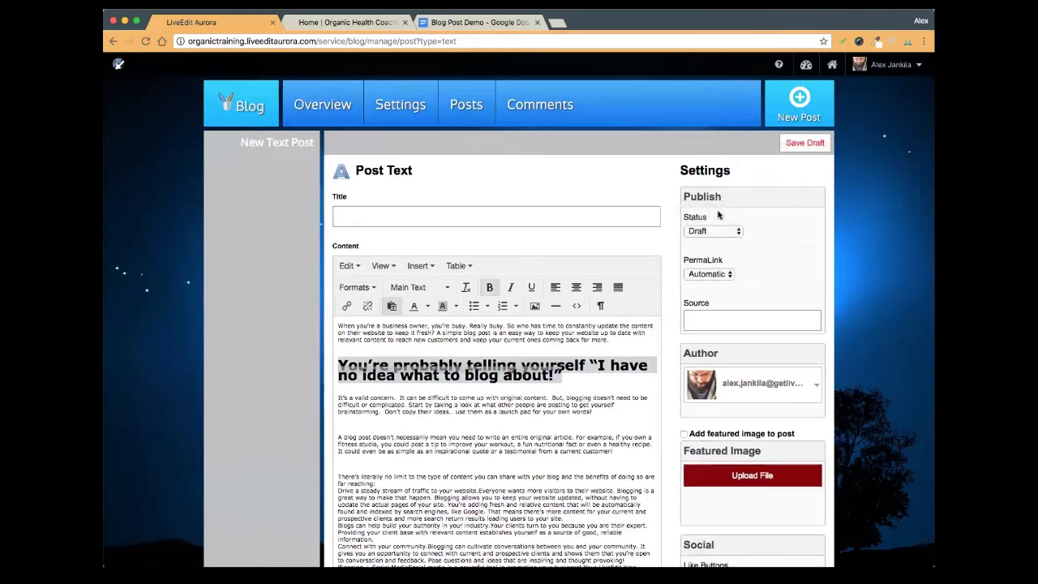
left_click(468, 221)
type("TEST")
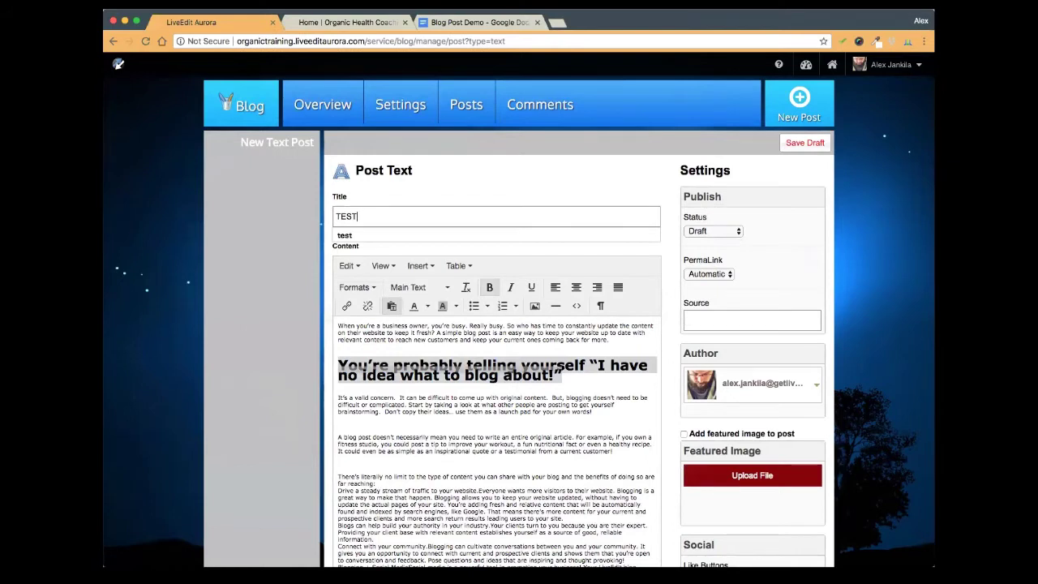
key("BackSpace")
type("M")
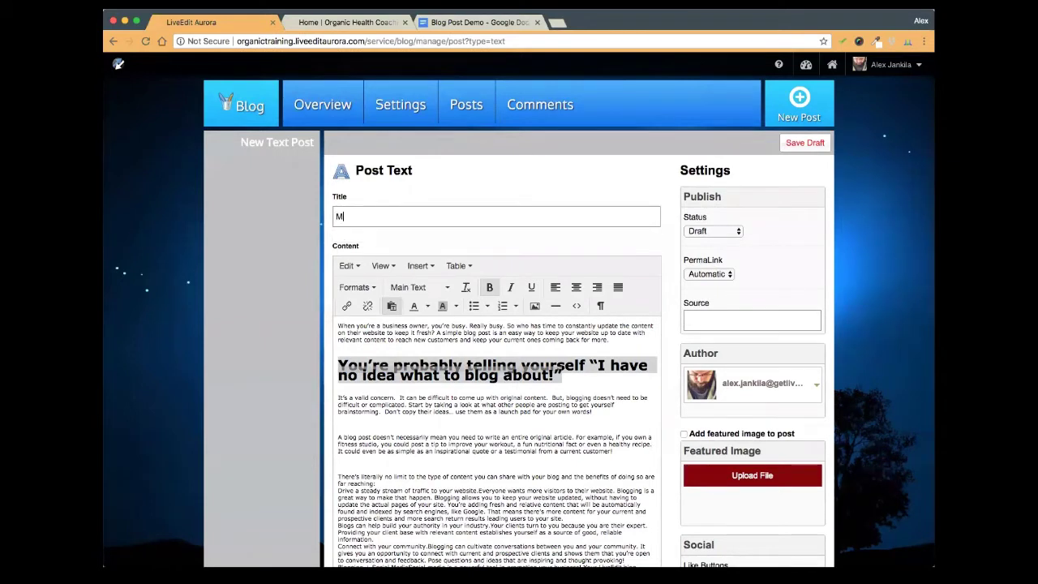
type("Y FIRST BLOG POST")
Save the draft and view MY FIRST BLOG POST from the list of draft posts
left_click(813, 146)
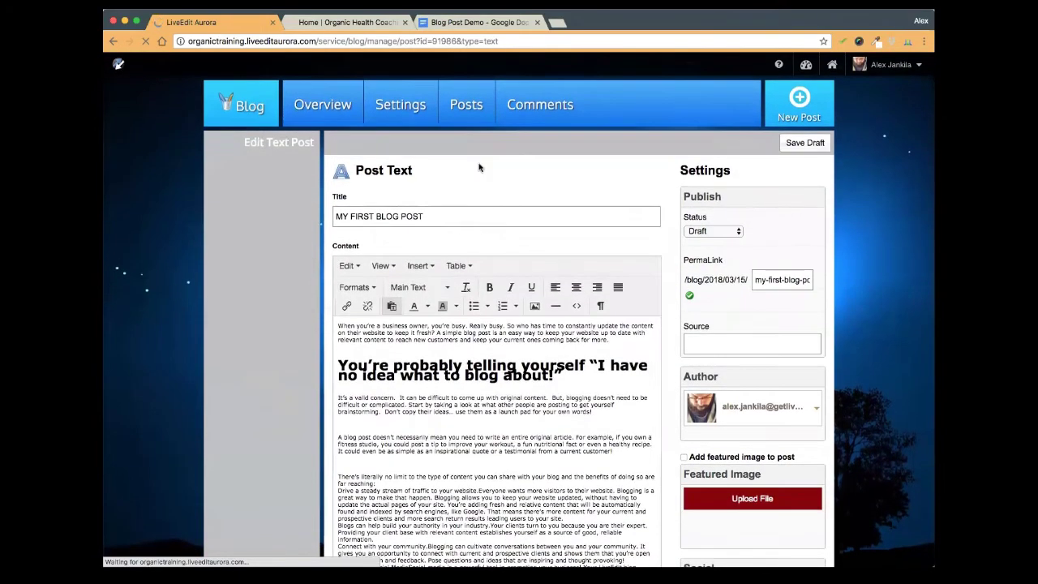
left_click(470, 110)
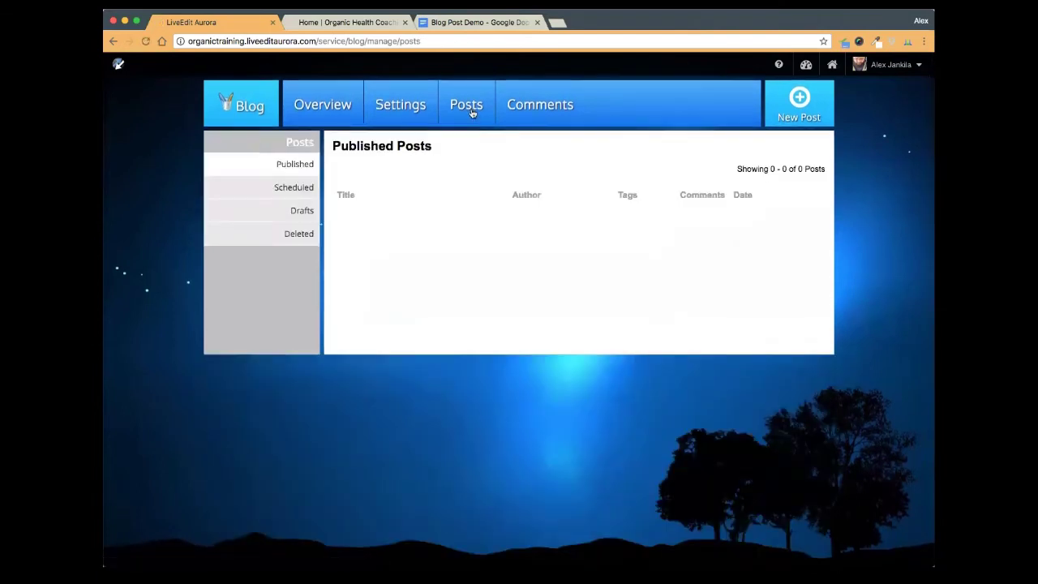
left_click(304, 210)
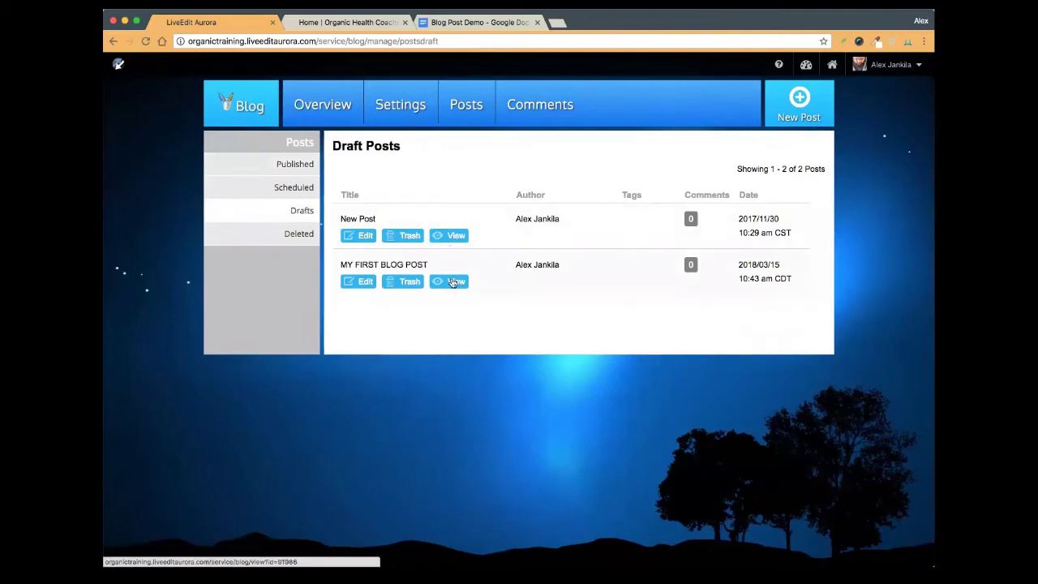
left_click(452, 284)
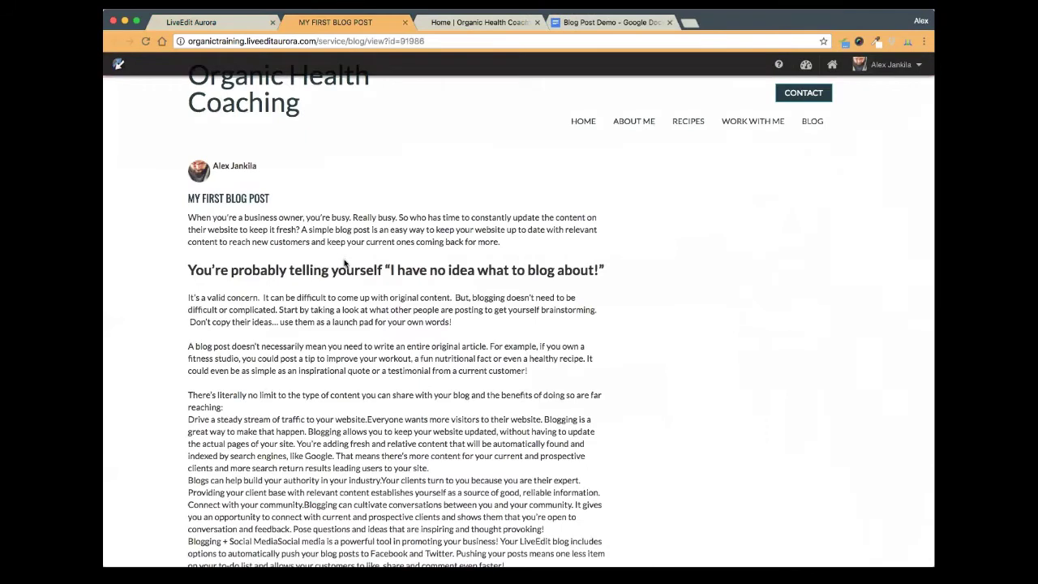
left_click_drag(182, 270, 188, 309)
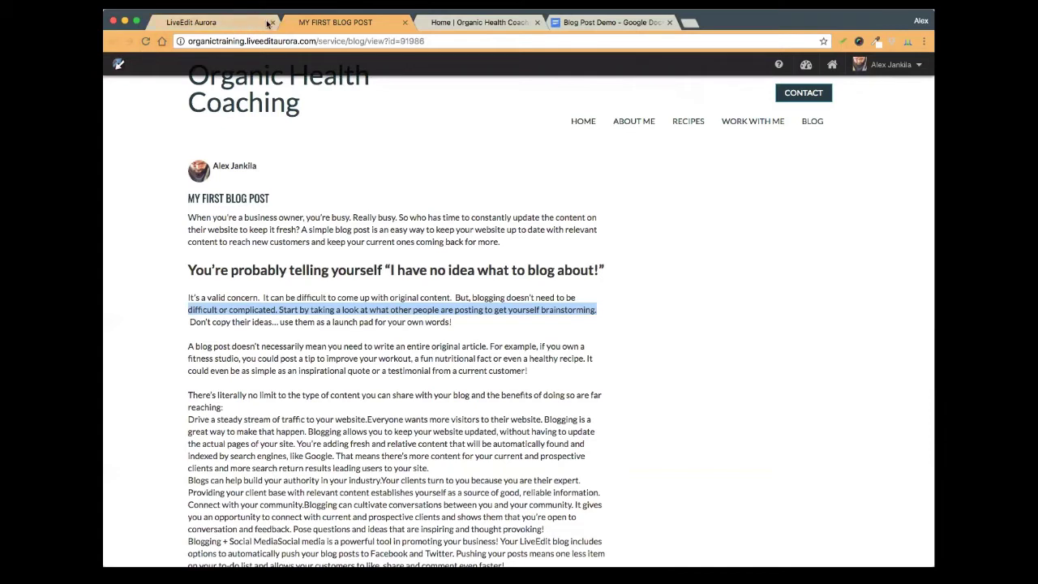
Return to the draft posts list and reopen MY FIRST BLOG POST for editing
left_click(216, 25)
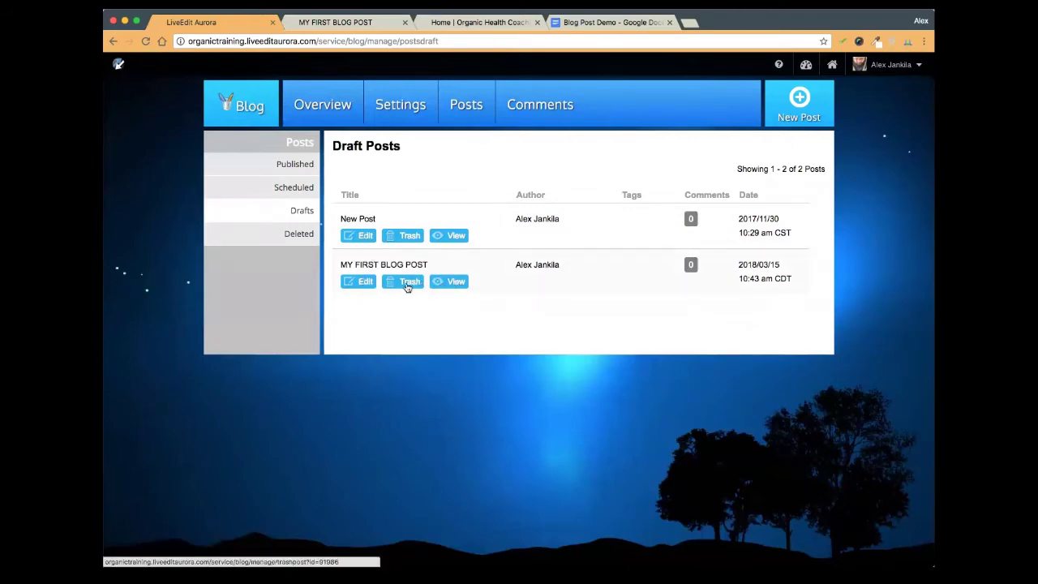
left_click(360, 284)
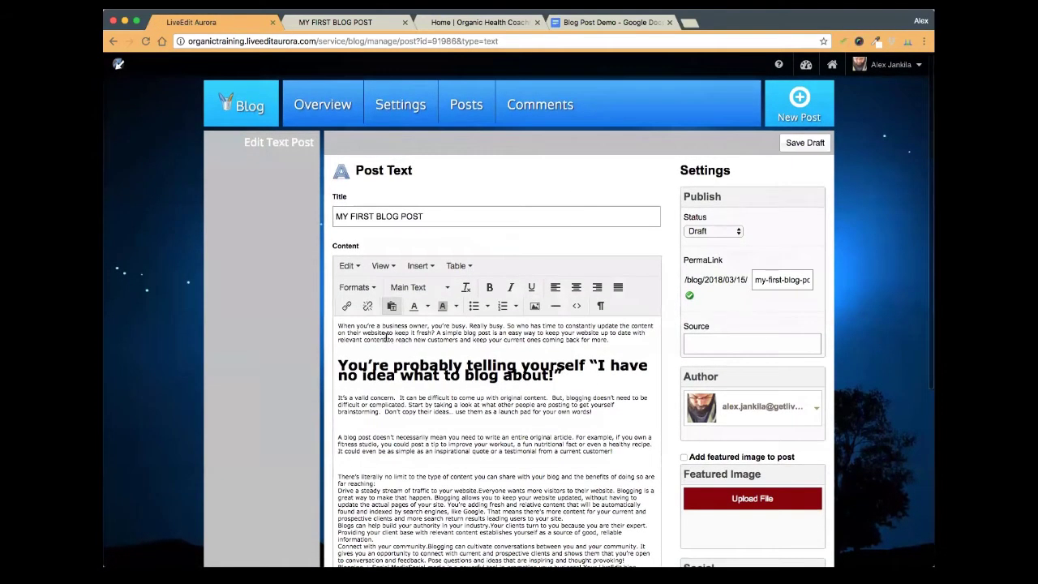
scroll(373, 308, "down", 3)
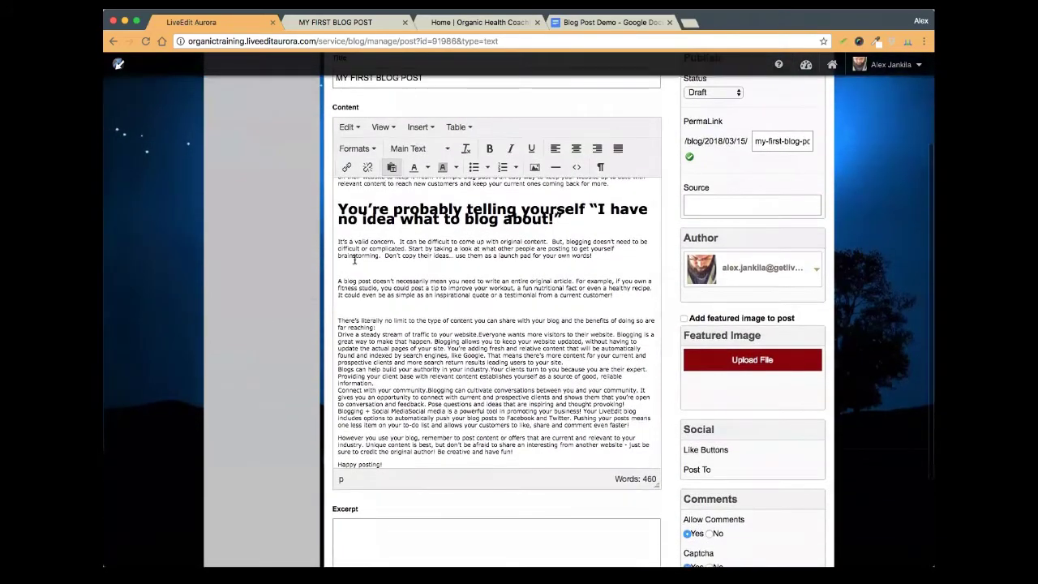
scroll(385, 313, "down", 2)
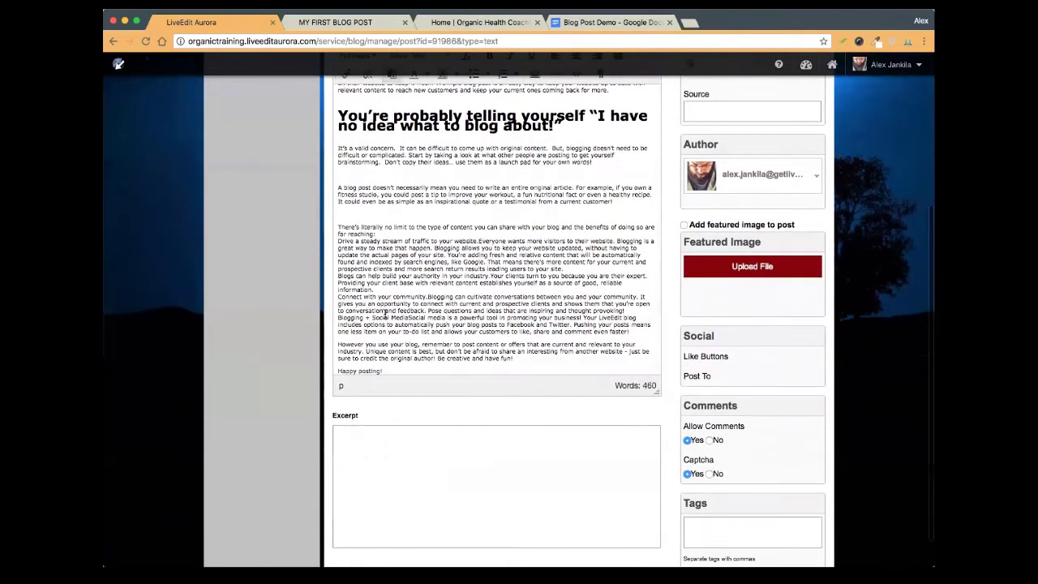
scroll(389, 304, "up", 1)
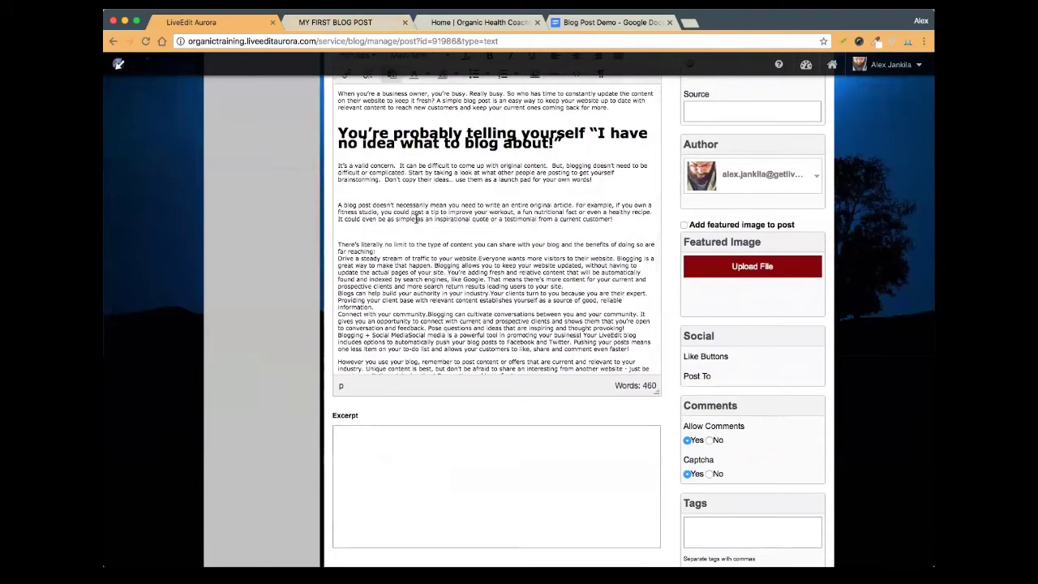
Check the "There's literally no limit" subheading in the Google Docs source and set the matching paragraph in the blog post to 18px
left_click(608, 26)
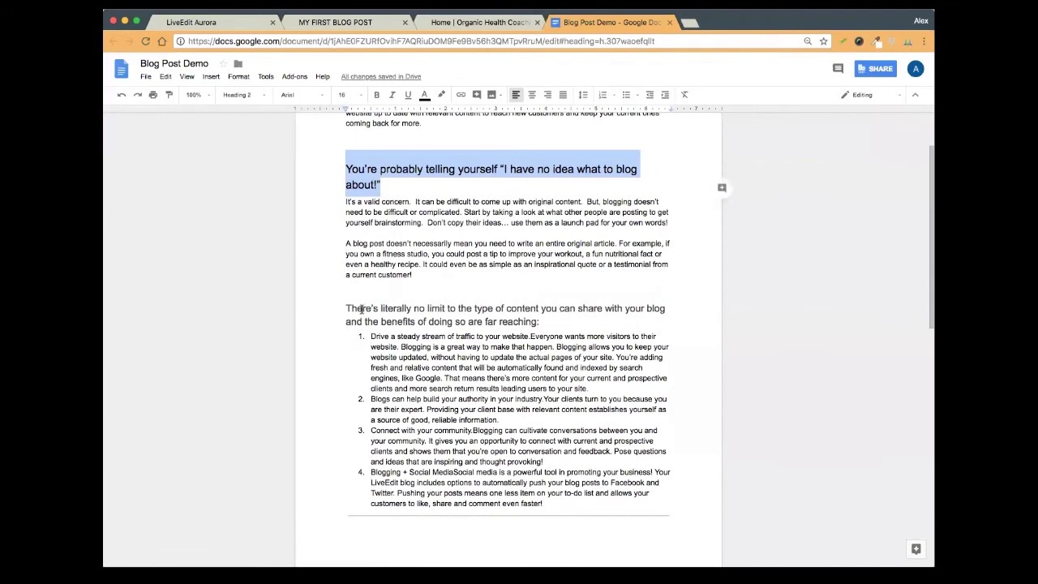
left_click_drag(543, 321, 345, 309)
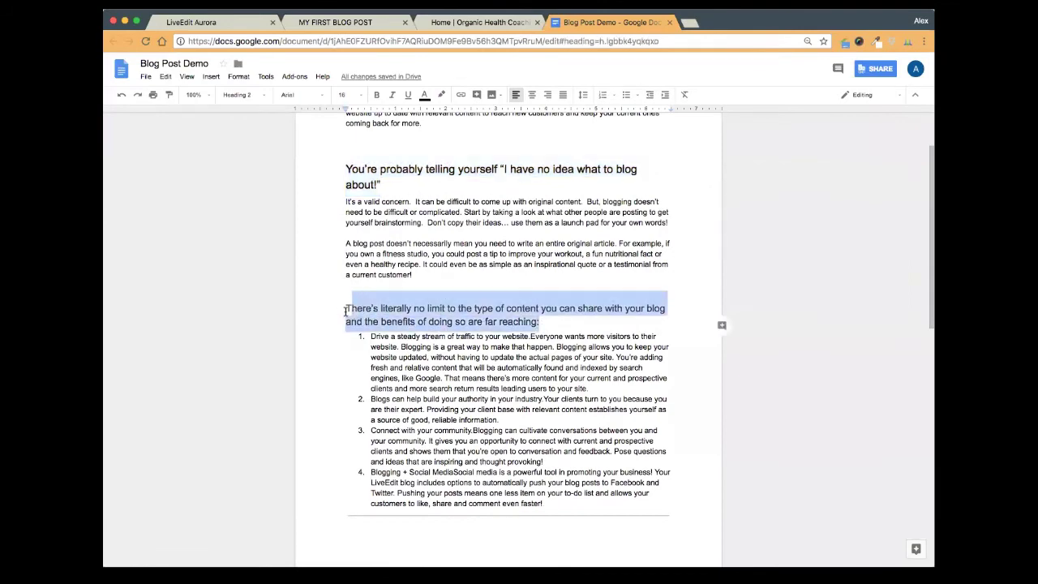
left_click(360, 25)
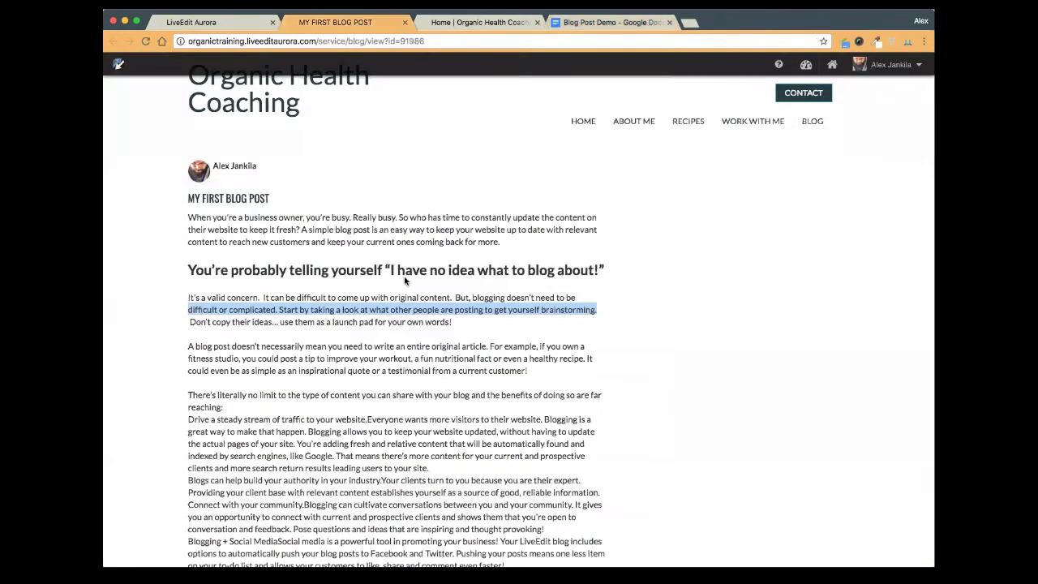
left_click(221, 24)
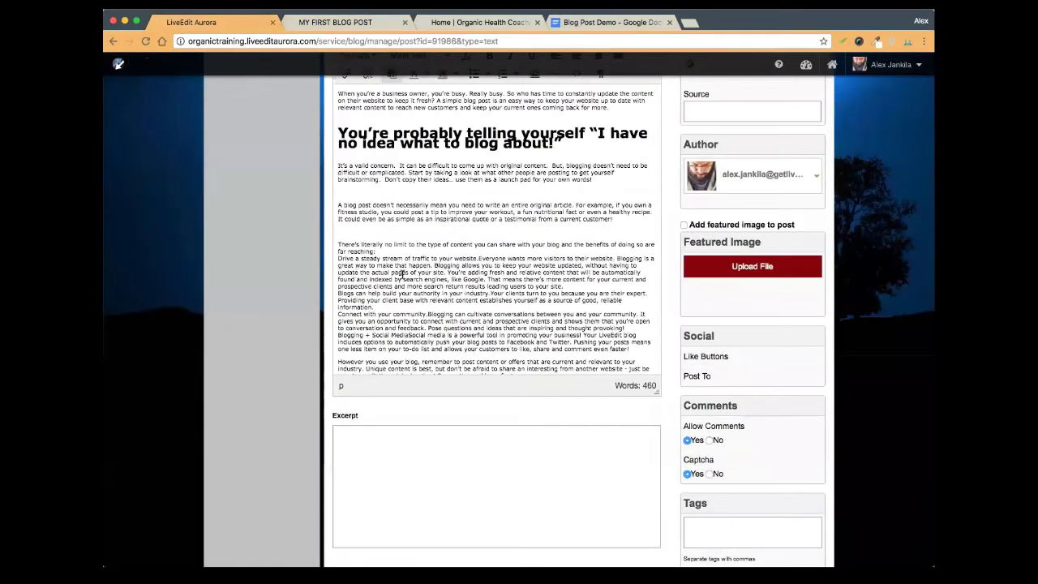
triple_click(381, 251)
scroll(414, 251, "up", 3)
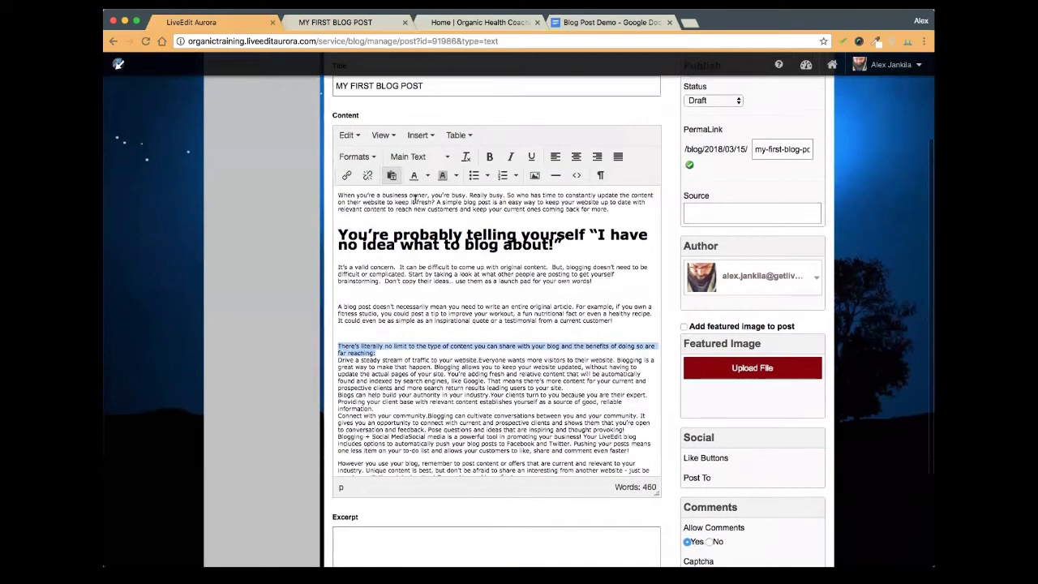
left_click(371, 158)
mouse_move(362, 243)
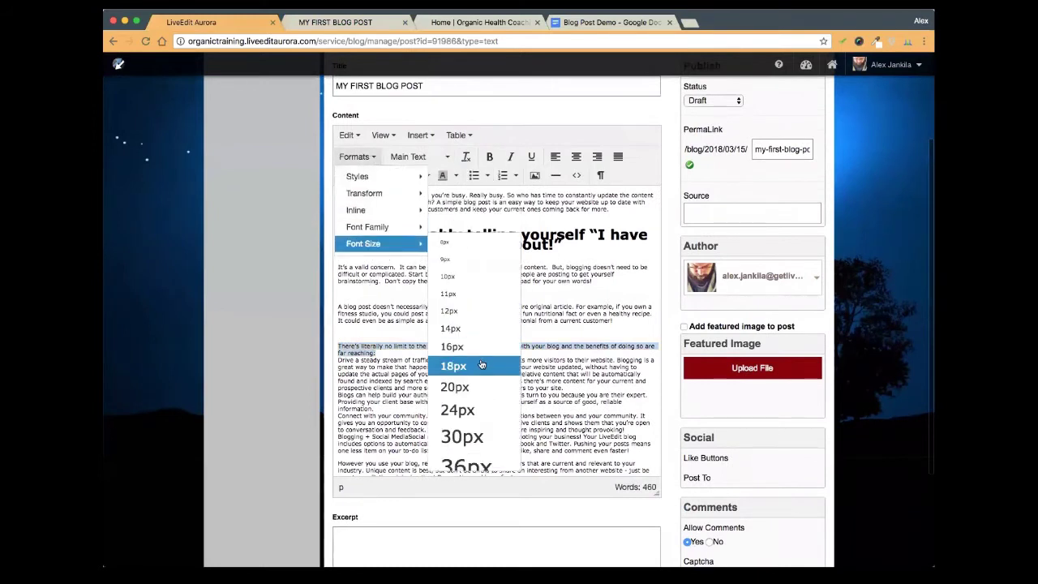
left_click(481, 366)
left_click(443, 364)
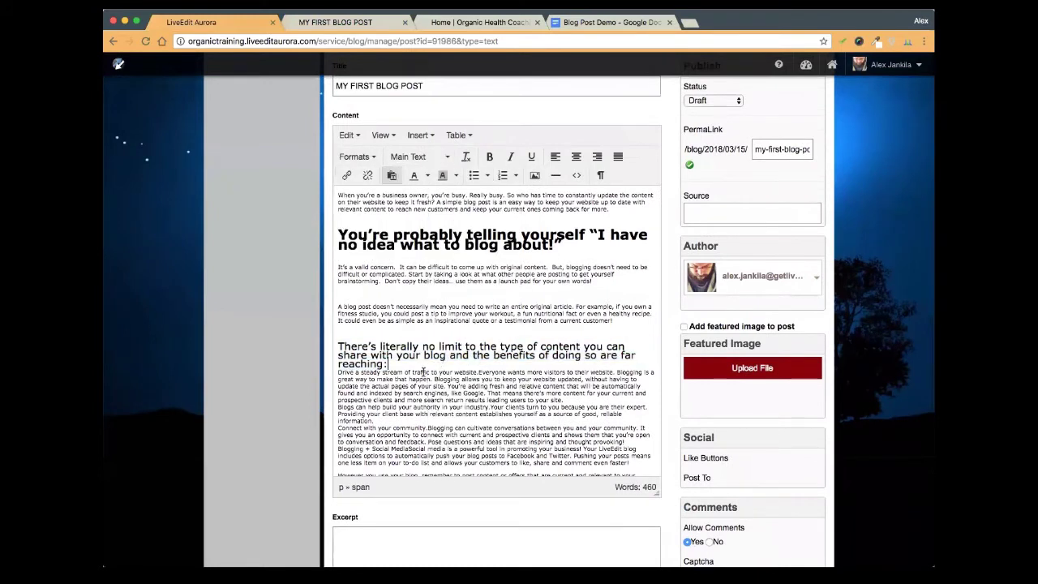
Compare the blog post's benefit paragraphs with the numbered list under the second subheading in the Google Docs source
left_click(486, 22)
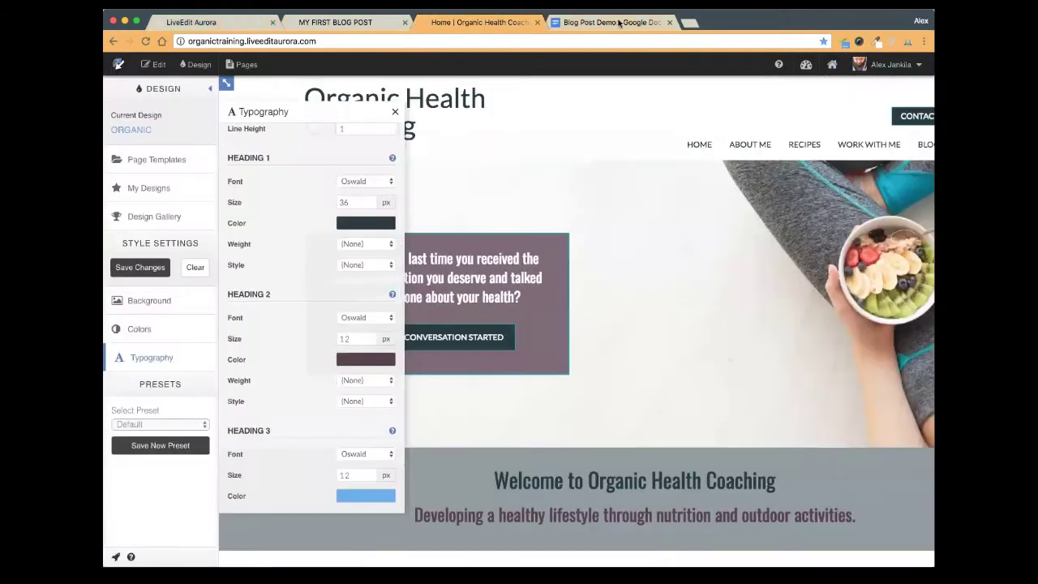
left_click(617, 22)
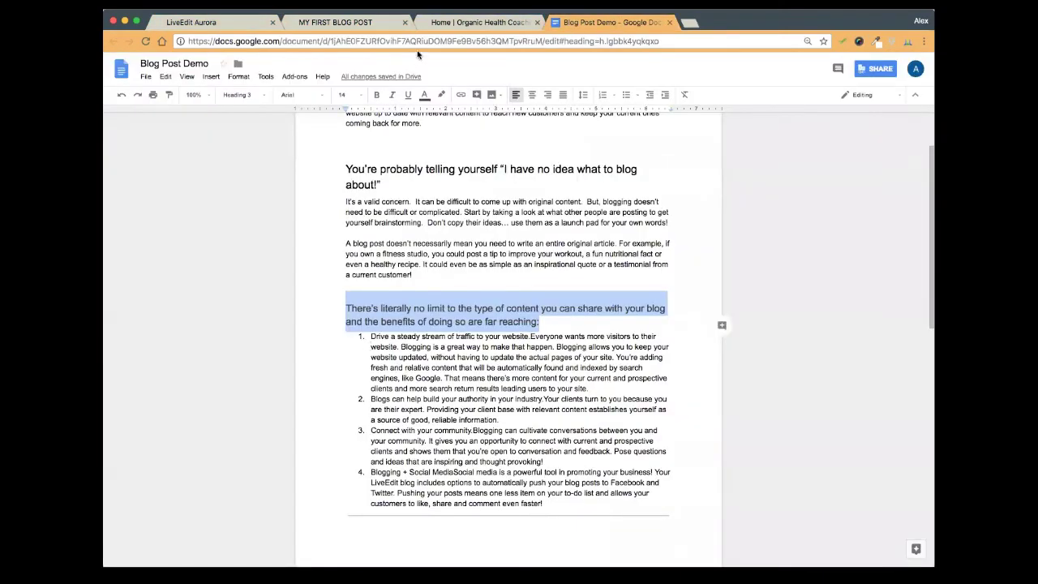
left_click(454, 23)
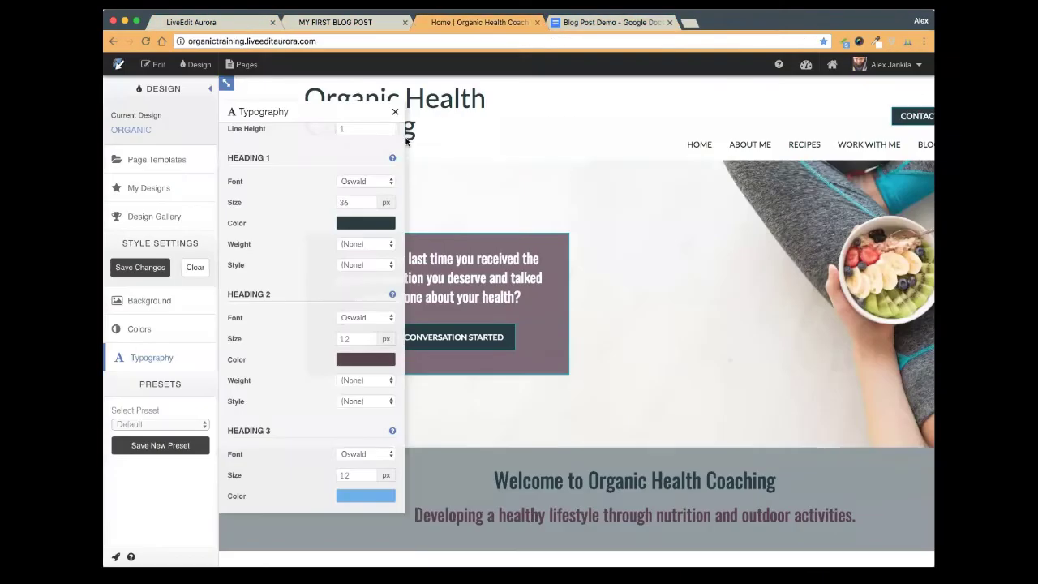
left_click(229, 24)
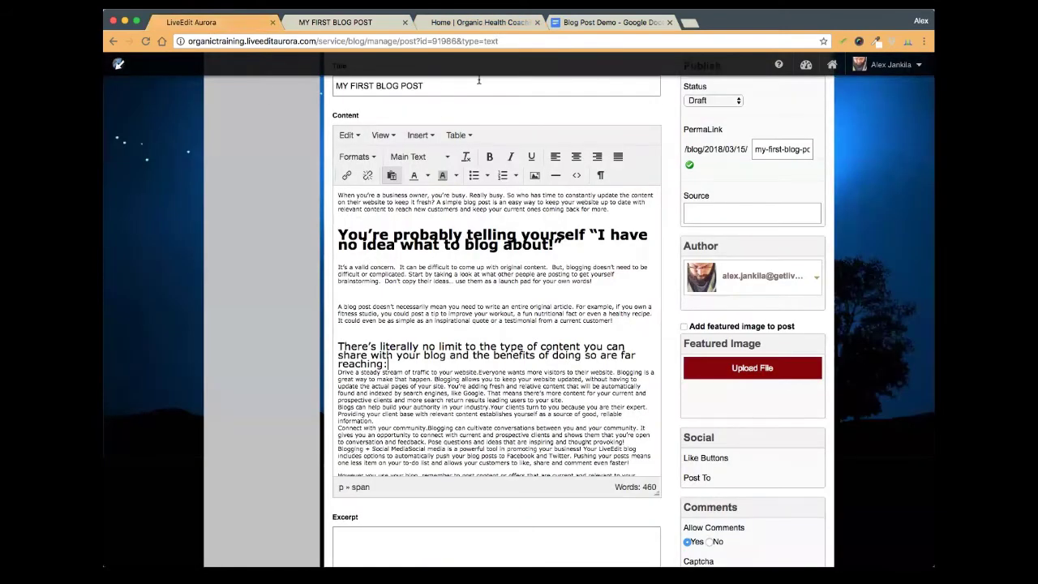
left_click(588, 26)
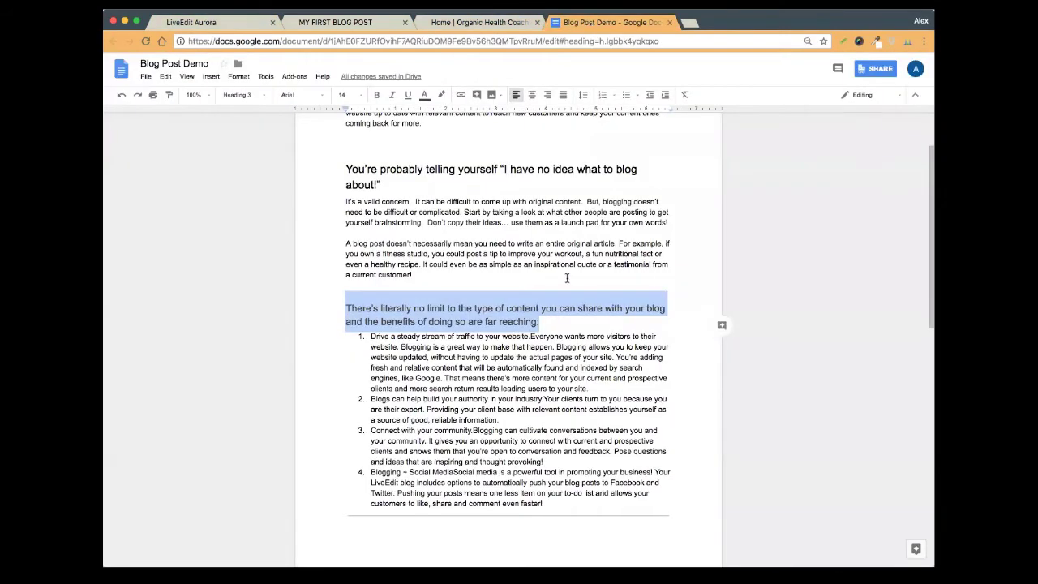
scroll(567, 278, "down", 1)
left_click(226, 24)
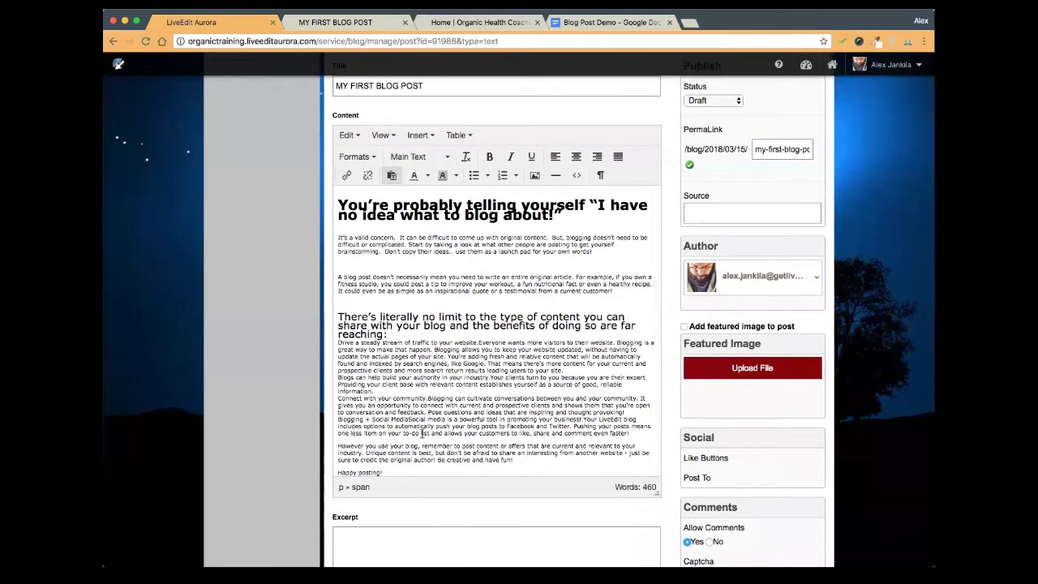
Try to format the four benefit paragraphs under the second subheading as a numbered list, and undo it
left_click_drag(634, 432, 339, 347)
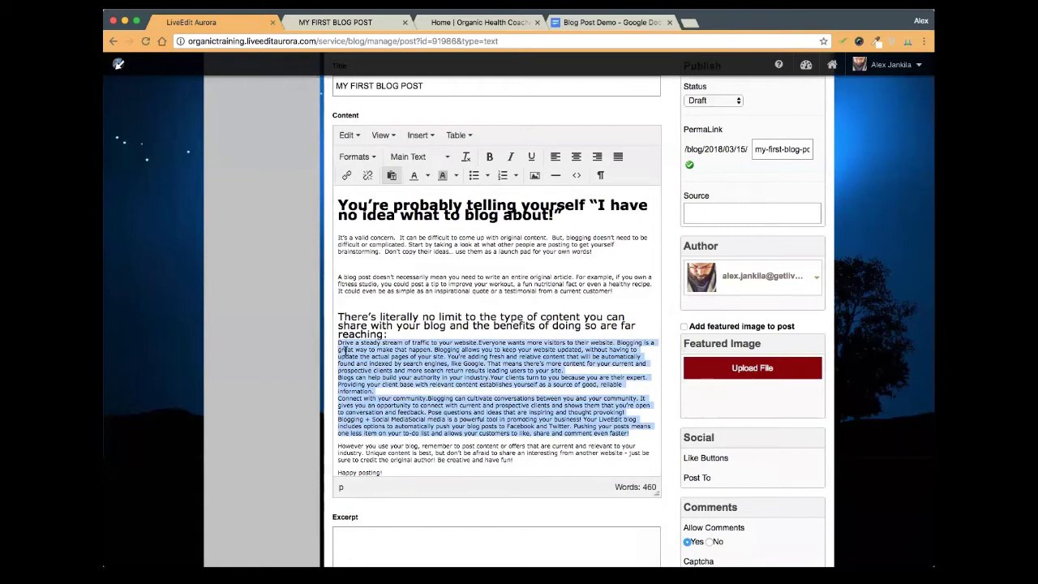
left_click(502, 175)
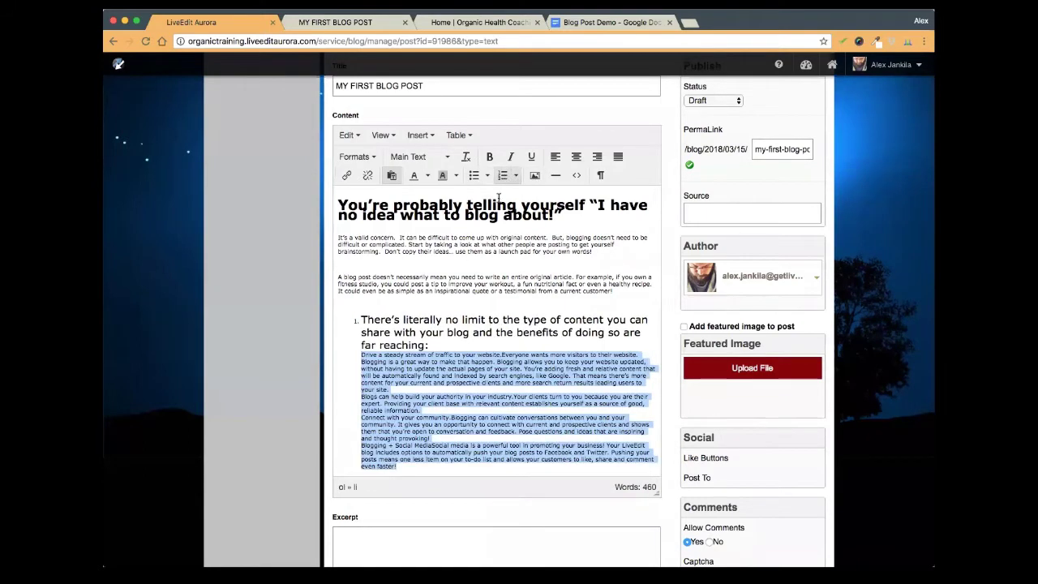
scroll(493, 319, "down", 2)
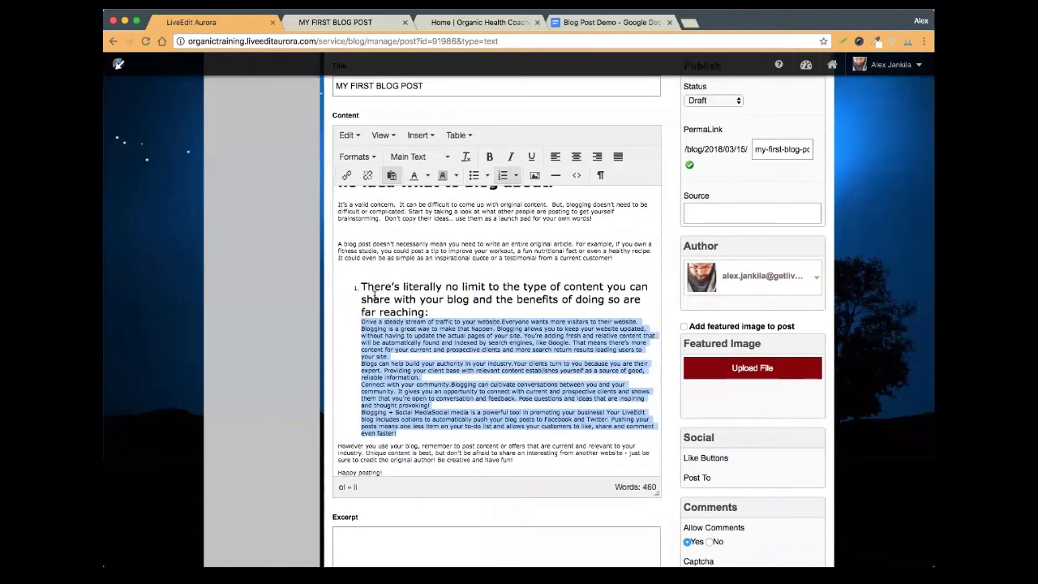
left_click(348, 135)
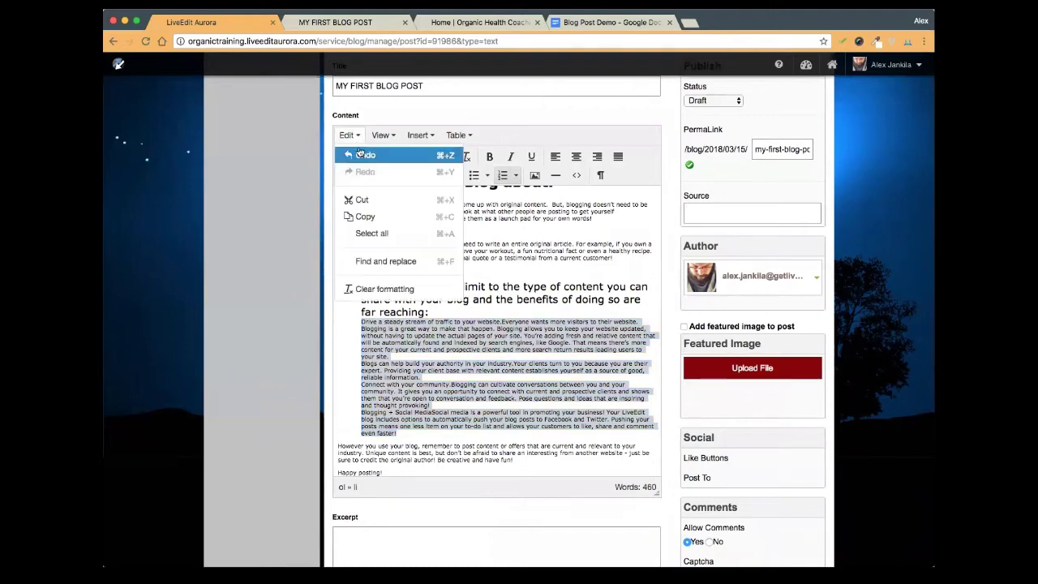
left_click(360, 156)
Split the benefit paragraphs from the "There's literally no limit" subheading with a paragraph break and compare them with the Google Docs numbered list
left_click(407, 330)
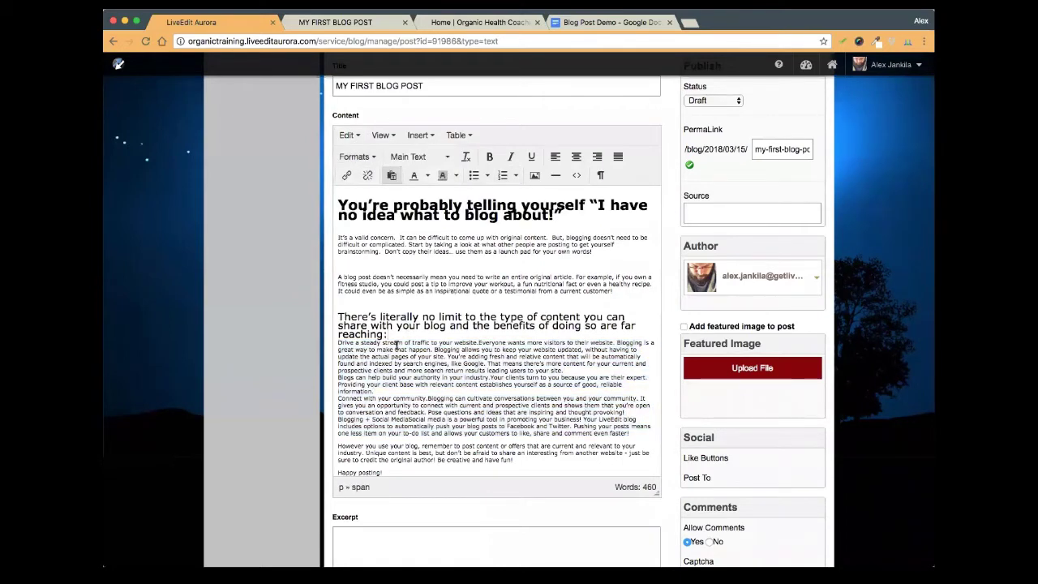
key("Return")
scroll(528, 397, "down", 2)
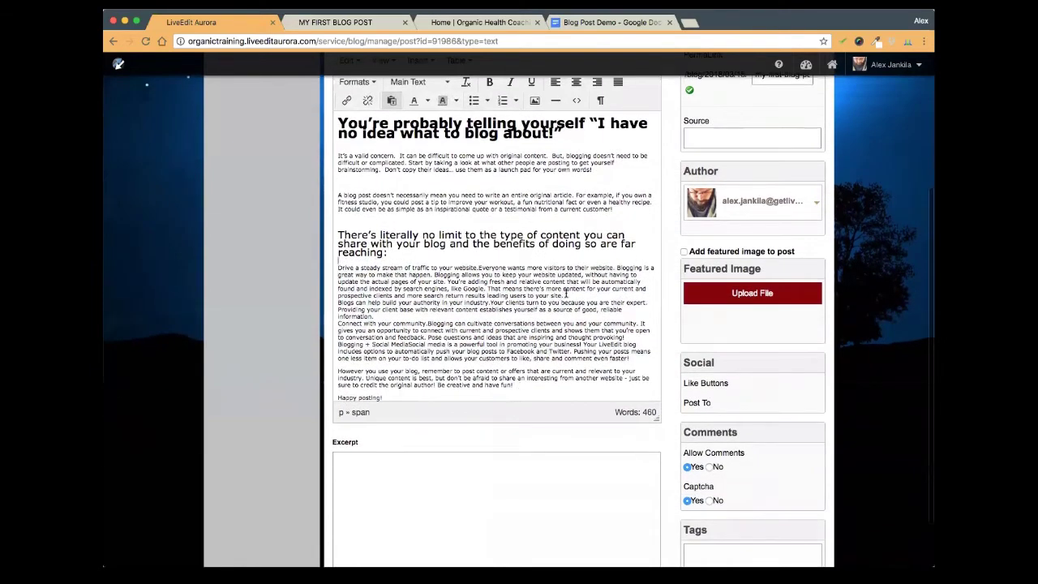
left_click(582, 25)
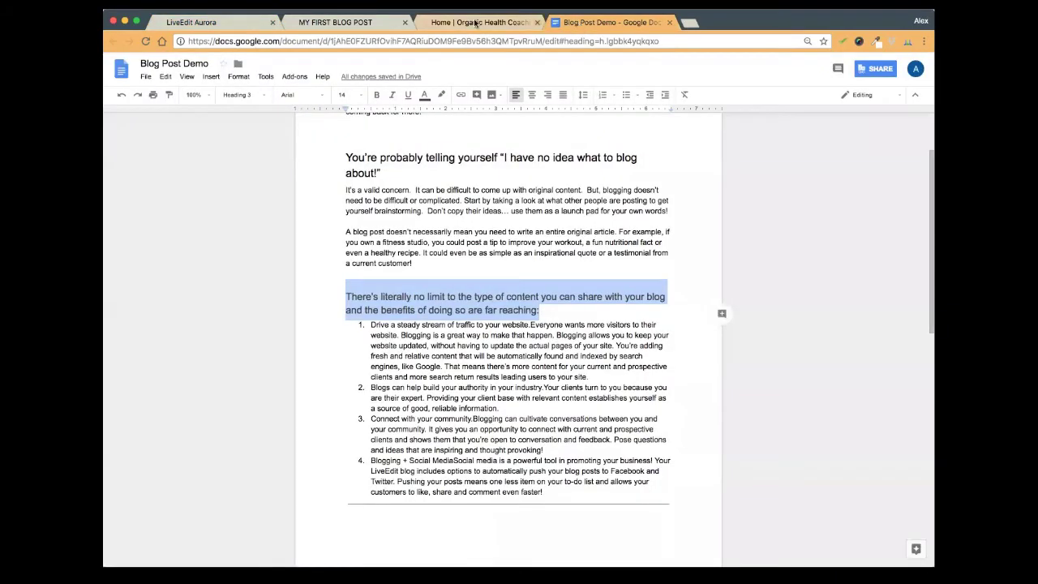
left_click(243, 23)
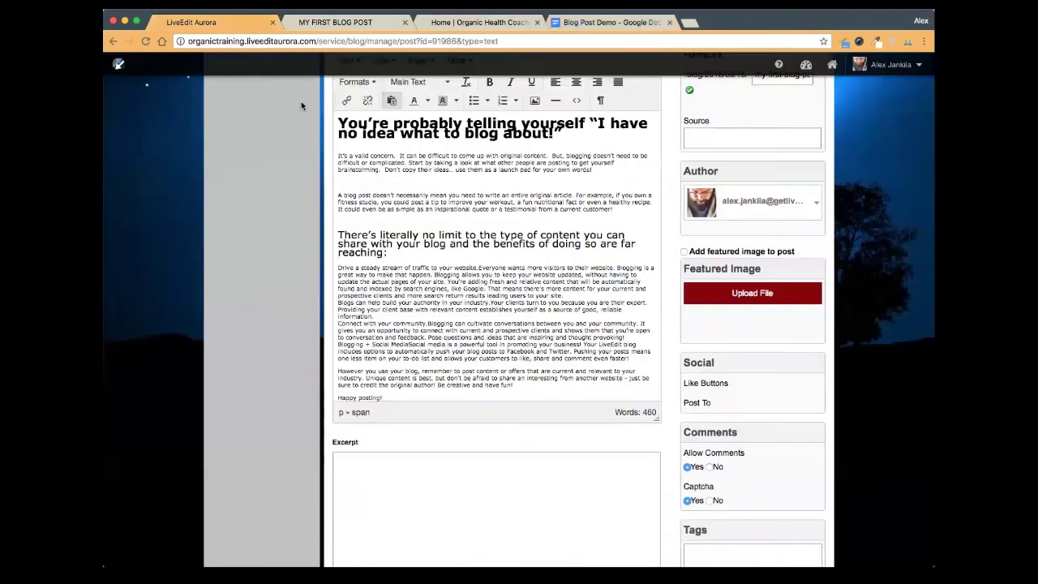
left_click(618, 21)
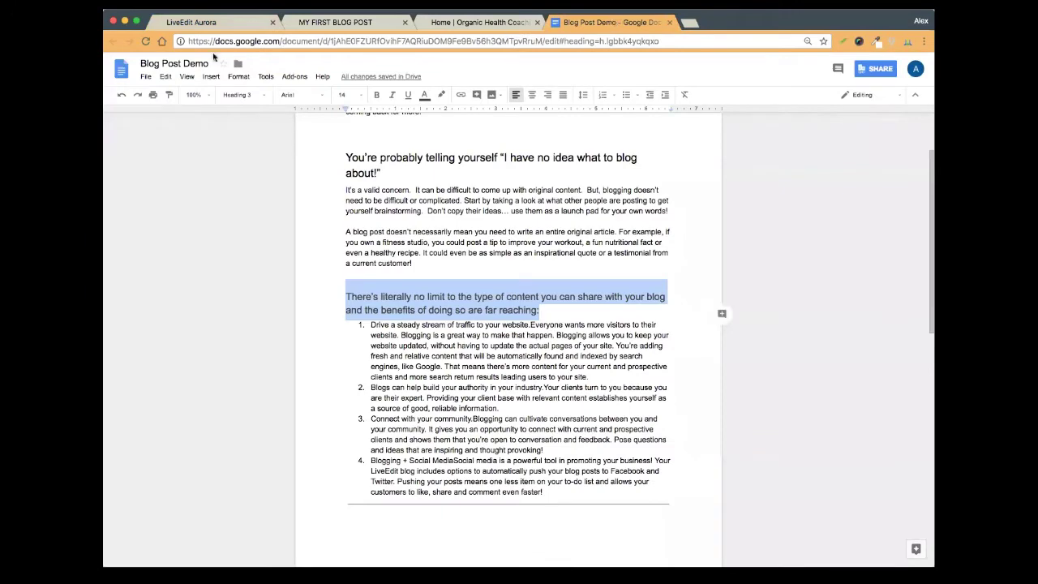
left_click(226, 22)
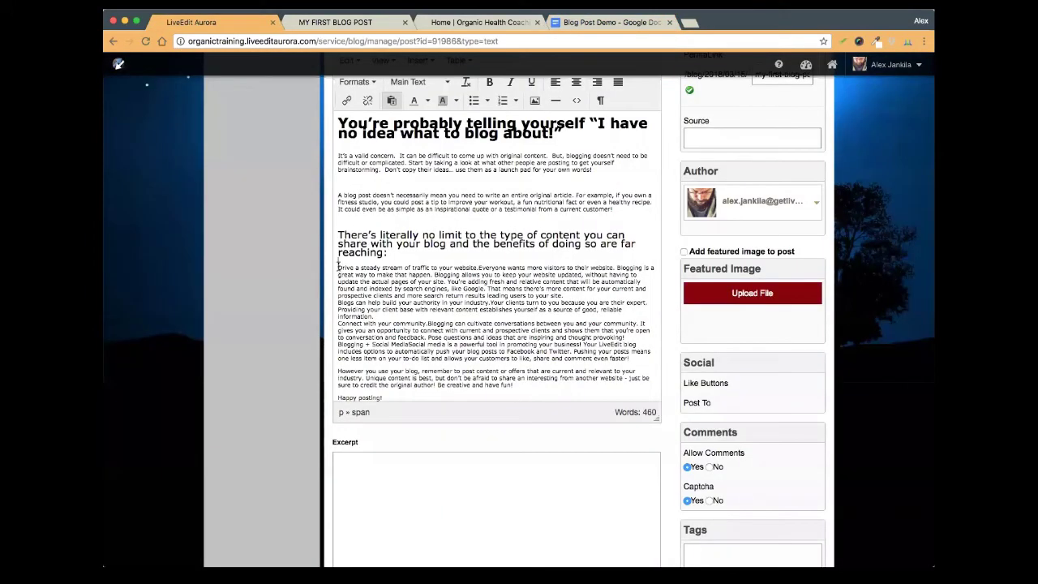
Try to apply numbered list formatting to the "Drive a steady stream of traffic" paragraph only, and remove it
left_click_drag(338, 265, 566, 295)
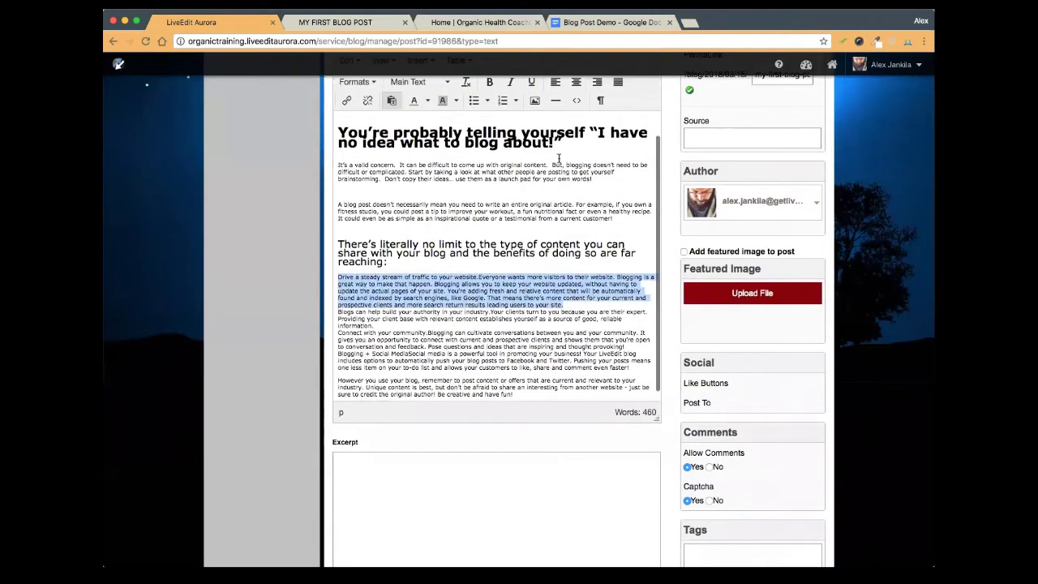
left_click(502, 100)
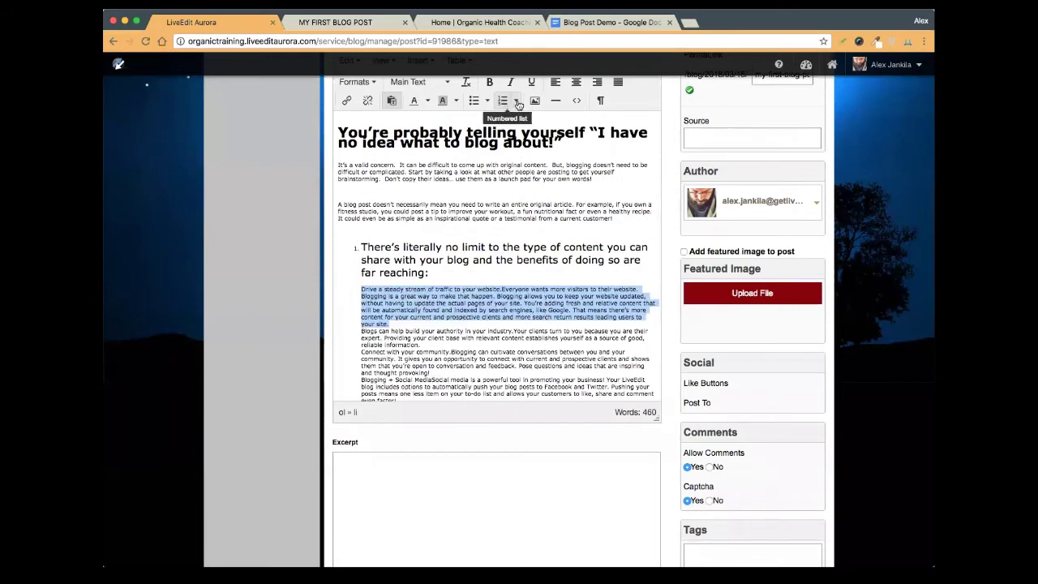
left_click(503, 101)
Number the first two benefit paragraphs manually with "1." and "2.", separating them with a paragraph break
left_click(338, 278)
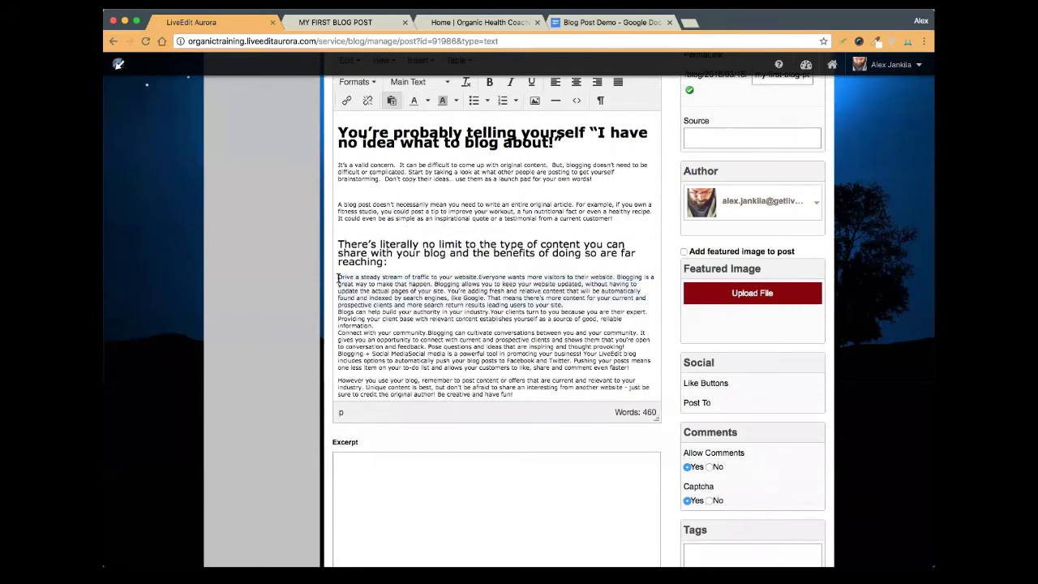
type("1")
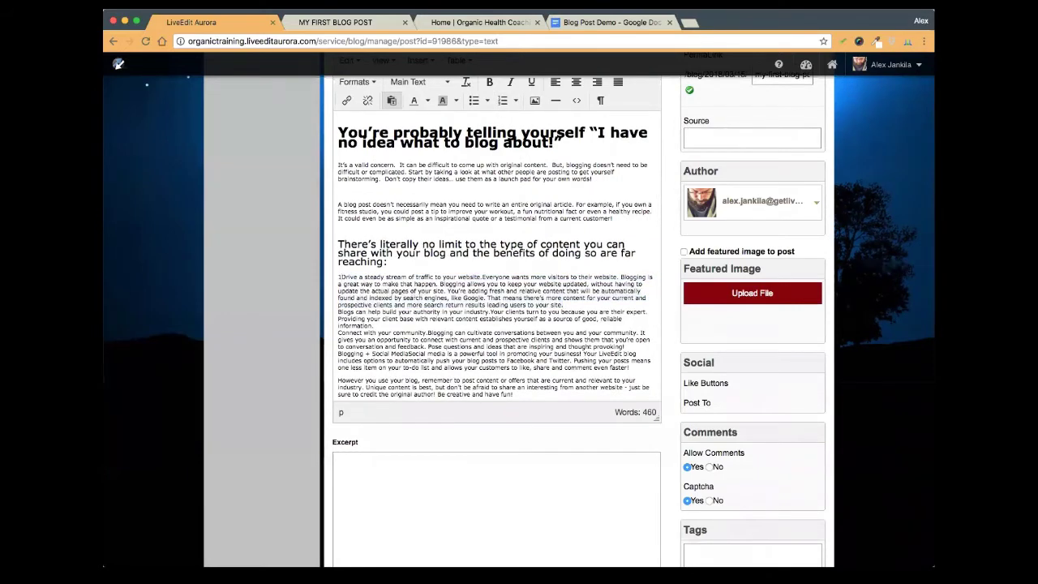
type(".")
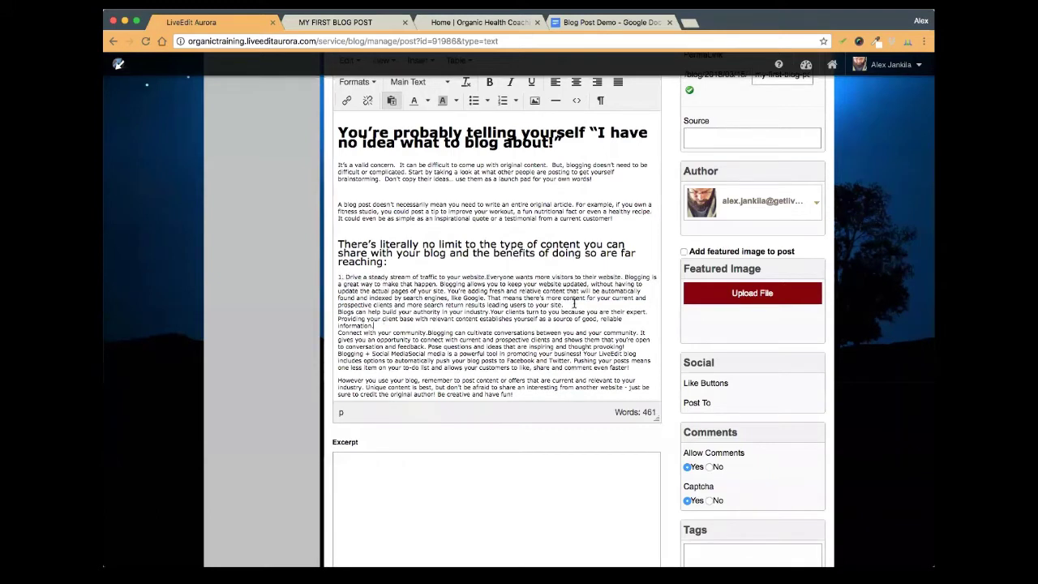
key("Return")
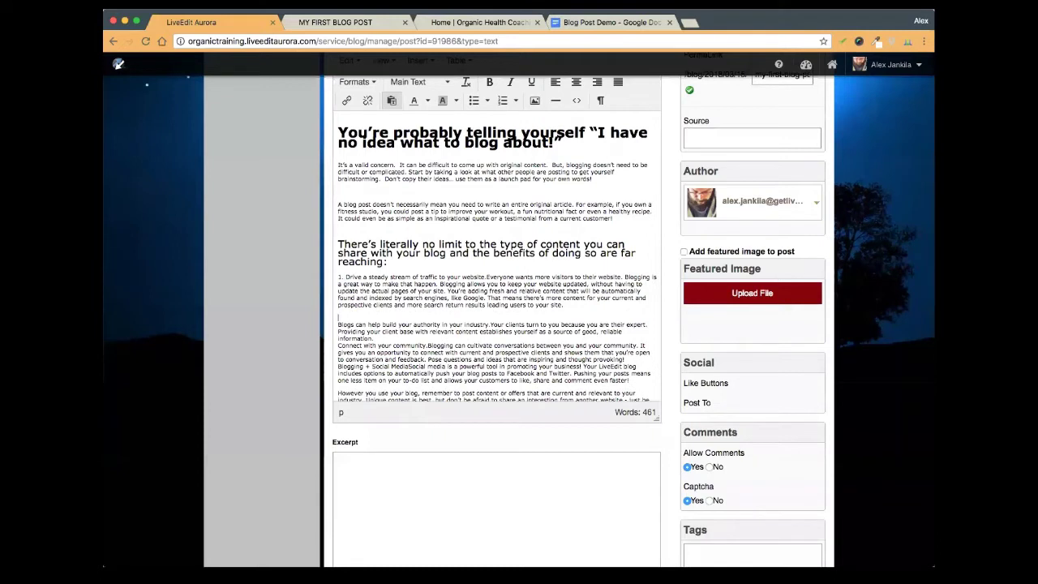
type("2.")
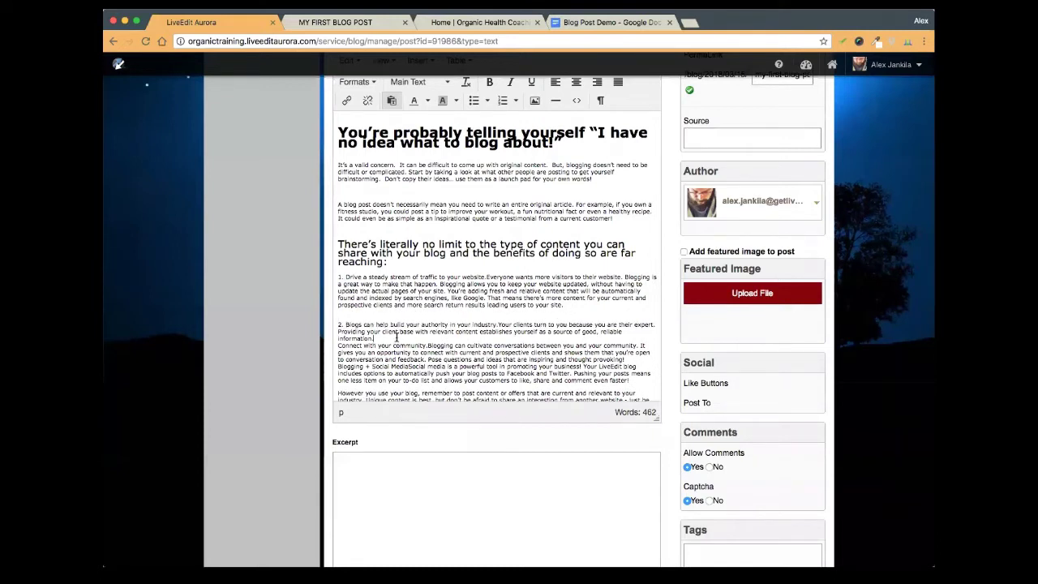
Place the "Connect with your community" and "Blogging + Social Media" texts in separate paragraphs numbered "3." and "4."
key("Return")
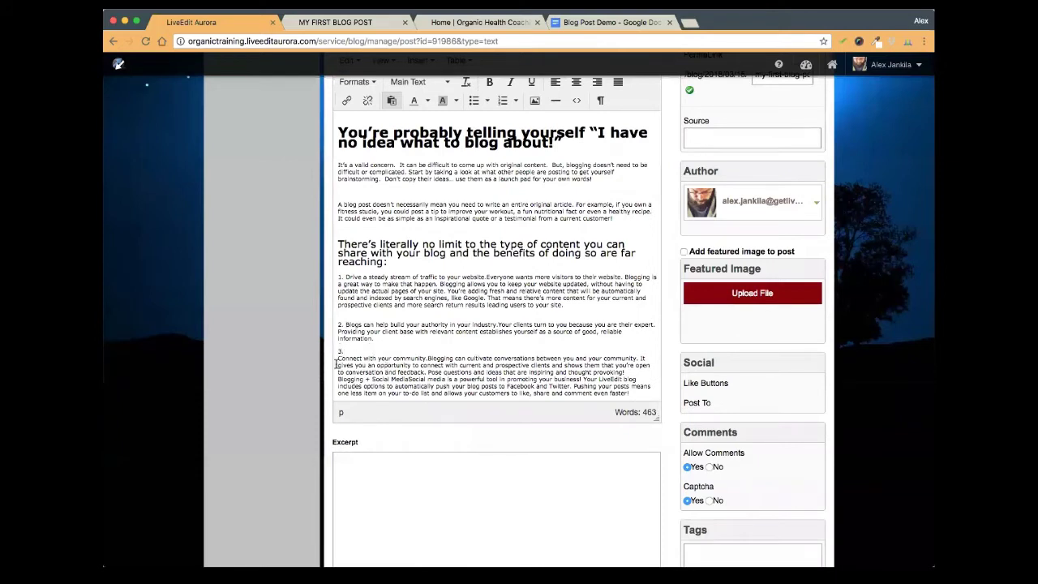
key("BackSpace")
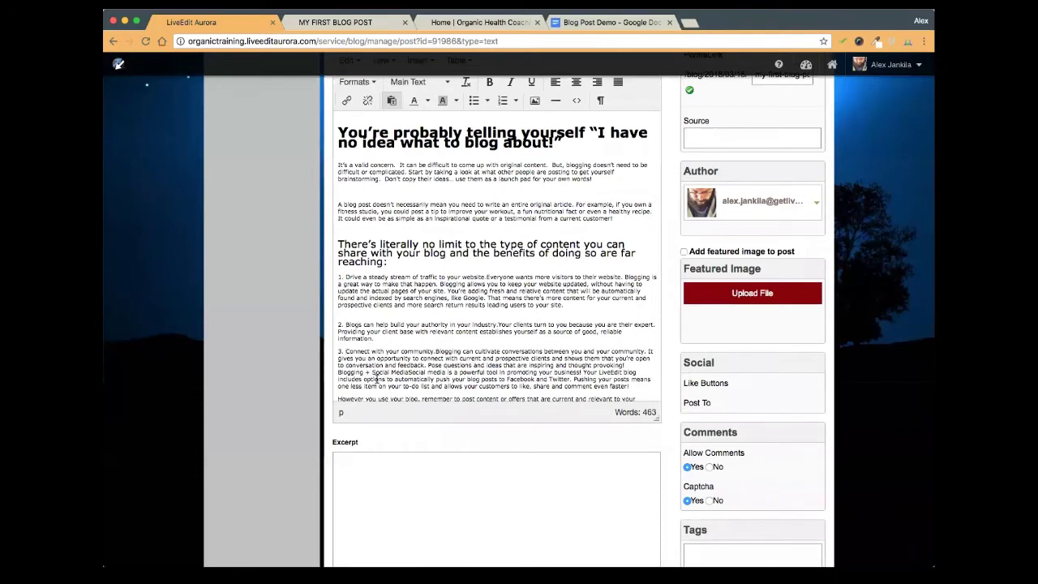
scroll(377, 378, "down", 1)
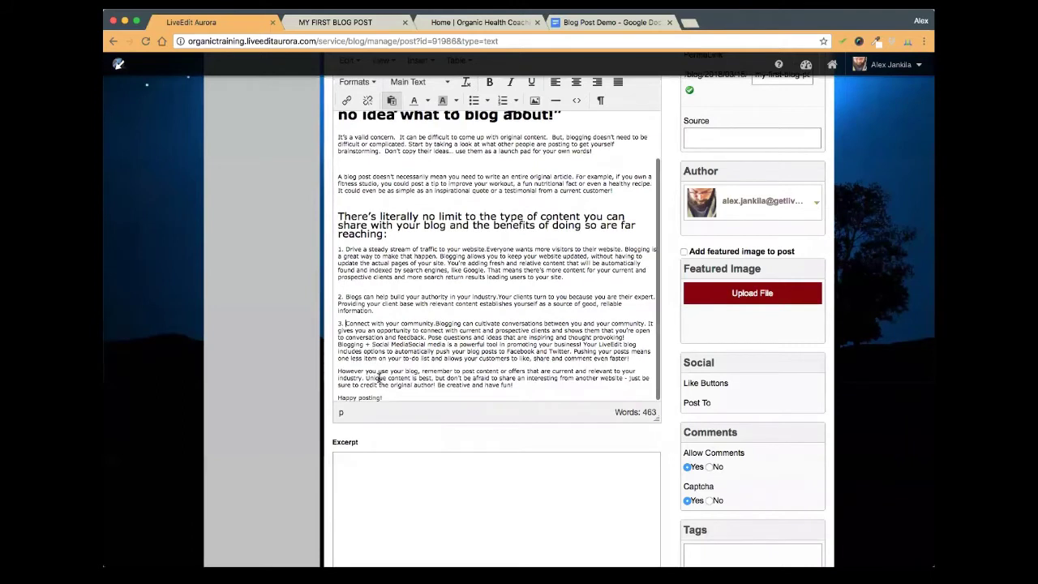
left_click(340, 344)
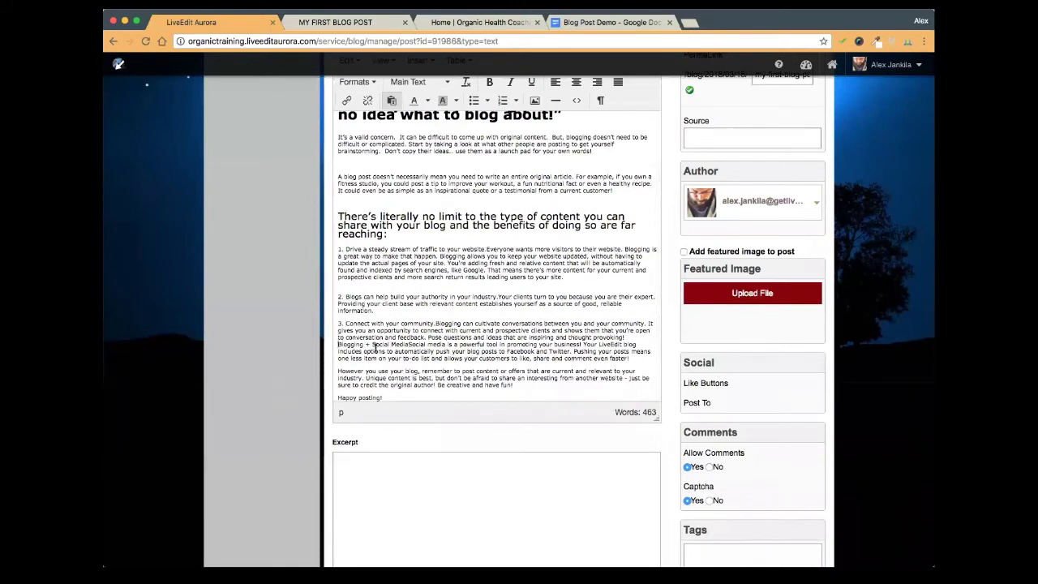
key("Return")
type("4.")
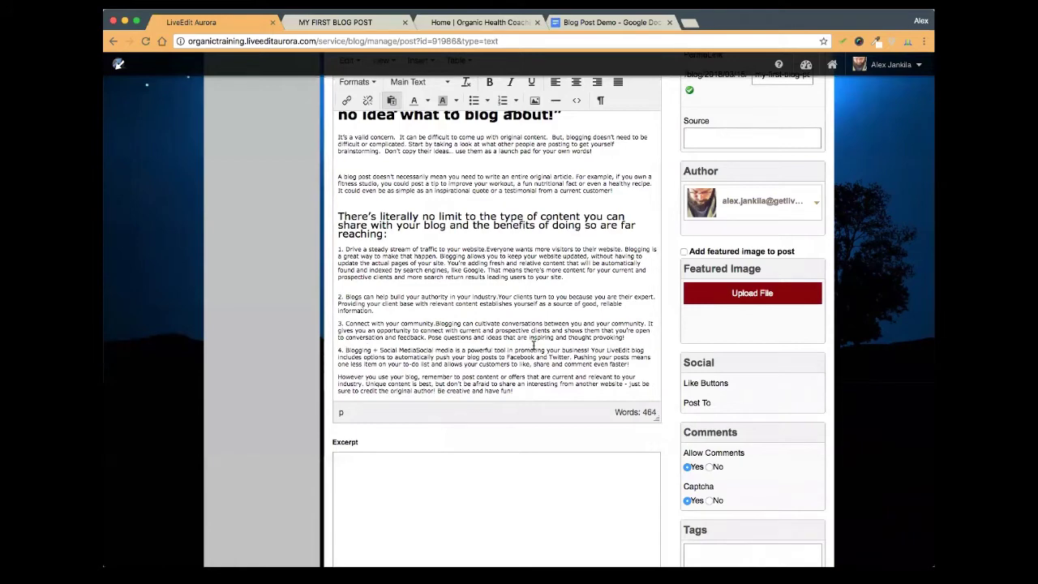
Check the ending of the Google Docs source and insert a matching horizontal line between item 4 and the closing paragraph
scroll(533, 345, "down", 1)
scroll(600, 89, "up", 1)
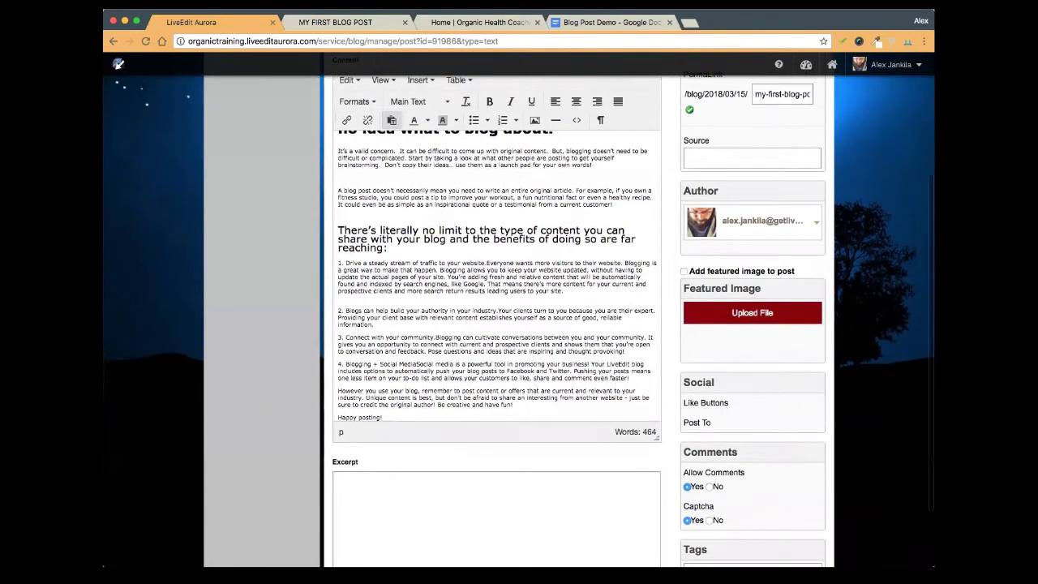
left_click(605, 23)
scroll(340, 276, "down", 5)
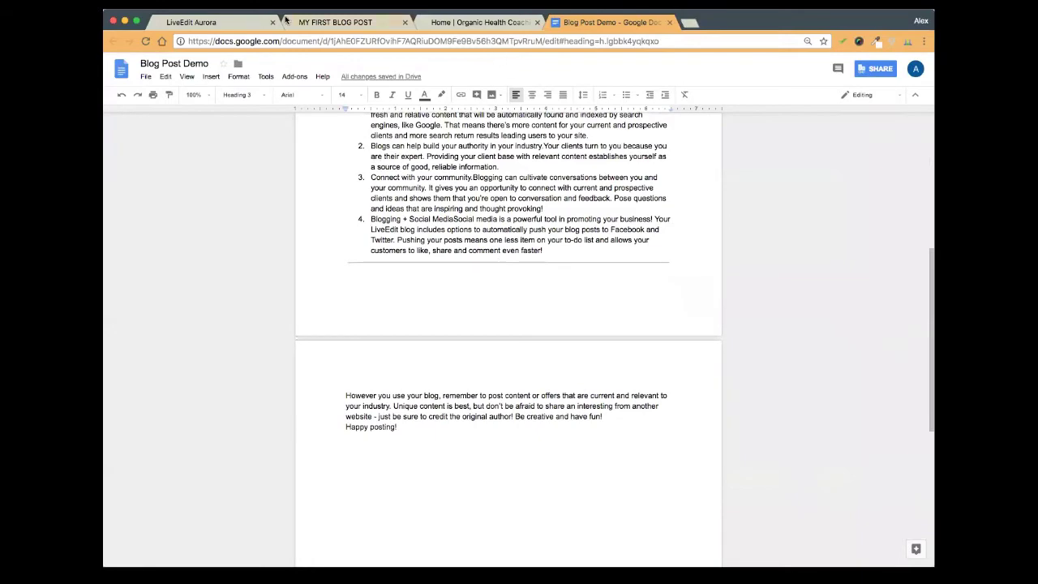
left_click(224, 23)
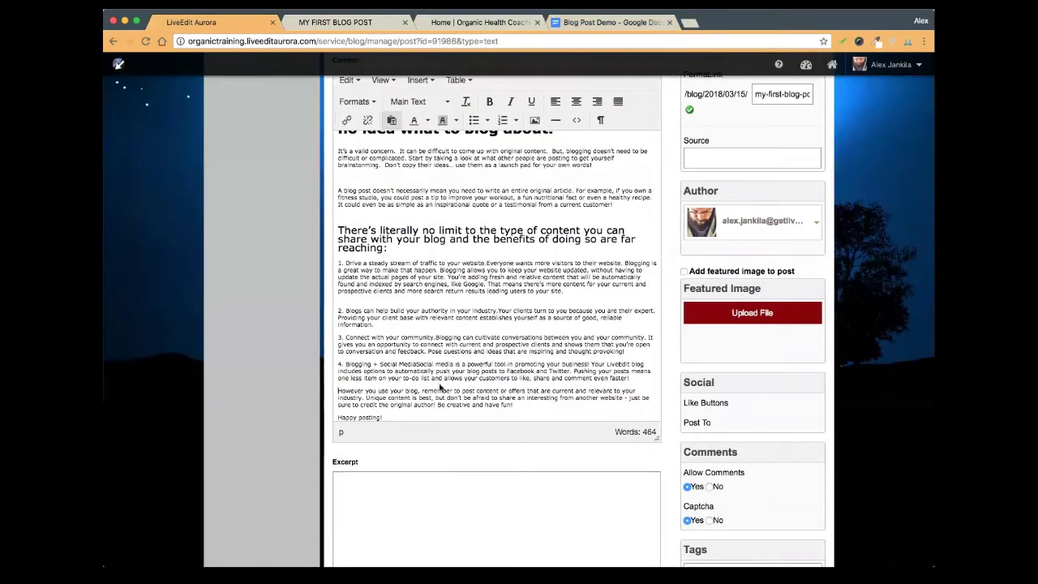
left_click(637, 377)
key("Return")
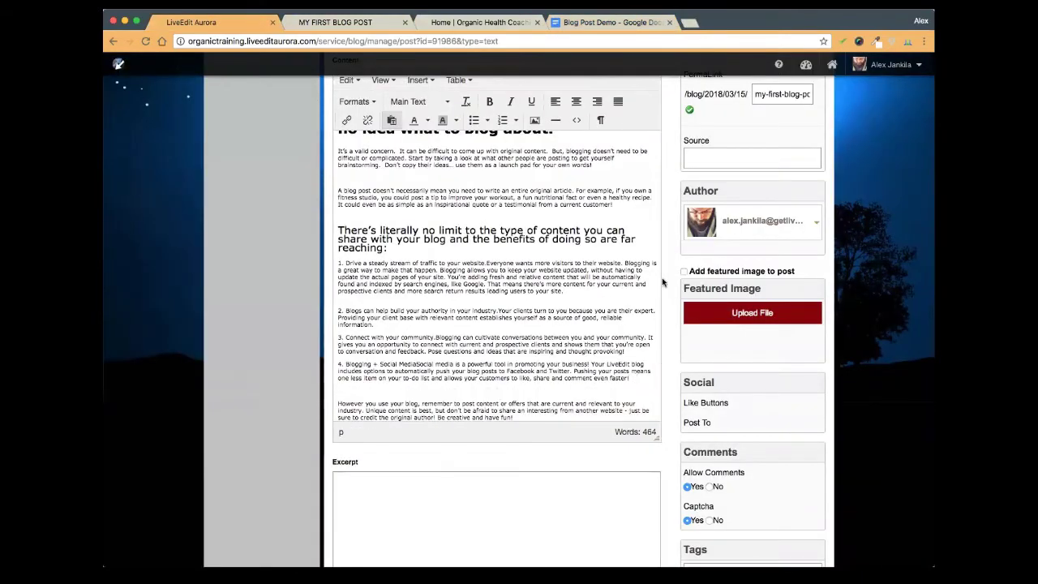
left_click(556, 124)
scroll(494, 362, "down", 3)
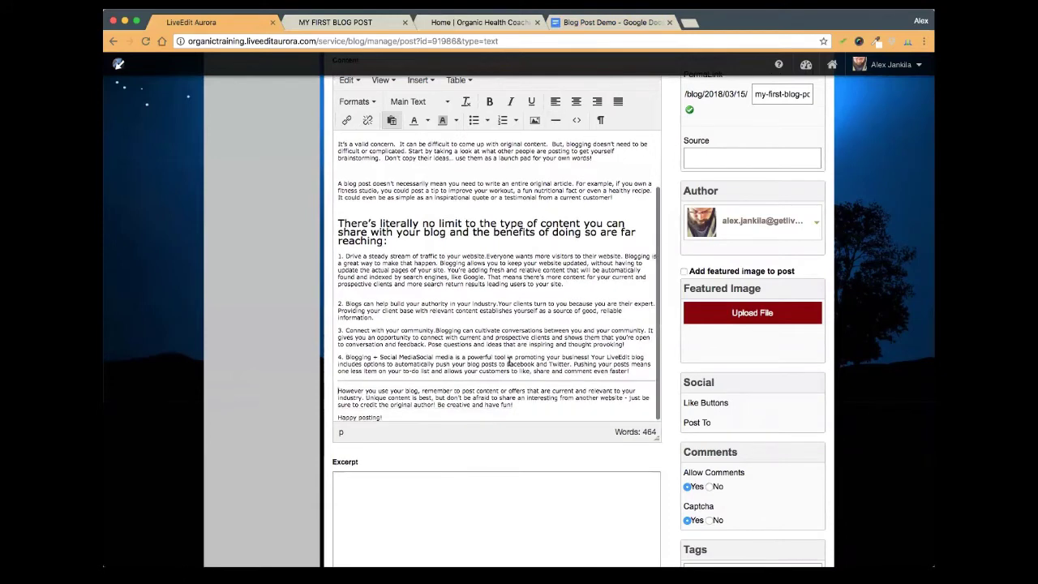
Save the draft and reload the MY FIRST BLOG POST preview to check the subheading, numbered items and divider
scroll(609, 331, "up", 8)
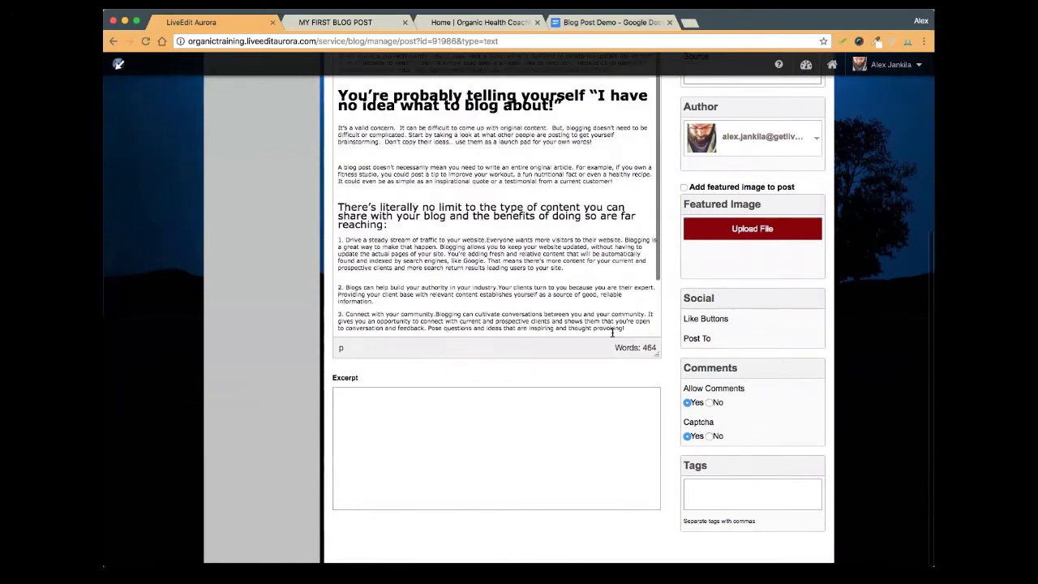
scroll(567, 329, "up", 1)
scroll(568, 324, "up", 3)
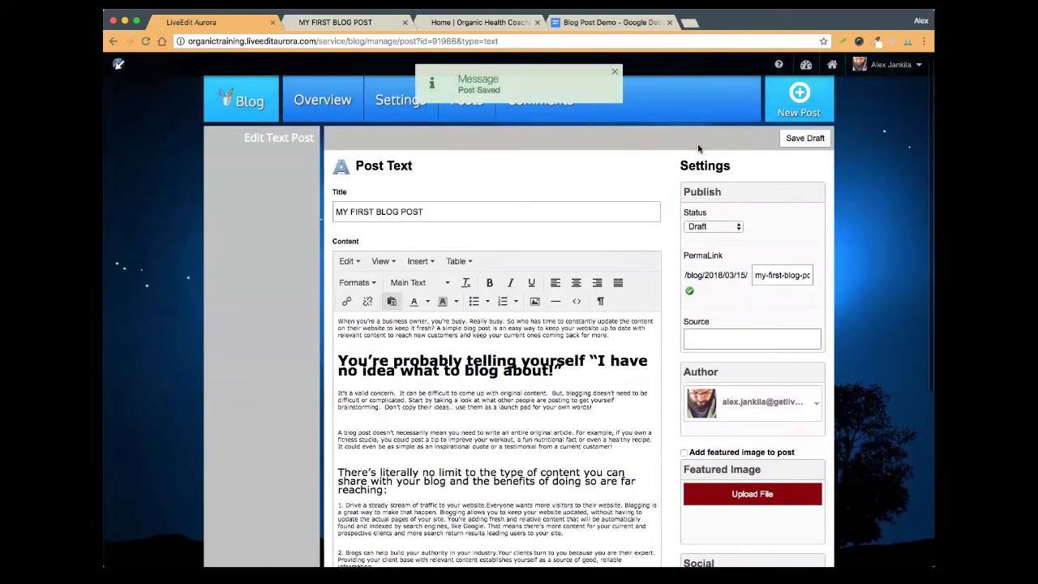
left_click(339, 23)
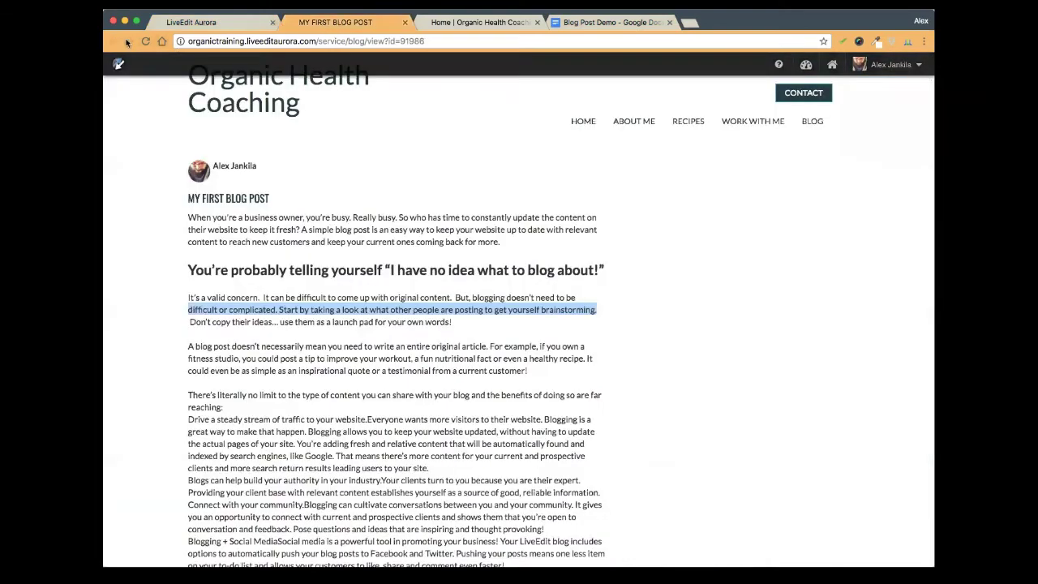
left_click(145, 43)
scroll(419, 183, "down", 3)
scroll(420, 185, "down", 1)
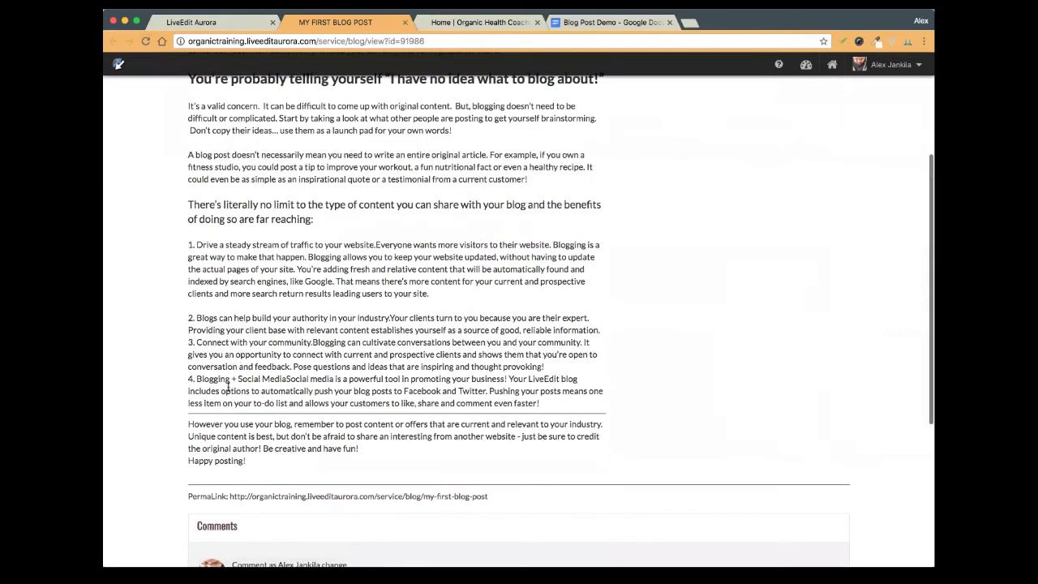
Return to the post editor and add blank lines between items 2 and 3 and between items 3 and 4
left_click(219, 26)
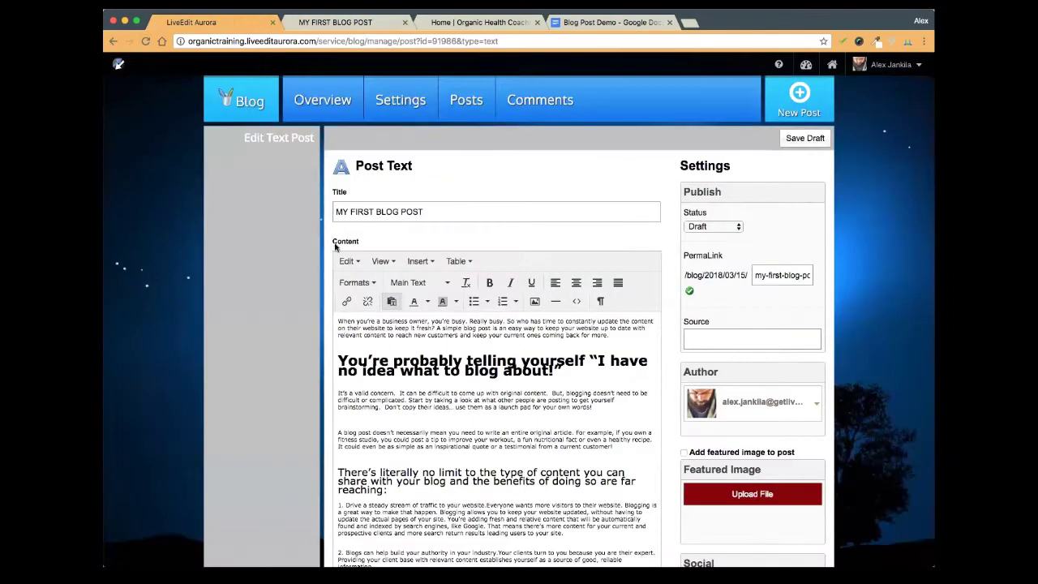
scroll(403, 369, "down", 2)
scroll(349, 507, "down", 5)
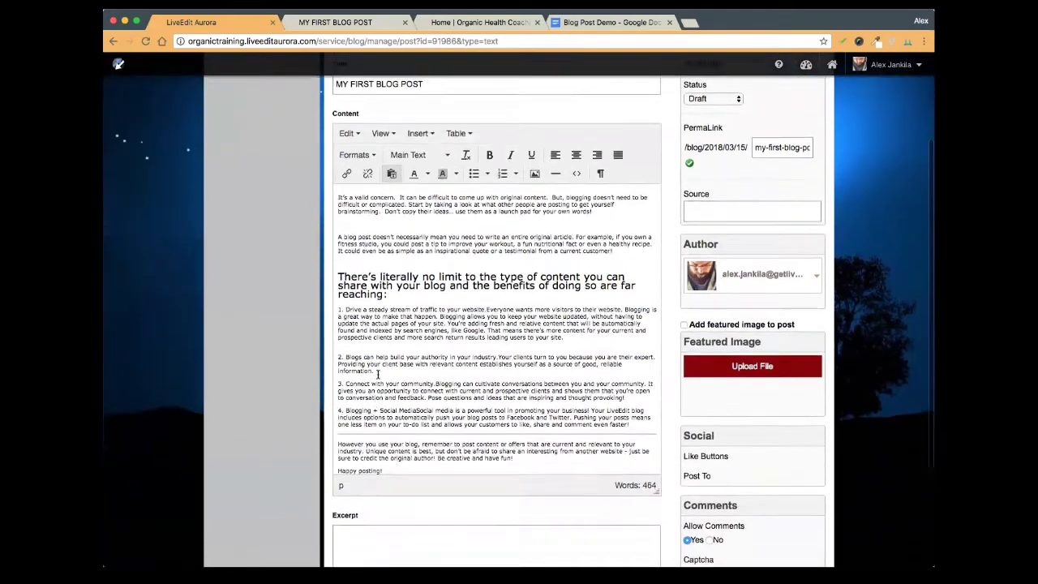
key("Return")
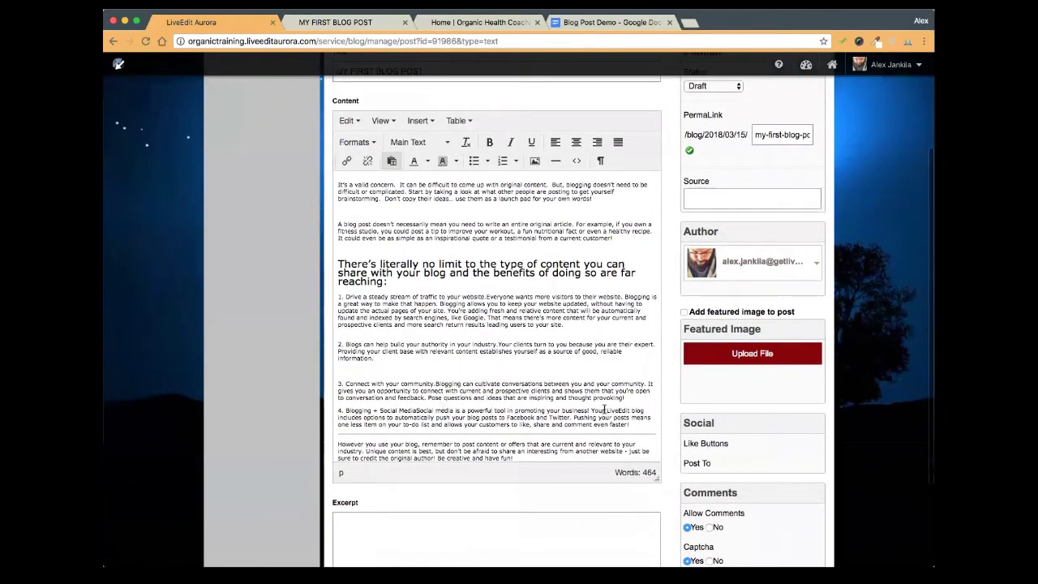
key("Return")
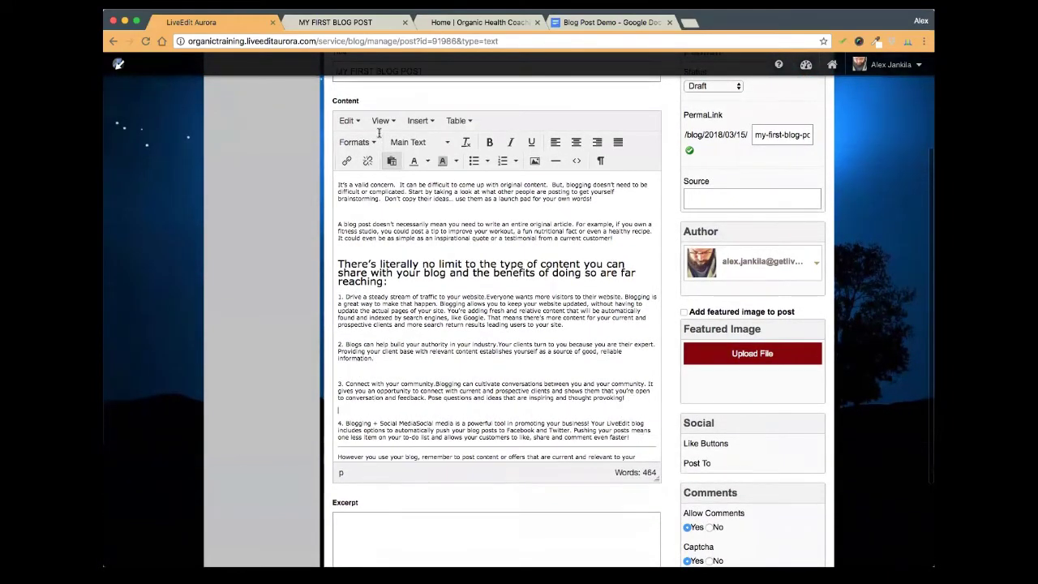
Save the draft and reload the MY FIRST BLOG POST preview to check the spacing between the numbered items
scroll(800, 126, "up", 5)
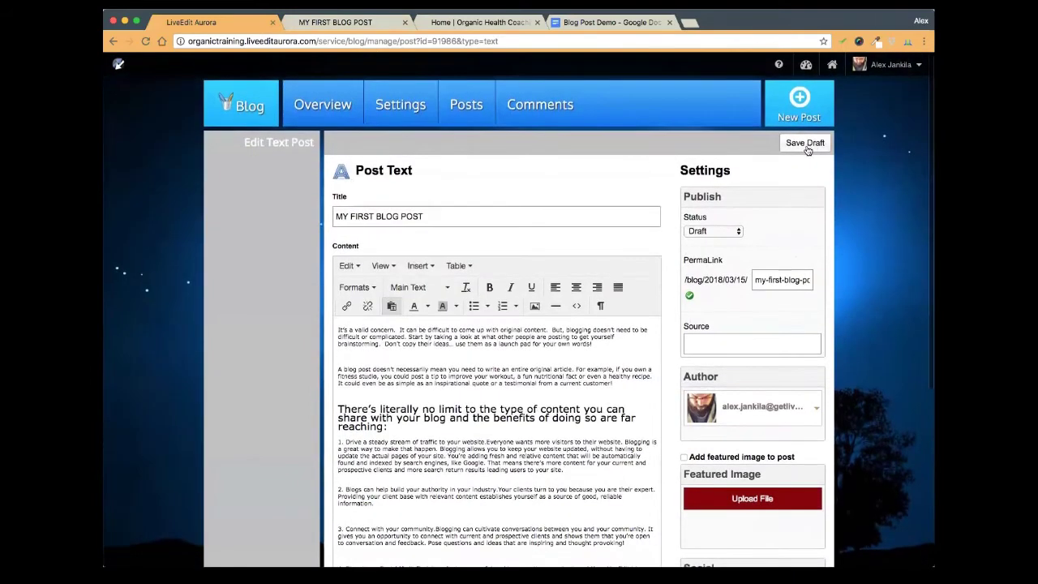
left_click(805, 145)
left_click(337, 22)
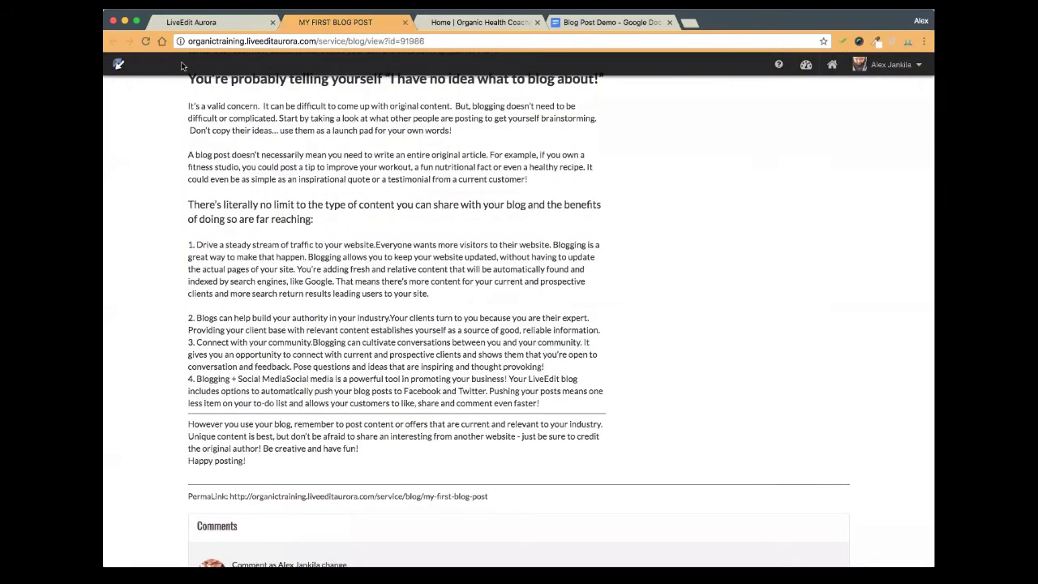
left_click(145, 40)
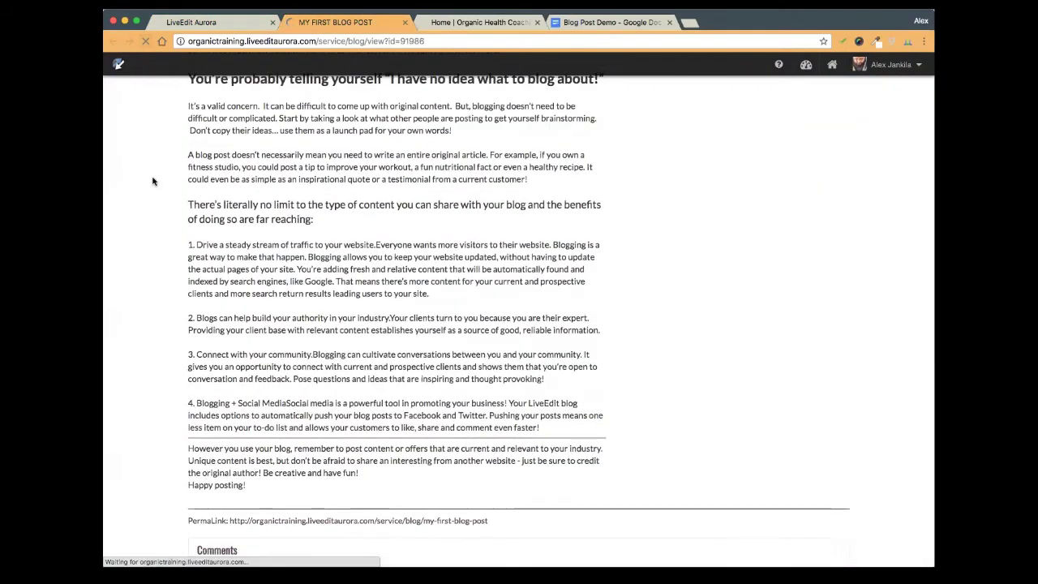
scroll(405, 284, "down", 2)
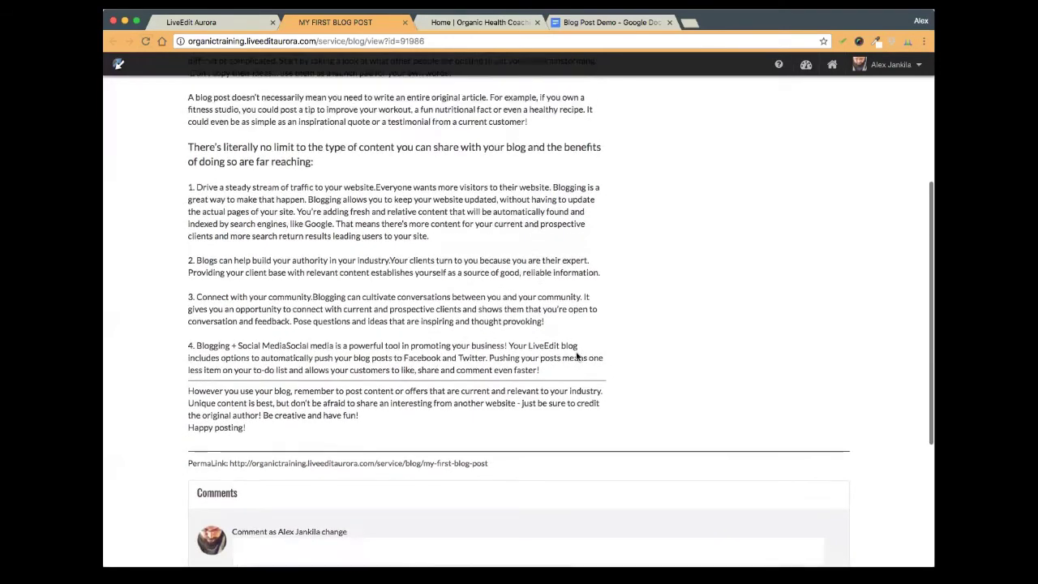
scroll(578, 357, "up", 1)
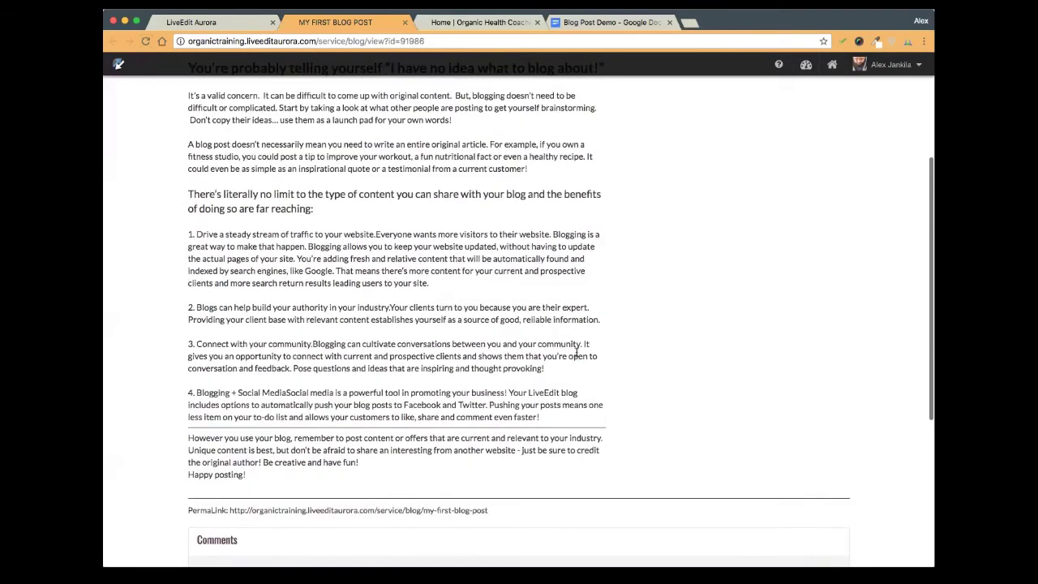
Return to the post editor and add a blank line between item 4 and the horizontal line
left_click(212, 22)
scroll(545, 368, "down", 1)
scroll(513, 455, "down", 5)
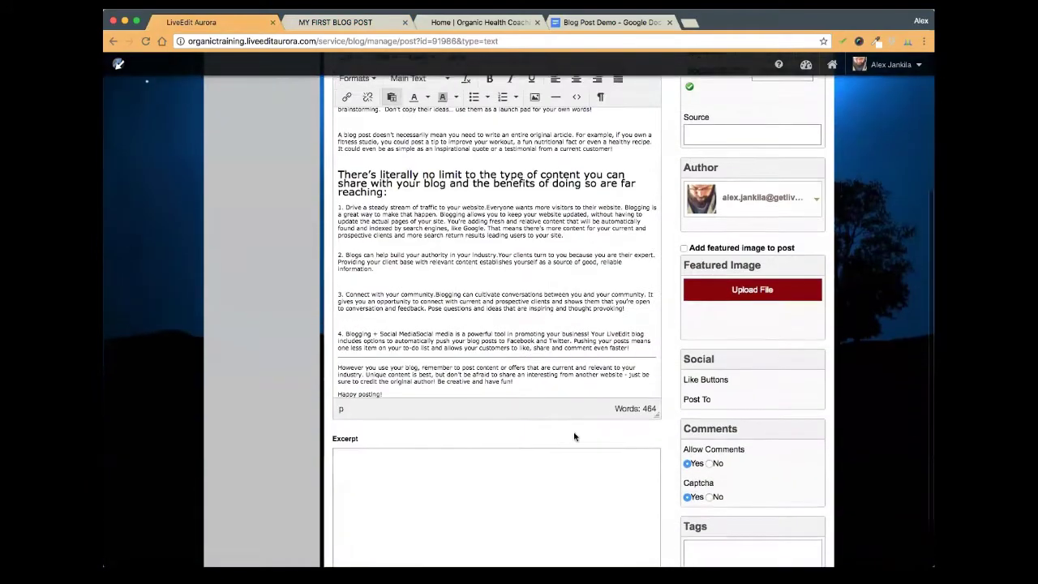
left_click(640, 326)
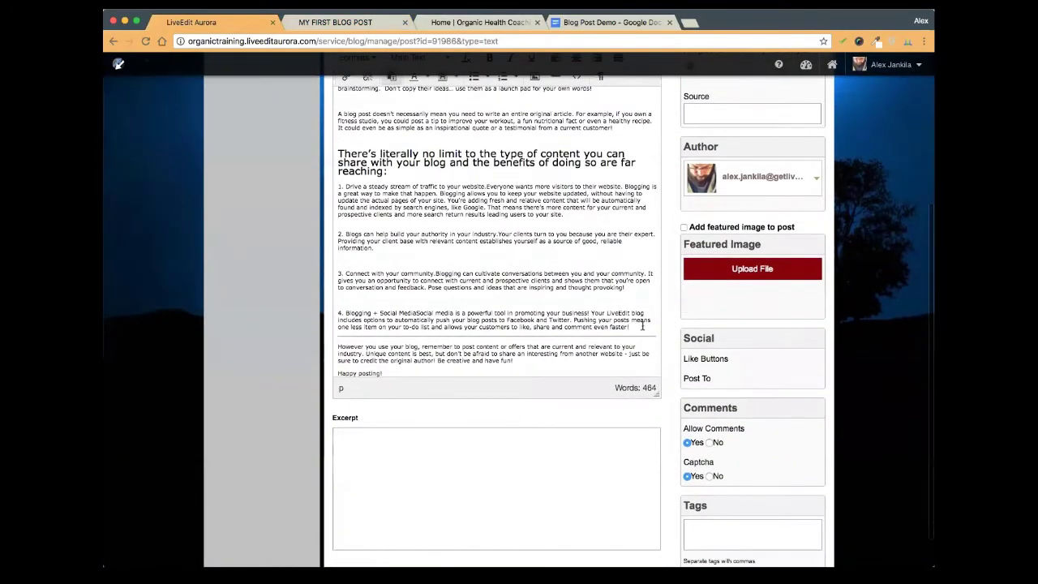
key("Return")
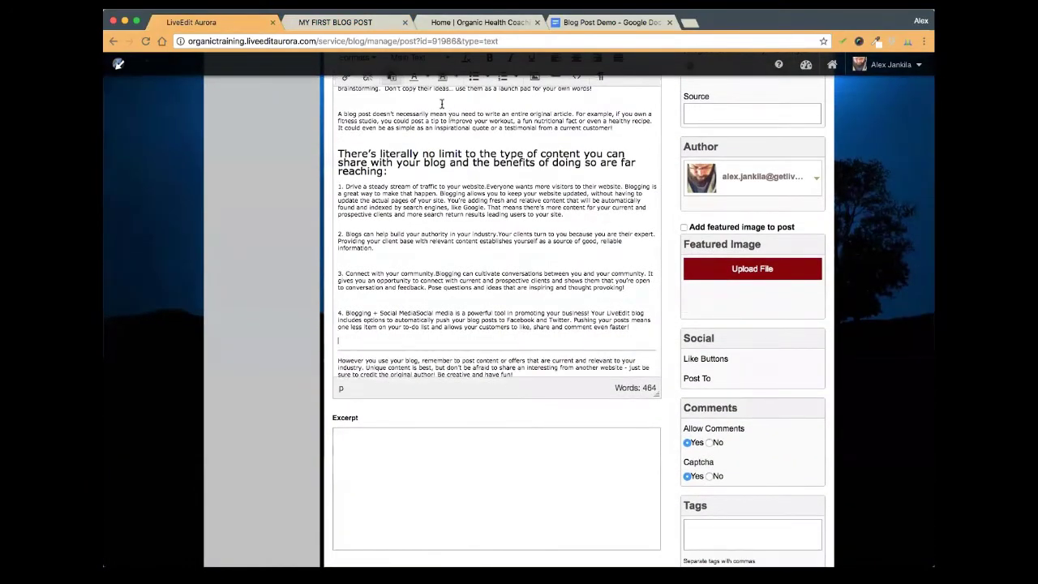
Save the draft and reload the preview to check the spacing above the divider
scroll(798, 258, "up", 5)
left_click(799, 144)
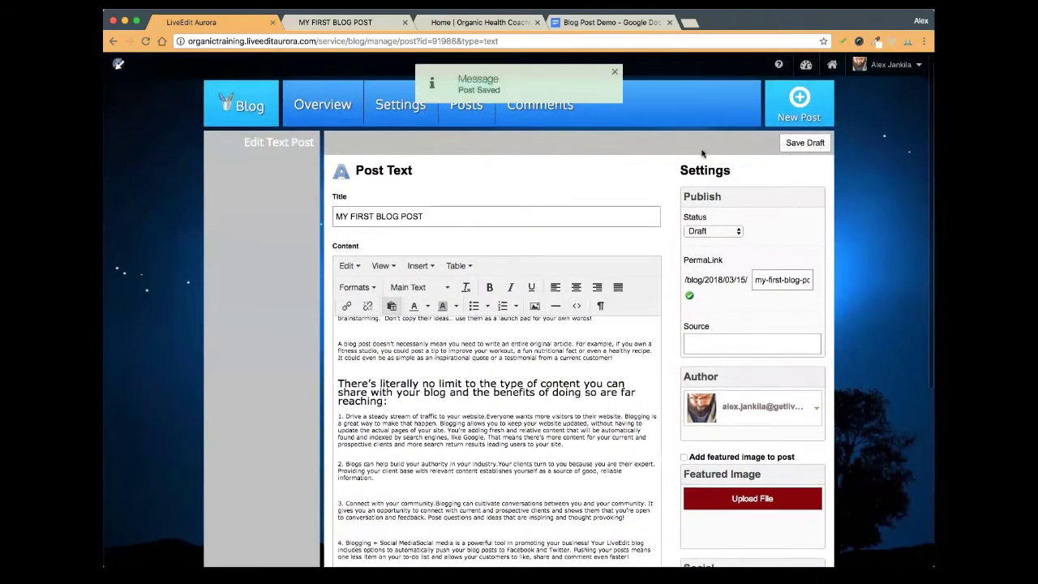
left_click(360, 22)
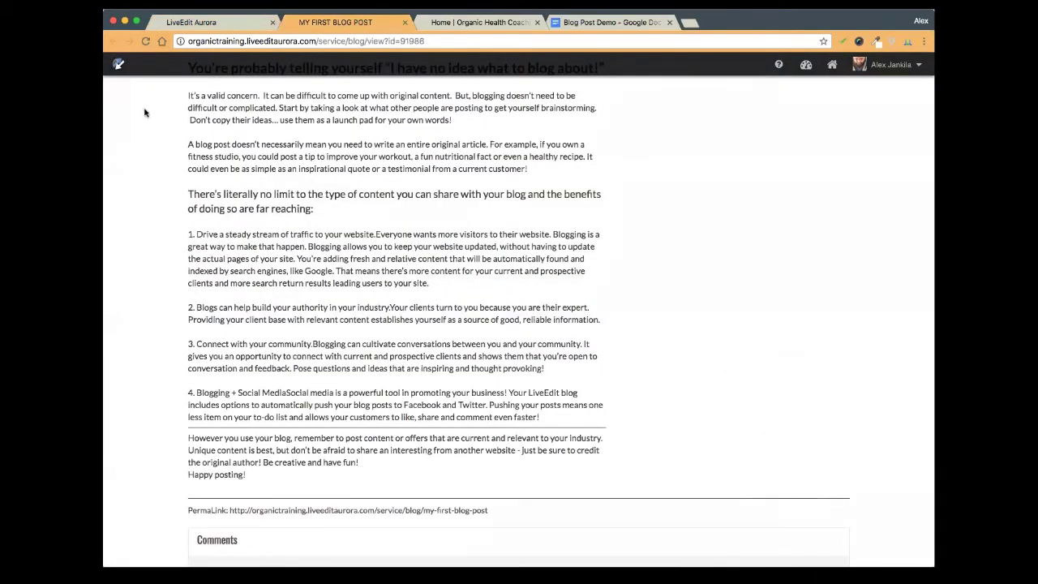
left_click(143, 43)
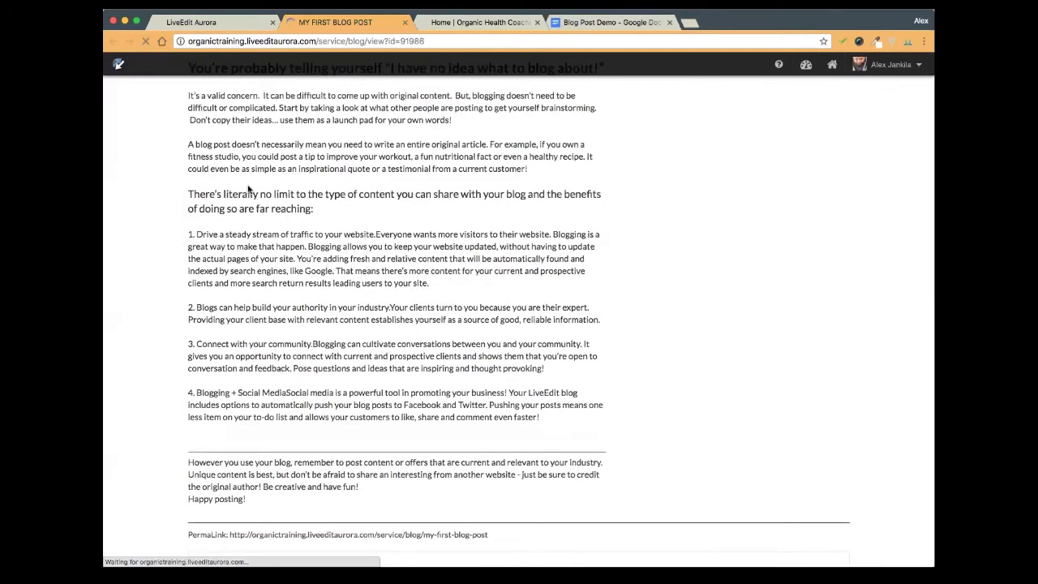
scroll(353, 198, "up", 2)
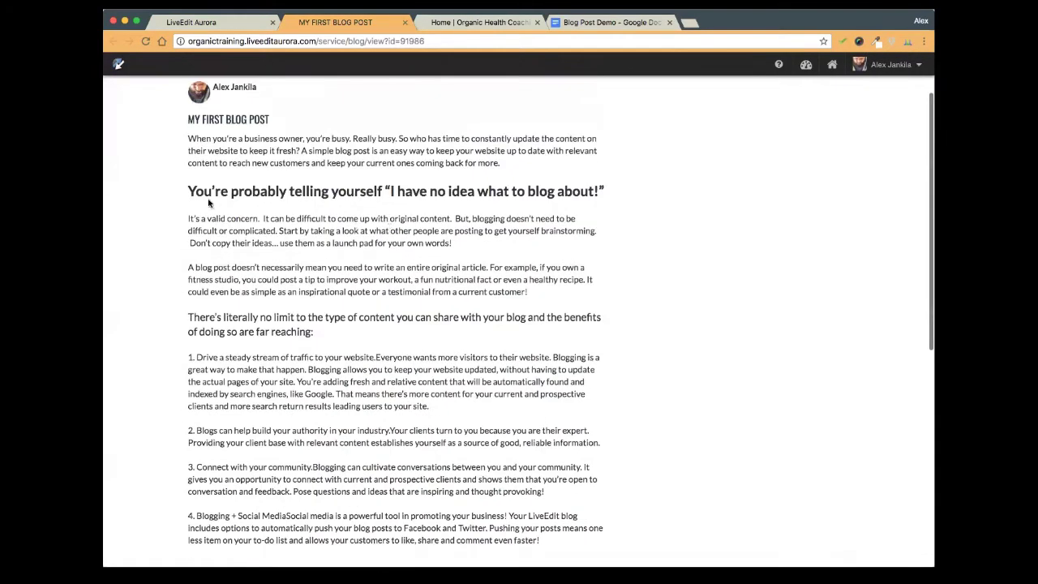
Compare the preview's opening paragraph with the MAIN TEXT typography settings in the Organic Health Coaching site design
left_click_drag(190, 138, 339, 156)
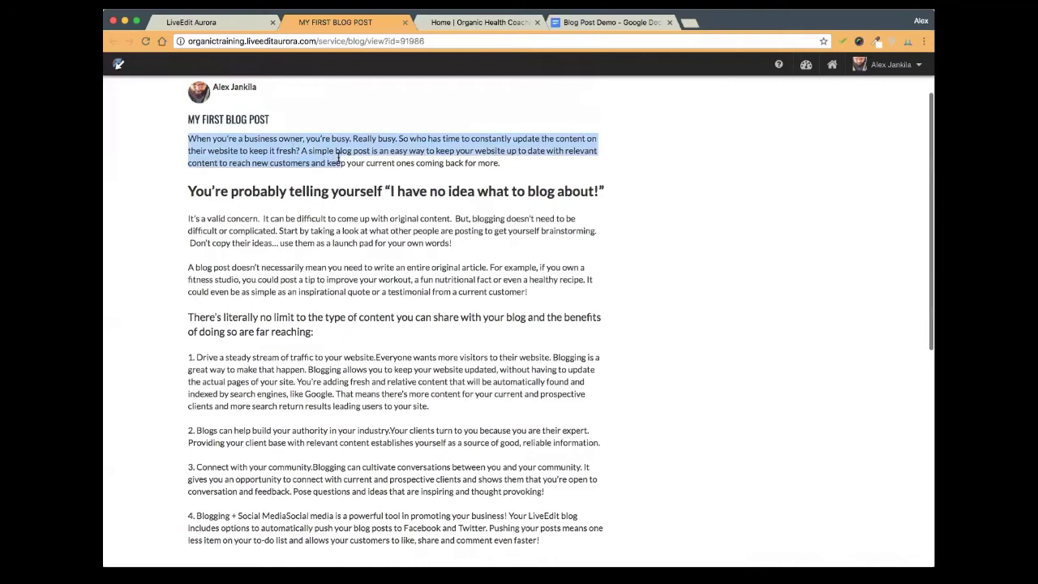
left_click(225, 23)
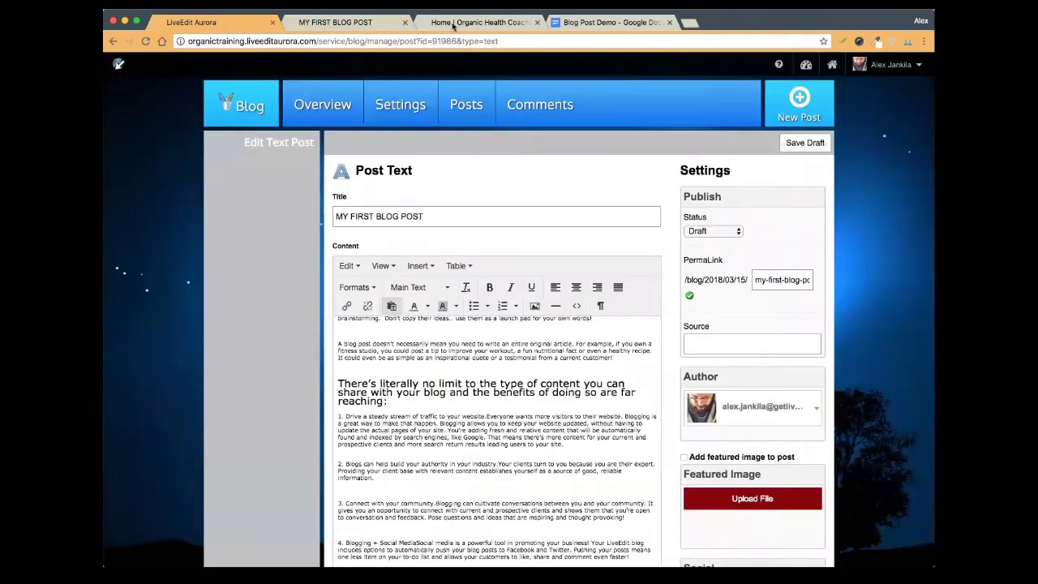
left_click(486, 23)
scroll(300, 328, "up", 5)
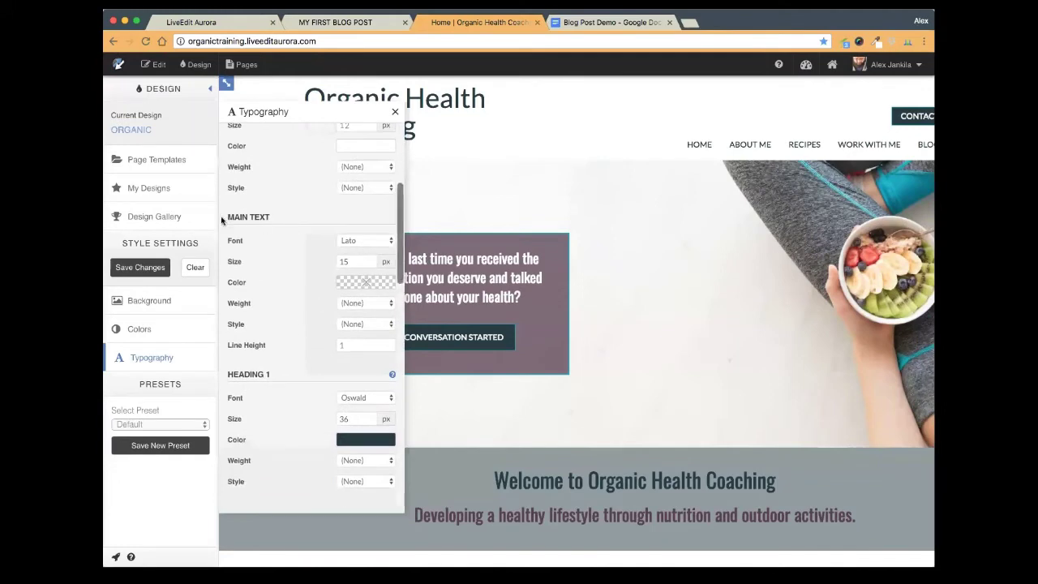
left_click_drag(224, 217, 280, 216)
Return to the post editor and view the font families available for the "You're probably telling yourself" heading, leaving its font as is
left_click(220, 29)
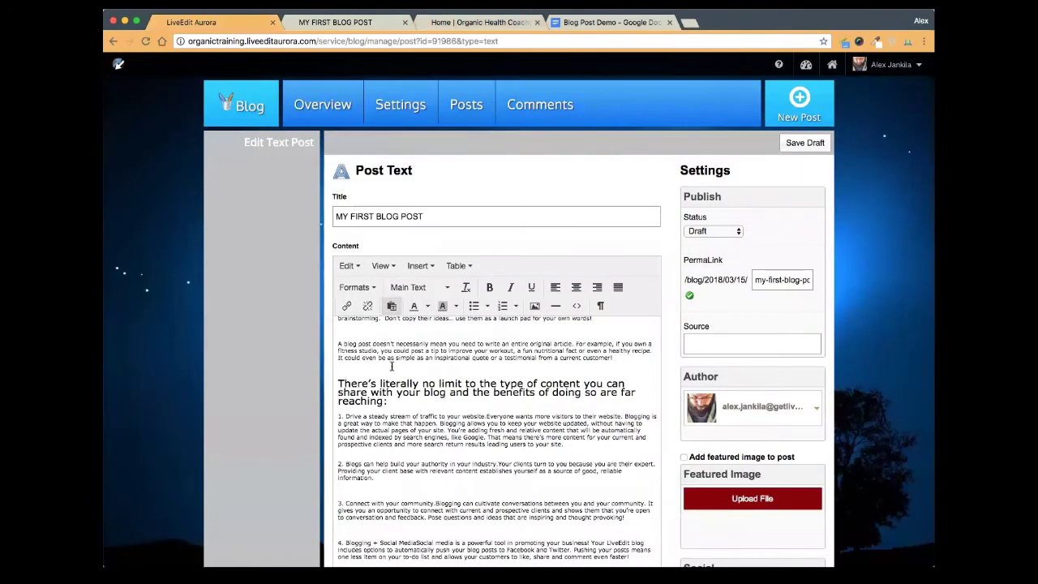
scroll(373, 423, "down", 1)
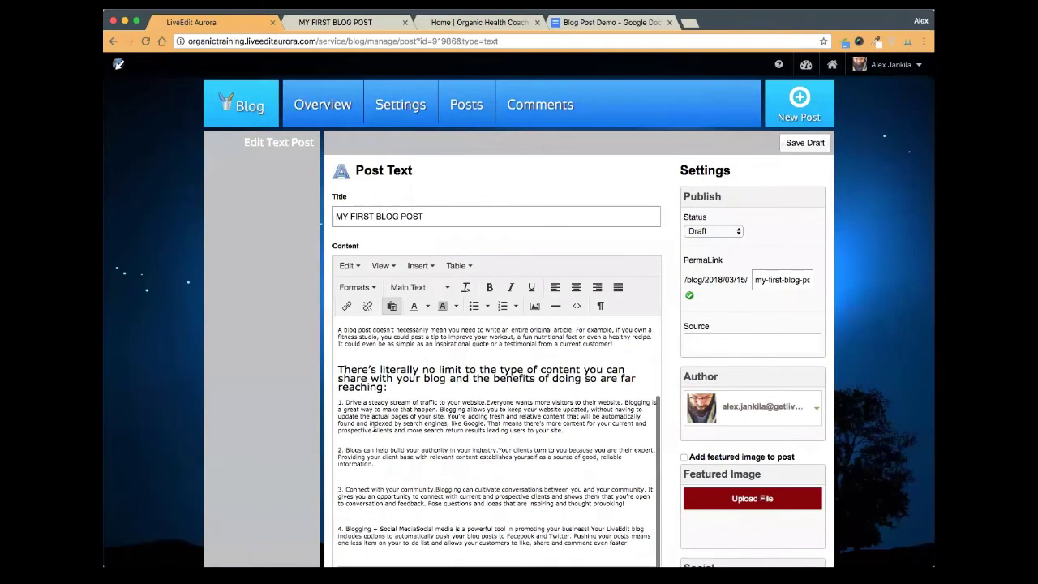
scroll(263, 407, "down", 5)
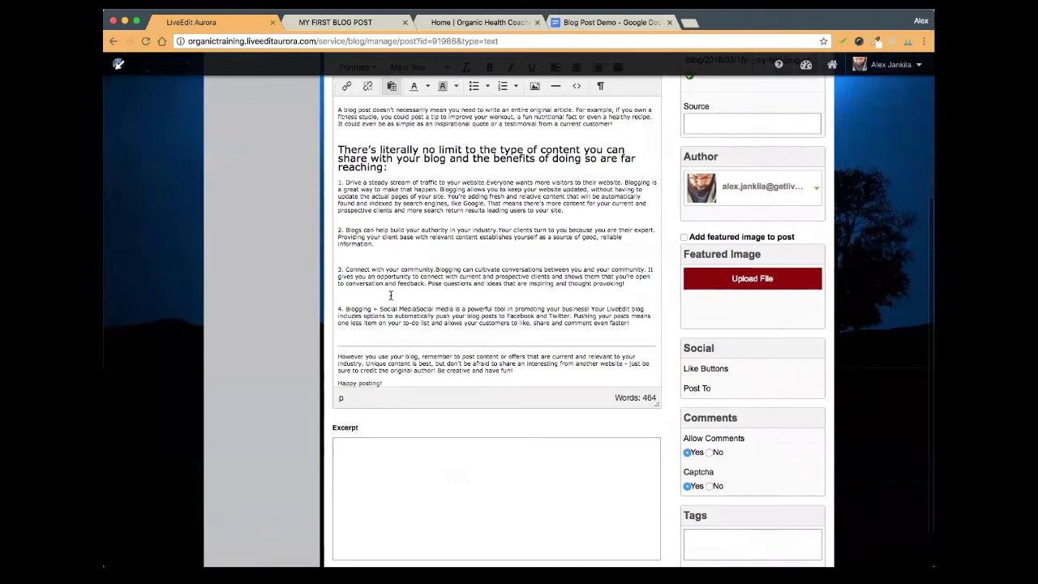
scroll(348, 390, "up", 3)
scroll(391, 296, "up", 3)
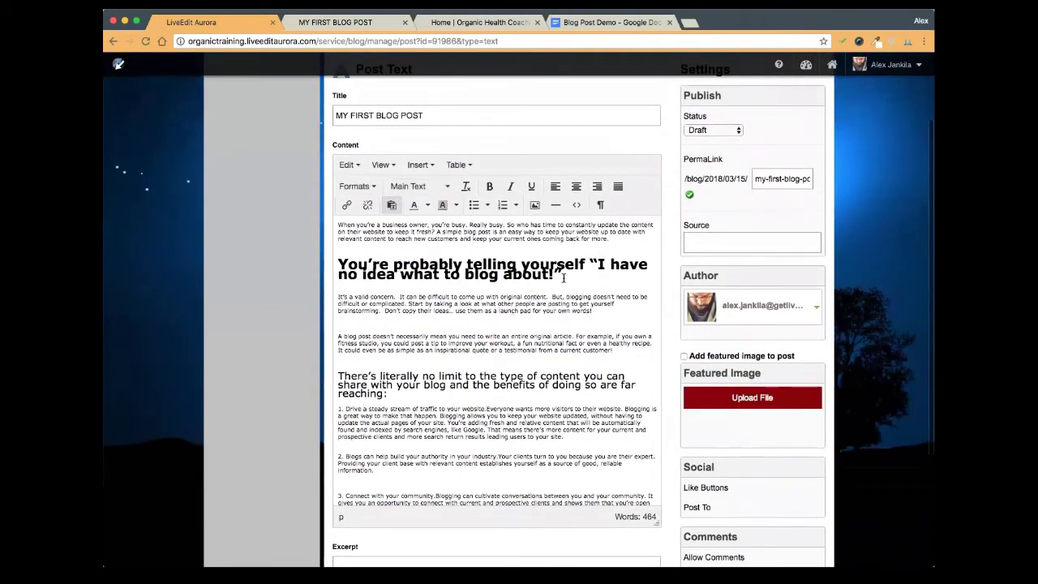
left_click_drag(564, 278, 317, 271)
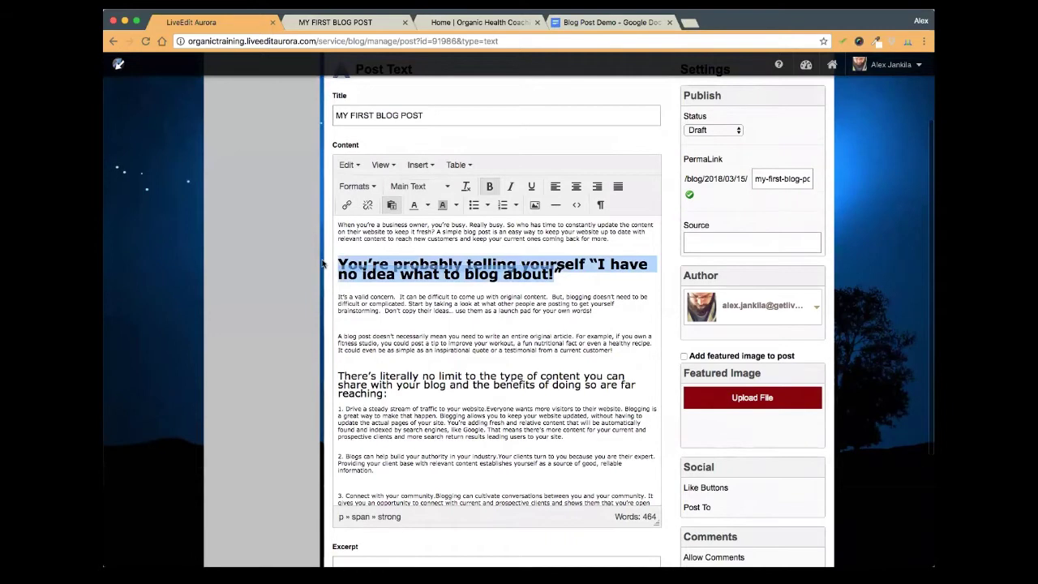
left_click(377, 188)
mouse_move(385, 256)
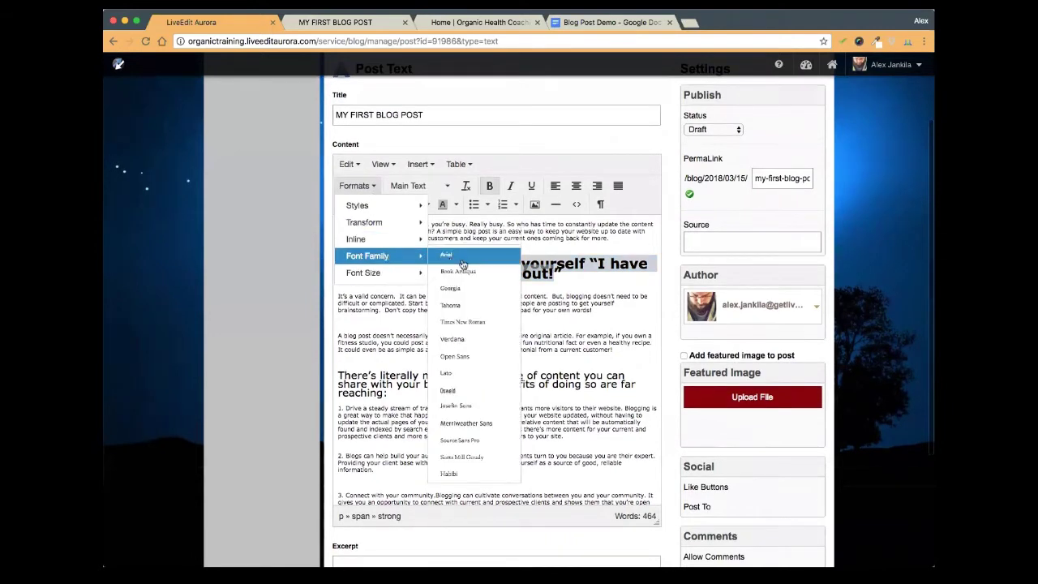
left_click(286, 218)
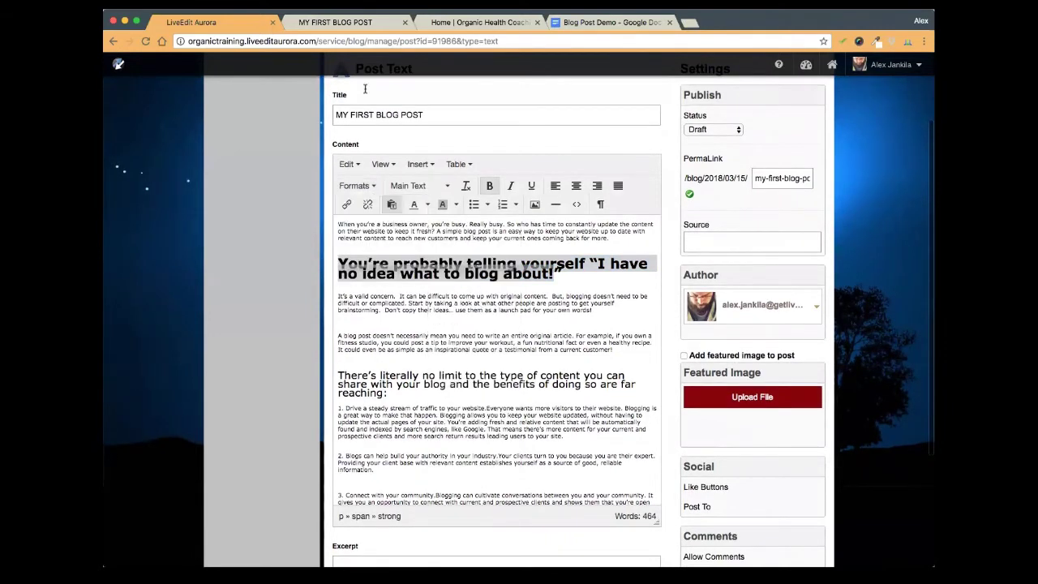
Reload the MY FIRST BLOG POST preview and review the layout from the opening paragraph to the closing text
scroll(272, 195, "up", 3)
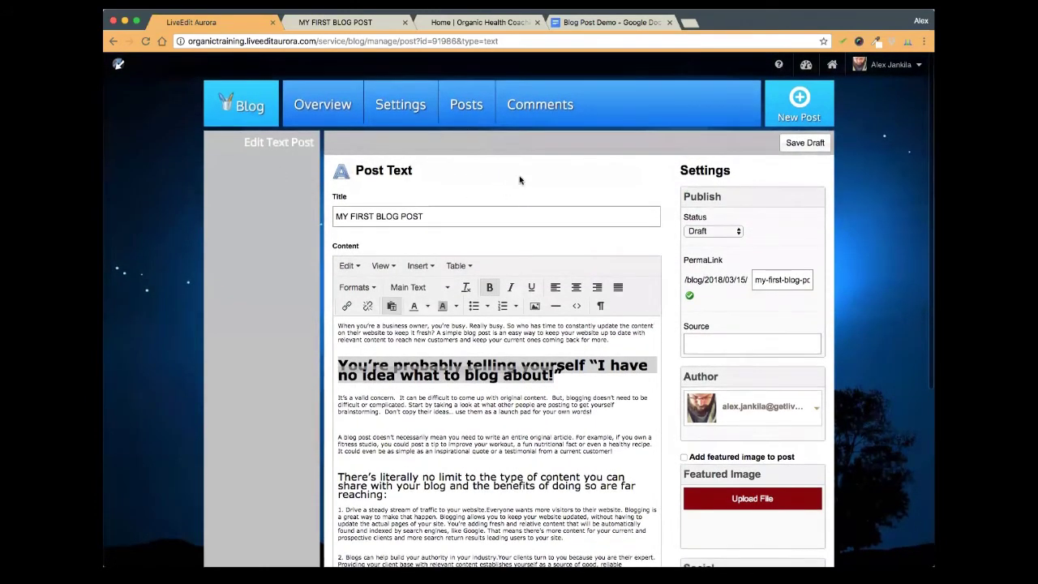
left_click(336, 24)
left_click(145, 41)
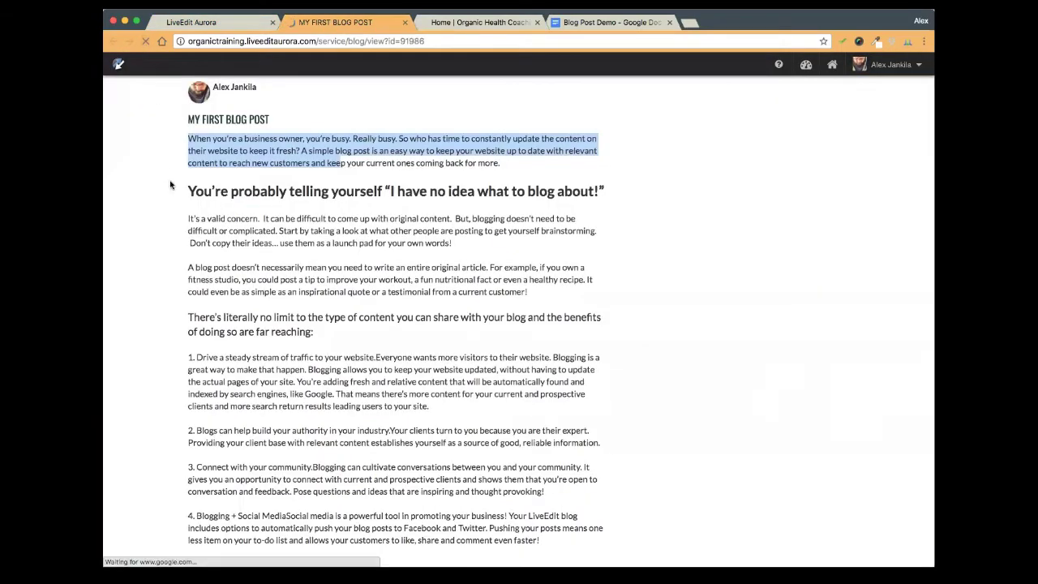
scroll(170, 185, "down", 2)
scroll(170, 185, "up", 3)
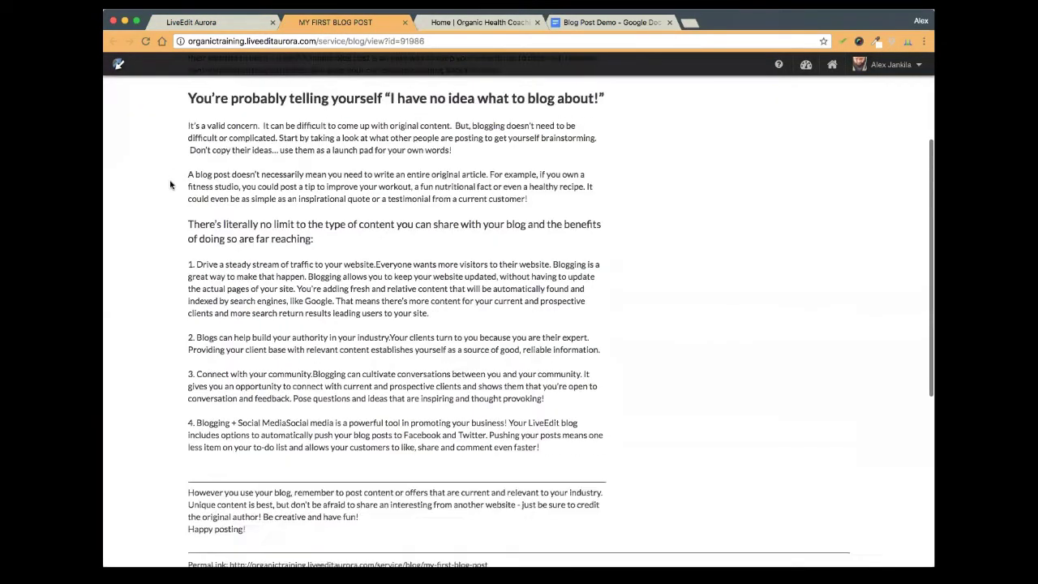
Return to the post editor, place the cursor below the first heading and view the content types that can be inserted
left_click(236, 23)
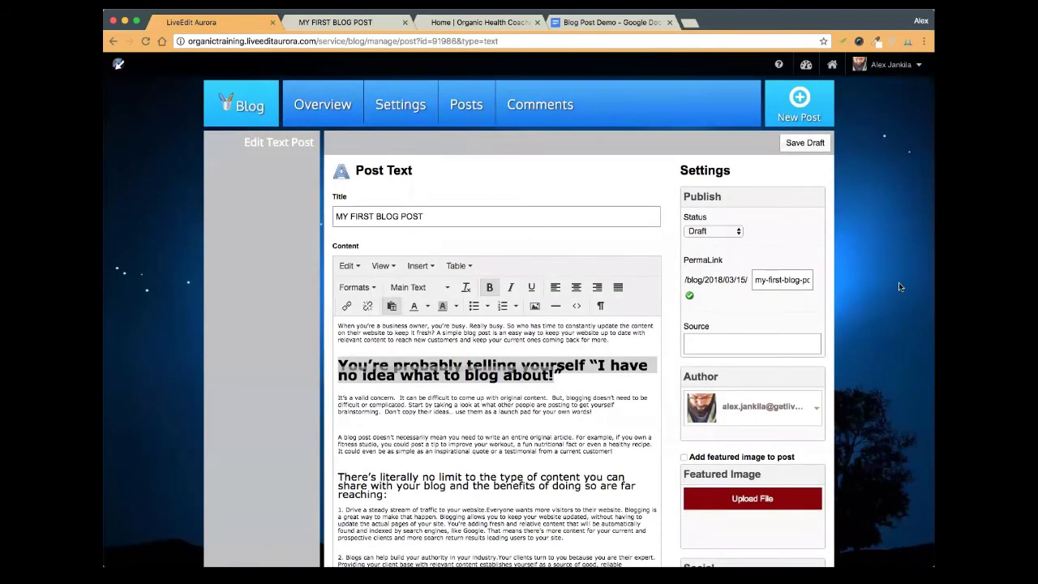
left_click(639, 391)
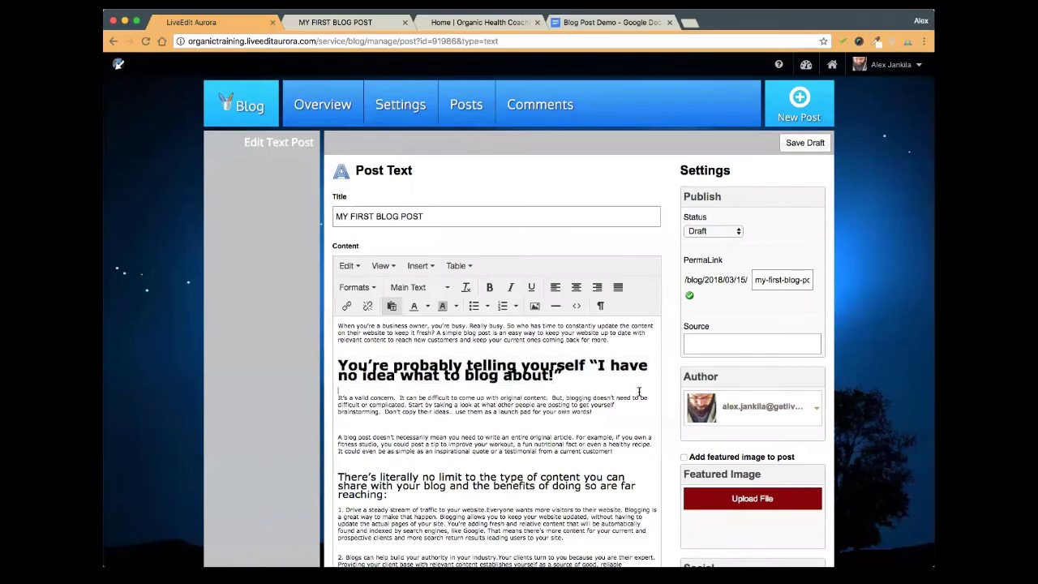
scroll(639, 392, "down", 2)
scroll(638, 392, "up", 2)
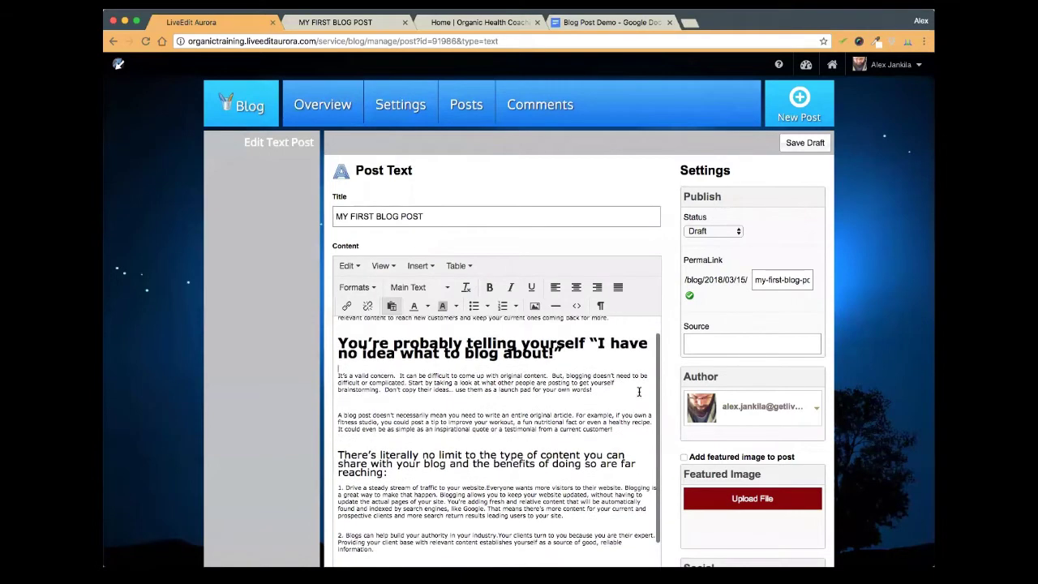
left_click(433, 271)
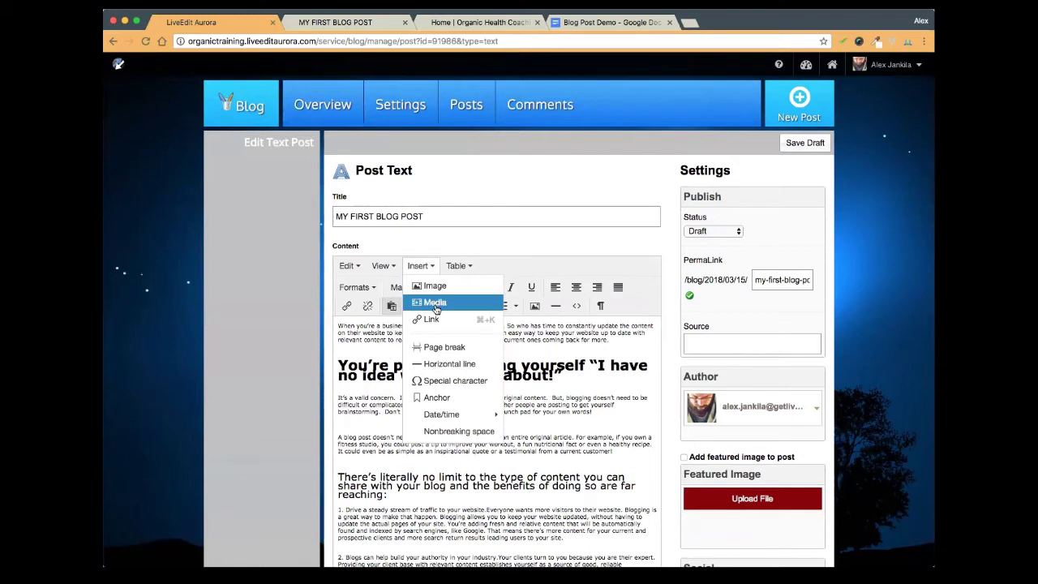
left_click(271, 385)
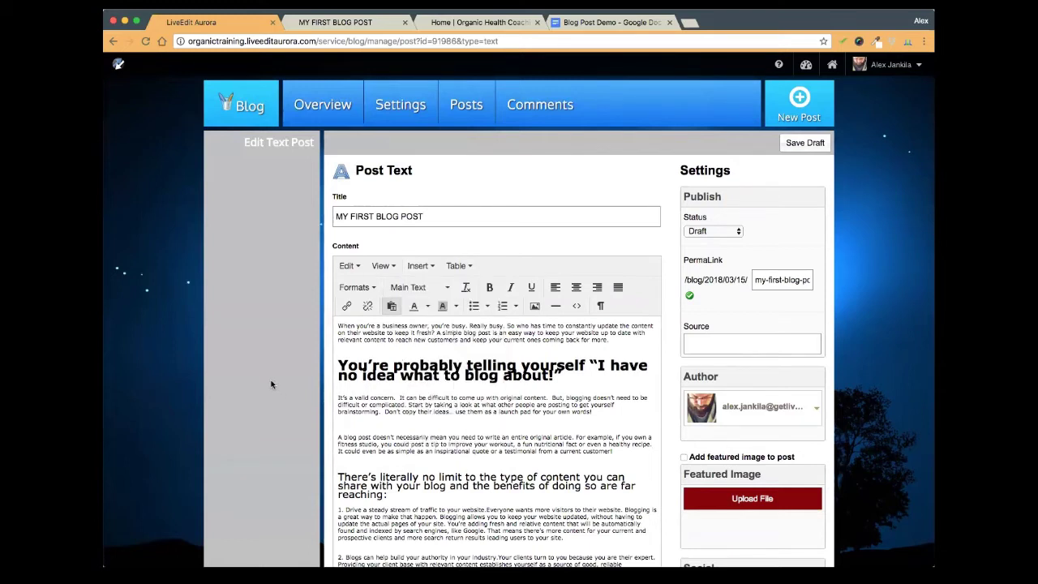
Review the post content in the editor and examine the "There's literally no limit" subheading in the preview
scroll(601, 423, "down", 2)
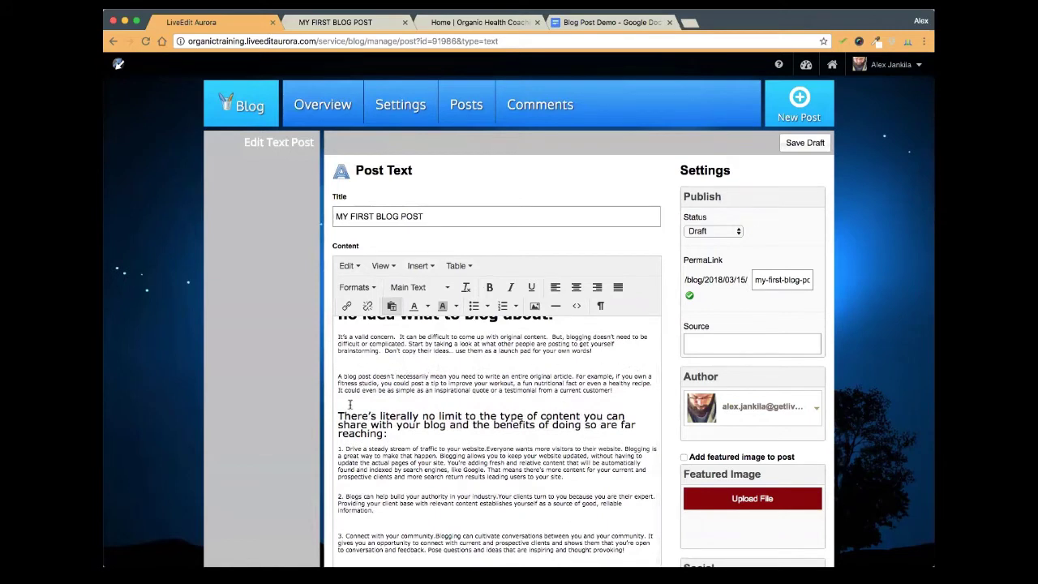
scroll(427, 402, "down", 2)
scroll(486, 397, "up", 4)
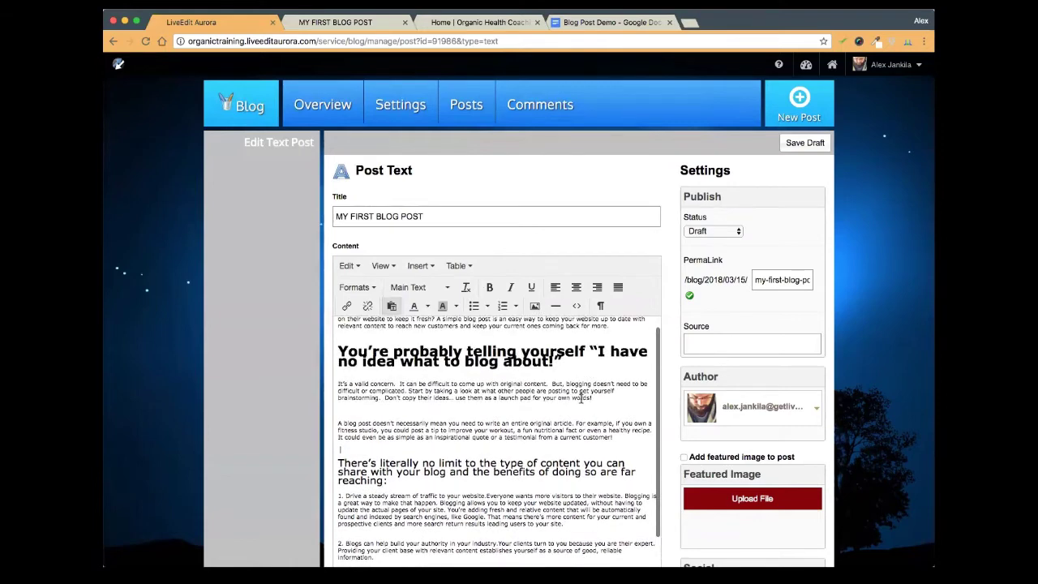
scroll(615, 390, "down", 3)
left_click(627, 381)
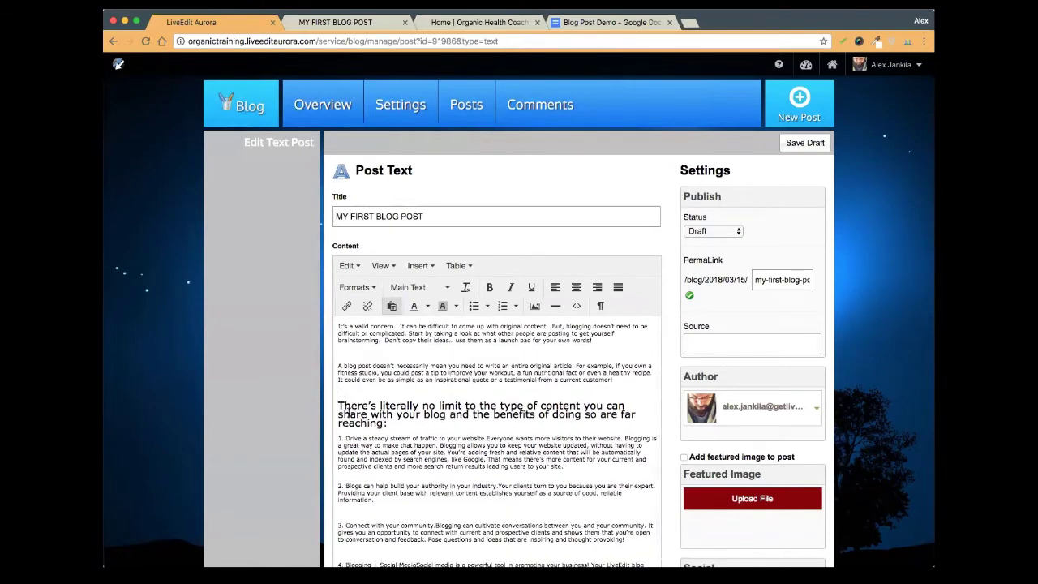
left_click(338, 21)
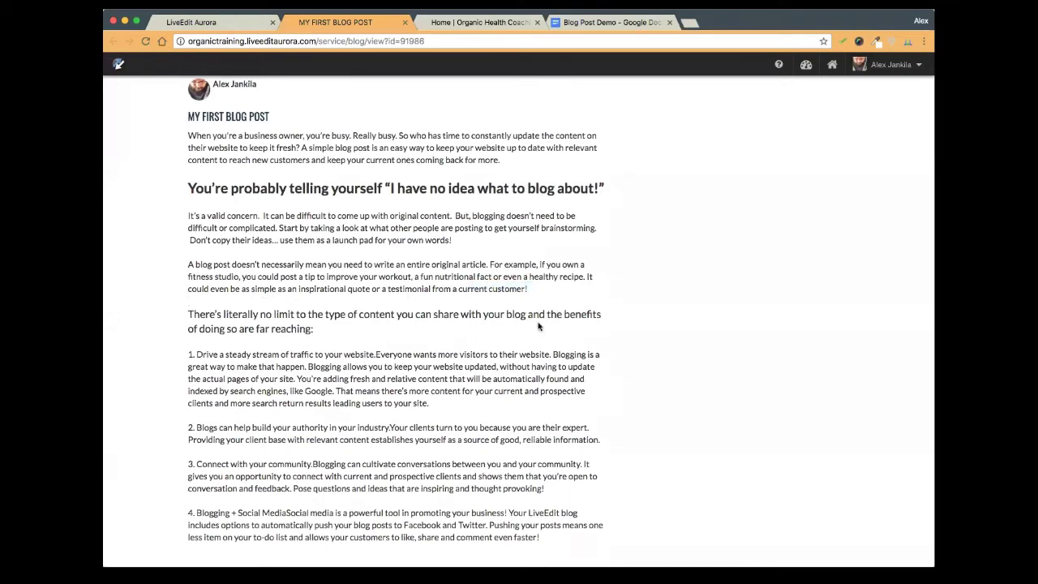
left_click_drag(313, 328, 171, 317)
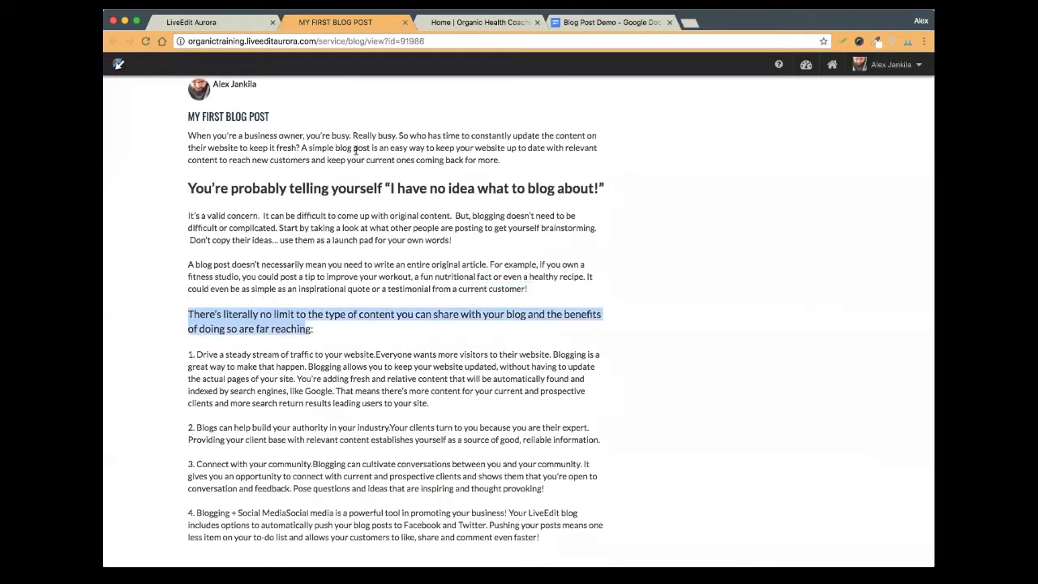
Return to the post editor, start inserting an image above the "There's literally no limit" subheading and upload the writing2 picture to My Files
left_click(227, 24)
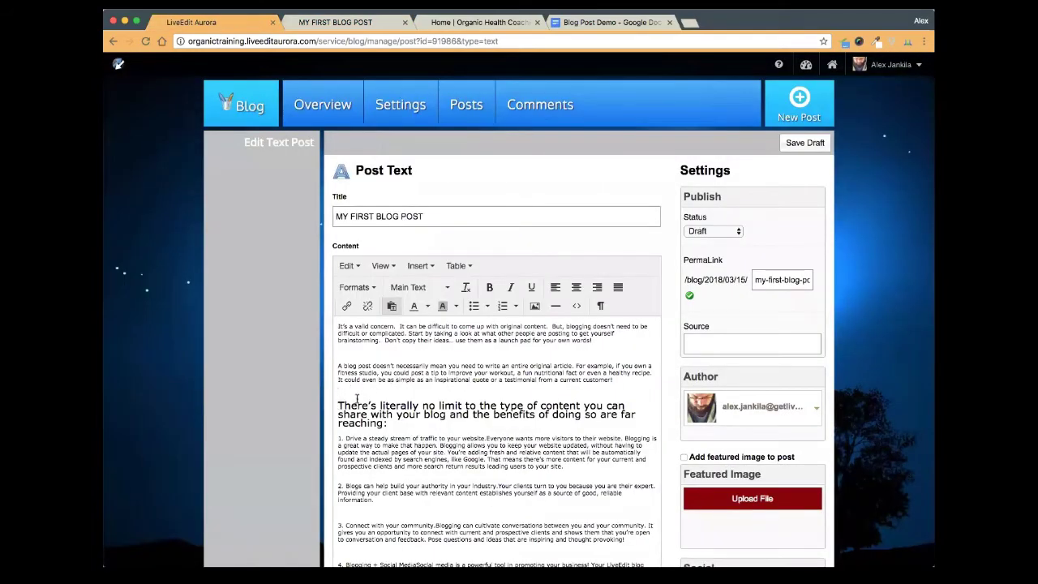
left_click(427, 268)
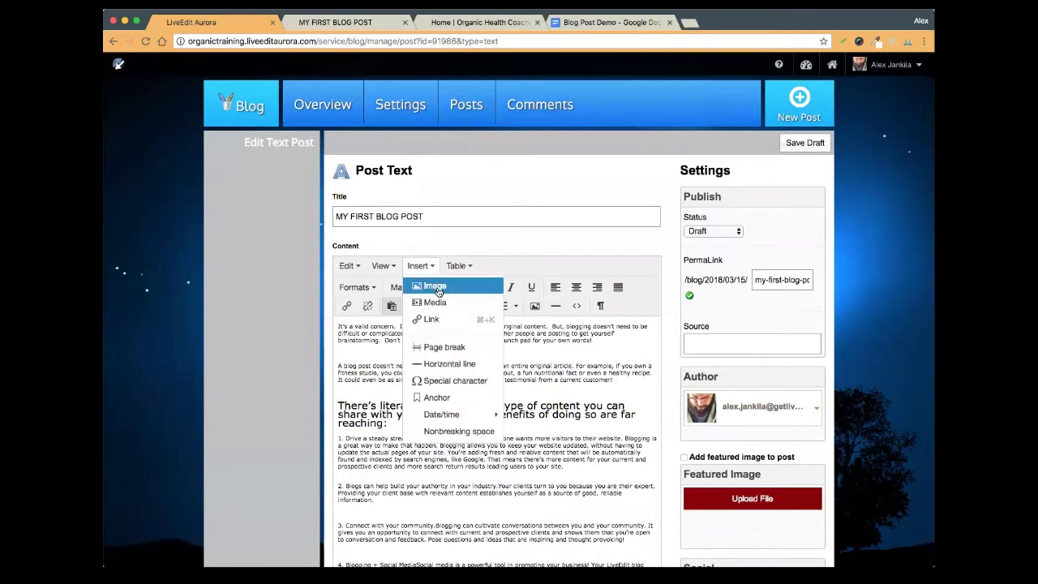
left_click(435, 287)
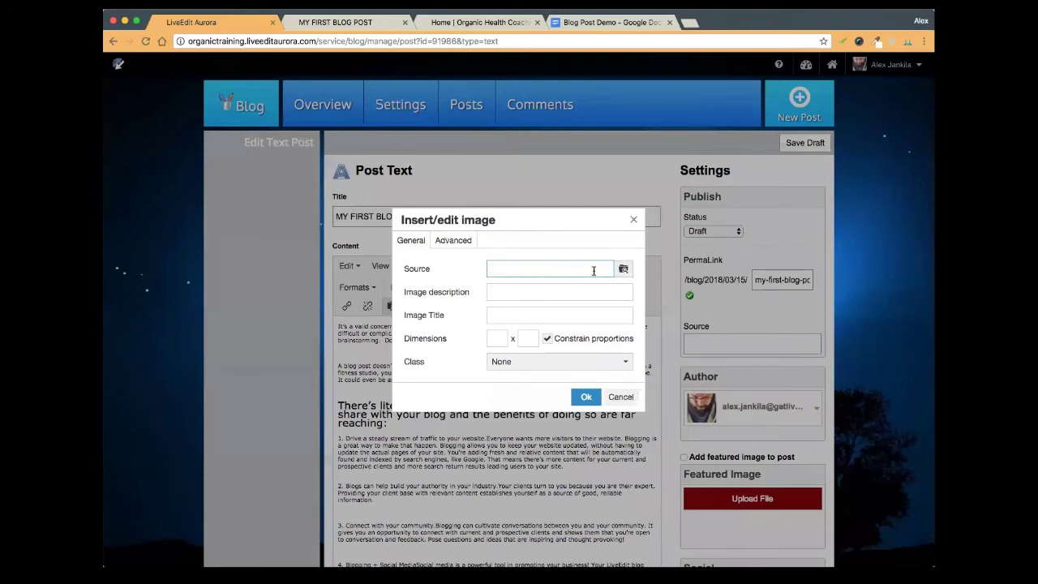
left_click(623, 273)
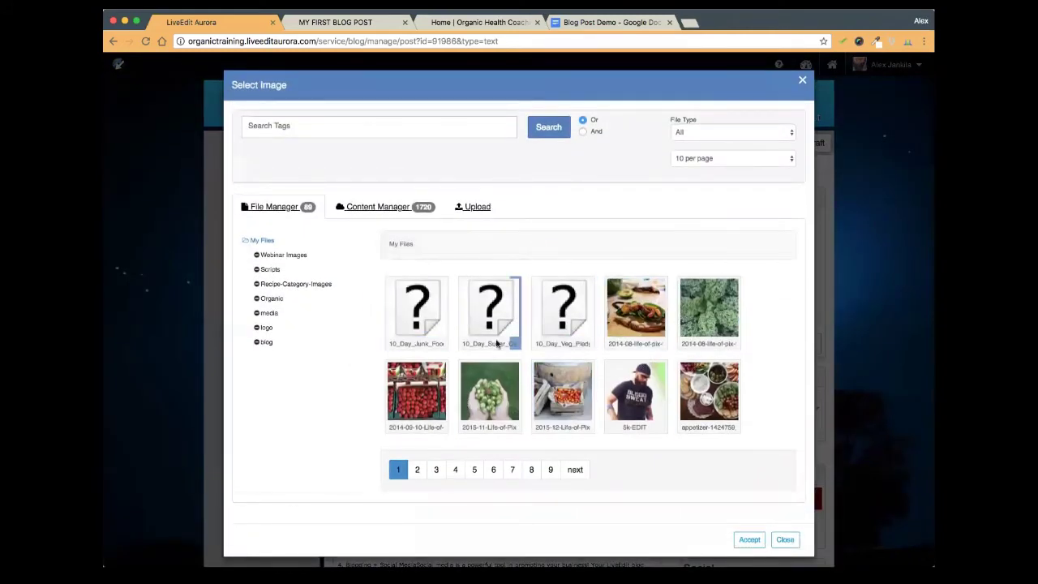
left_click(466, 207)
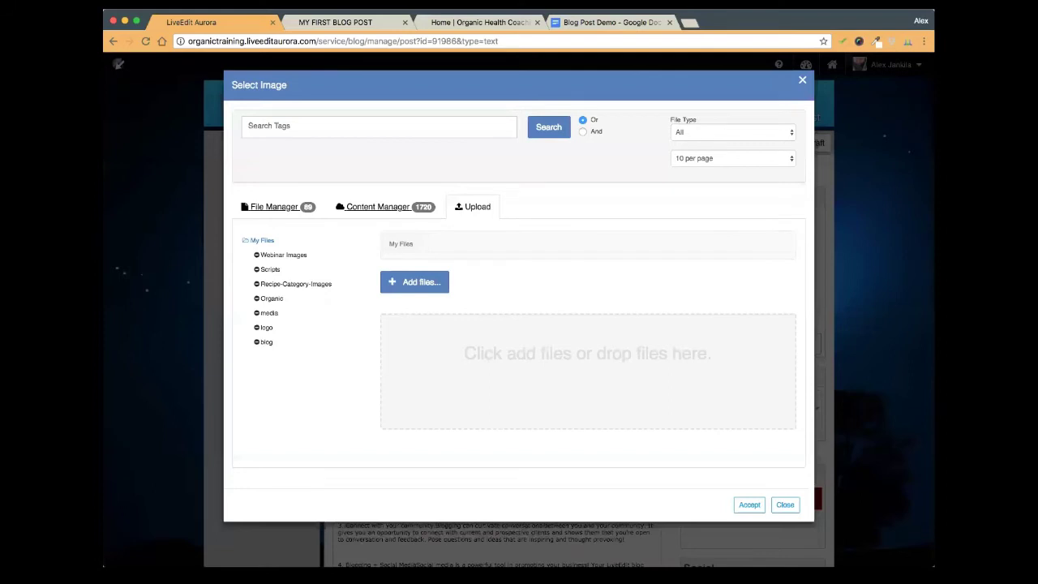
left_click_drag(848, 367, 469, 367)
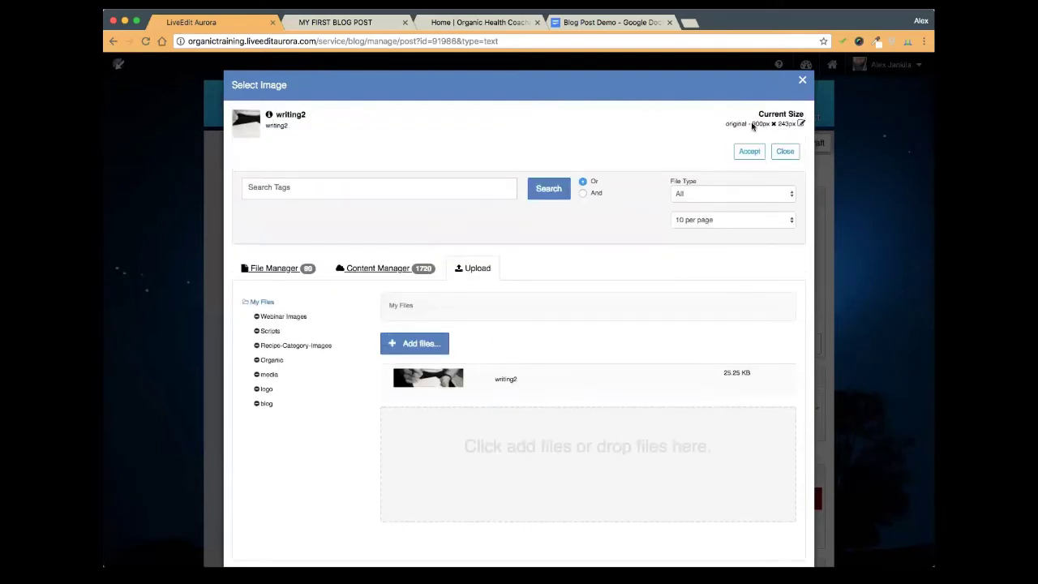
Create a new size of the writing2 image with a width of 500 px
left_click_drag(750, 123, 796, 127)
left_click(754, 126)
left_click_drag(754, 128, 764, 129)
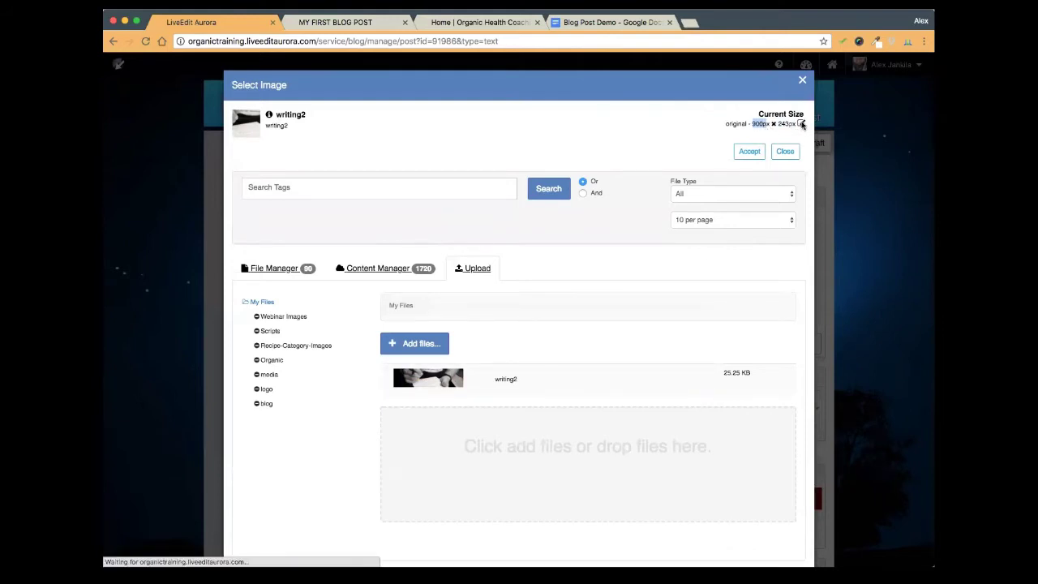
left_click(801, 124)
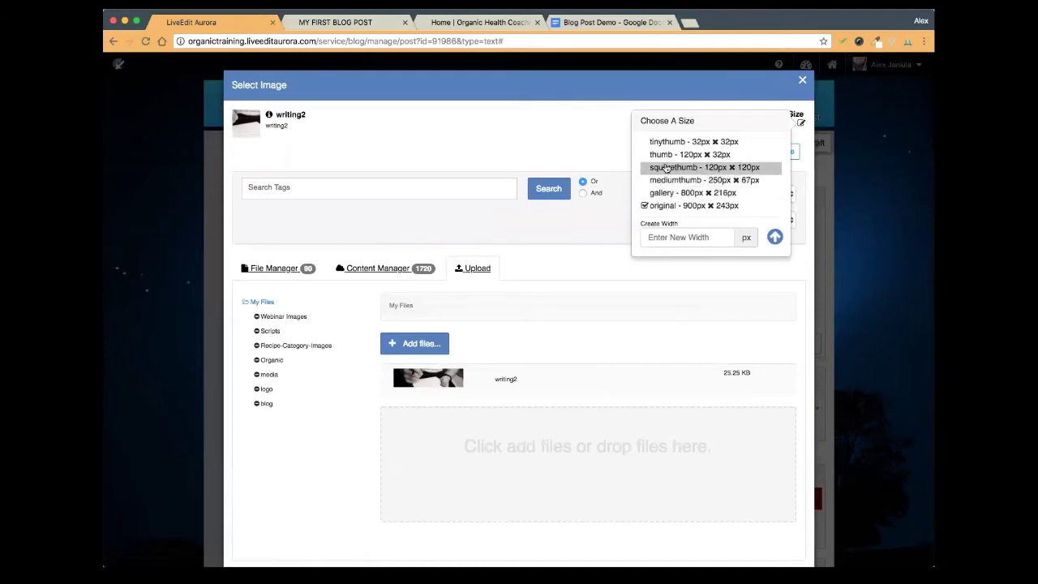
left_click(673, 236)
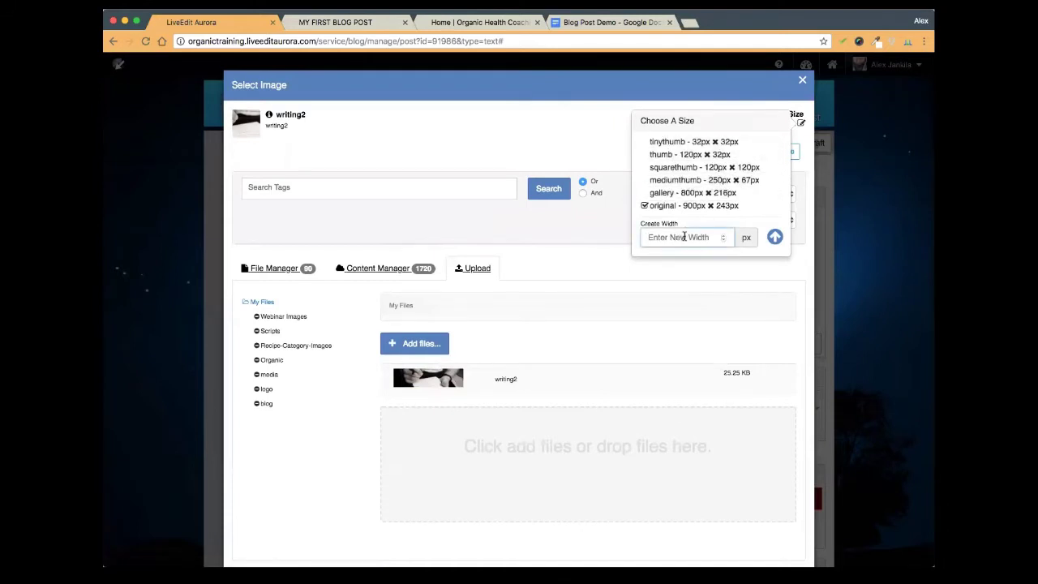
type("500")
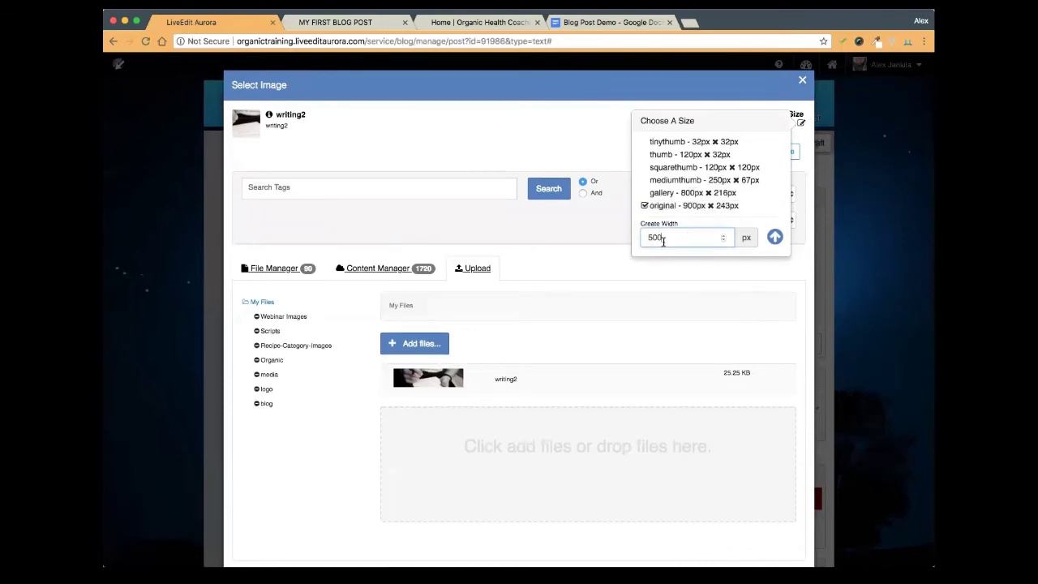
left_click(775, 237)
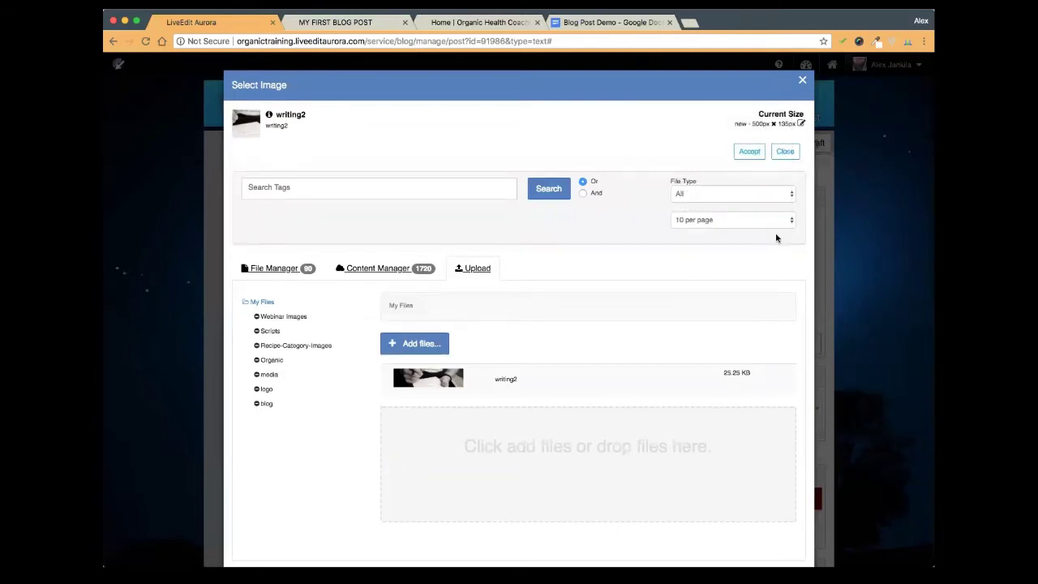
Accept the resized picture and insert it into the post with the description writing2 and an empty image title
left_click(749, 152)
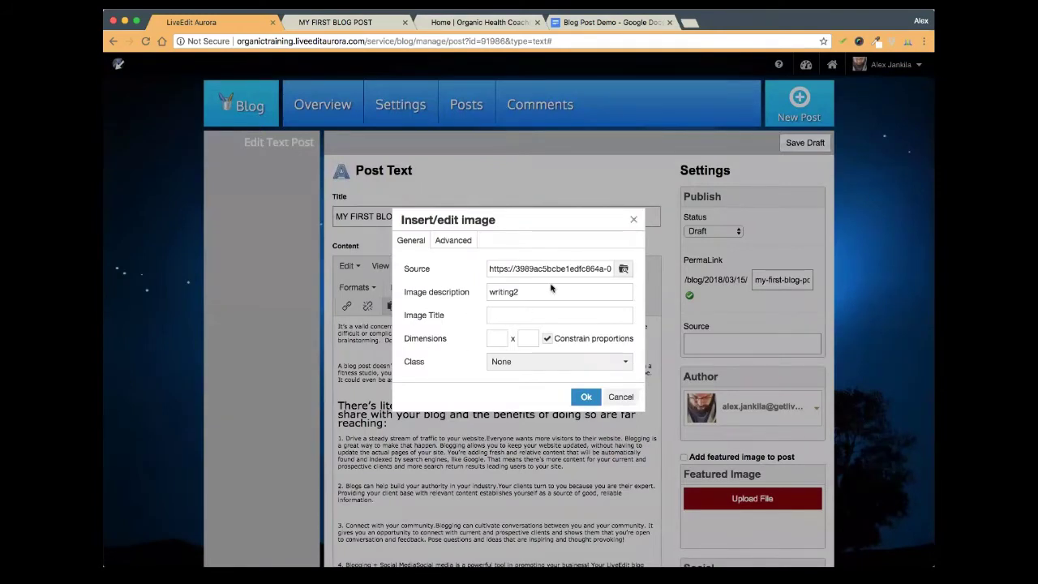
left_click(470, 293)
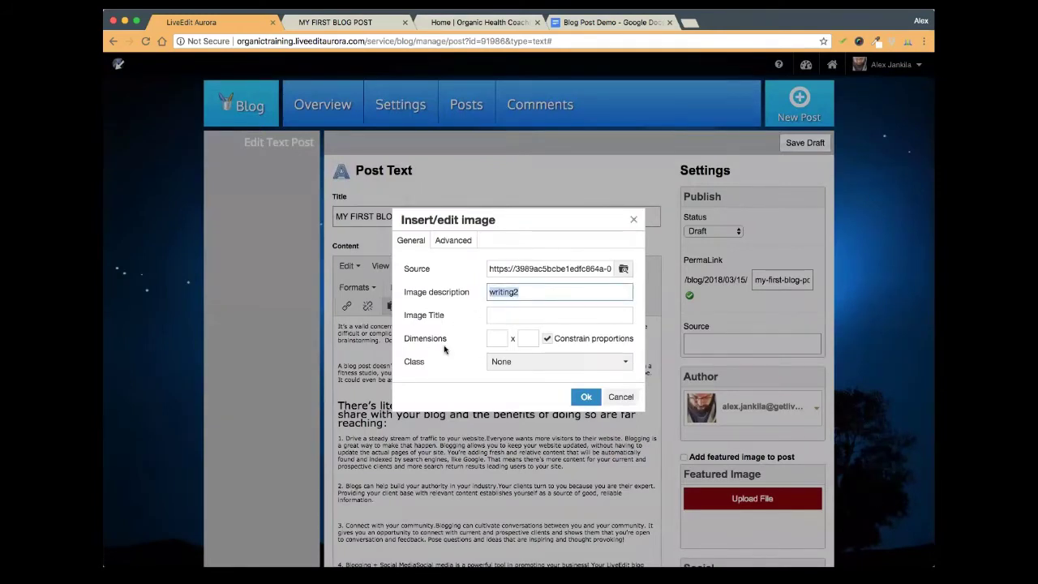
left_click(499, 316)
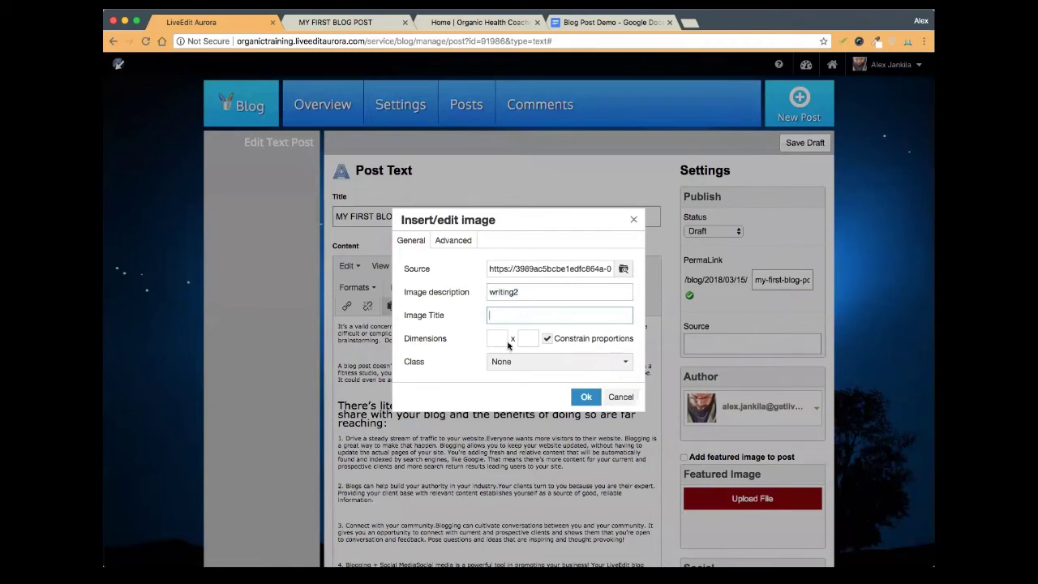
left_click(586, 396)
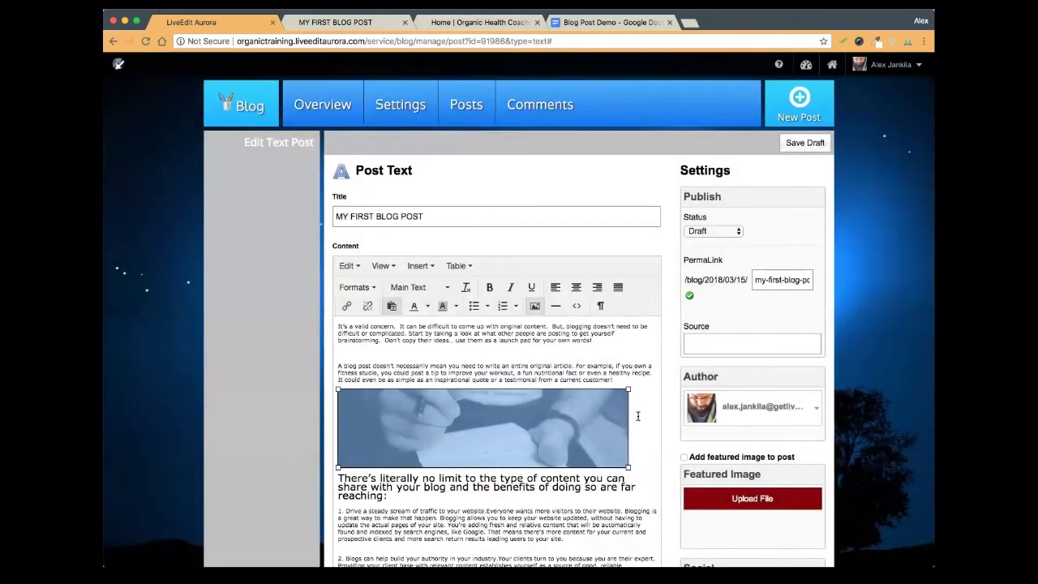
left_click(638, 416)
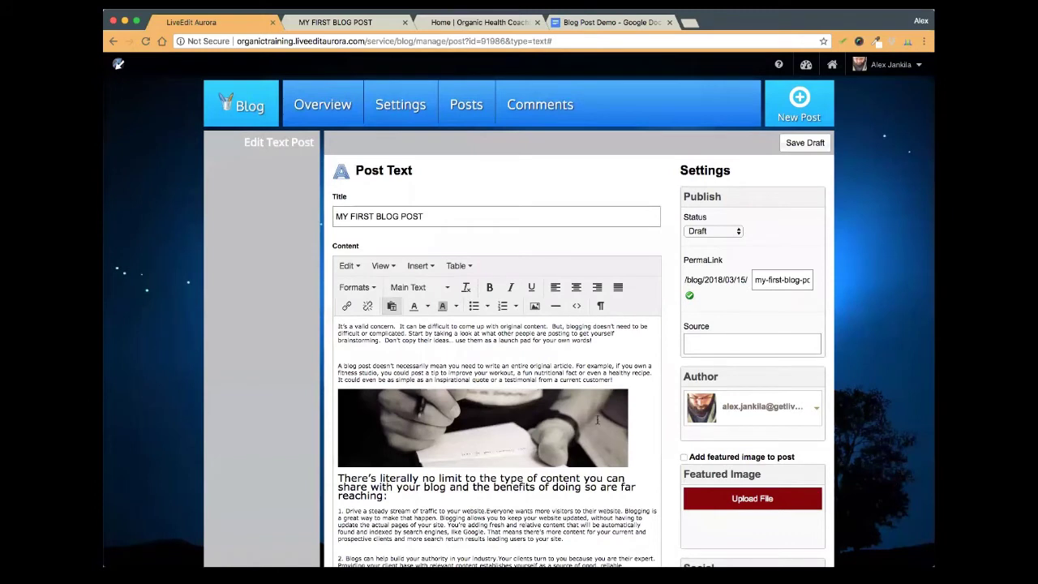
Center the writing picture in the post content
left_click(597, 419)
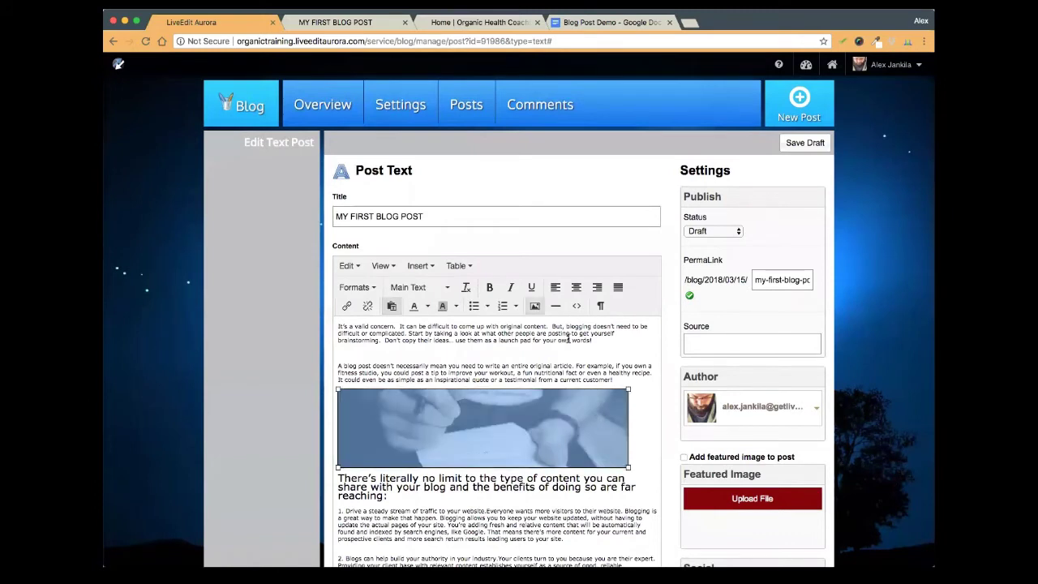
left_click(576, 288)
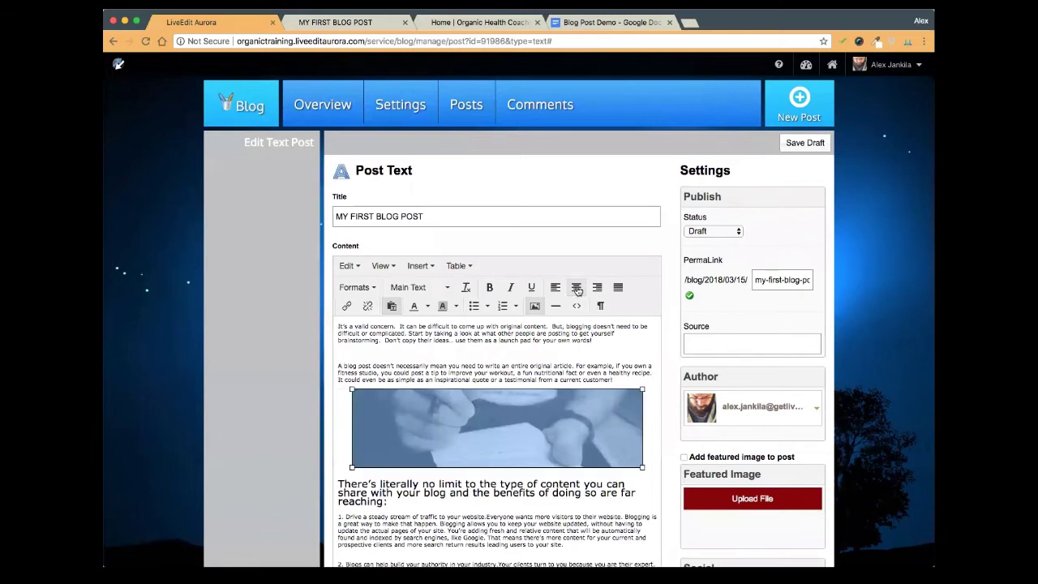
left_click(337, 430)
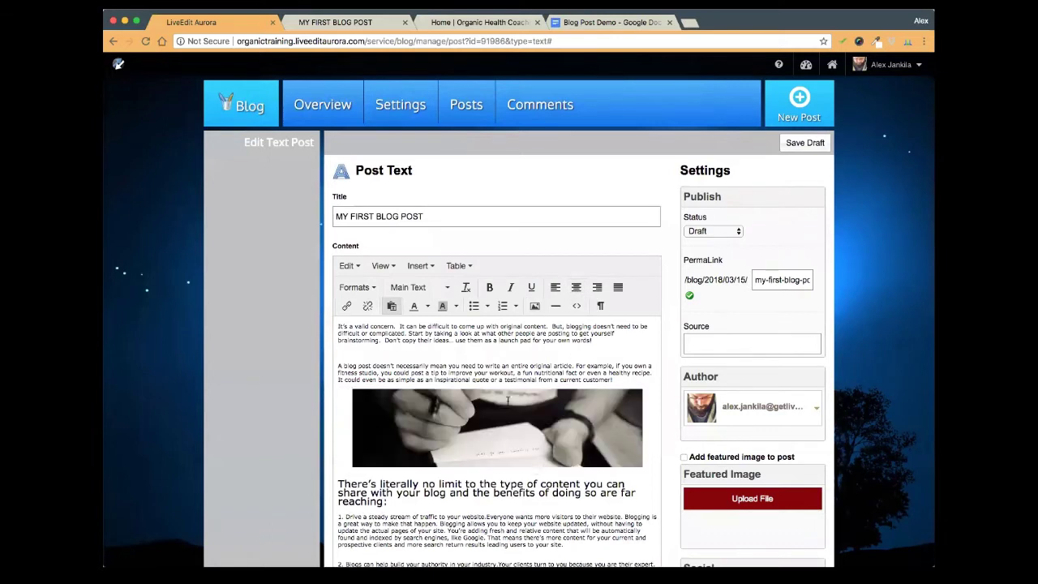
Add an empty line between the picture and the "There's literally no limit" subheading, and save the draft
left_click(628, 380)
key("Return")
key("BackSpace")
left_click(651, 471)
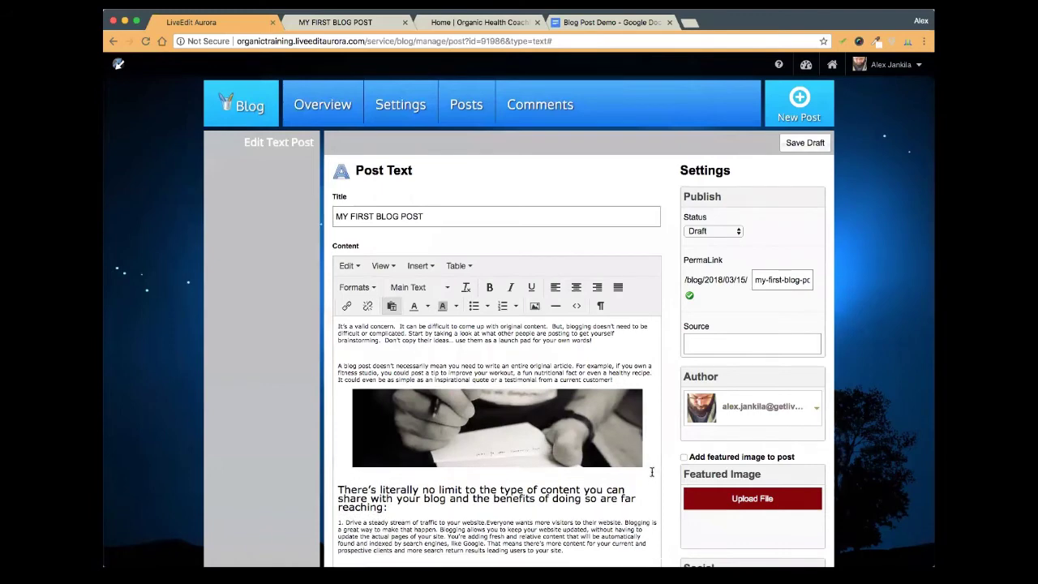
left_click(650, 456)
scroll(235, 384, "down", 3)
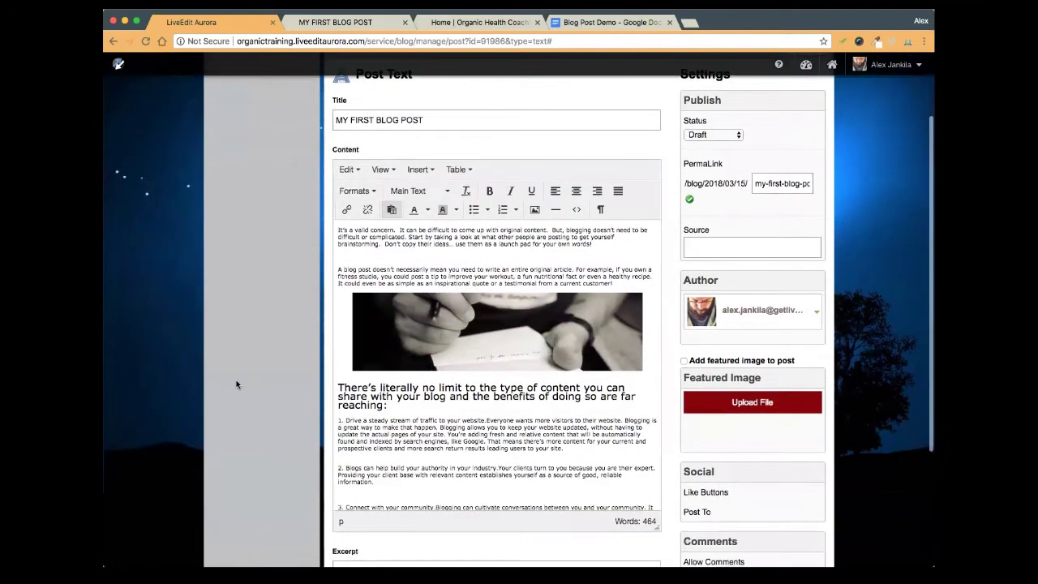
scroll(260, 375, "up", 3)
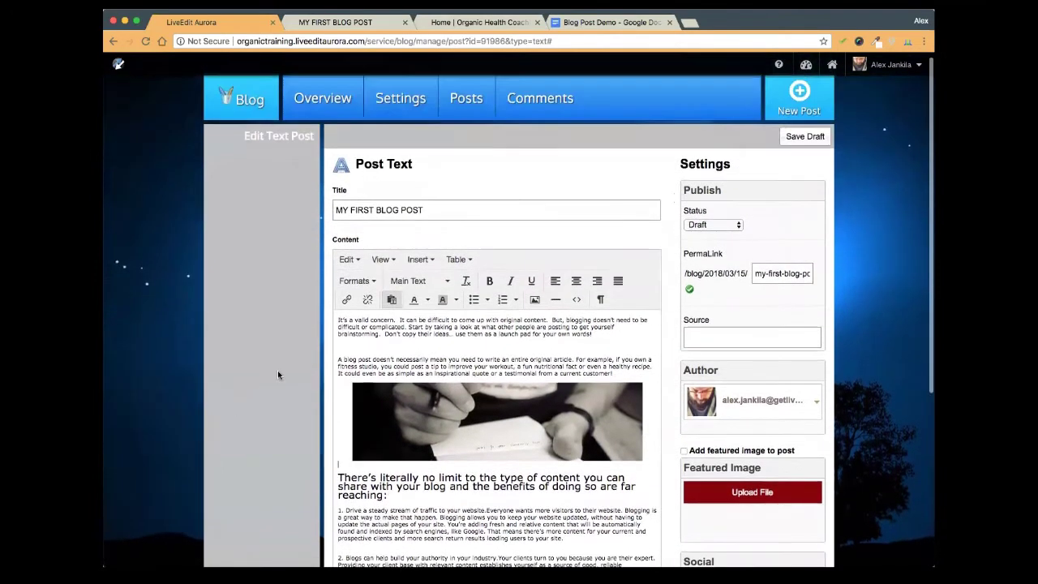
left_click(814, 141)
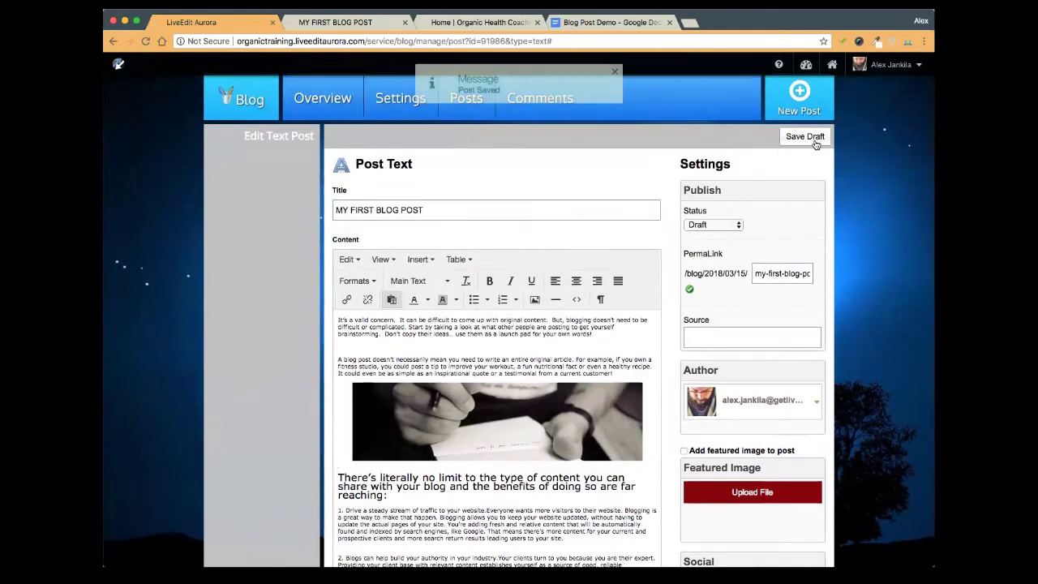
Reload the MY FIRST BLOG POST preview and check the picture's placement and the spacing around it
left_click(323, 22)
left_click(145, 41)
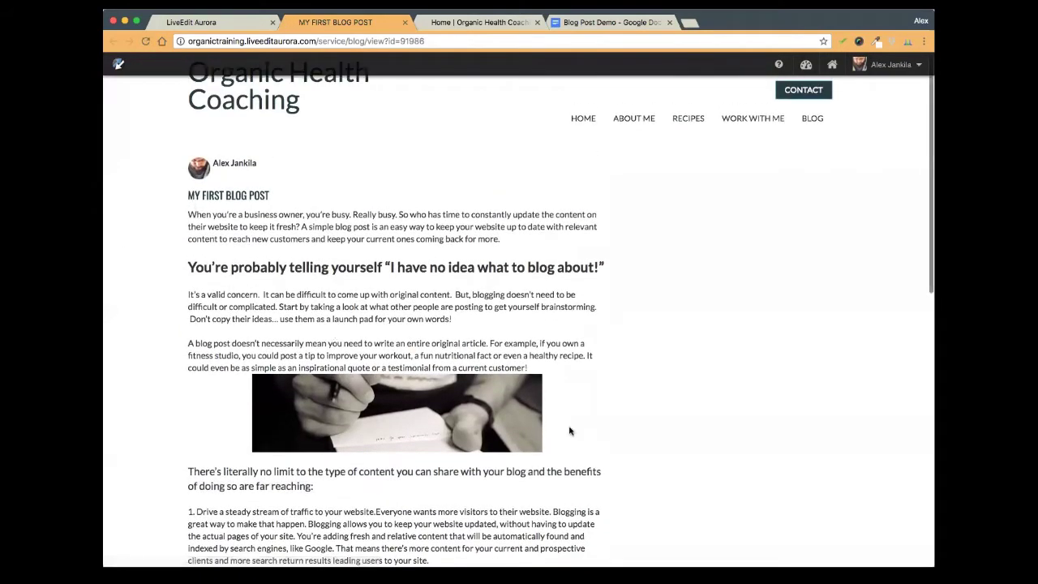
scroll(387, 420, "down", 4)
scroll(421, 397, "up", 3)
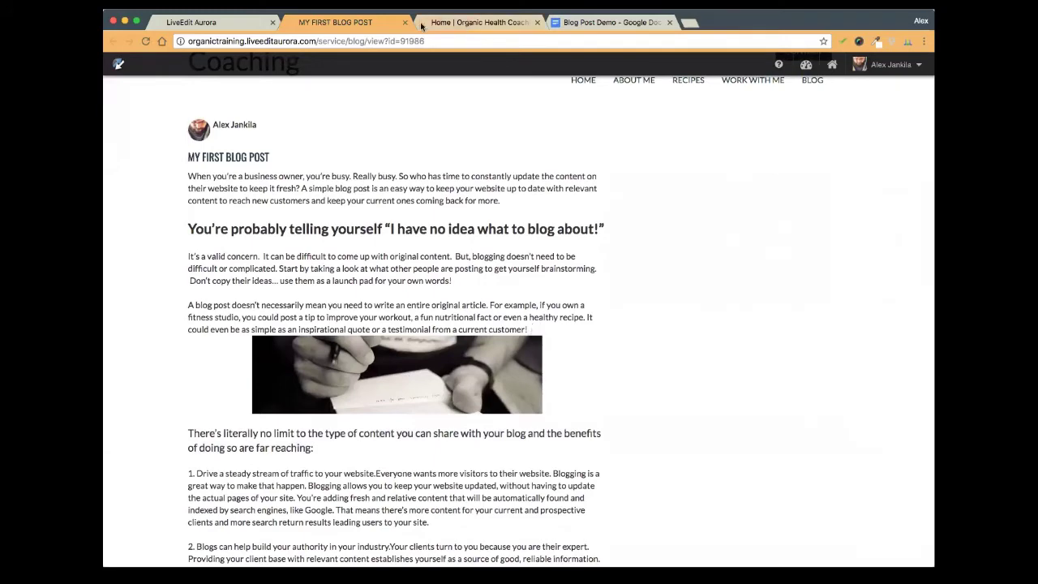
Return to the post editor, add an empty line between the "A blog post doesn't necessarily" paragraph and the picture, and save the draft
left_click(230, 26)
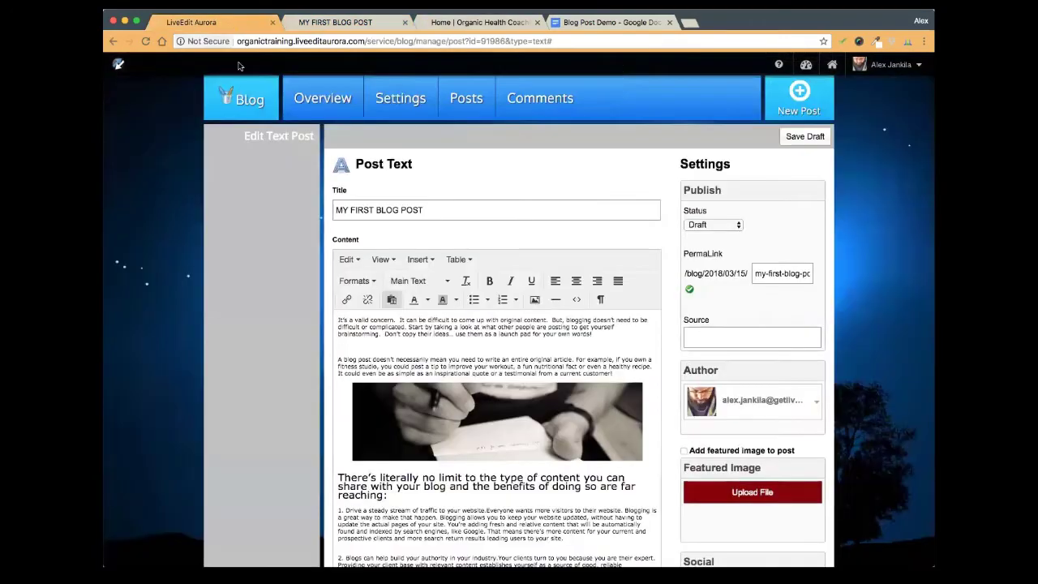
left_click(630, 373)
key("Return")
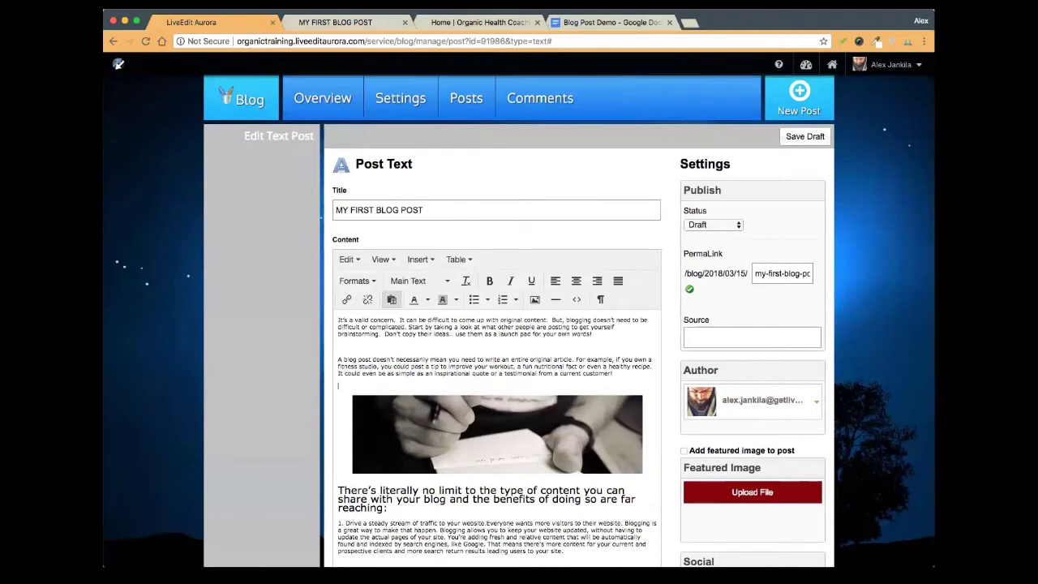
left_click(808, 139)
Reload the blog post preview again and check the spacing above the picture and the rest of the layout
left_click(349, 26)
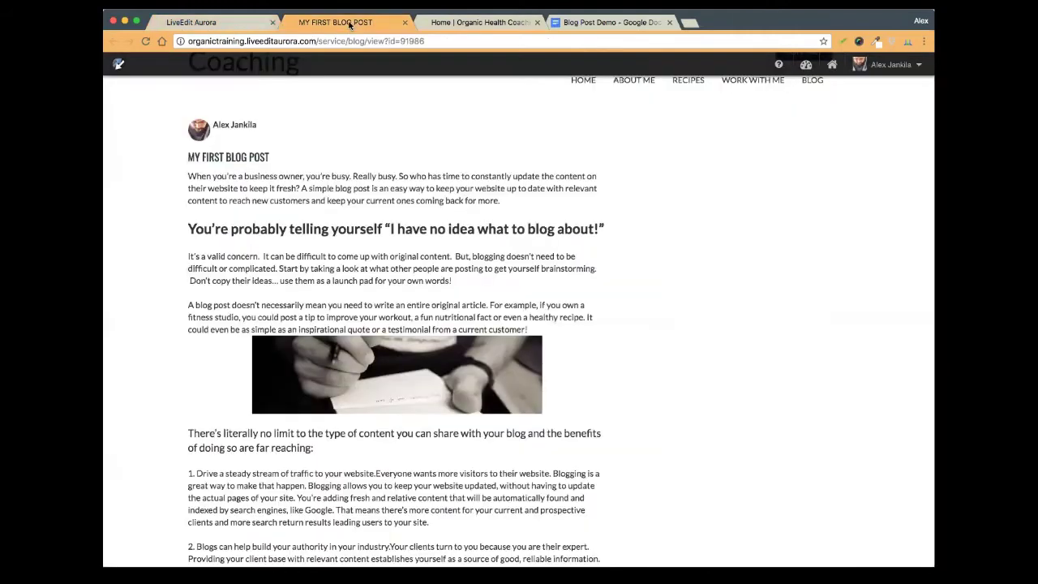
left_click(145, 40)
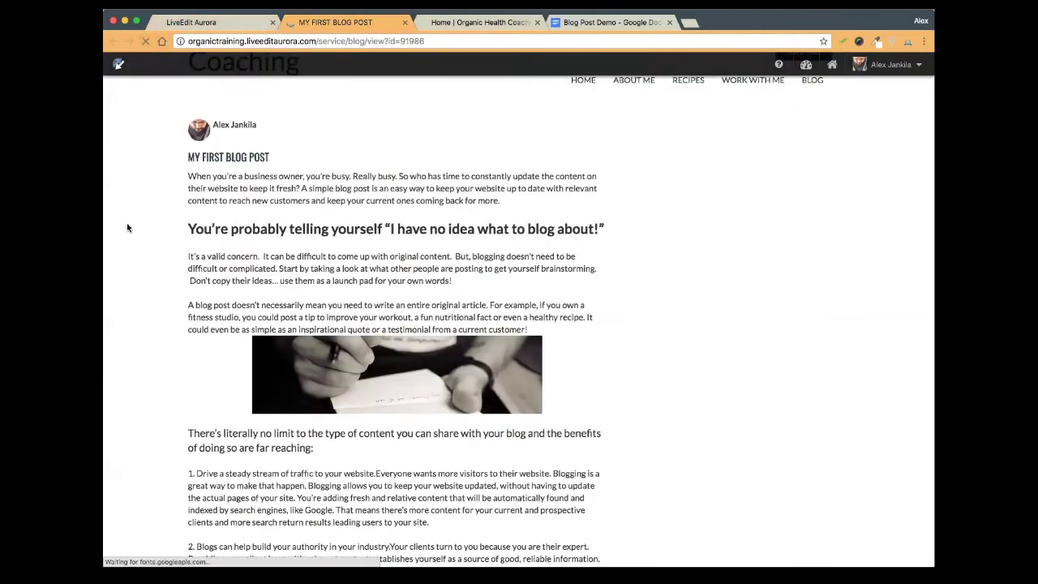
scroll(159, 213, "down", 3)
scroll(159, 214, "up", 3)
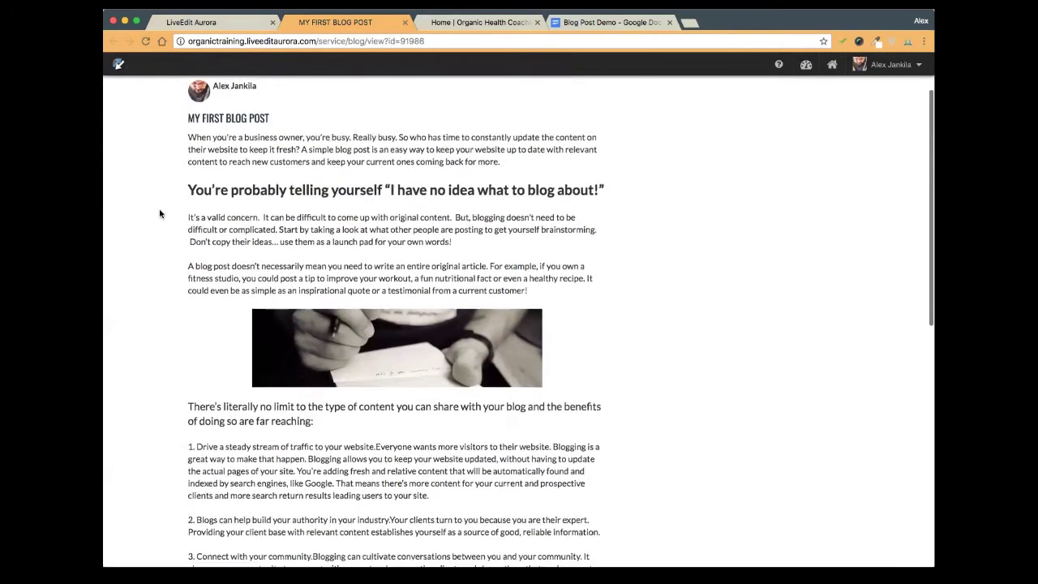
scroll(160, 213, "down", 4)
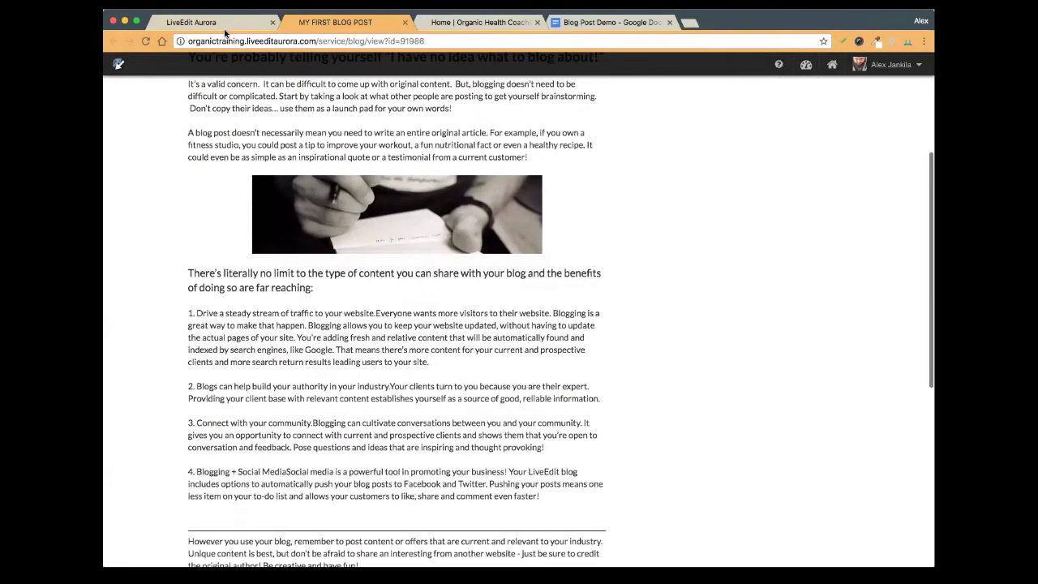
Return to the post editor and switch the writing2 picture to the gallery size, 800 x 216 px, in its image settings
left_click(230, 24)
left_click(515, 431)
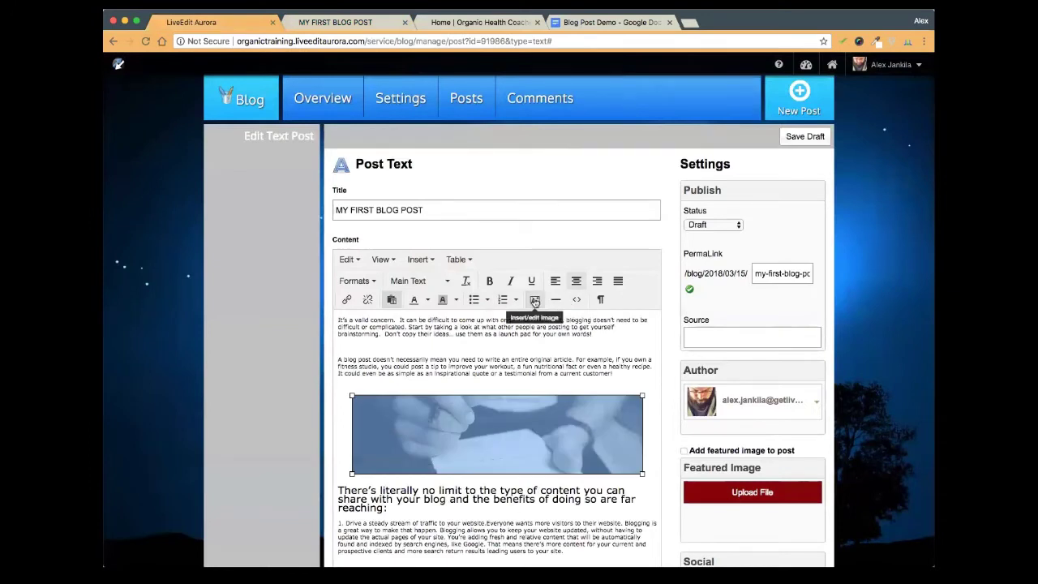
left_click(535, 300)
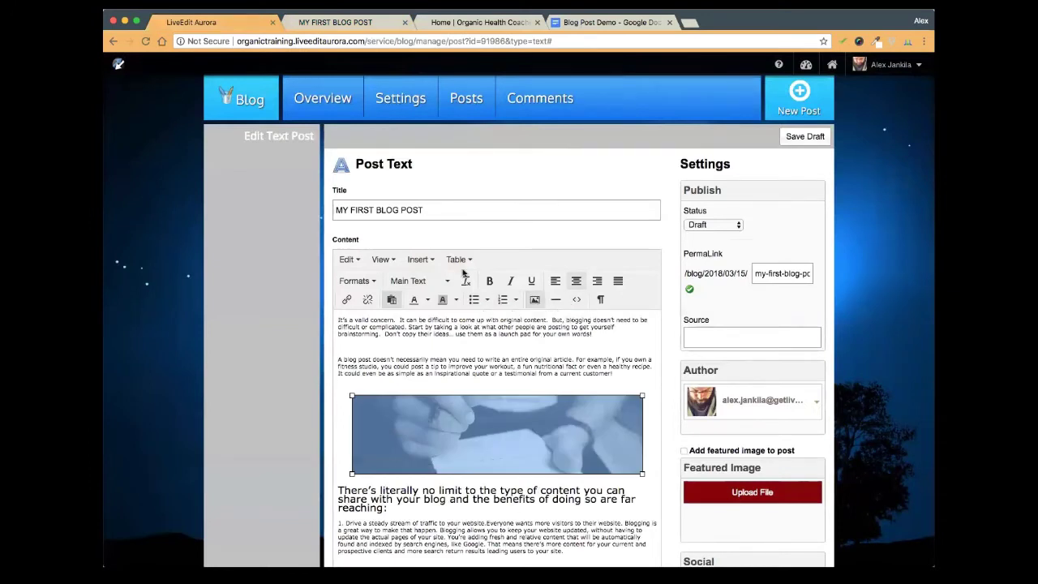
left_click(430, 260)
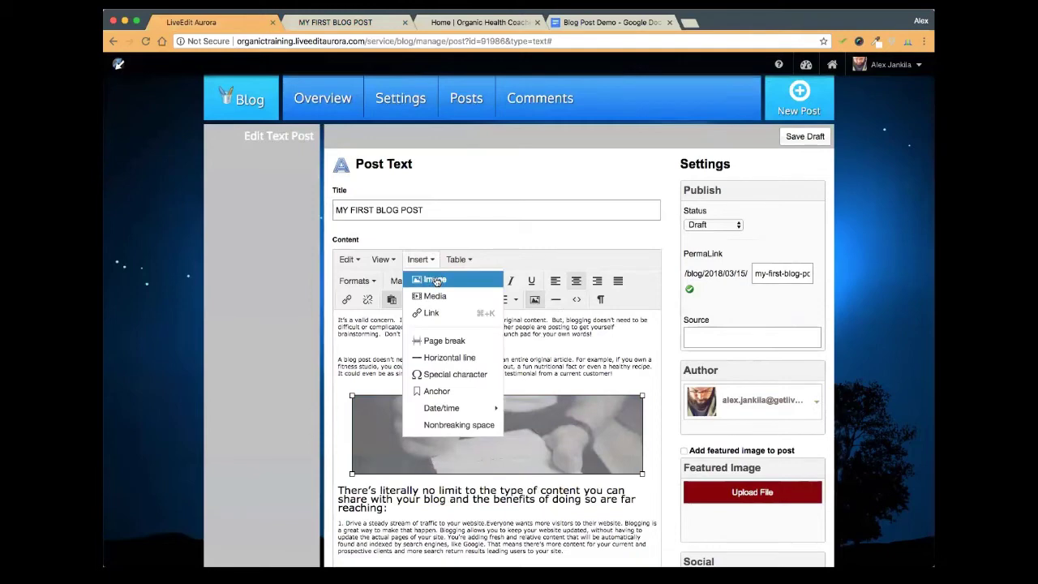
left_click(534, 300)
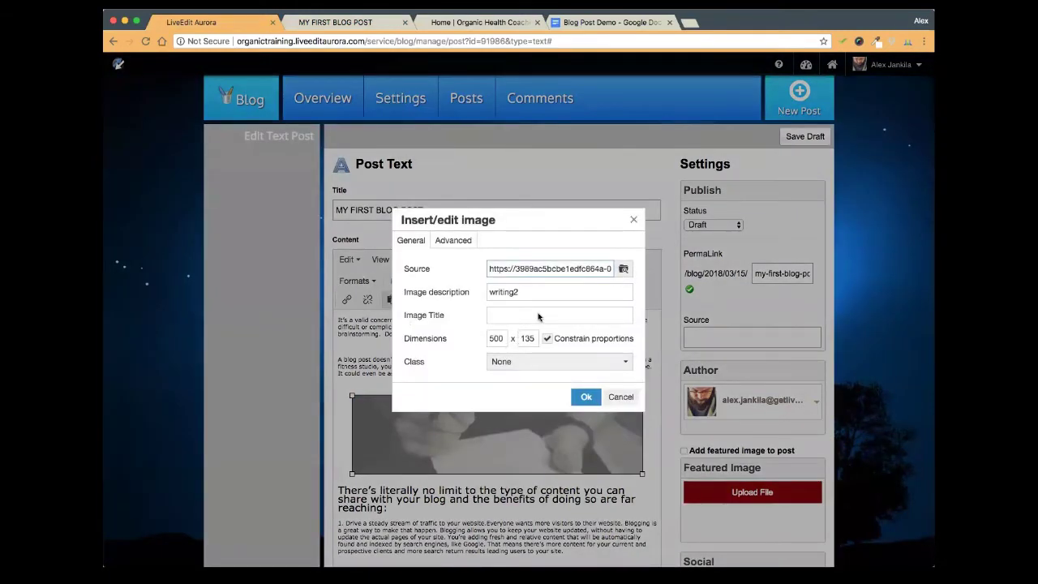
left_click(622, 270)
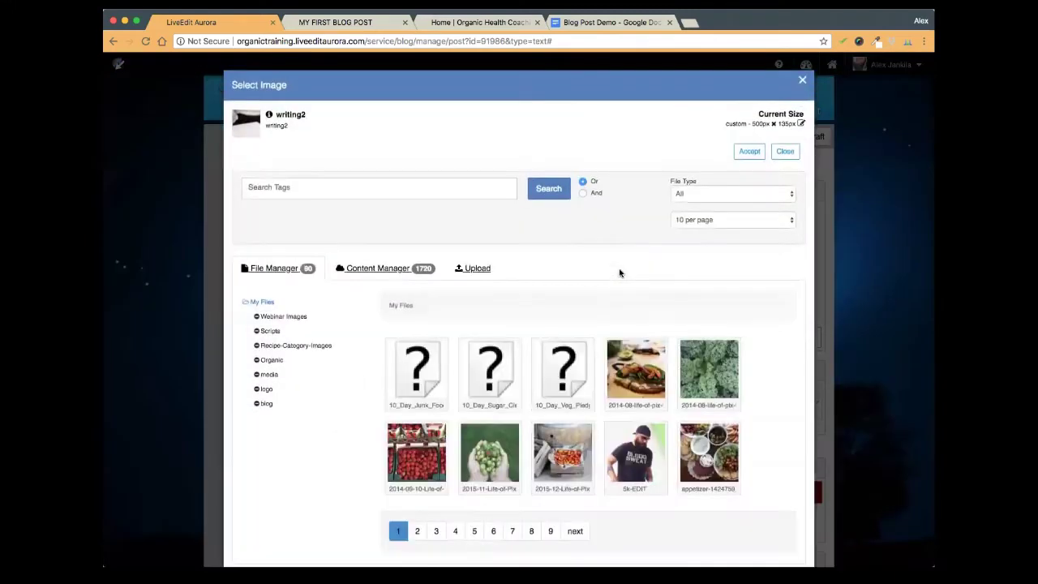
left_click(800, 123)
left_click(697, 207)
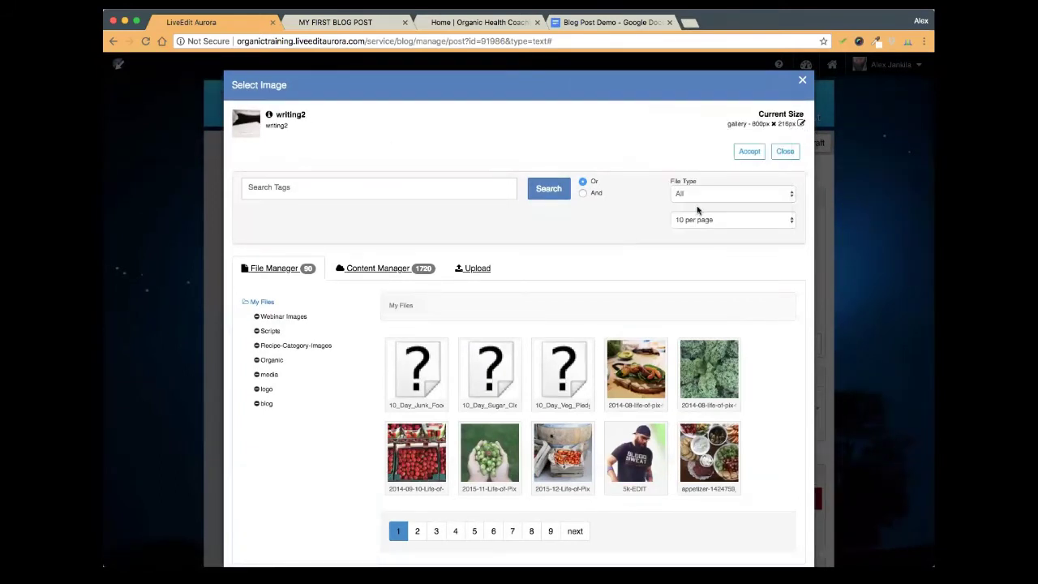
left_click(749, 151)
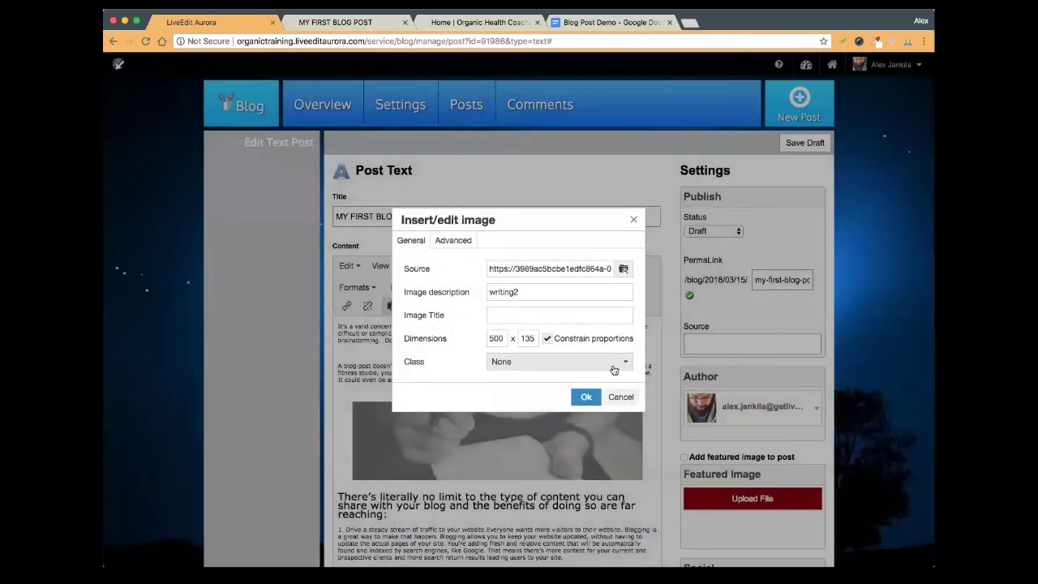
left_click(584, 397)
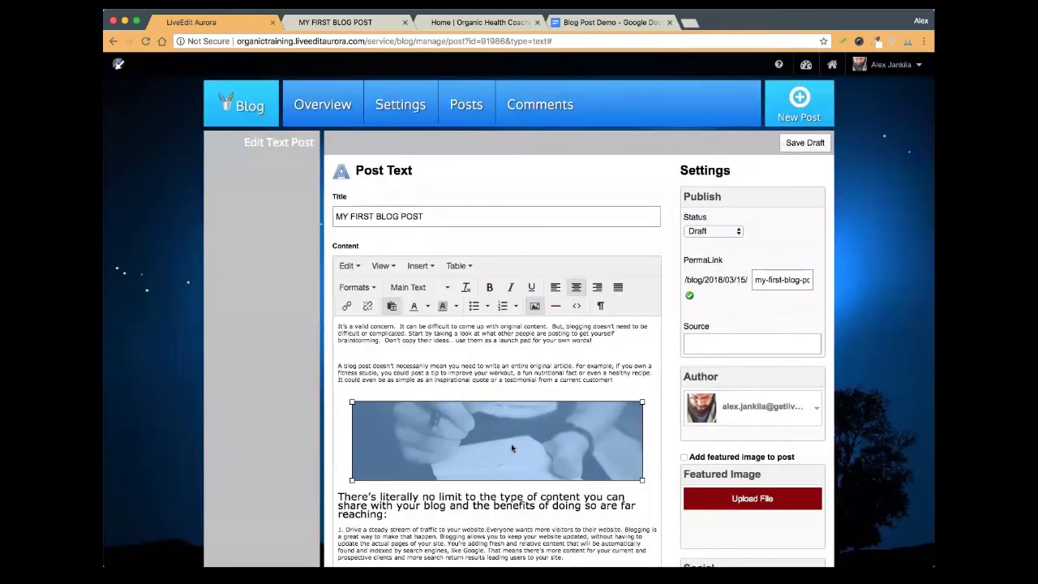
Turn off proportion constraining for the writing2 picture and accept its gallery size of 800 x 216 px again
left_click(534, 306)
left_click(548, 338)
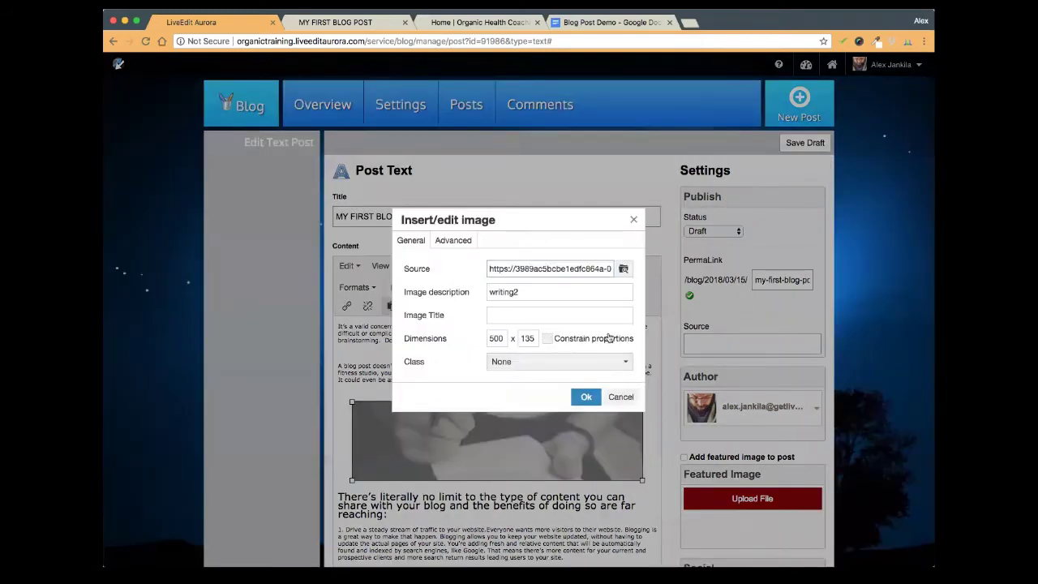
left_click(624, 268)
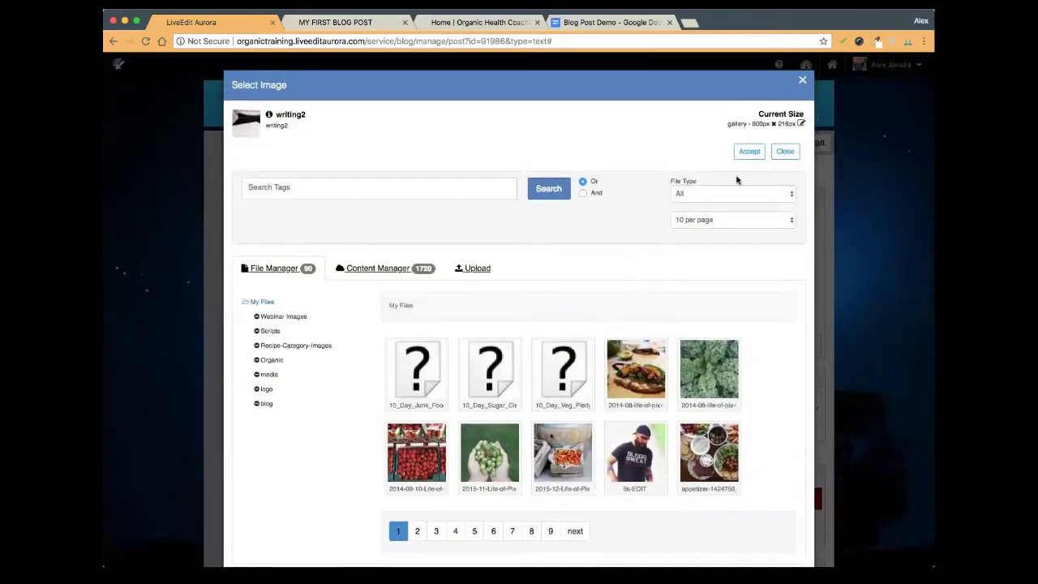
left_click(749, 152)
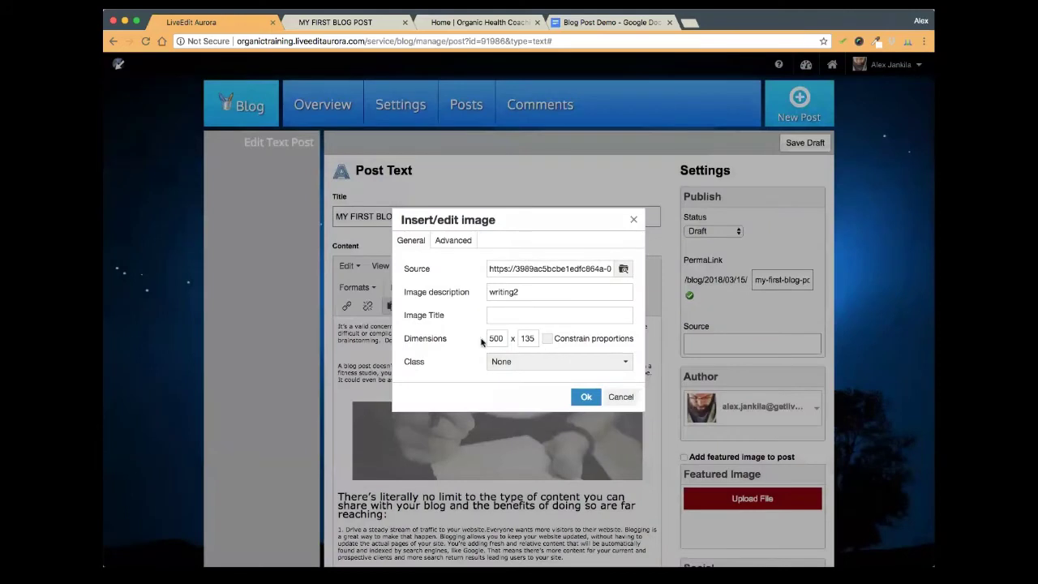
Clear the picture's width and height, accept the 800 x 216 px gallery version once more, and apply the image settings
double_click(500, 340)
key("BackSpace")
double_click(531, 340)
key("BackSpace")
left_click(623, 269)
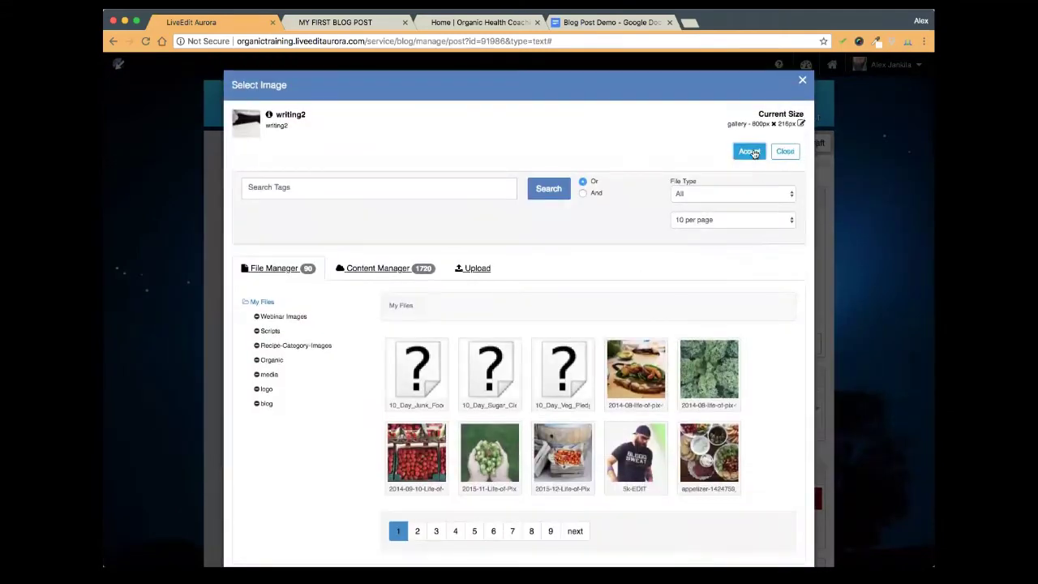
left_click(750, 152)
left_click(586, 397)
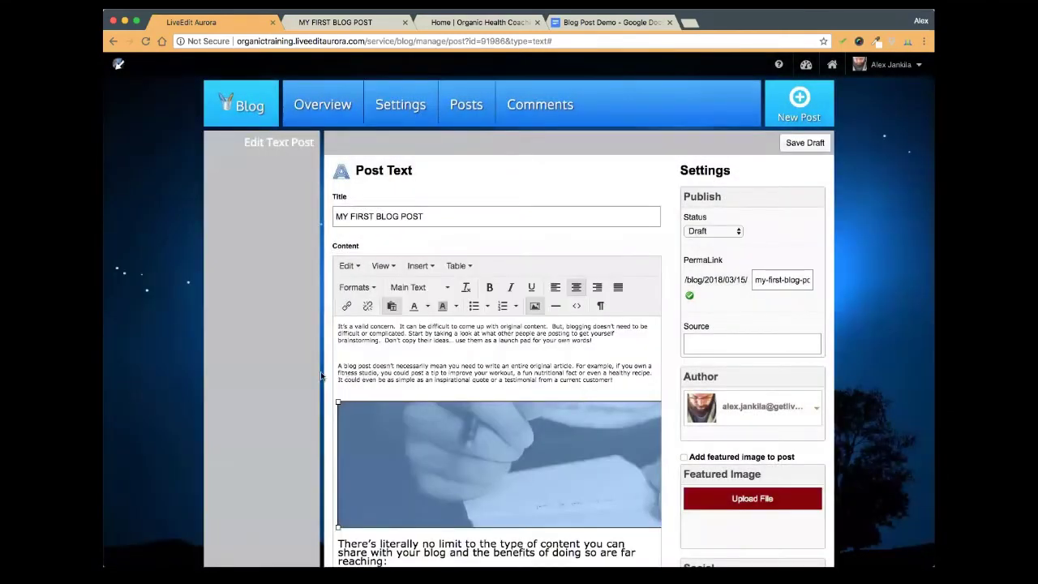
Examine the enlarged picture in the editor, including its full width and the text above and below it
scroll(494, 373, "down", 3)
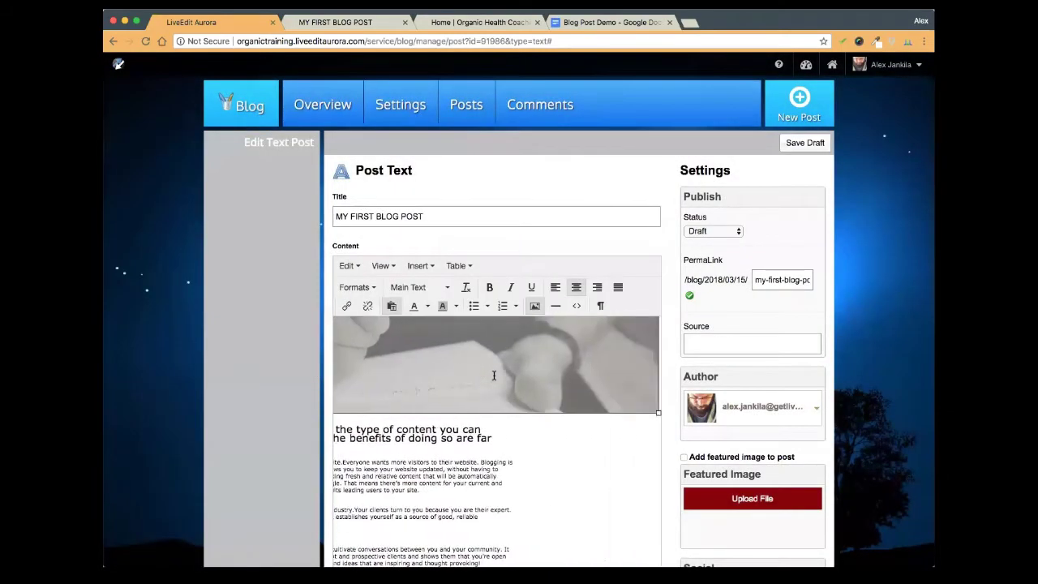
scroll(499, 375, "up", 2)
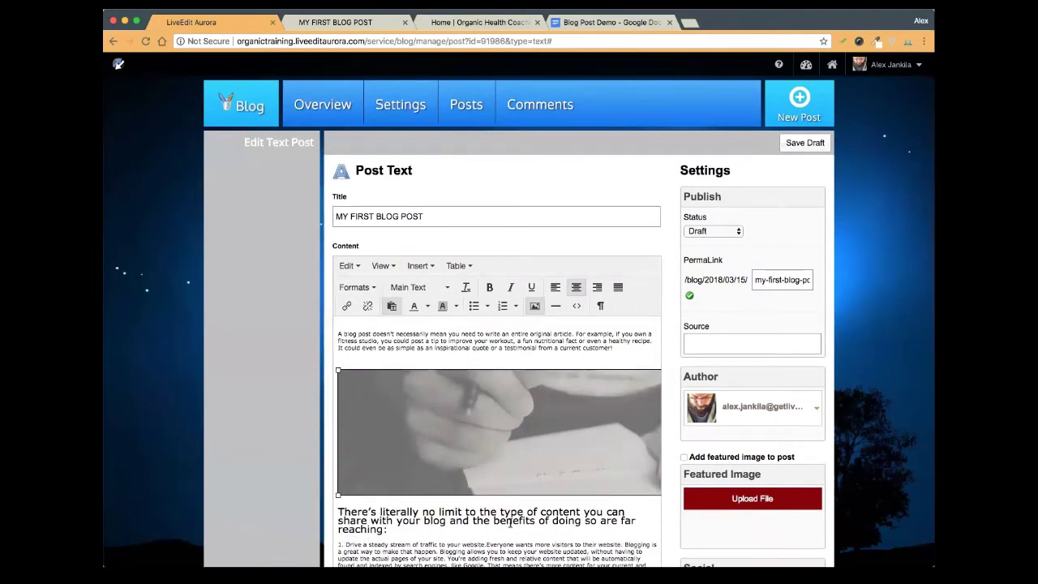
scroll(519, 459, "right", 3)
scroll(519, 459, "down", 4)
scroll(519, 459, "up", 4)
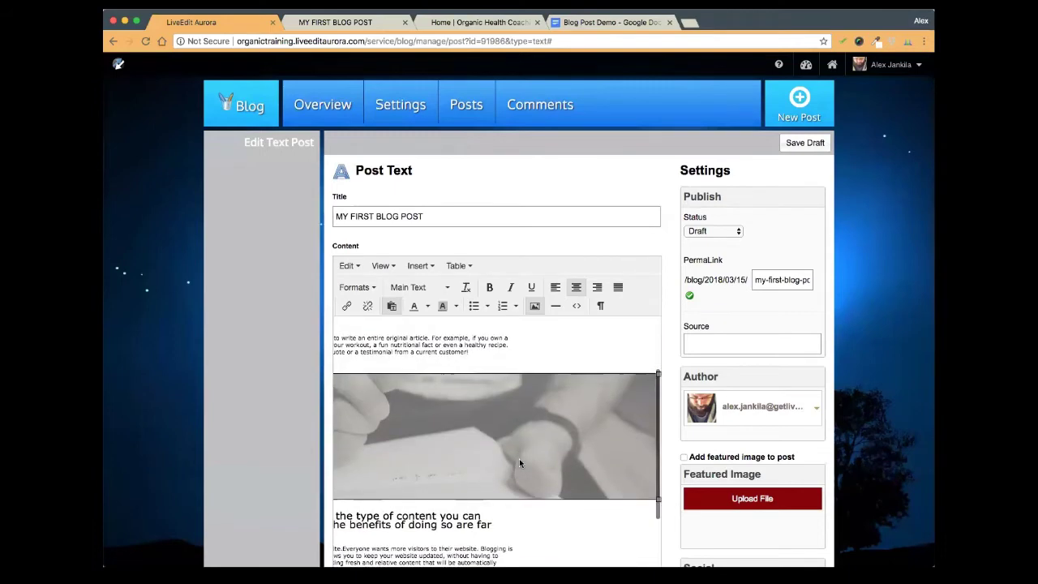
scroll(519, 459, "down", 1)
scroll(519, 458, "up", 3)
scroll(519, 458, "left", 3)
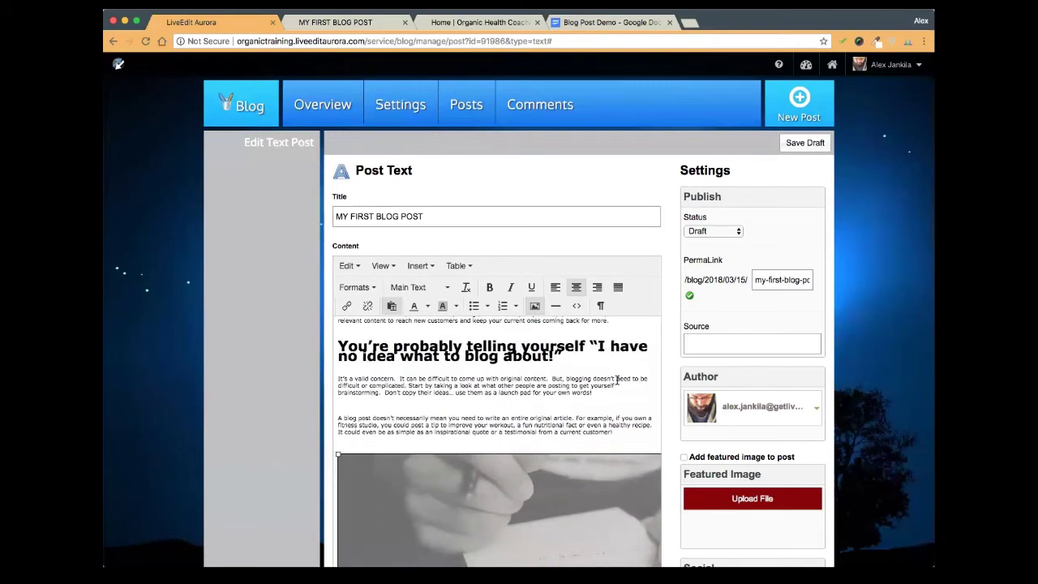
Save the draft and reload the MY FIRST BLOG POST preview to check how the enlarged picture fits the text column
left_click(803, 143)
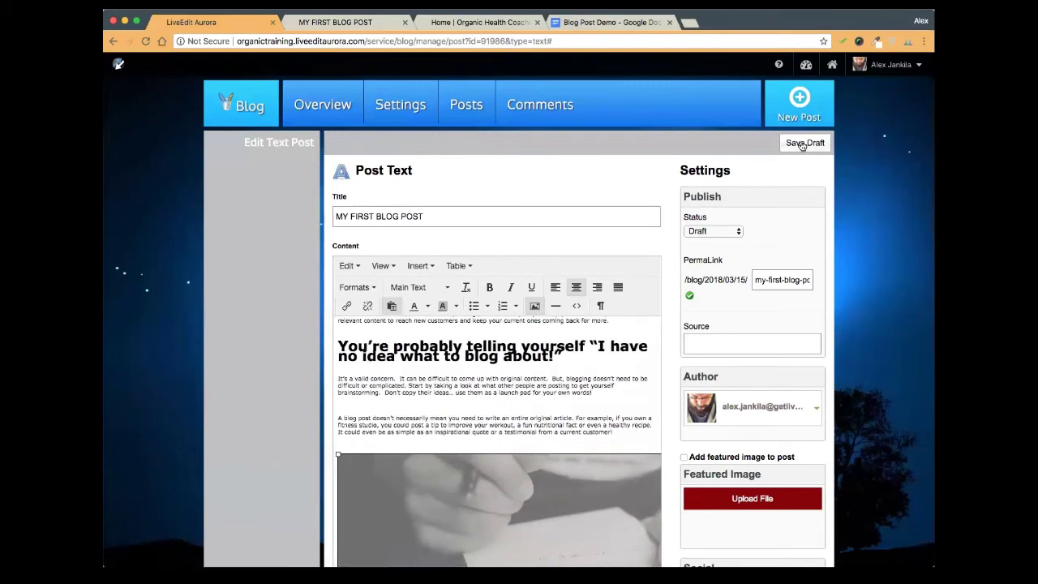
left_click(325, 21)
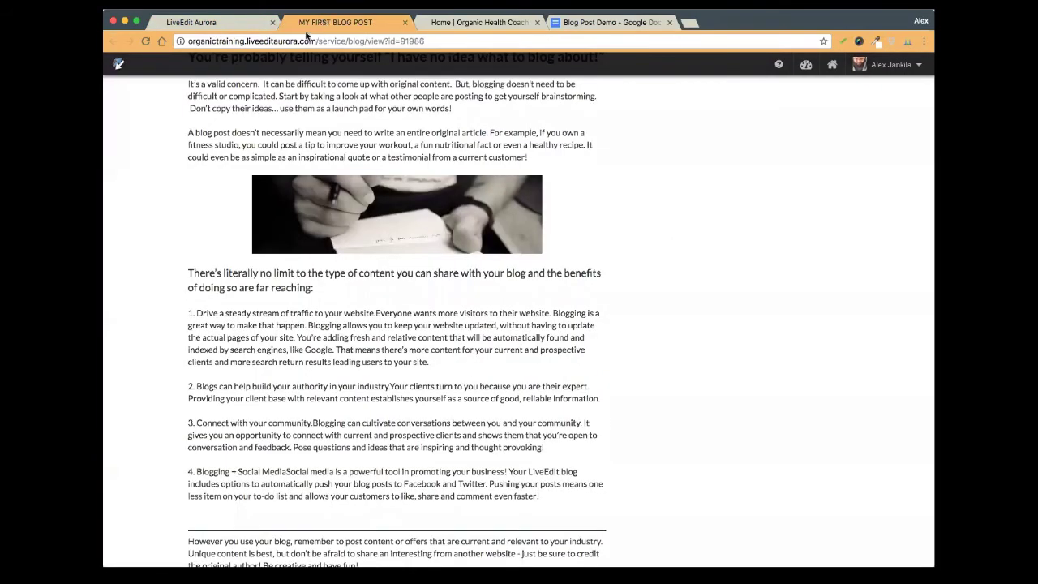
left_click(145, 42)
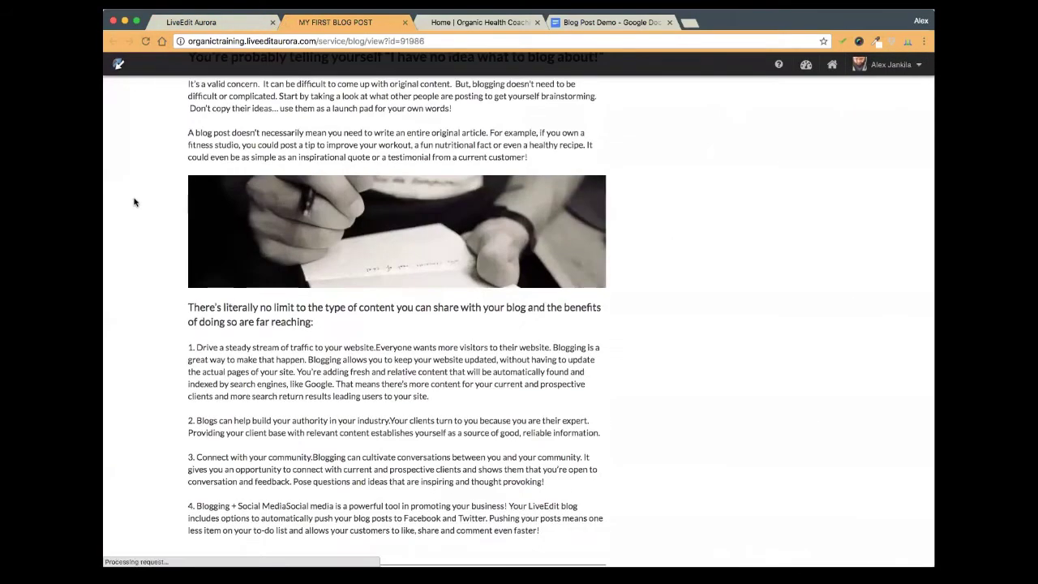
scroll(132, 200, "up", 3)
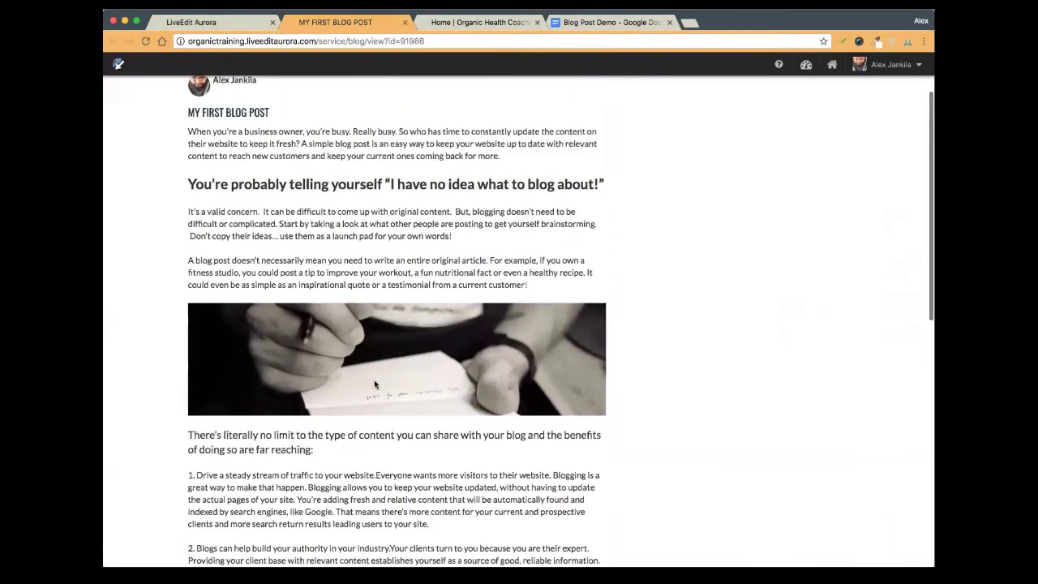
scroll(631, 327, "down", 2)
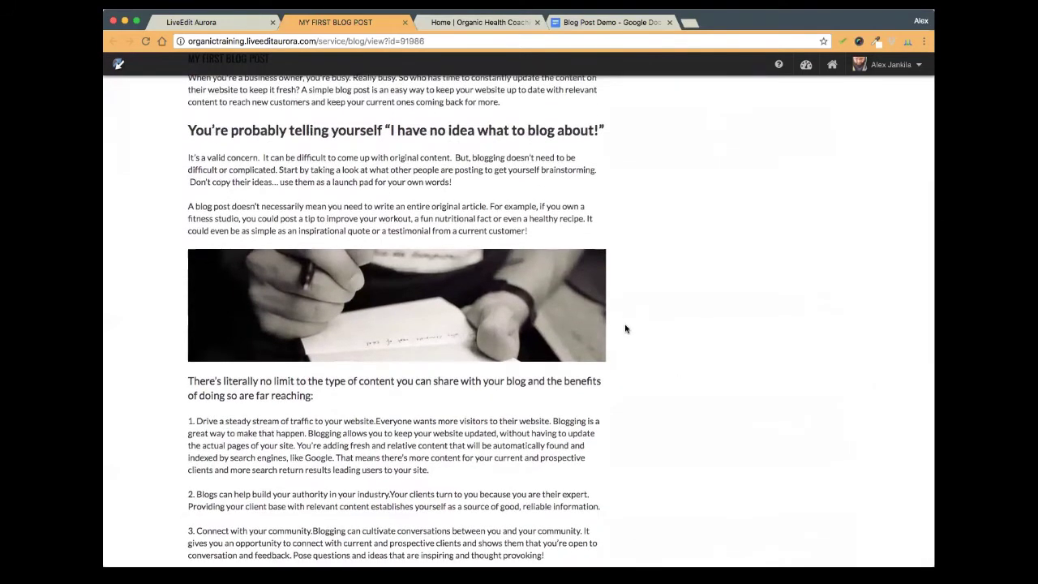
Return to the post editor and start inserting media, showing the field for pasting embed code
left_click(233, 22)
scroll(535, 310, "down", 5)
left_click(534, 301)
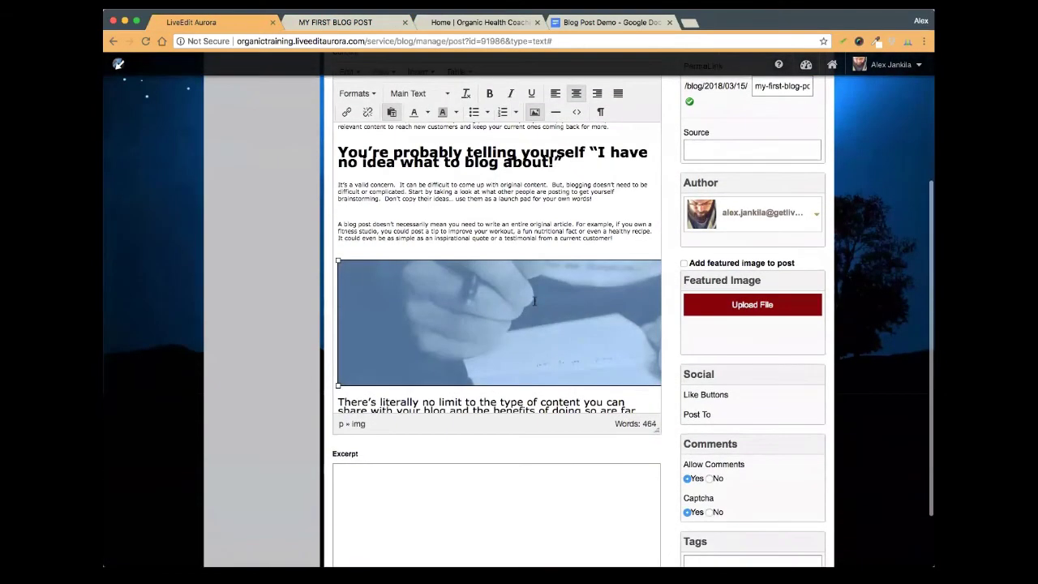
scroll(563, 274, "up", 5)
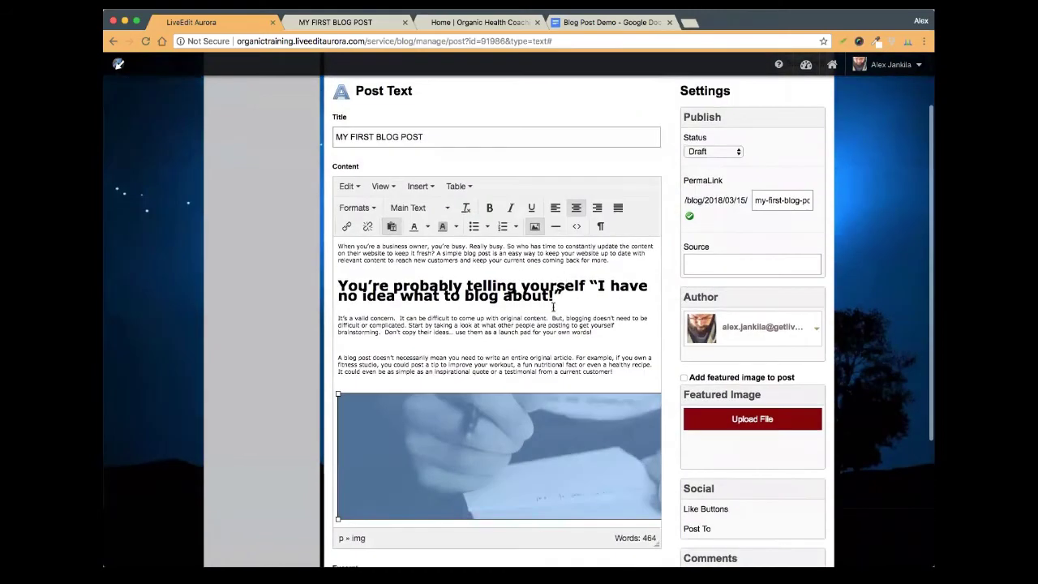
left_click(420, 186)
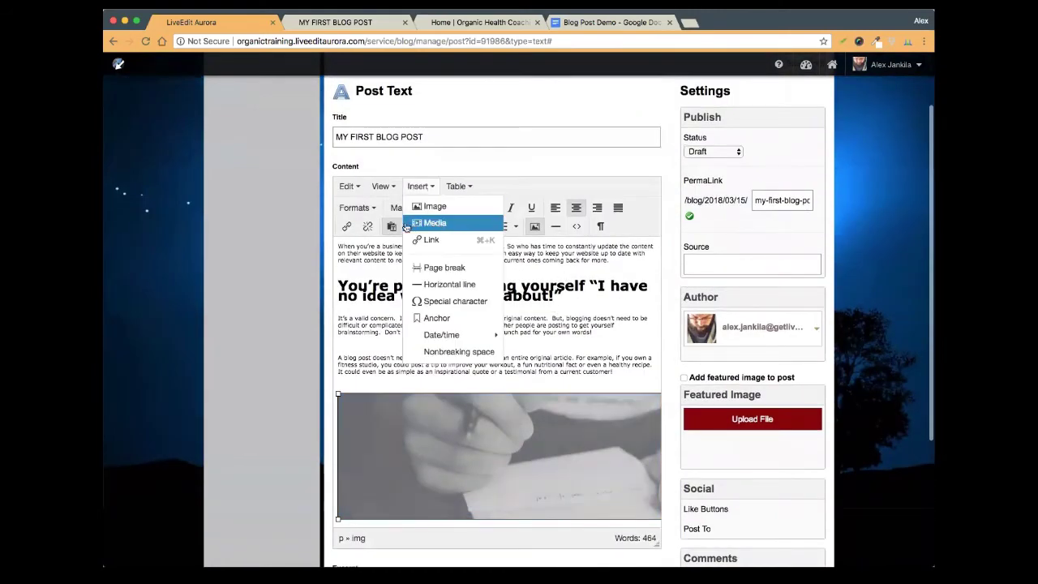
left_click(435, 223)
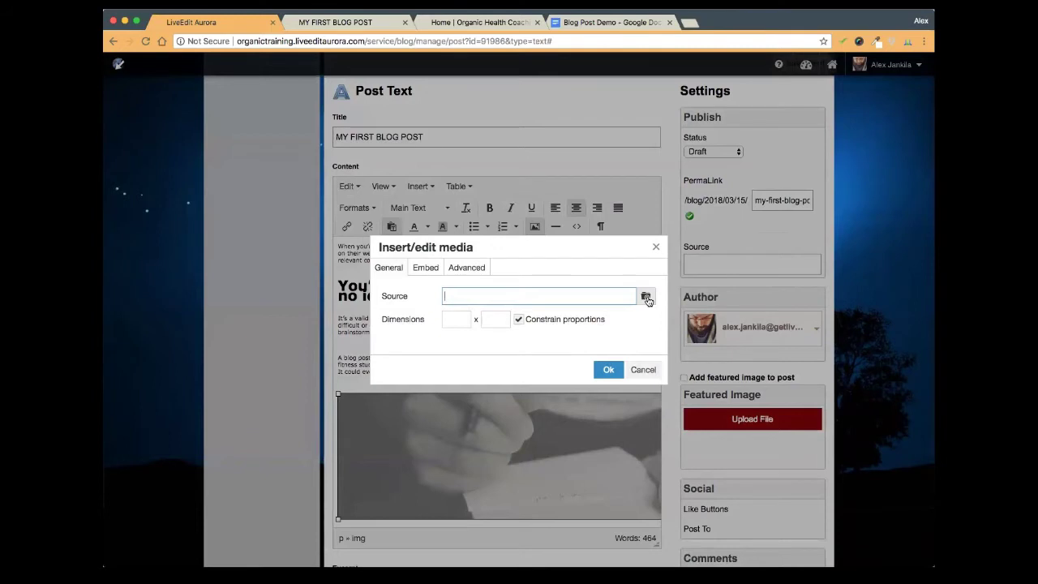
left_click(424, 268)
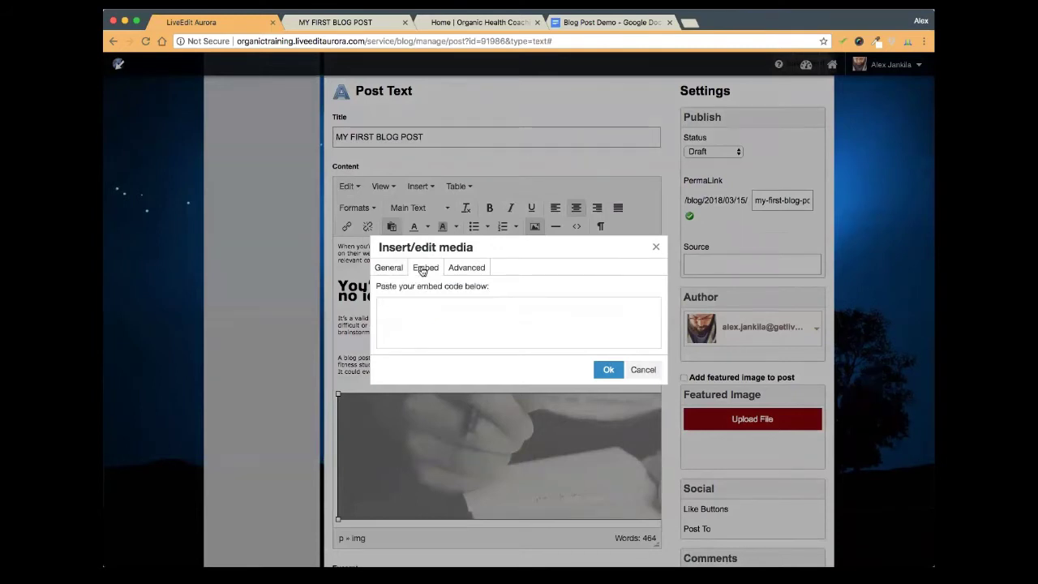
Open the bookmarked LiveEdit YouTube channel's videos page in a new browser tab
left_click(690, 22)
type("o")
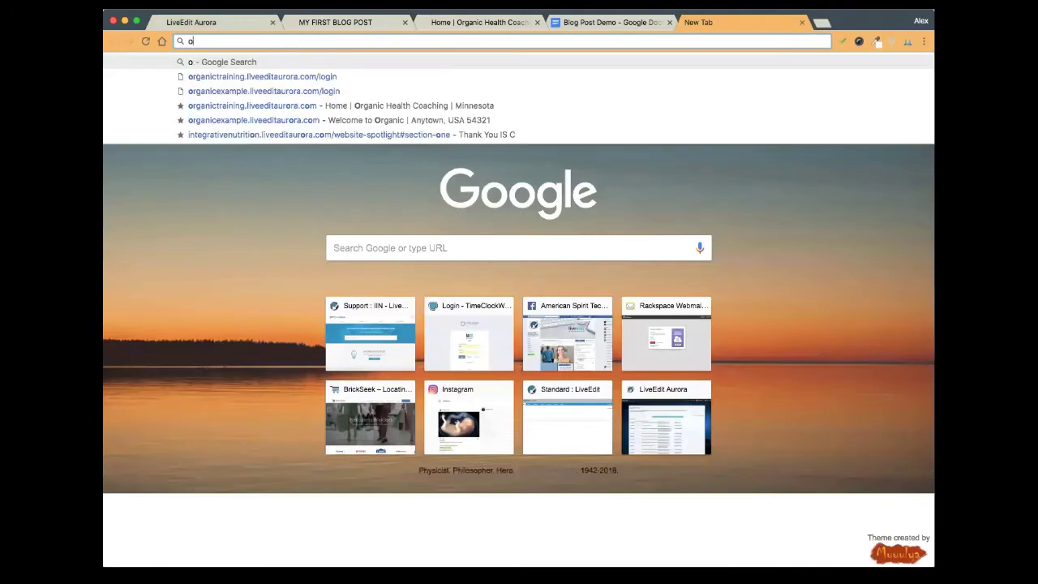
key("BackSpace")
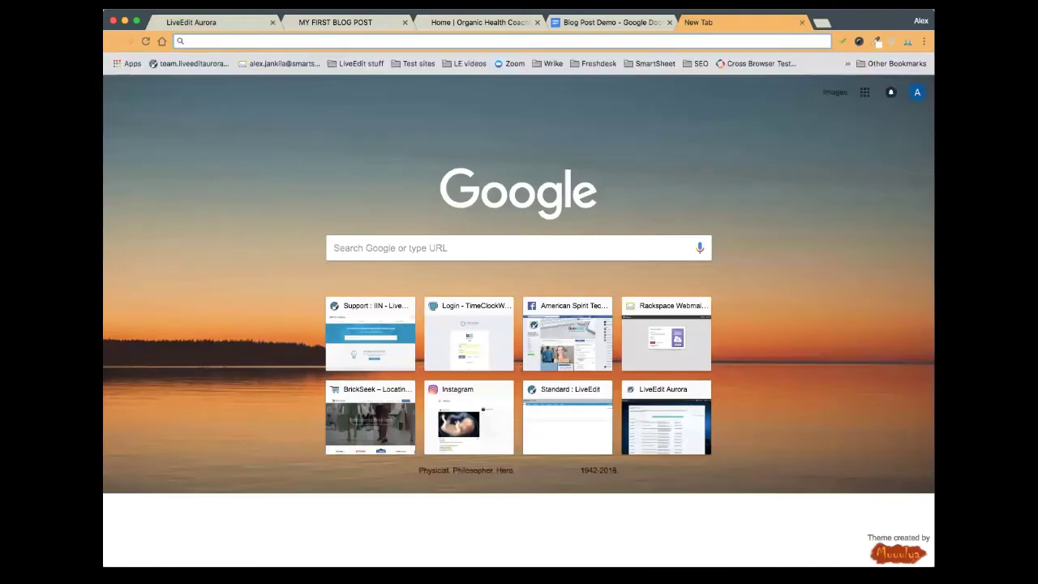
type("l")
key("BackSpace")
key("BackSpace")
left_click(470, 64)
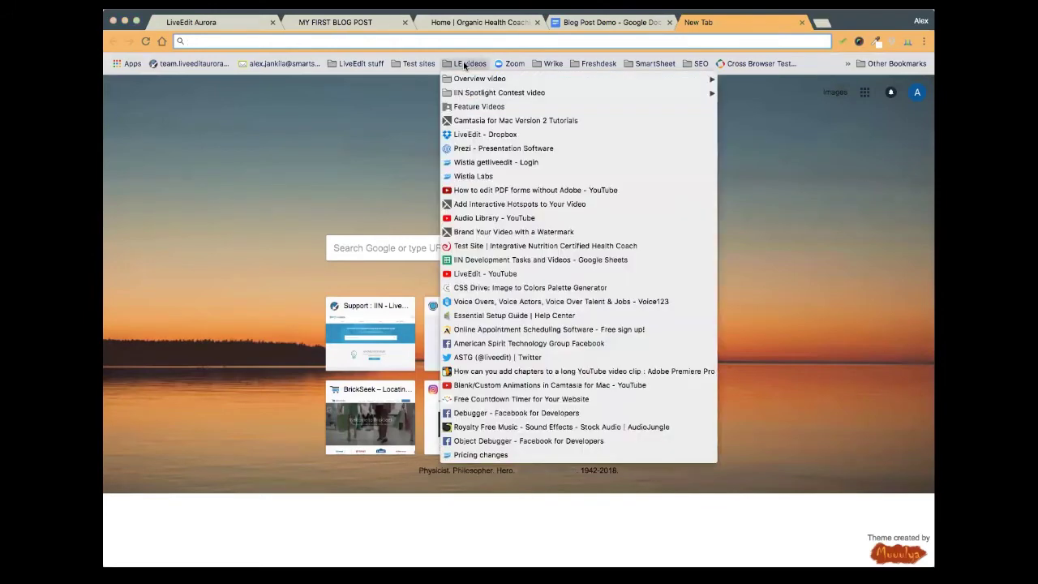
left_click(510, 274)
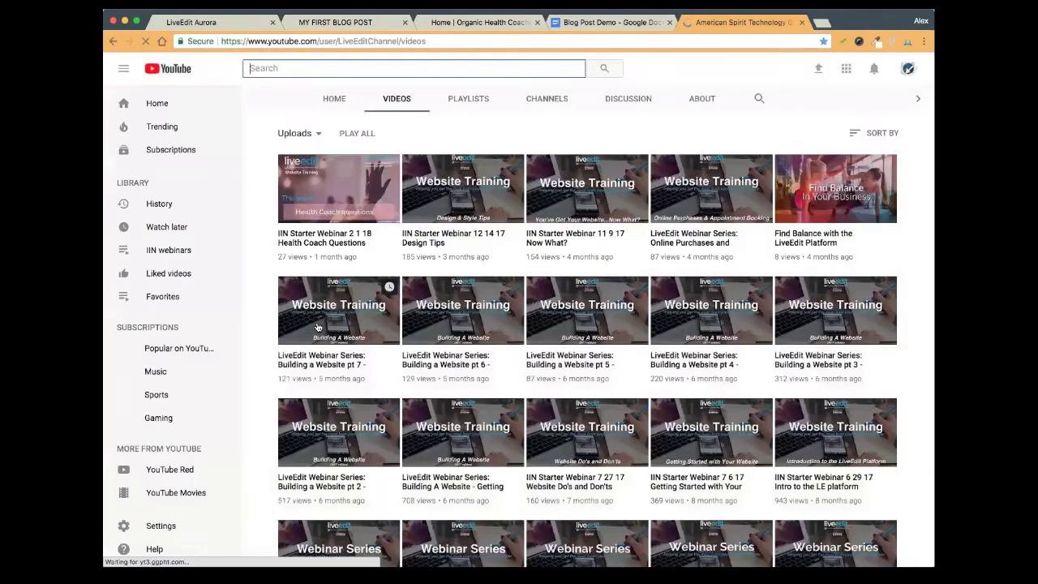
Open the YouTube video "IIN Starter Webinar 2 1 18 Health Coach Questions" and copy its full iframe embed code
left_click(336, 193)
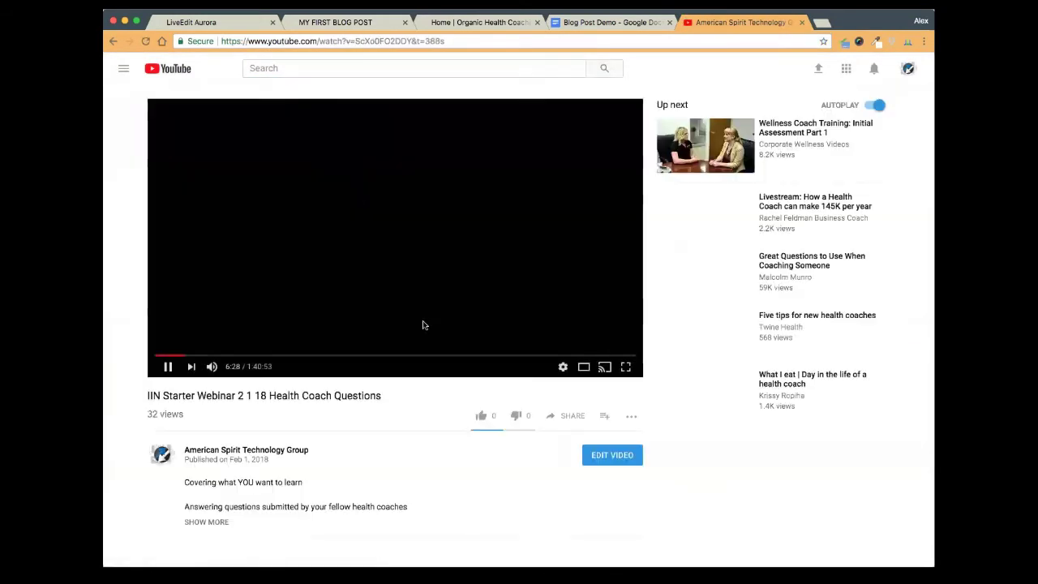
left_click(166, 370)
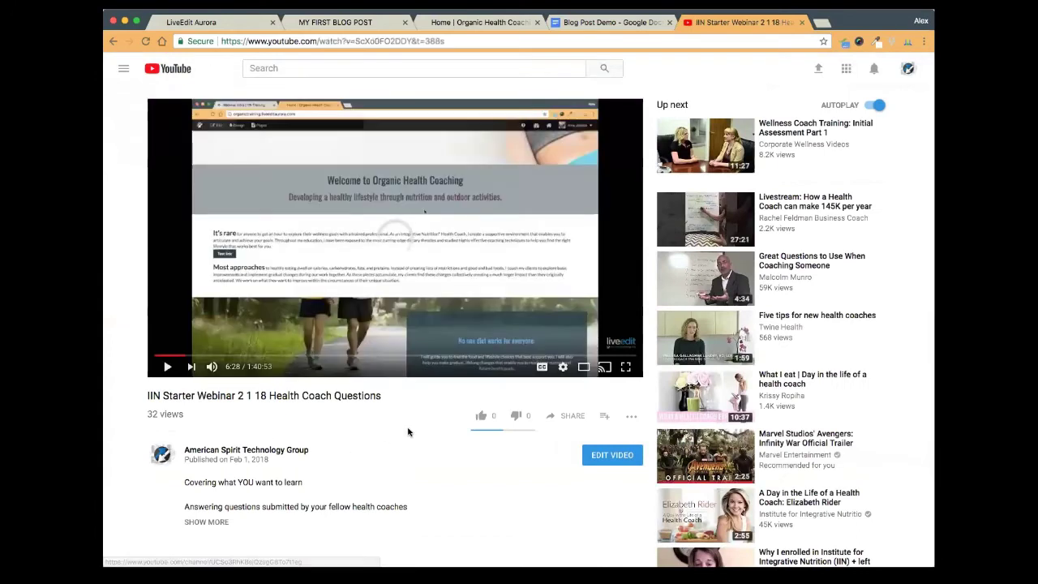
scroll(408, 429, "down", 1)
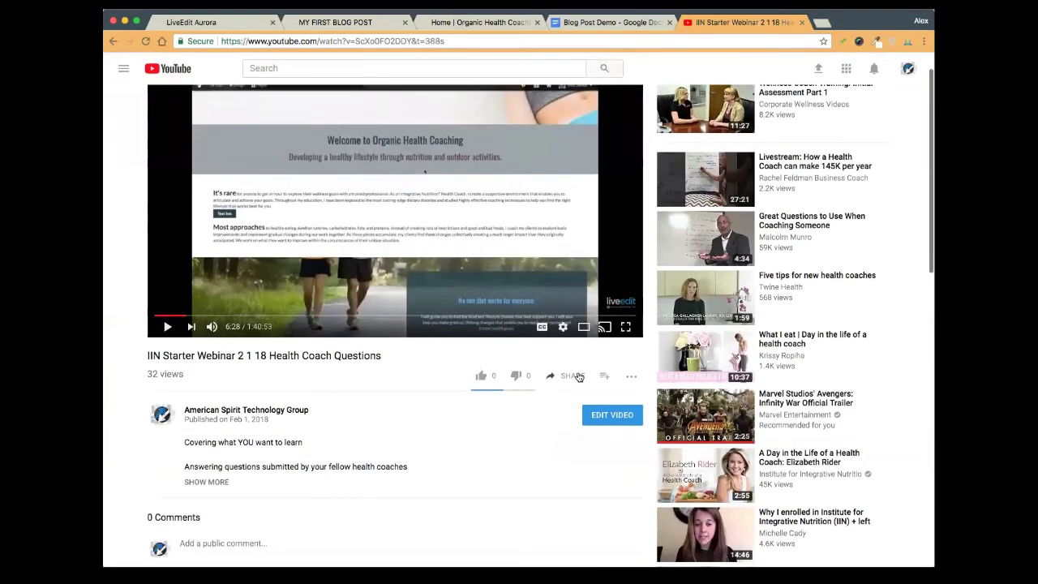
left_click(574, 377)
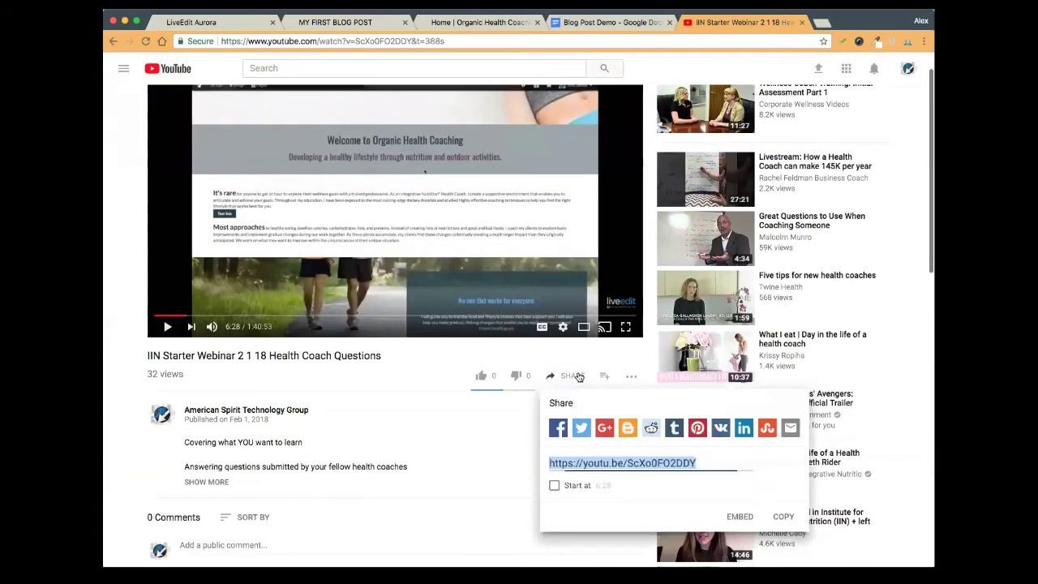
left_click(738, 516)
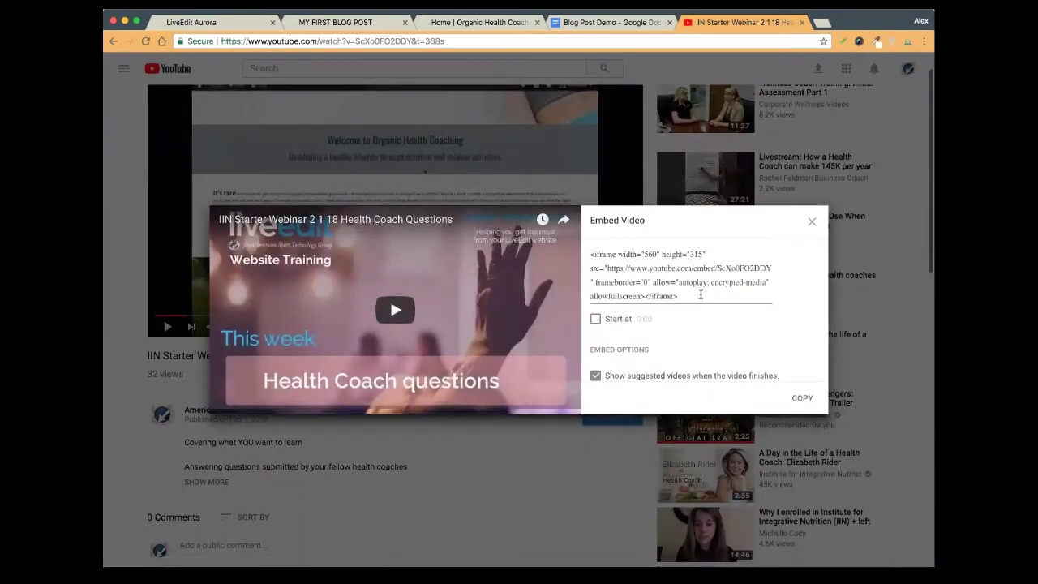
left_click_drag(701, 294, 588, 254)
right_click(604, 258)
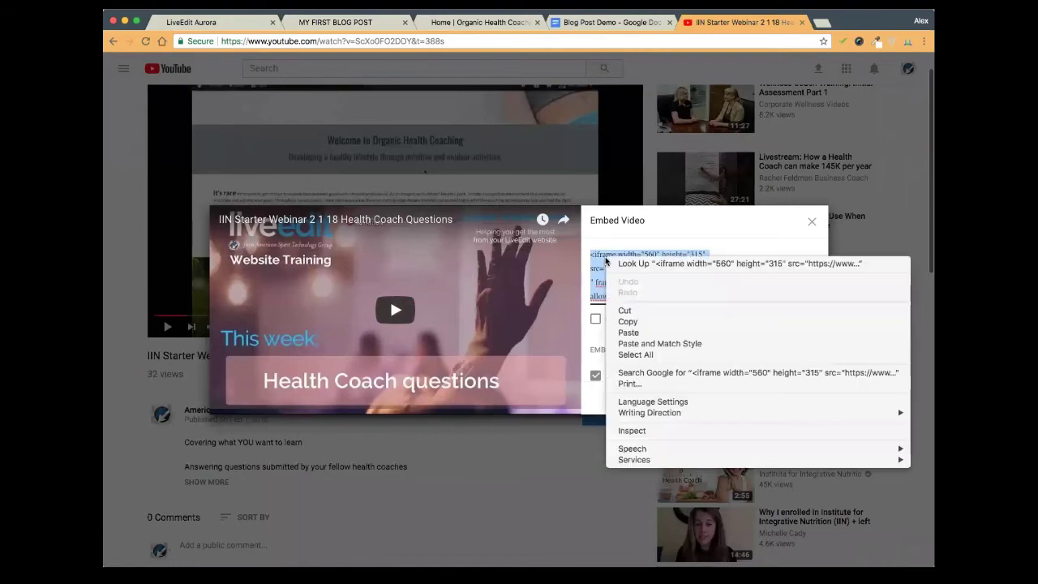
left_click(642, 326)
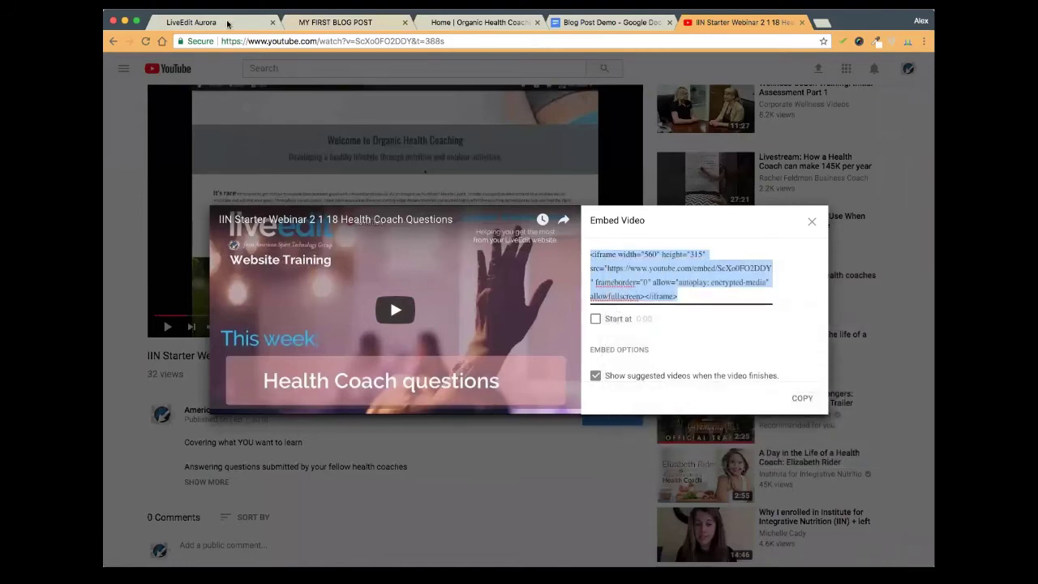
Return to the LiveEdit post editor and insert the video by pasting the copied embed code into the media dialog
left_click(227, 24)
left_click(416, 307)
right_click(420, 314)
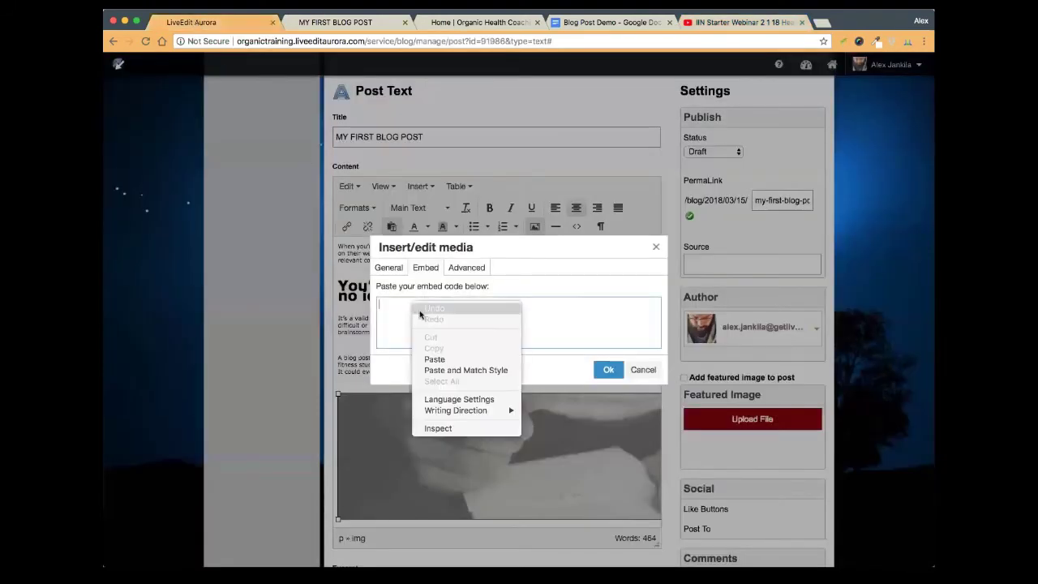
left_click(435, 359)
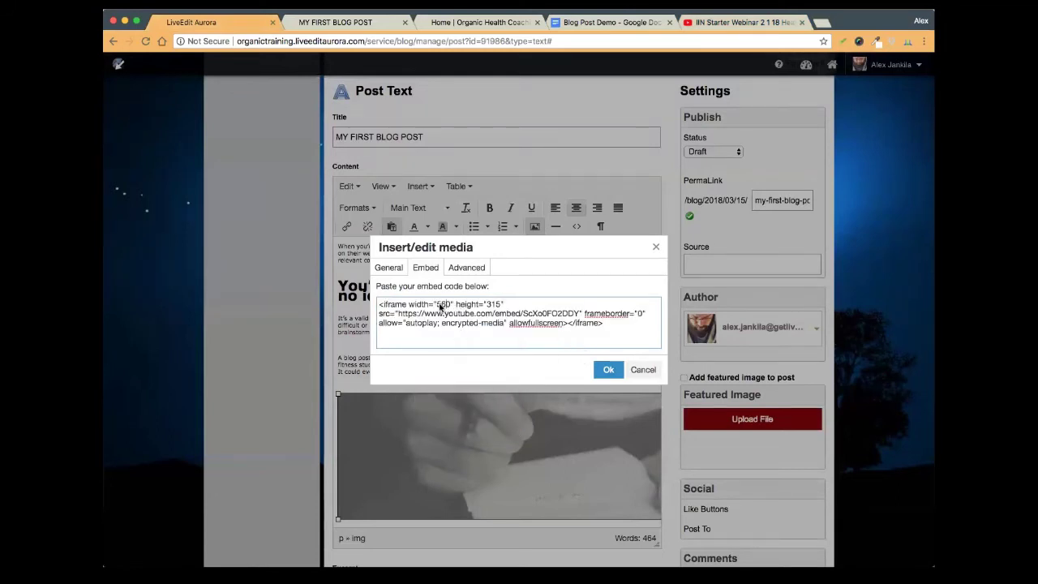
left_click(608, 370)
Save the draft and reload the MY FIRST BLOG POST preview to check the embedded video
scroll(610, 347, "down", 2)
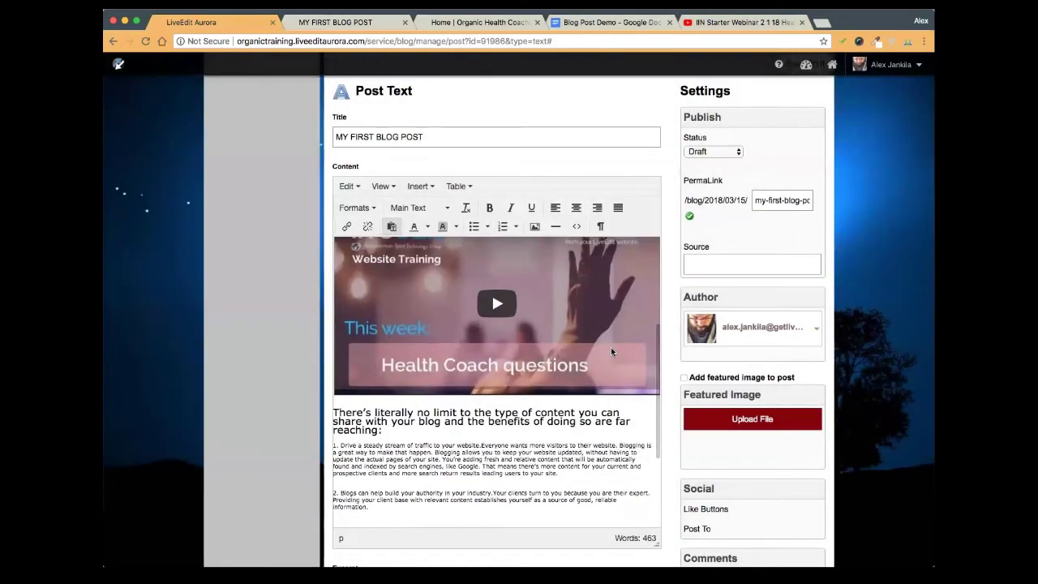
scroll(611, 347, "down", 3)
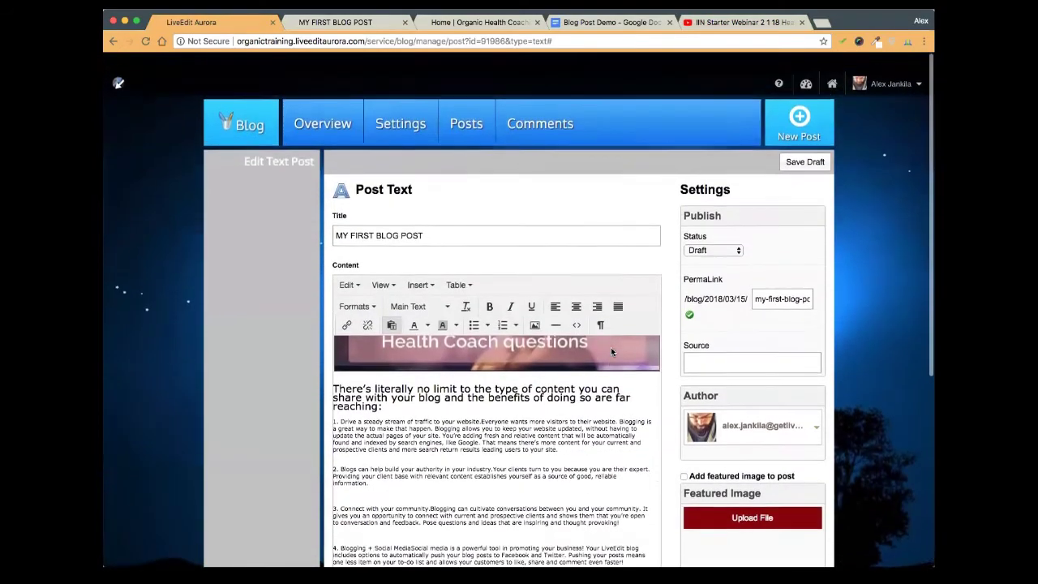
scroll(611, 351, "down", 1)
left_click(805, 143)
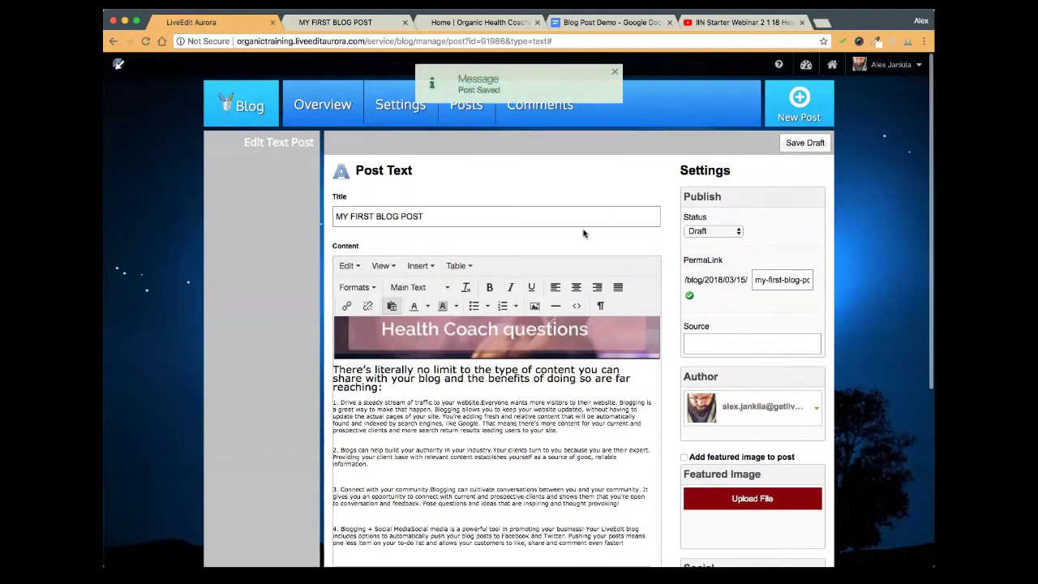
left_click(340, 24)
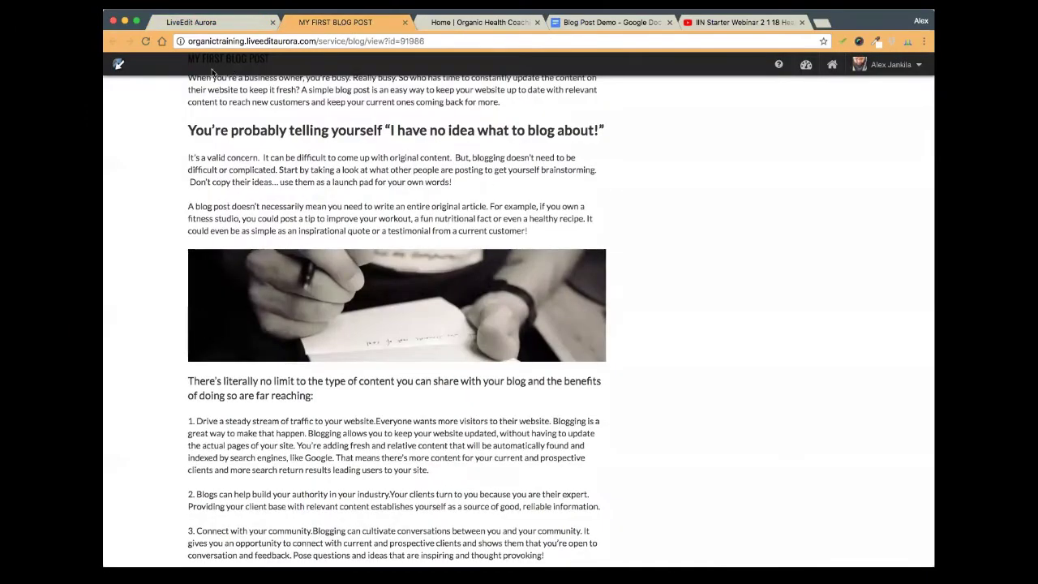
left_click(147, 40)
scroll(174, 183, "down", 1)
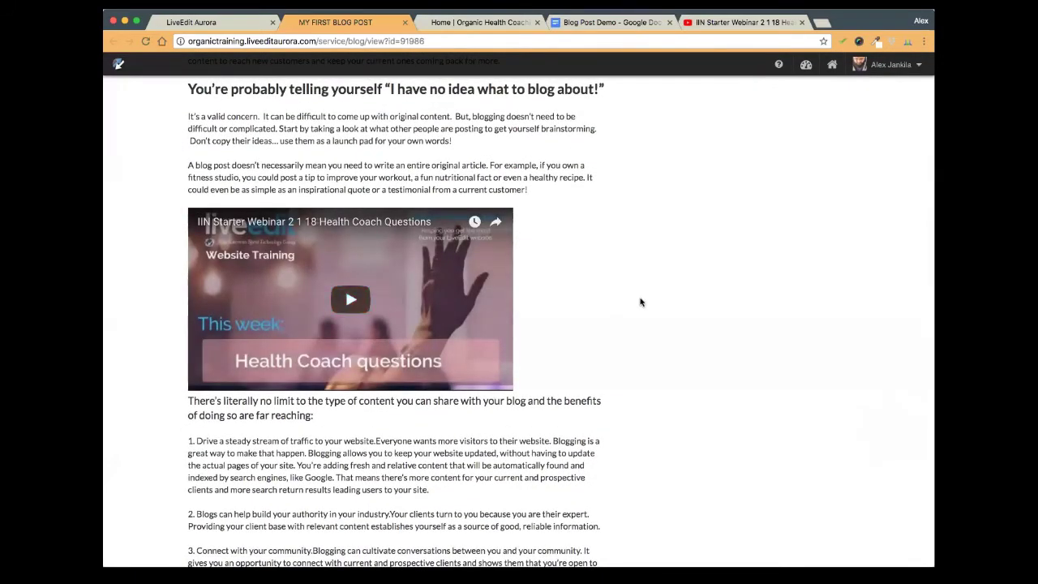
Examine the previewed post from the site header down, including the video's size and placement between the surrounding text
scroll(616, 300, "up", 1)
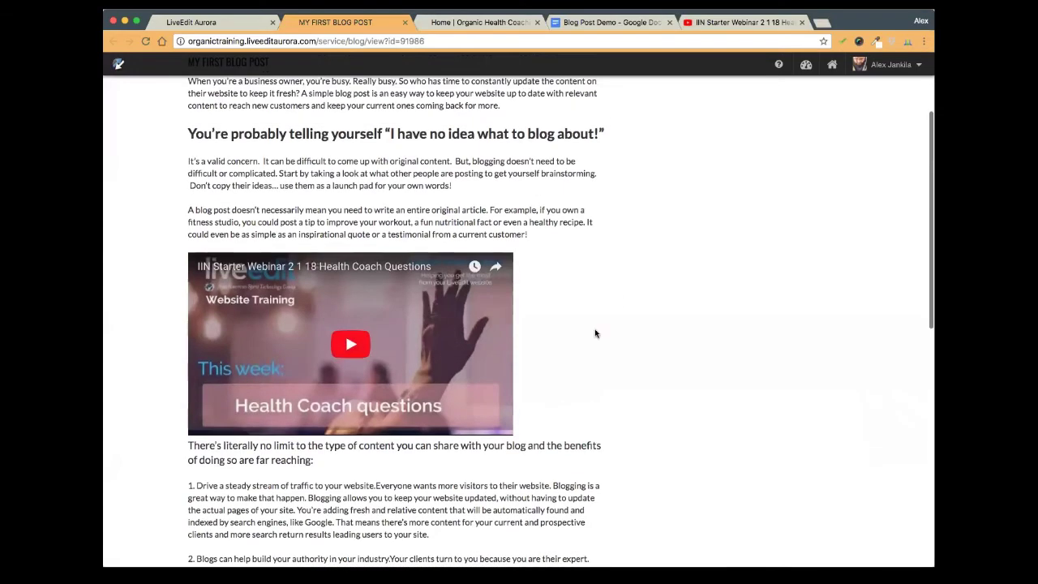
scroll(697, 328, "up", 3)
scroll(694, 334, "down", 2)
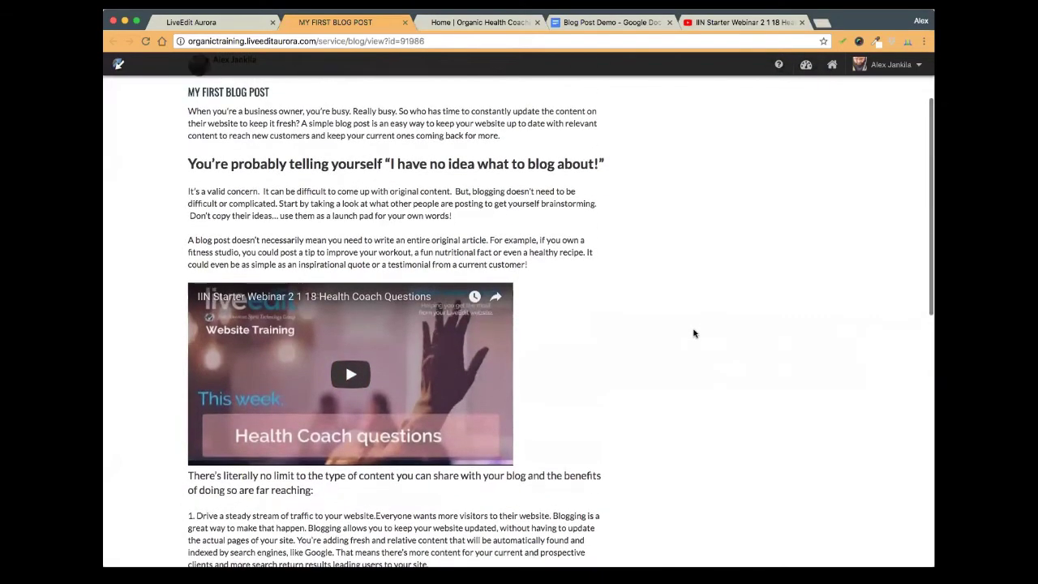
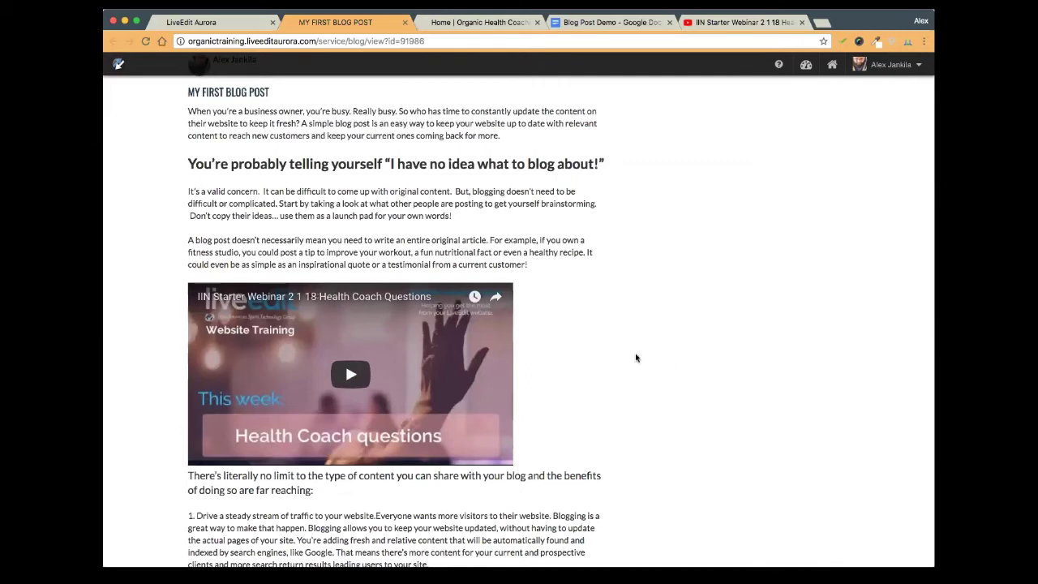
scroll(636, 357, "down", 3)
scroll(636, 357, "up", 5)
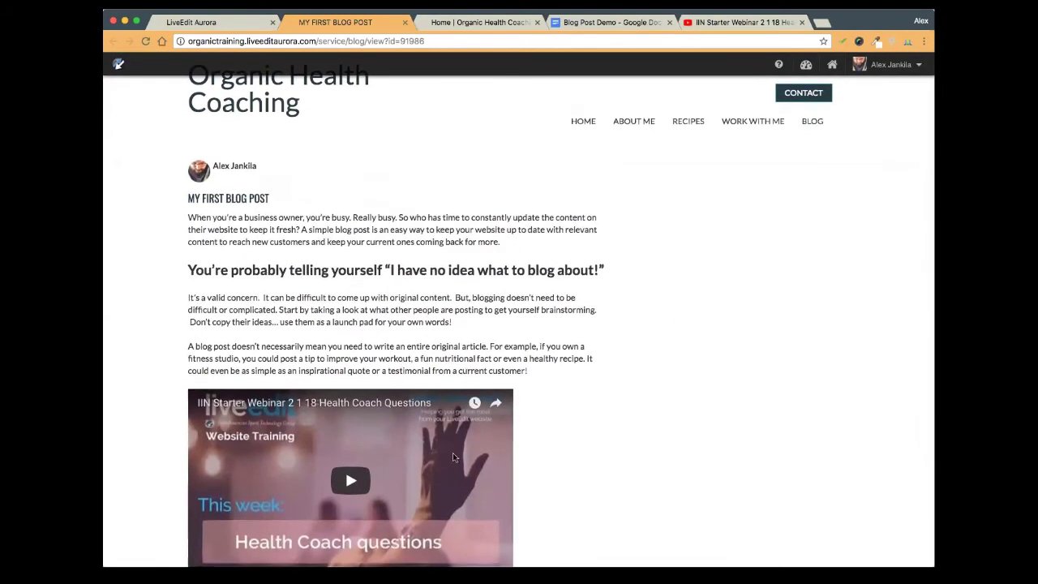
scroll(716, 426, "down", 2)
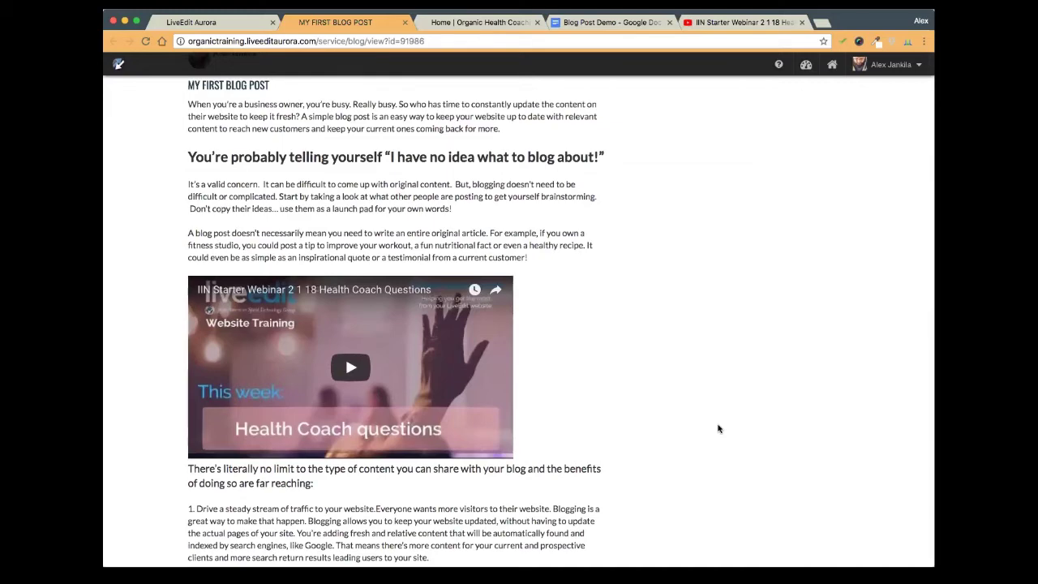
scroll(651, 398, "up", 3)
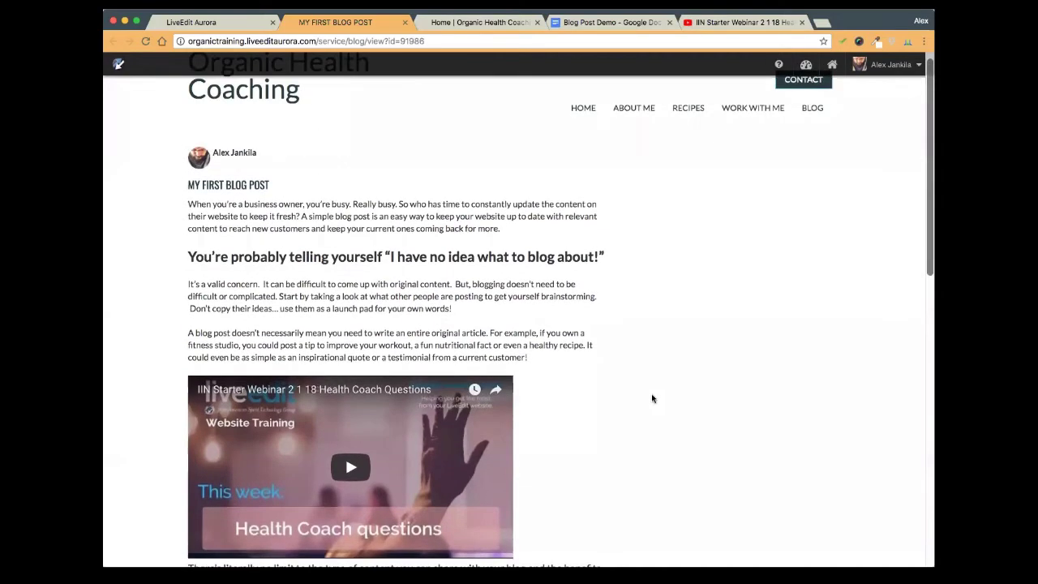
scroll(651, 398, "down", 3)
scroll(651, 398, "up", 3)
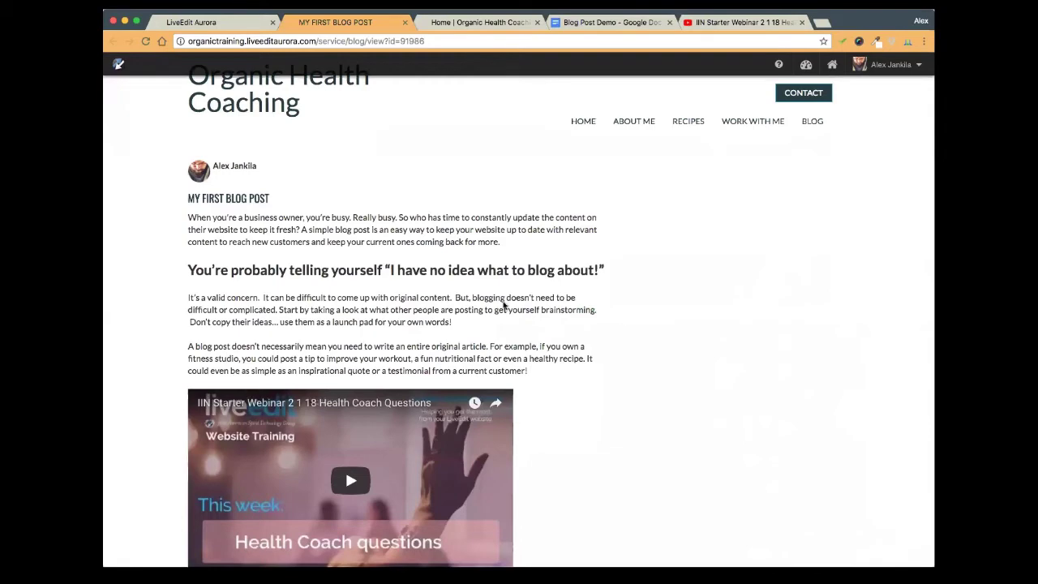
Go back to the post editor and choose the listed account as the post's author in the post settings
left_click(228, 25)
scroll(836, 235, "down", 3)
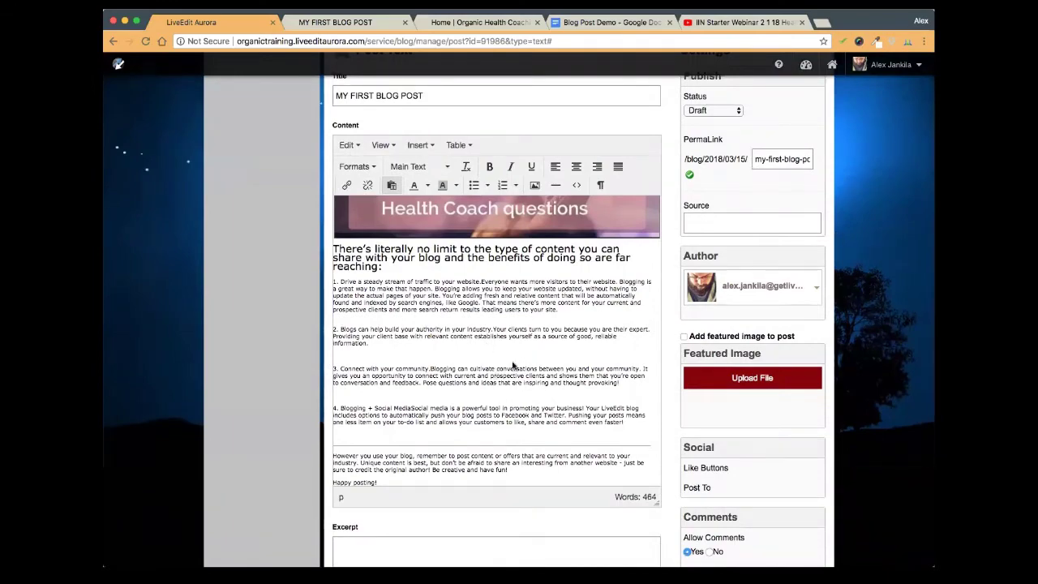
scroll(512, 366, "down", 3)
scroll(513, 366, "up", 5)
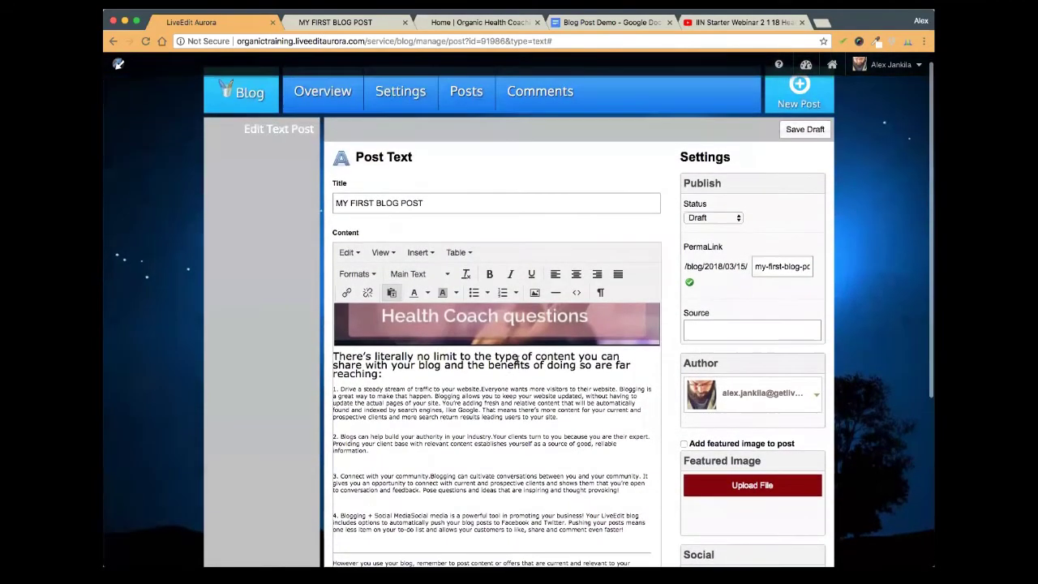
scroll(780, 223, "down", 1)
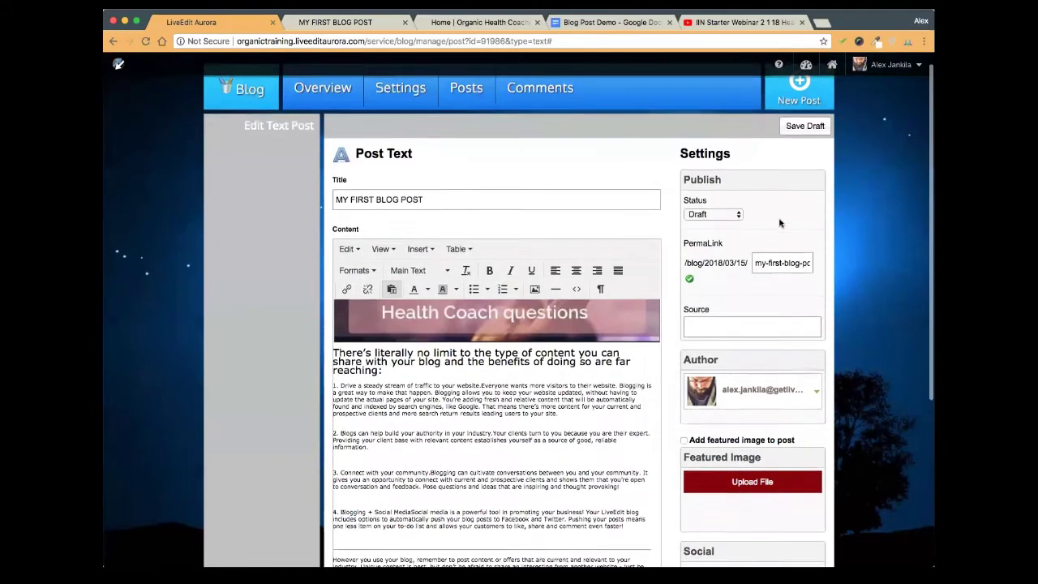
scroll(780, 223, "down", 3)
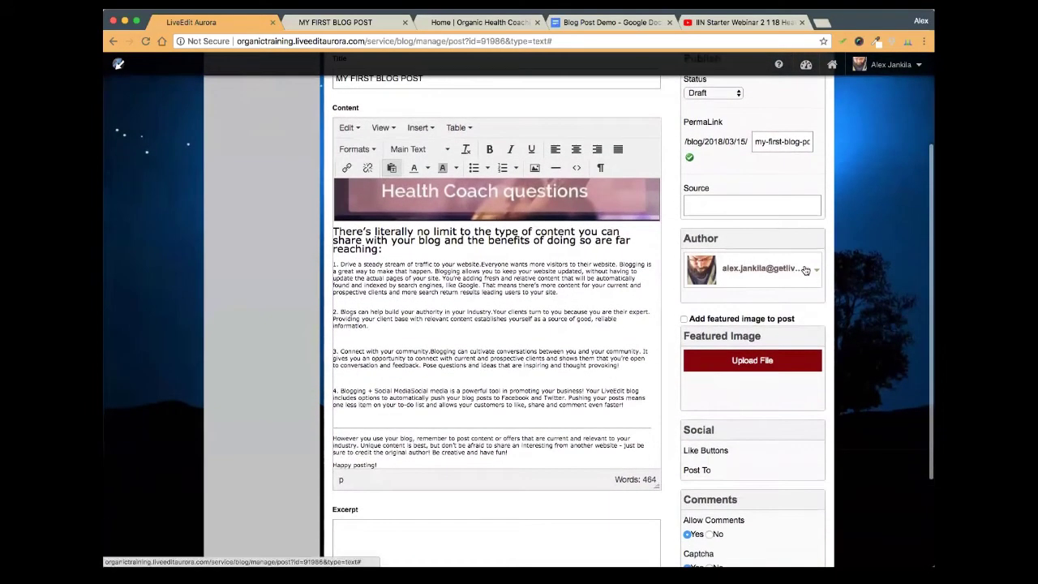
left_click(805, 270)
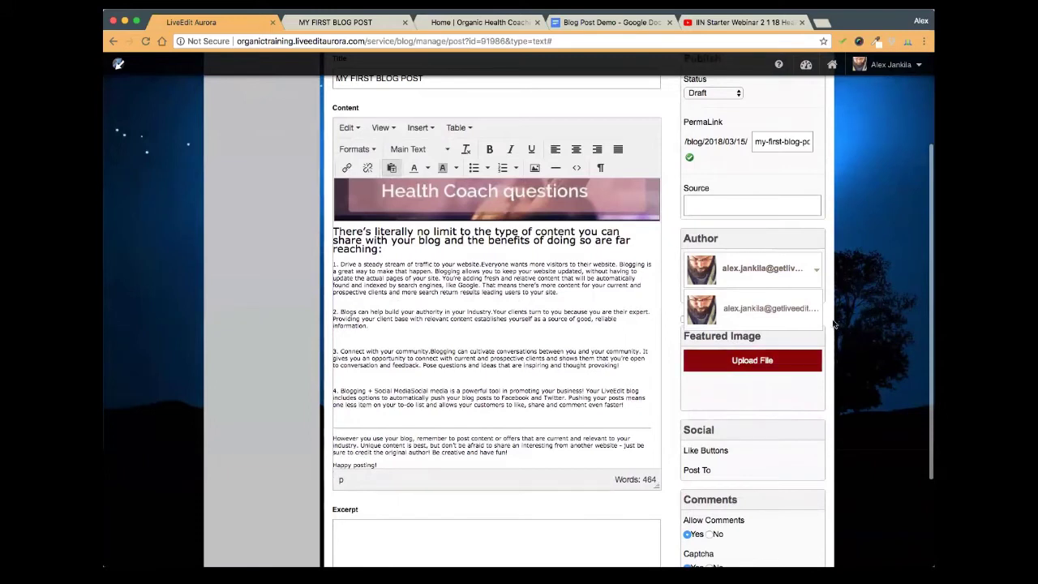
left_click(723, 312)
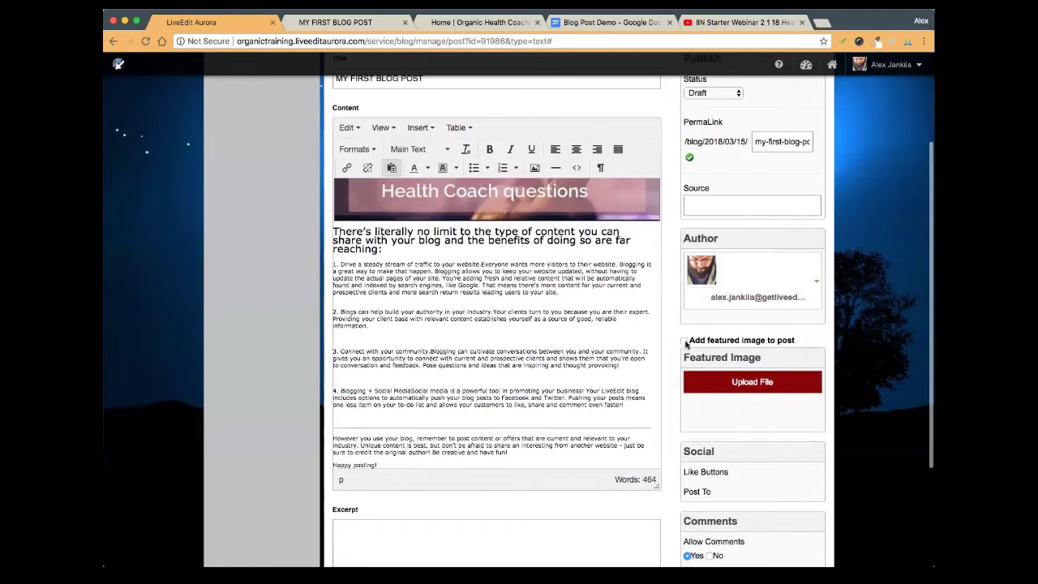
Open the site's Blog page in the preview tab and examine how the listed posts show their images and summaries
scroll(792, 341, "down", 2)
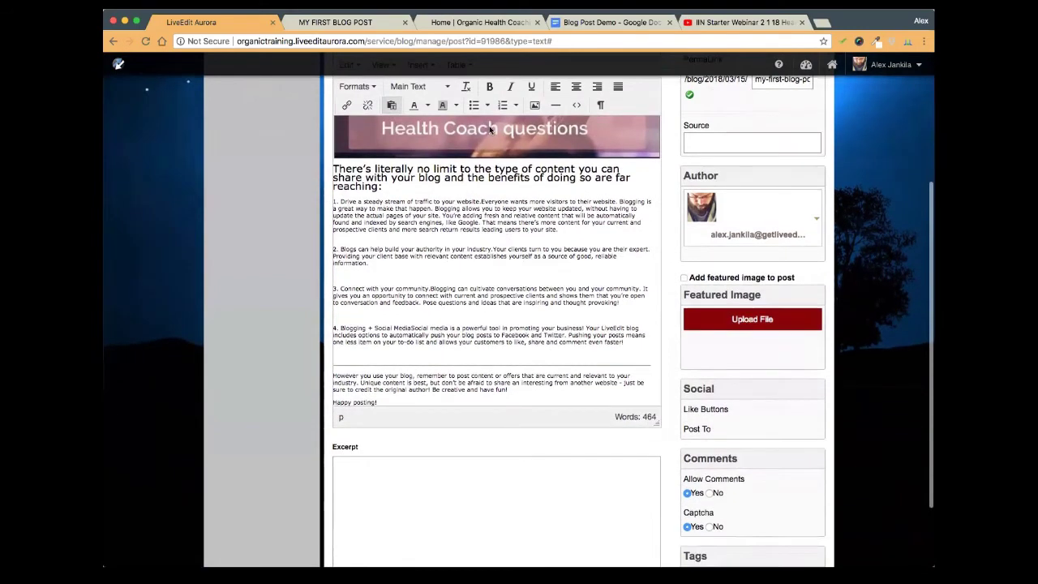
left_click(360, 23)
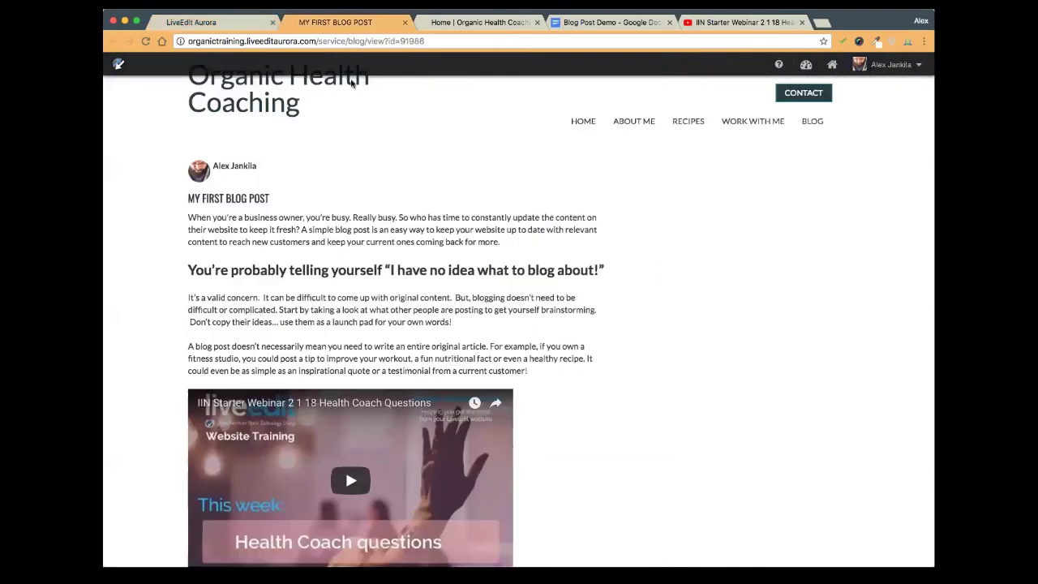
left_click(812, 121)
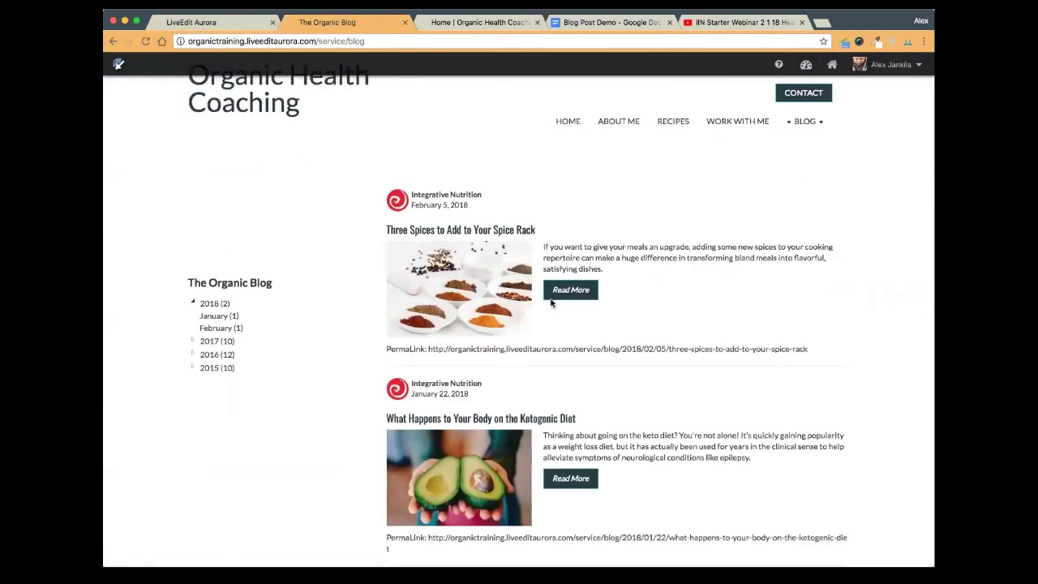
scroll(673, 307, "down", 2)
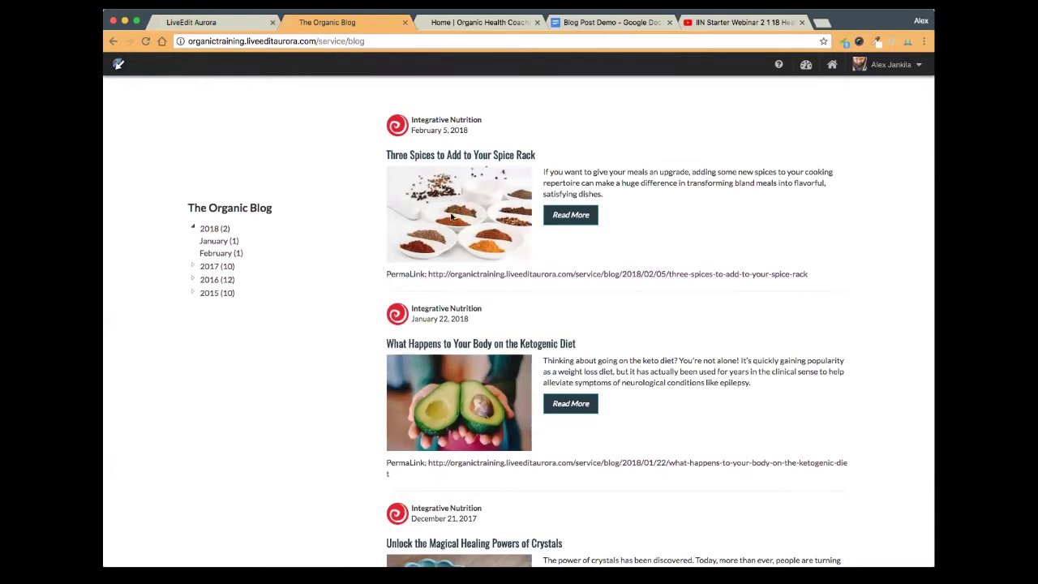
Return to the post editor, open the blog's Settings page in a new browser tab and switch to it
left_click(214, 24)
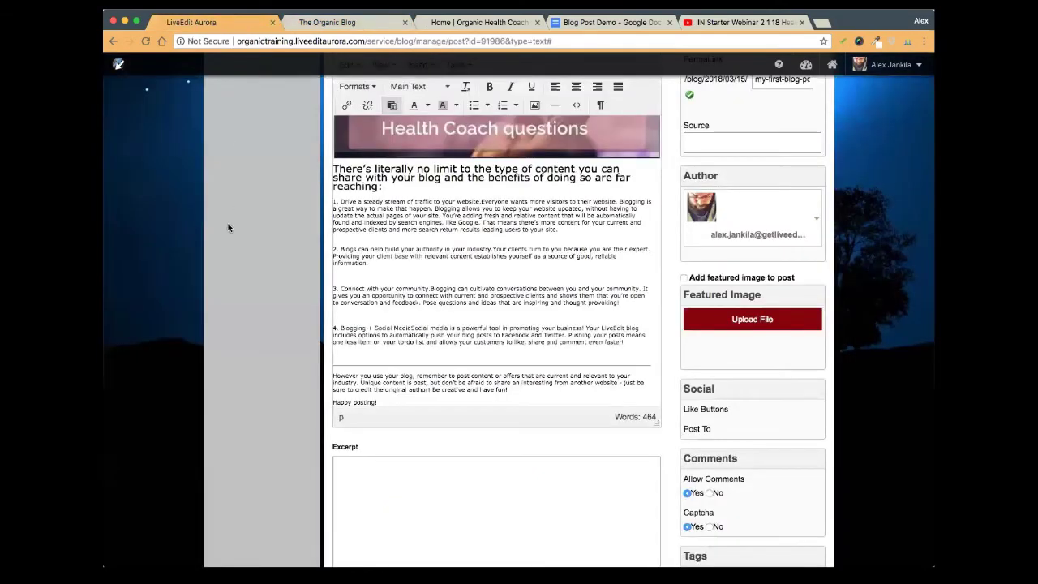
scroll(228, 228, "up", 5)
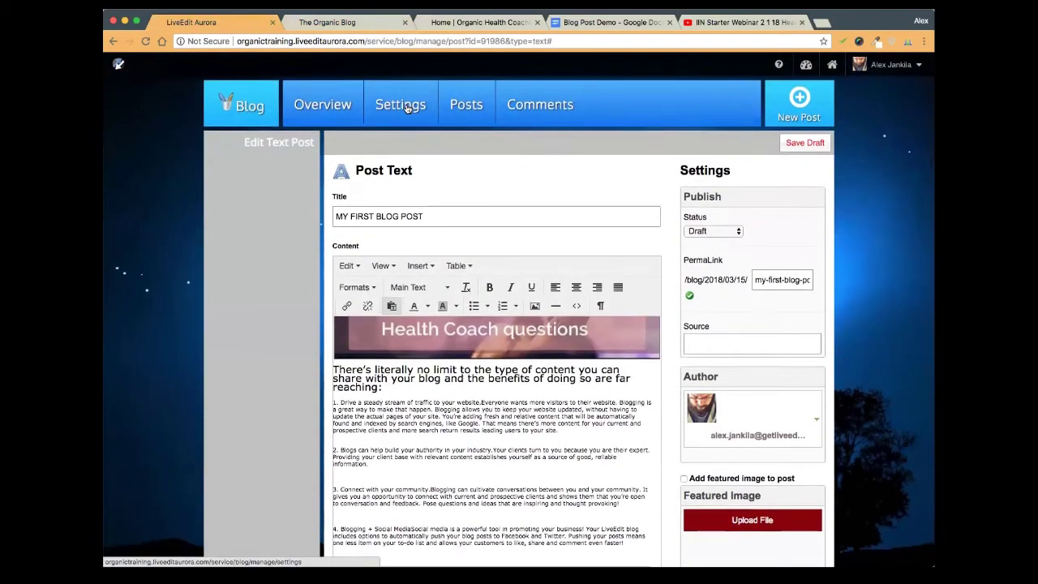
right_click(407, 108)
left_click(438, 111)
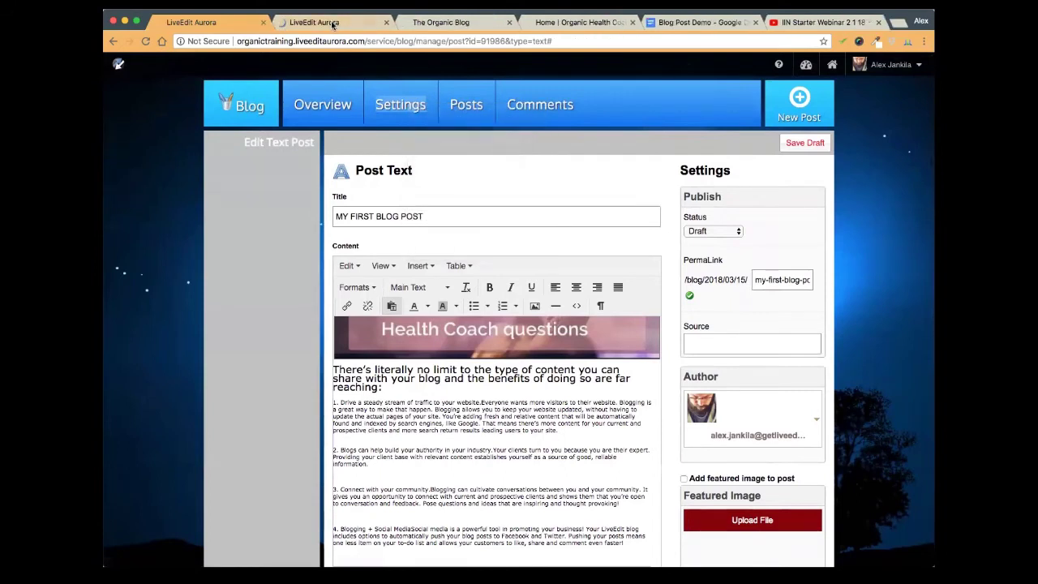
left_click(332, 24)
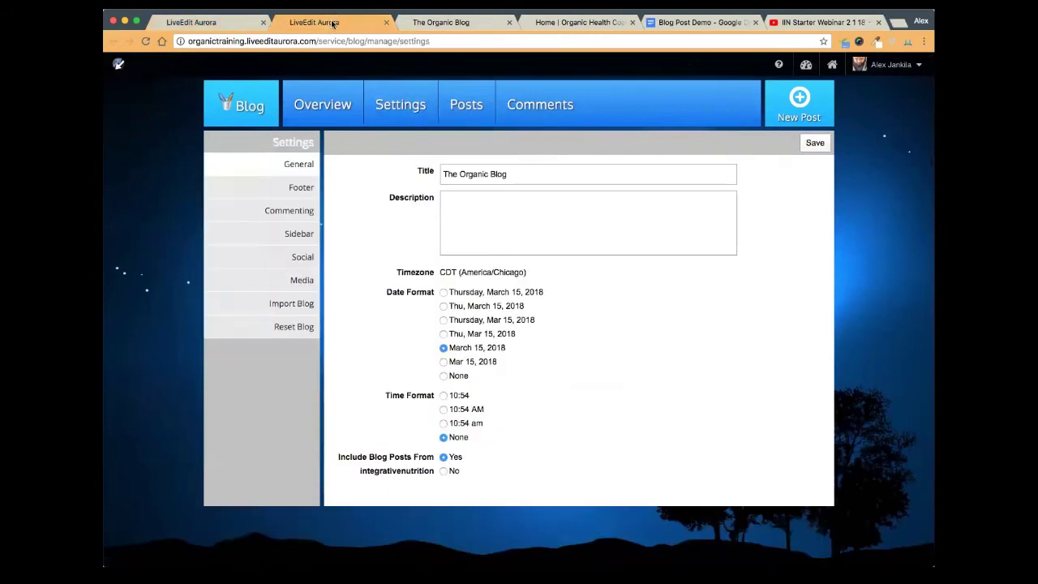
Review the blog's Footer, Commenting, Sidebar and General settings, then close the settings page and return to the post editor
left_click(297, 188)
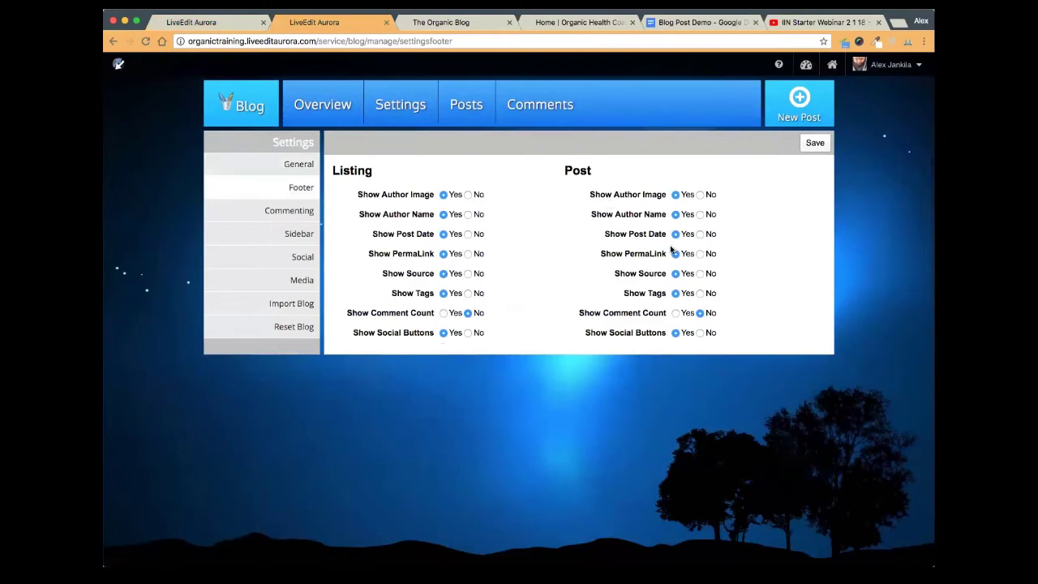
left_click(295, 213)
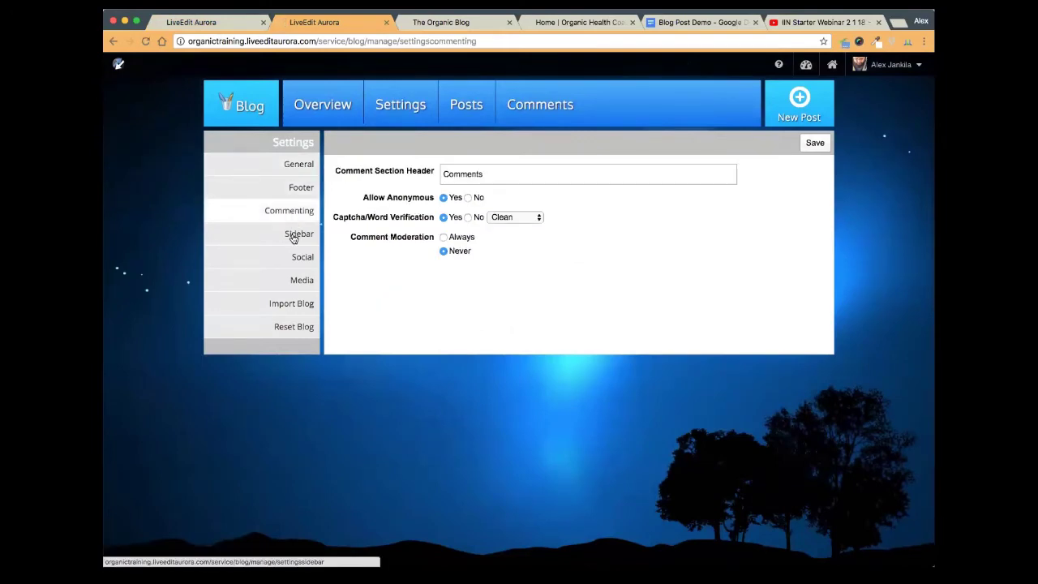
left_click(294, 236)
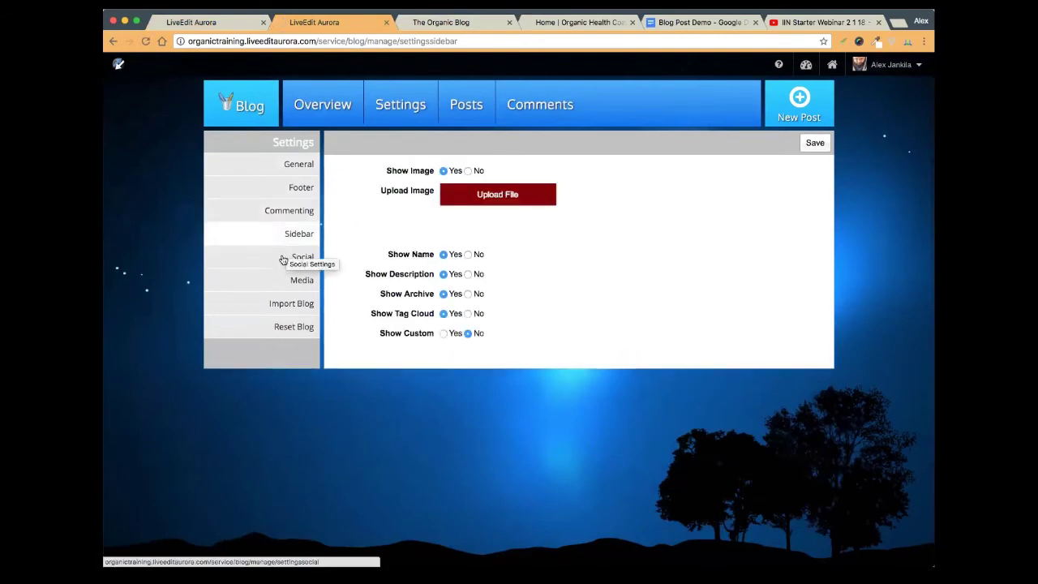
left_click(289, 167)
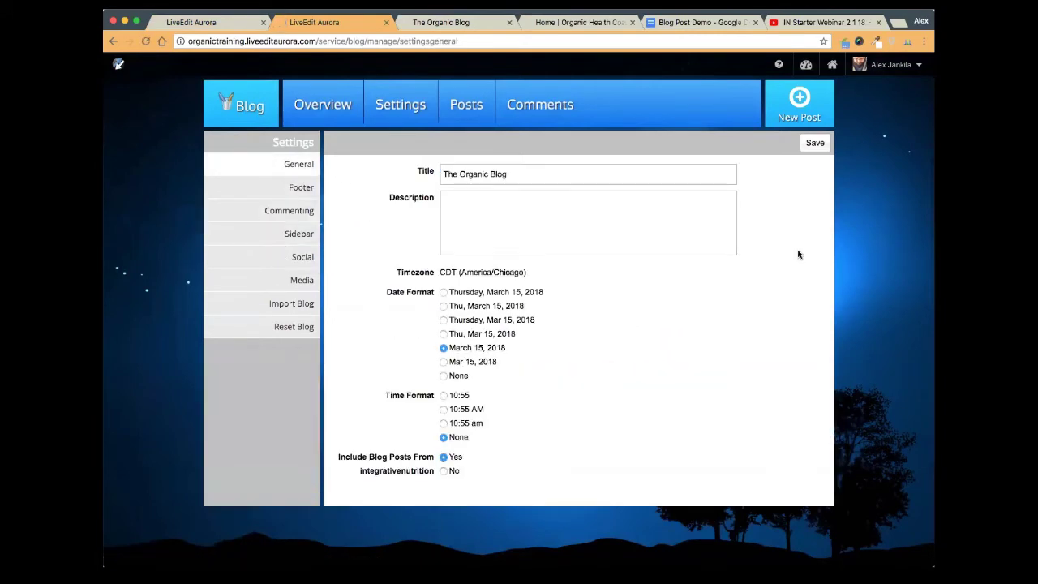
left_click(386, 22)
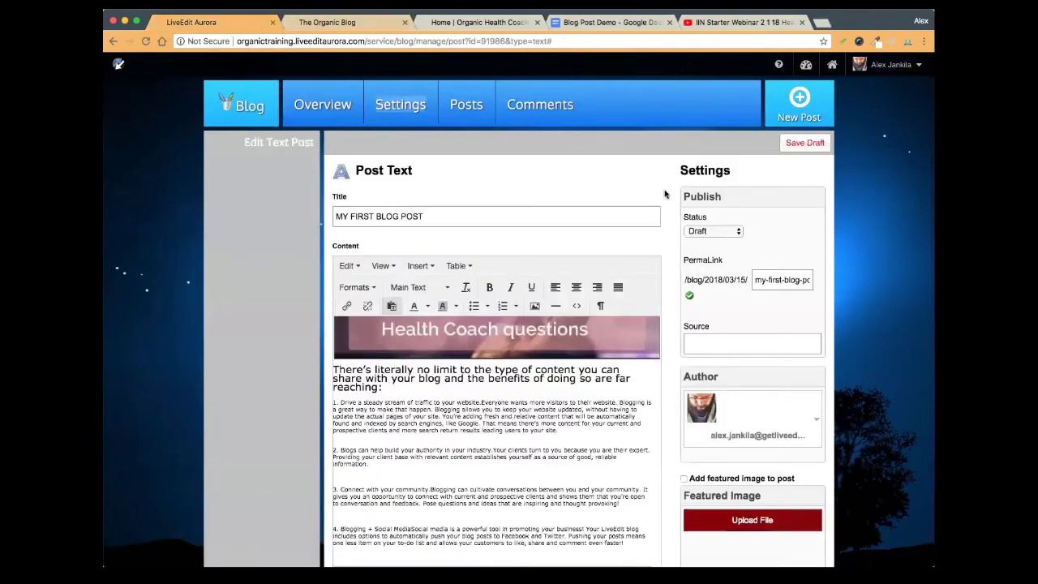
Enable adding a featured image to the post and upload the LiveEdit Blog JPEG from the Webinar promo files folder
left_click(354, 22)
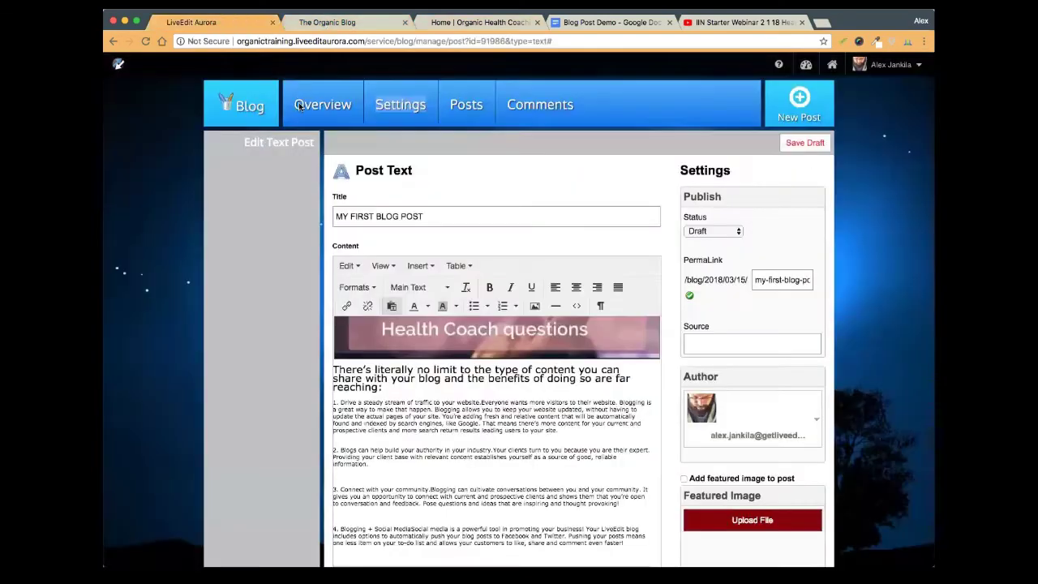
left_click(211, 25)
scroll(867, 344, "down", 4)
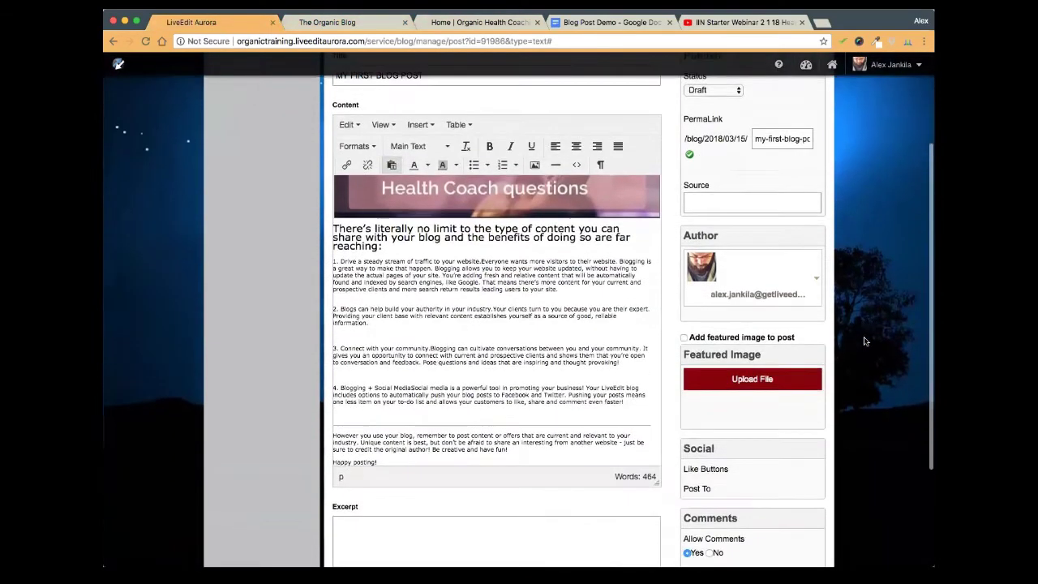
left_click(685, 338)
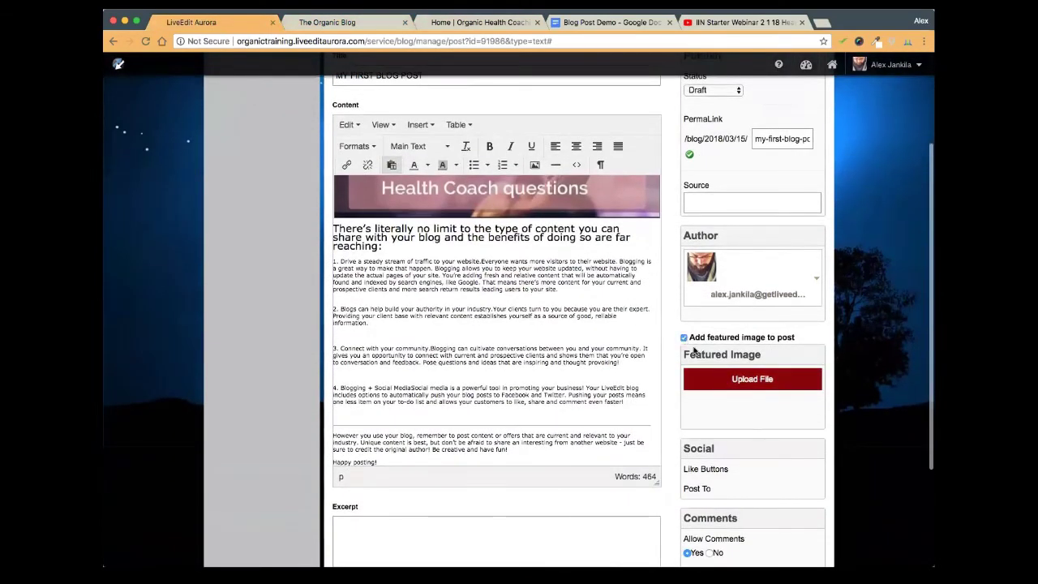
left_click(770, 379)
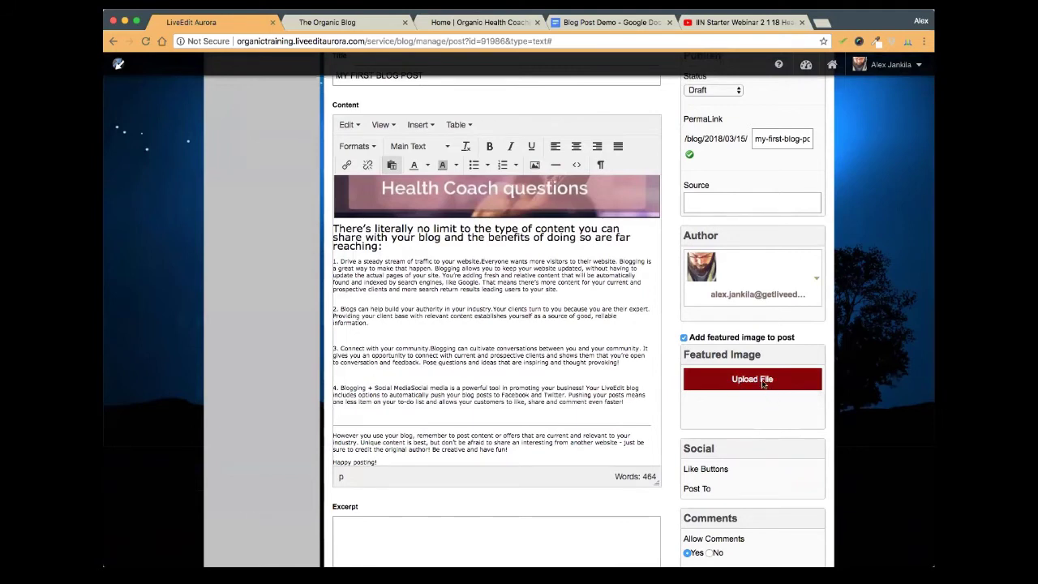
left_click(738, 381)
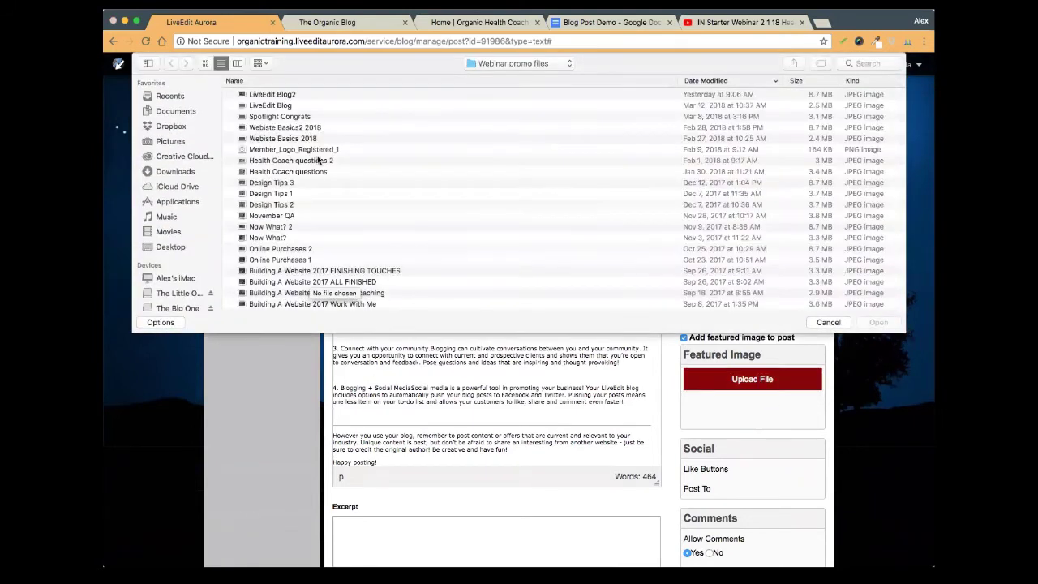
left_click(827, 323)
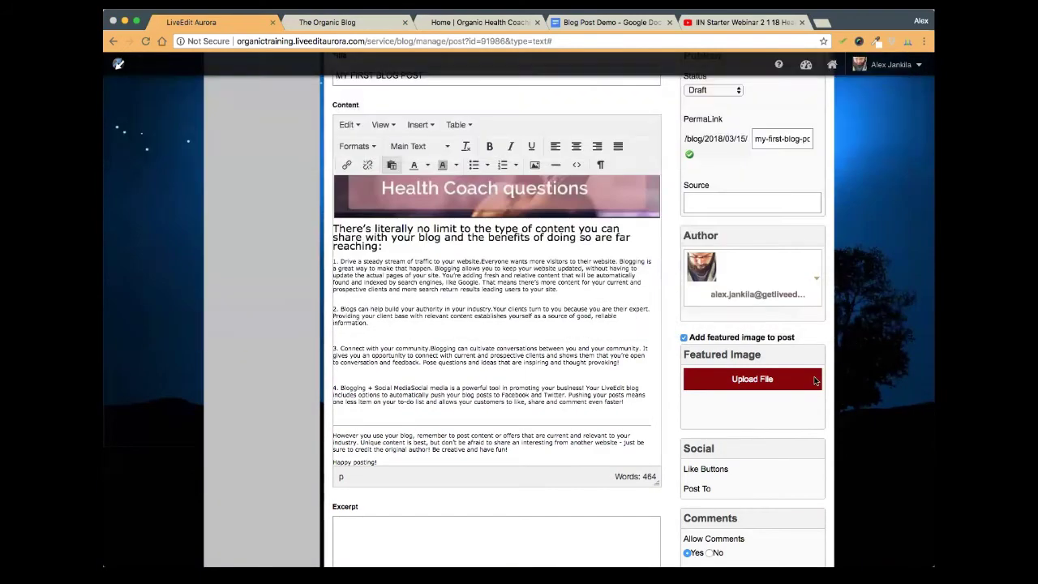
left_click(760, 381)
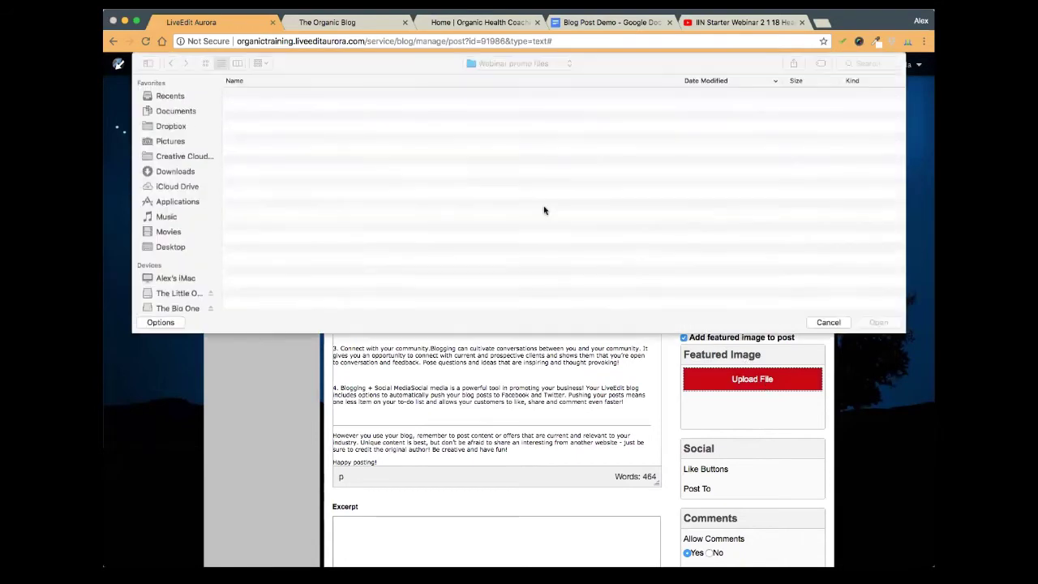
left_click(273, 104)
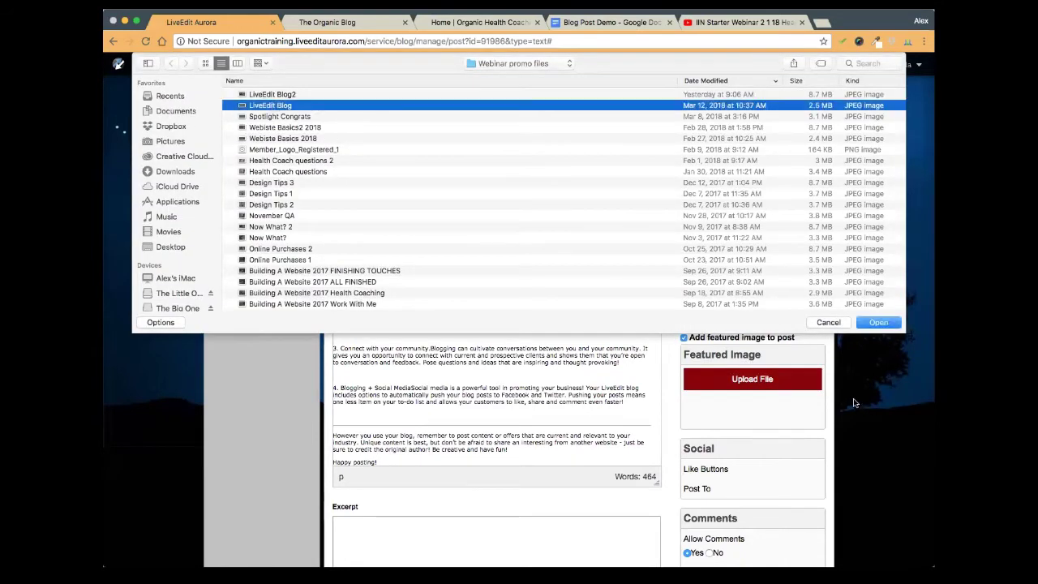
left_click(878, 322)
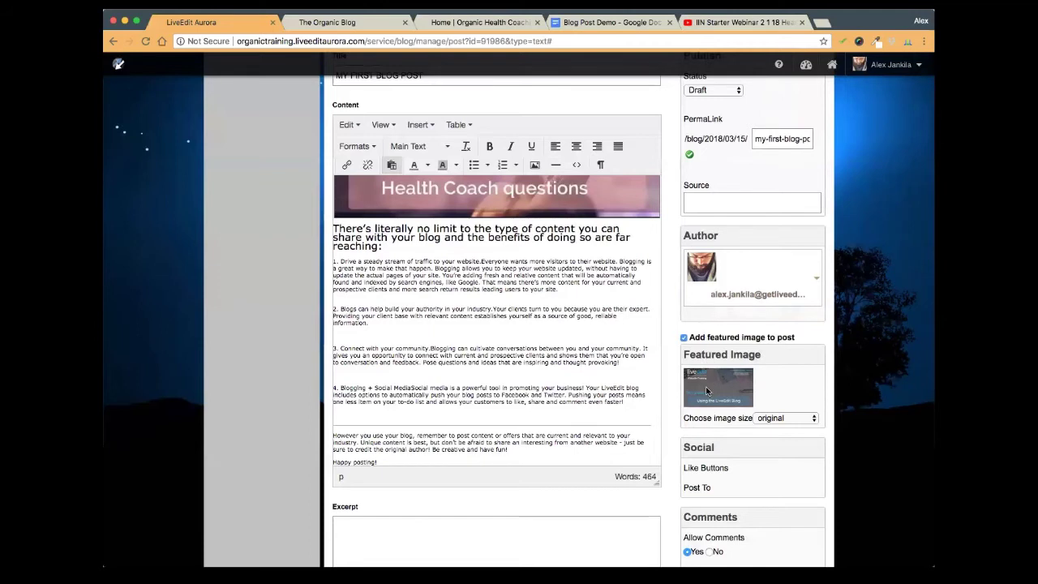
Set the featured image's size to gallery
left_click(789, 418)
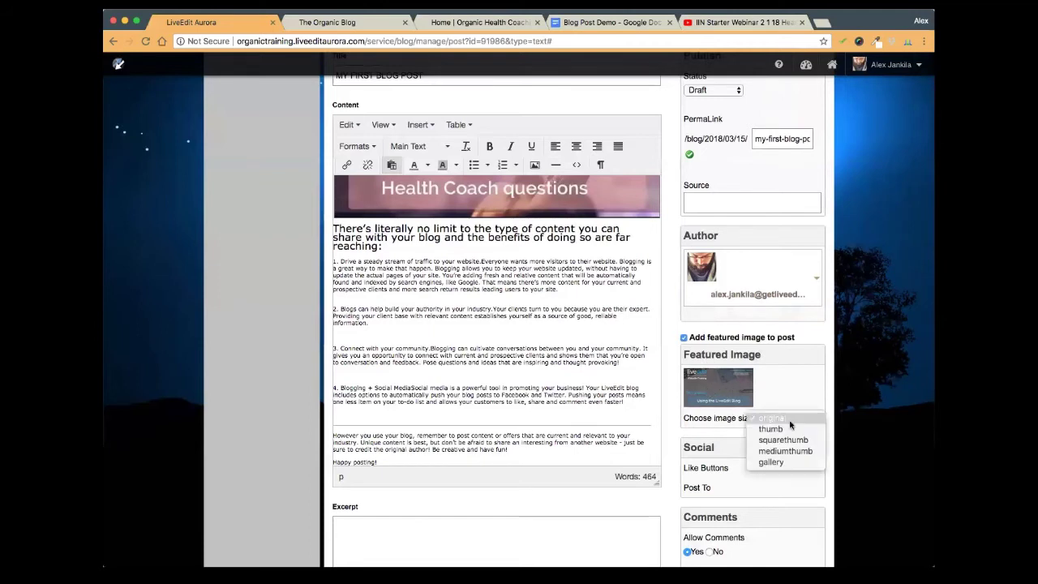
left_click(776, 418)
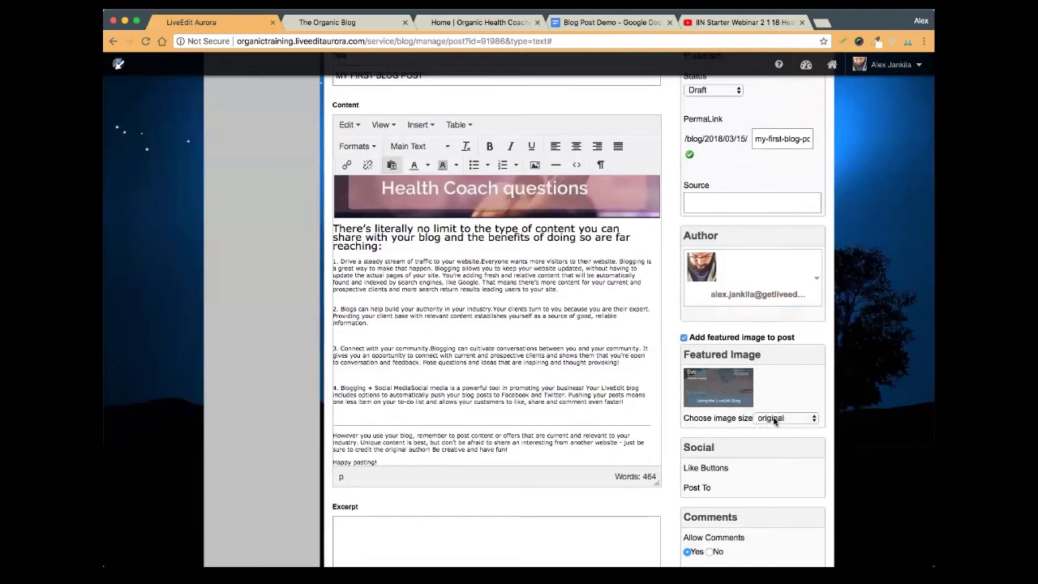
left_click(781, 418)
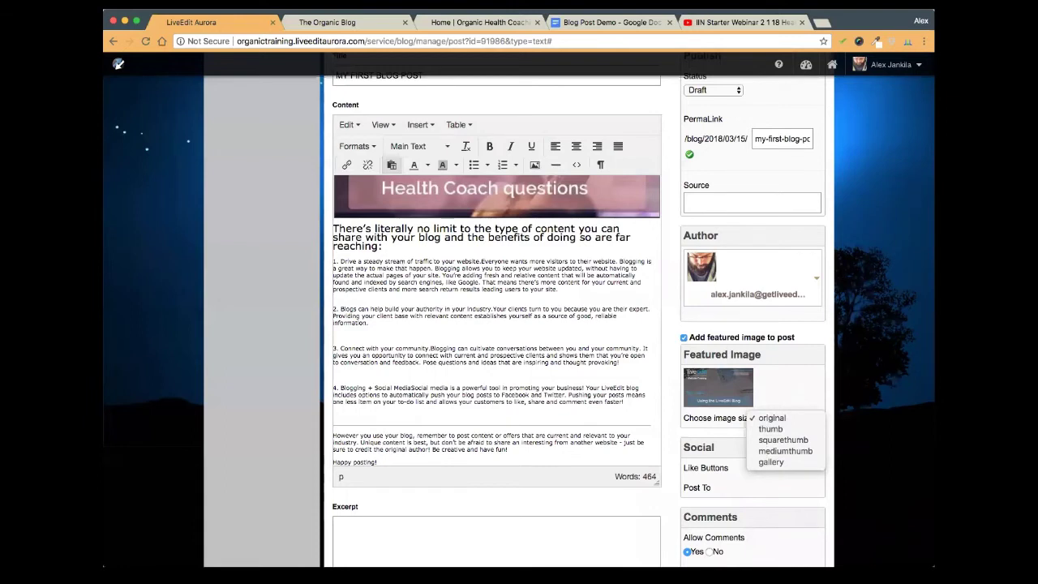
left_click(802, 462)
Disallow comments on the post in its comment settings
scroll(797, 414, "down", 2)
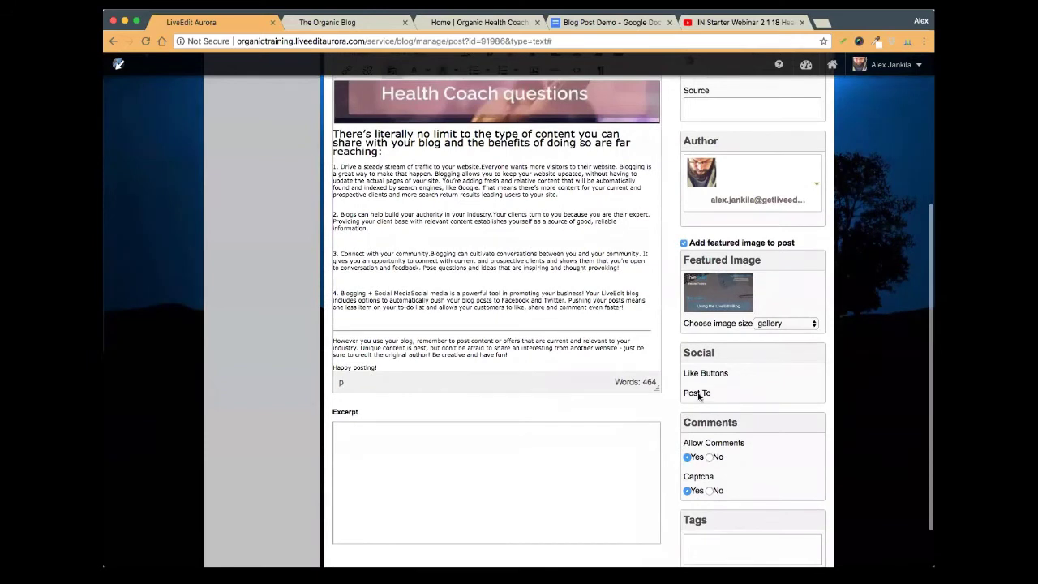
scroll(716, 372, "up", 1)
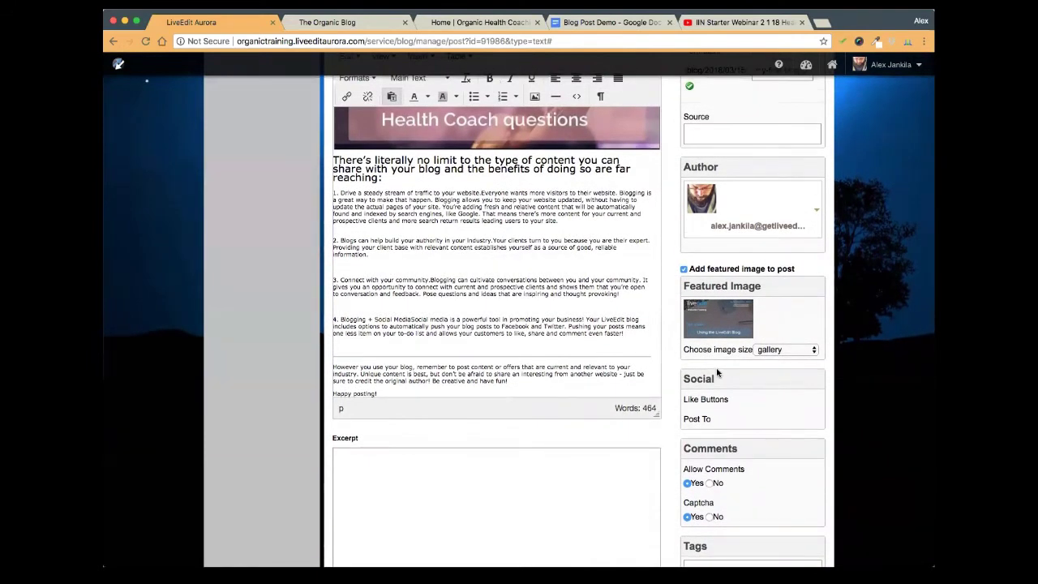
scroll(716, 372, "down", 3)
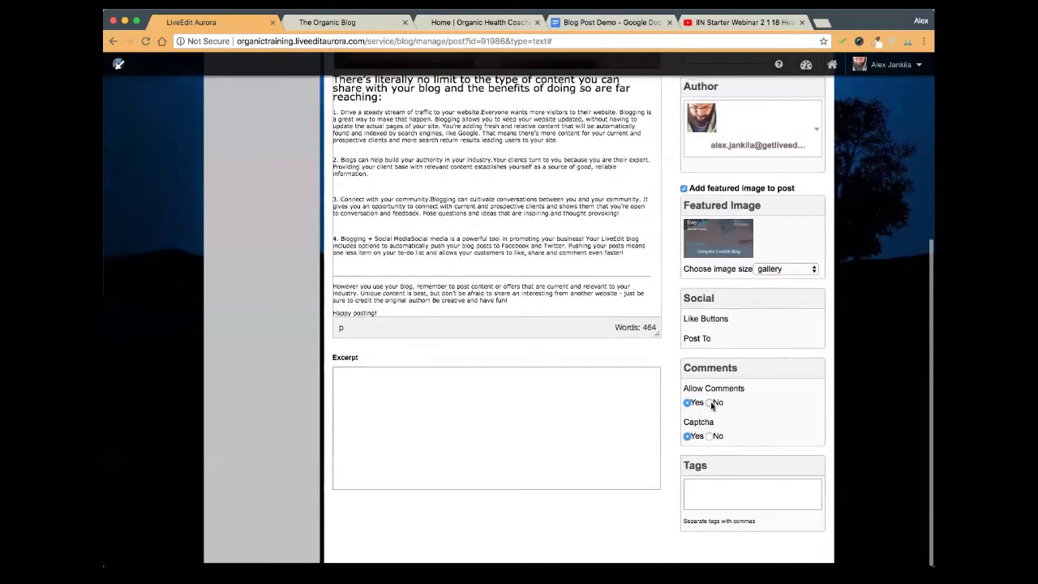
scroll(712, 406, "up", 1)
scroll(706, 432, "down", 1)
left_click(709, 402)
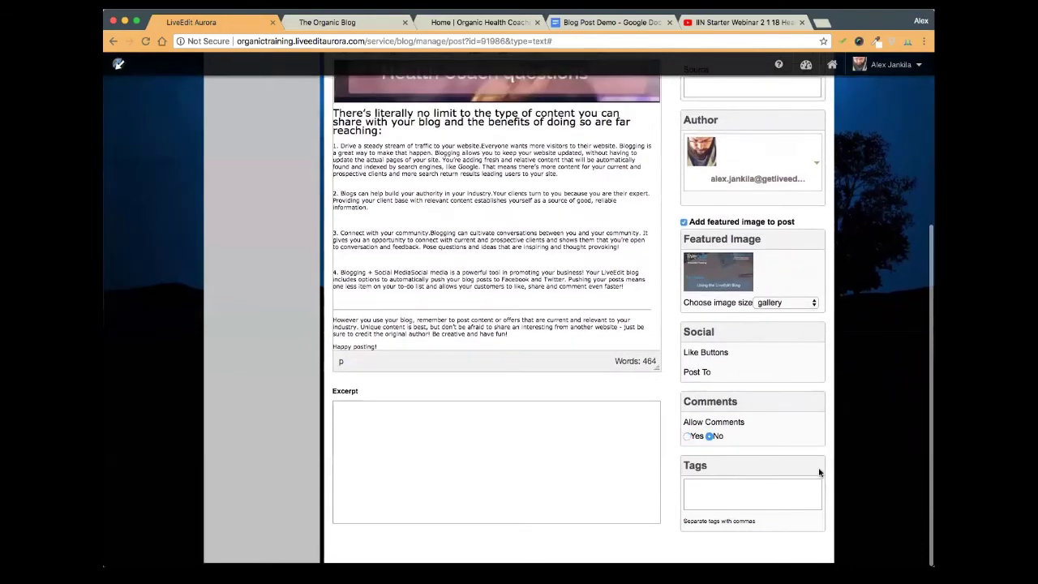
Enter the post's tags as "blog, post, text, new, video, image"
scroll(715, 383, "up", 5)
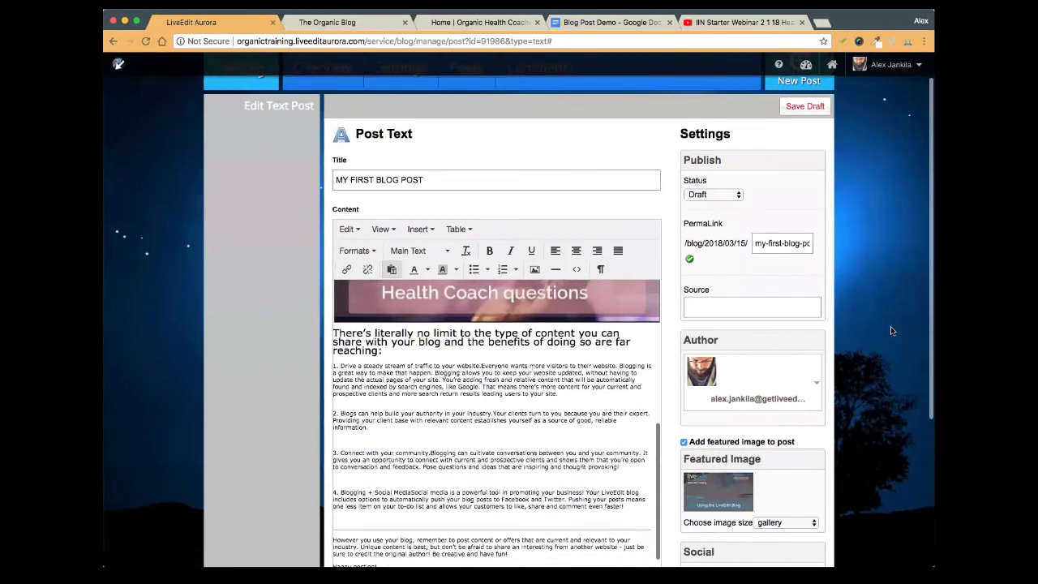
scroll(890, 331, "down", 5)
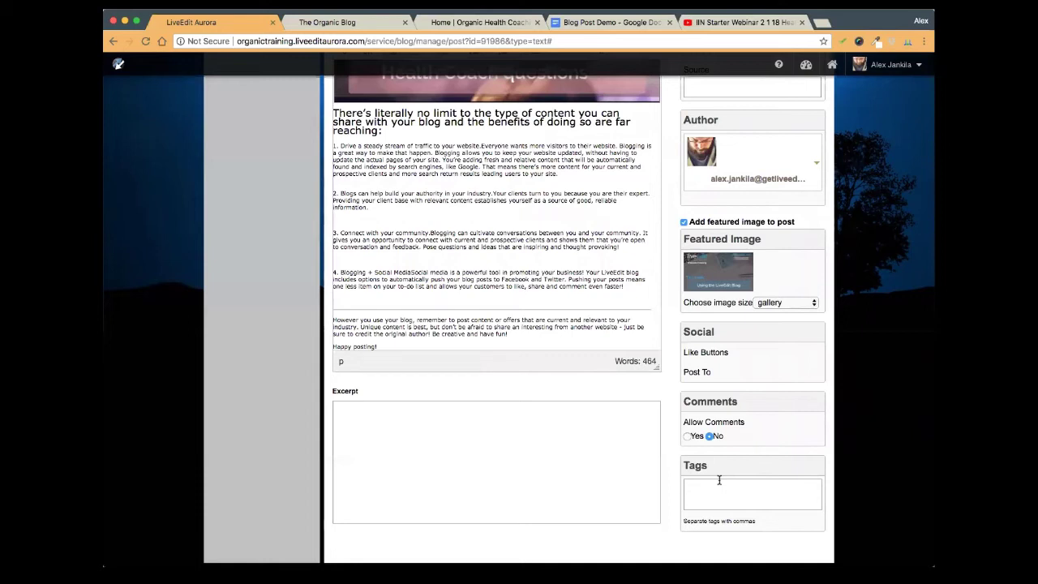
left_click(718, 480)
type("blog")
type(", post, text, new, video")
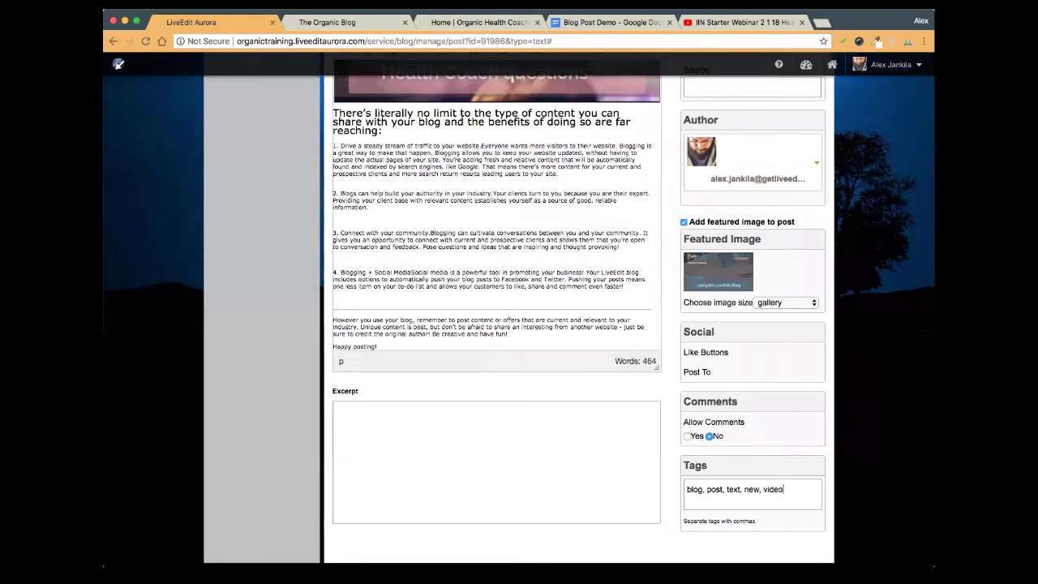
type(", image")
scroll(784, 495, "up", 1)
scroll(784, 495, "down", 1)
Find the post's Excerpt field and examine the summary text shown beside the "Three Spices to Add to Your Spice Rack" post on the Blog page
scroll(784, 495, "up", 5)
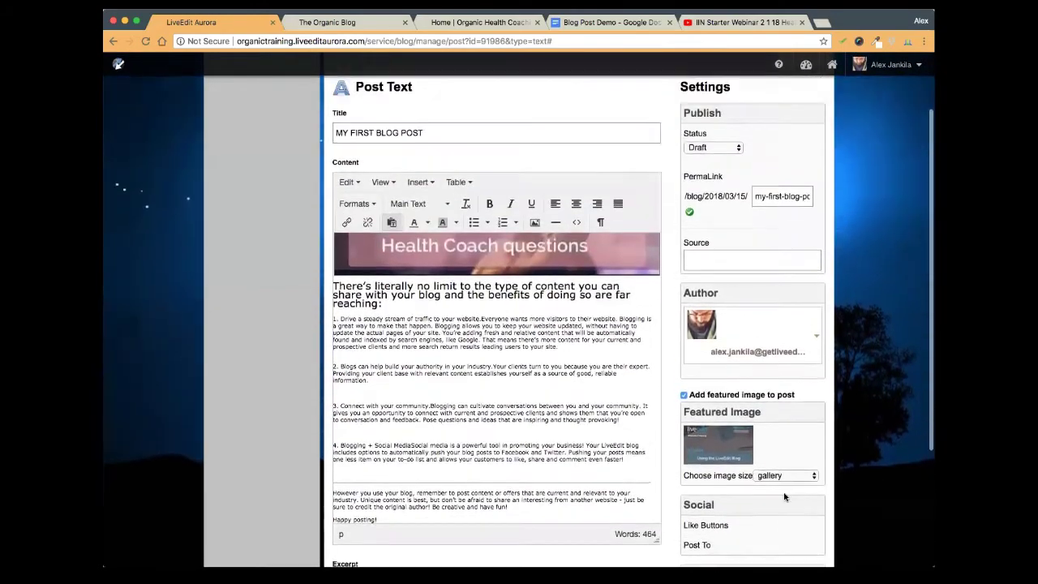
scroll(784, 496, "up", 2)
scroll(770, 479, "down", 5)
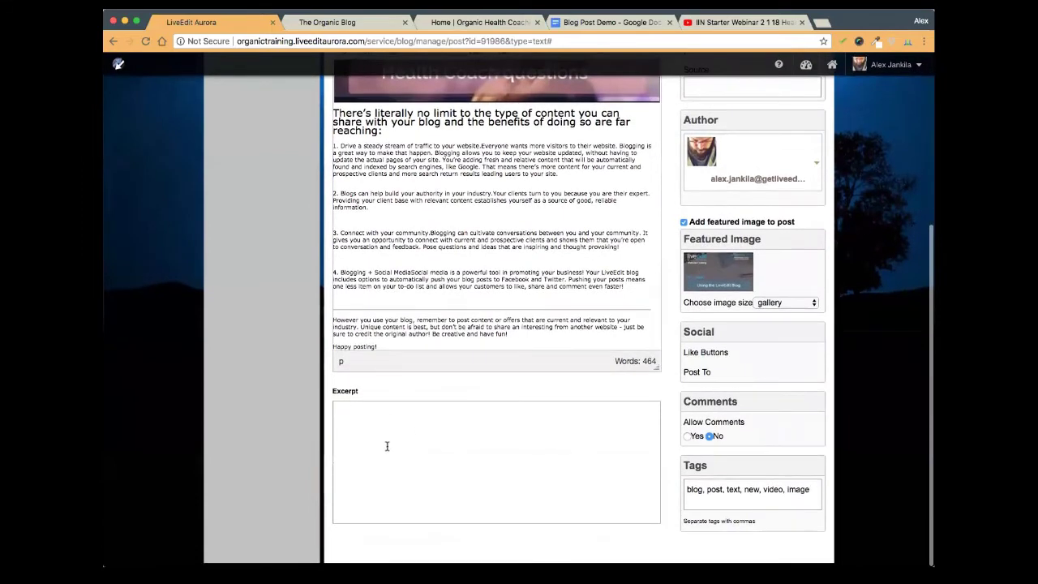
scroll(387, 418, "up", 5)
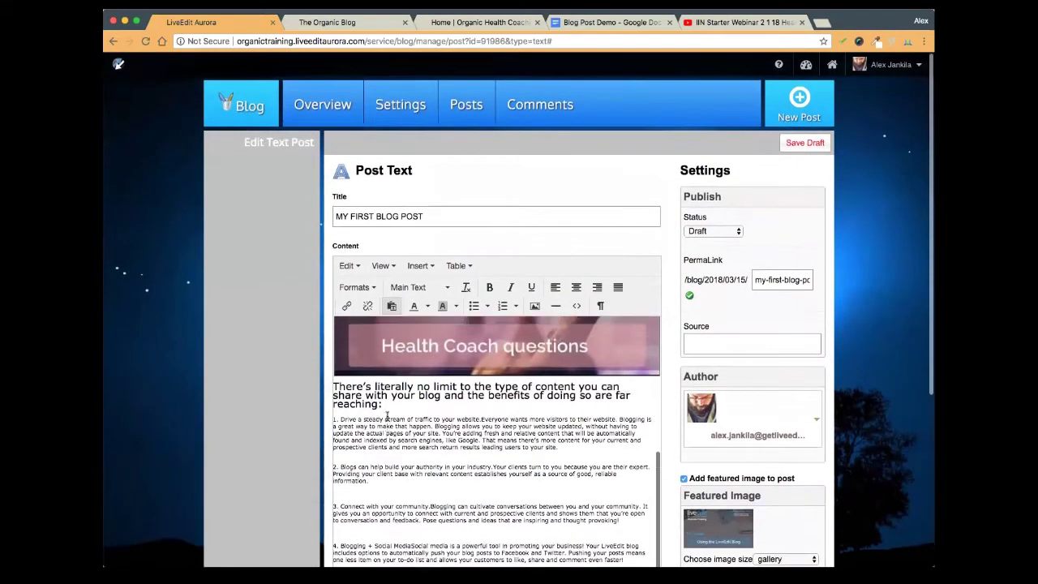
scroll(387, 416, "up", 2)
left_click(345, 22)
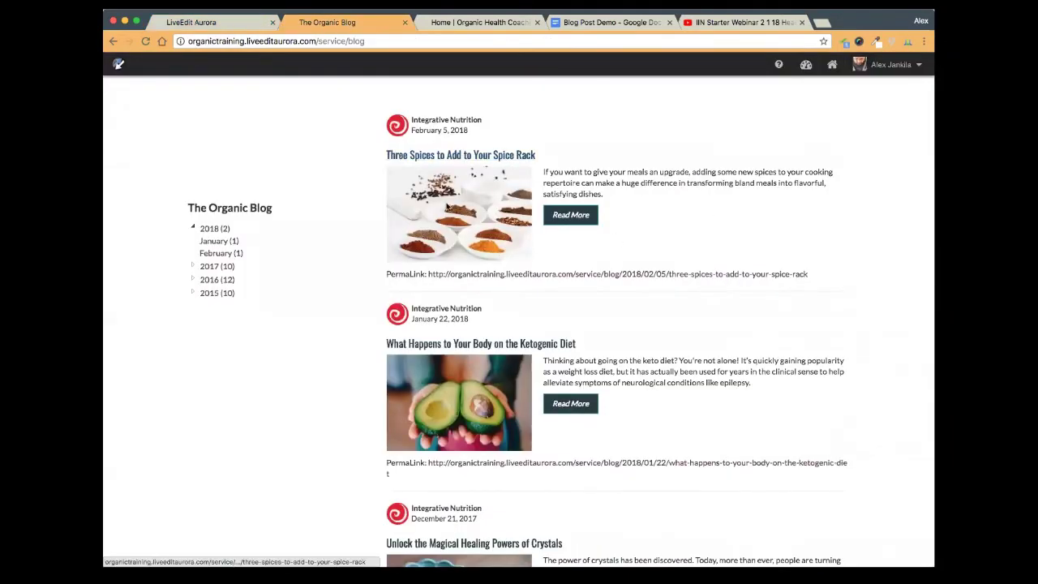
left_click_drag(544, 172, 631, 195)
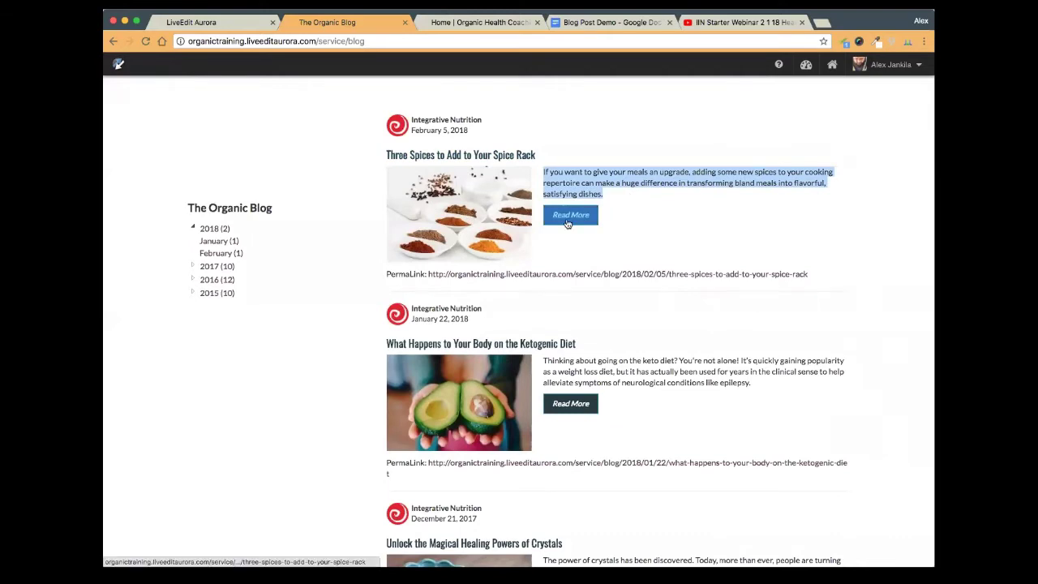
left_click_drag(634, 198, 539, 170)
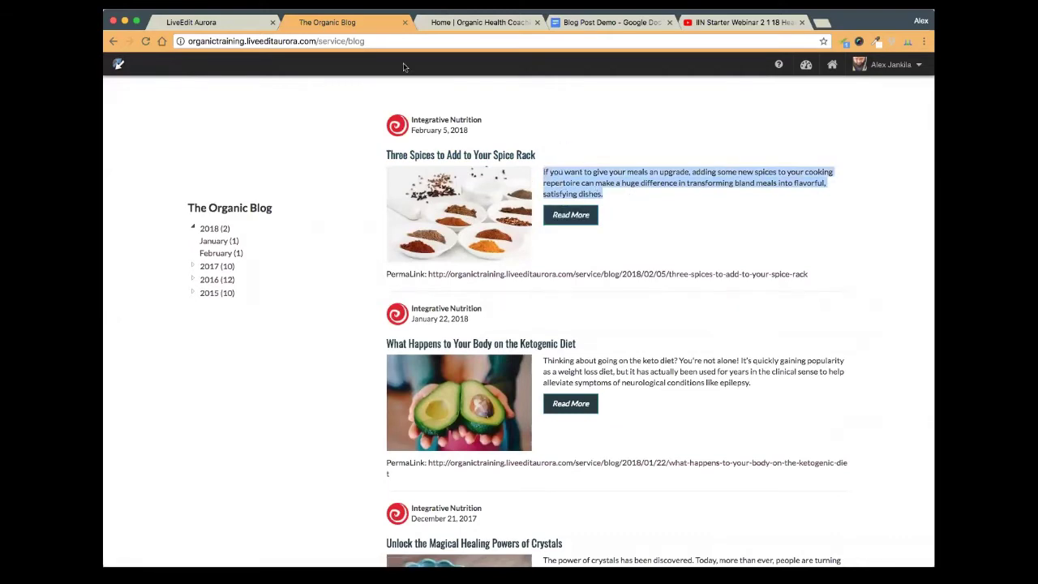
left_click(458, 23)
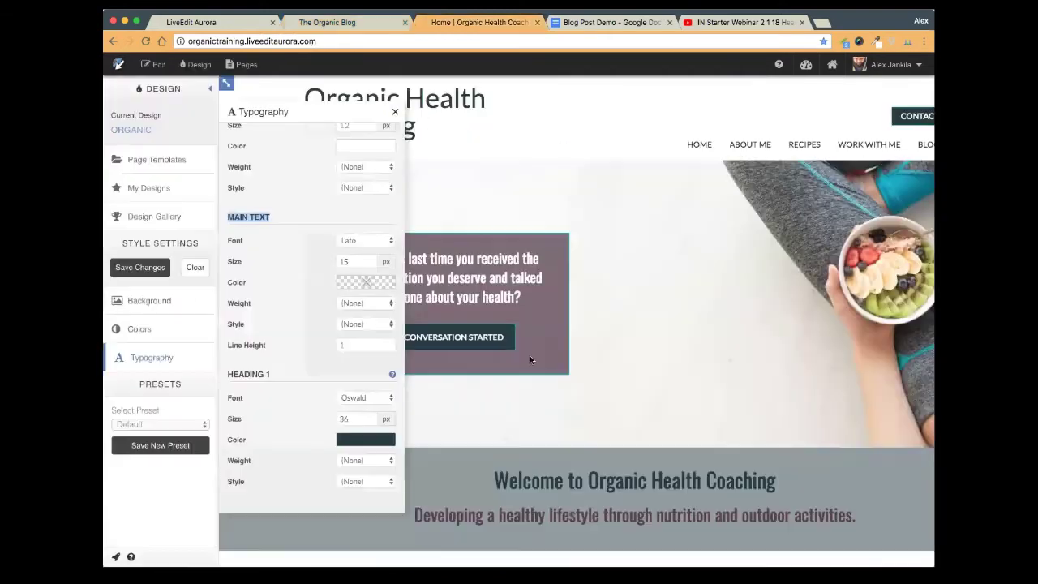
Return to the post editor and enter the excerpt "This is an introduction to how to go about using the LiveEdit Blog."
left_click(212, 22)
scroll(408, 407, "down", 5)
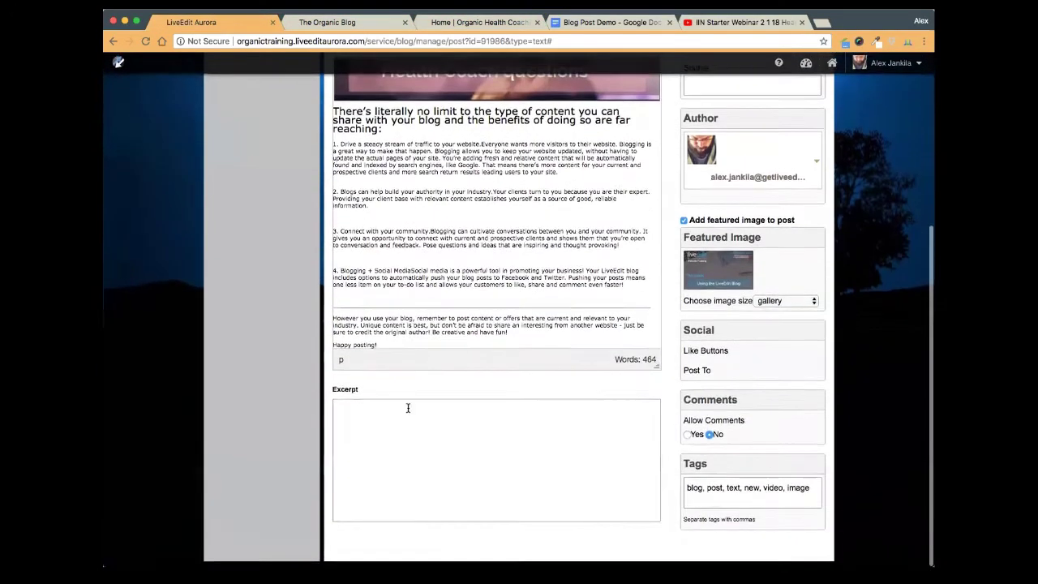
left_click(416, 430)
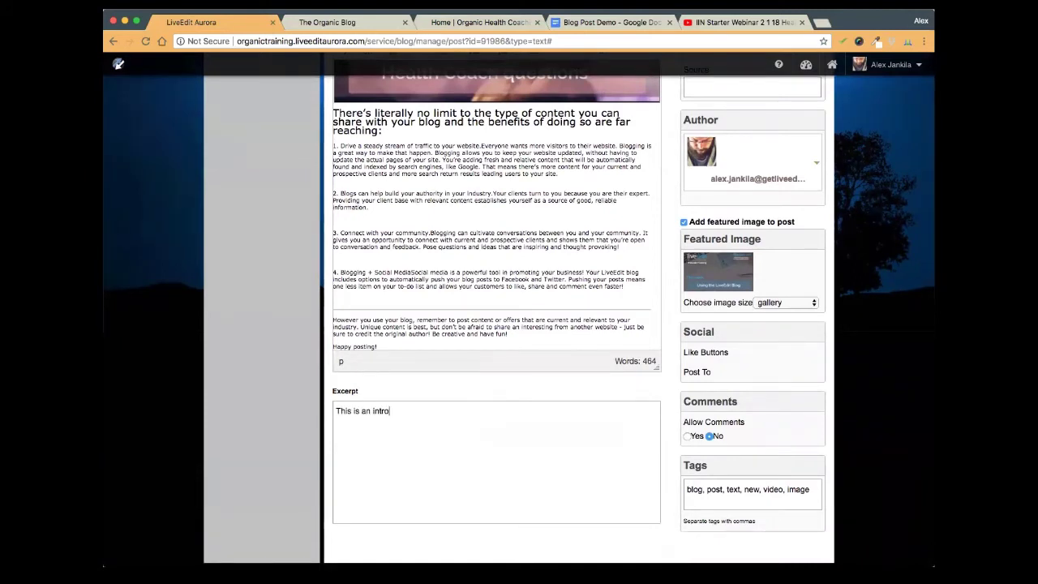
type("This is an introduction to how to go about using the LiveEdit Blog.")
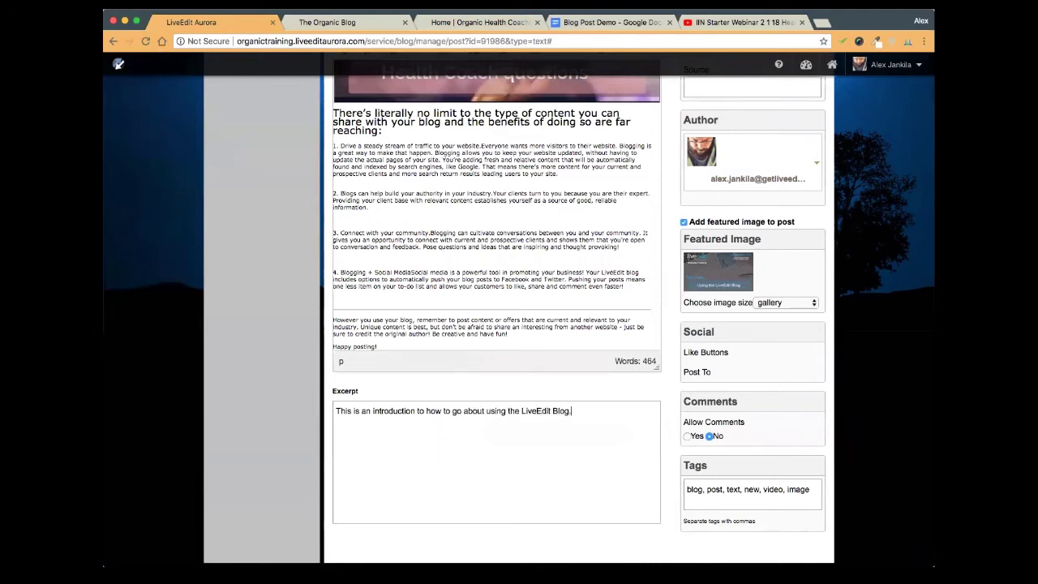
scroll(484, 435, "up", 5)
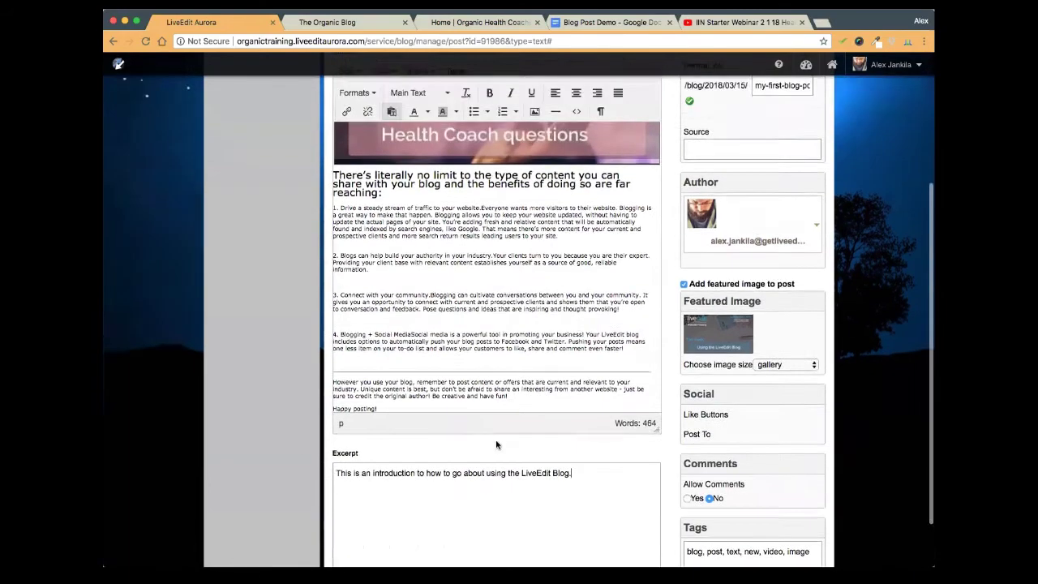
Copy the post's opening paragraph, "When you're a business owner, you're busy...", into the excerpt as a second paragraph below the introduction sentence
scroll(436, 407, "up", 5)
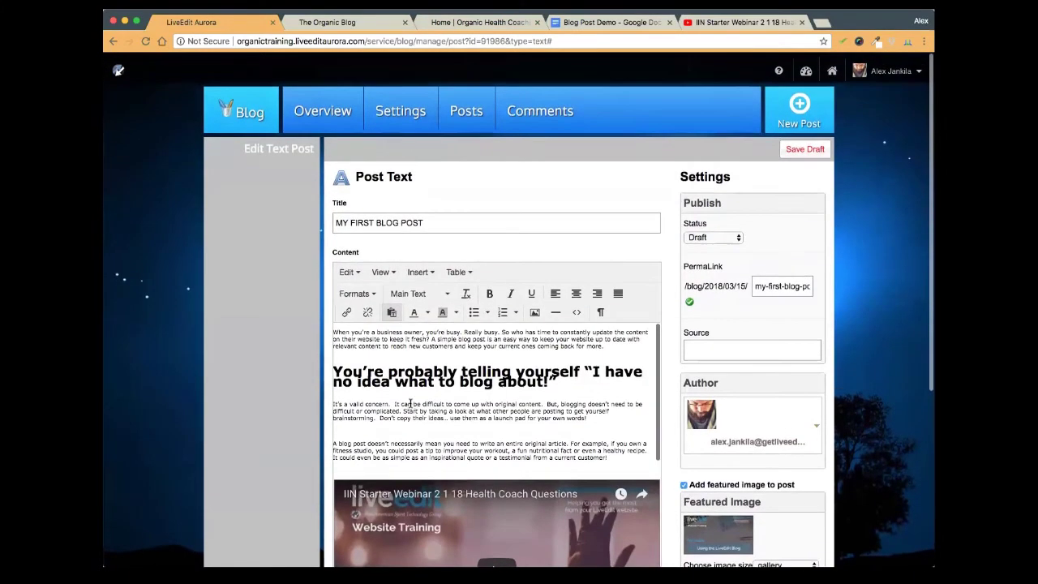
left_click_drag(617, 341, 329, 329)
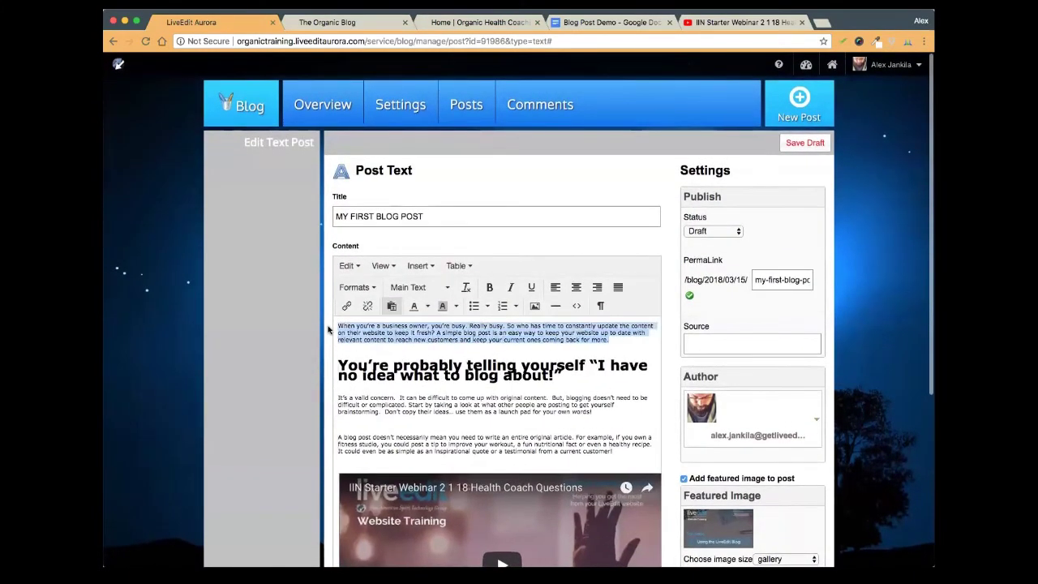
right_click(390, 330)
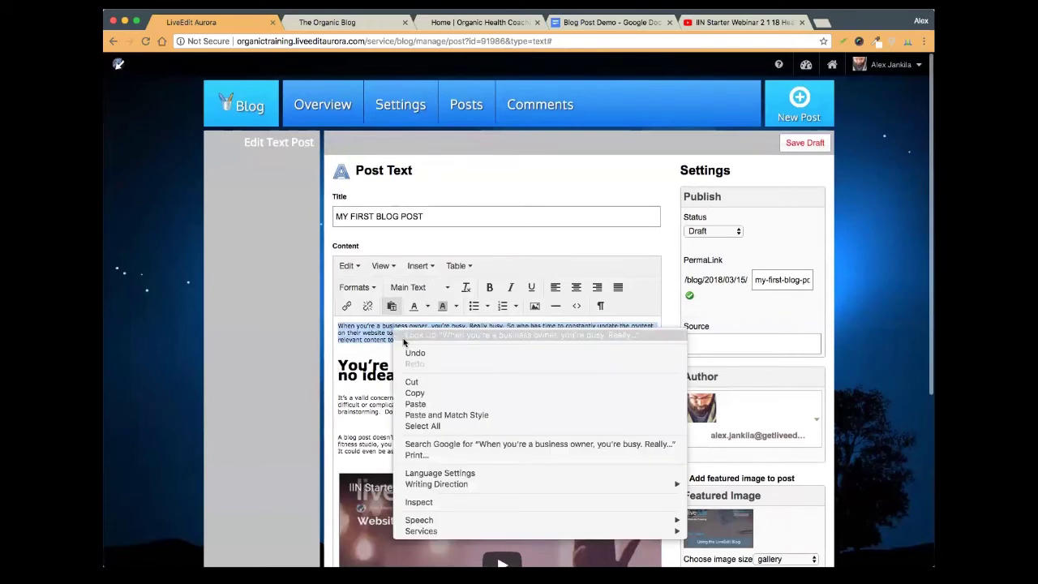
left_click(422, 394)
scroll(267, 356, "down", 2)
scroll(263, 357, "down", 5)
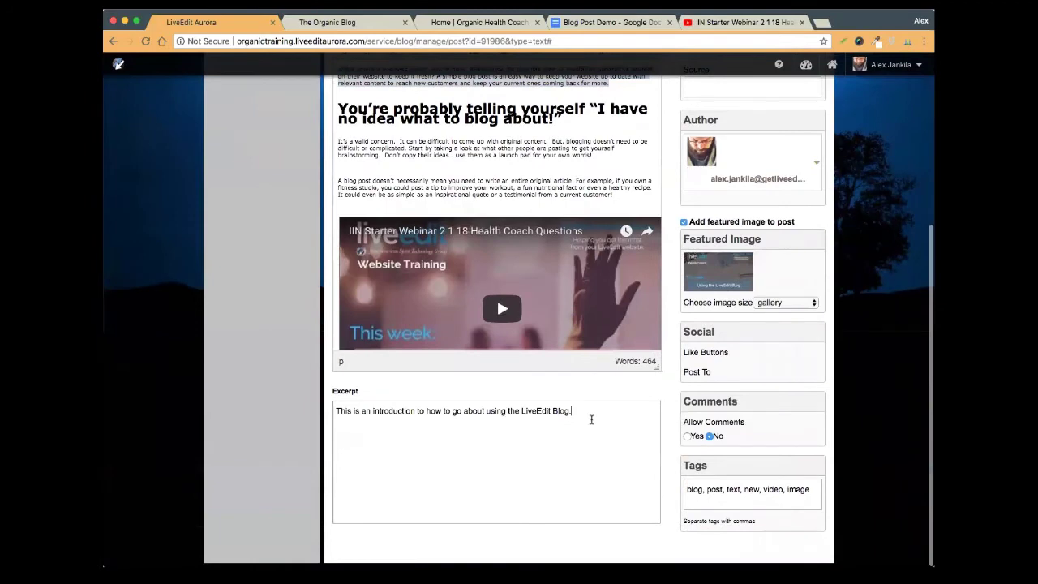
key("Return")
key("Return")
key("super+v")
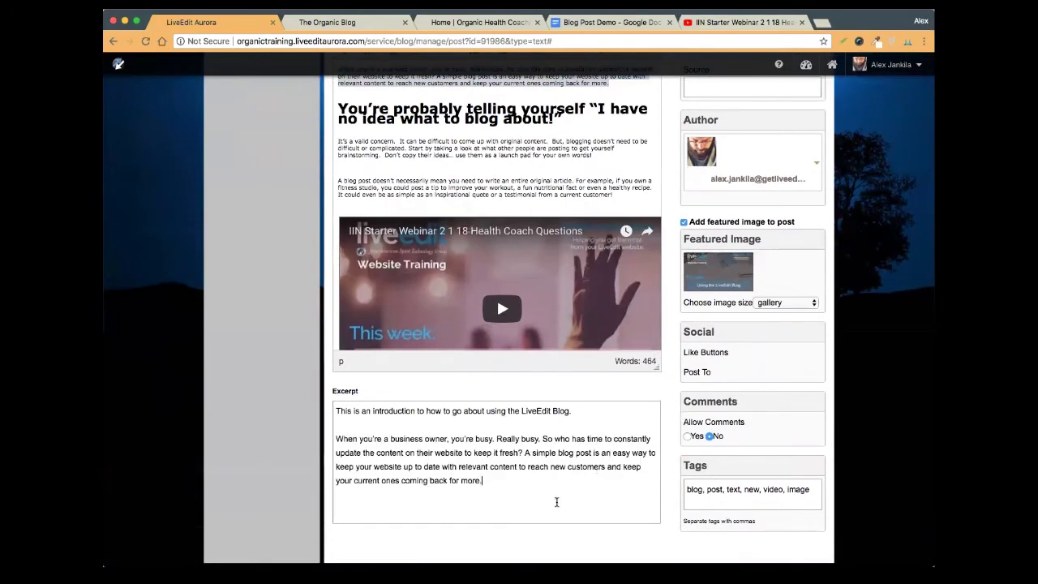
Save the draft post and look at the public blog page before returning to the editor
scroll(556, 498, "up", 6)
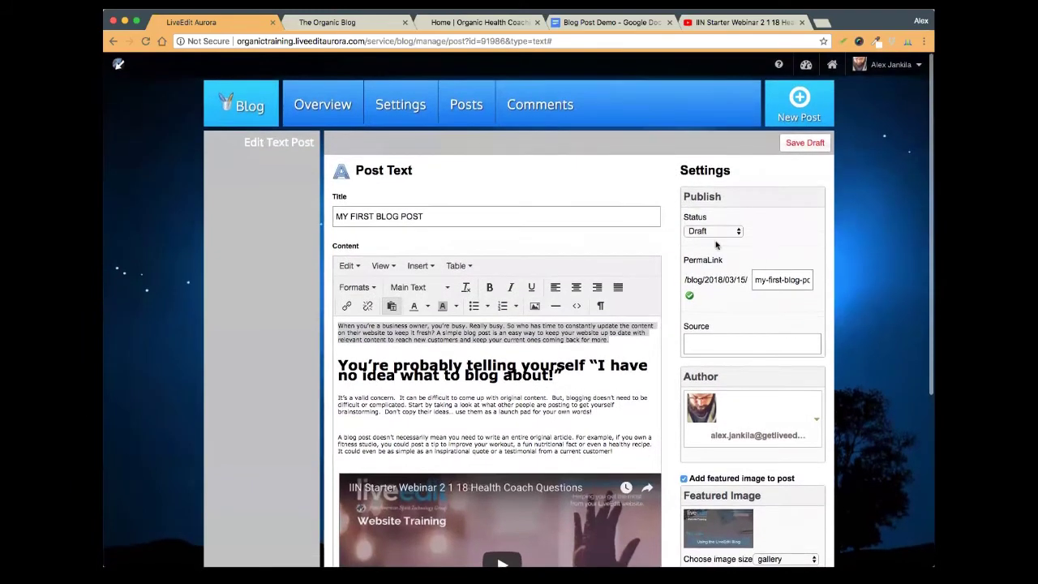
left_click(805, 144)
left_click(326, 22)
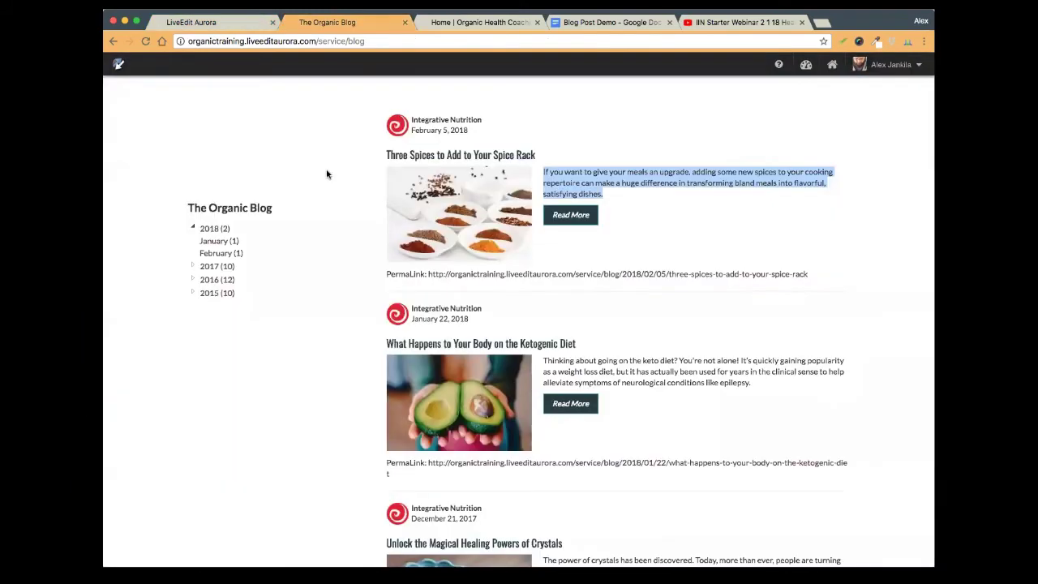
scroll(326, 175, "up", 2)
key("ctrl+shift+Tab")
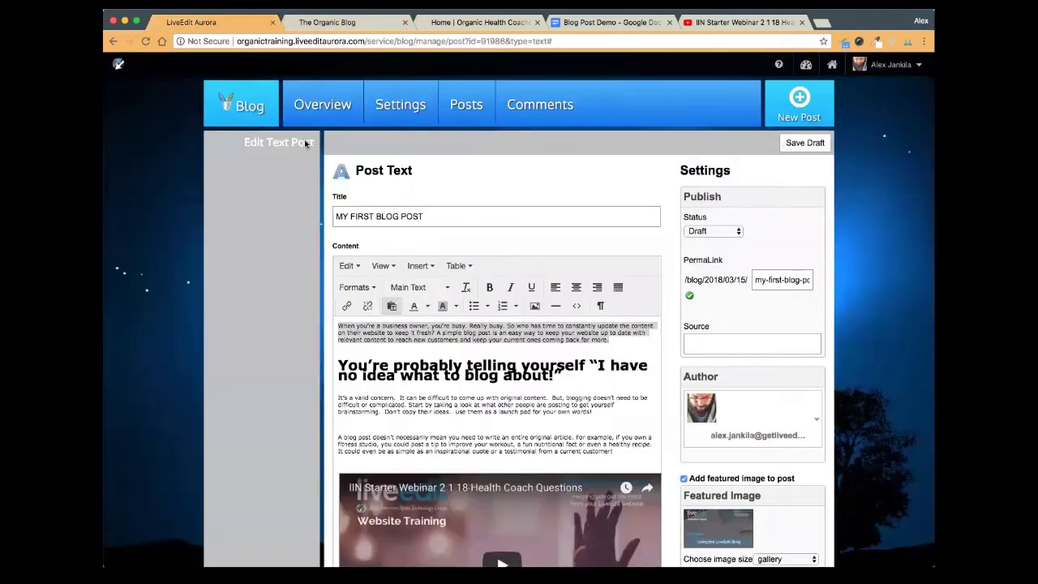
Open the preview of "MY FIRST BLOG POST" from the list of draft posts
left_click(464, 110)
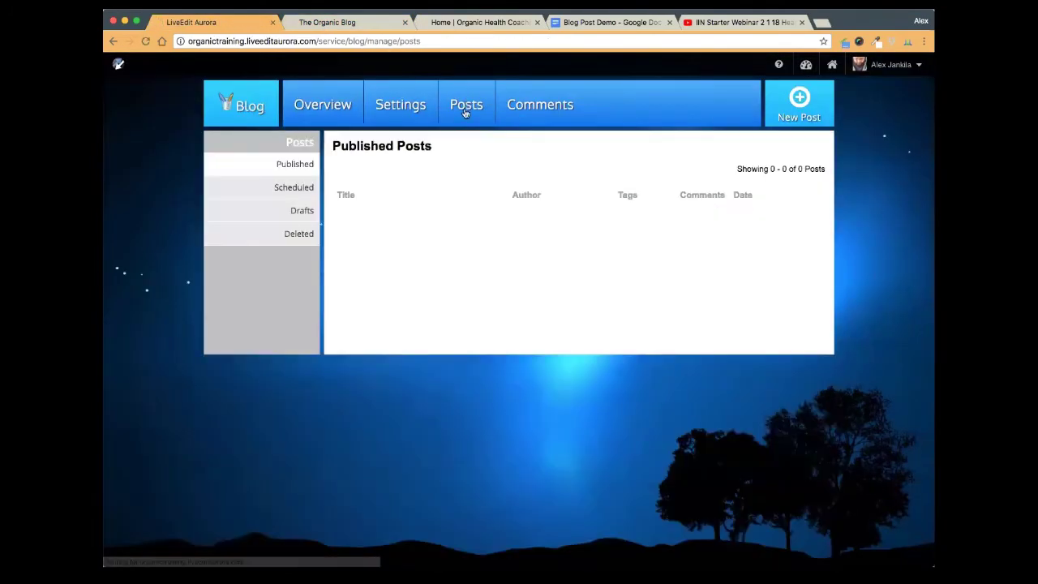
left_click(296, 212)
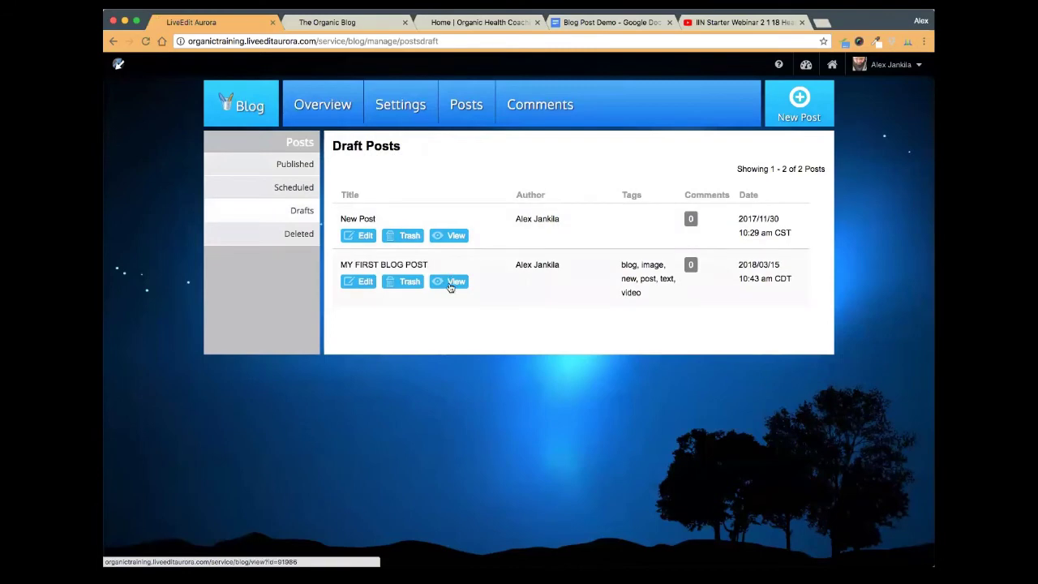
left_click(450, 282)
Examine the previewed post from author and featured image through the body text and embedded video down to the permalink and tags
scroll(463, 177, "down", 4)
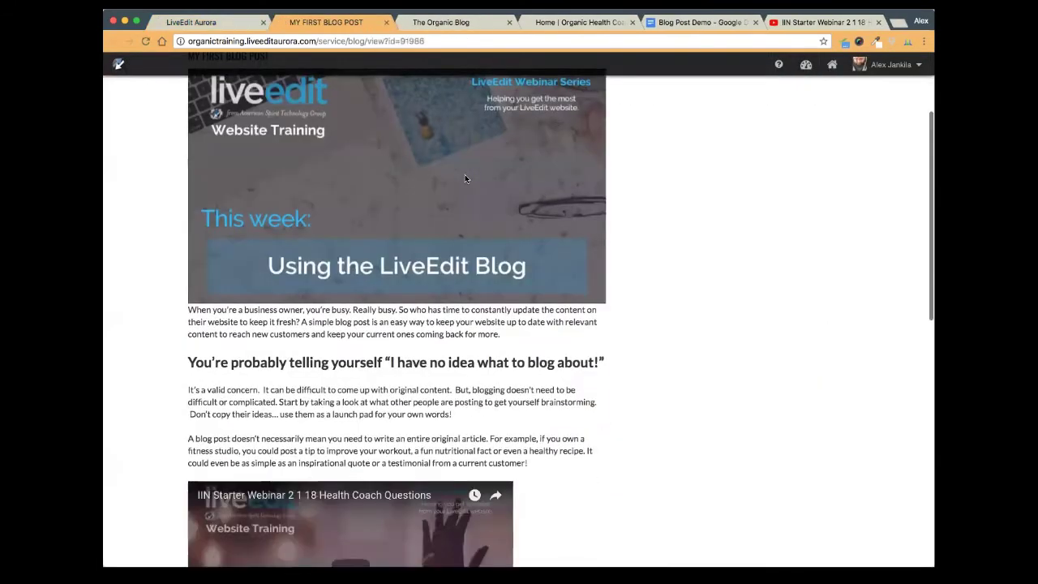
scroll(464, 178, "up", 3)
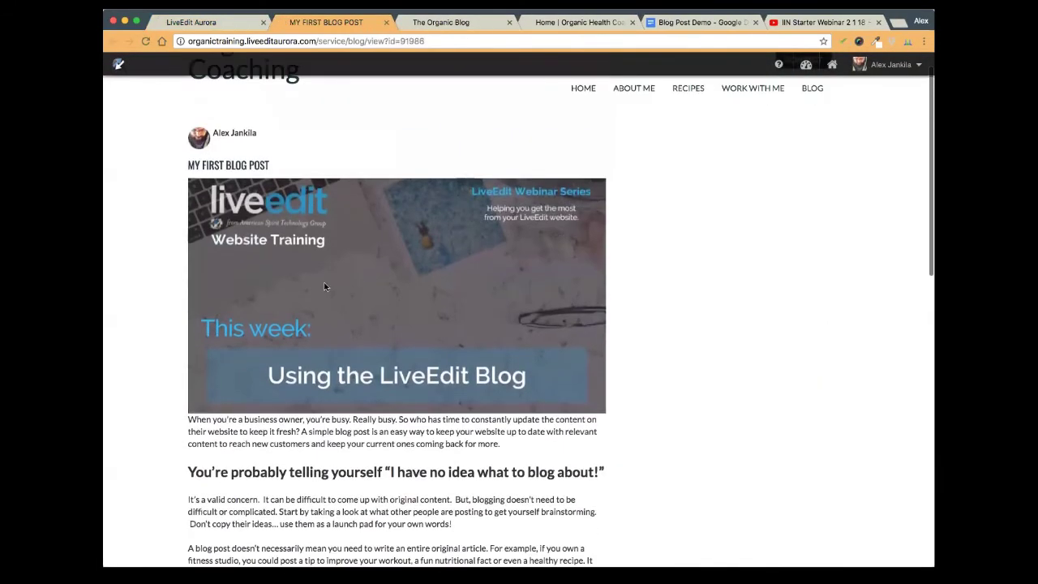
scroll(352, 295, "down", 5)
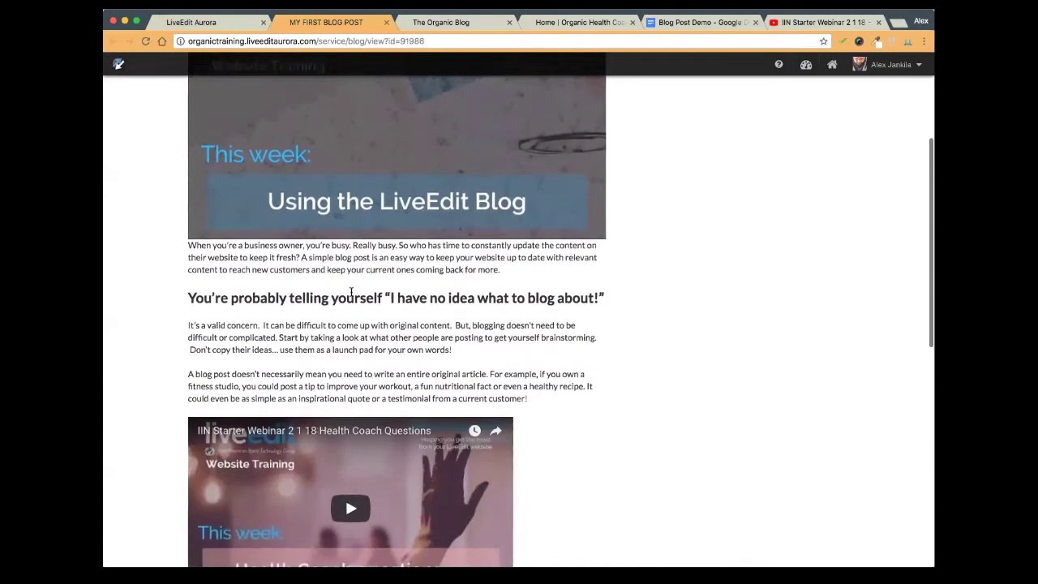
scroll(351, 294, "up", 4)
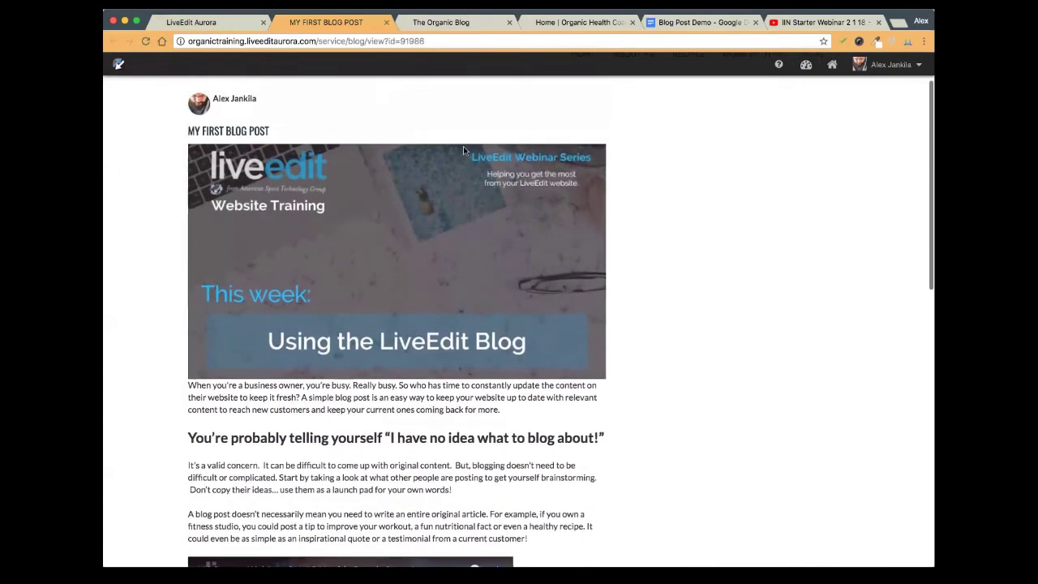
scroll(463, 157, "down", 17)
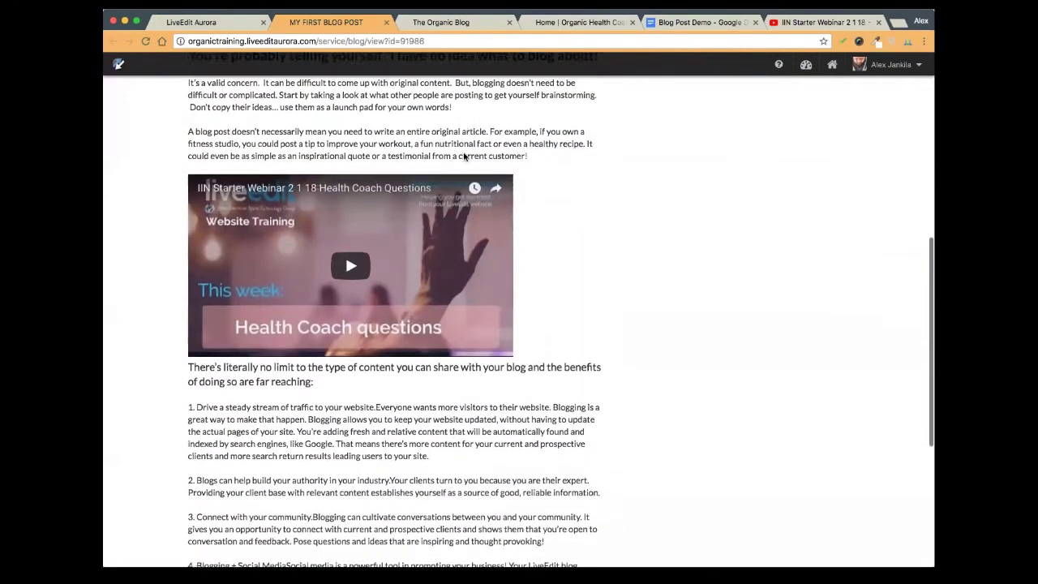
scroll(465, 156, "down", 2)
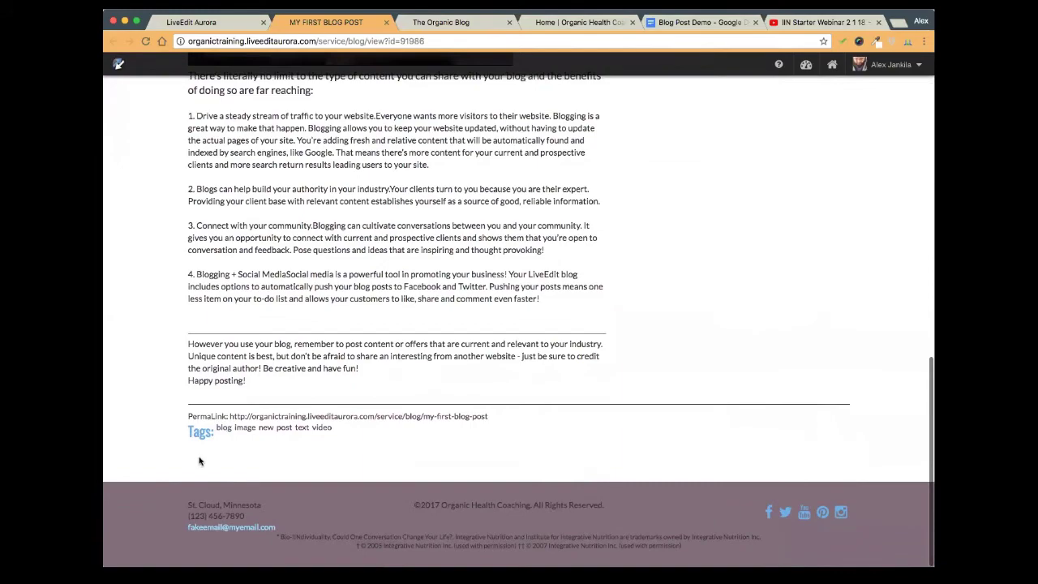
scroll(364, 279, "up", 6)
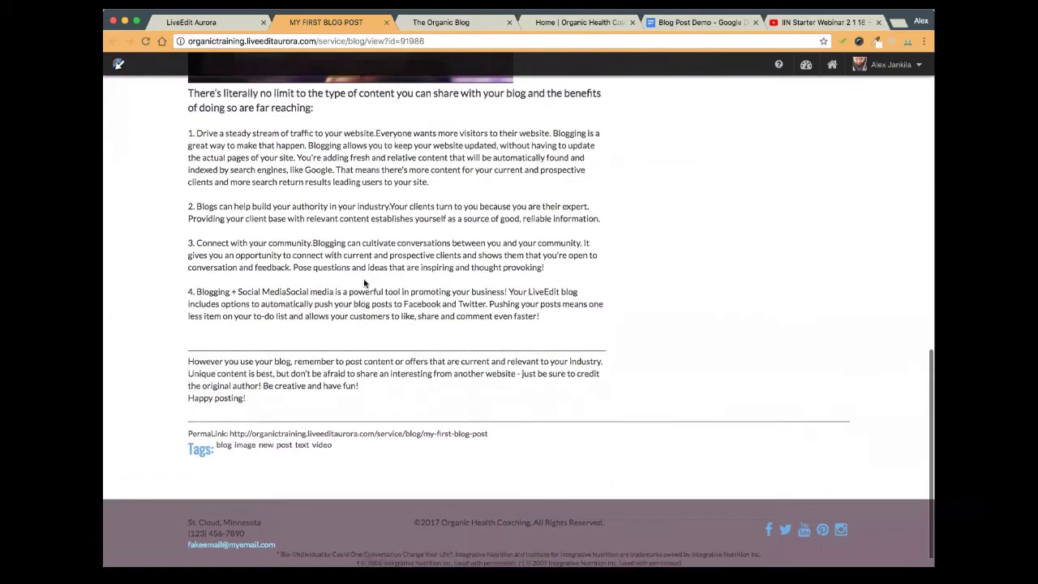
scroll(363, 279, "up", 4)
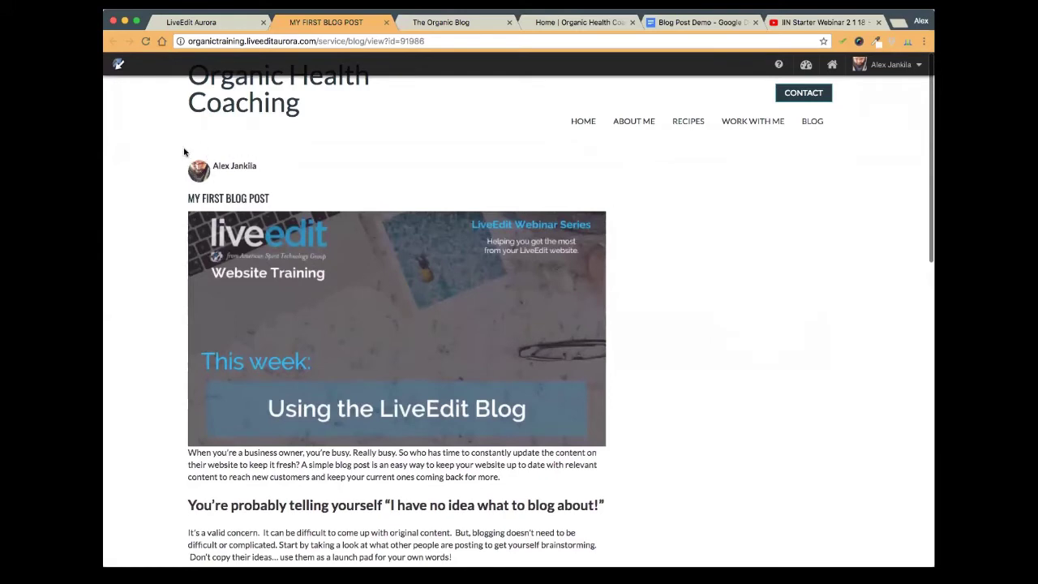
left_click_drag(262, 186, 231, 138)
left_click(232, 139)
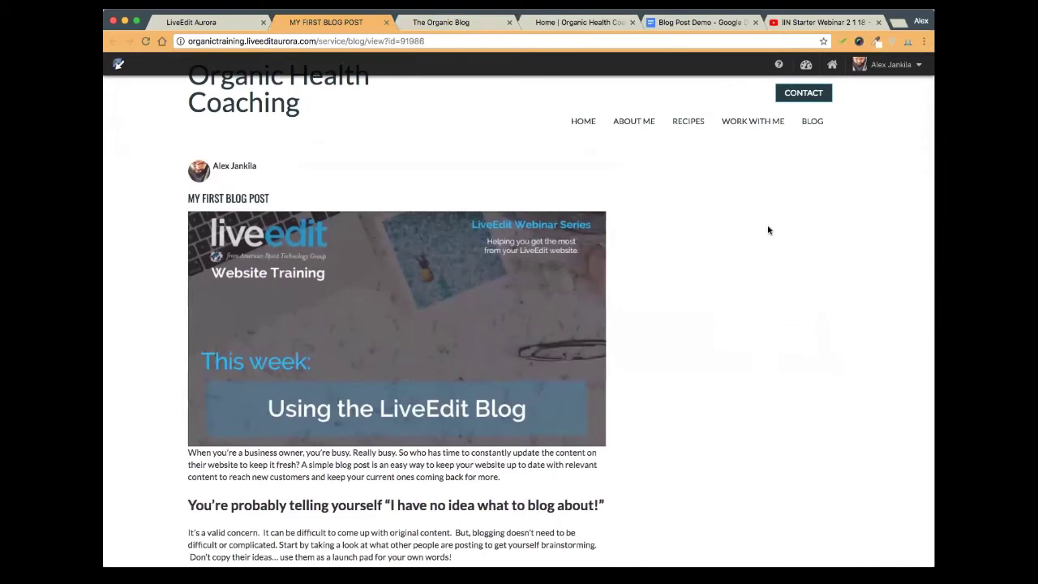
scroll(768, 231, "down", 5)
scroll(769, 227, "up", 5)
scroll(741, 224, "down", 5)
scroll(741, 227, "down", 5)
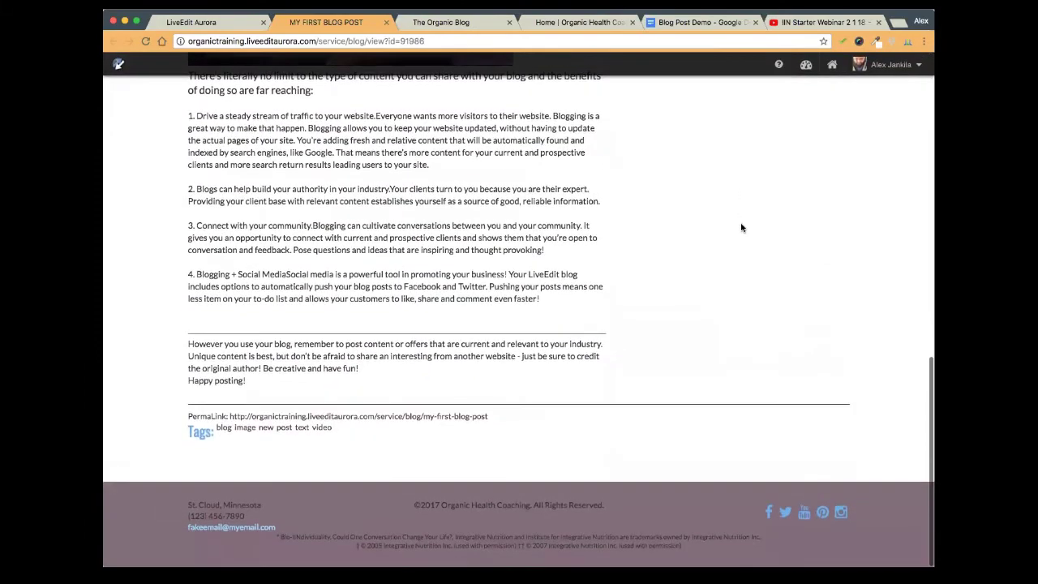
scroll(741, 228, "up", 10)
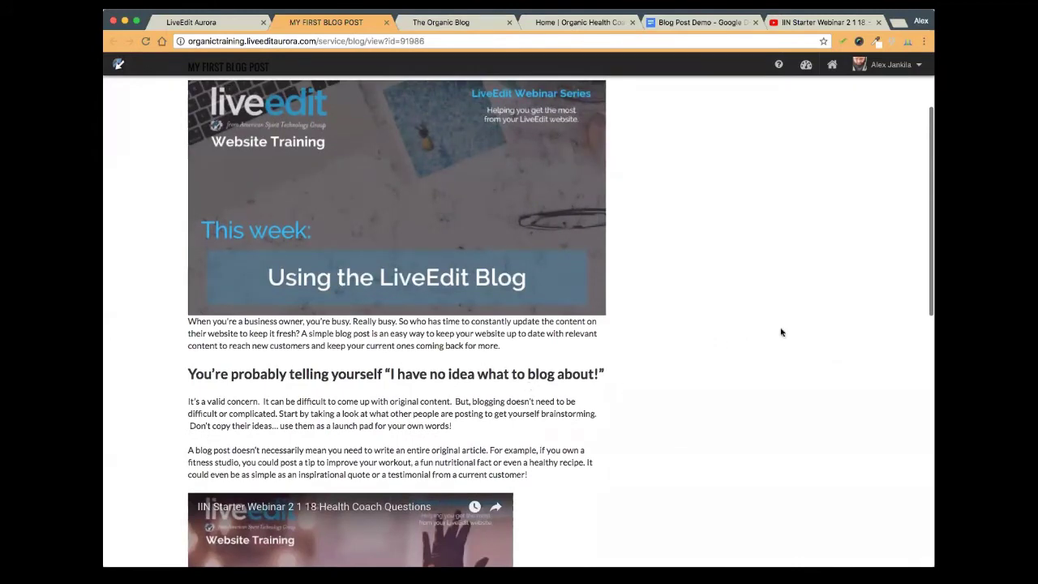
scroll(806, 292, "up", 3)
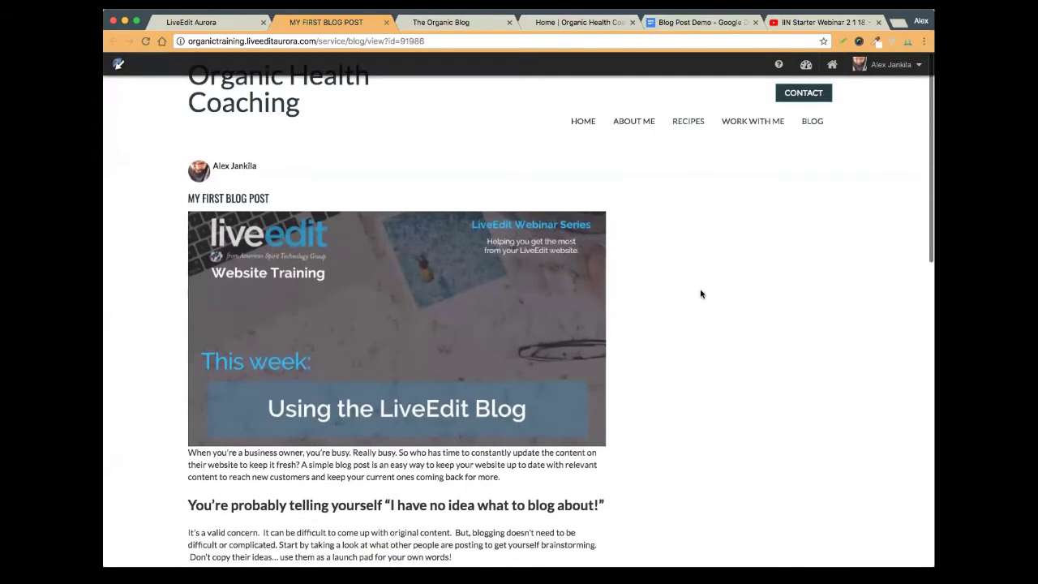
left_click(213, 24)
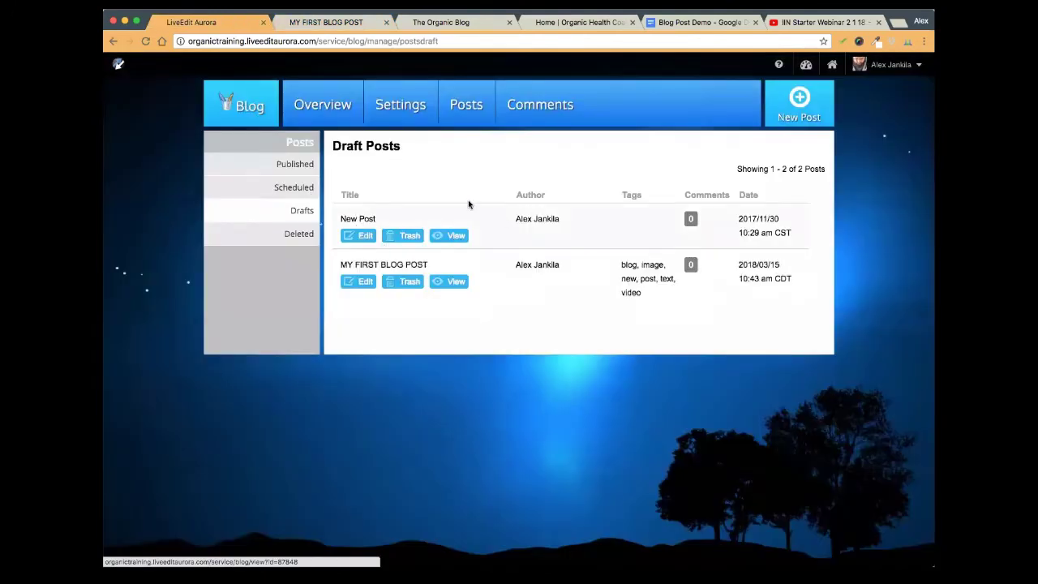
left_click(362, 25)
scroll(497, 272, "down", 5)
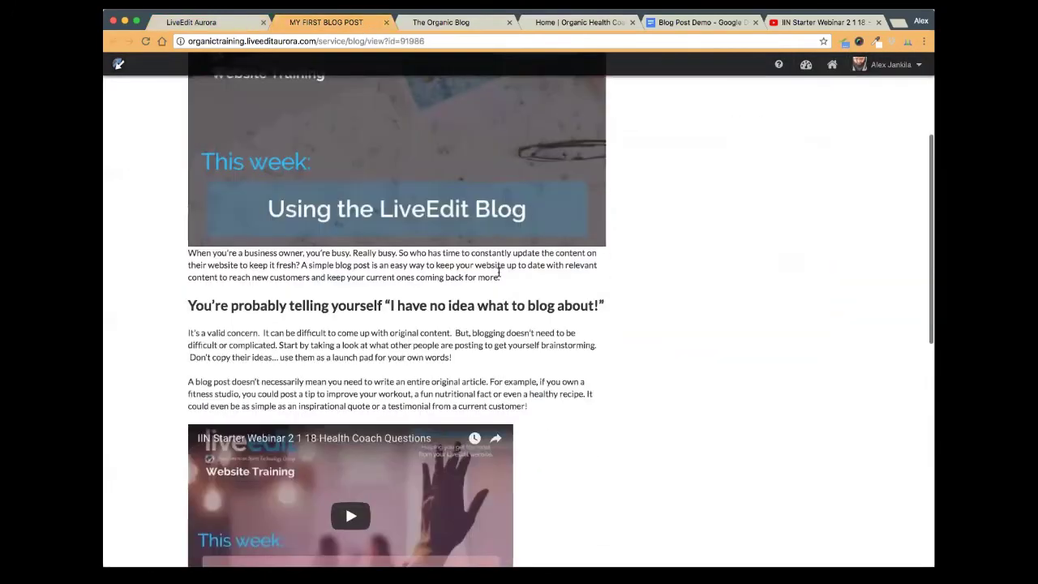
Reopen the "MY FIRST BLOG POST" draft for editing and set its status to Publish Now
left_click(245, 23)
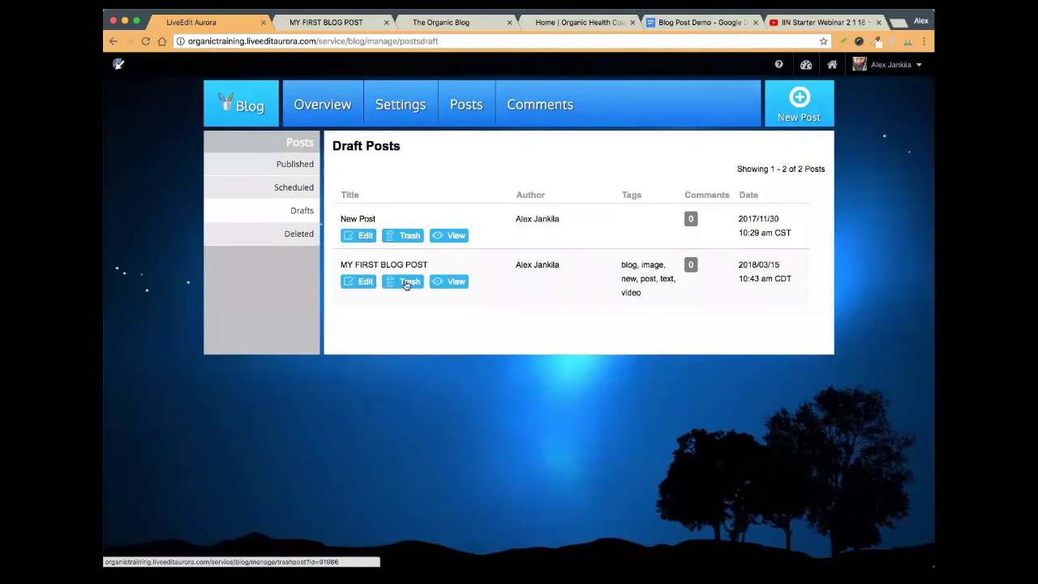
left_click(362, 281)
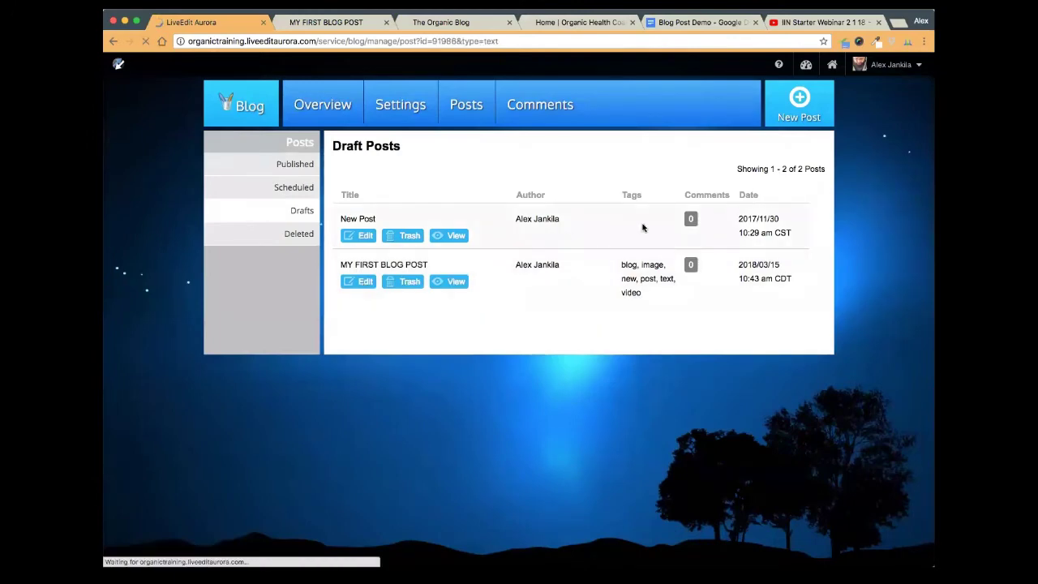
left_click(717, 234)
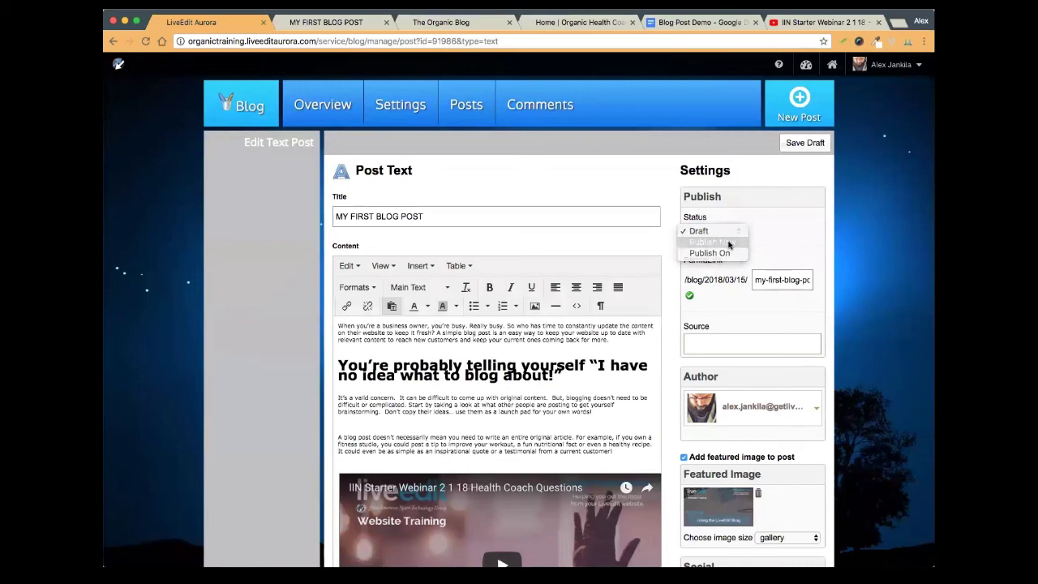
left_click(728, 244)
left_click(728, 233)
left_click(716, 242)
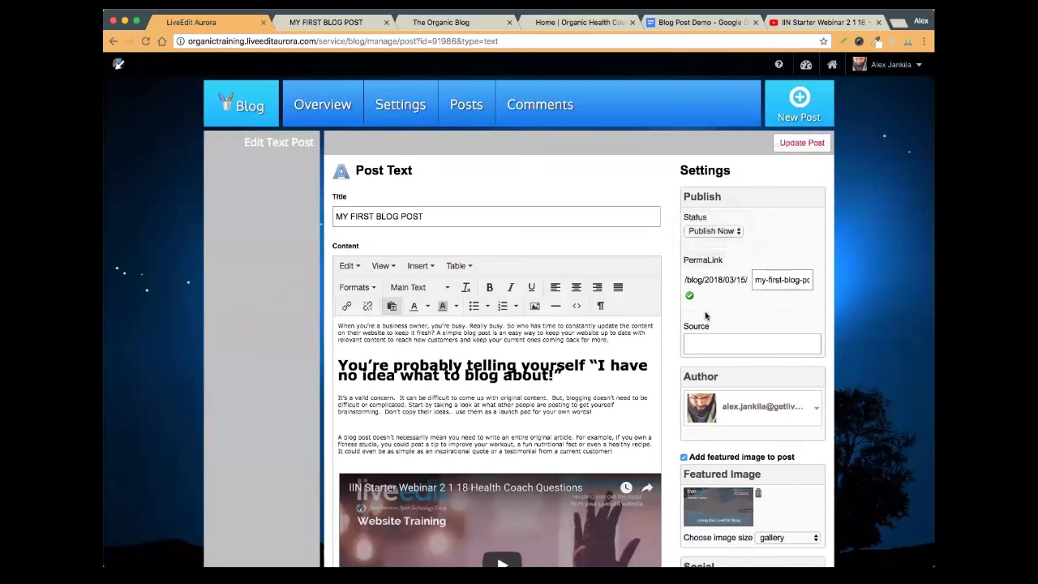
left_click(716, 231)
left_click(716, 231)
key("Up")
Update the post to publish it and dismiss the notification messages
left_click(806, 146)
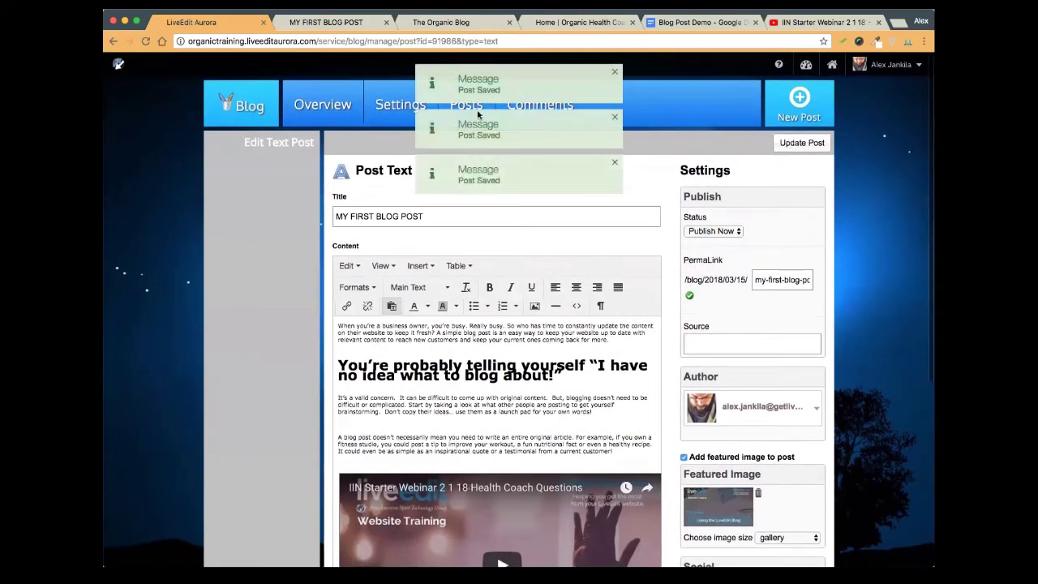
left_click(614, 117)
left_click(615, 72)
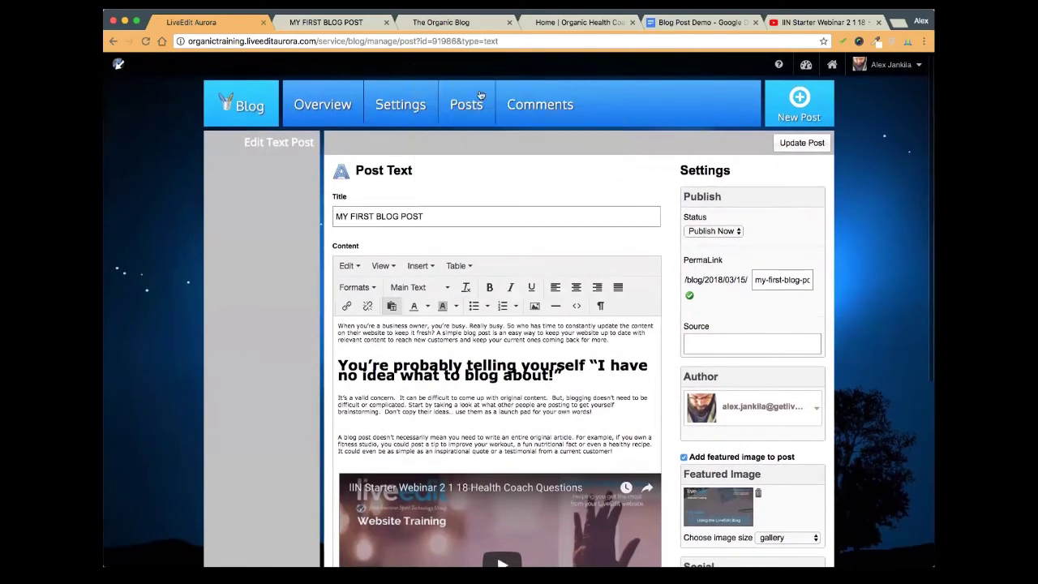
Go to the site's Blog page and examine the published post's listing, the archive by date and the tag list
left_click(324, 22)
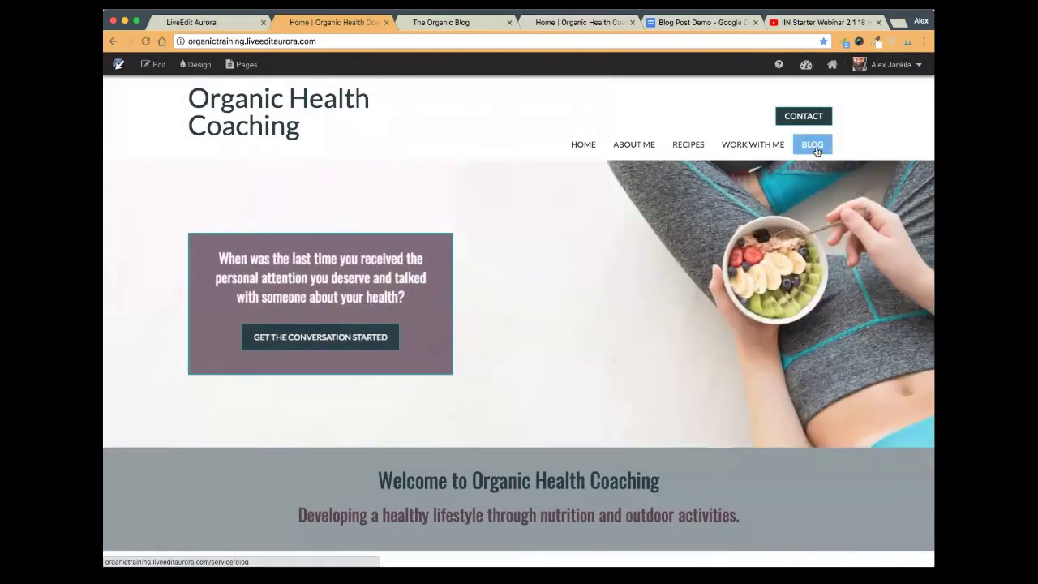
left_click(820, 155)
scroll(284, 261, "down", 5)
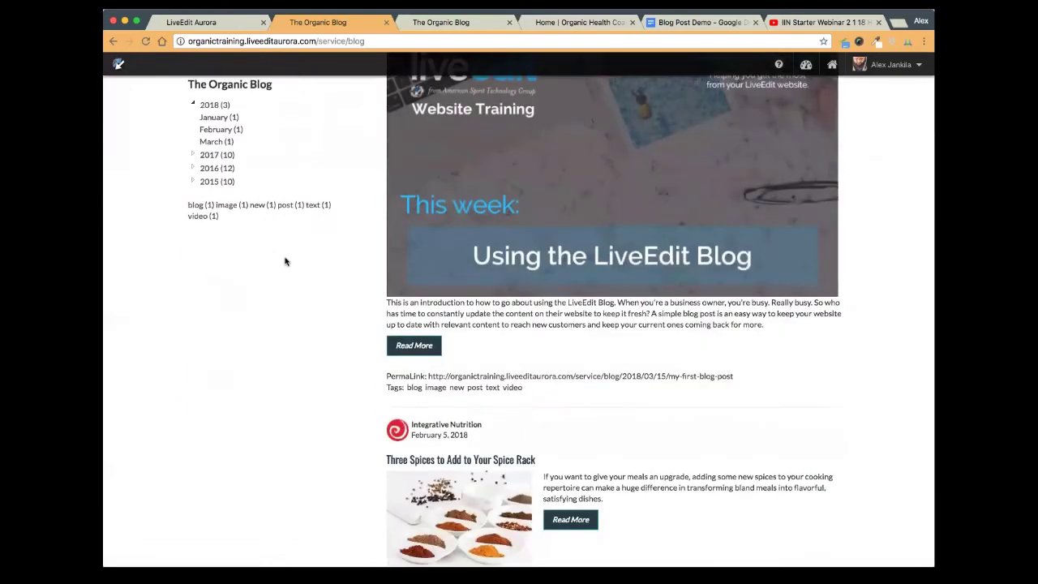
scroll(576, 282, "up", 3)
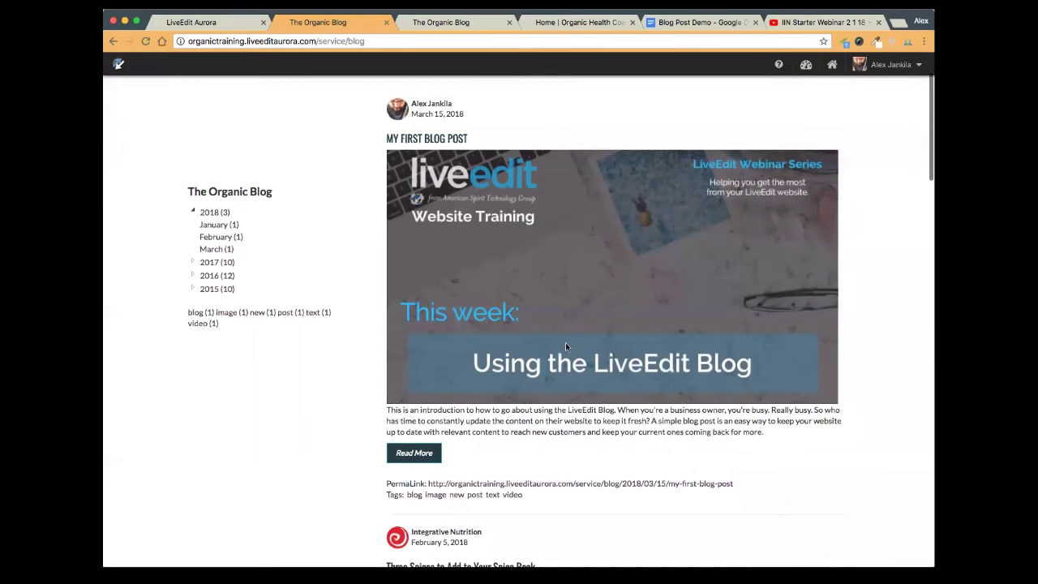
Compare the summary text under "MY FIRST BLOG POST" on the Blog page with the Excerpt field in the post editor
scroll(565, 343, "down", 3)
left_click_drag(781, 313, 383, 282)
left_click(204, 25)
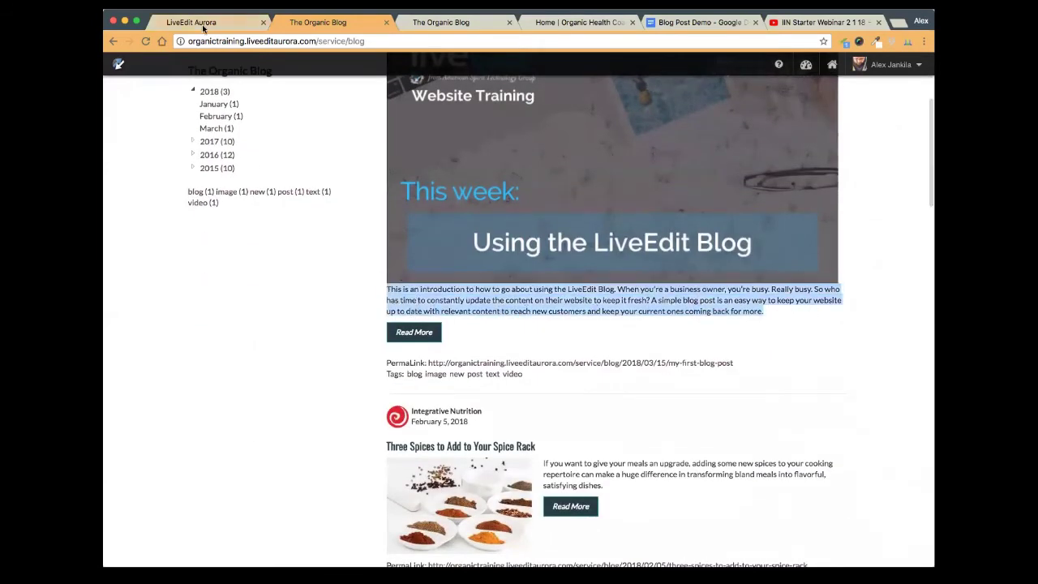
scroll(393, 329, "down", 5)
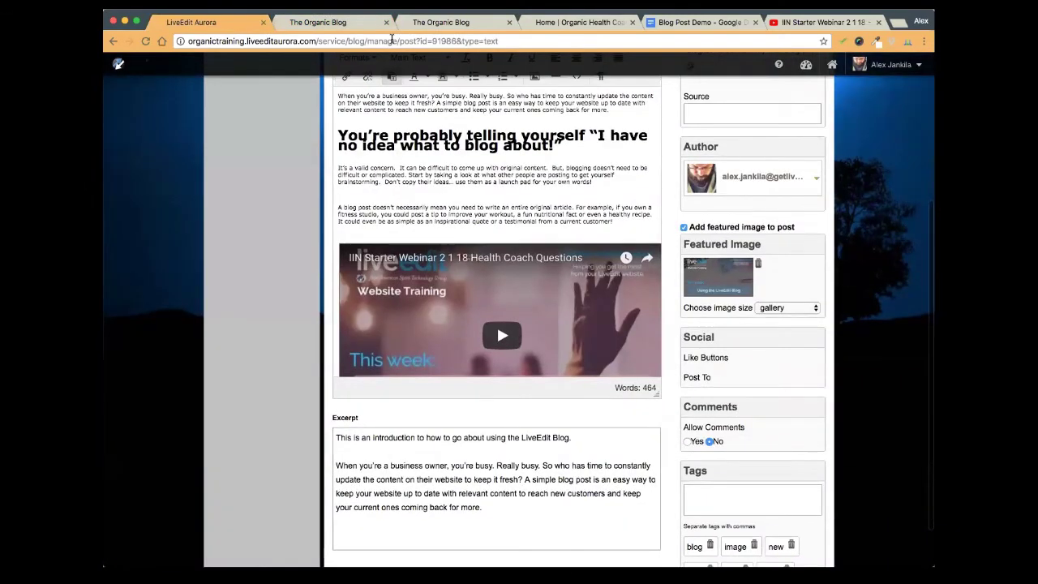
Highlight the text in the post's Excerpt field and check the summary and tags in the Blog page listing
left_click_drag(484, 508, 331, 439)
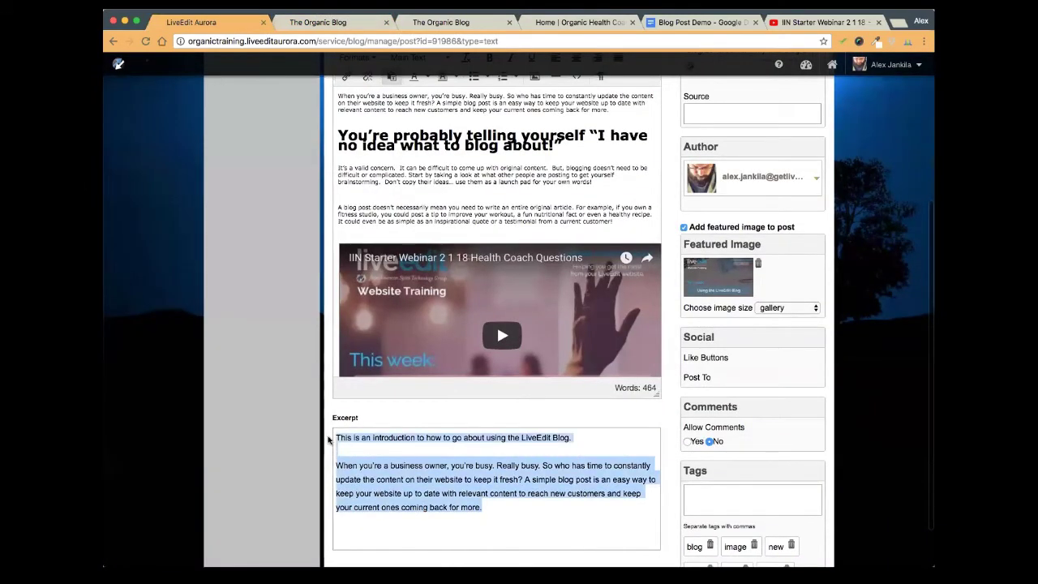
left_click(336, 22)
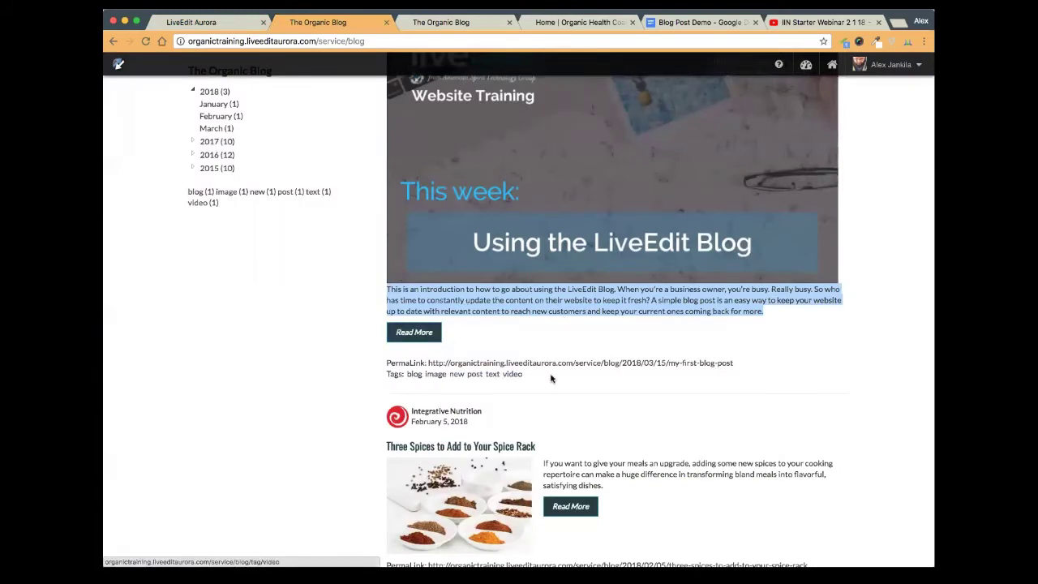
scroll(264, 237, "up", 2)
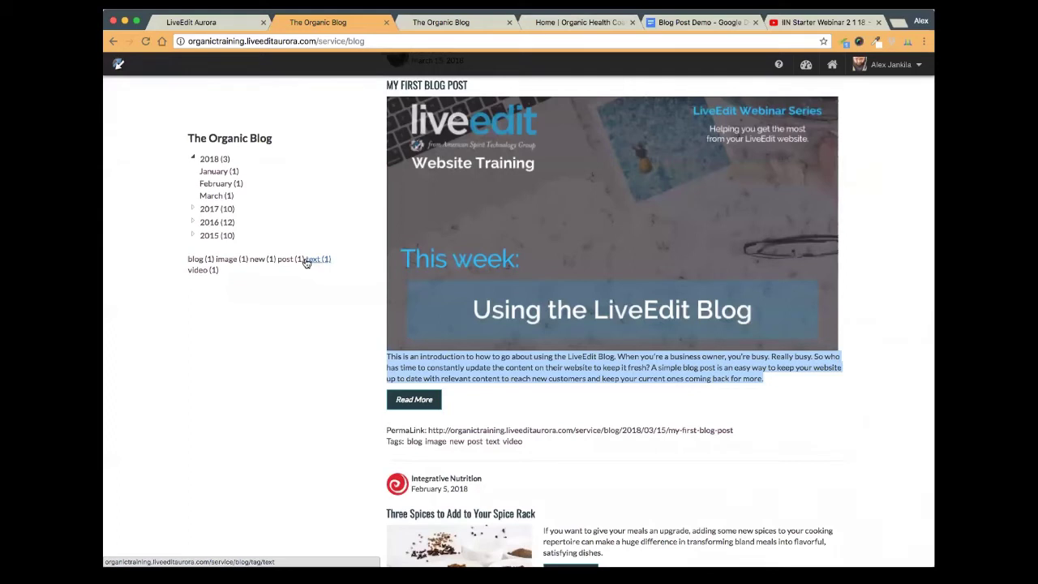
scroll(319, 271, "up", 5)
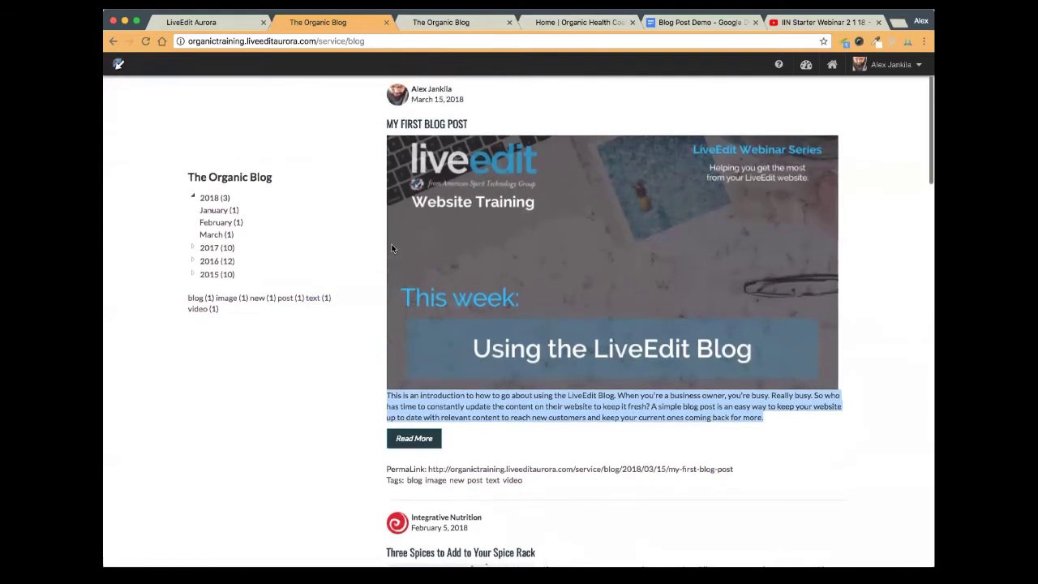
Compare the featured image size of "MY FIRST BLOG POST" with the images of the older posts on the Blog page
scroll(357, 246, "down", 2)
scroll(357, 246, "down", 2)
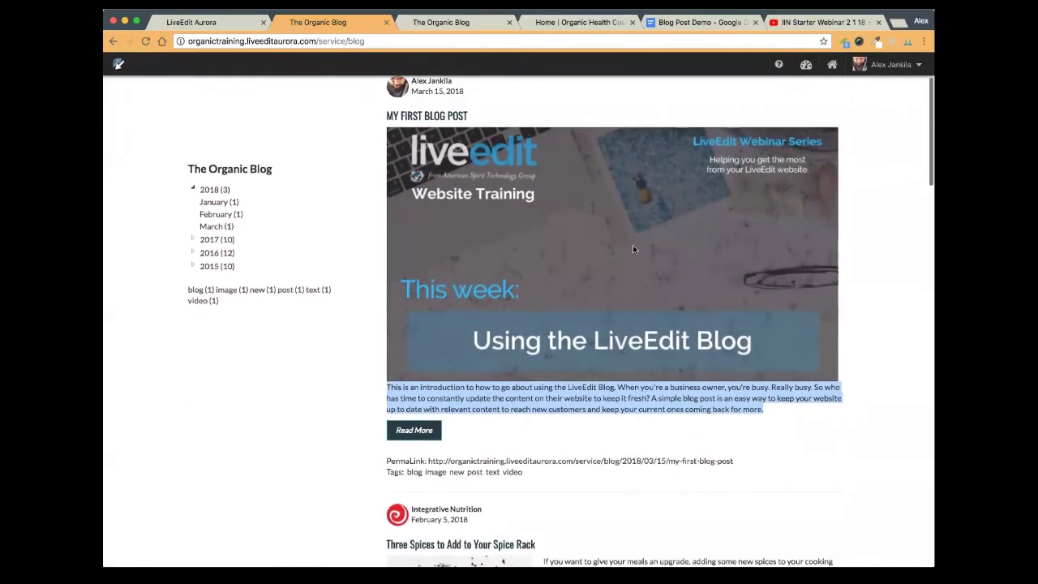
left_click(859, 297)
scroll(656, 357, "down", 5)
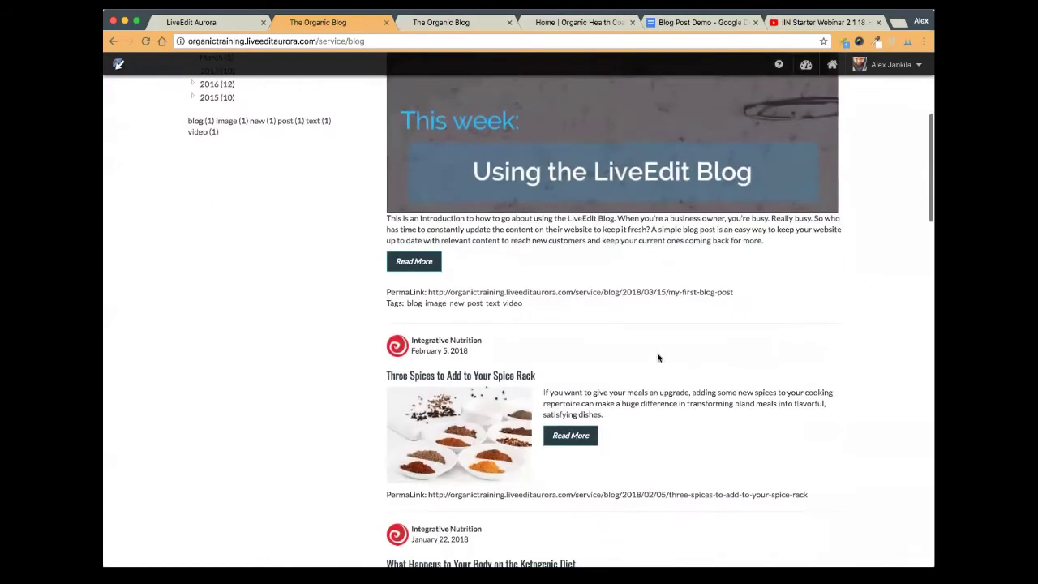
scroll(498, 365, "down", 7)
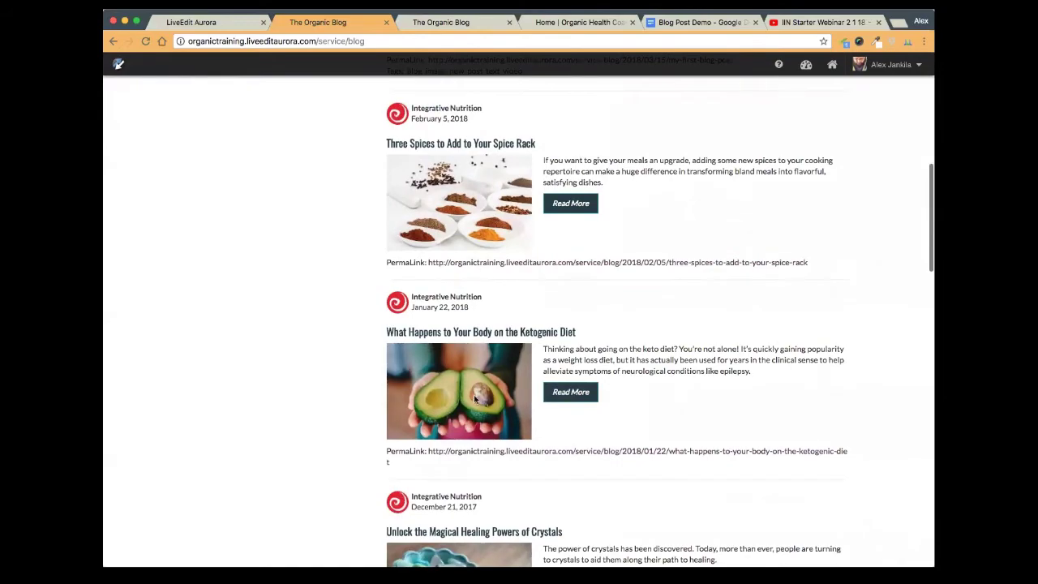
scroll(482, 406, "down", 10)
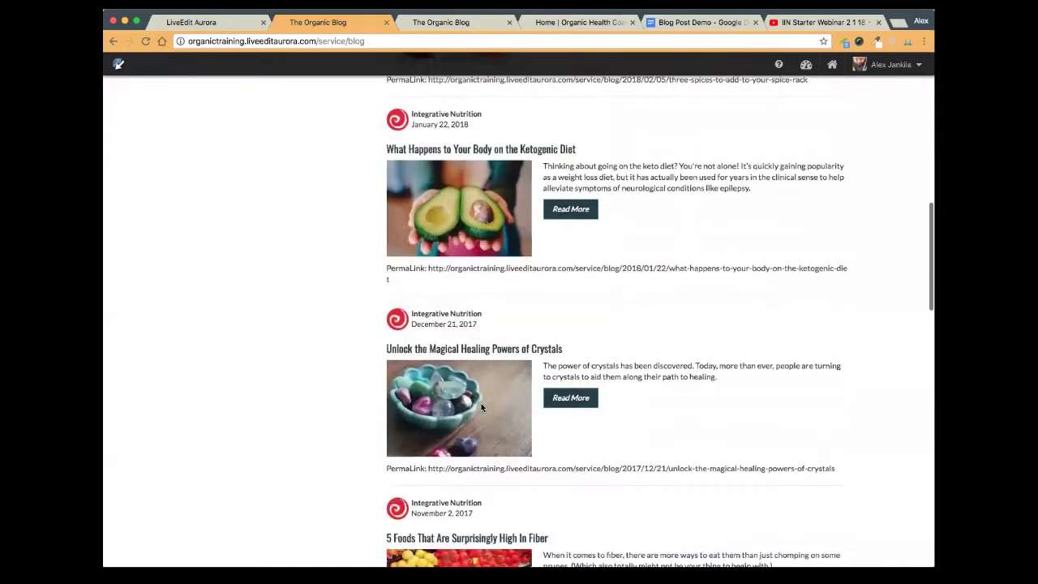
scroll(484, 401, "up", 20)
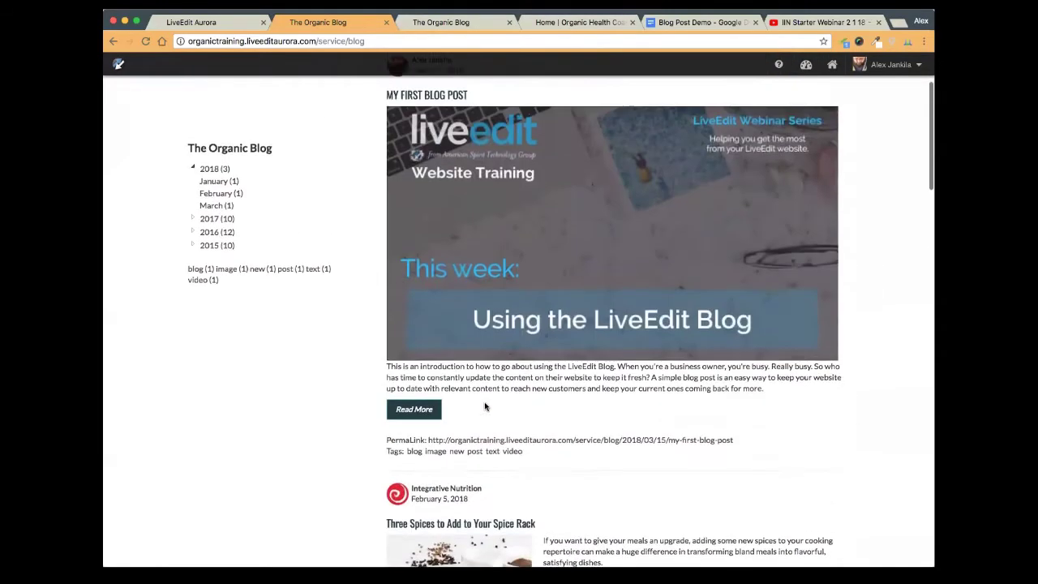
Set the featured image size of "MY FIRST BLOG POST" to mediumthumb and update the post
left_click(219, 22)
scroll(364, 191, "up", 2)
scroll(364, 191, "down", 3)
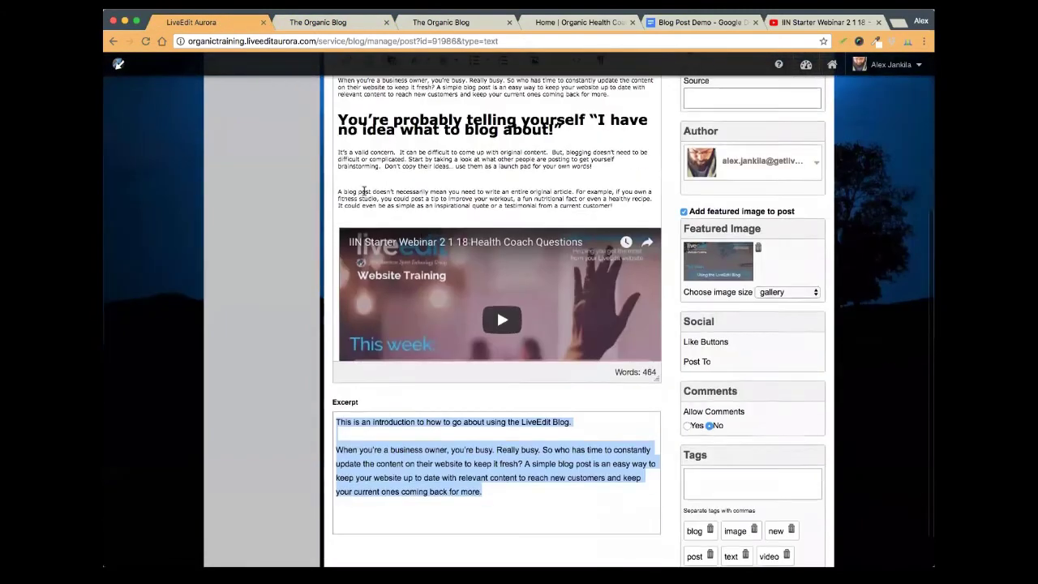
left_click(786, 291)
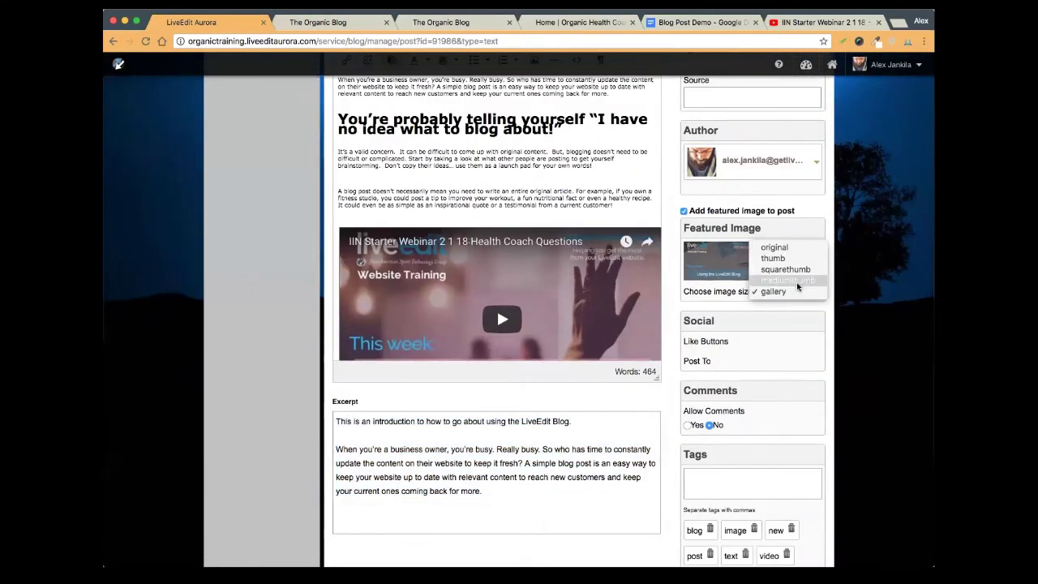
left_click(824, 280)
scroll(813, 267, "up", 6)
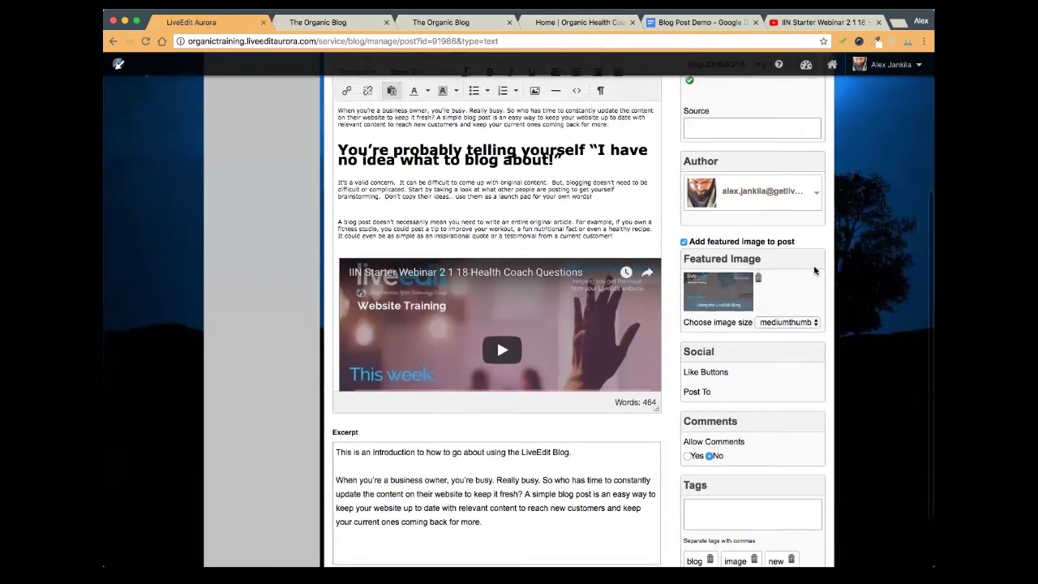
left_click(801, 143)
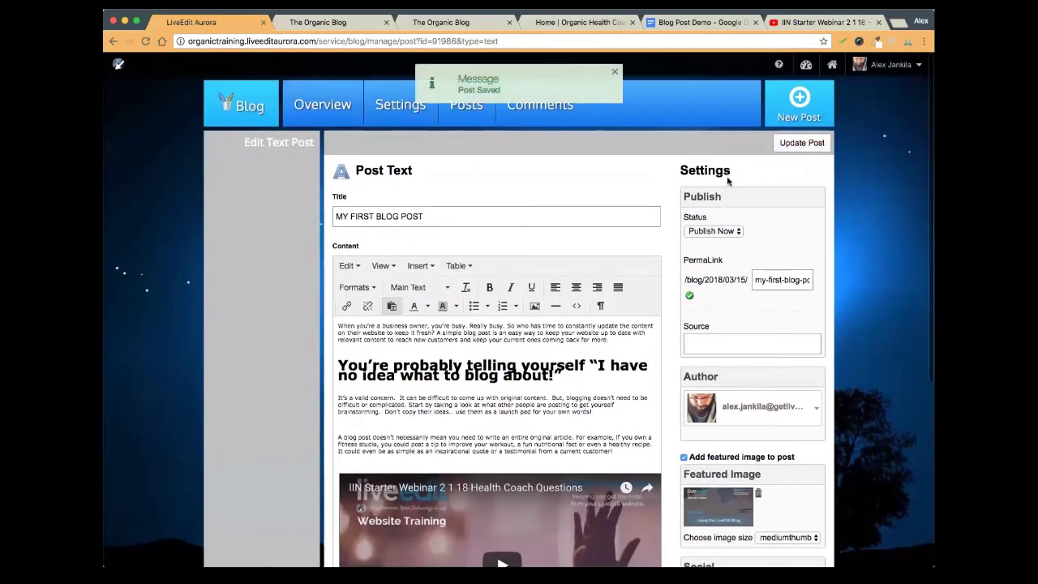
Reload the Blog page and compare the layout of "MY FIRST BLOG POST" with the other post listings
left_click(340, 24)
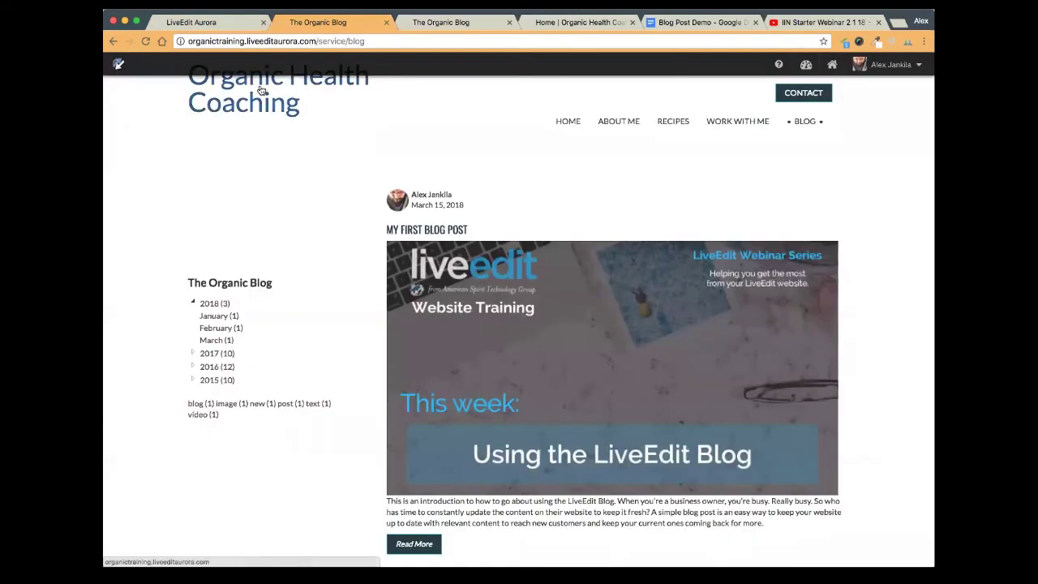
left_click(147, 41)
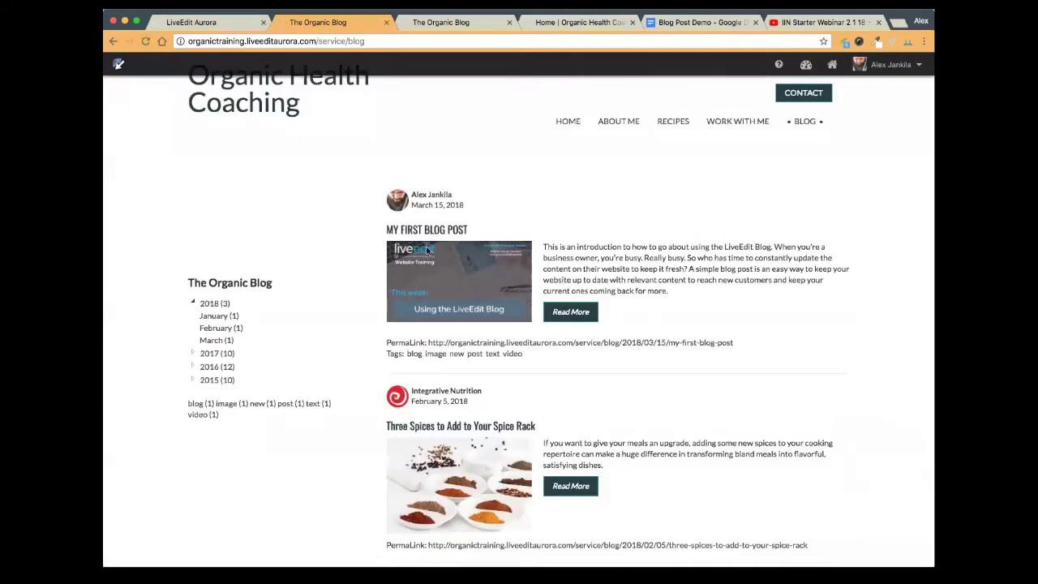
scroll(463, 324, "down", 3)
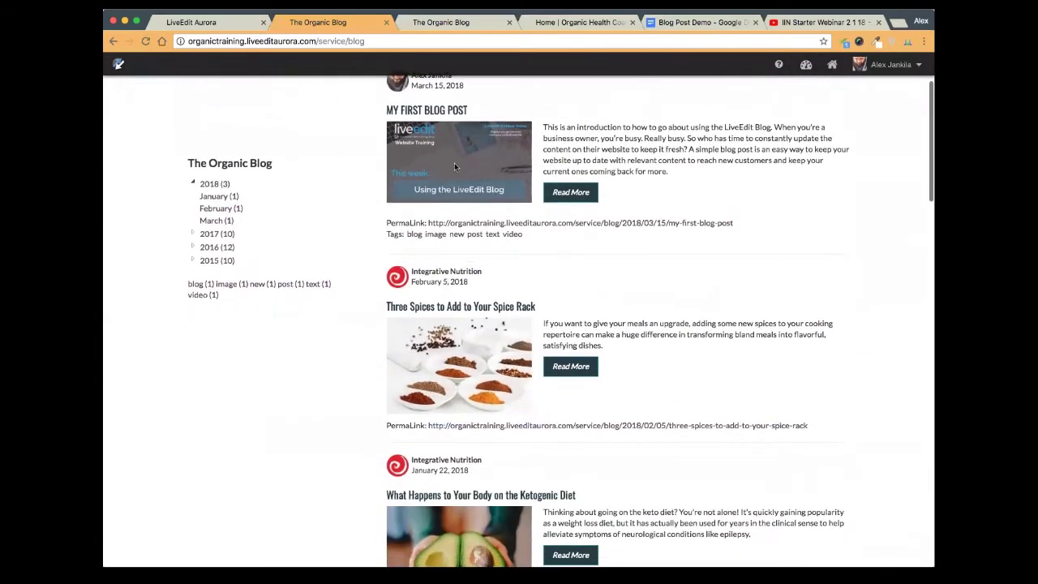
scroll(492, 351, "down", 1)
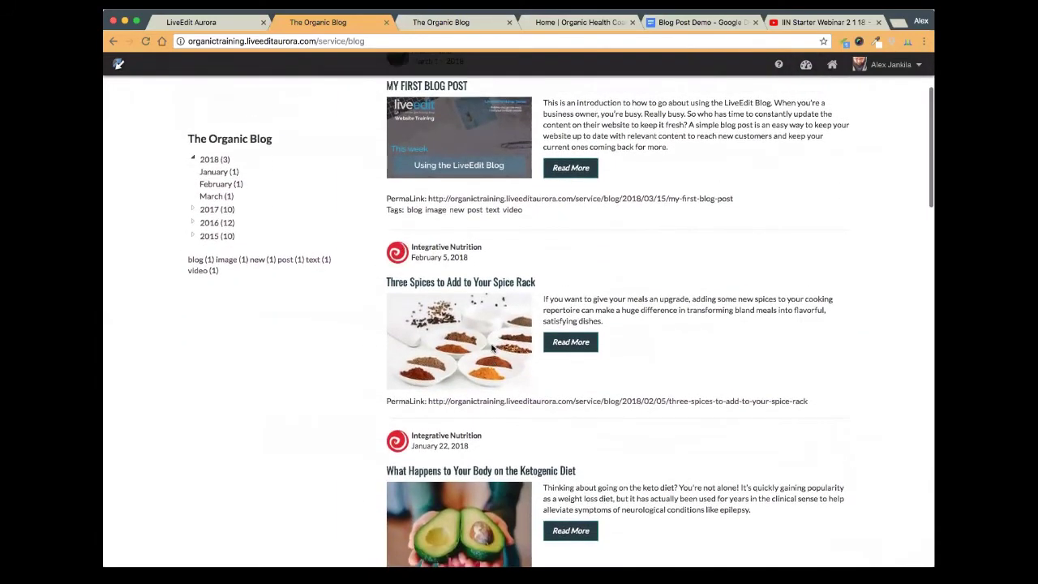
scroll(503, 190, "up", 2)
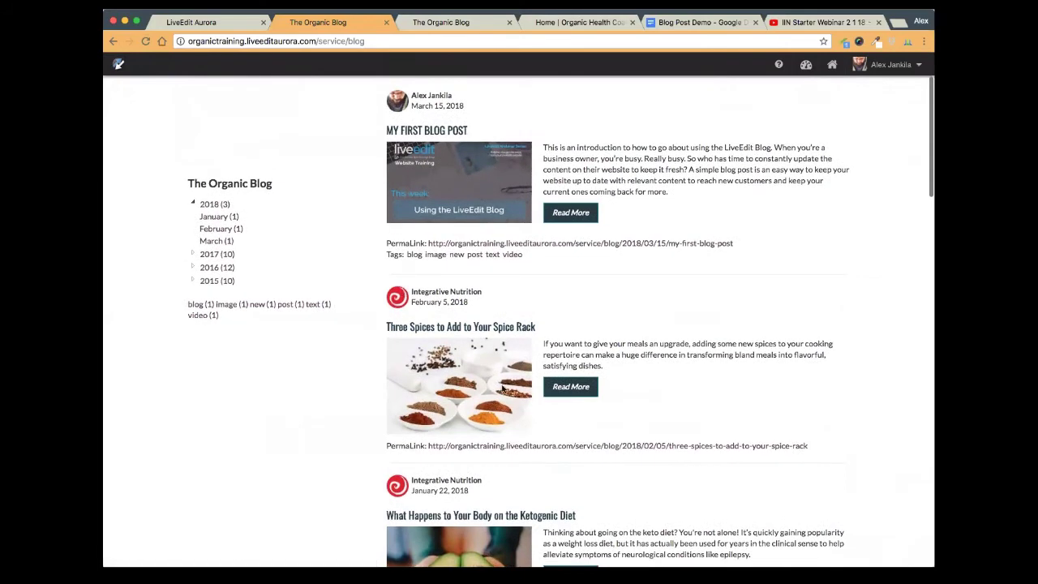
scroll(506, 396, "down", 2)
scroll(505, 395, "down", 3)
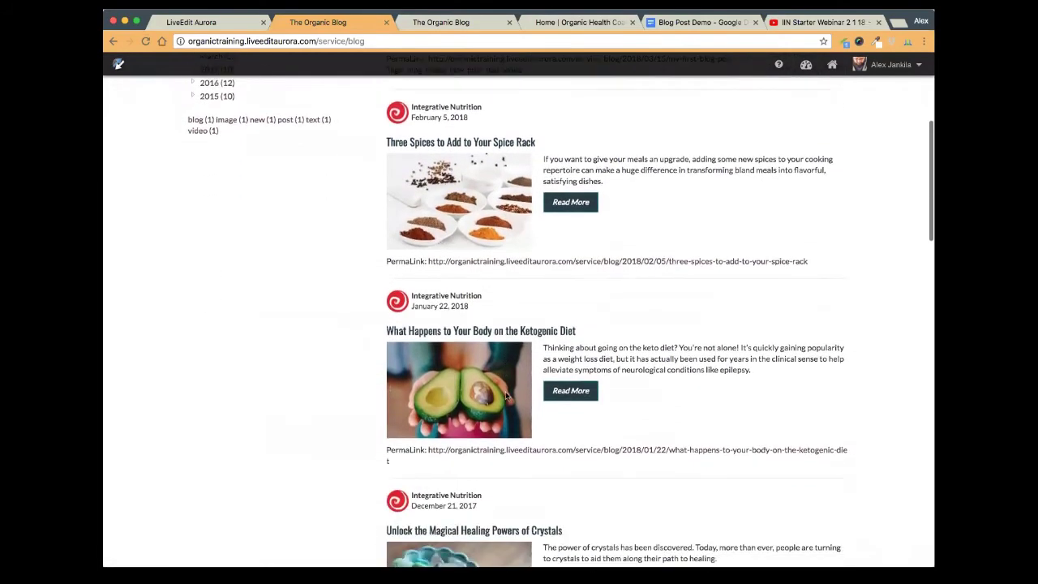
scroll(505, 396, "up", 7)
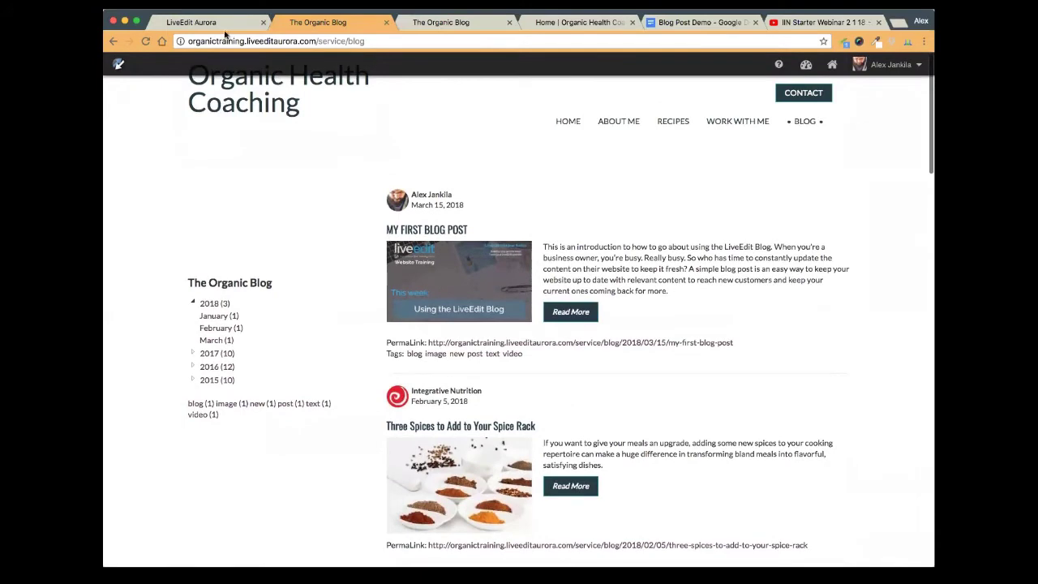
Go to the list of published posts in the blog manager and open "MY FIRST BLOG POST" for editing
left_click(223, 24)
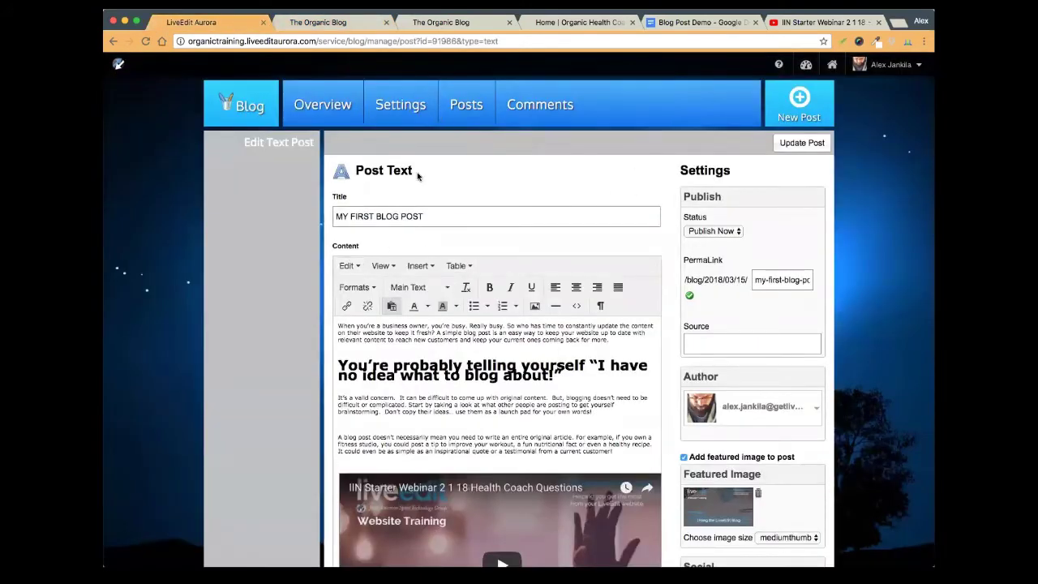
left_click(447, 113)
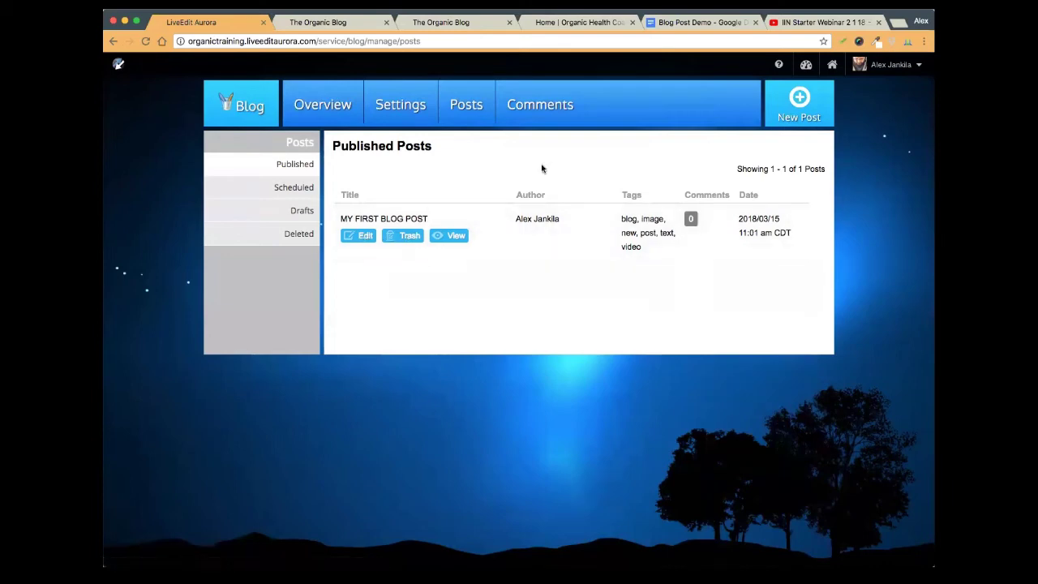
left_click(358, 28)
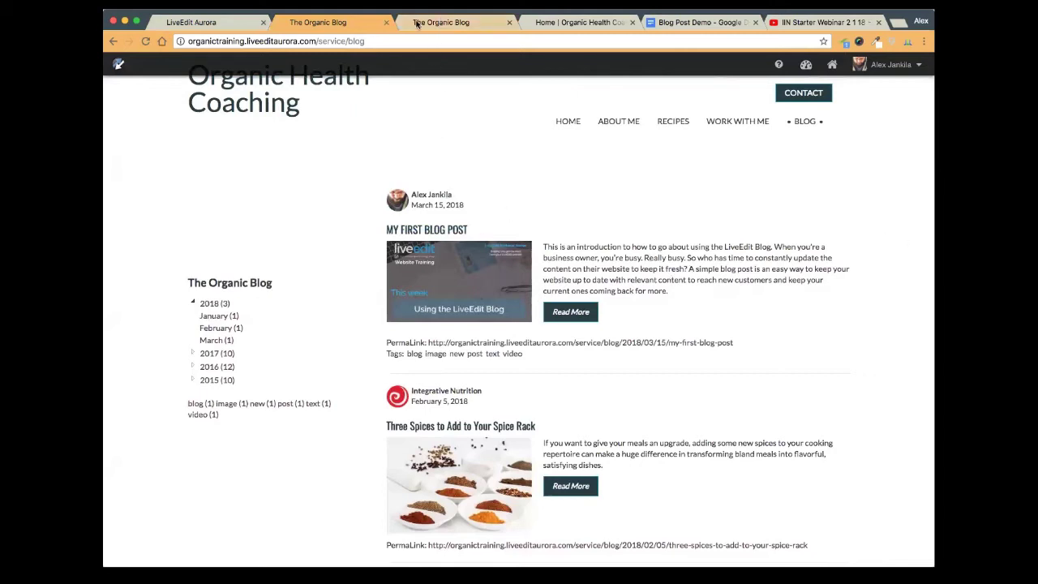
left_click(207, 24)
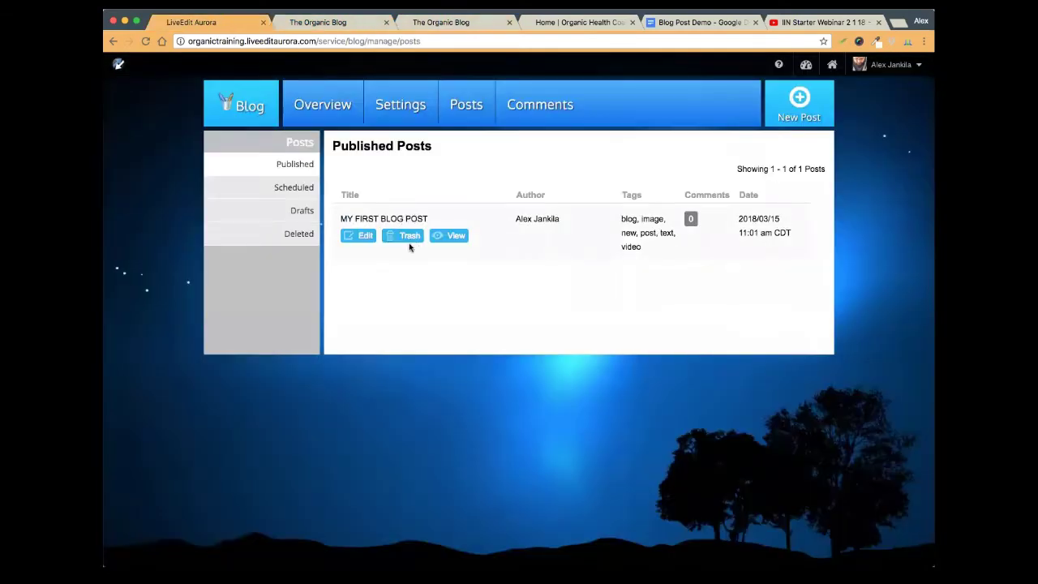
left_click(367, 240)
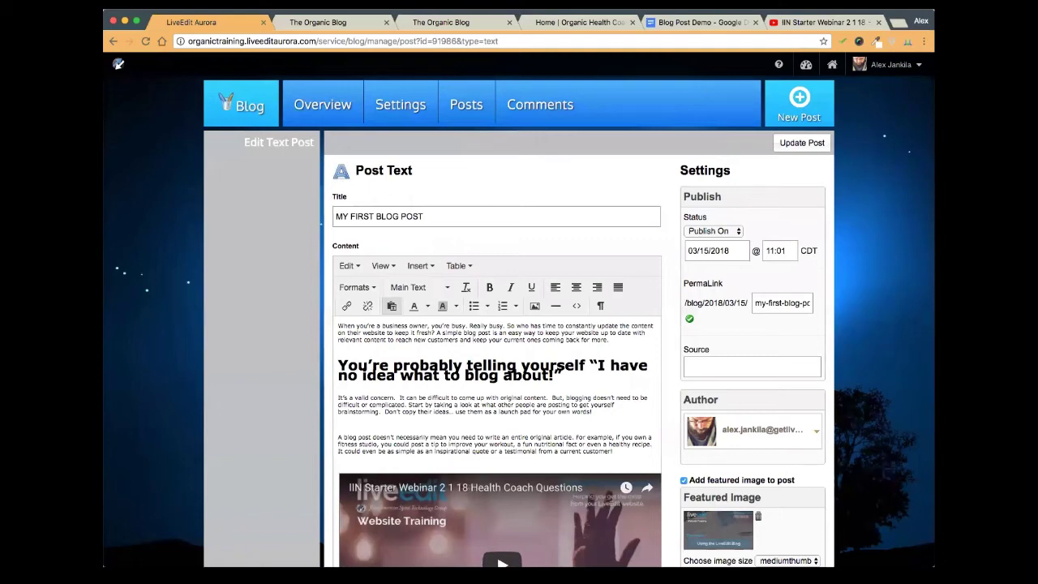
Review the post's settings, tags, excerpt and formatted content in the editor and look over the source text in the Blog Post Demo document
scroll(888, 416, "down", 5)
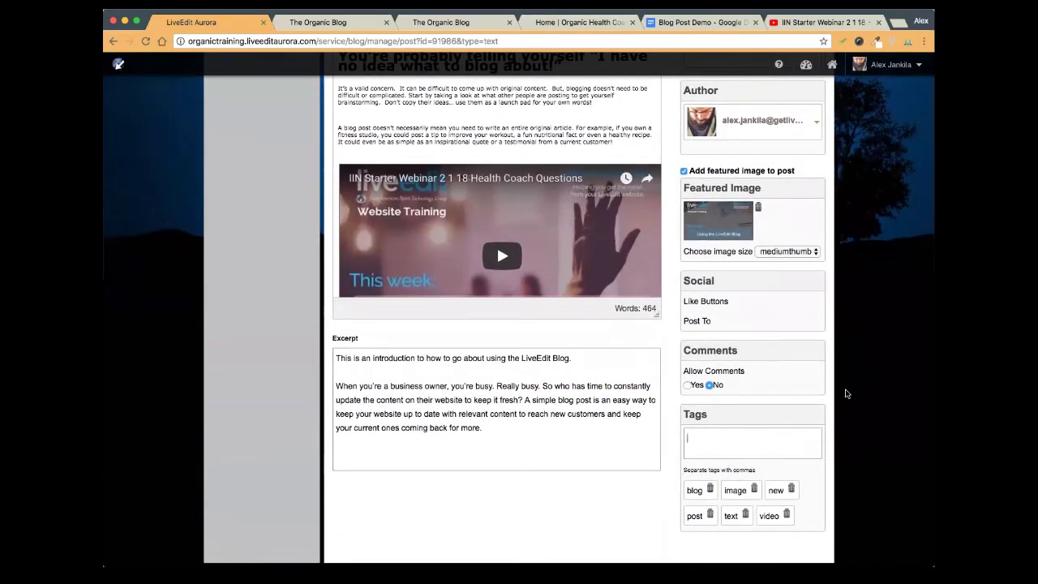
scroll(304, 185, "up", 3)
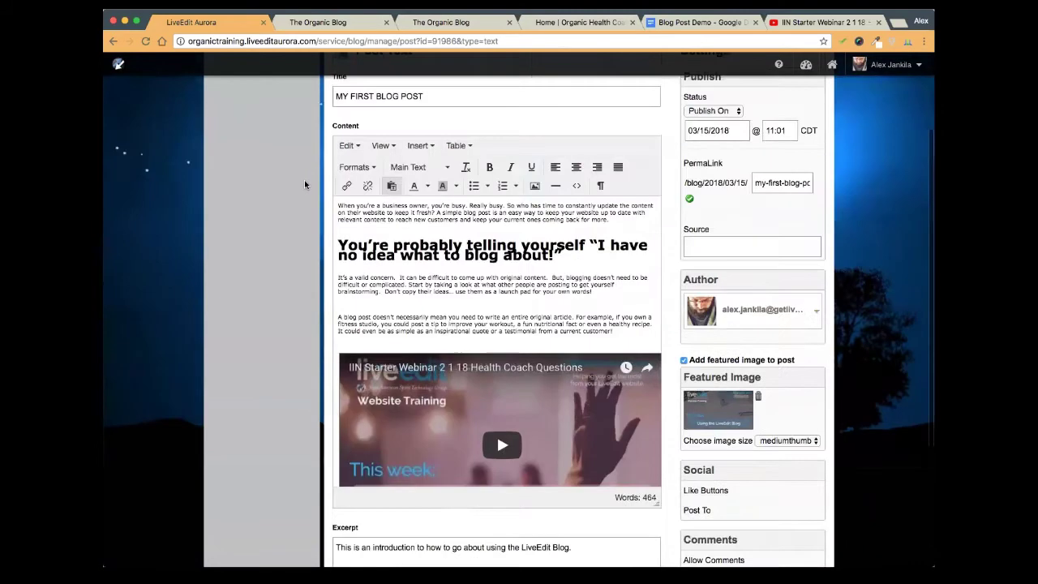
scroll(304, 185, "up", 2)
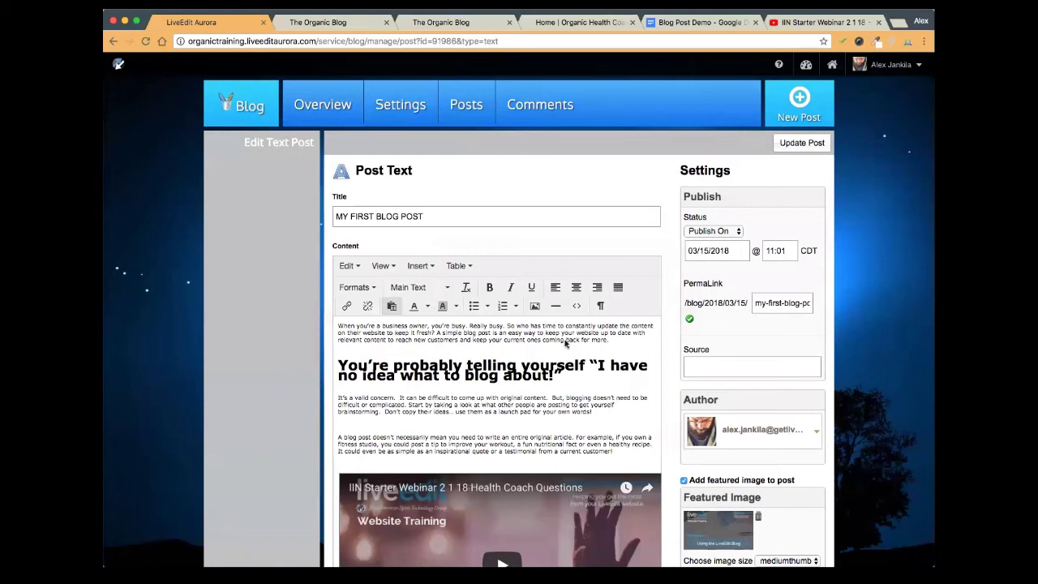
scroll(499, 381, "down", 5)
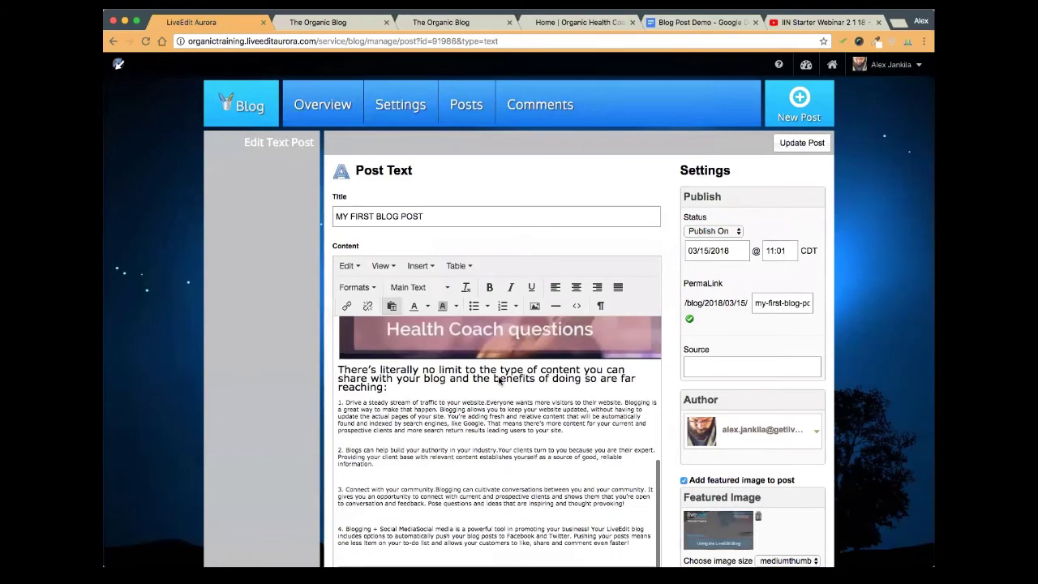
scroll(499, 381, "down", 5)
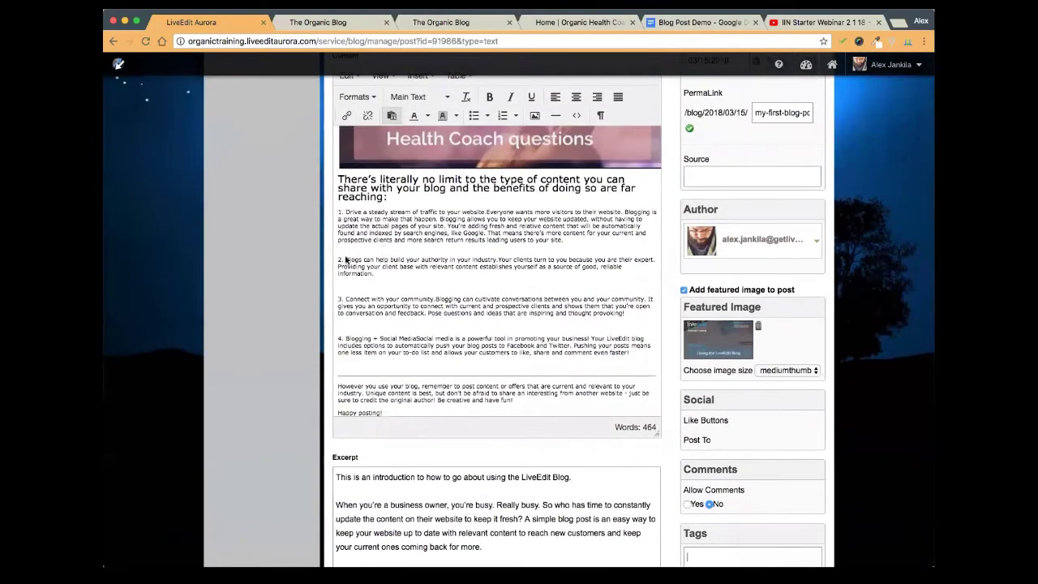
scroll(348, 261, "up", 2)
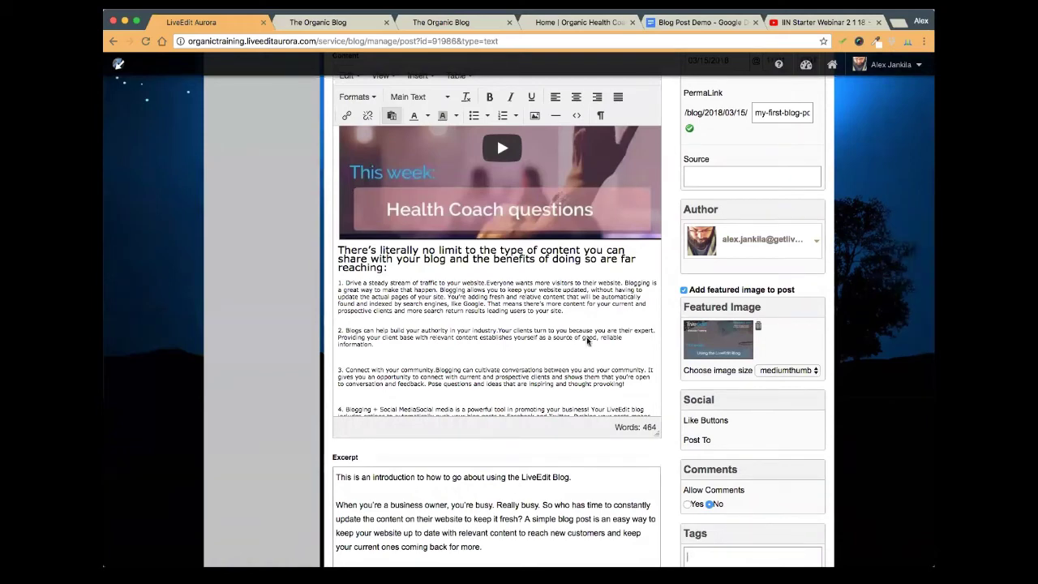
scroll(381, 241, "up", 5)
scroll(381, 242, "up", 1)
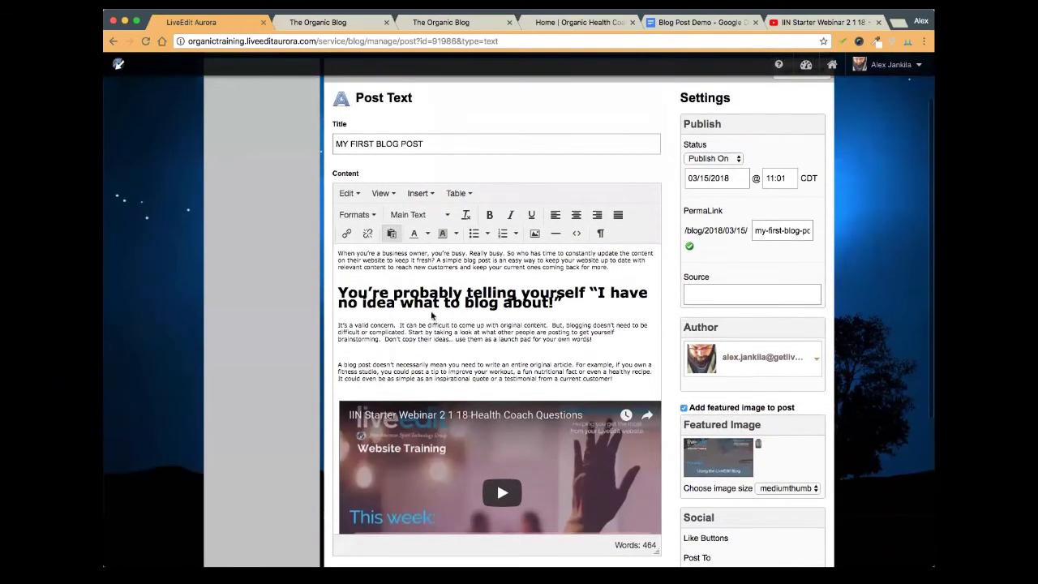
scroll(435, 384, "down", 2)
scroll(435, 384, "down", 1)
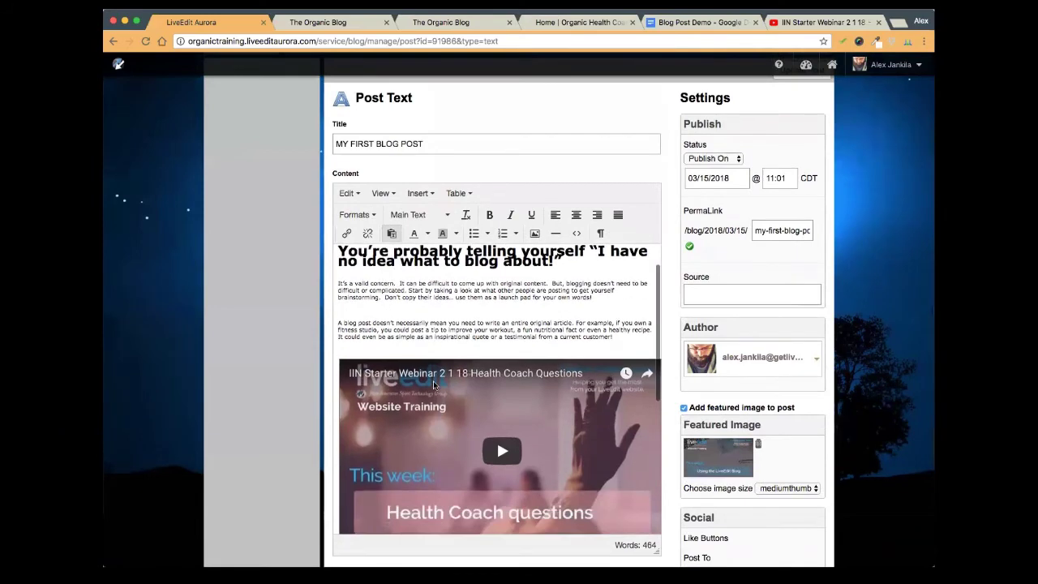
scroll(509, 344, "up", 2)
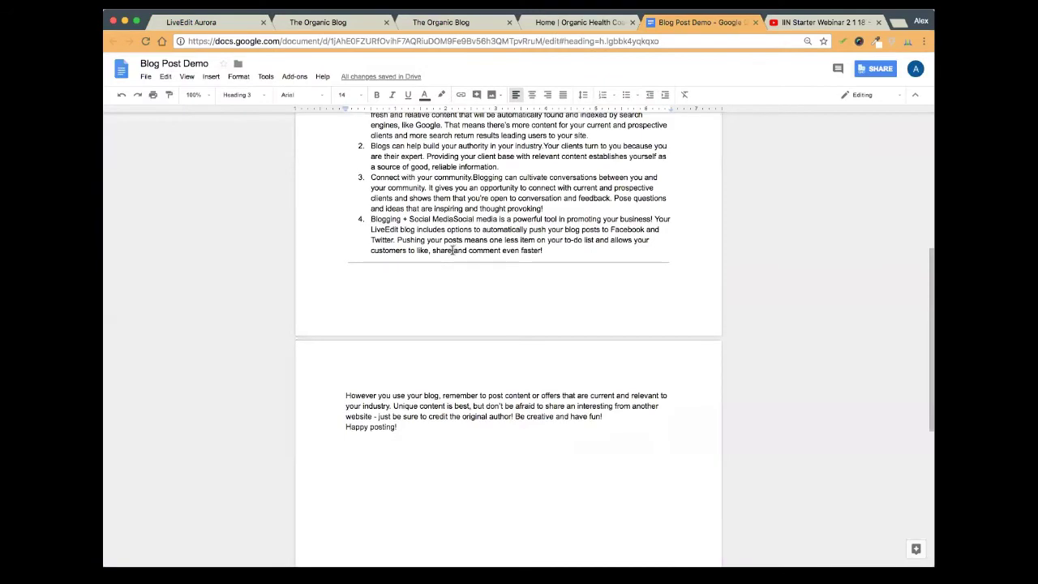
scroll(452, 250, "up", 15)
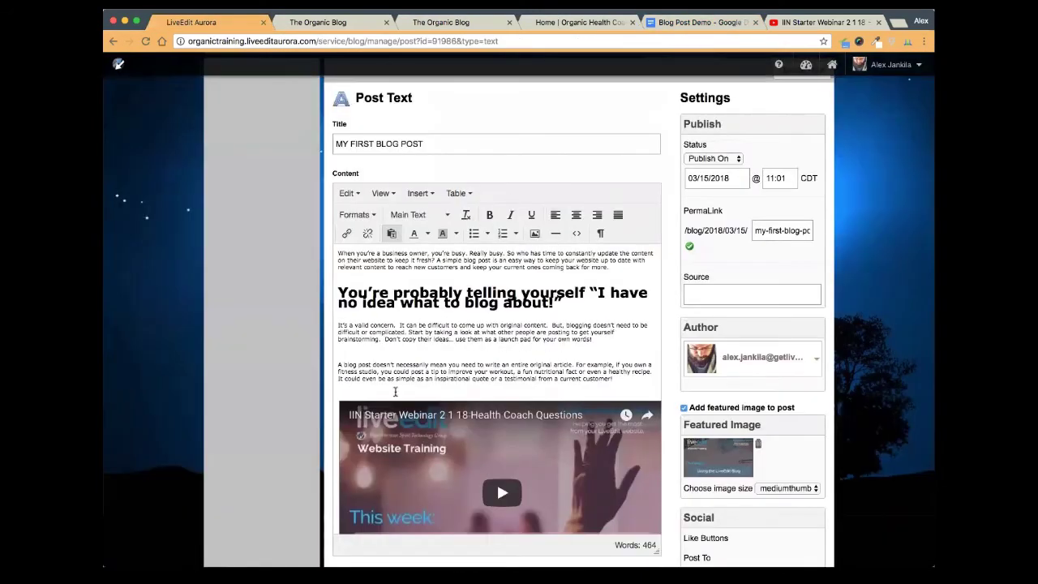
Look through the rest of the post's content, including the video and numbered points, plus its excerpt, comments setting and tags
scroll(392, 278, "down", 4)
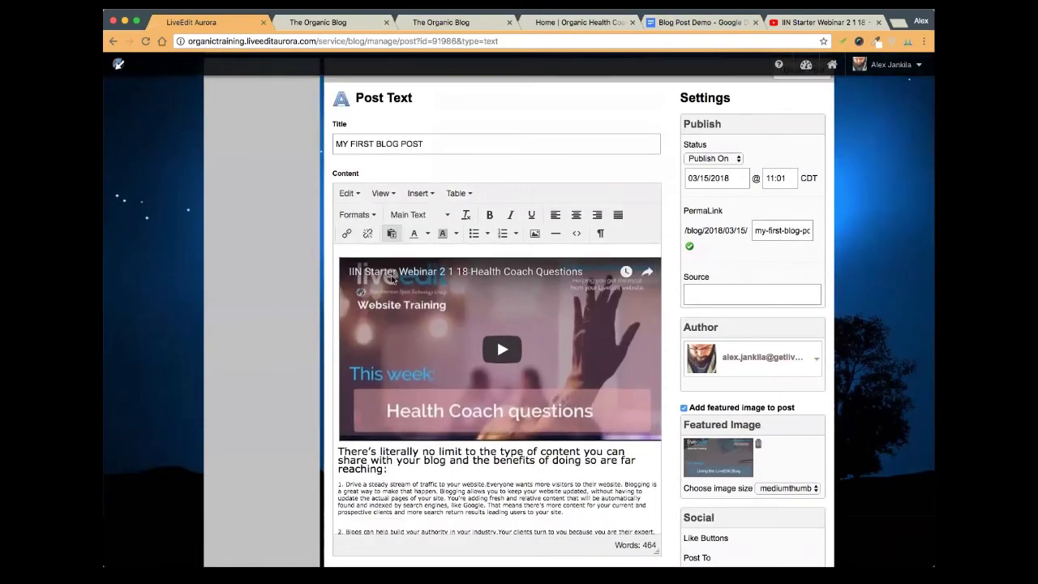
scroll(392, 279, "down", 5)
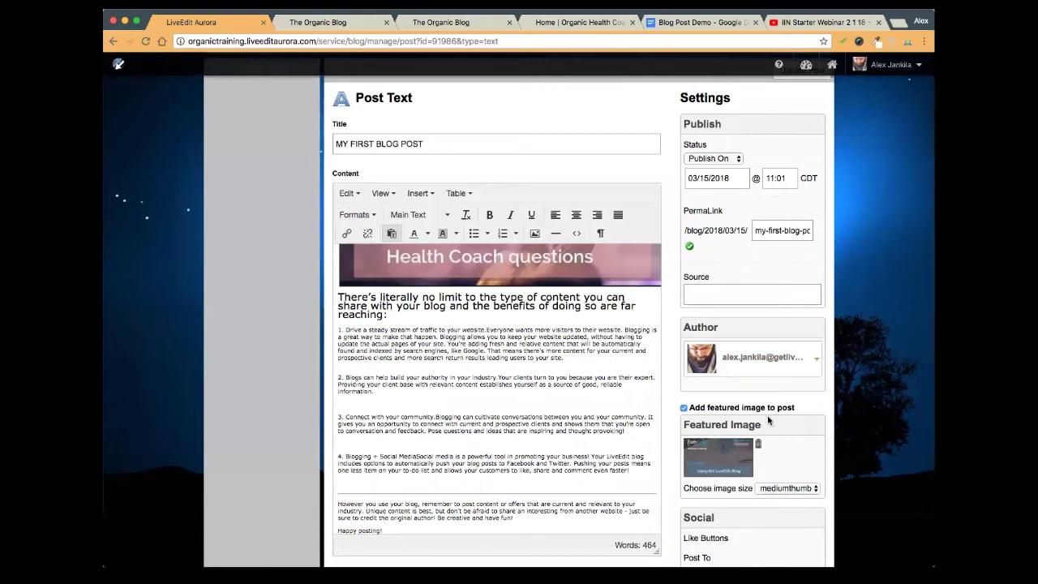
scroll(665, 338, "down", 5)
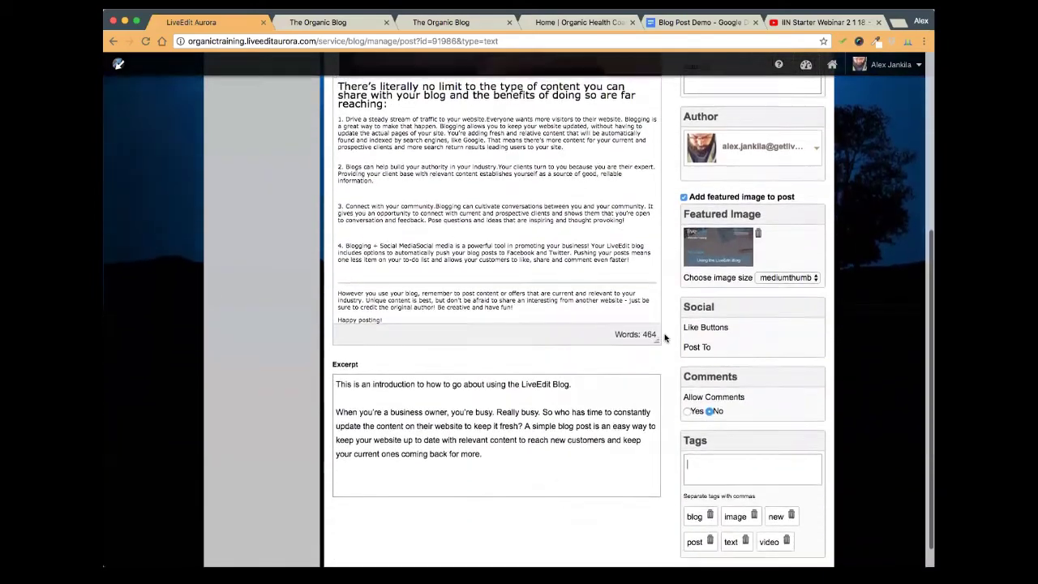
scroll(681, 308, "up", 5)
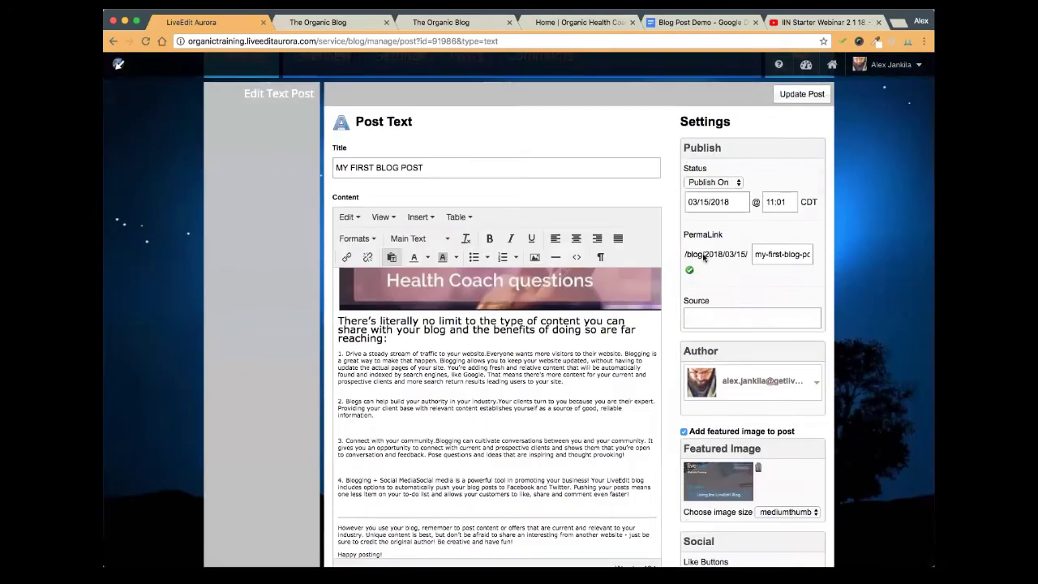
Examine the post's permalink and publish date in the settings and compare them with its listing on the Blog page
left_click_drag(686, 254, 822, 256)
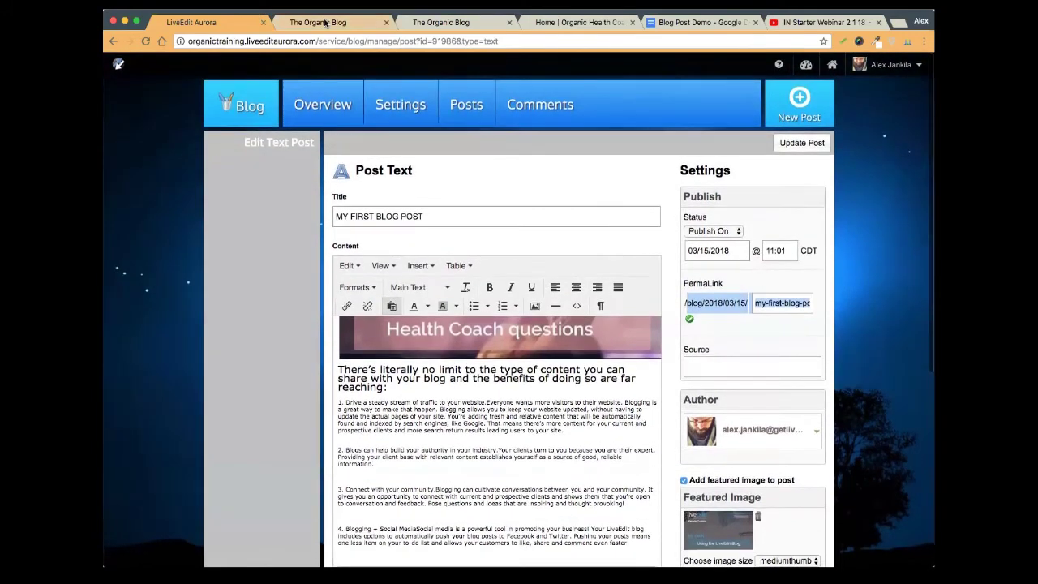
left_click(318, 23)
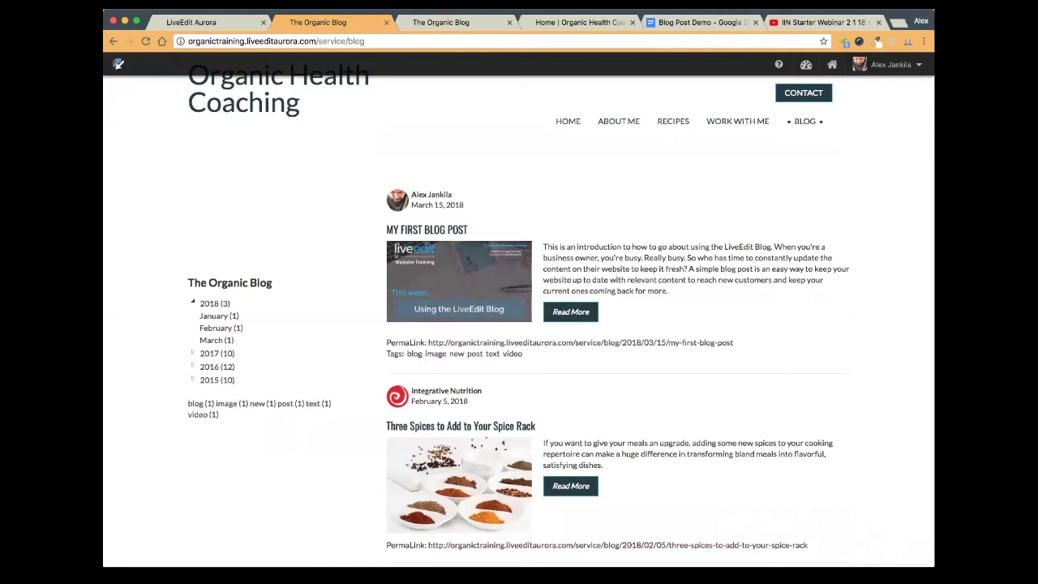
left_click(230, 25)
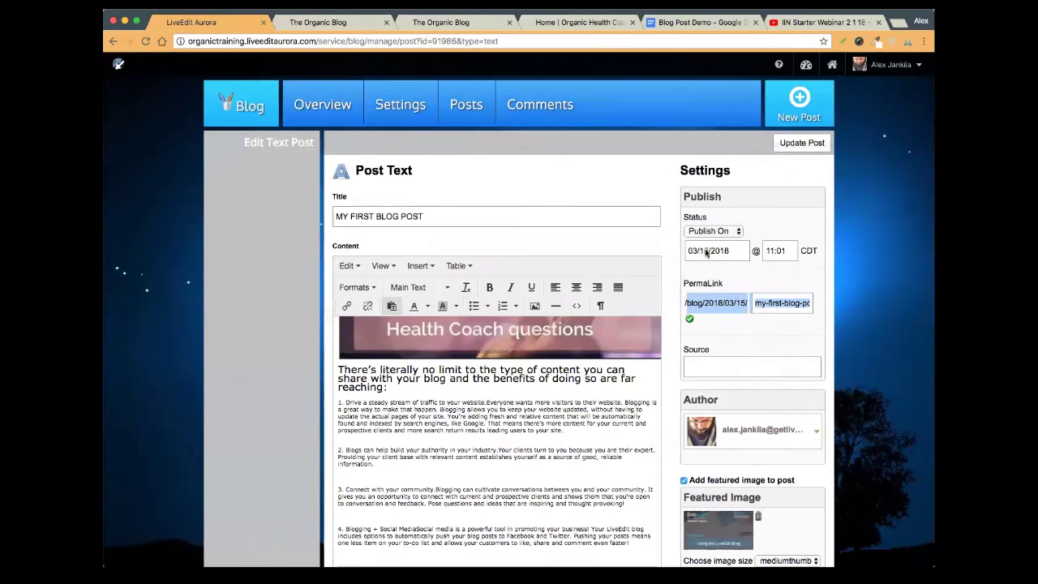
left_click(706, 253)
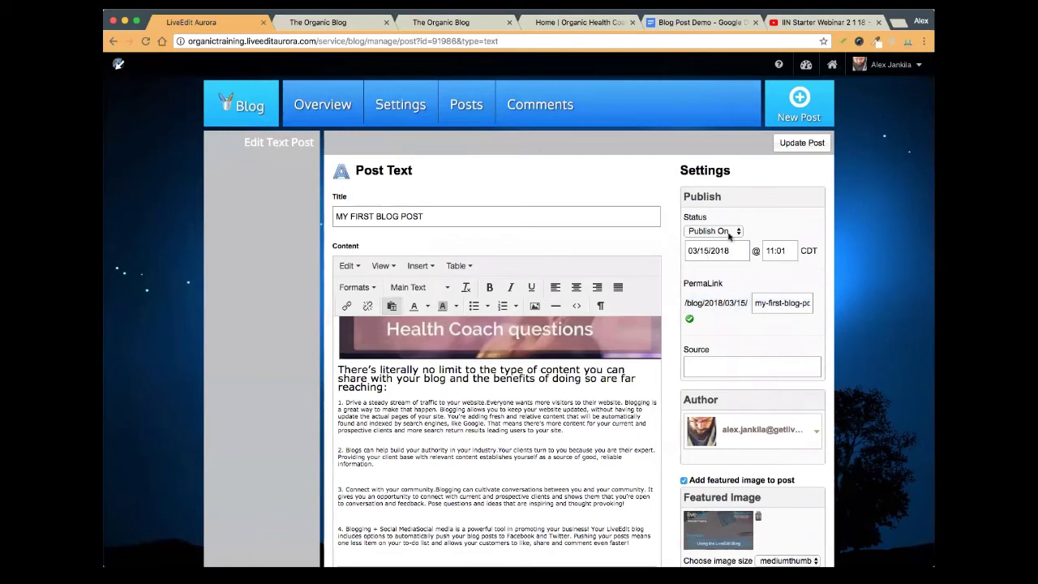
Return to the published posts list and reopen "MY FIRST BLOG POST" in the editor
double_click(785, 217)
left_click(333, 99)
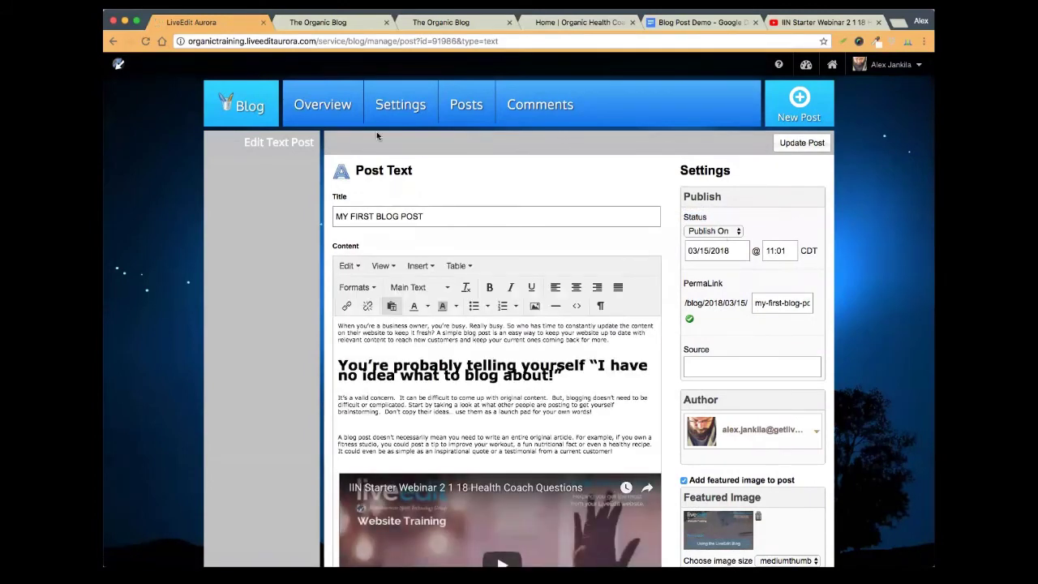
left_click(462, 106)
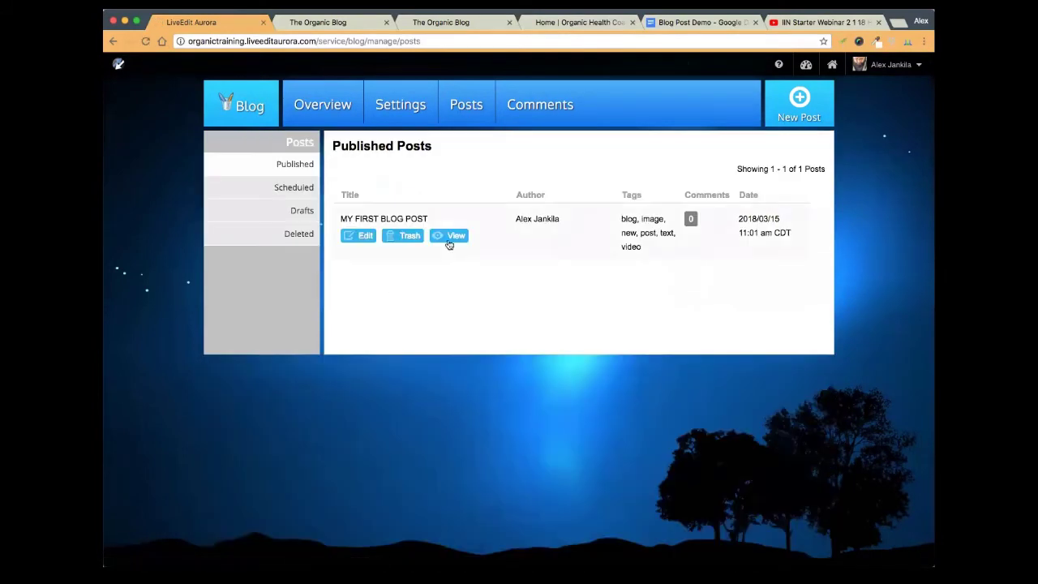
left_click(349, 238)
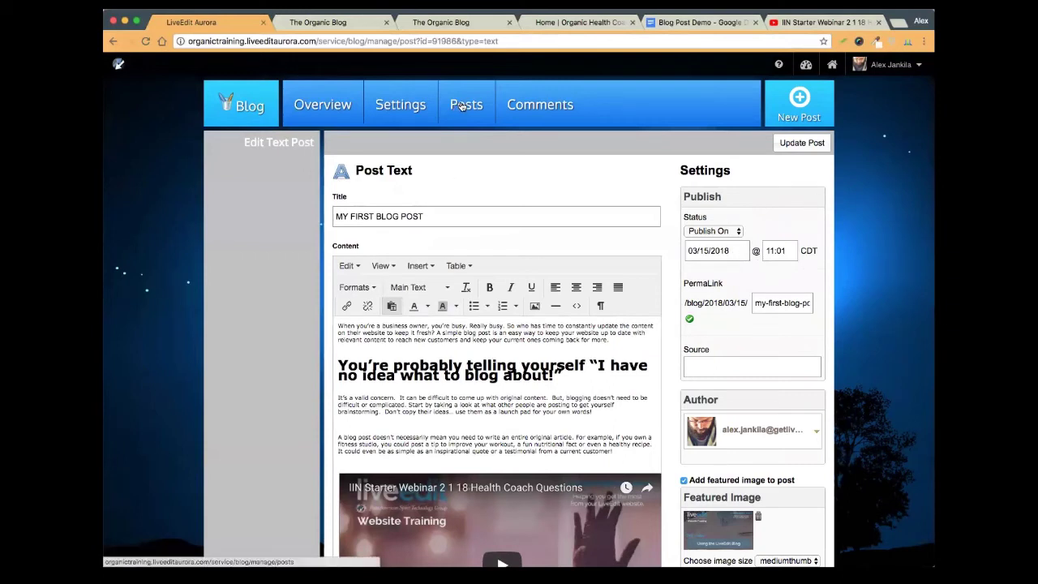
Start a new post in the blog manager to bring up the choice of post types
left_click(801, 104)
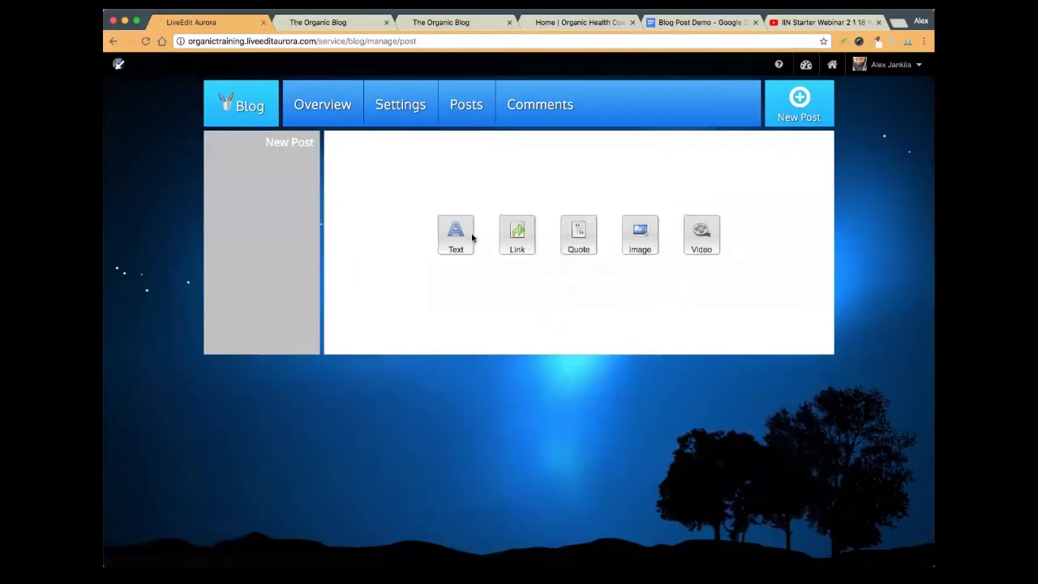
Start a new text post and set its publish status to Publish On with the date calendar open
left_click(456, 240)
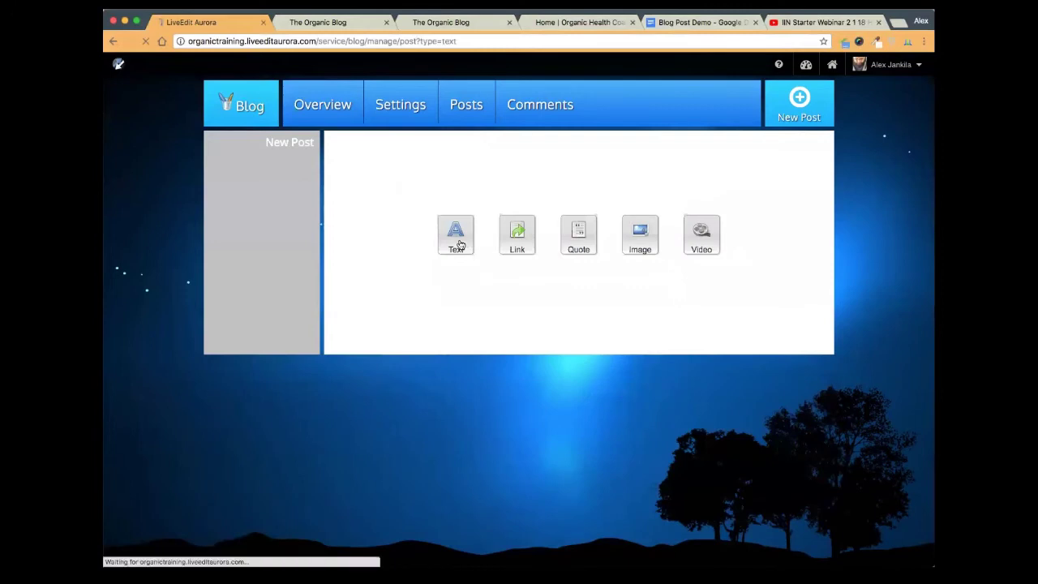
left_click(713, 231)
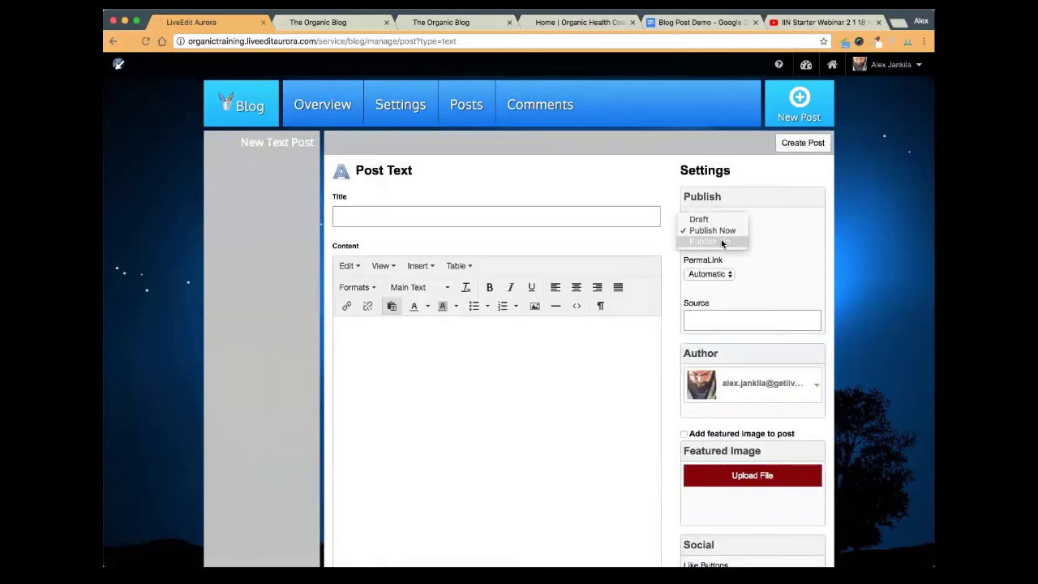
left_click(722, 242)
left_click(730, 253)
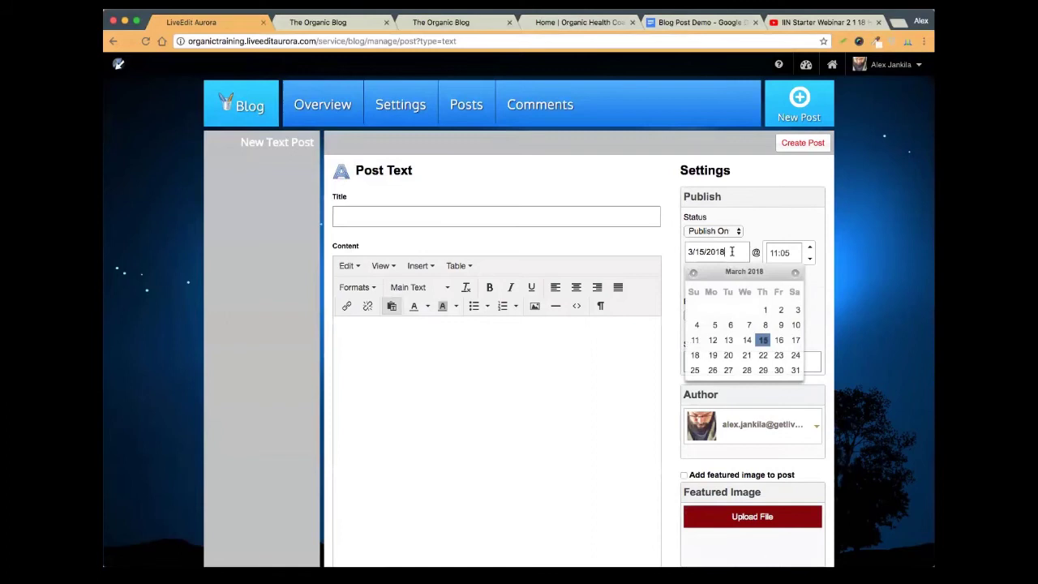
Browse the publish date calendar back to August 2017 and close it without choosing a date
left_click(693, 273)
left_click(694, 274)
left_click(694, 273)
left_click(693, 273)
left_click(693, 273)
left_click(694, 273)
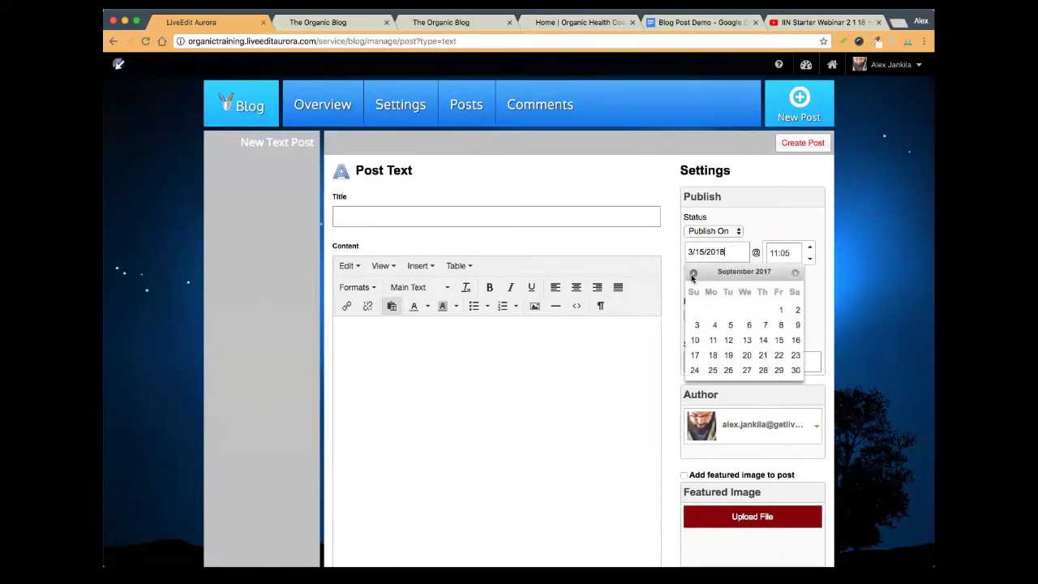
left_click(693, 273)
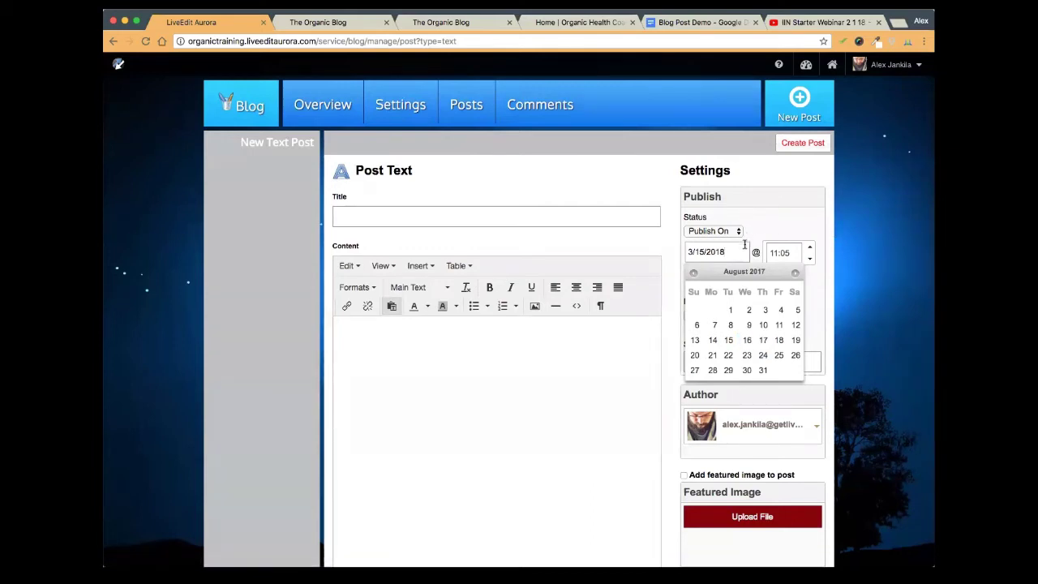
left_click(821, 194)
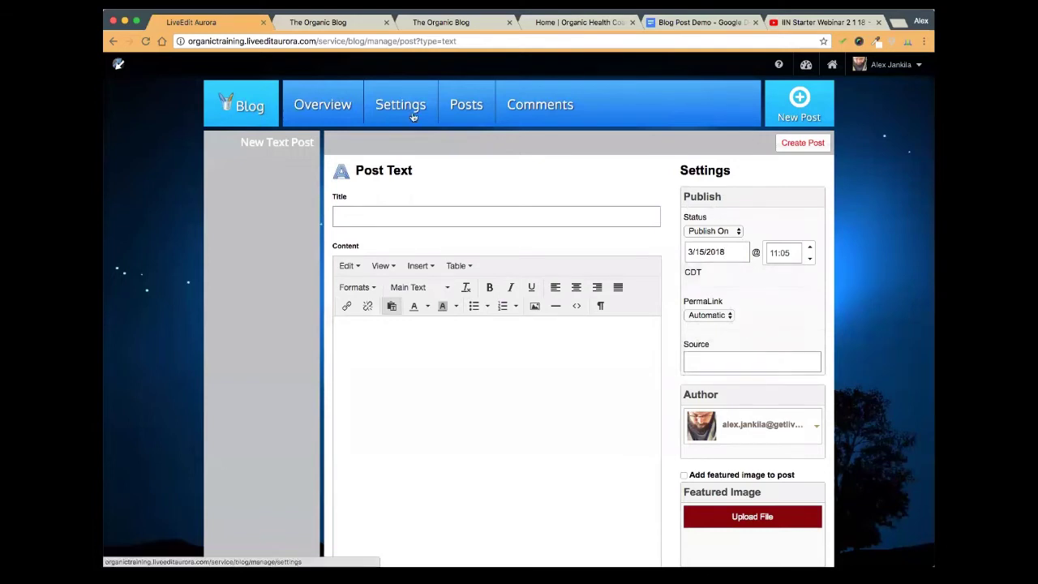
Leave the new post and view the list of published blog posts
left_click(480, 106)
left_click(736, 201)
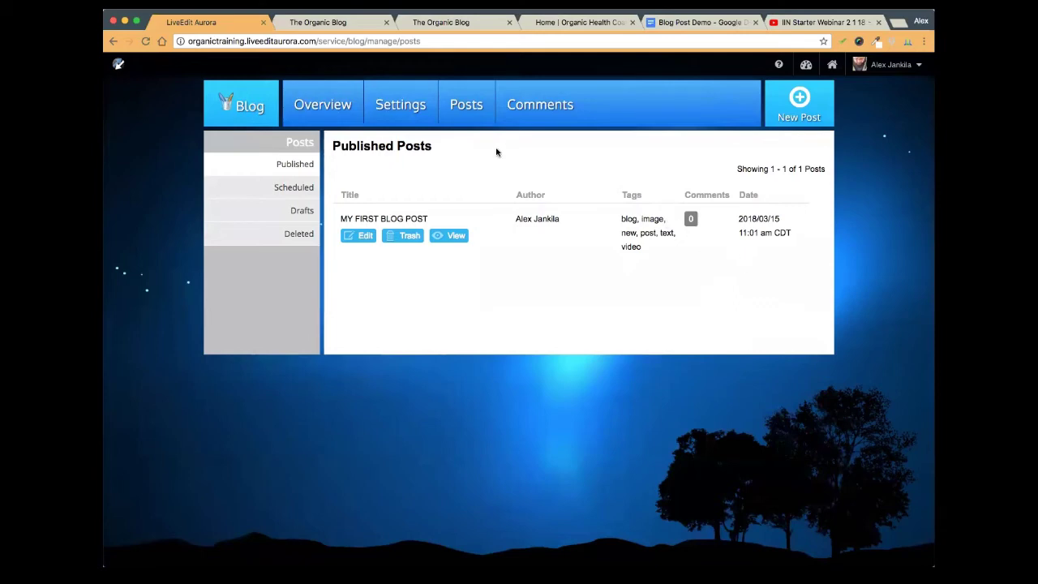
left_click(467, 109)
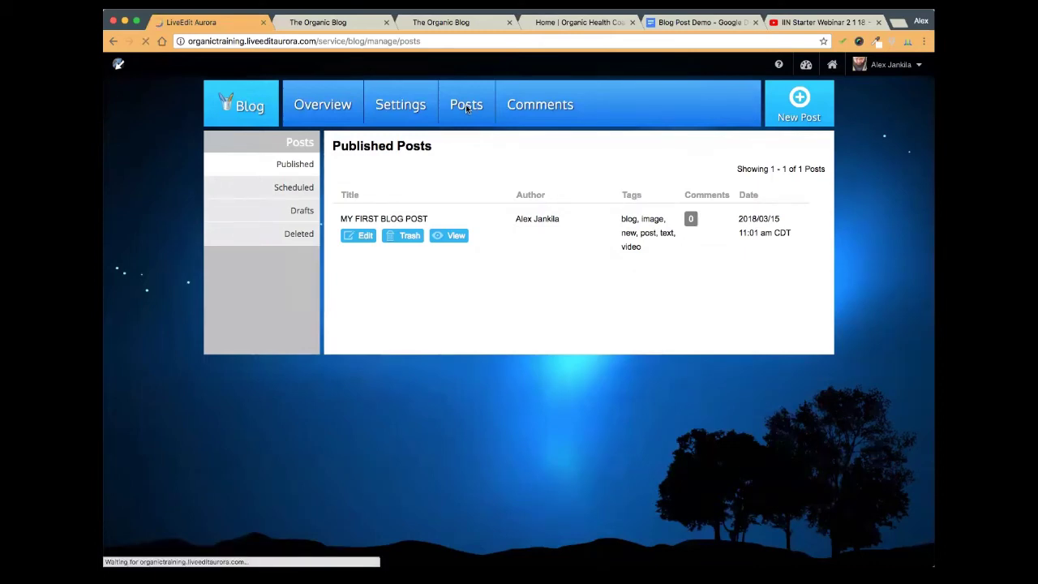
Go to the website's public blog page and look through the listed posts
left_click(833, 66)
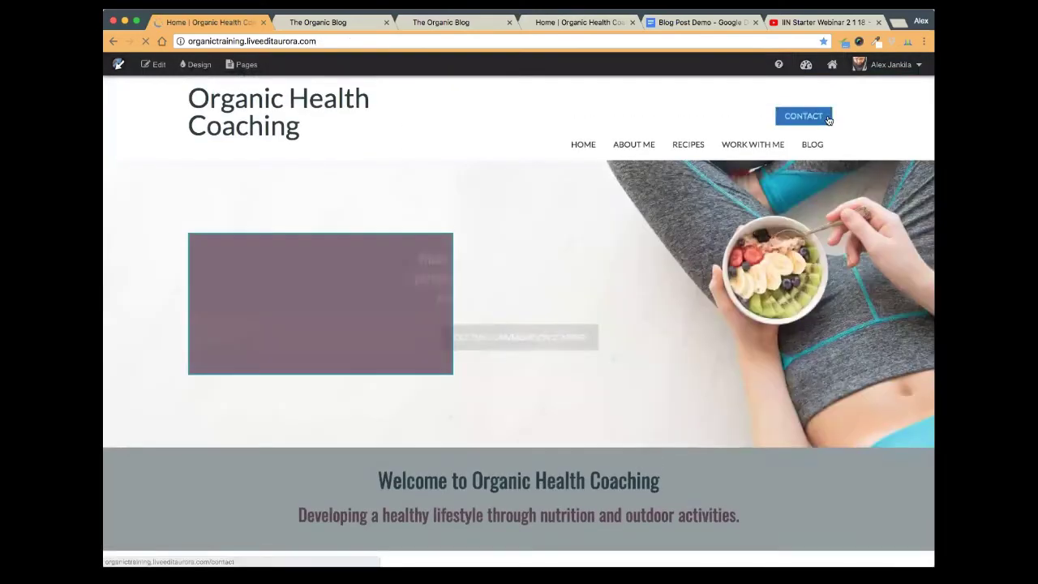
left_click(812, 143)
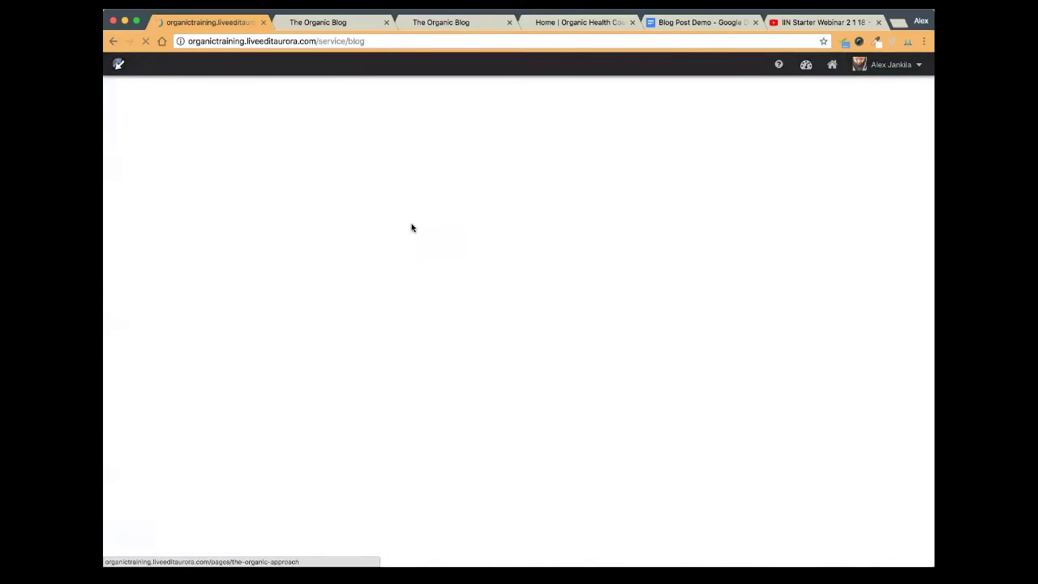
scroll(401, 192, "down", 3)
scroll(401, 193, "down", 5)
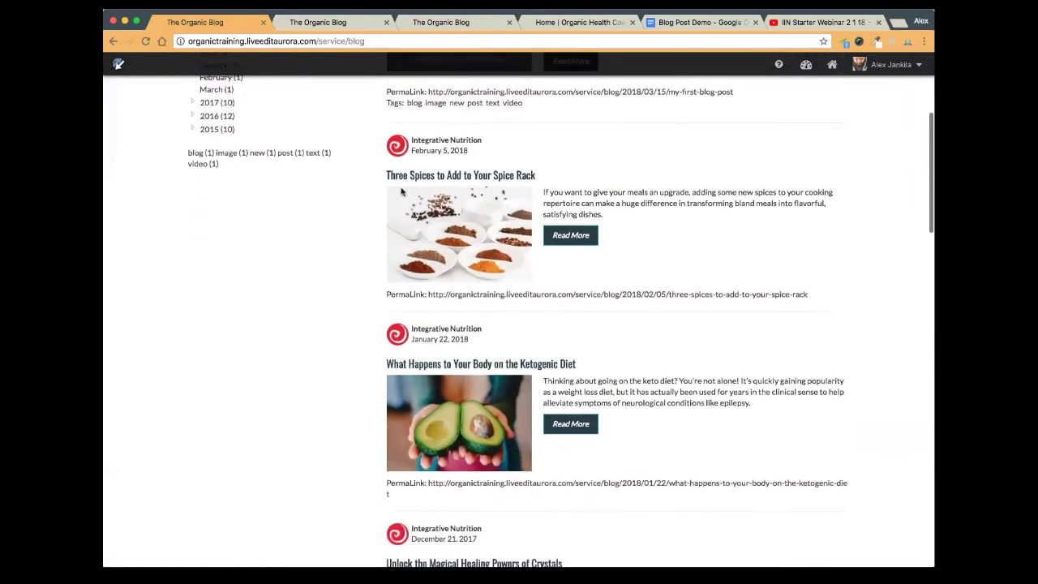
scroll(401, 192, "down", 5)
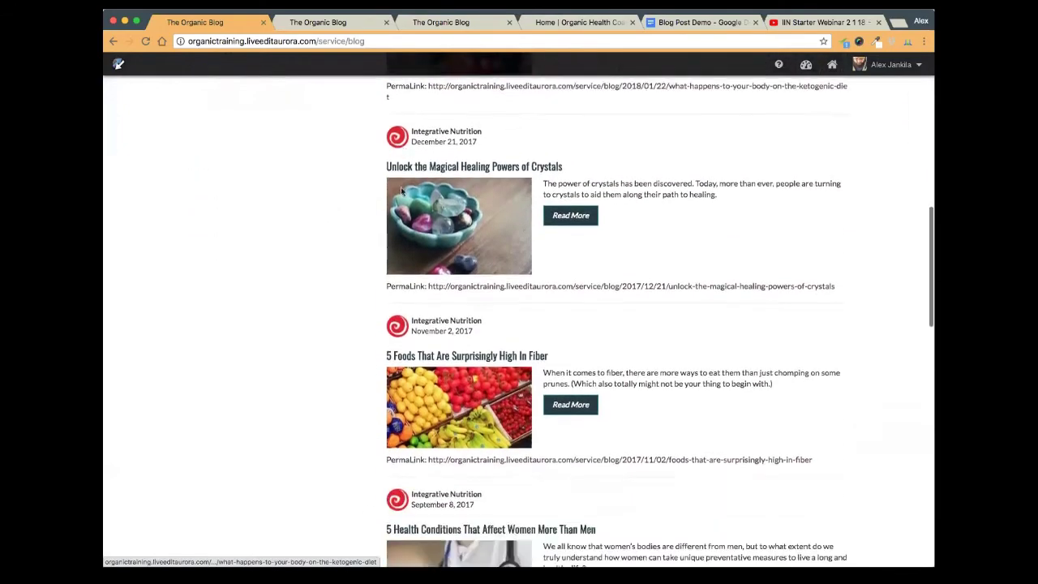
scroll(403, 190, "up", 4)
scroll(403, 191, "up", 9)
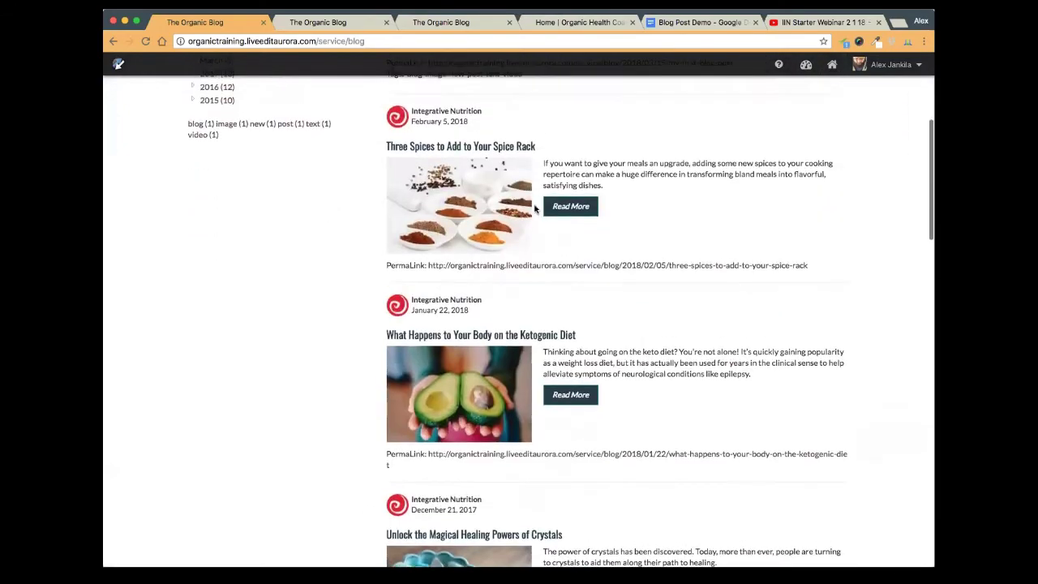
Open the MY FIRST BLOG POST article and look through its content
left_click(435, 232)
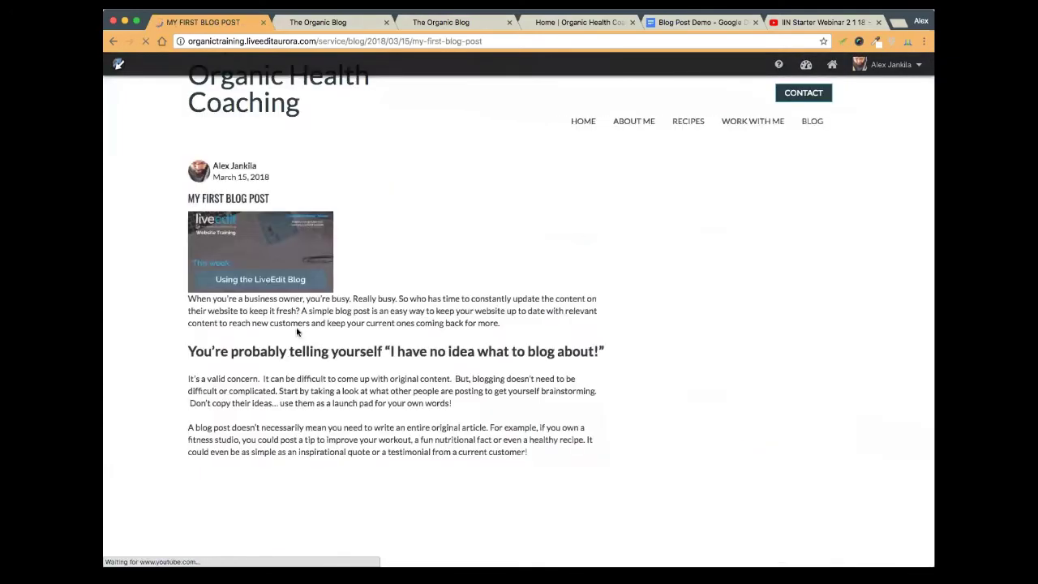
scroll(471, 262, "down", 7)
scroll(471, 262, "down", 2)
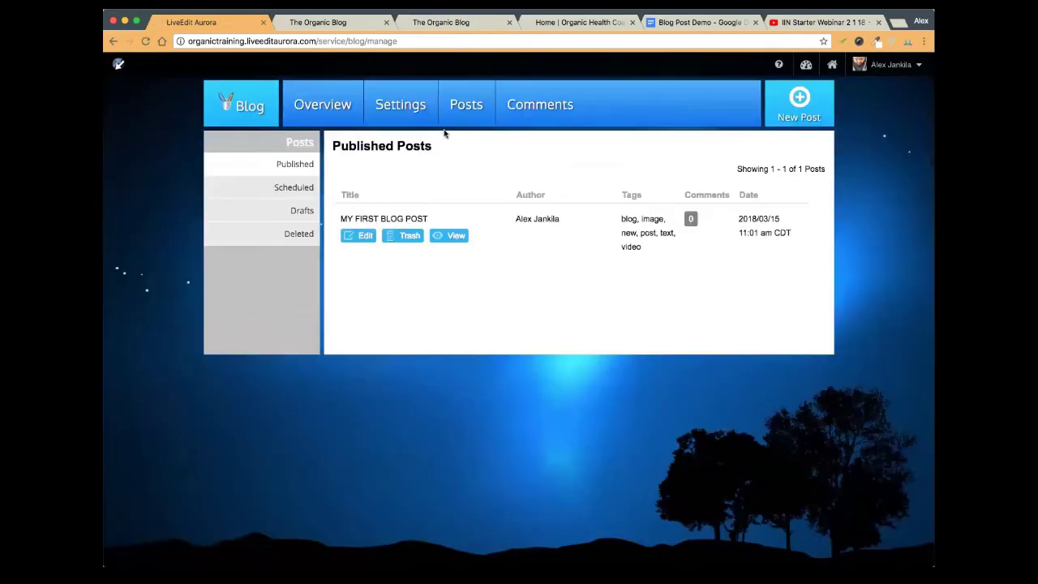
Enable the Facebook, Twitter, LinkedIn and Google+ like buttons in the blog's social settings
left_click(405, 112)
left_click(314, 258)
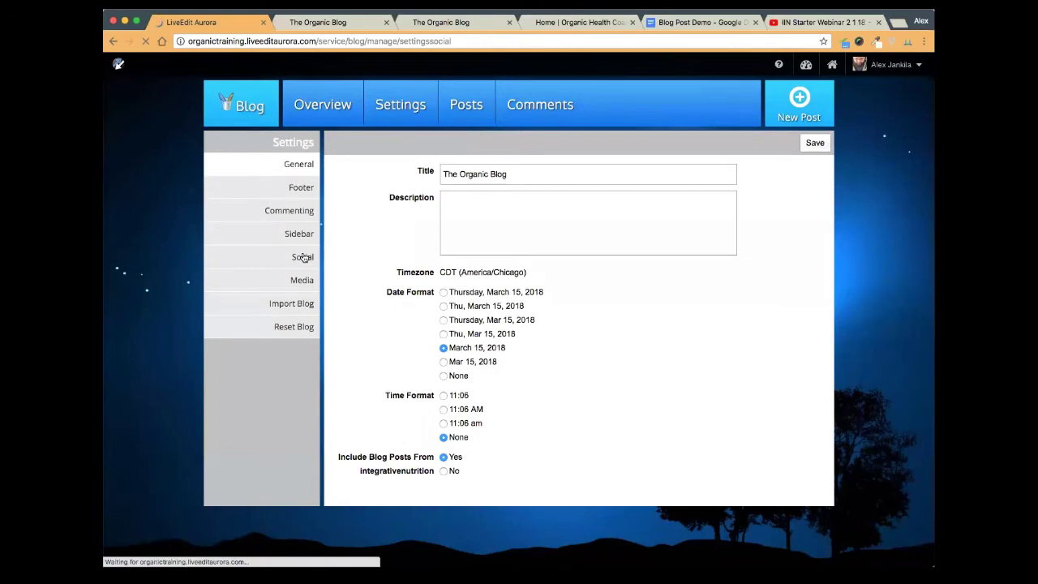
left_click(448, 176)
left_click(510, 175)
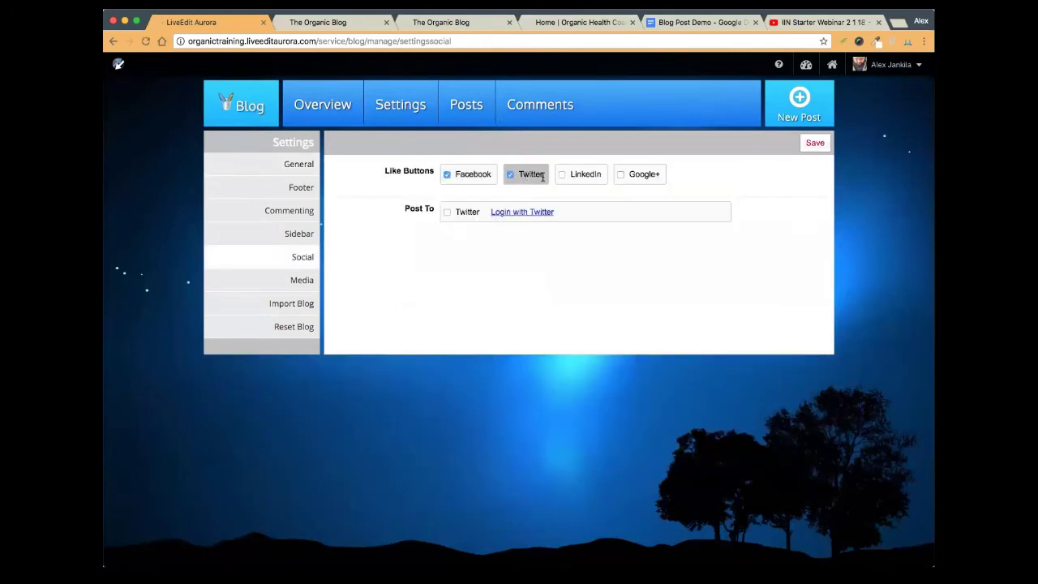
left_click(563, 176)
left_click(622, 176)
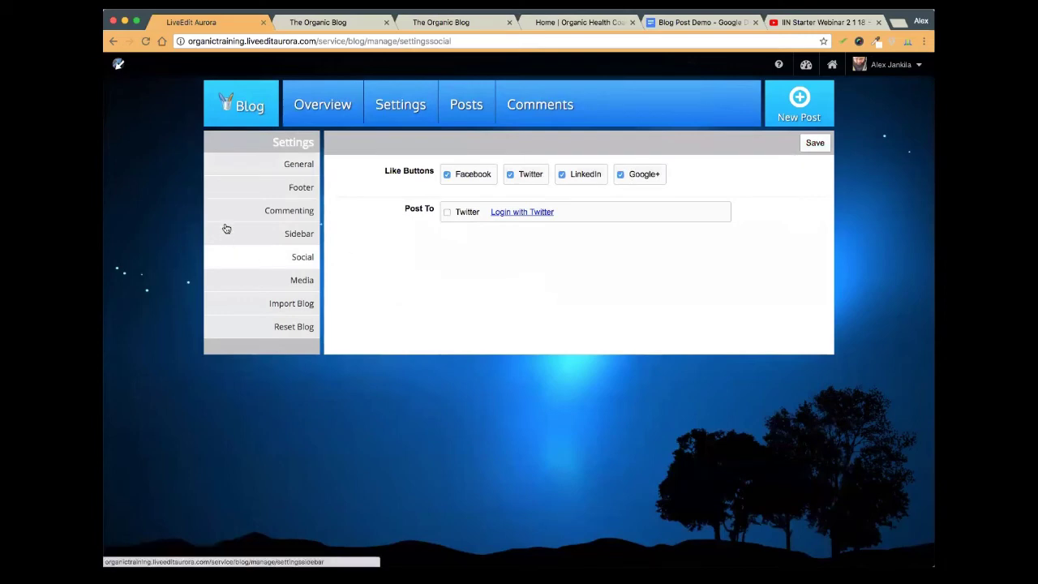
Review the blog's sidebar, commenting, footer and general settings
left_click(297, 233)
left_click(297, 216)
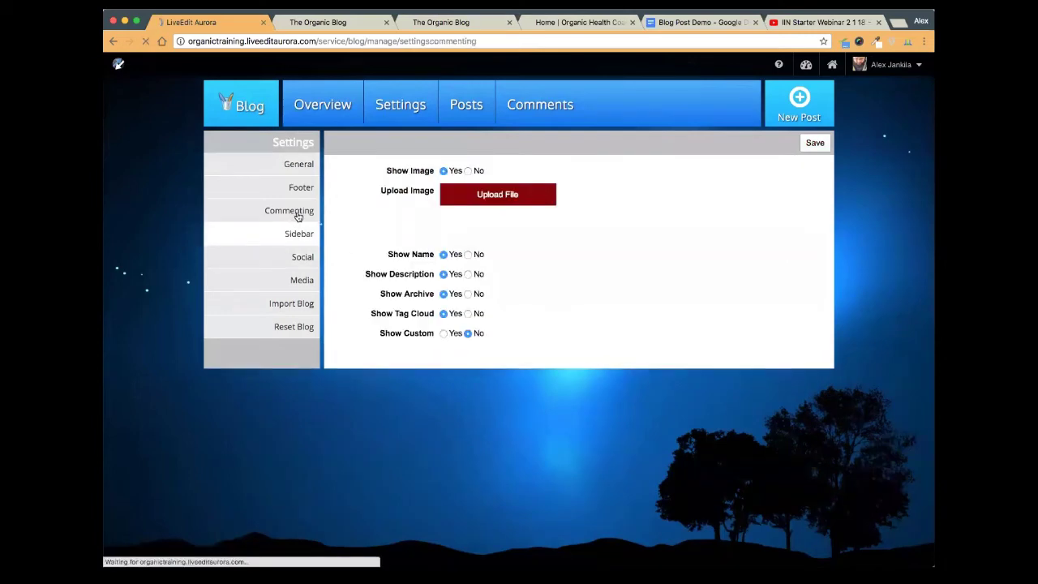
left_click(301, 187)
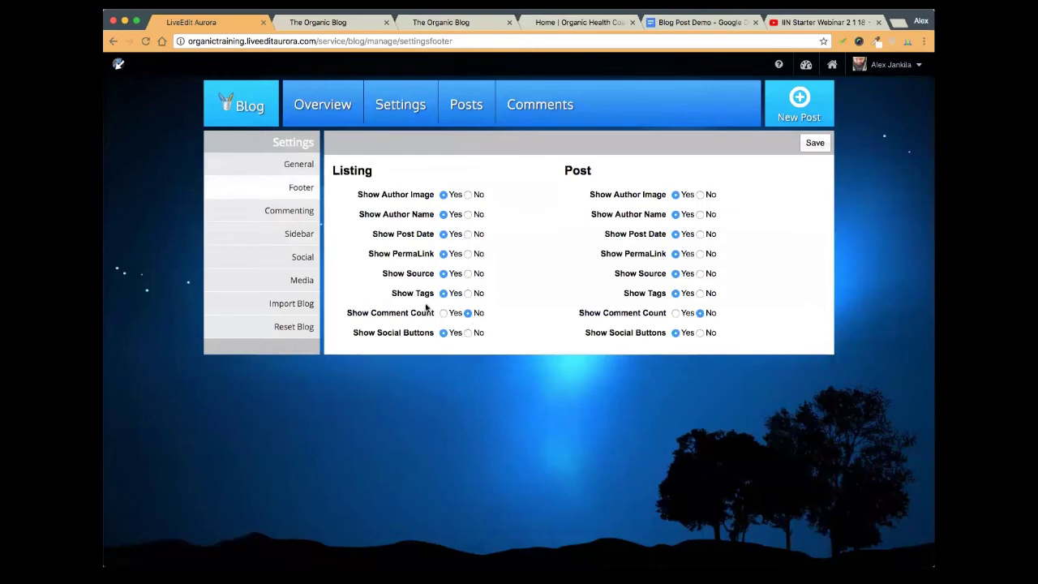
left_click(290, 176)
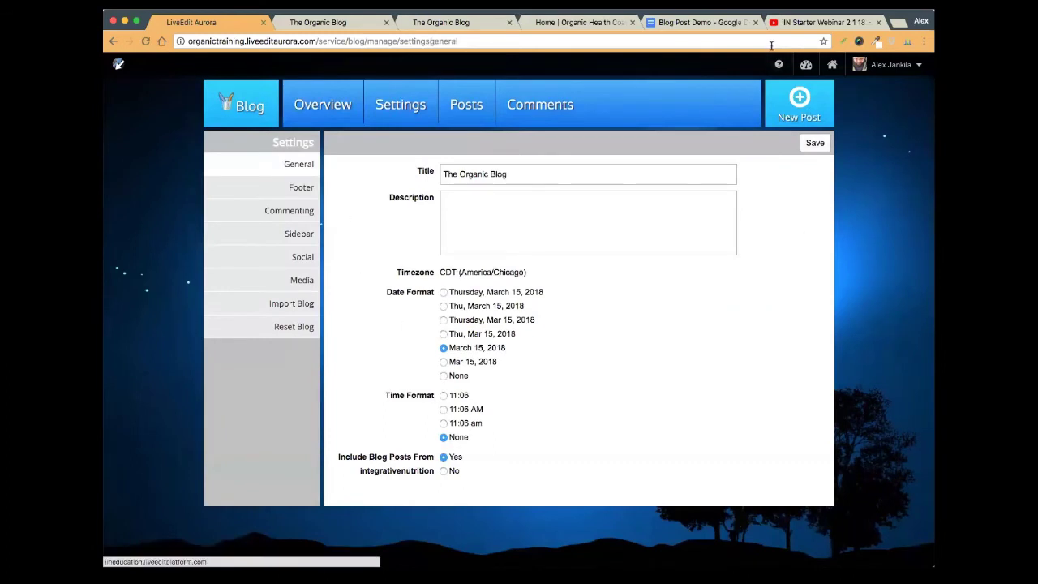
Refresh the public blog and check the MY FIRST BLOG POST article for social like buttons
left_click(325, 23)
left_click(147, 41)
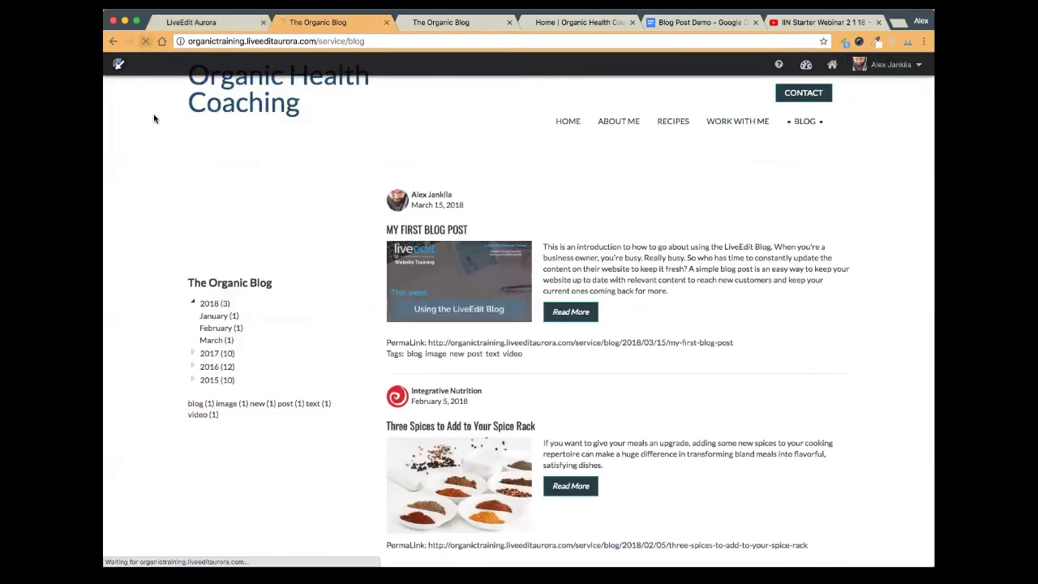
left_click(426, 229)
scroll(386, 271, "down", 10)
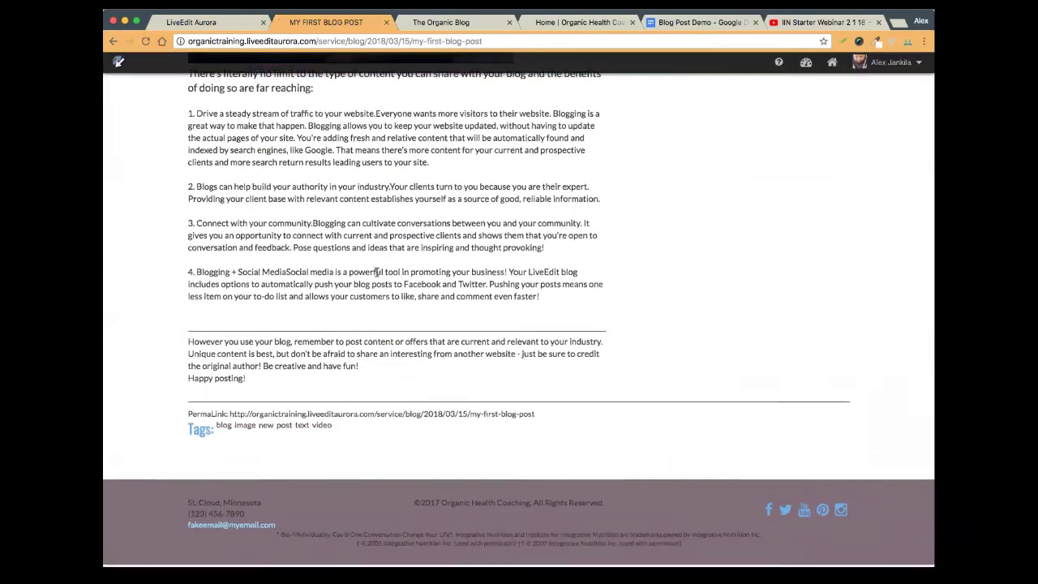
left_click(147, 41)
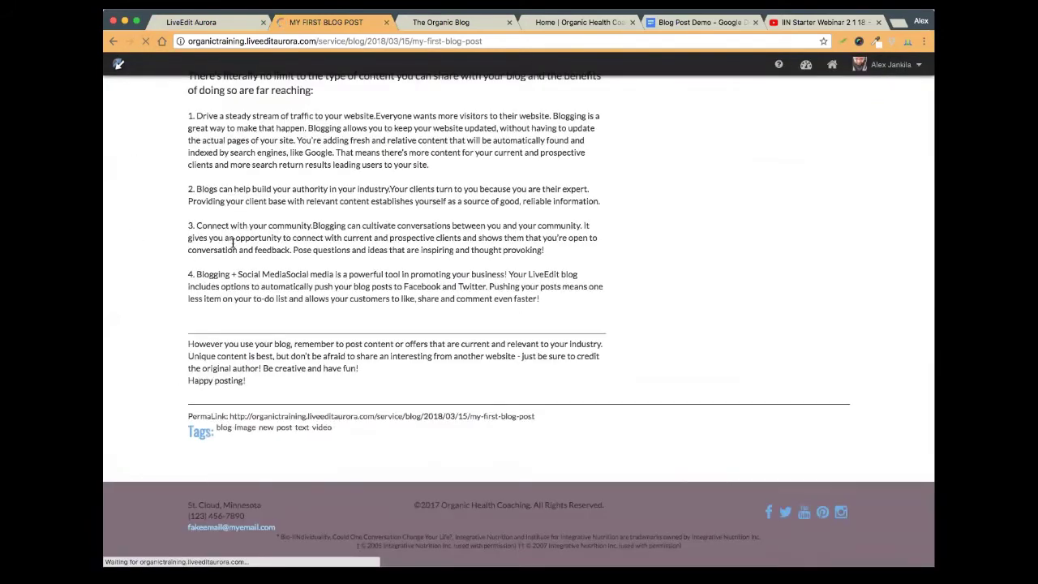
scroll(134, 162, "up", 10)
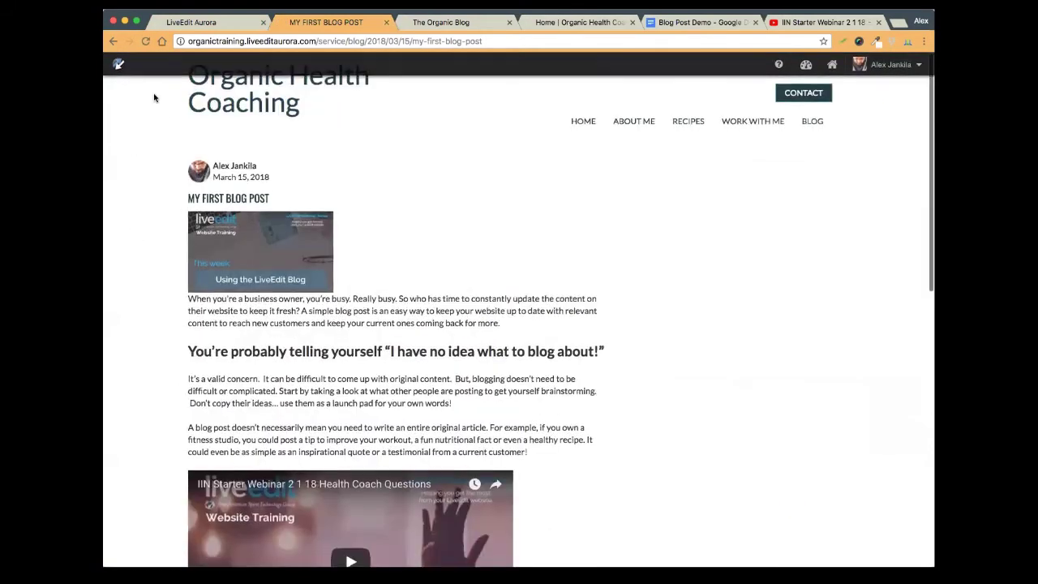
Open MY FIRST BLOG POST in the post editor, inspect its Social settings, and return to the published posts
left_click(198, 23)
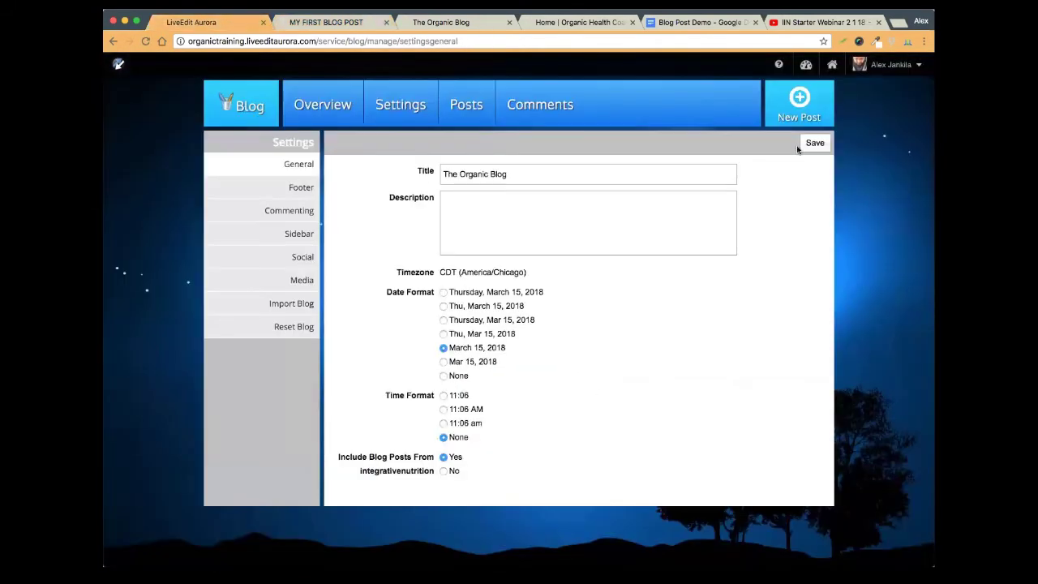
left_click(467, 106)
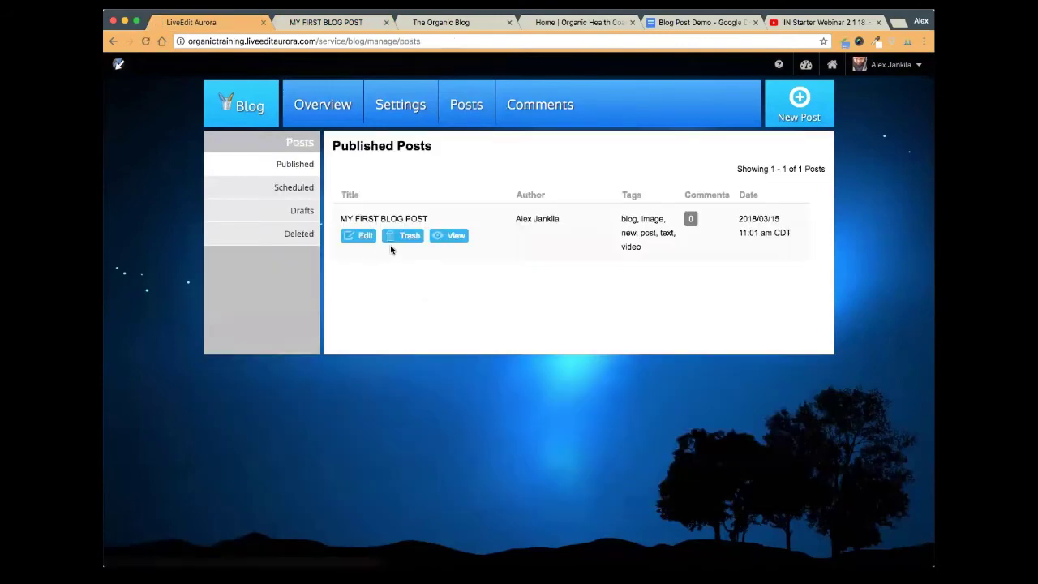
left_click(357, 237)
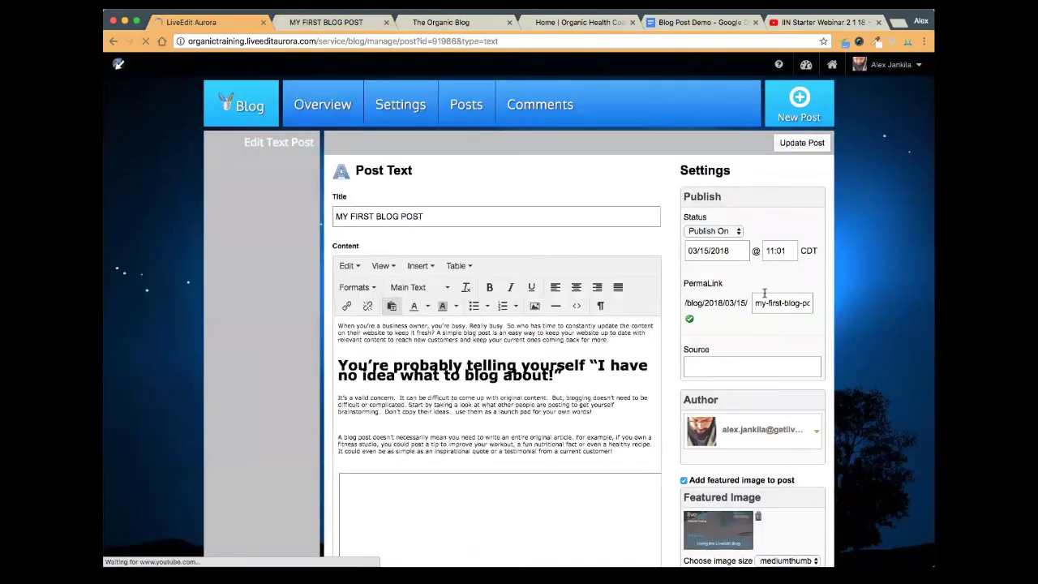
scroll(783, 300, "down", 5)
scroll(801, 319, "up", 1)
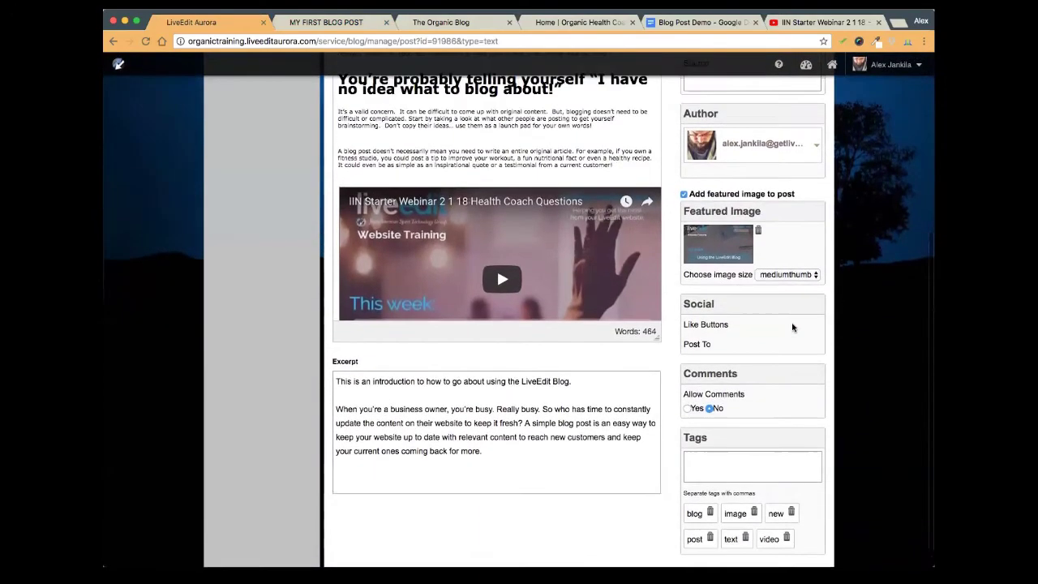
scroll(726, 324, "up", 5)
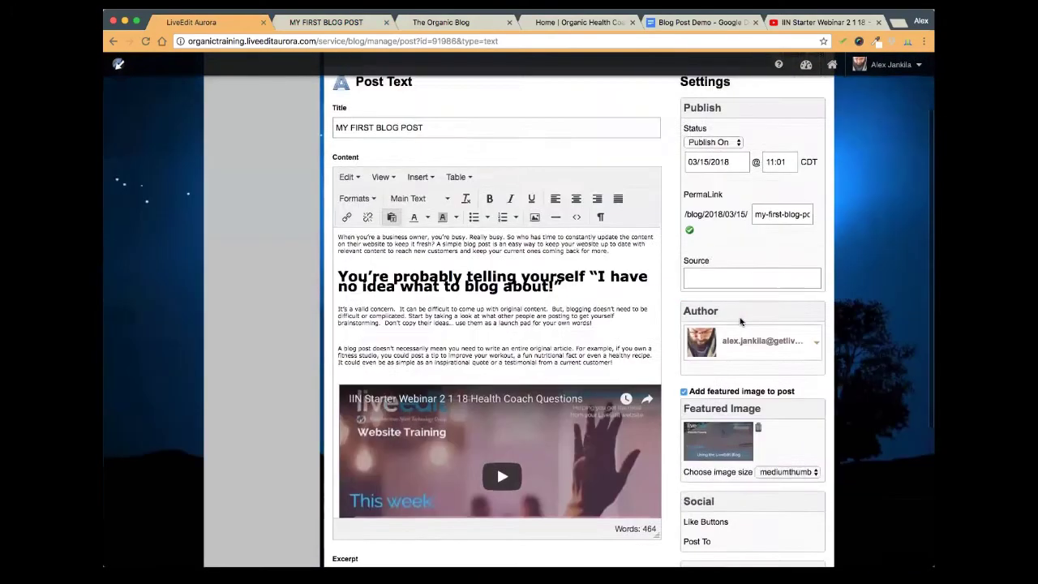
left_click(438, 116)
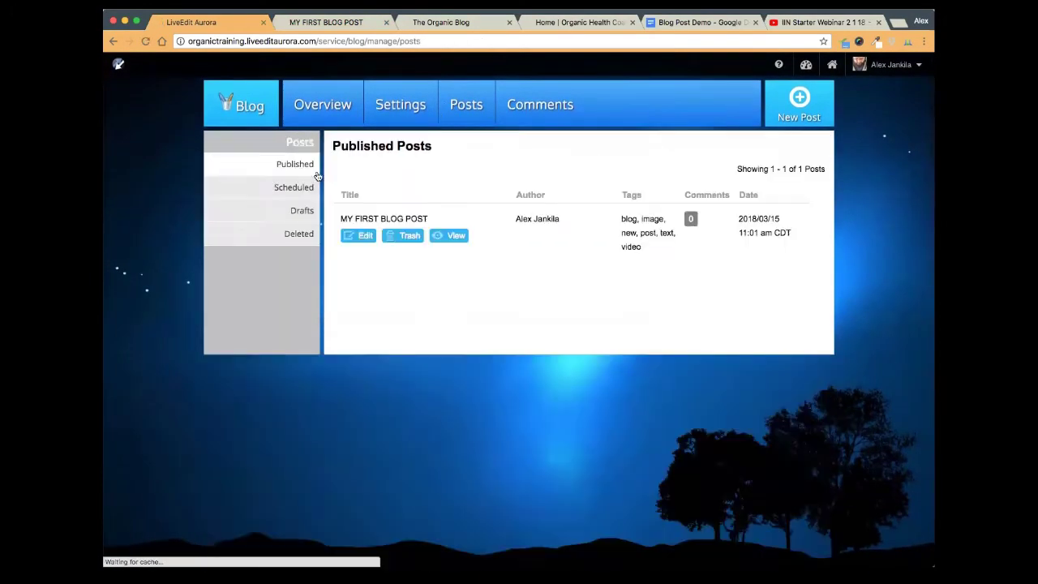
Reload the public MY FIRST BLOG POST page, return to the blog listing, and open Three Spices to Add to Your Spice Rack
left_click(328, 24)
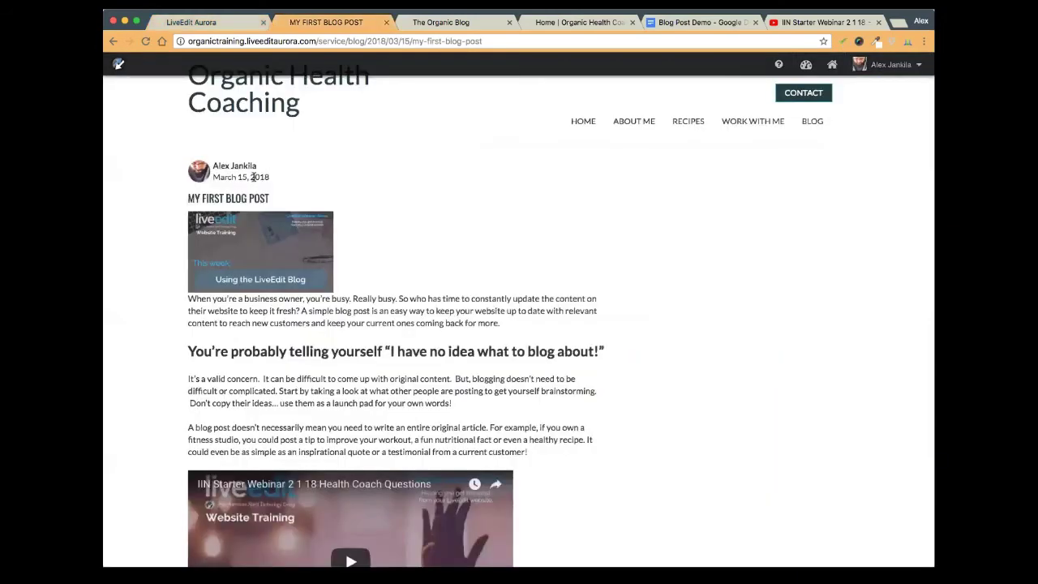
left_click(147, 40)
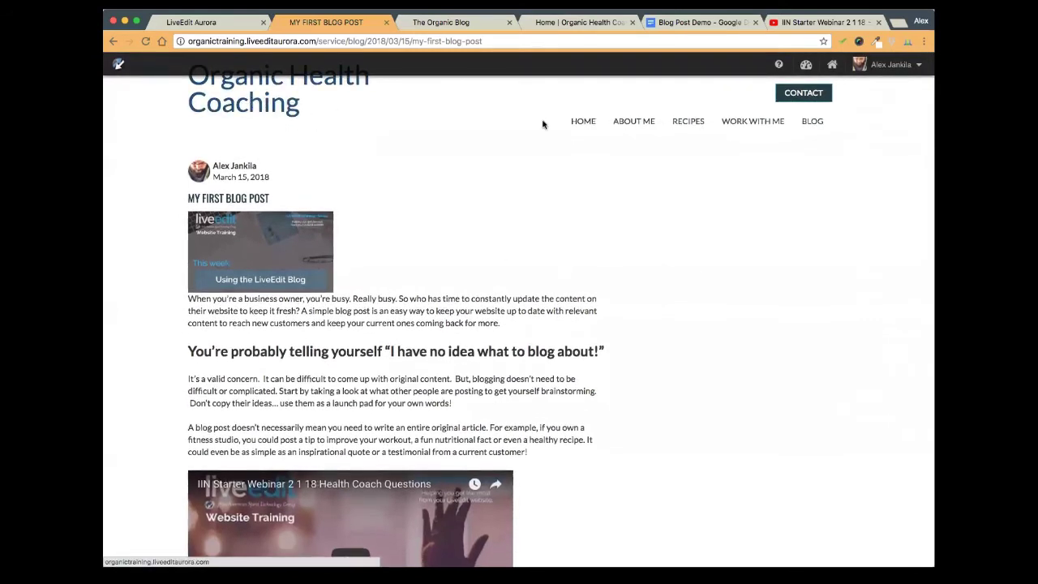
left_click(114, 42)
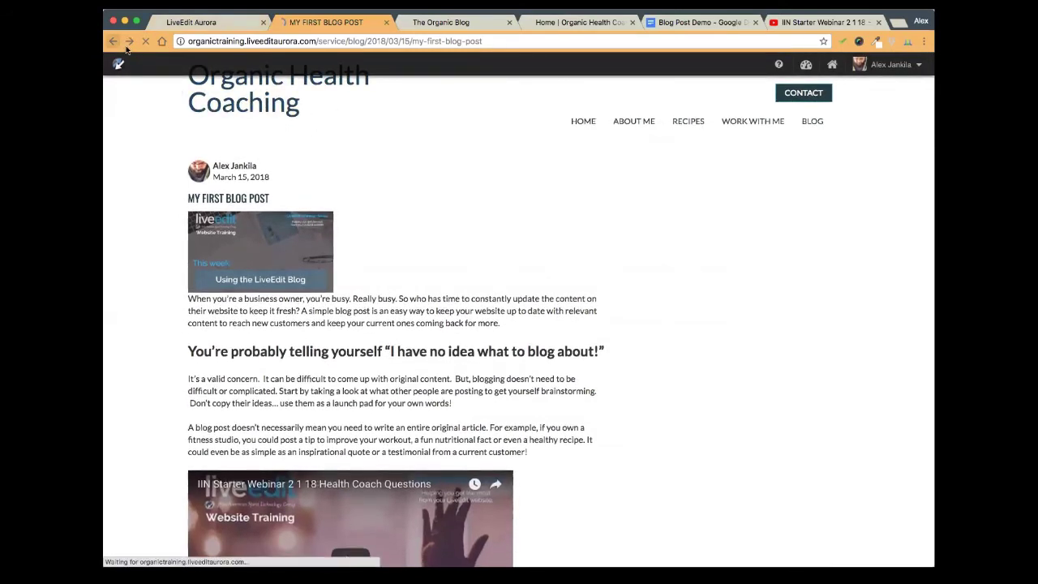
left_click(437, 424)
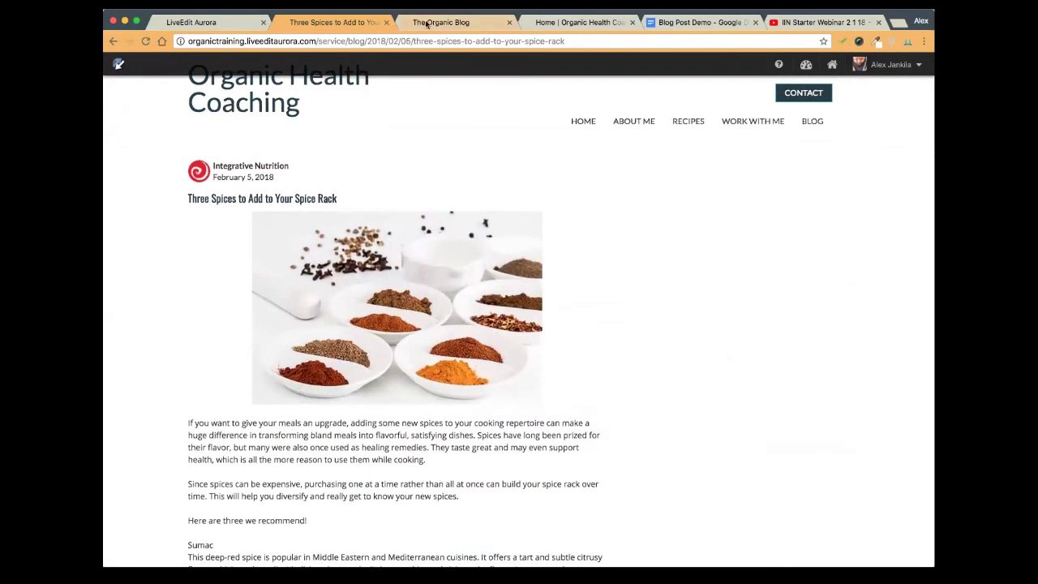
Close the extra The Organic Blog and Home browser tabs, and return the open Three Spices article to the public blog listing
left_click(486, 26)
left_click(509, 21)
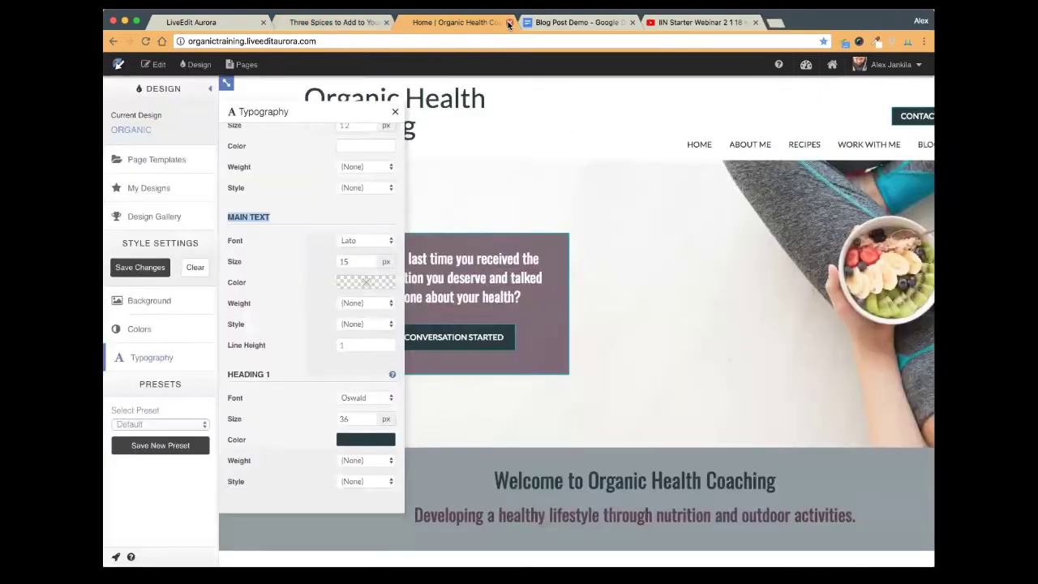
left_click(537, 22)
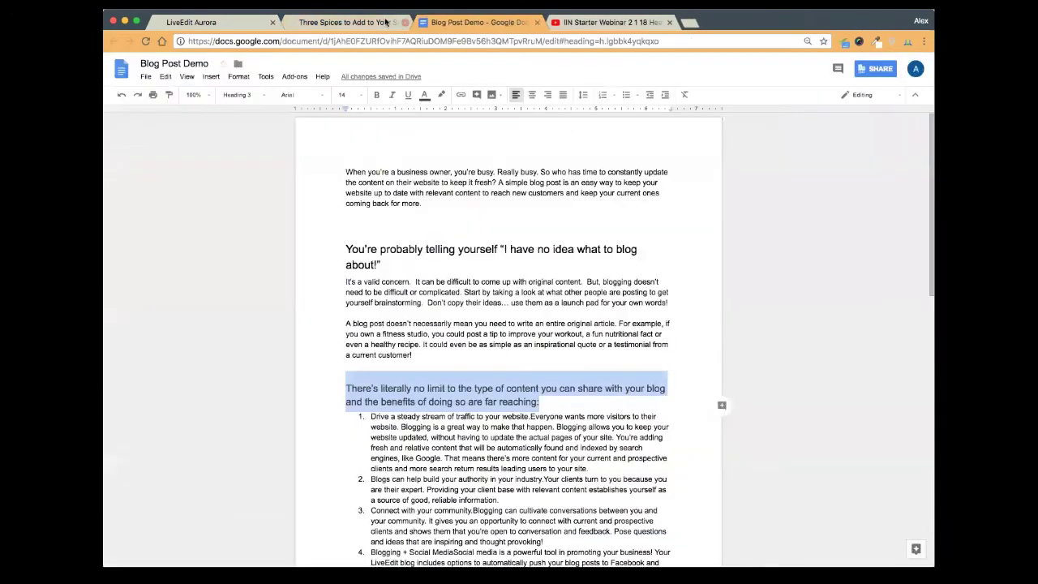
left_click(372, 24)
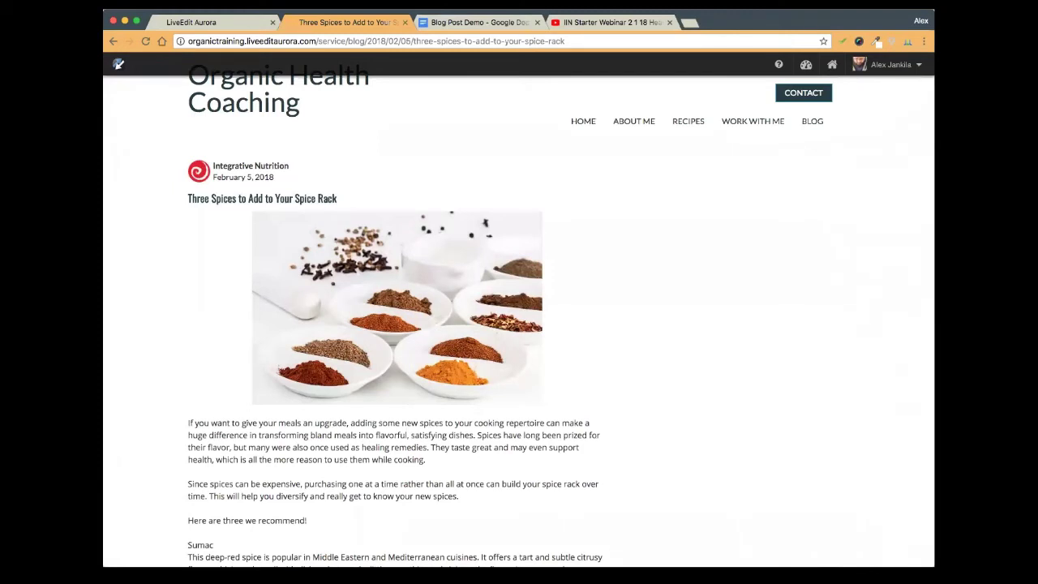
left_click(806, 125)
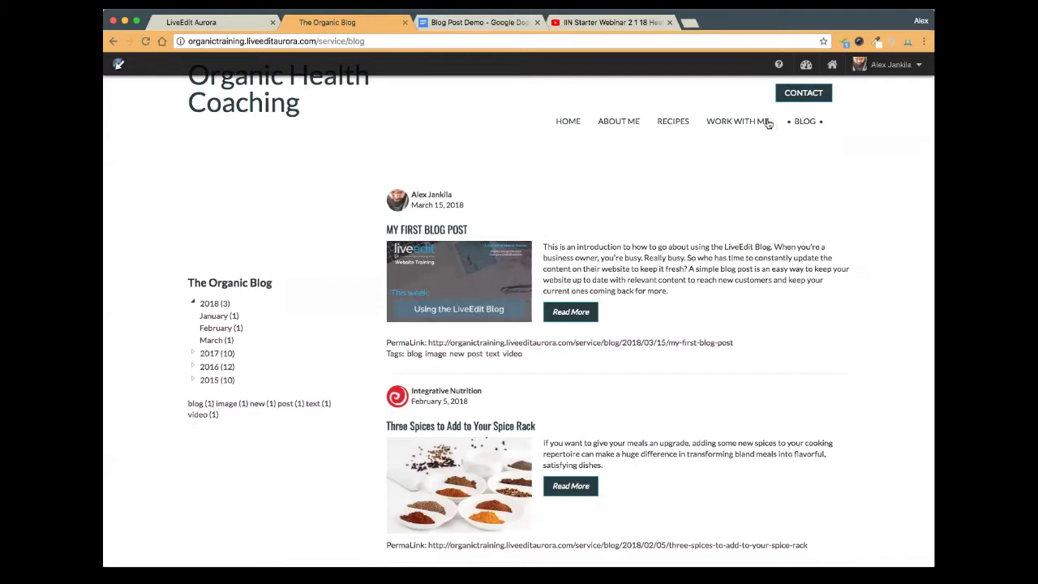
Switch to the blog manager's draft posts, preview the New Post draft, and close the preview
left_click(202, 26)
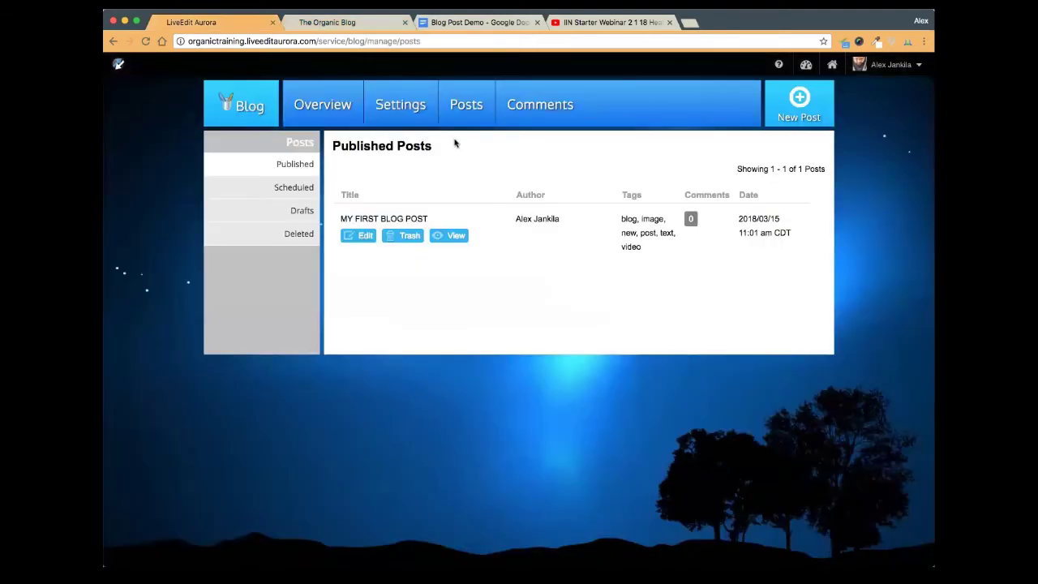
left_click(298, 212)
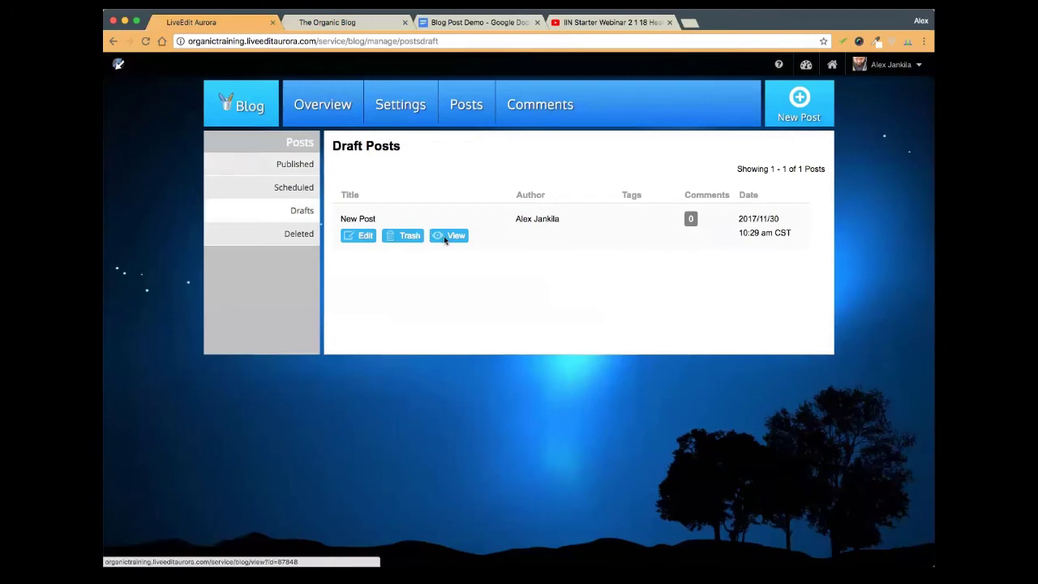
left_click(446, 235)
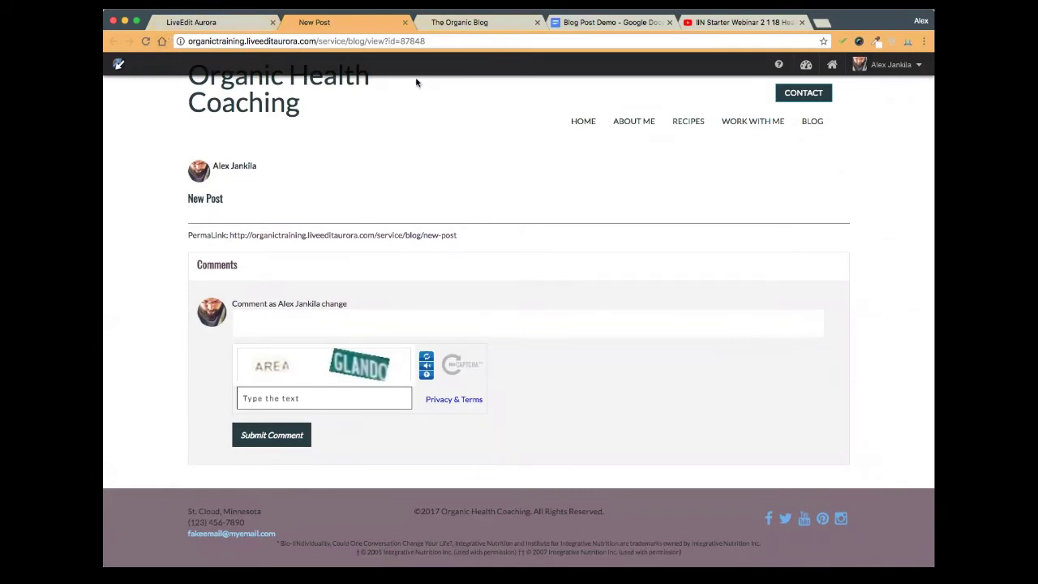
left_click(238, 22)
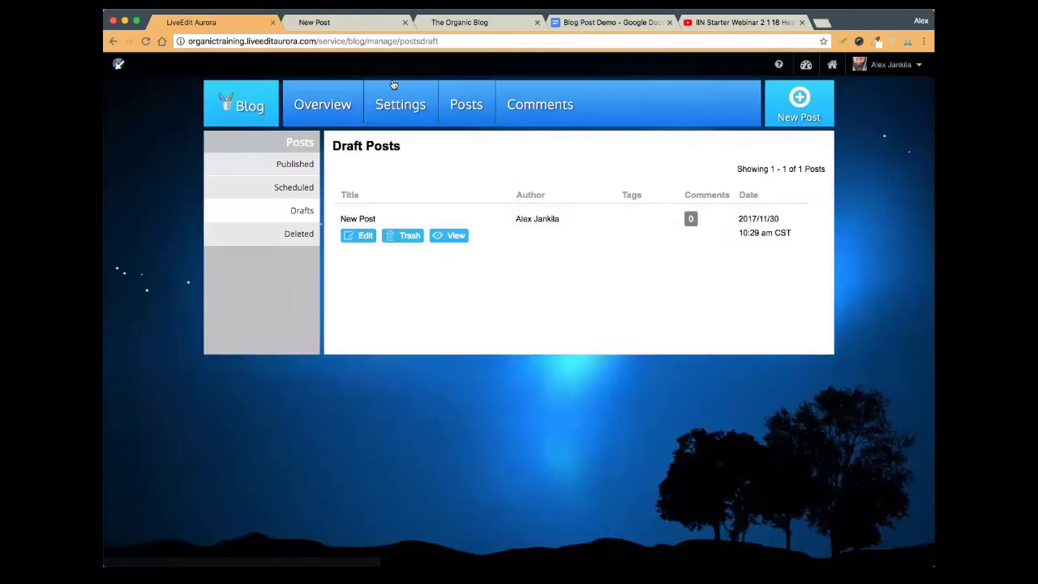
left_click(369, 25)
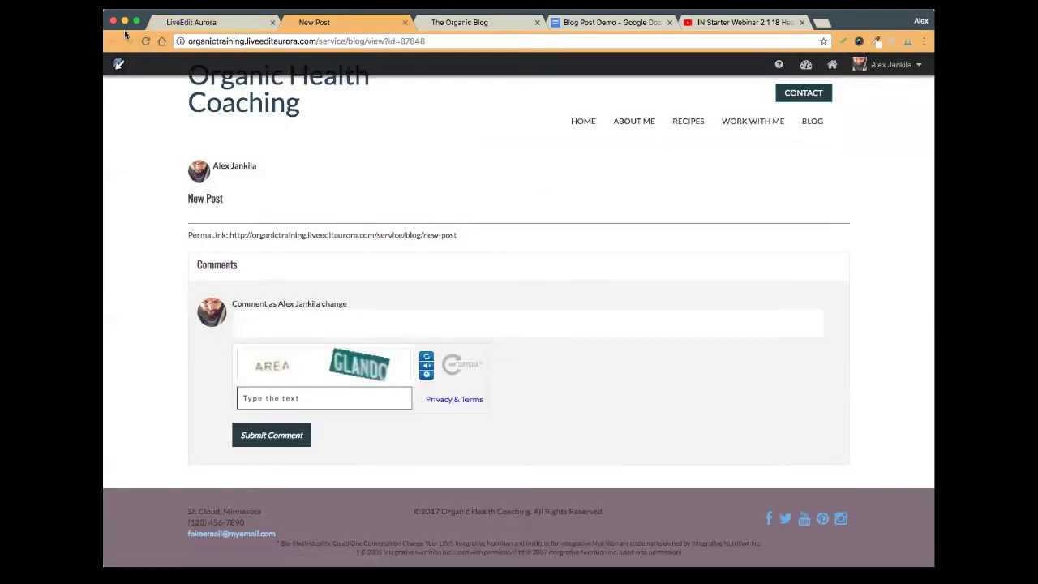
left_click(405, 23)
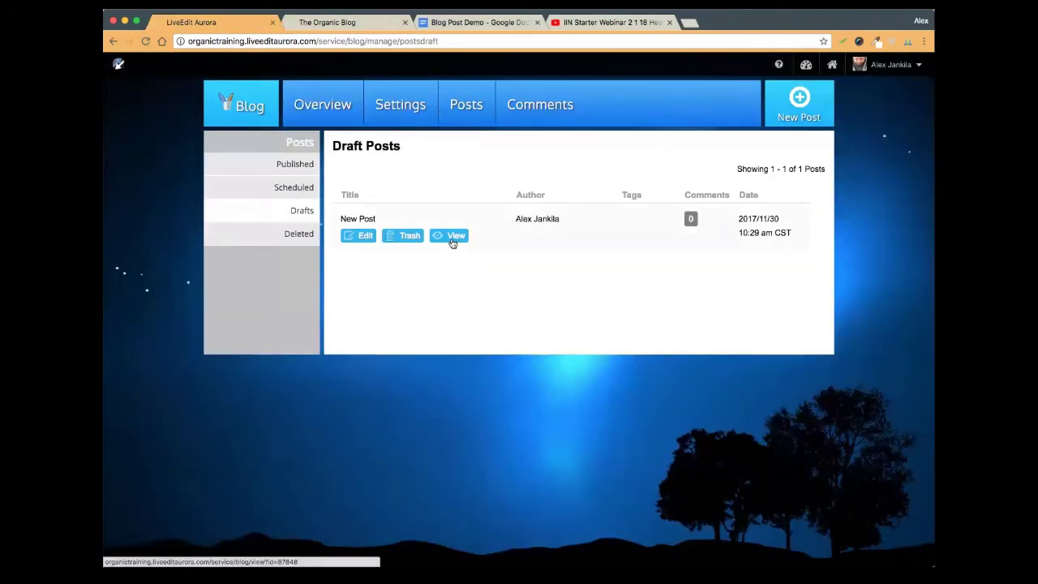
Return to the published posts and open MY FIRST BLOG POST for editing
left_click(294, 165)
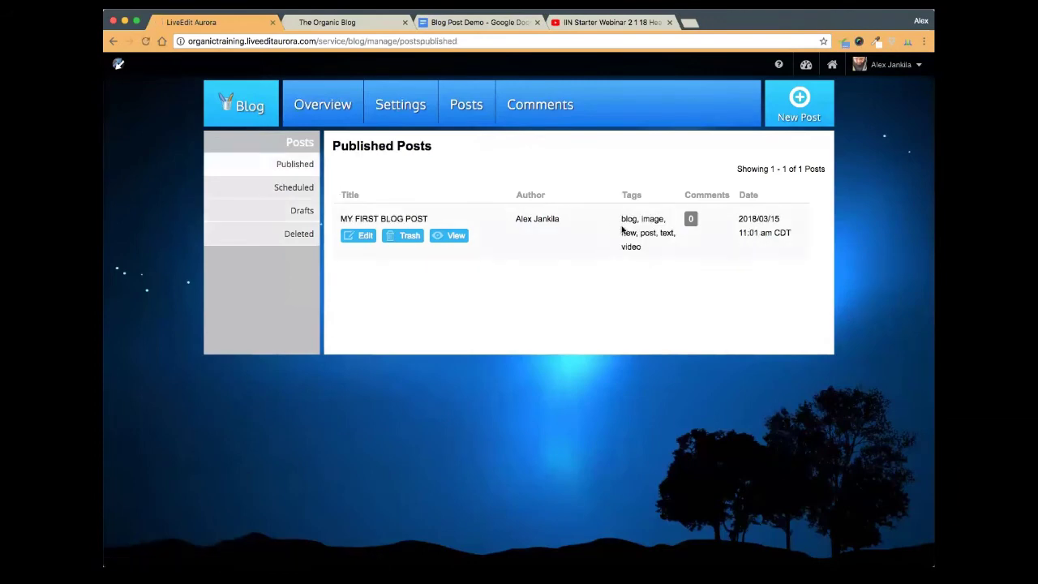
left_click(474, 108)
left_click(361, 239)
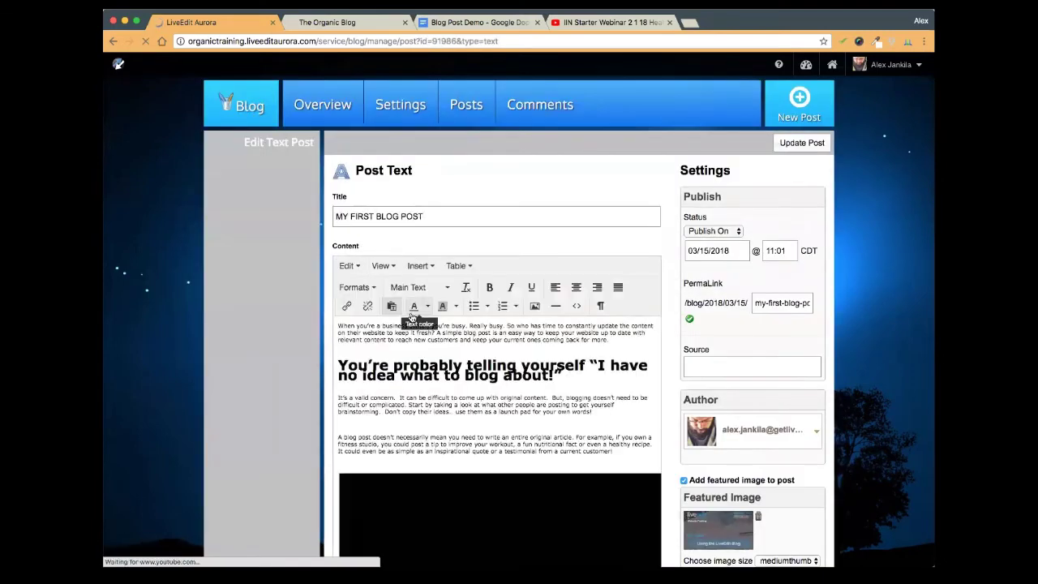
Examine the Paste as text option and the post's content, highlighting the paragraph that begins "It's a valid concern."
left_click(392, 313)
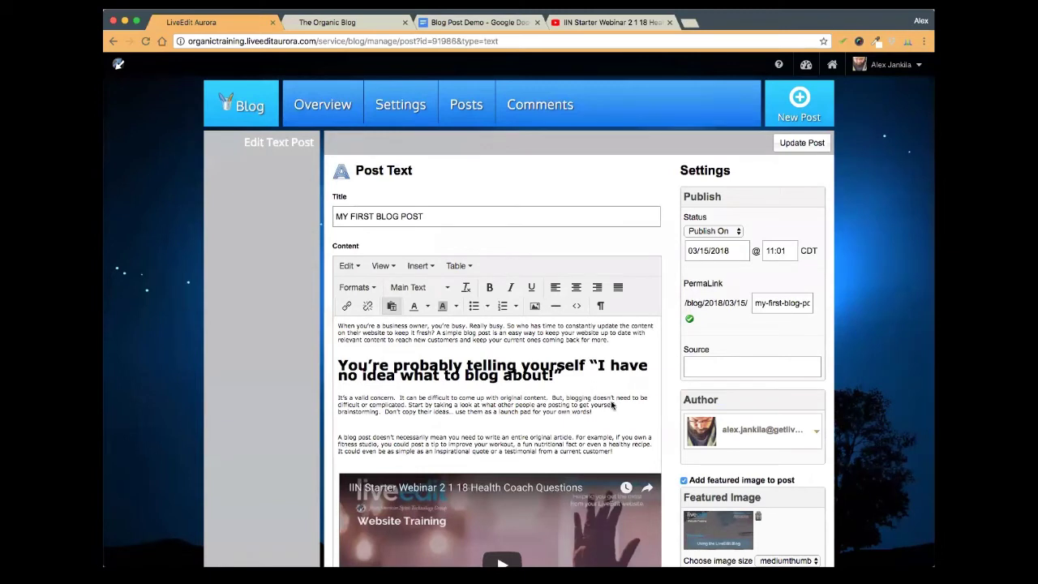
scroll(634, 387, "down", 3)
scroll(634, 387, "up", 3)
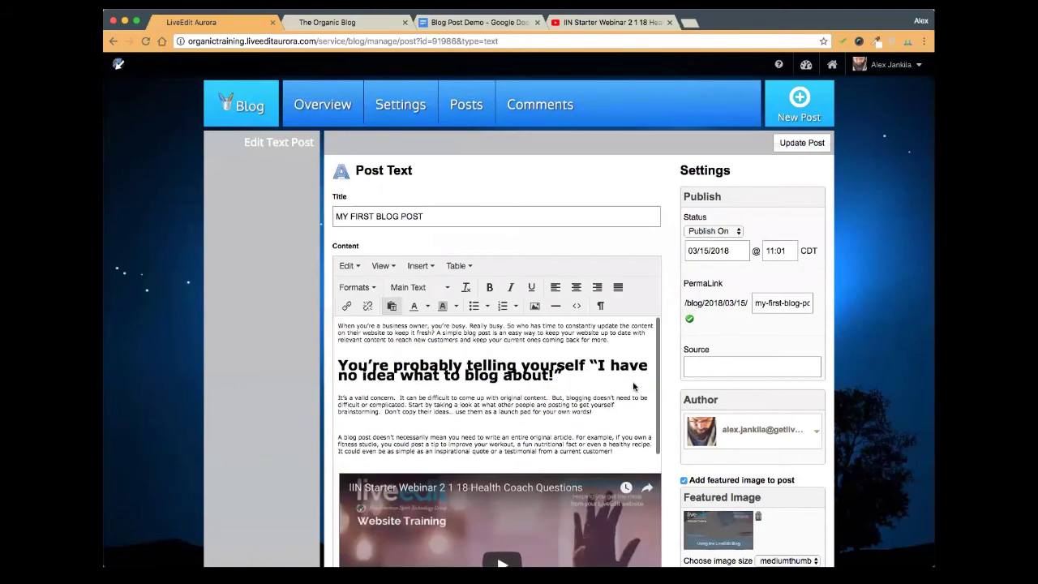
left_click_drag(618, 418, 337, 398)
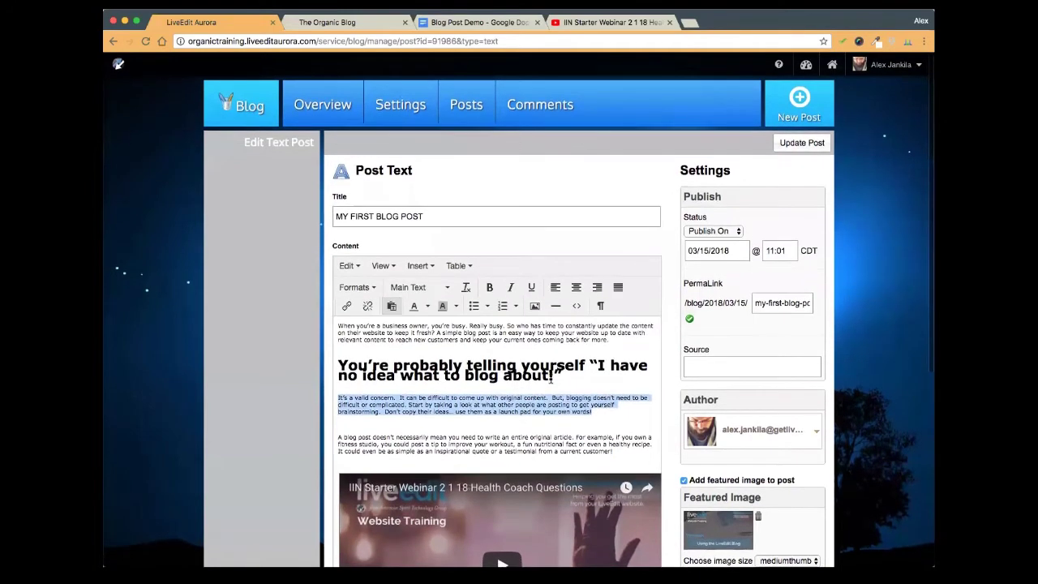
scroll(617, 380, "down", 8)
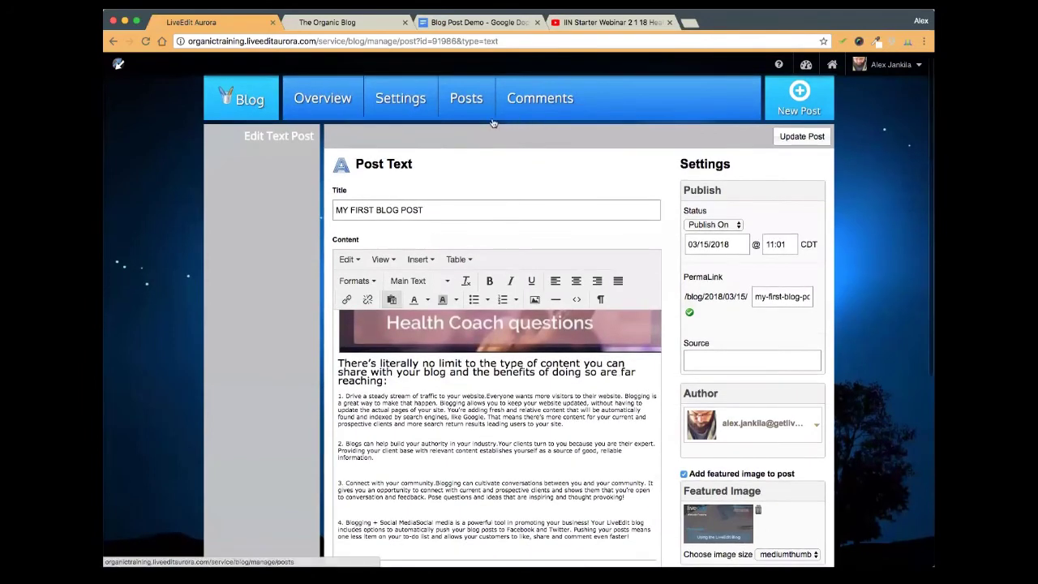
Switch to the Blog Post Demo Google Doc and inspect its introduction, first heading and the blank line between them
left_click(470, 24)
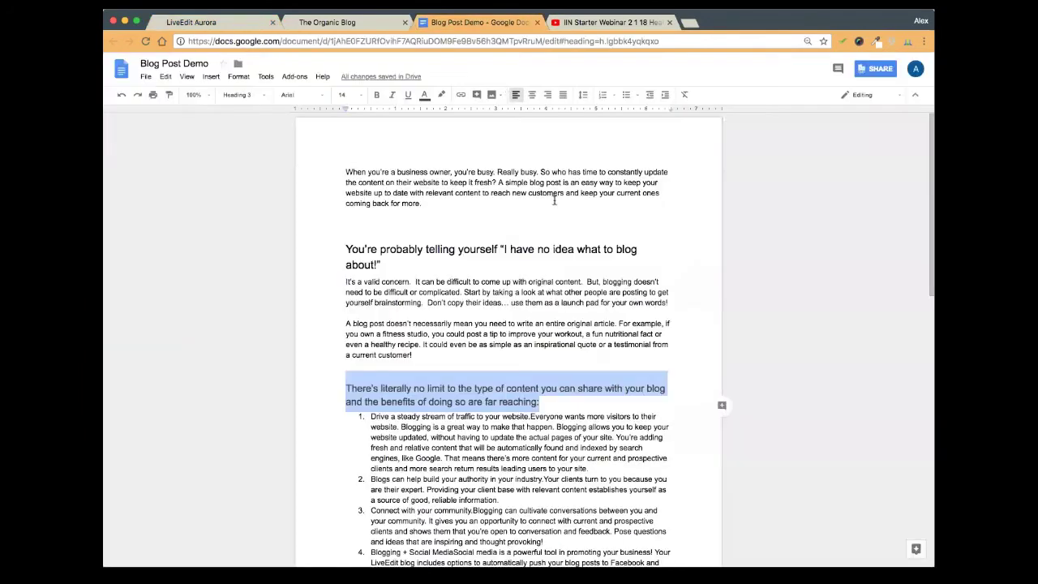
left_click(621, 249)
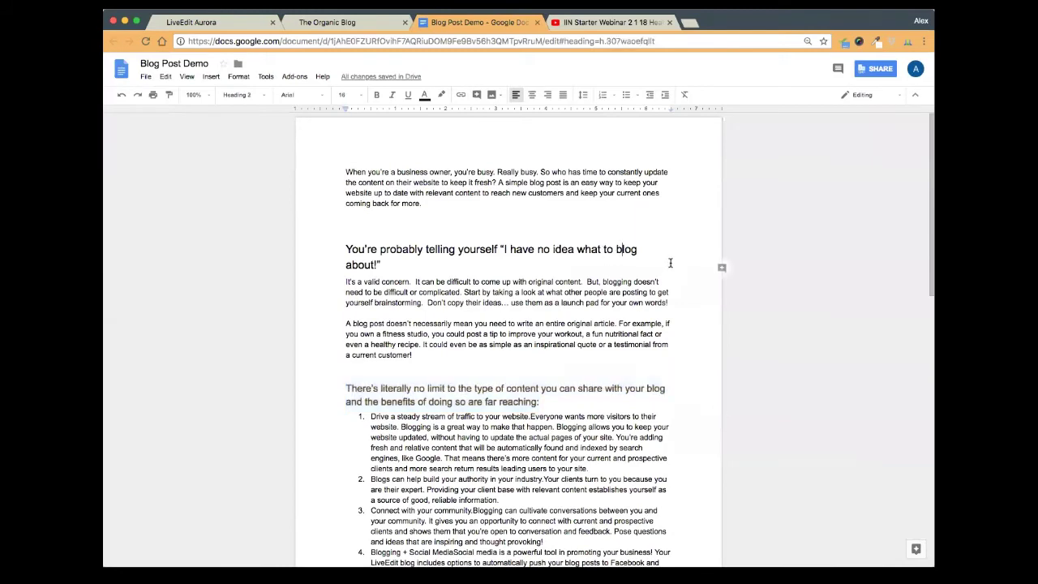
left_click_drag(383, 267, 577, 249)
left_click_drag(345, 182, 459, 193)
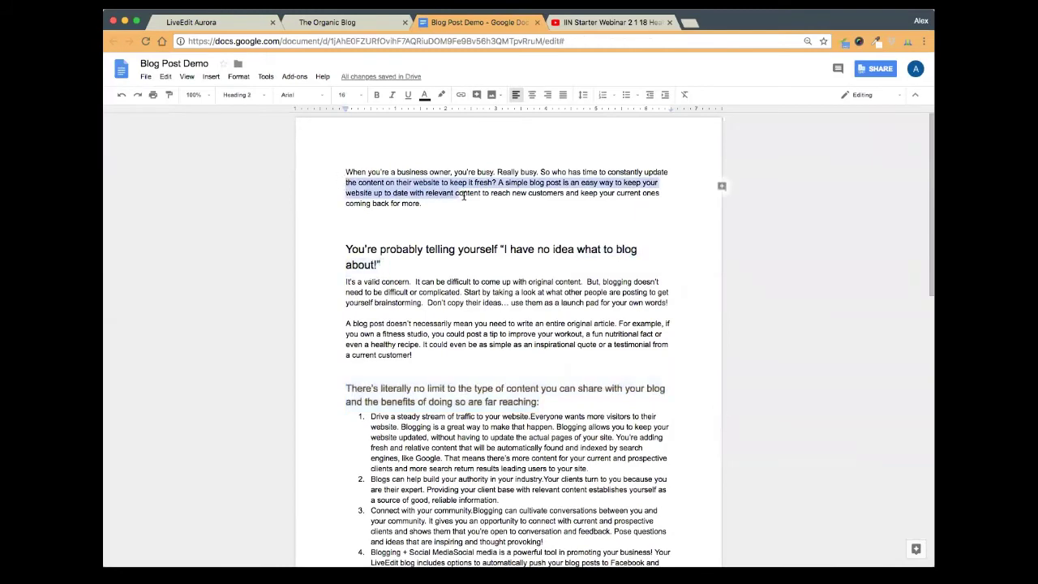
left_click(391, 227)
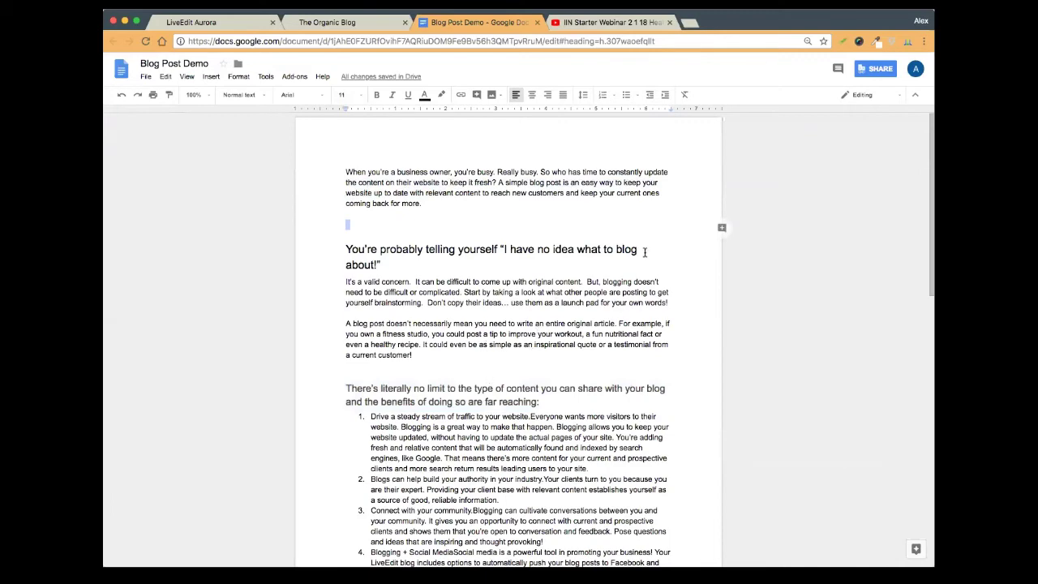
Return to the LiveEdit post editor, check the Paste as text option again, and clear the text selection at the start of the content
left_click(233, 26)
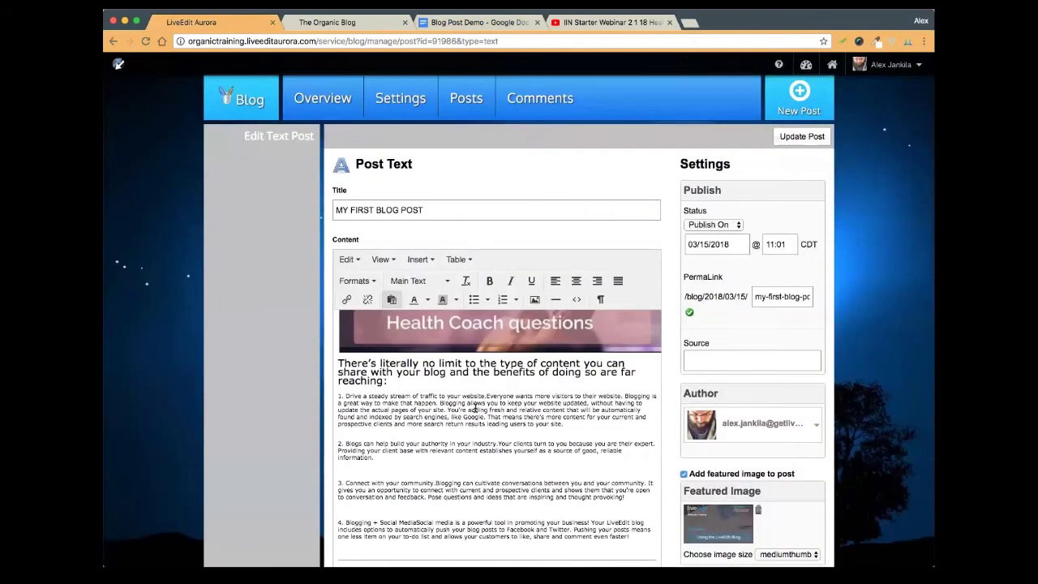
scroll(410, 382, "down", 2)
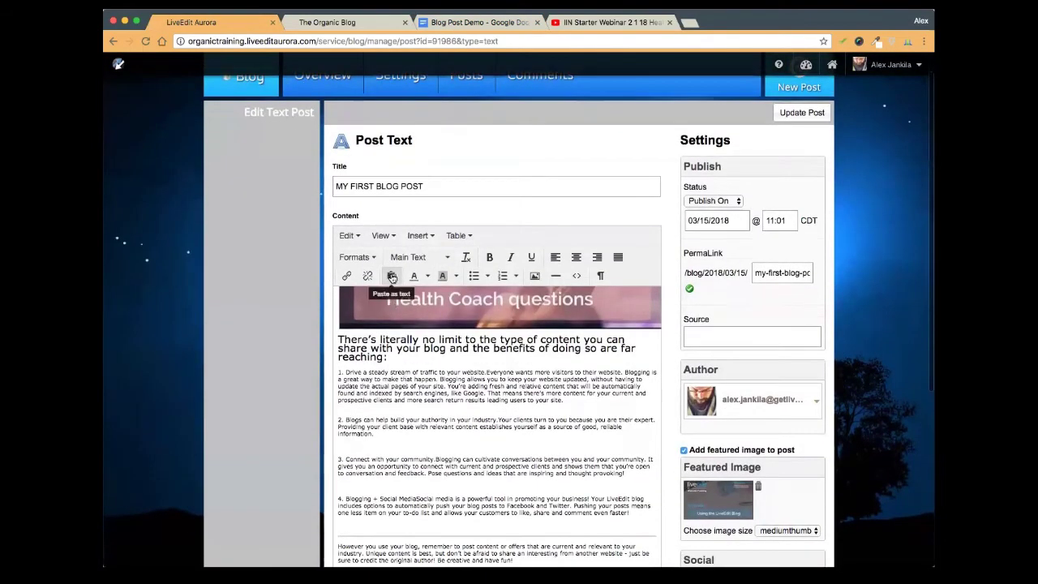
left_click(391, 277)
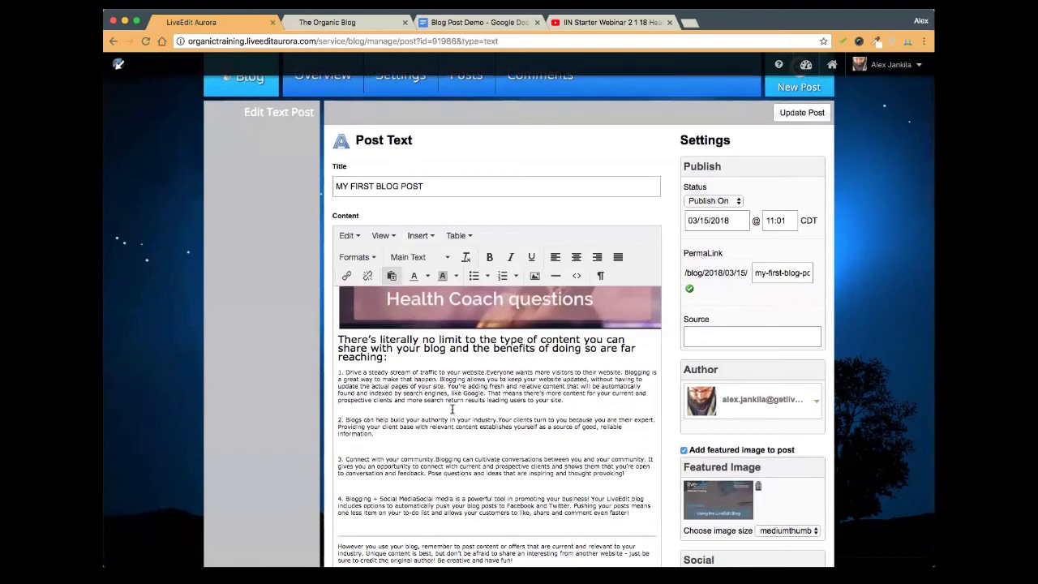
scroll(452, 409, "up", 10)
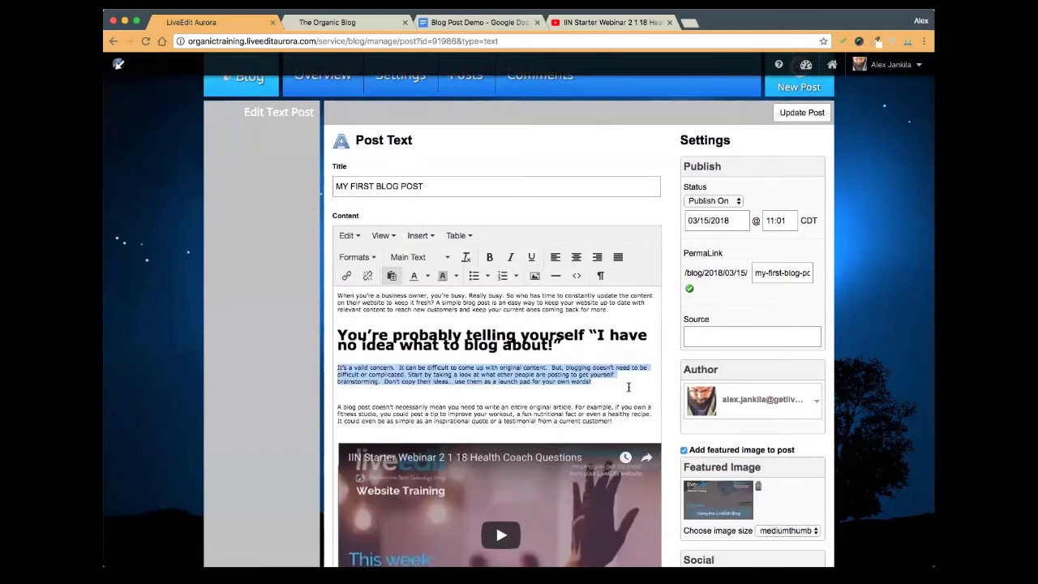
left_click(627, 388)
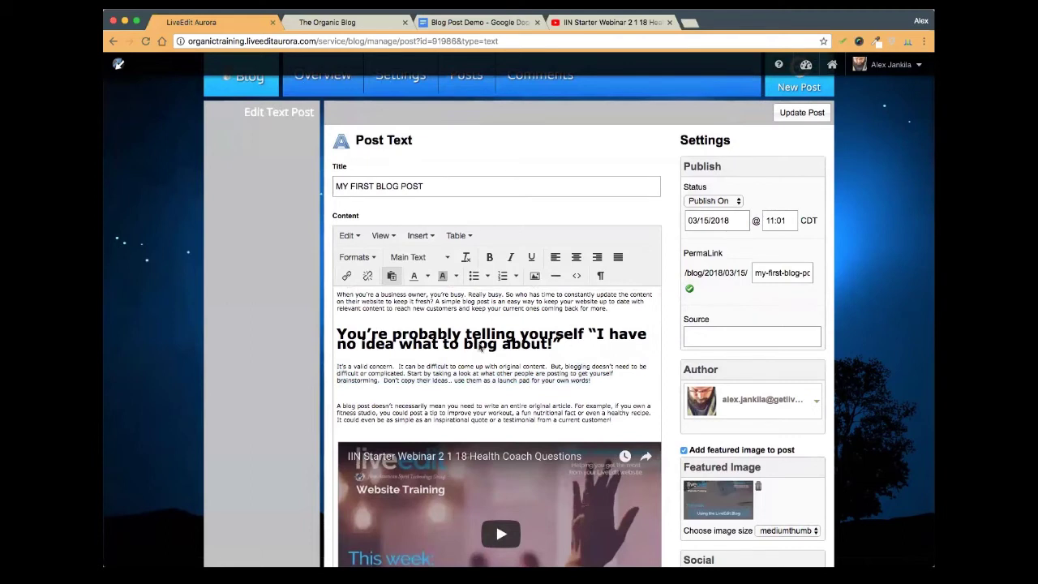
Review the post's settings and tags in the editor, and filter the public blog by the video tag
scroll(491, 308, "up", 1)
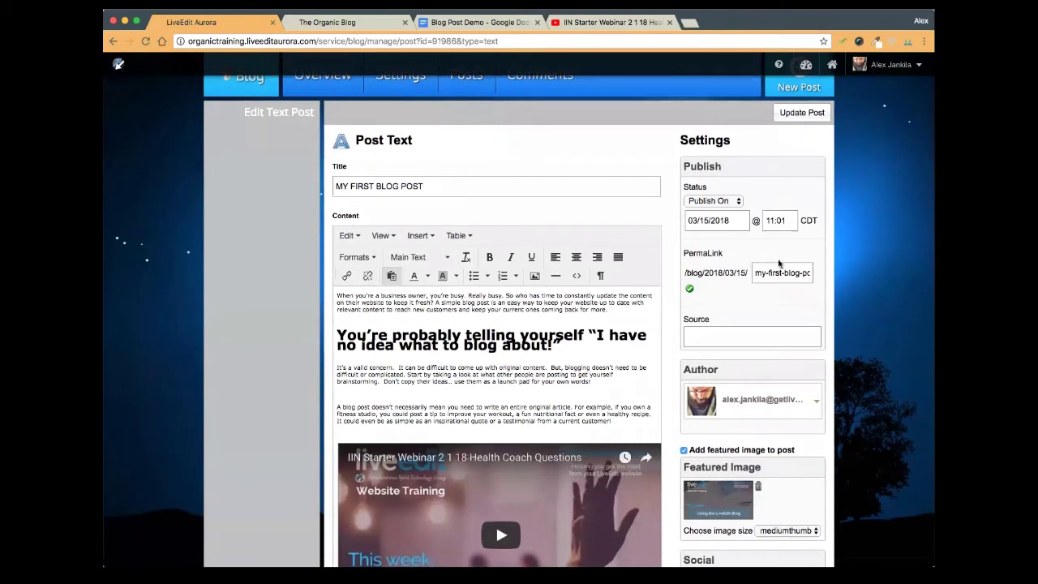
scroll(790, 390, "down", 5)
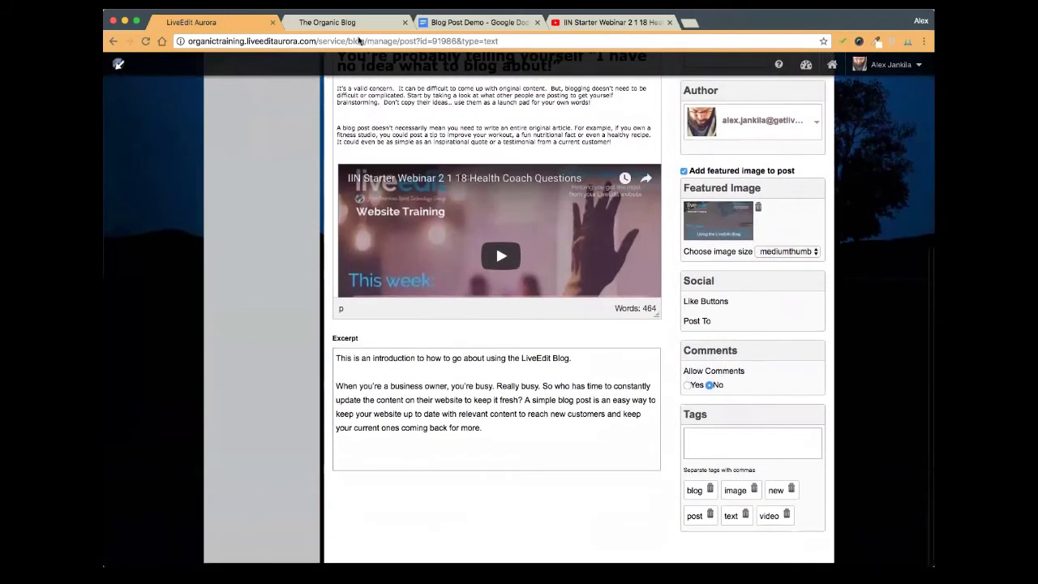
left_click(361, 24)
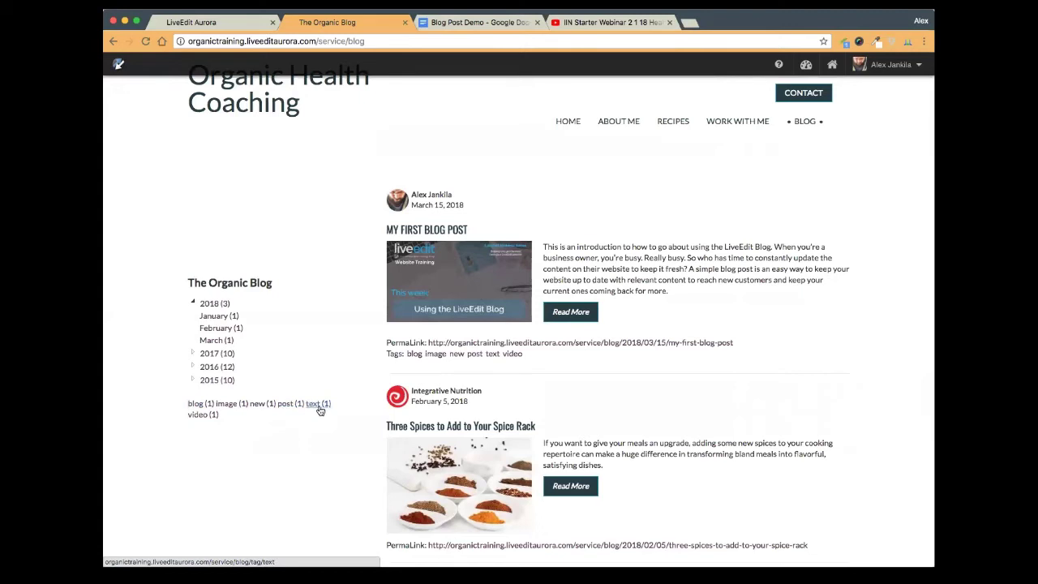
left_click(200, 415)
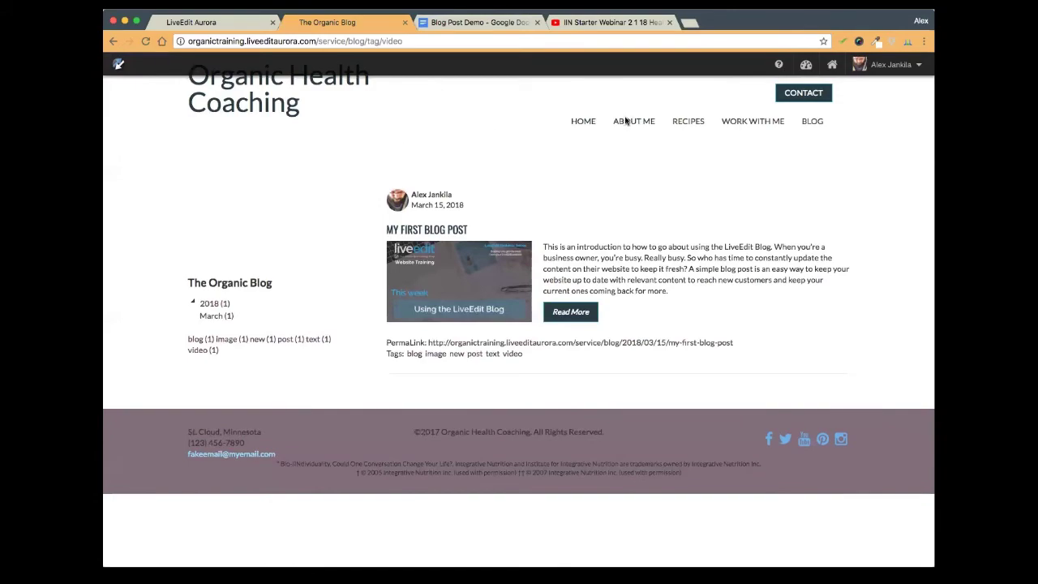
Return to the post editor and select the embedded IIN Starter Webinar video in the content
left_click(223, 22)
scroll(437, 356, "up", 5)
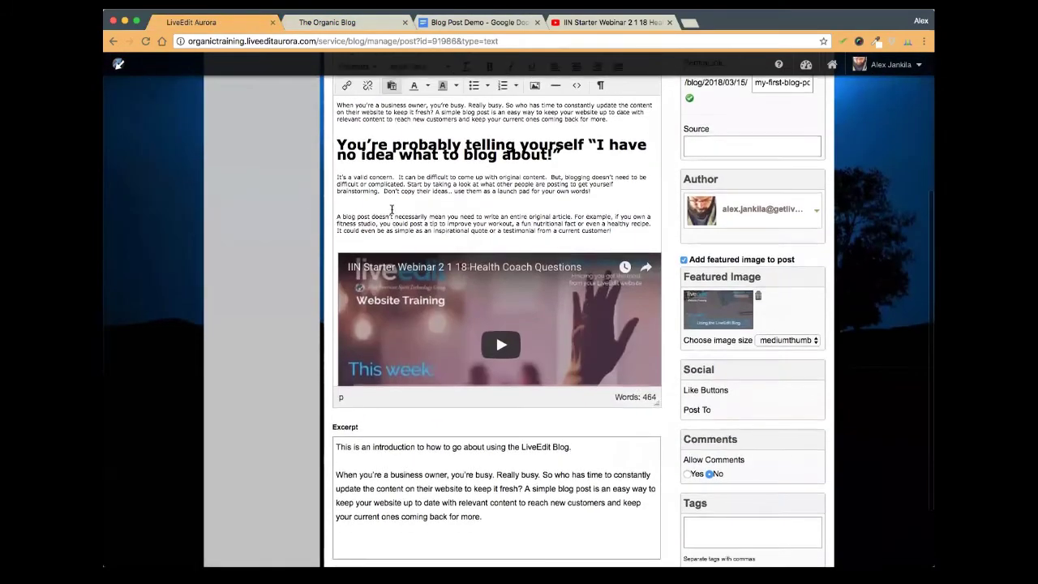
scroll(437, 356, "down", 3)
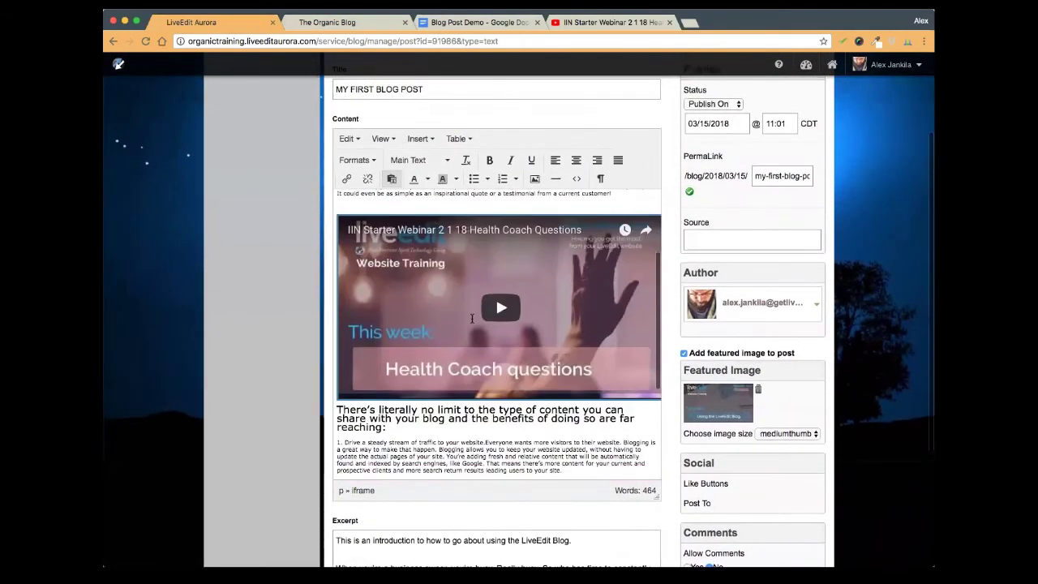
left_click(496, 291)
scroll(429, 336, "up", 5)
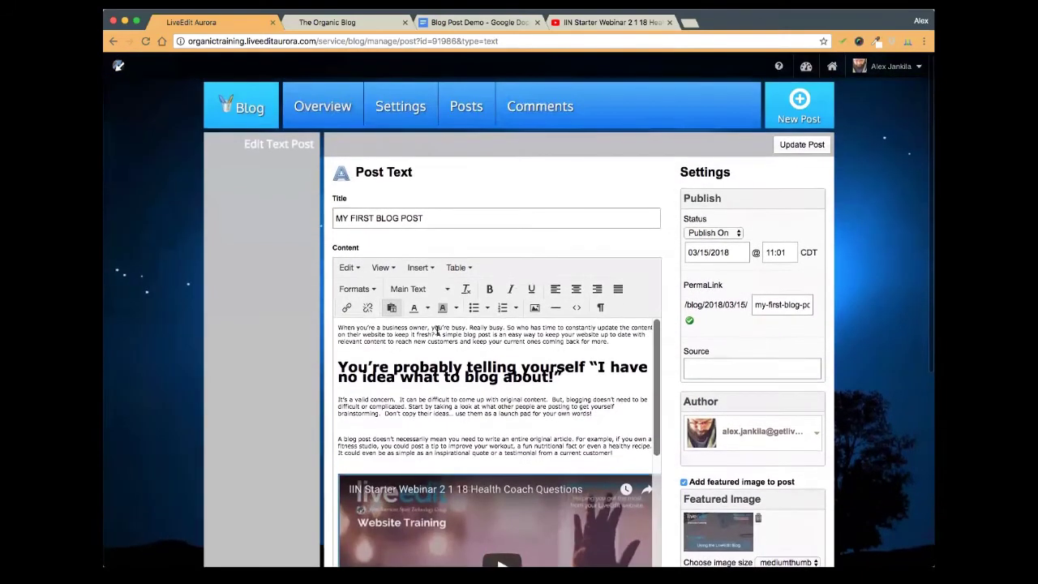
Place the cursor on the blank line after the introductory paragraph and look over the editor's options for inserting content, tables and images
left_click(617, 341)
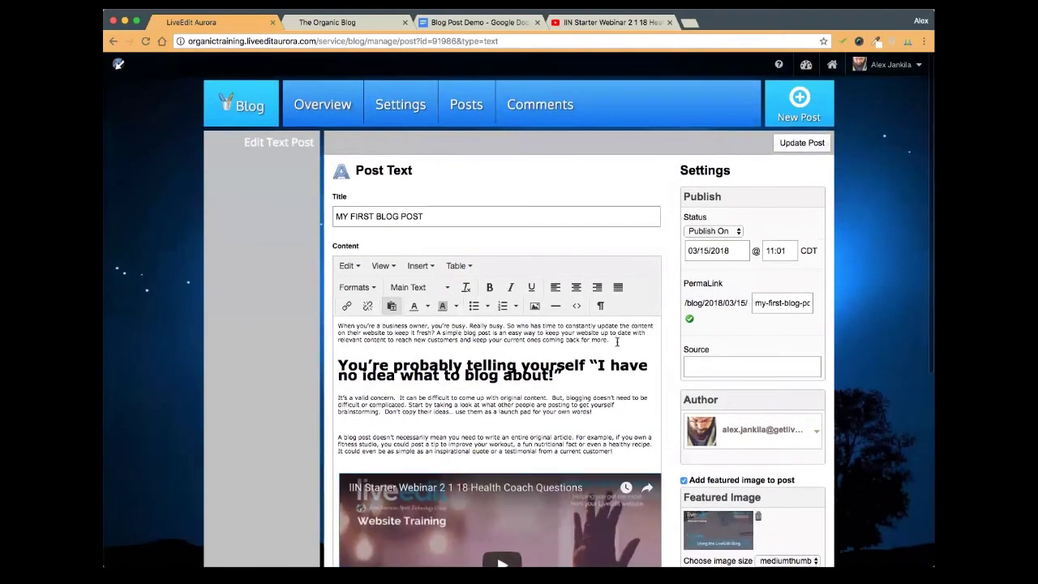
left_click(395, 352)
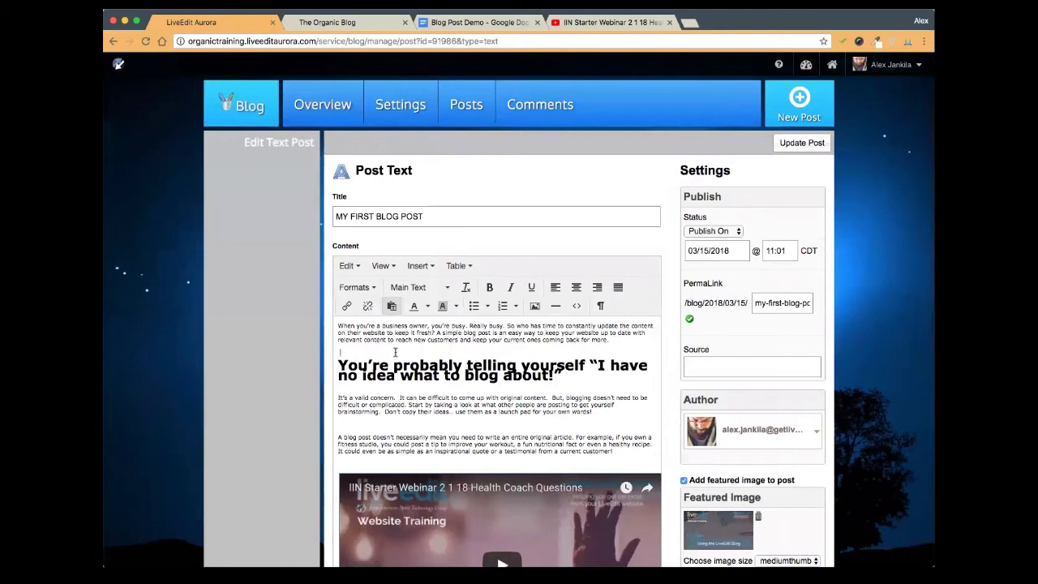
left_click(429, 265)
left_click(457, 265)
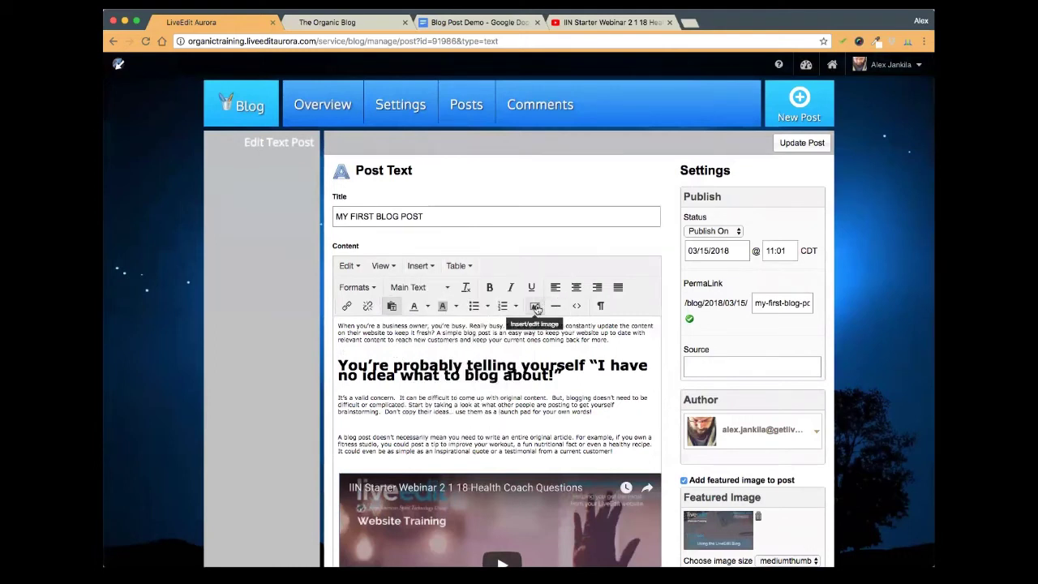
Review the file manager and upload options for inserting an image into the post, and cancel the insertion
left_click(534, 305)
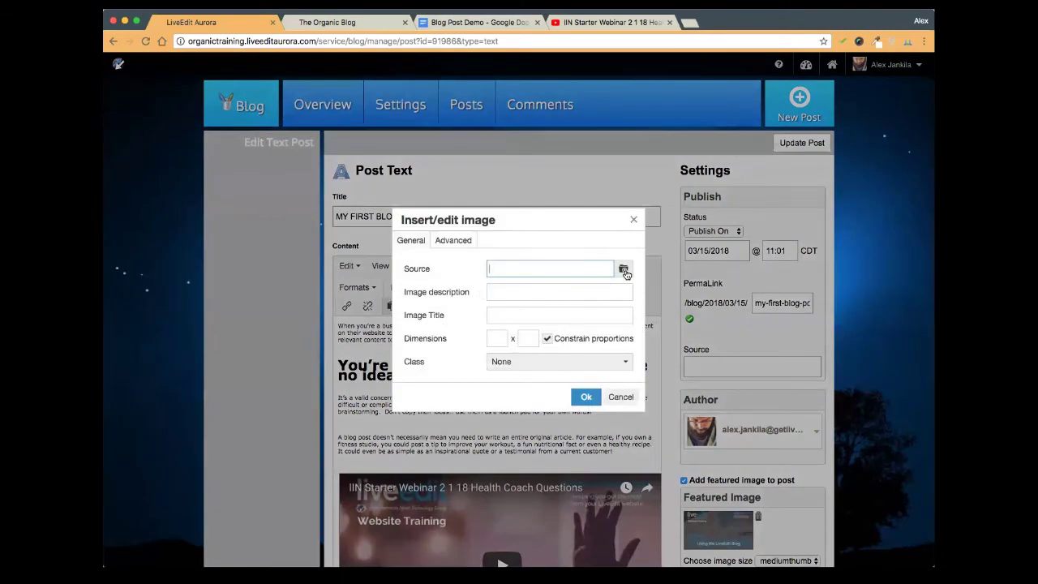
left_click(623, 269)
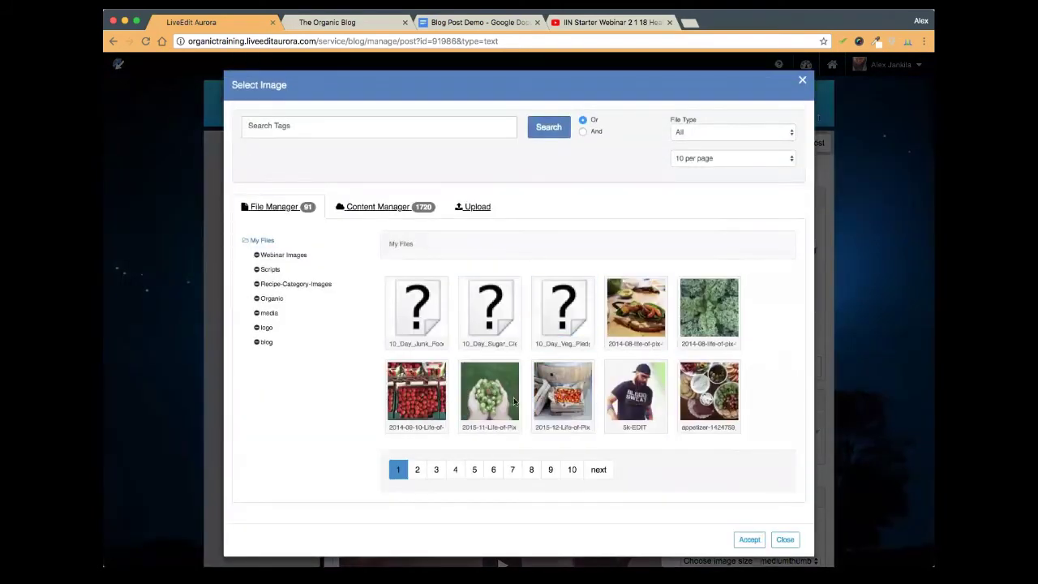
left_click(478, 206)
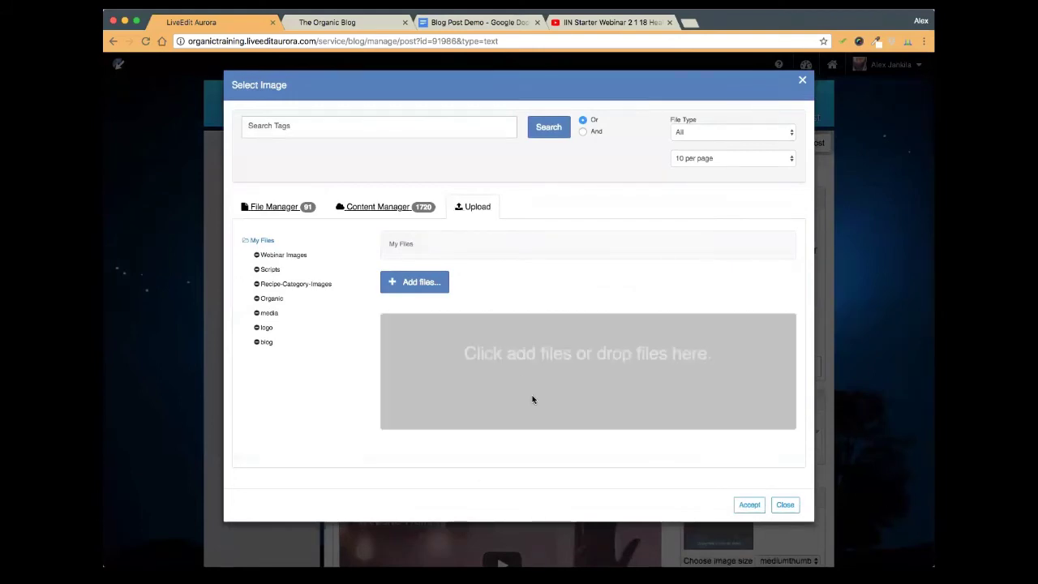
left_click(785, 505)
left_click(620, 398)
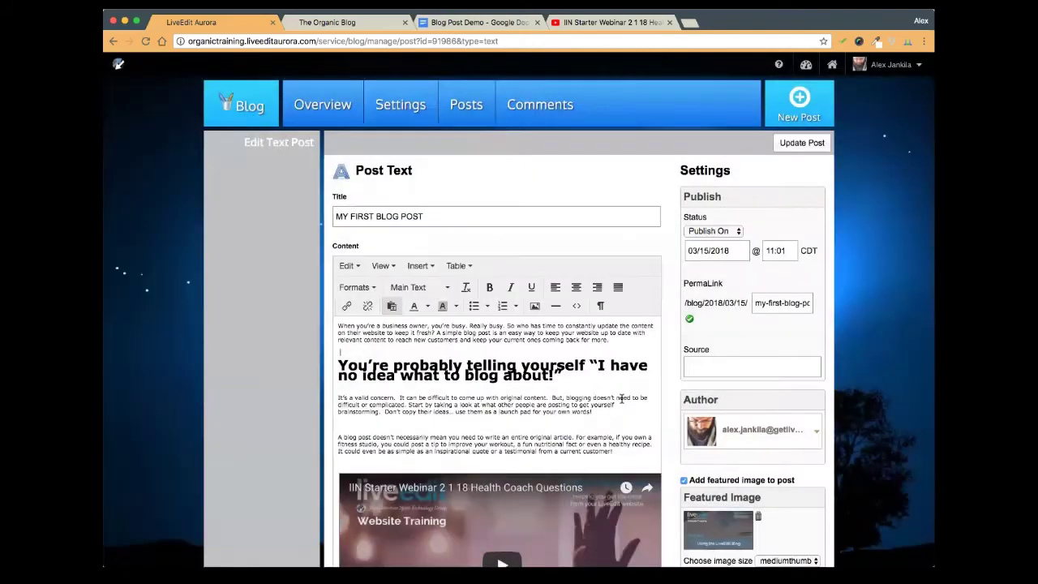
Open the blog's list of draft posts, preview the New Post draft, and close the preview
scroll(697, 365, "down", 5)
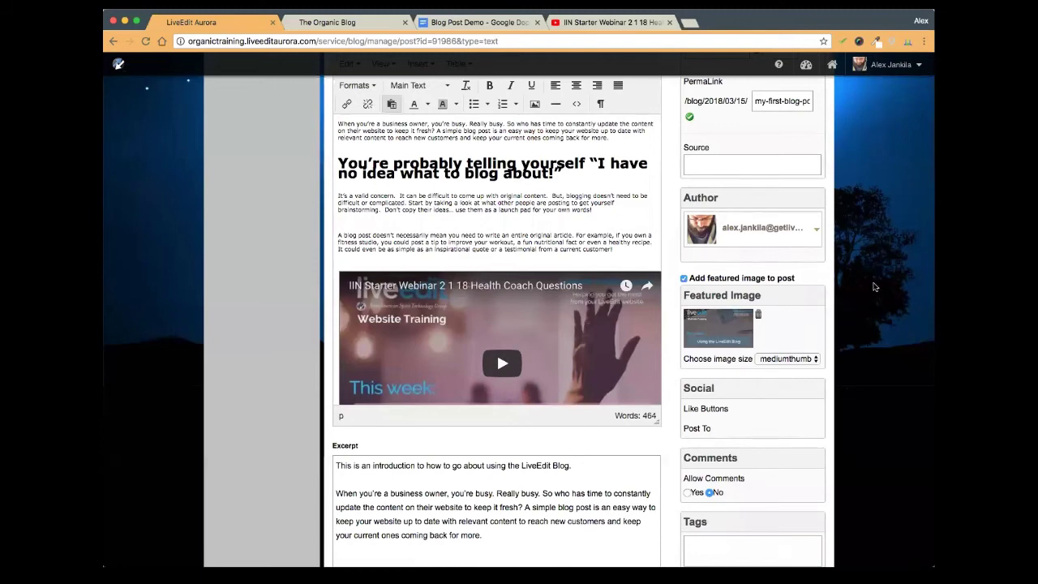
scroll(883, 307, "up", 3)
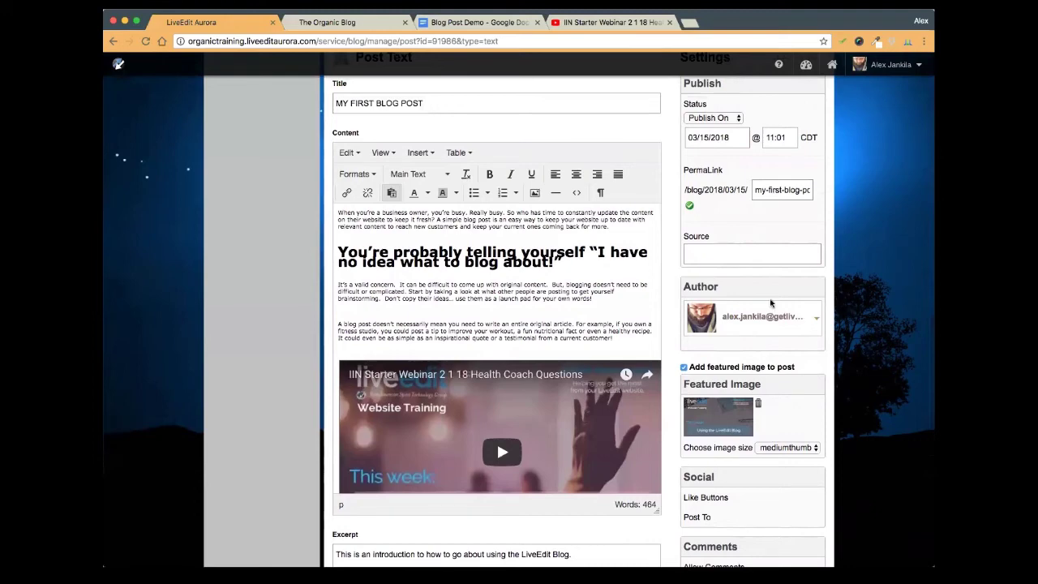
scroll(772, 305, "up", 3)
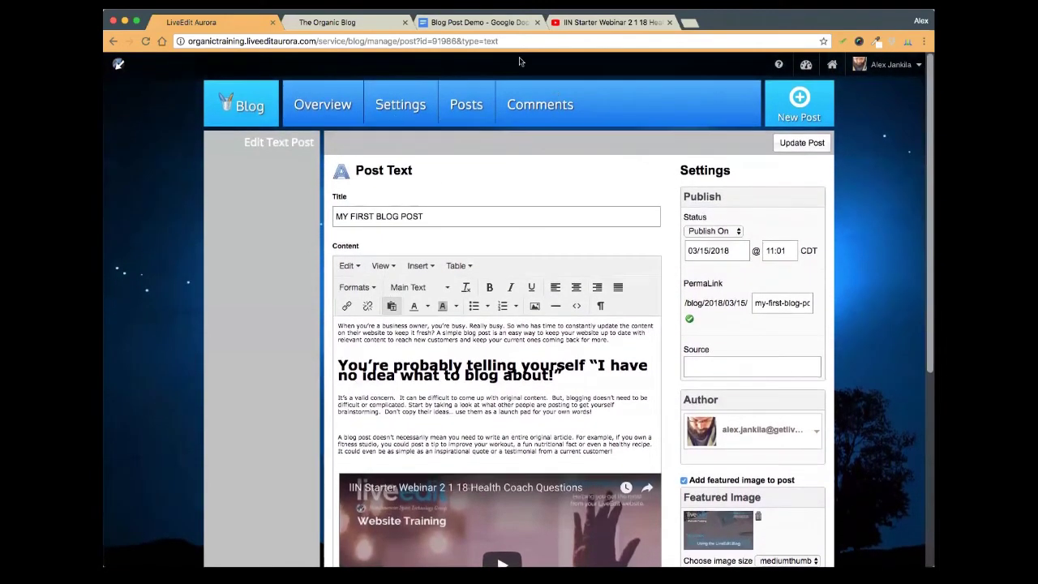
left_click(467, 106)
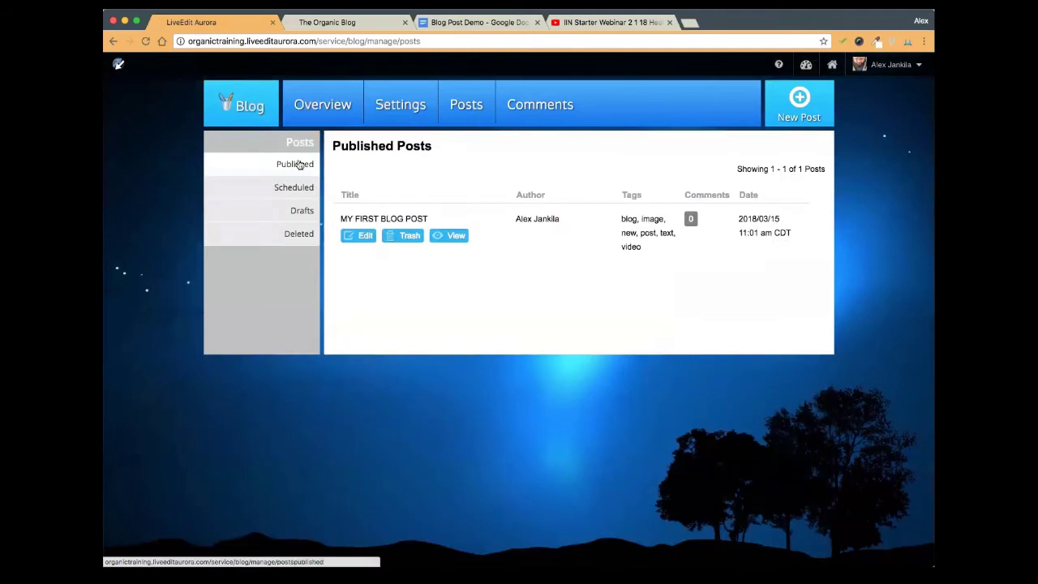
left_click(302, 210)
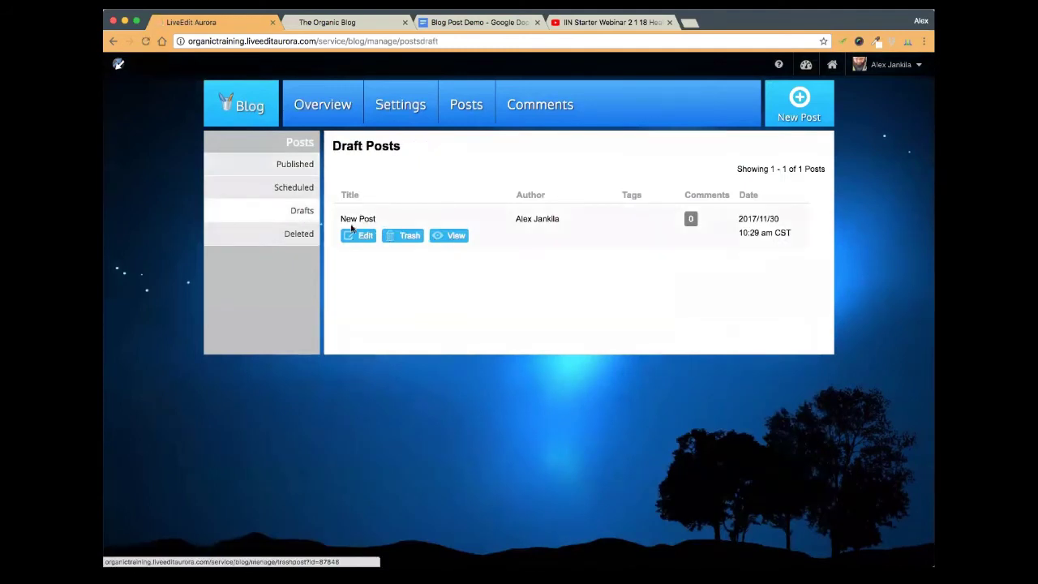
left_click(453, 238)
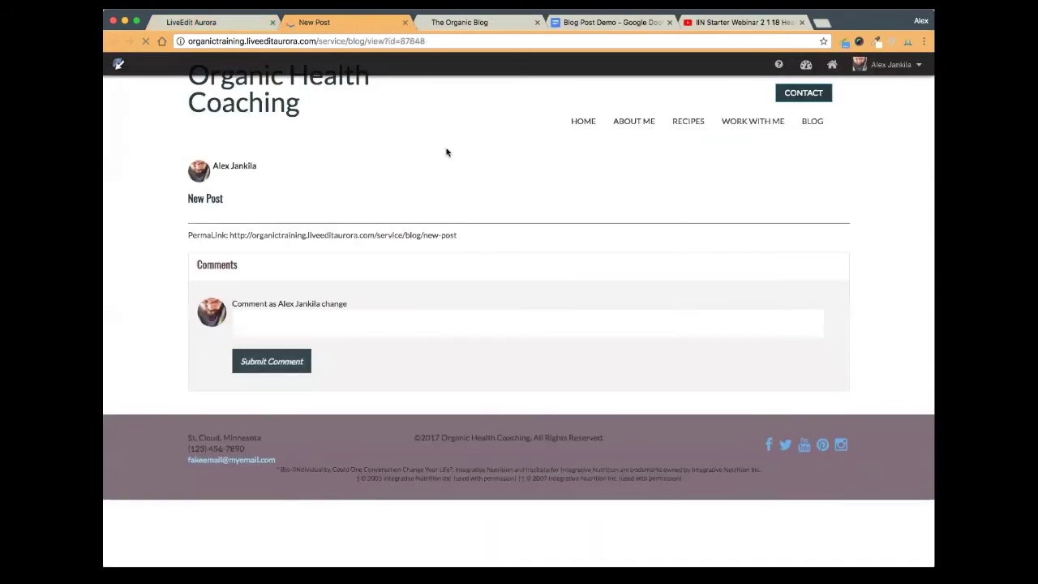
left_click(404, 23)
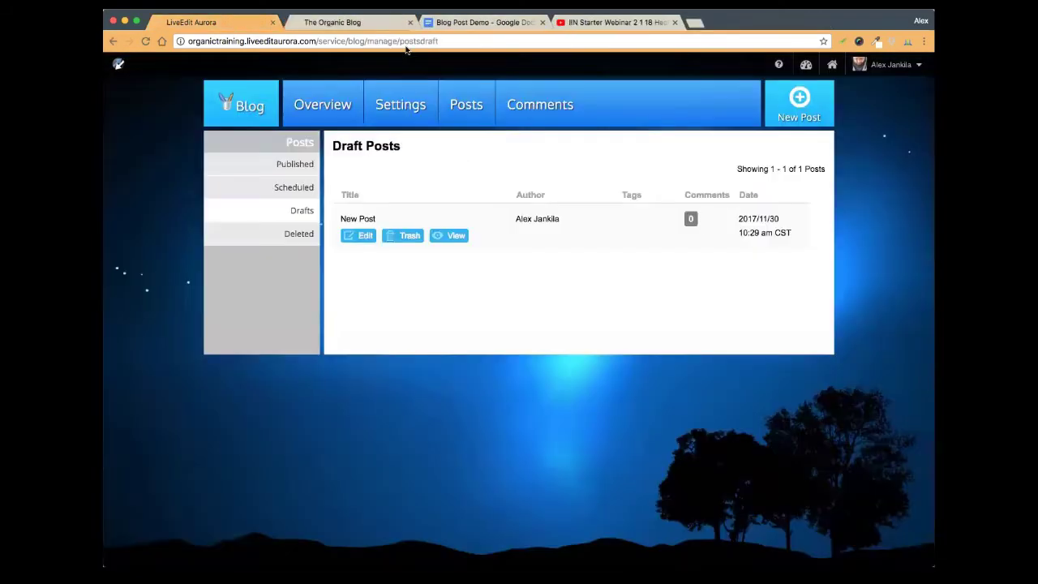
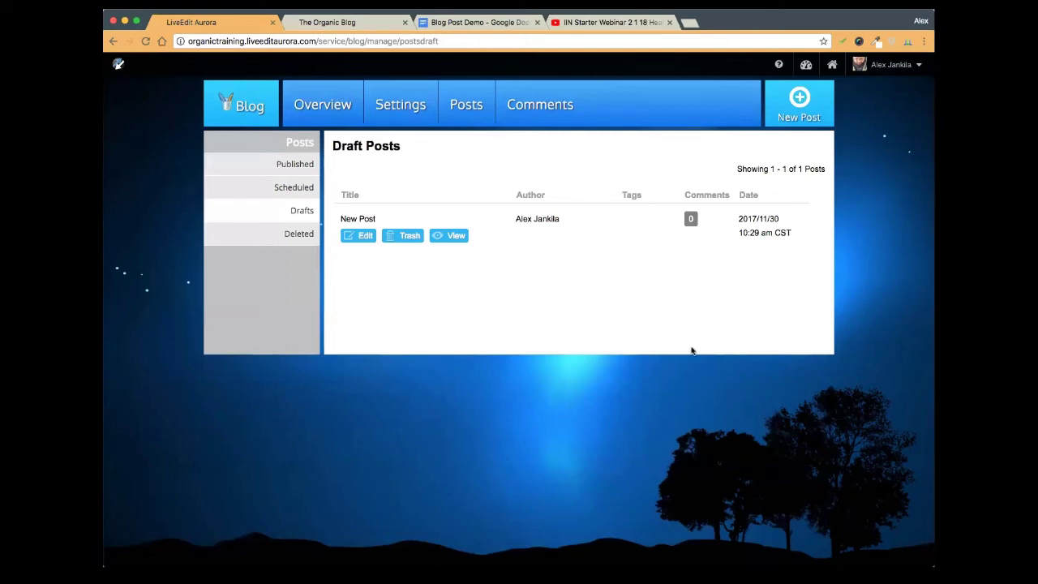
Open the blog's media settings and review the image and video width fields for desktop and mobile
left_click(406, 107)
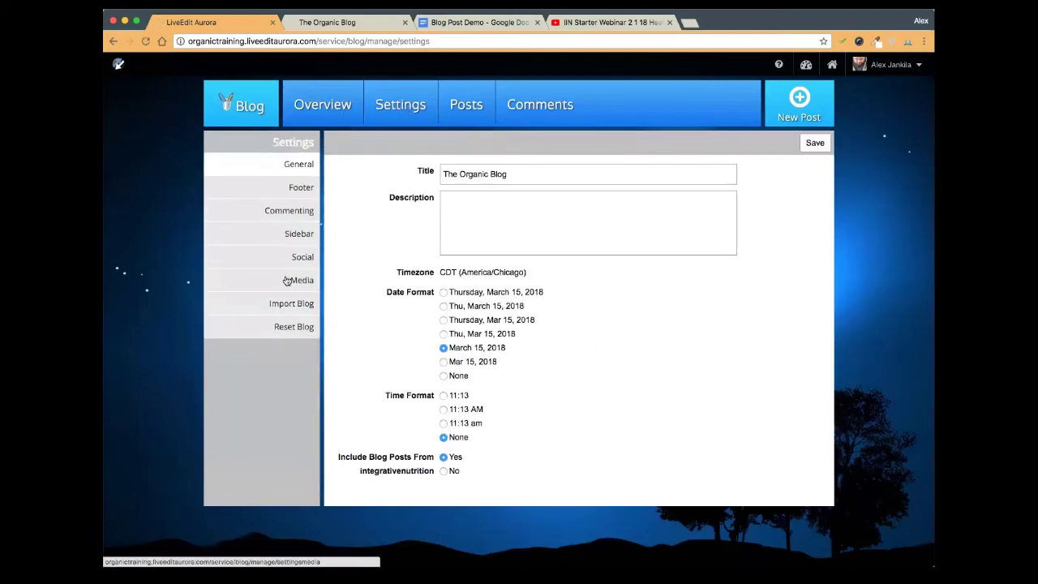
left_click(295, 280)
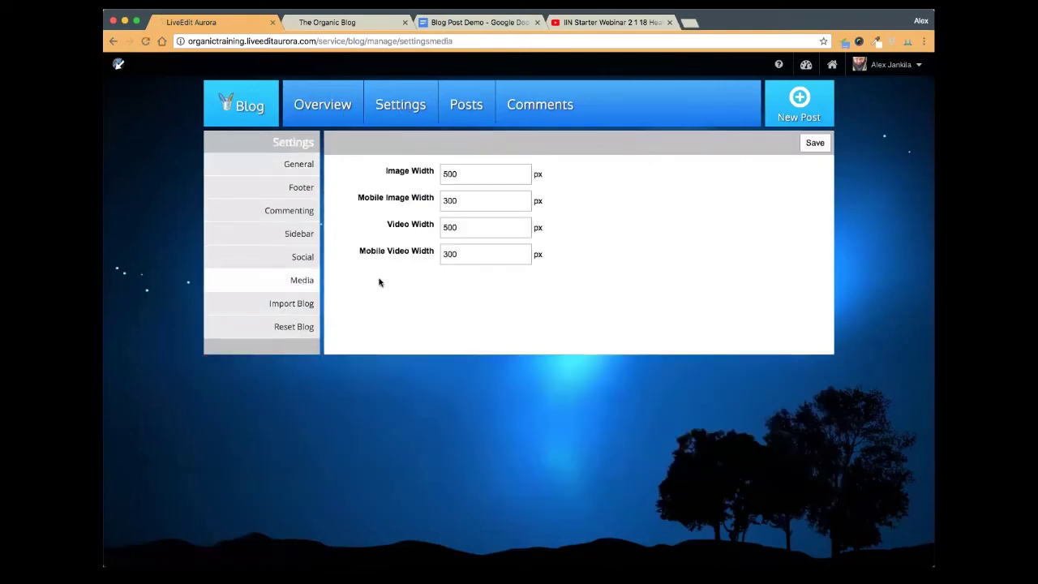
left_click(470, 172)
left_click_drag(433, 159, 462, 284)
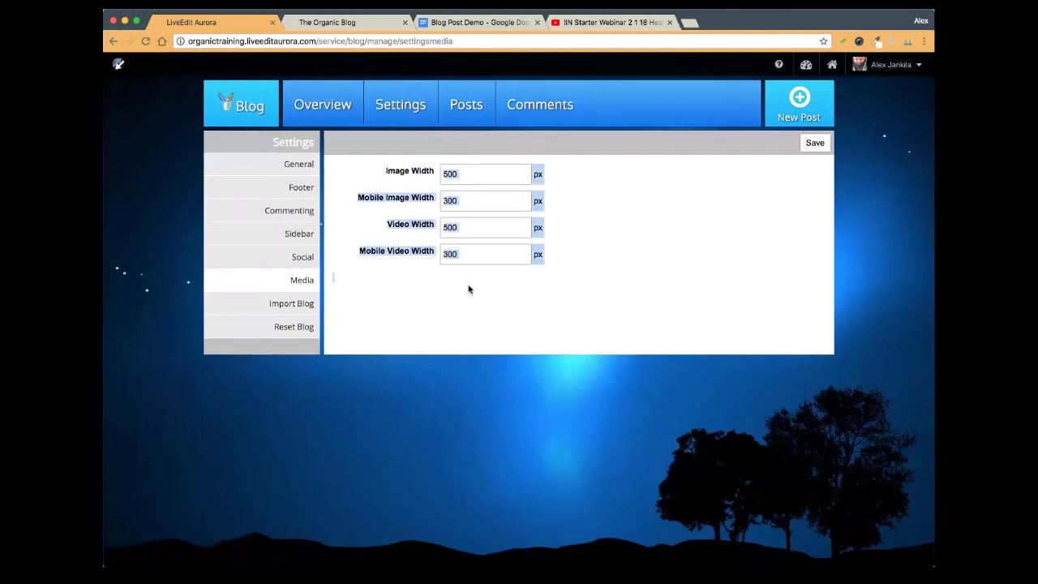
left_click(467, 289)
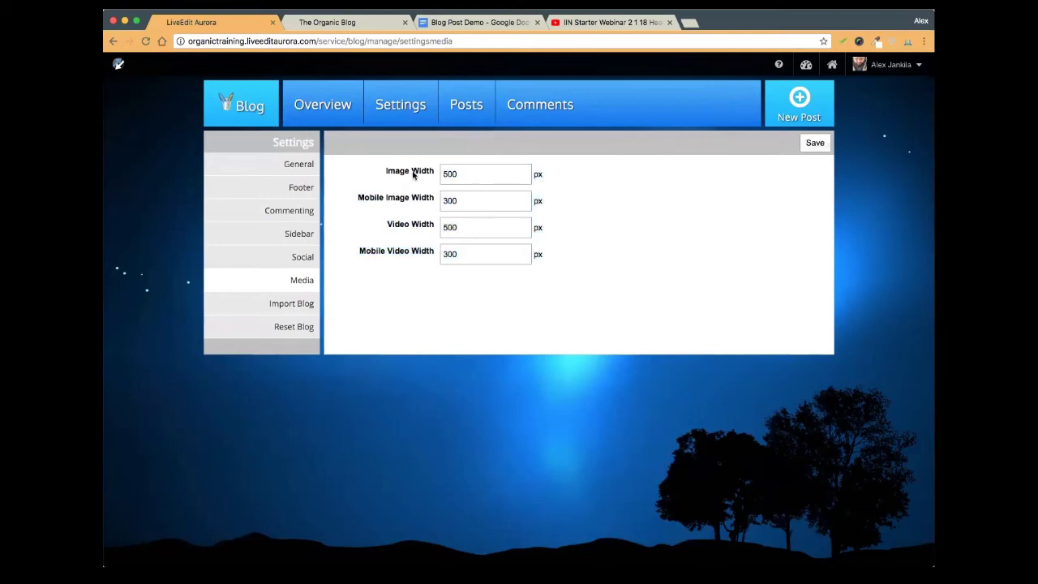
double_click(481, 175)
Return to the posts list, and open MY FIRST BLOG POST on the public blog to view its embedded video
left_click(465, 108)
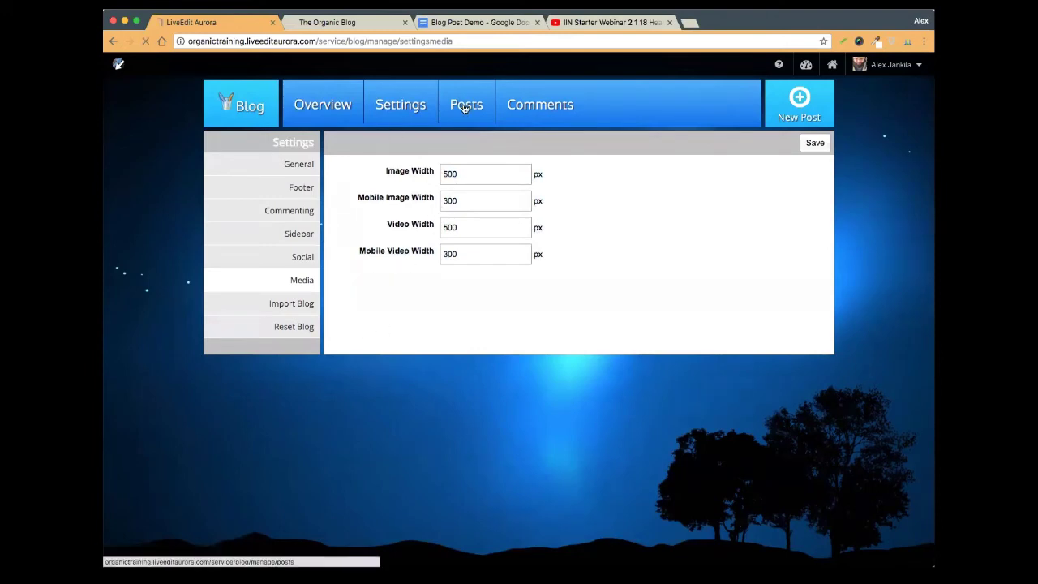
left_click(323, 23)
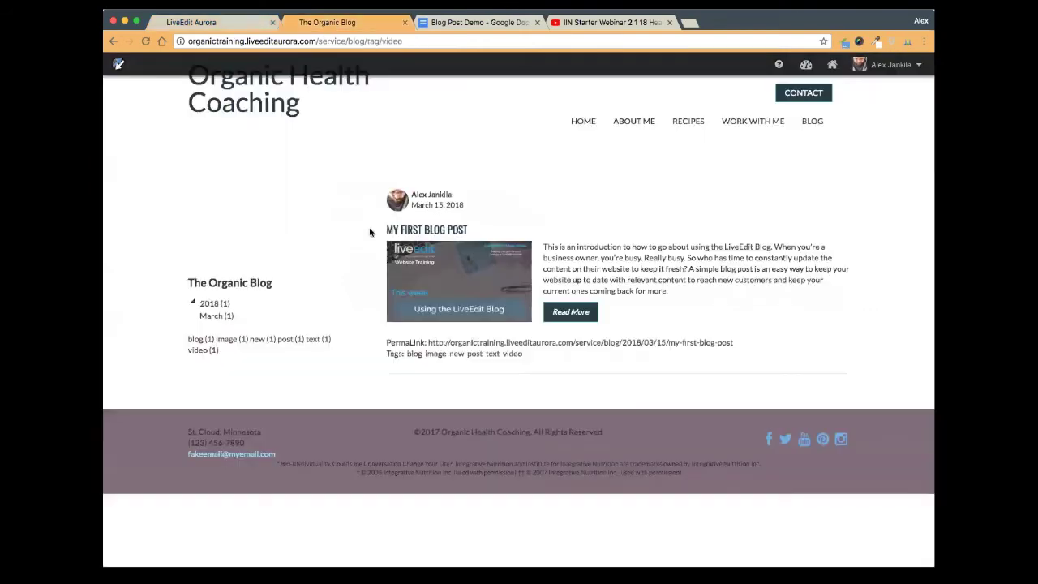
left_click(438, 231)
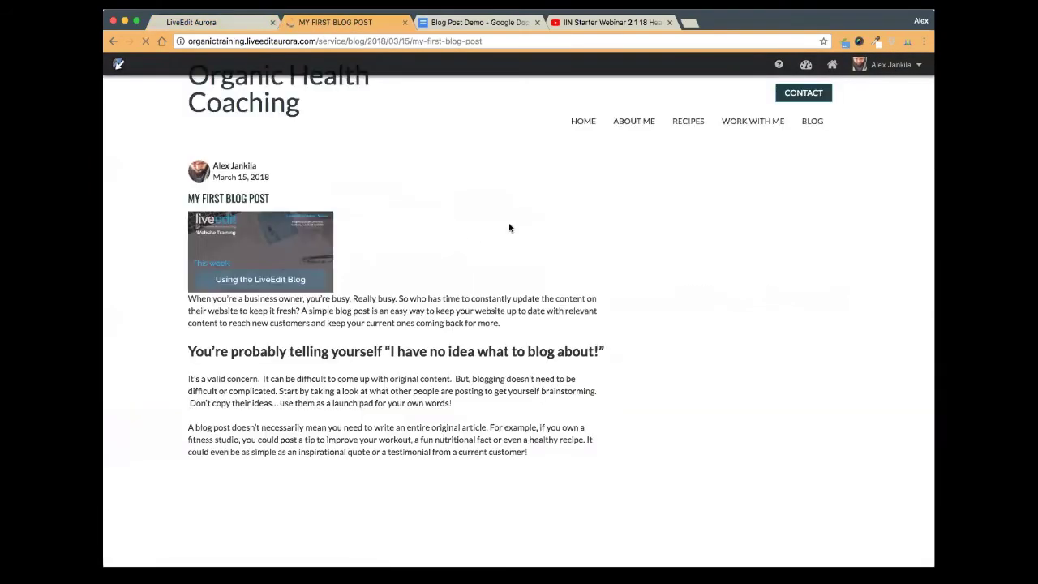
scroll(510, 223, "down", 7)
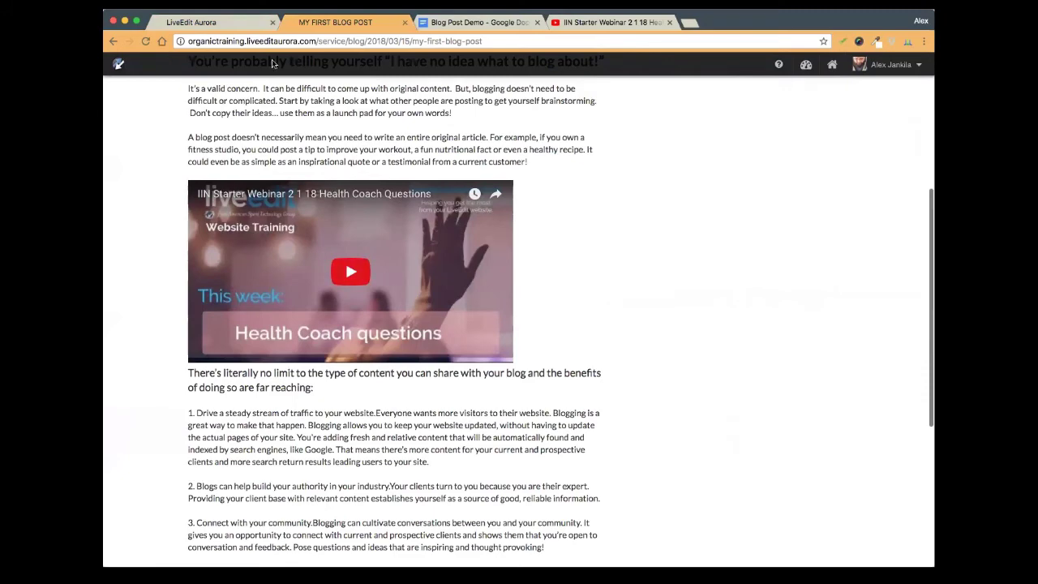
Open MY FIRST BLOG POST for editing, select its embedded webinar video, and check the image insertion options before cancelling
left_click(213, 26)
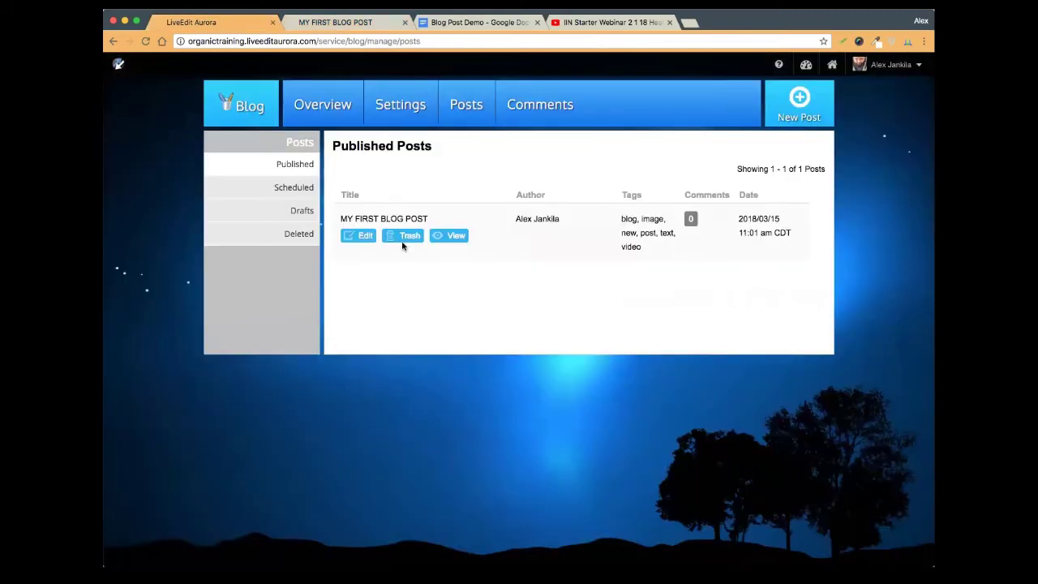
left_click(360, 235)
scroll(458, 268, "down", 5)
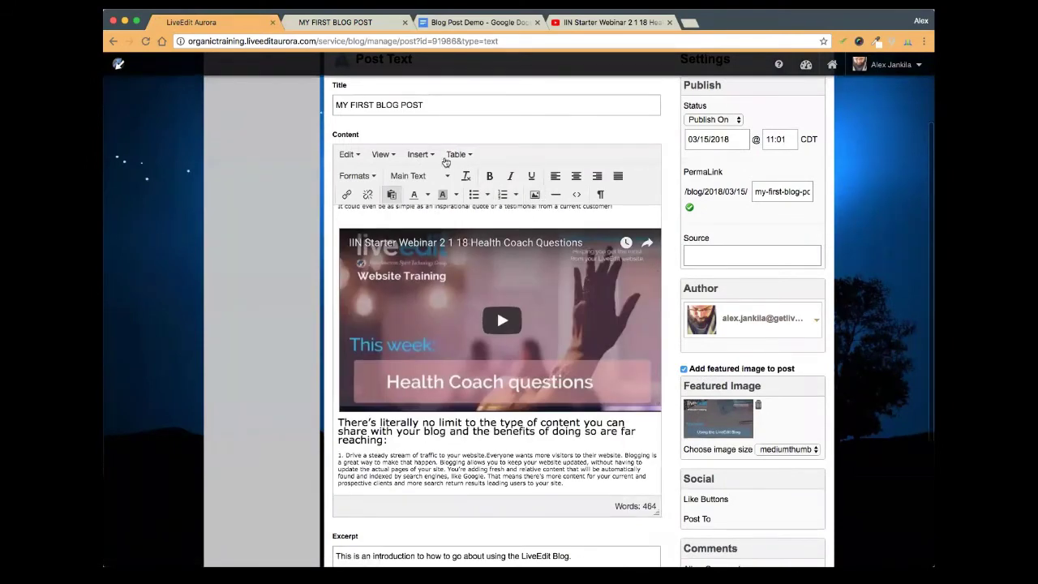
left_click(543, 282)
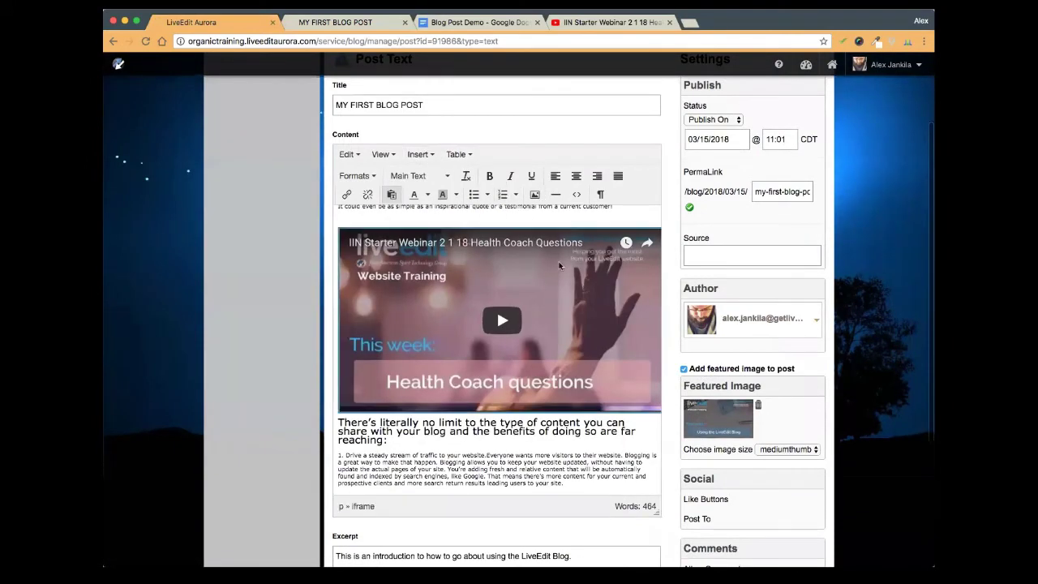
left_click(535, 194)
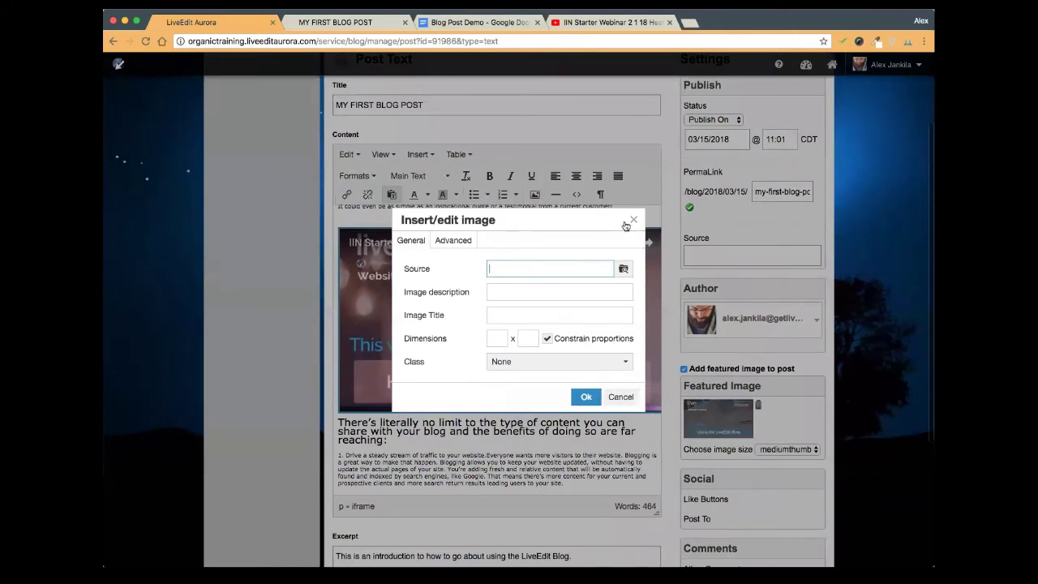
left_click(620, 397)
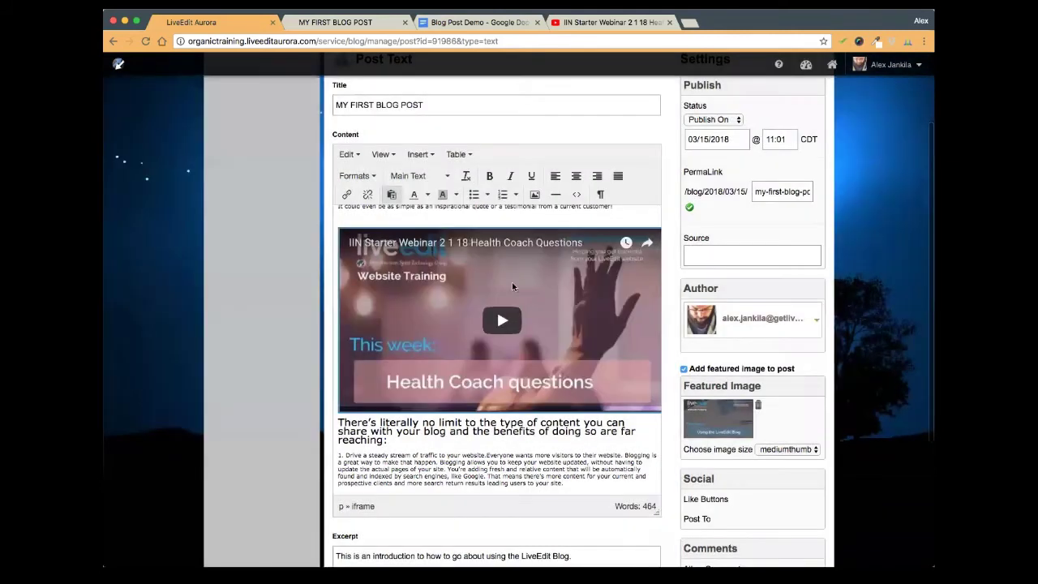
Open the embedded video's media properties, check its width dimension, and cancel the dialog
left_click(422, 154)
left_click(433, 190)
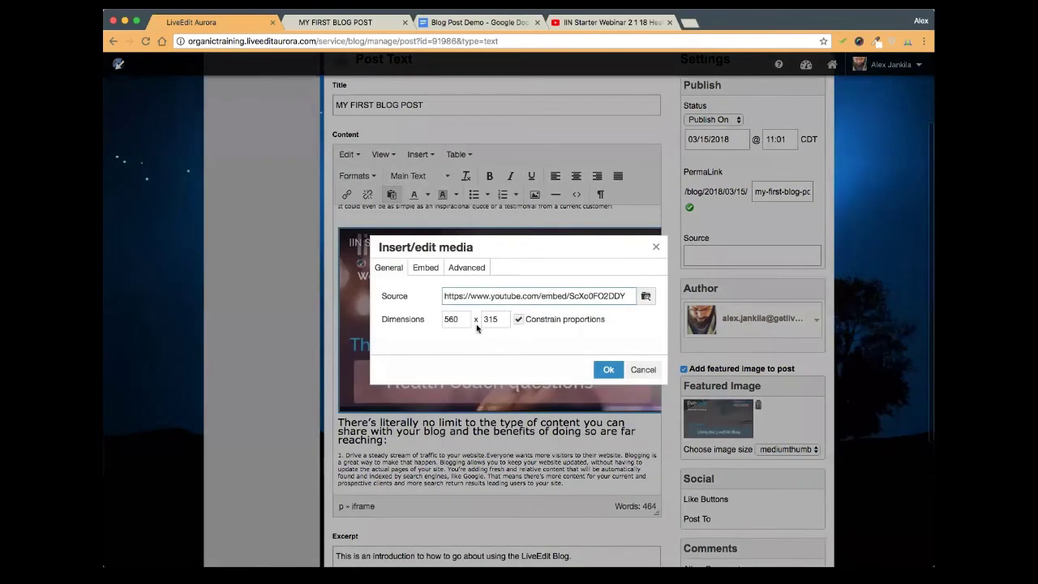
left_click(461, 319)
double_click(461, 320)
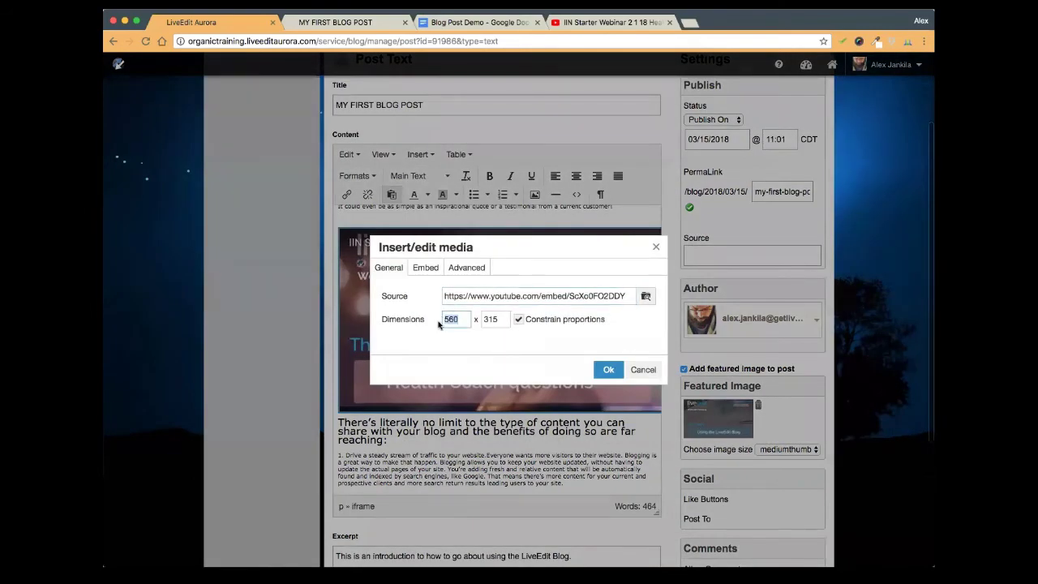
left_click(645, 371)
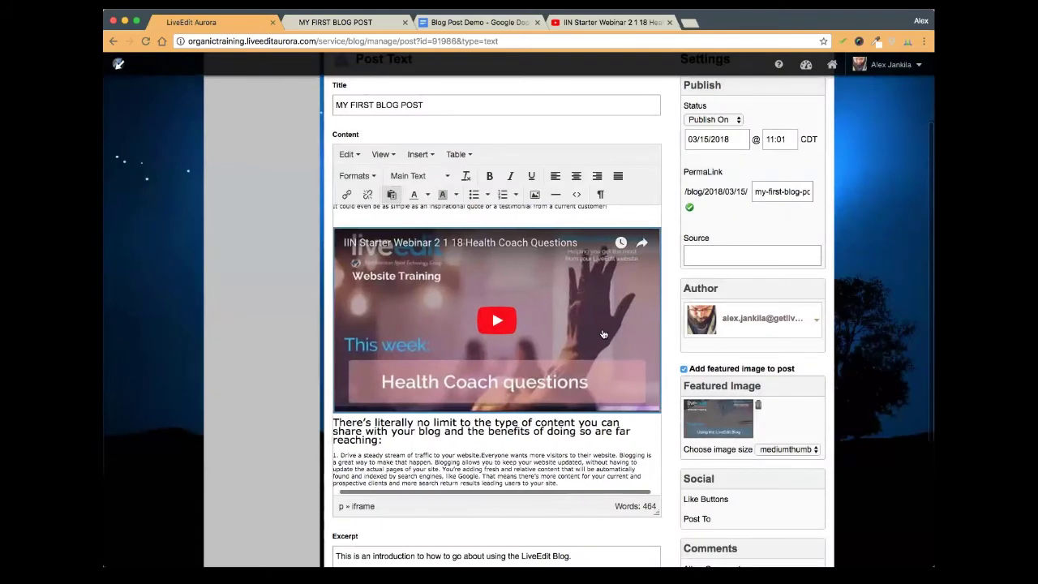
Examine the embedded video's width against the surrounding text and featured image in the published post
left_click(341, 24)
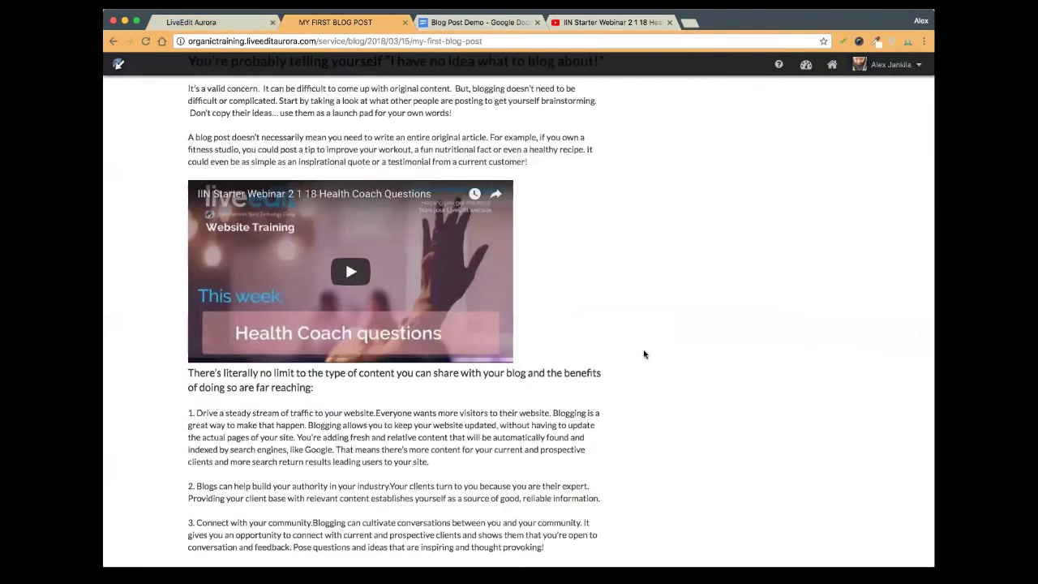
scroll(641, 352, "down", 2)
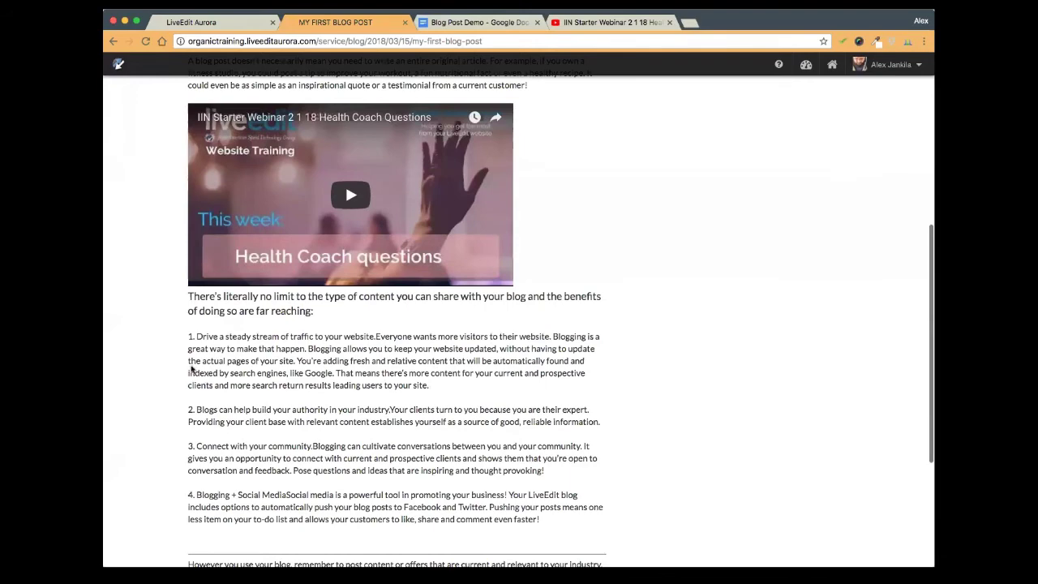
left_click_drag(172, 367, 619, 366)
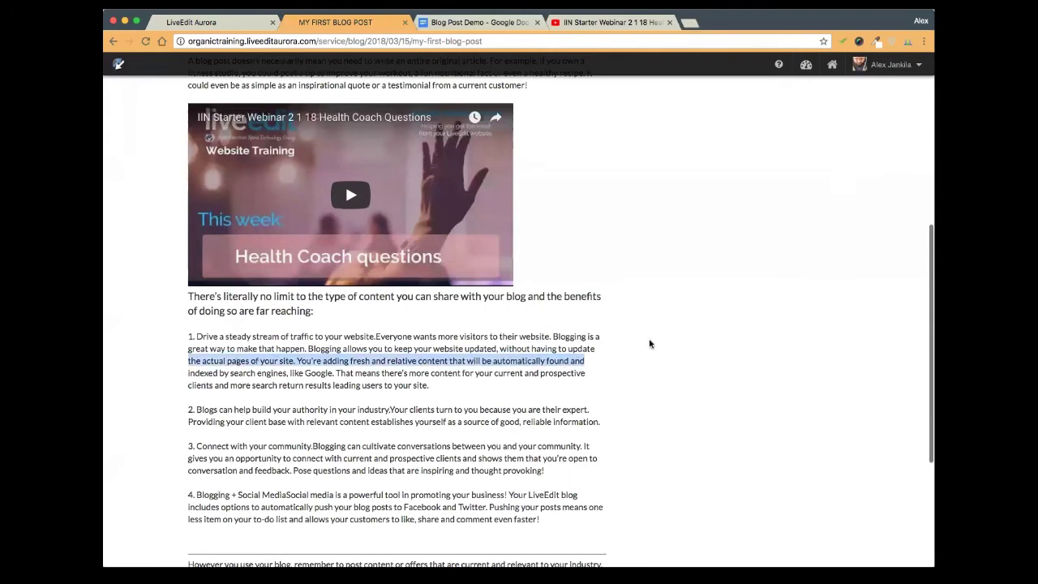
scroll(652, 345, "up", 2)
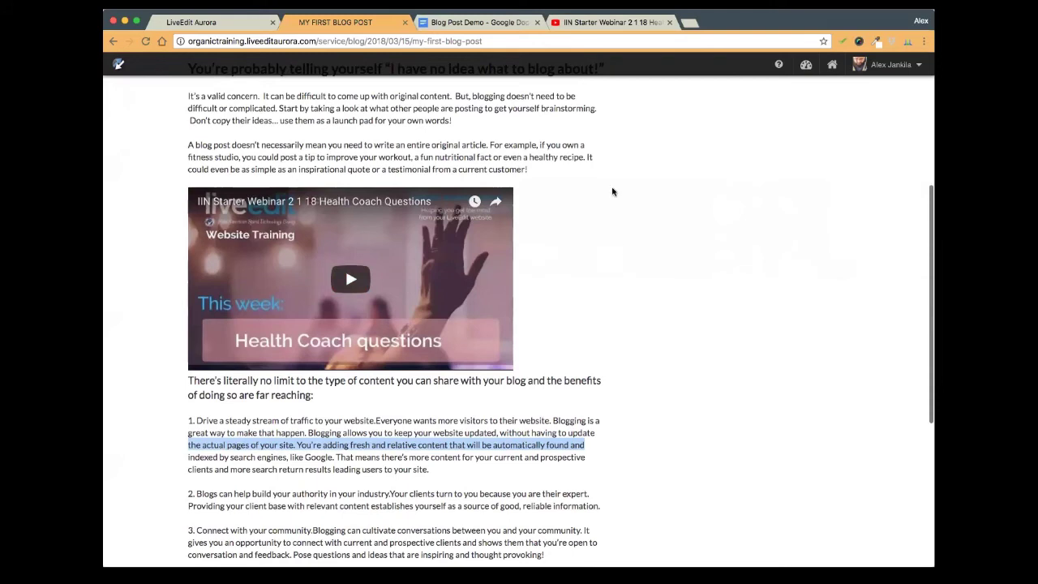
left_click(365, 344)
left_click(580, 285)
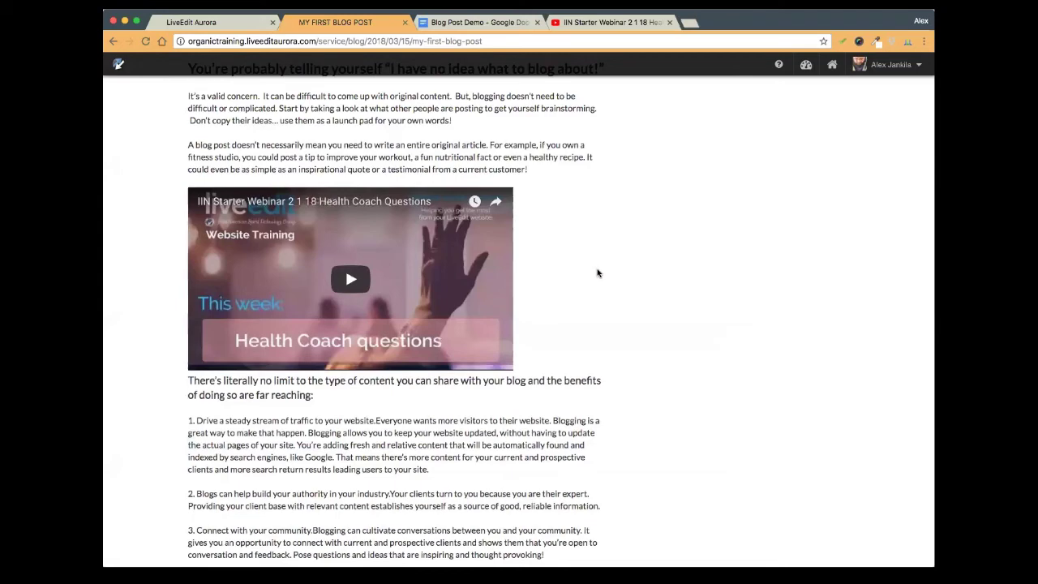
scroll(597, 273, "up", 3)
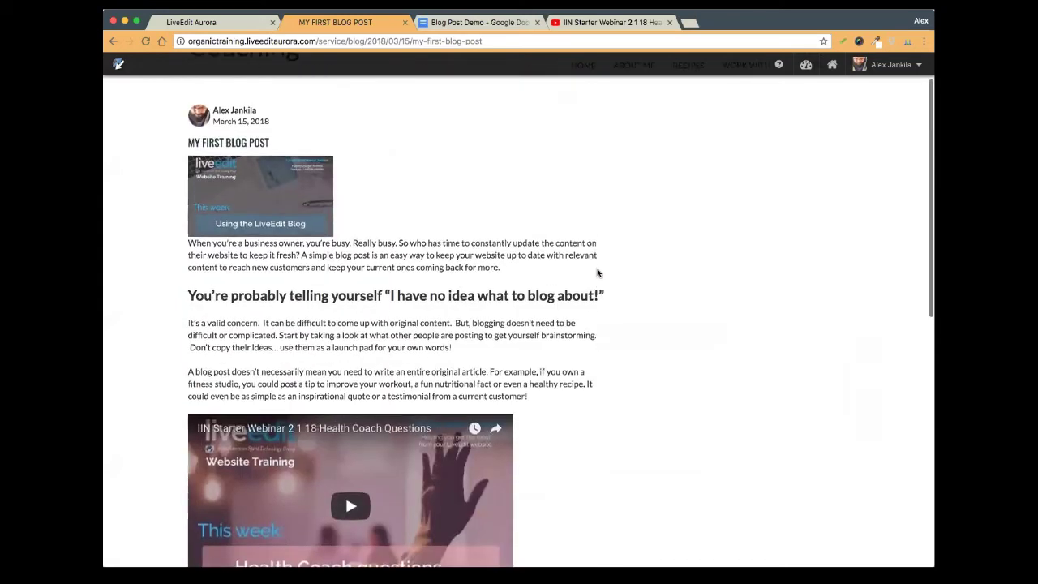
scroll(597, 273, "down", 3)
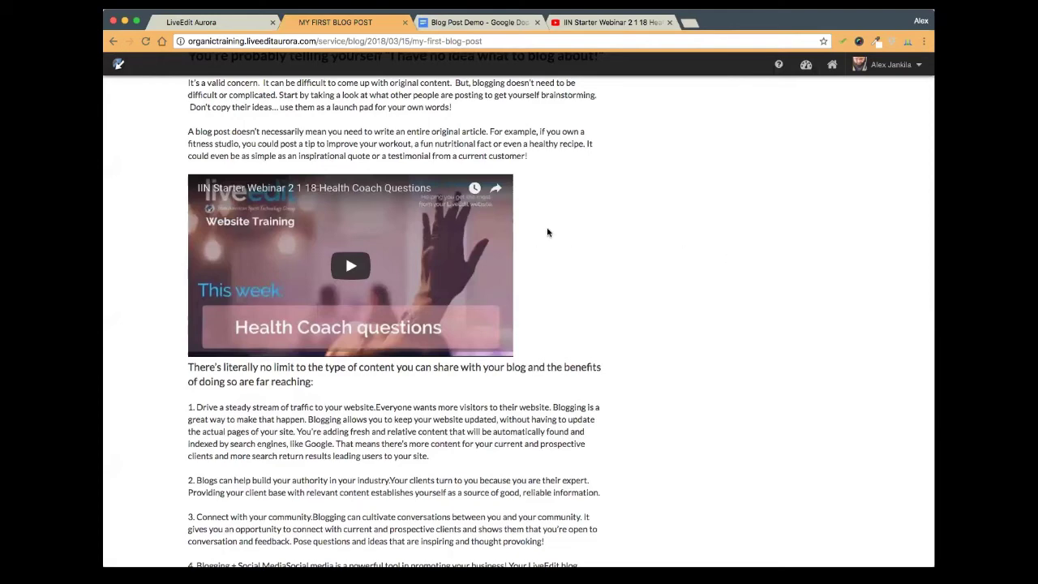
Return to the posts list, and open MY FIRST BLOG POST for editing to view its excerpt, comment and tag settings
scroll(486, 194, "up", 4)
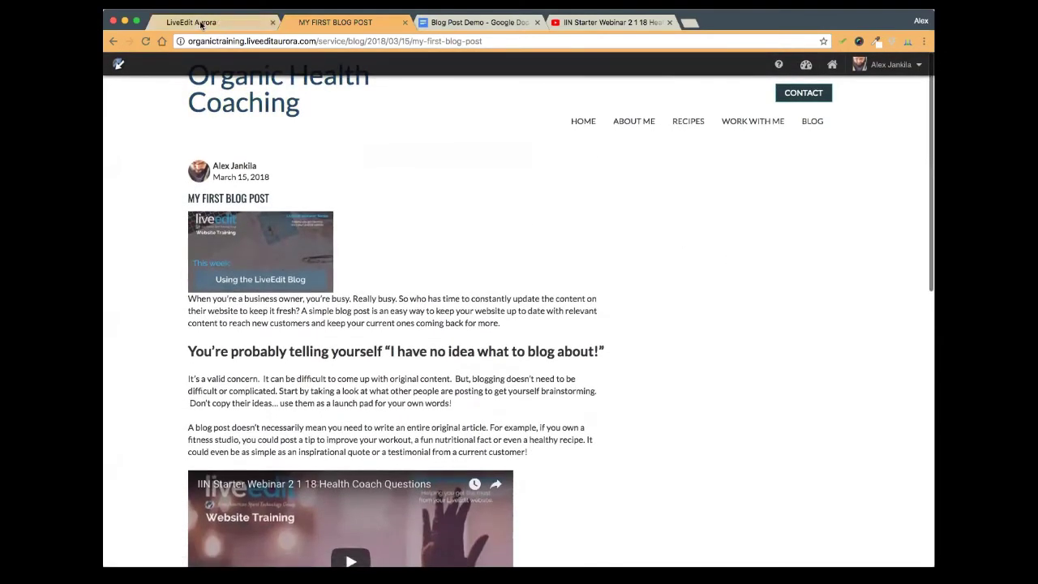
left_click(201, 23)
scroll(458, 185, "up", 3)
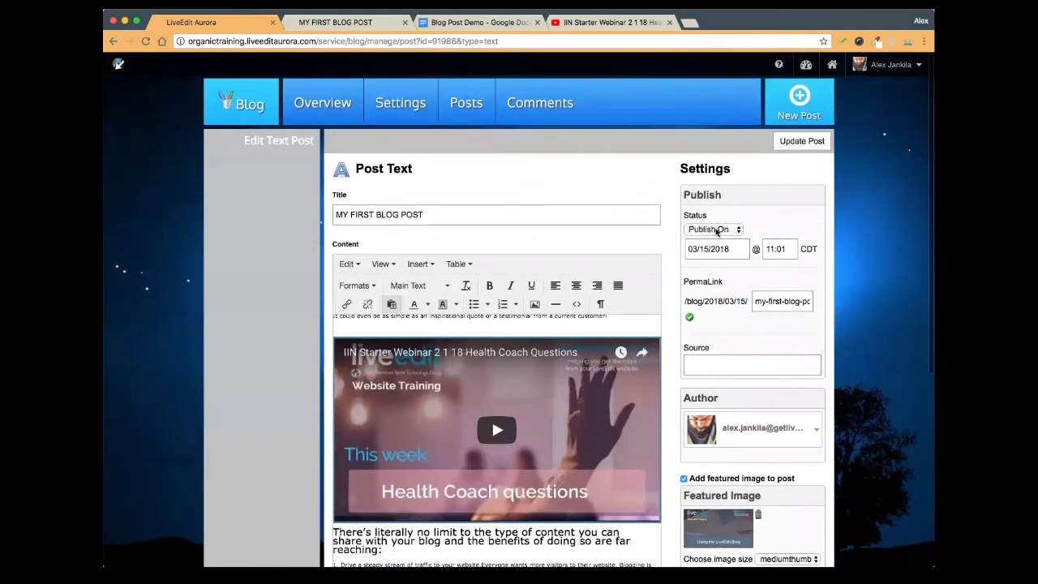
left_click(470, 110)
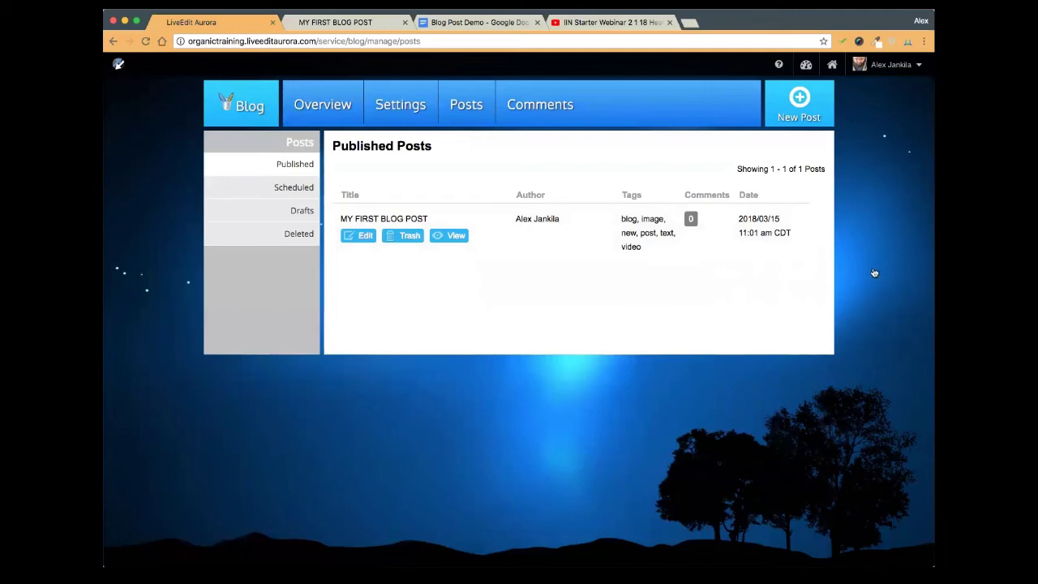
left_click(358, 236)
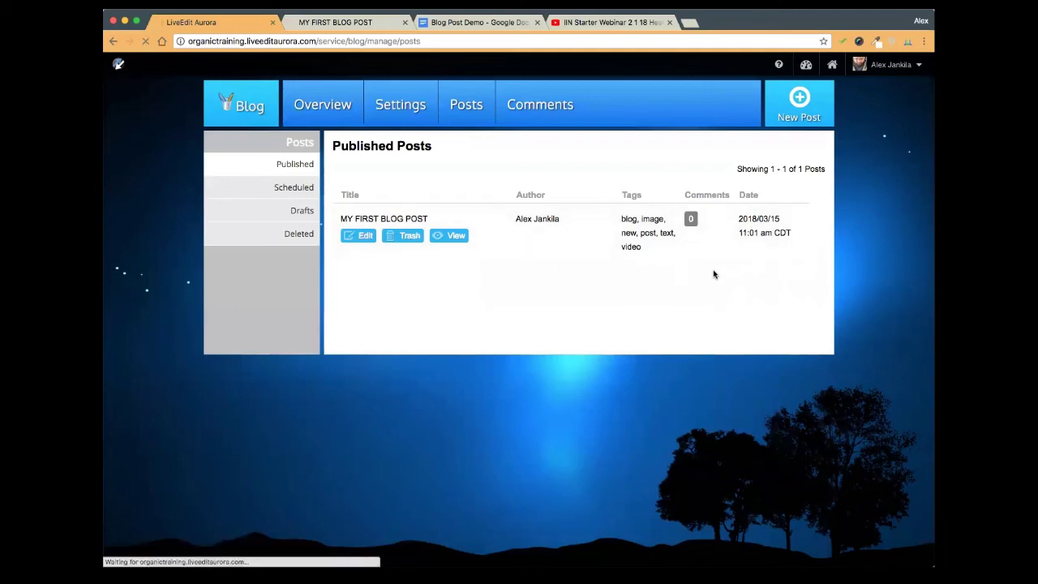
scroll(762, 375, "down", 10)
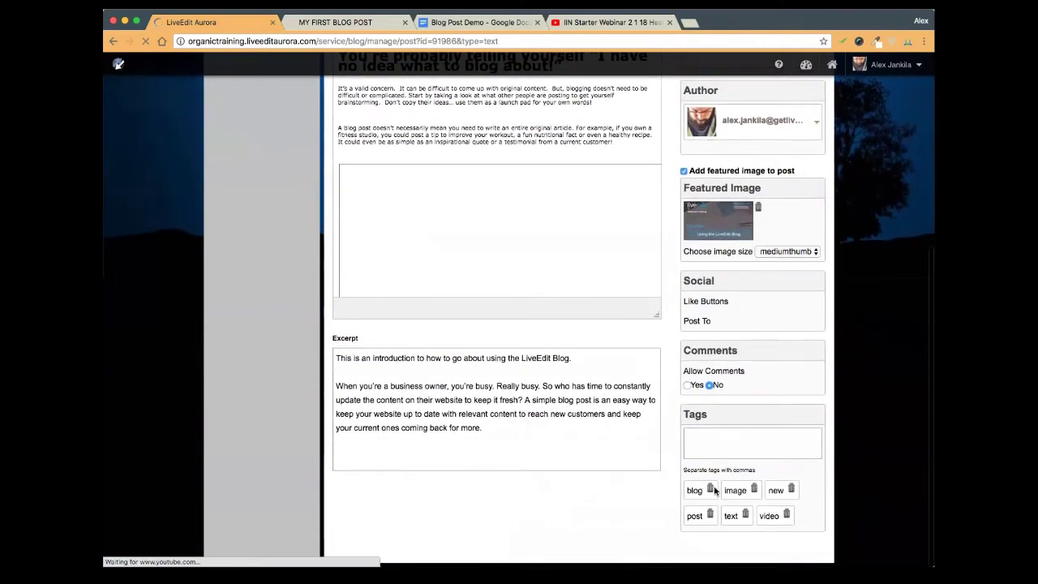
Open the public blog's main listing and check the post entries, tags and archive sidebar
left_click(332, 22)
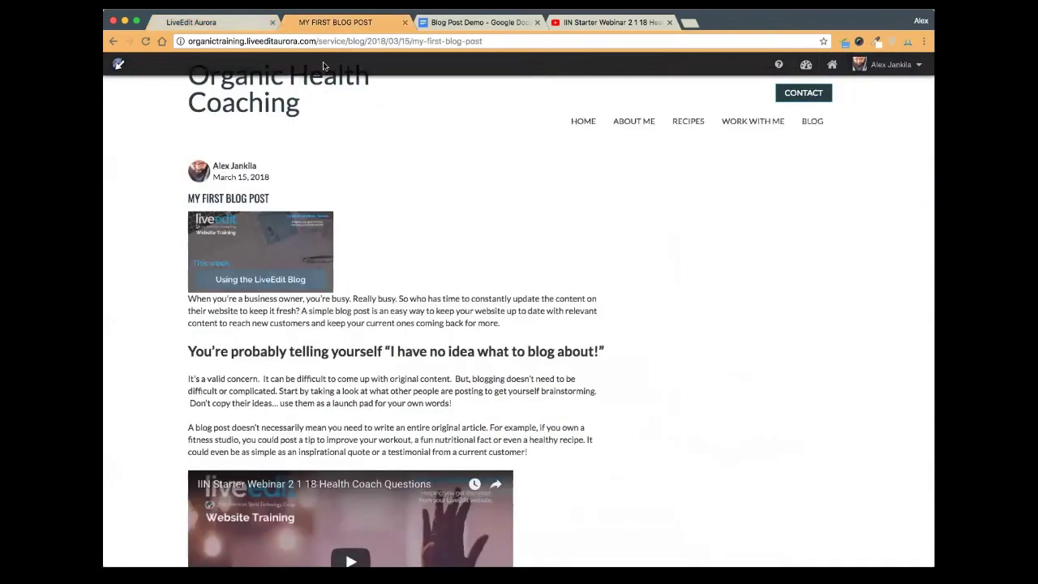
left_click(802, 128)
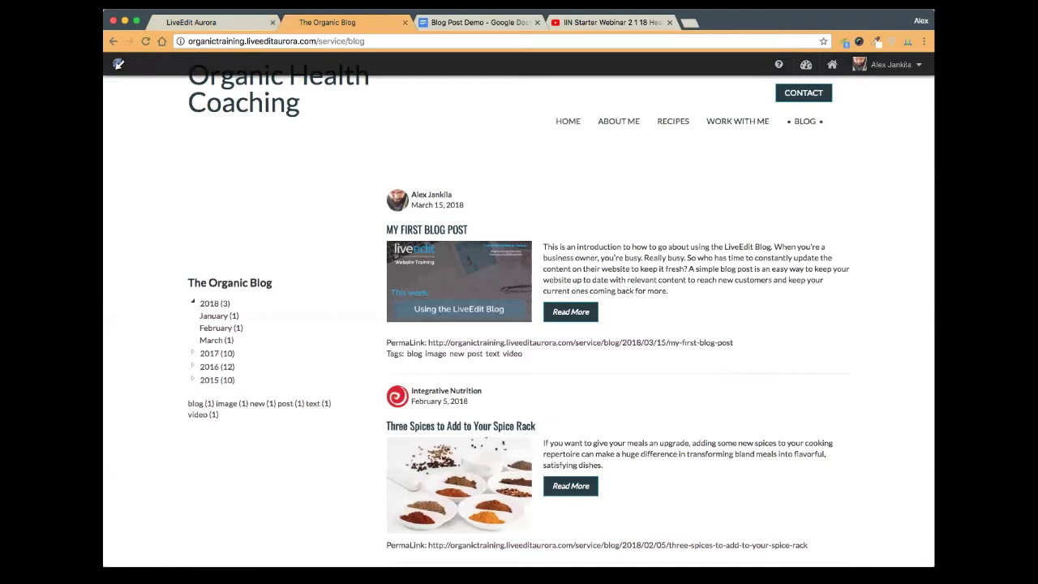
scroll(848, 342, "down", 2)
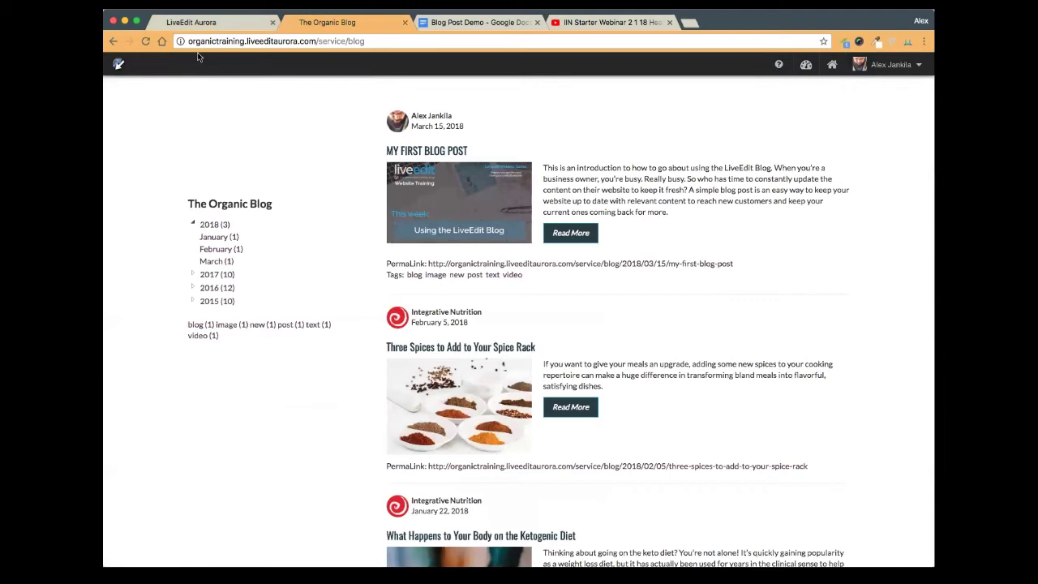
Return to the MY FIRST BLOG POST editor and review its publish date, permalink and source settings
left_click(229, 23)
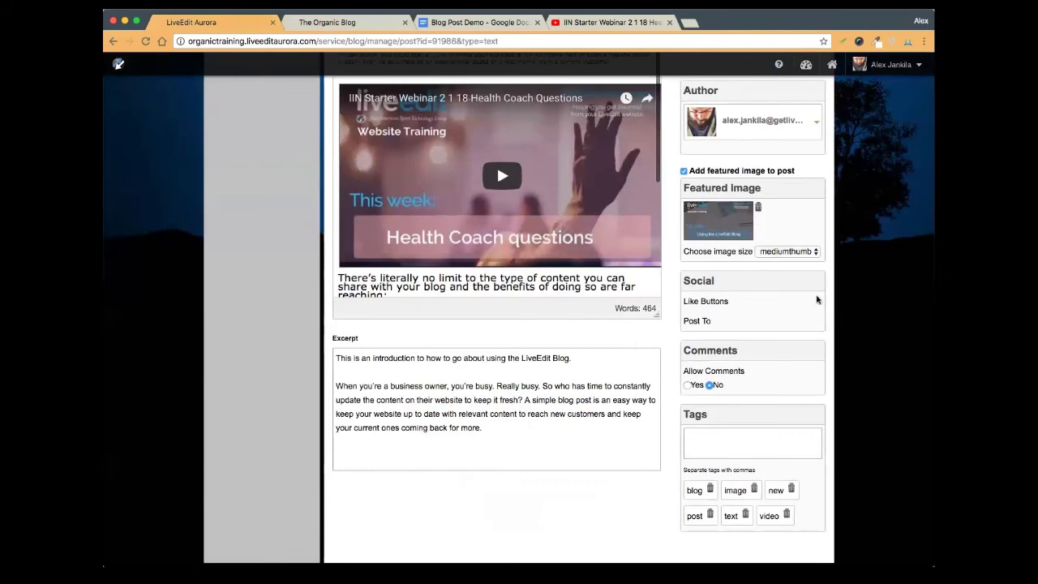
scroll(815, 297, "up", 5)
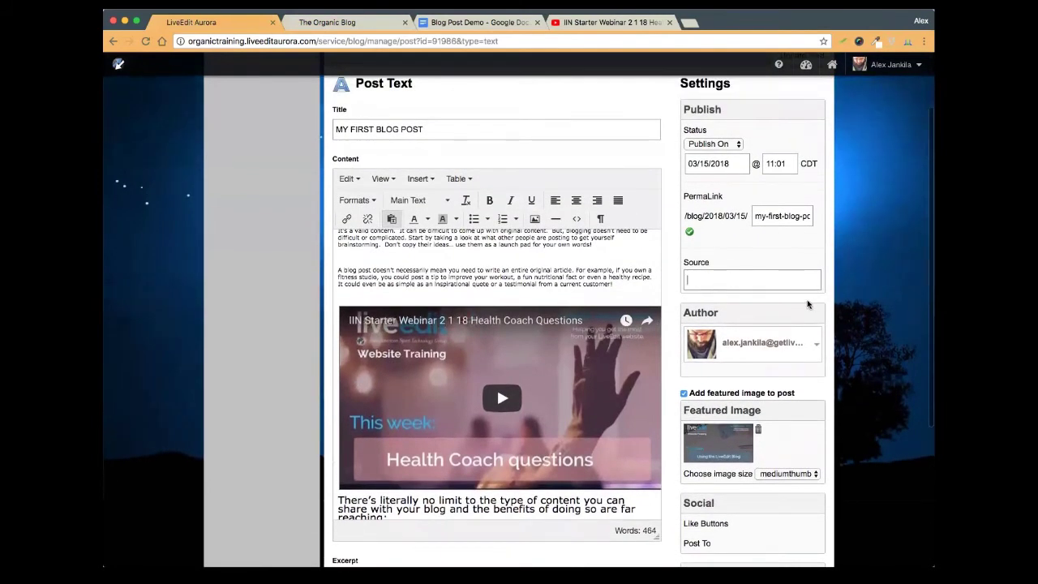
scroll(855, 287, "up", 2)
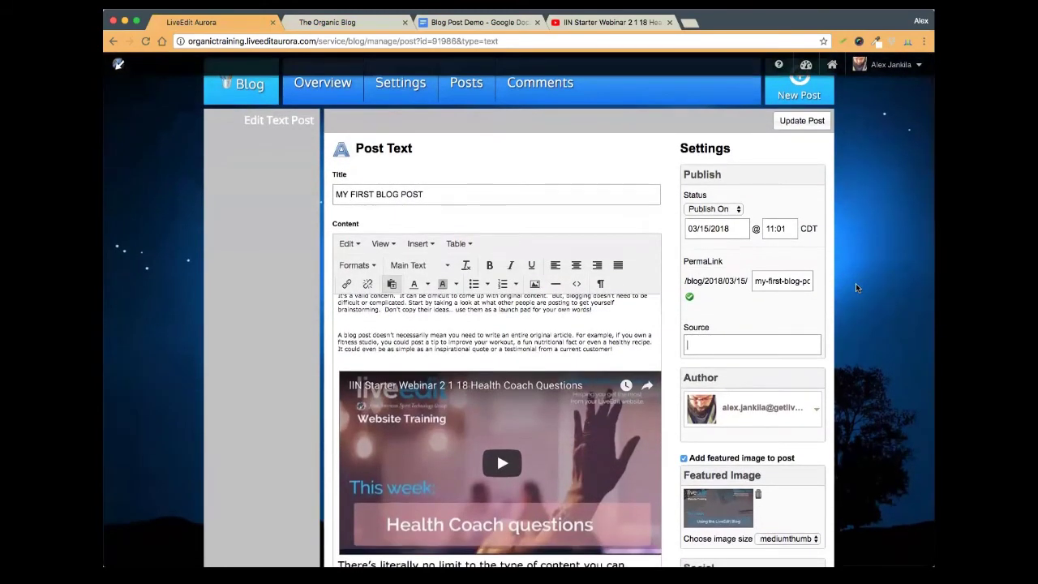
Open the blog's settings and look through the Footer, Commenting, Sidebar, Social and Media sections
left_click(400, 82)
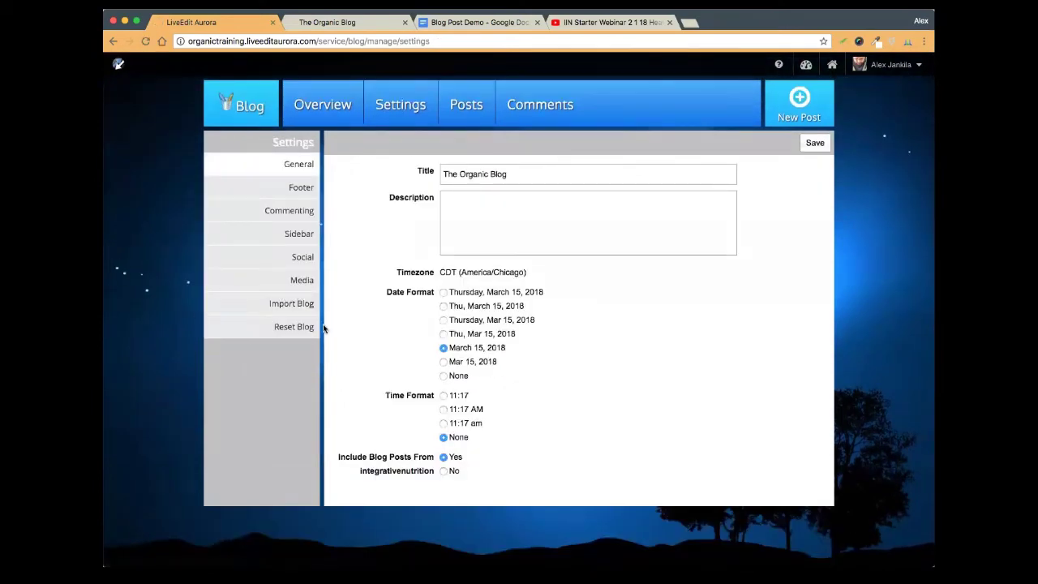
left_click(296, 189)
left_click(294, 212)
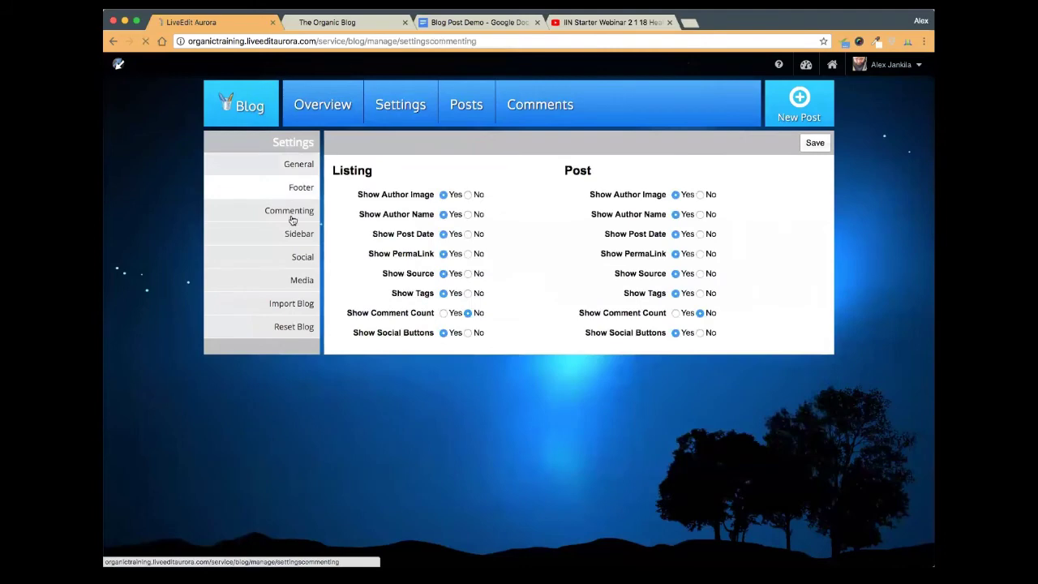
left_click(297, 237)
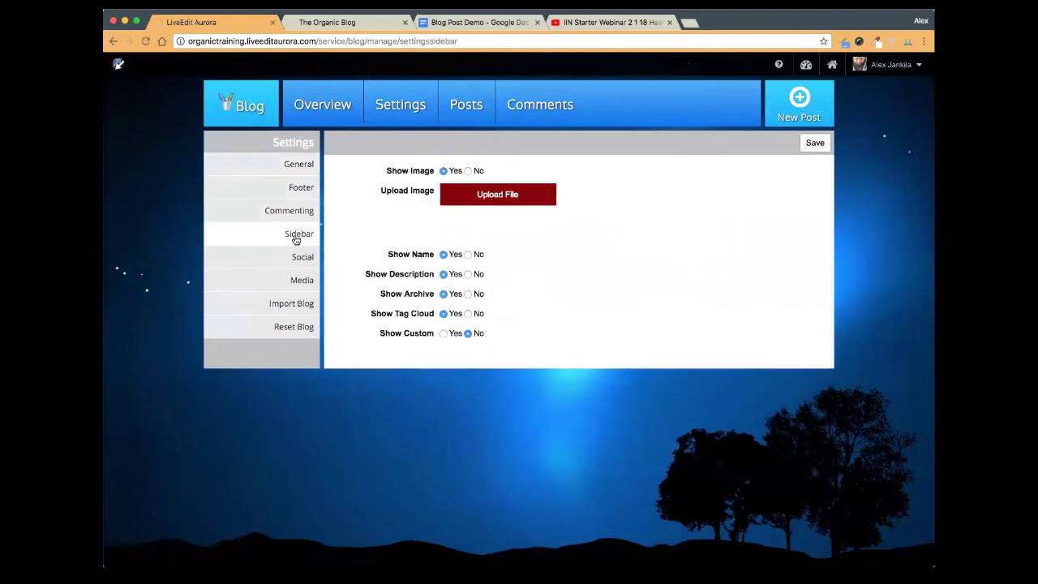
left_click(297, 260)
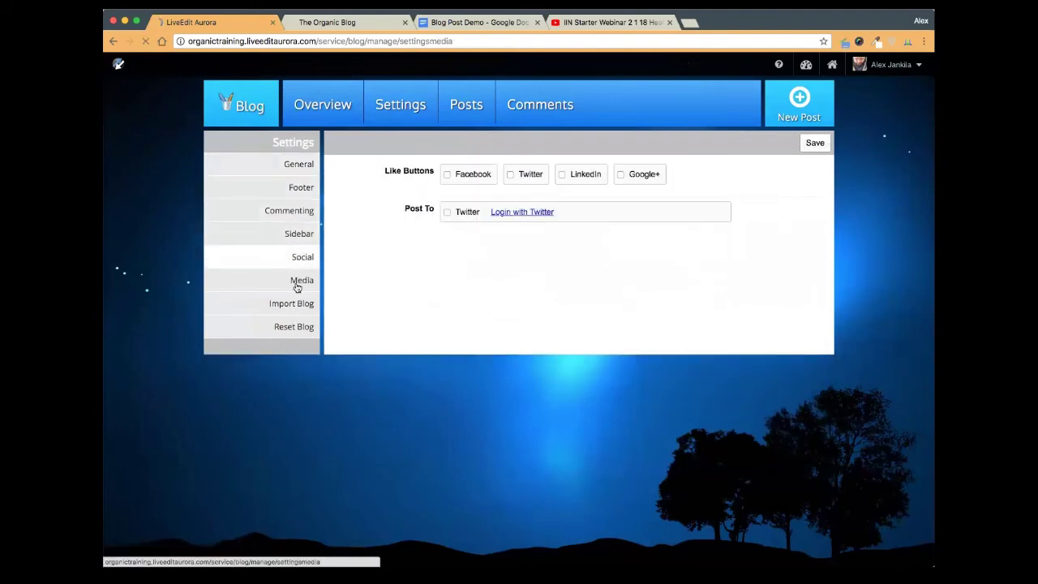
left_click(298, 284)
Review the settings sections again in order, from General through Footer, Commenting, Sidebar and Social to Media
left_click(296, 164)
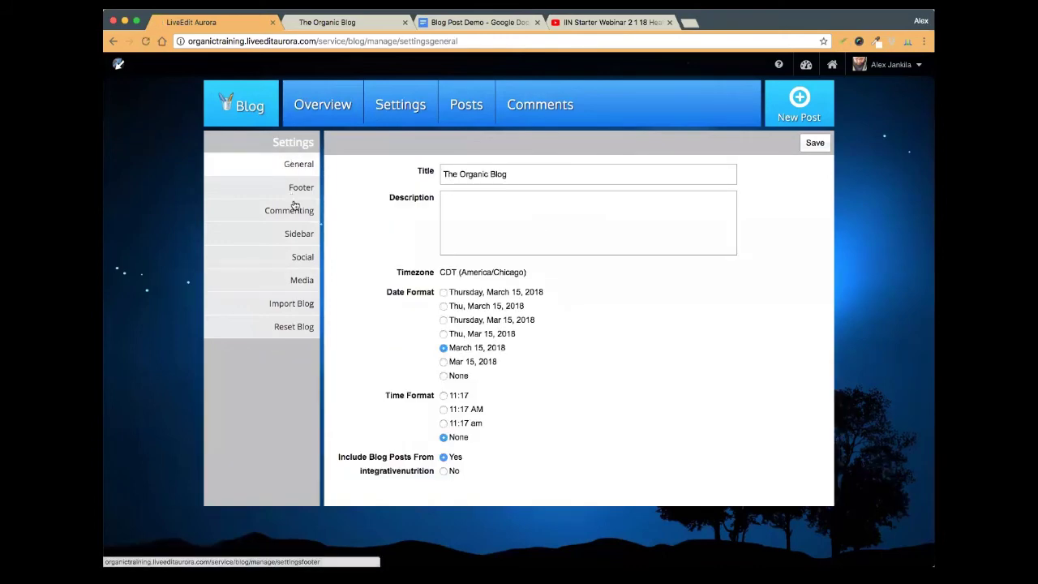
left_click(298, 192)
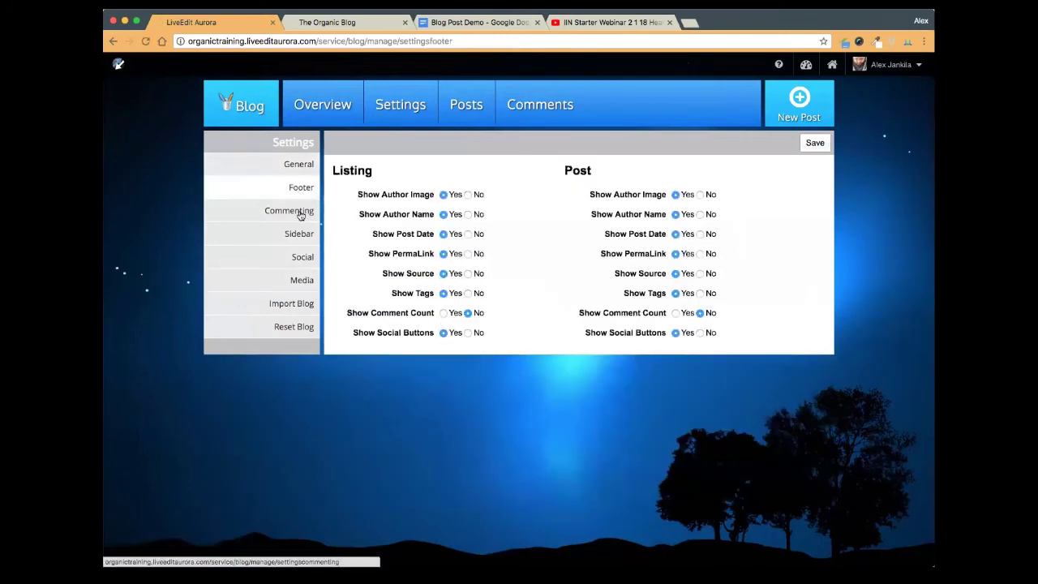
left_click(299, 214)
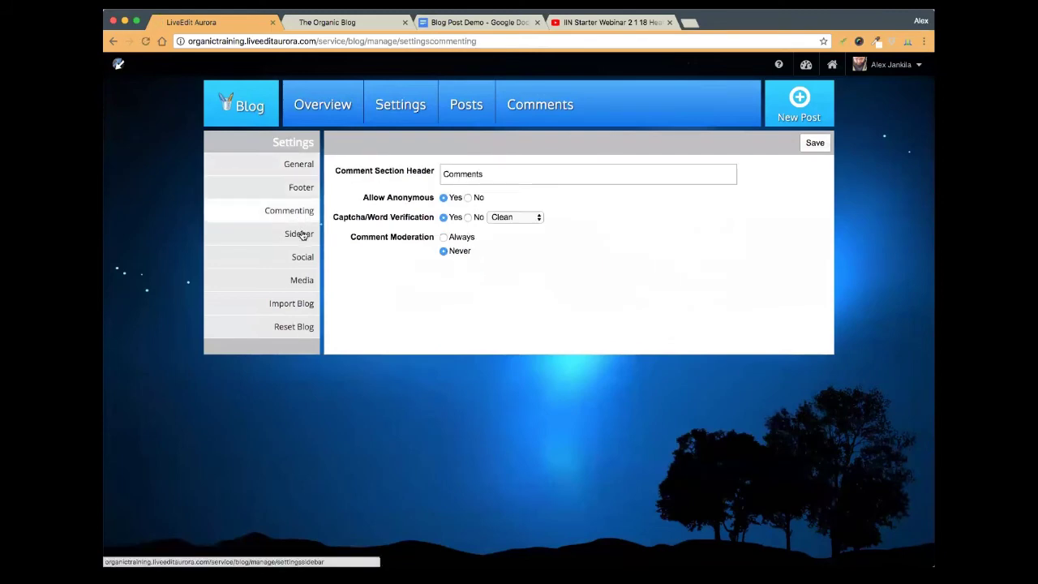
left_click(300, 234)
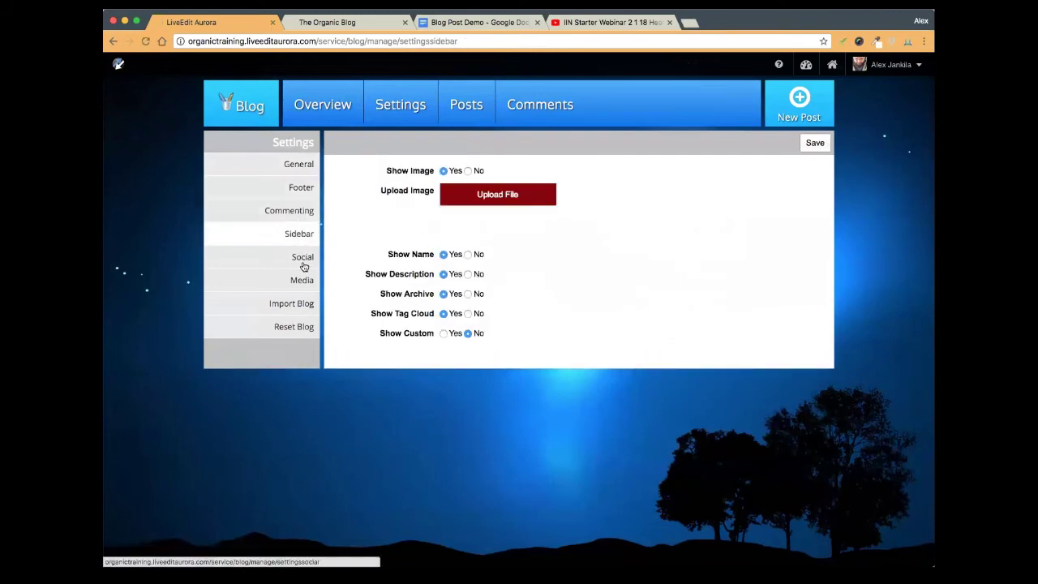
left_click(302, 260)
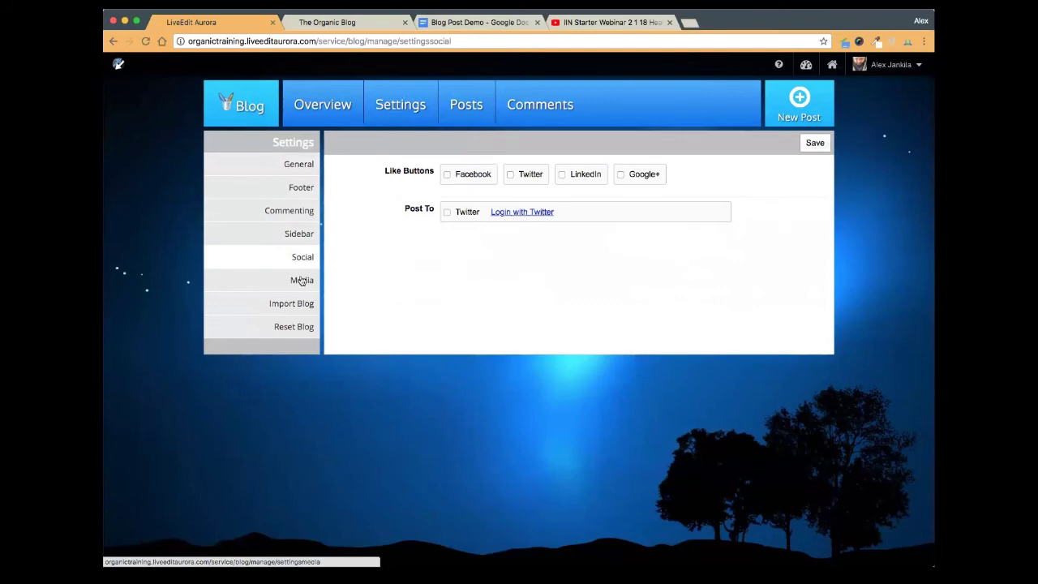
left_click(302, 280)
Go back through the General, Footer and Commenting settings and check the Sidebar display options
left_click(299, 164)
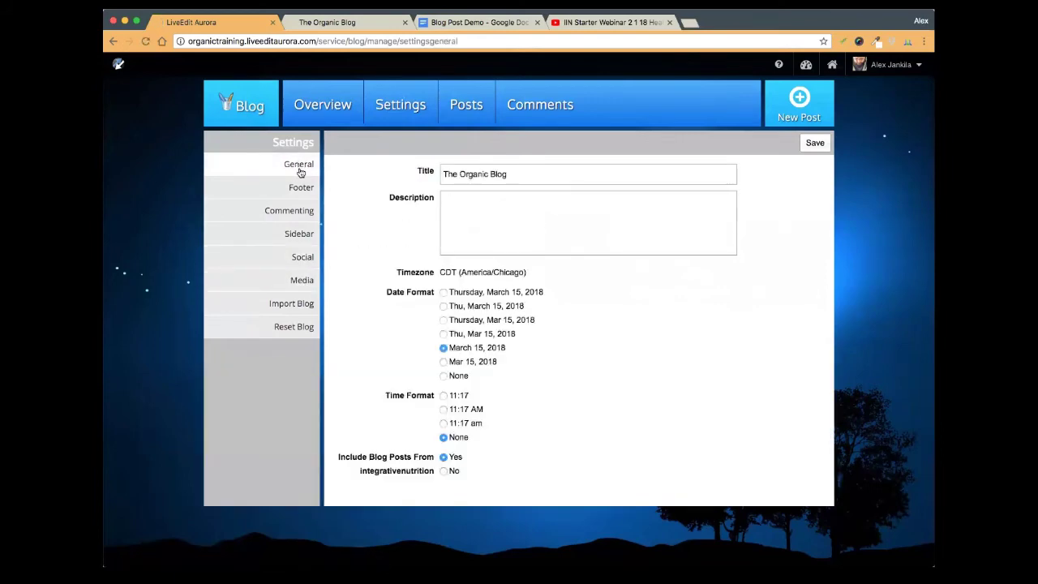
left_click(301, 187)
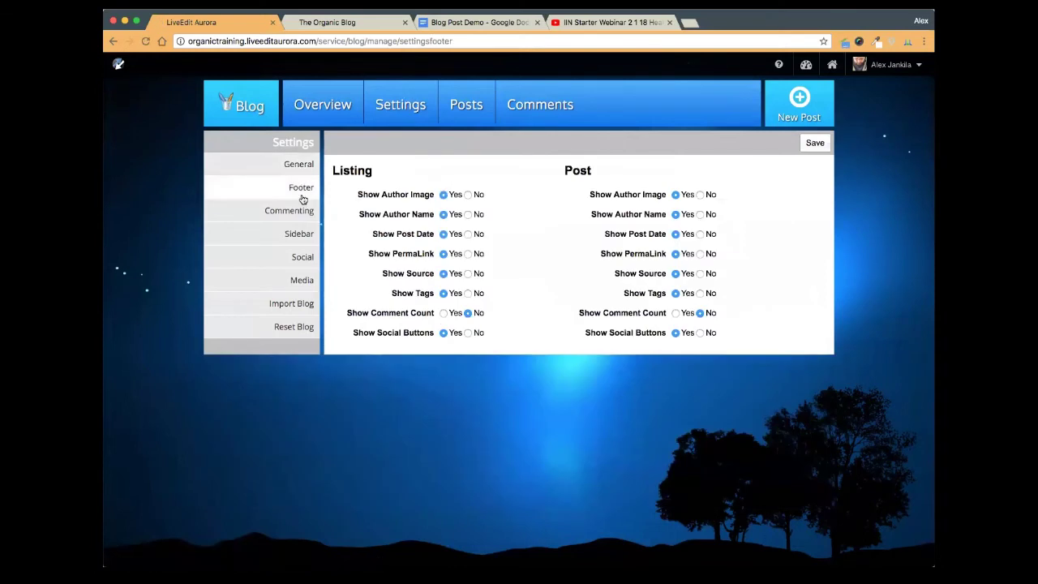
left_click(301, 210)
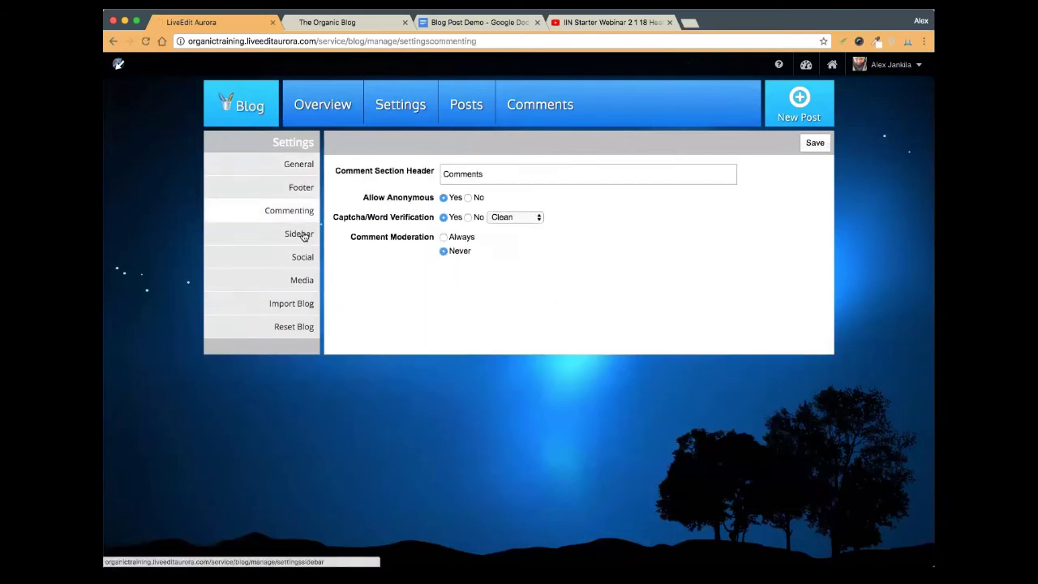
left_click(301, 235)
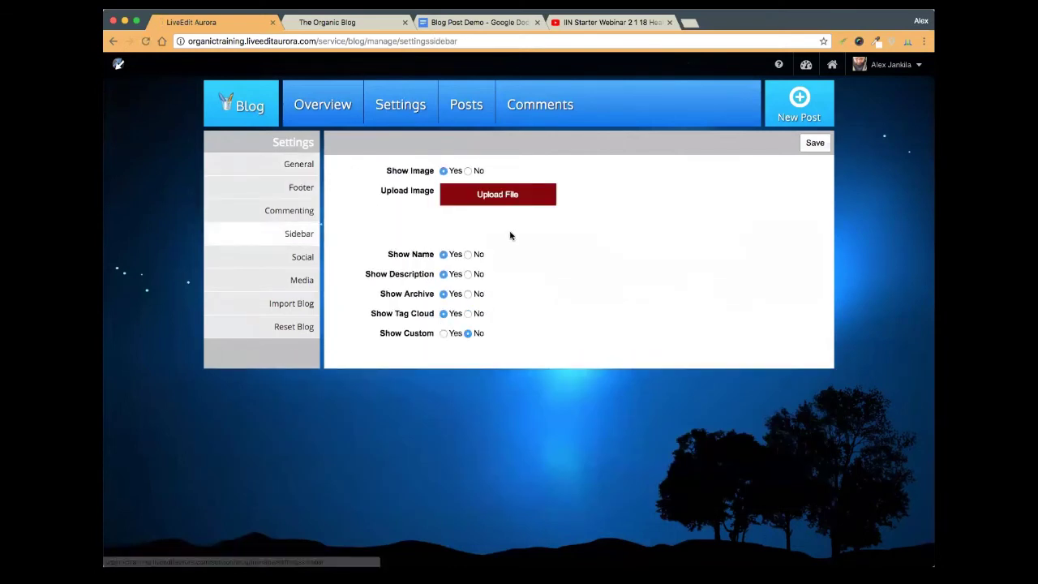
Set the sidebar's Show Custom option to Yes, and leave for the posts list without saving
left_click(445, 334)
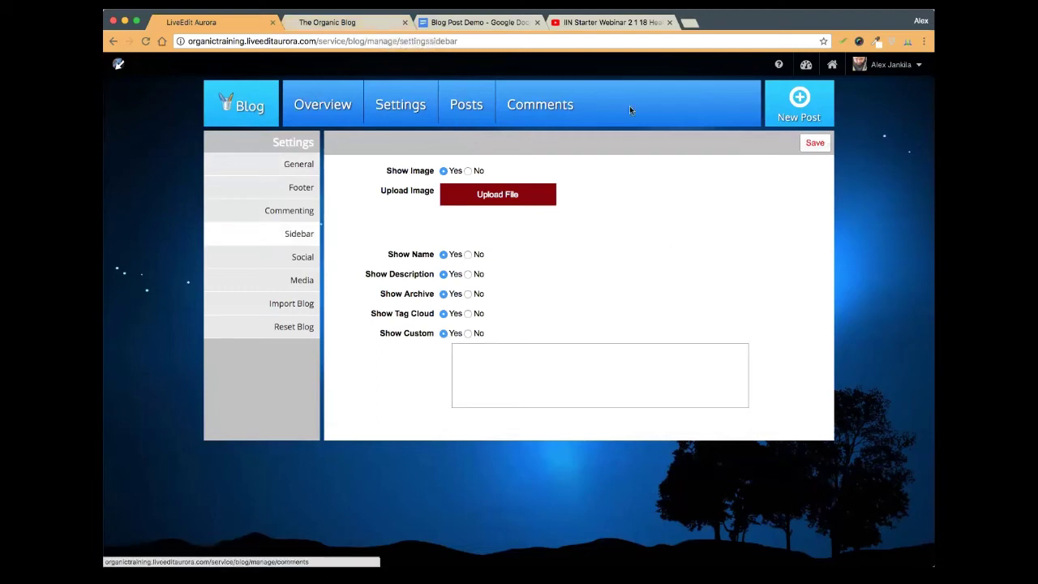
left_click(463, 107)
left_click(737, 203)
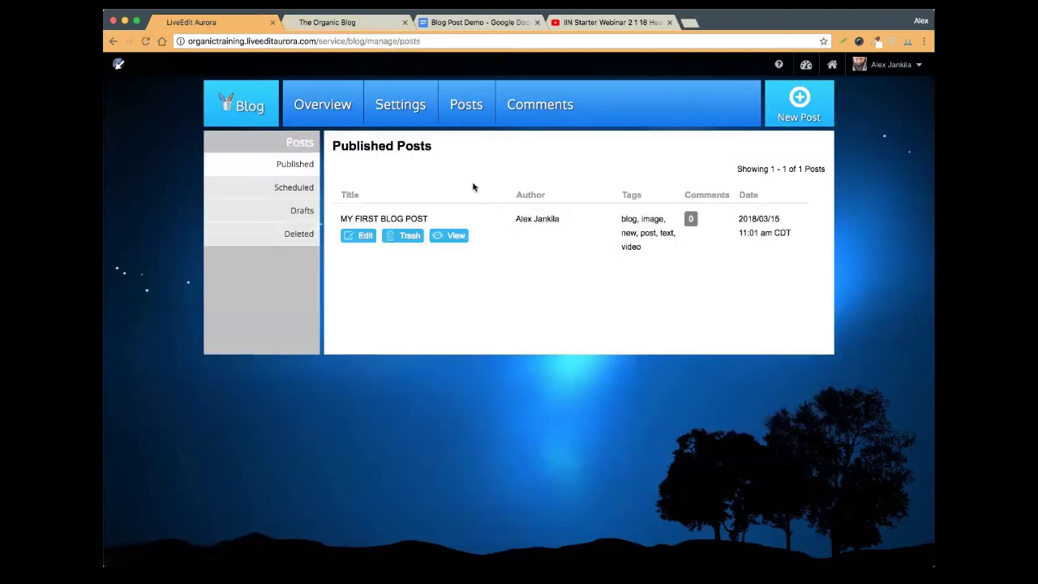
Open MY FIRST BLOG POST for editing and review its content, featured image, excerpt and tags
left_click(356, 237)
scroll(749, 257, "down", 2)
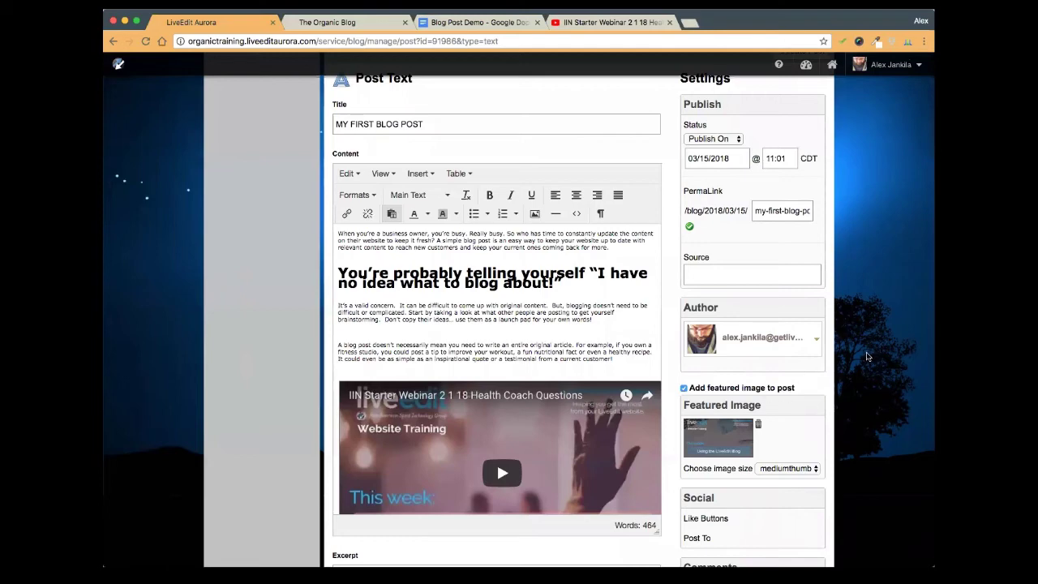
scroll(866, 357, "down", 3)
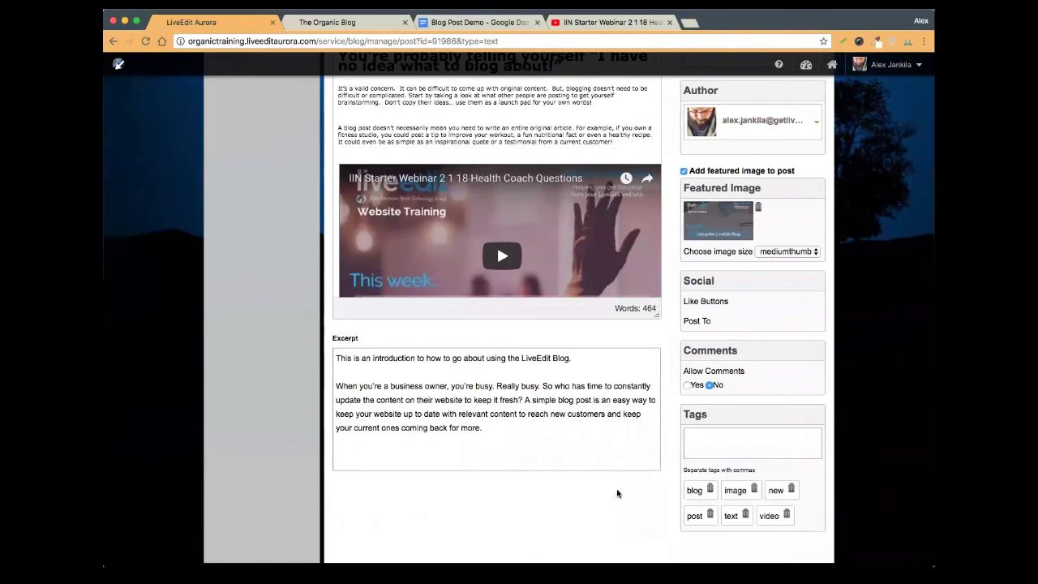
Return to the public blog listing and highlight the Three Spices to Add to Your Spice Rack entry for comparison
left_click(333, 22)
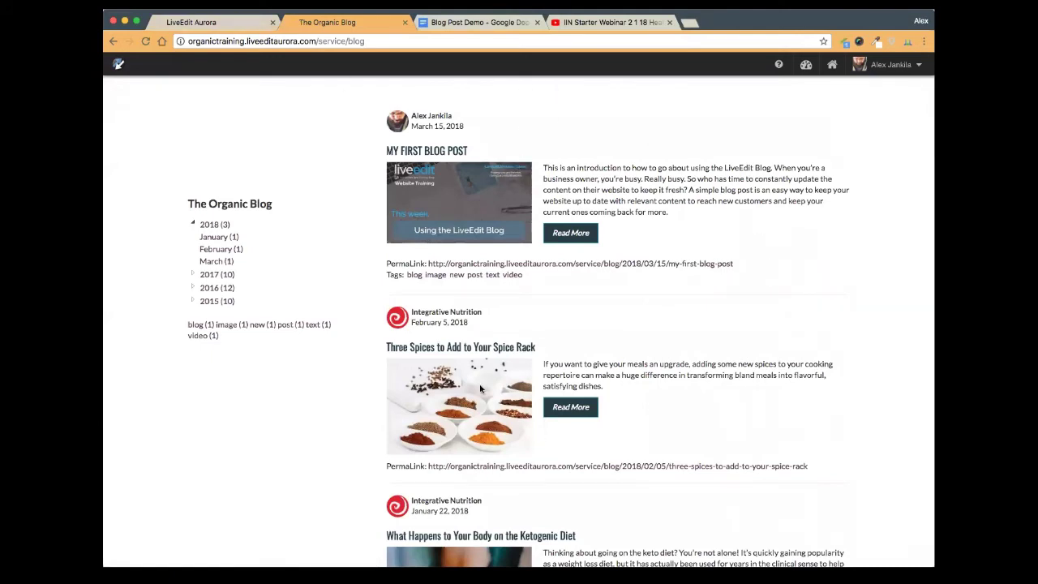
scroll(481, 379, "down", 1)
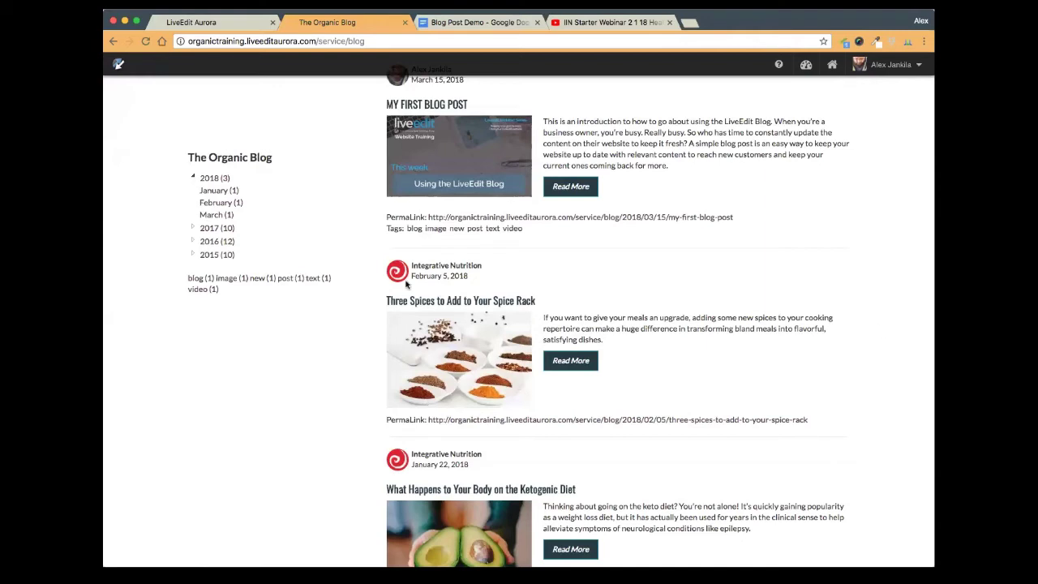
left_click_drag(390, 261, 600, 343)
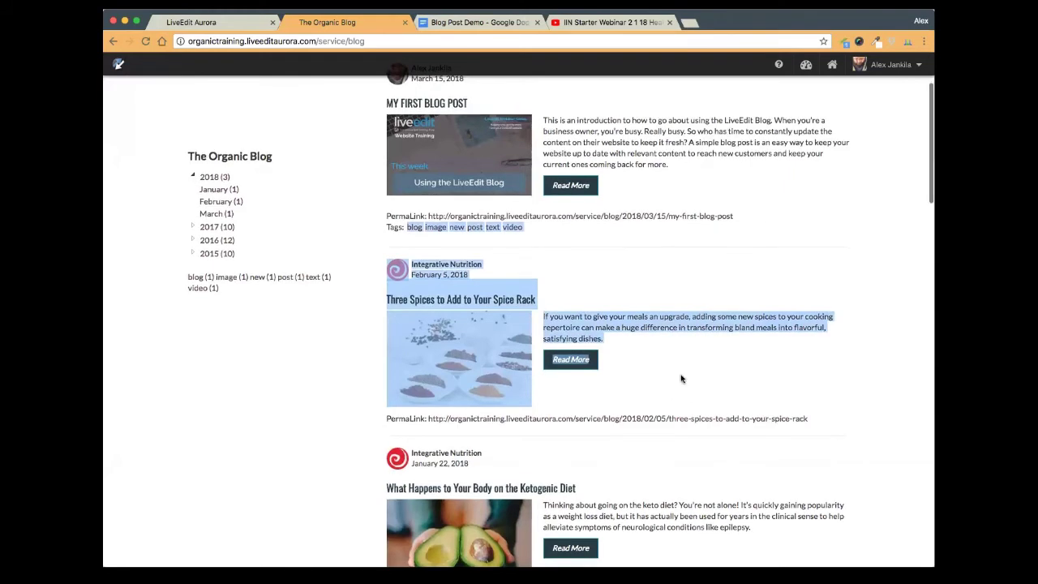
left_click(678, 377)
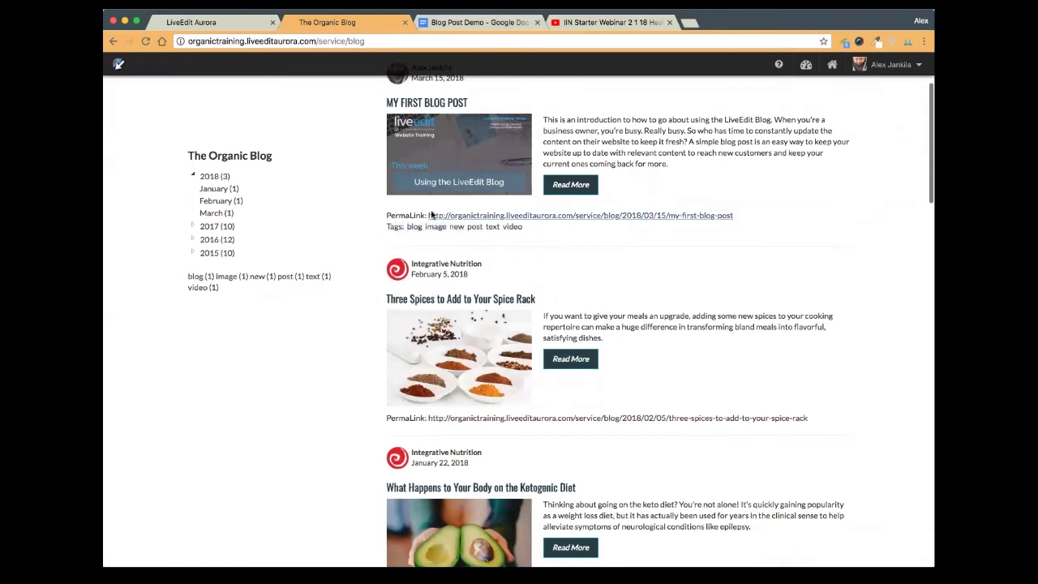
Switch back to the MY FIRST BLOG POST editor and look over the whole form from title to tags
left_click(239, 24)
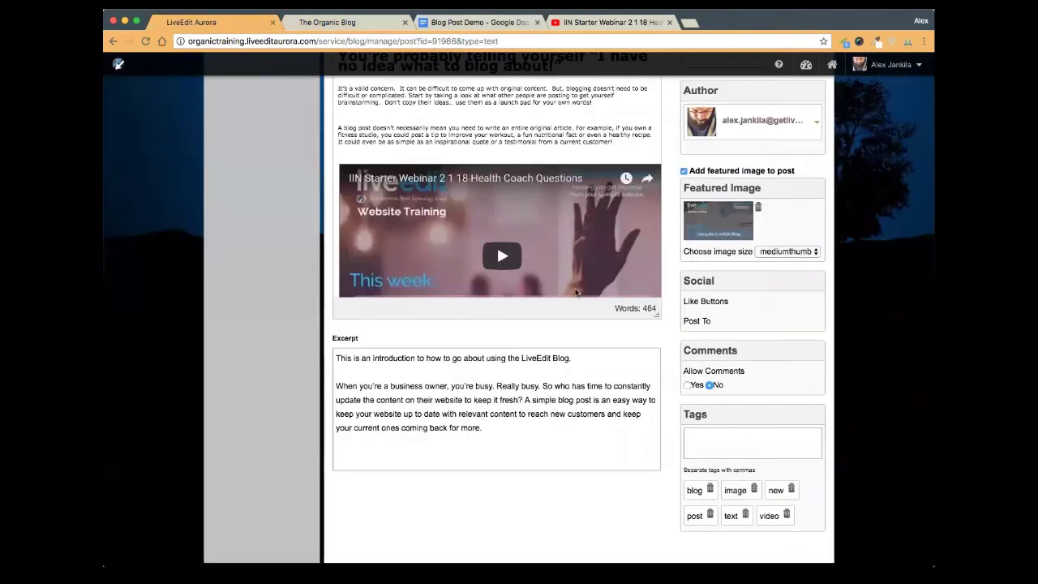
scroll(497, 244, "up", 2)
scroll(477, 252, "up", 5)
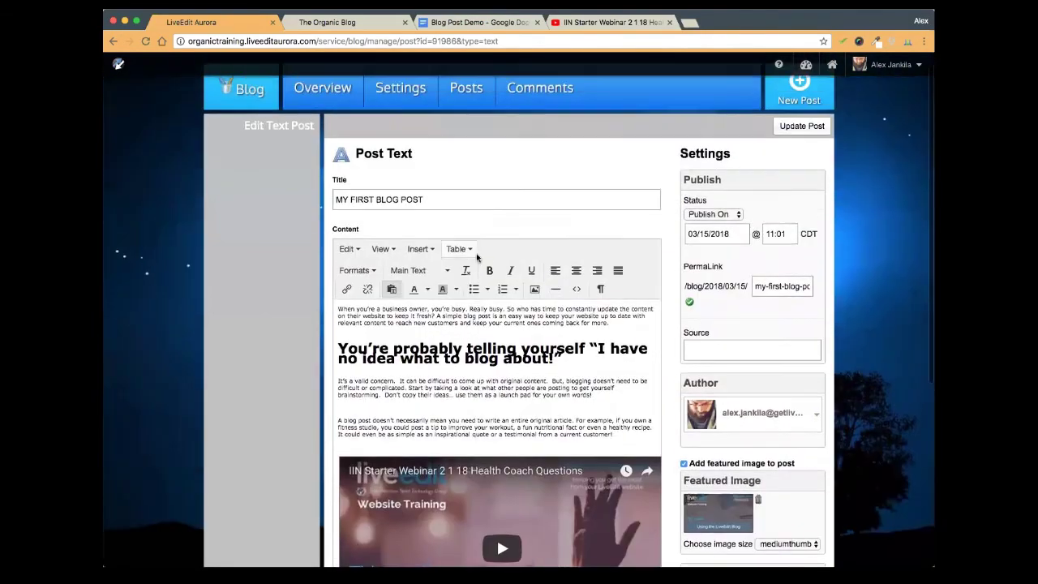
scroll(566, 241, "down", 7)
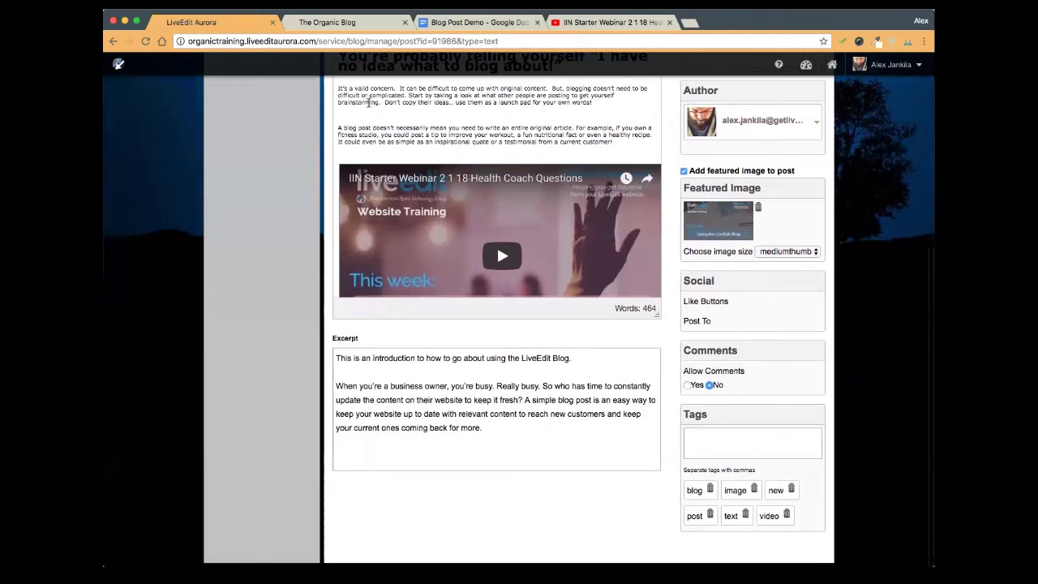
Switch to the public blog listing and compare the MY FIRST BLOG POST entry's excerpt, image and tags with the Three Spices to Add to Your Spice Rack entry
left_click(345, 24)
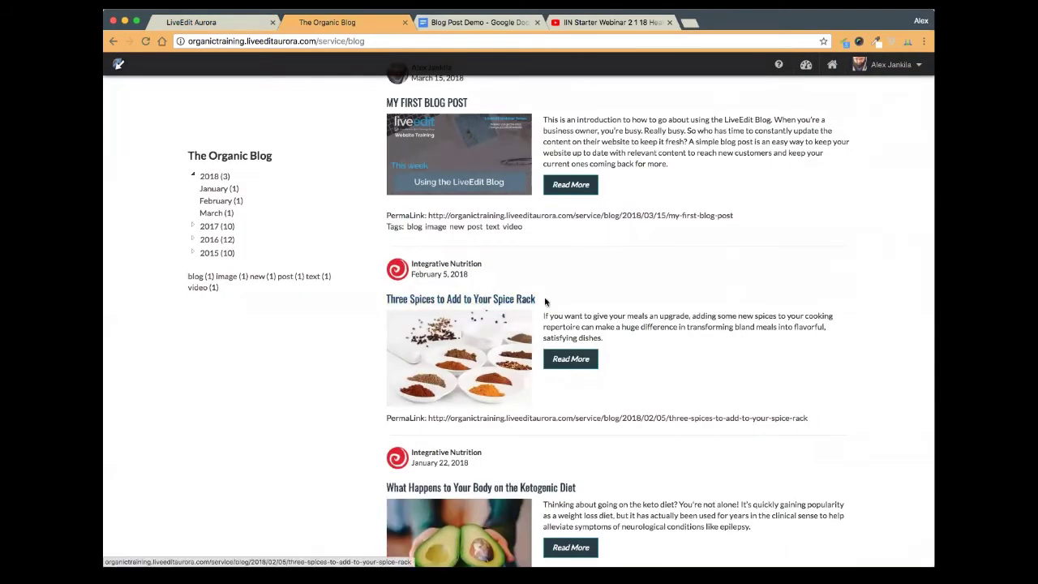
scroll(862, 308, "up", 3)
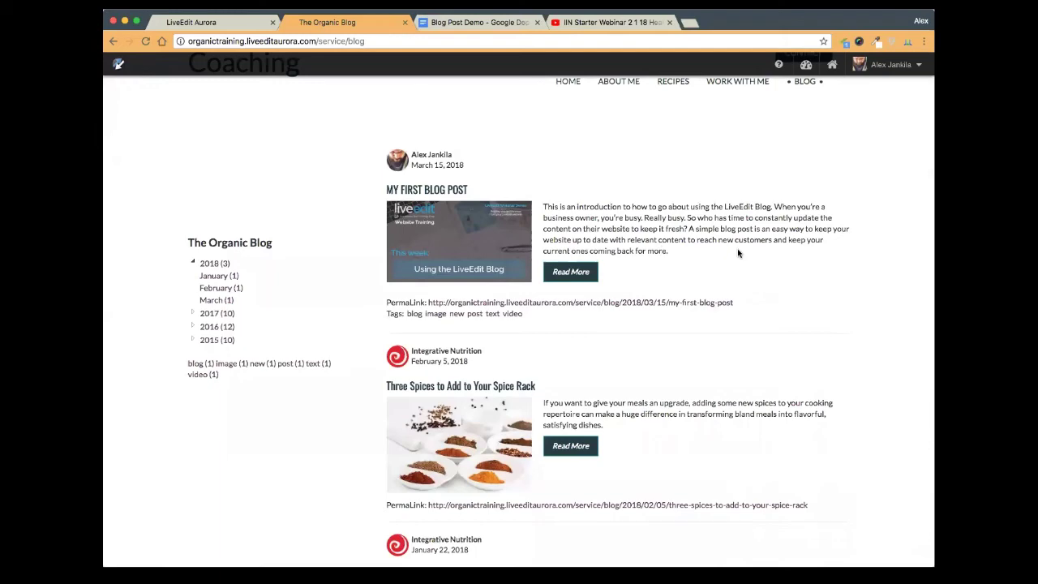
scroll(738, 253, "down", 3)
scroll(739, 254, "up", 2)
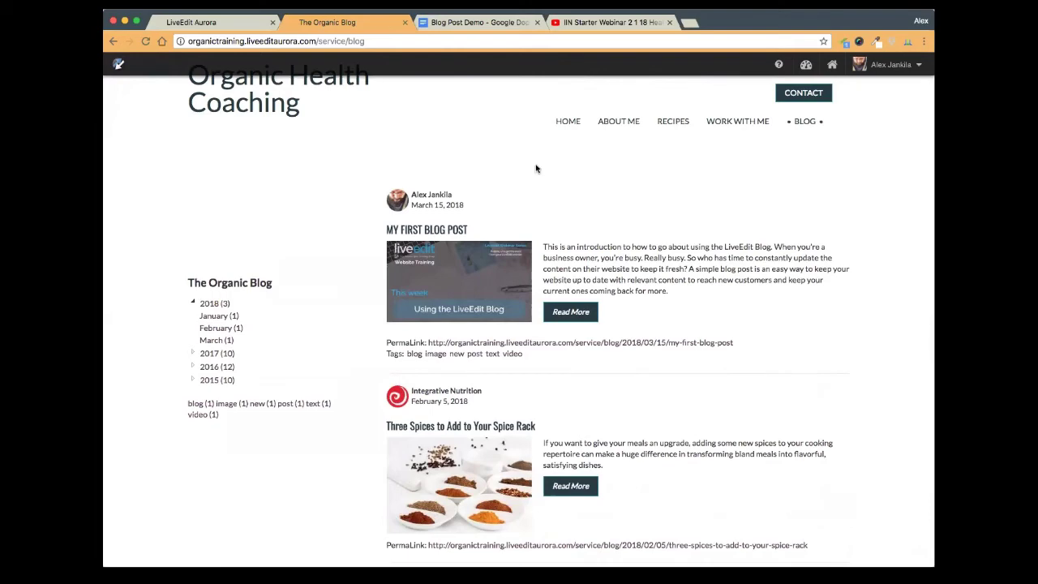
scroll(536, 168, "down", 3)
scroll(537, 167, "up", 3)
Check the webinar video's embed window on YouTube and the public blog listing, and return to the MY FIRST BLOG POST editor
left_click(604, 23)
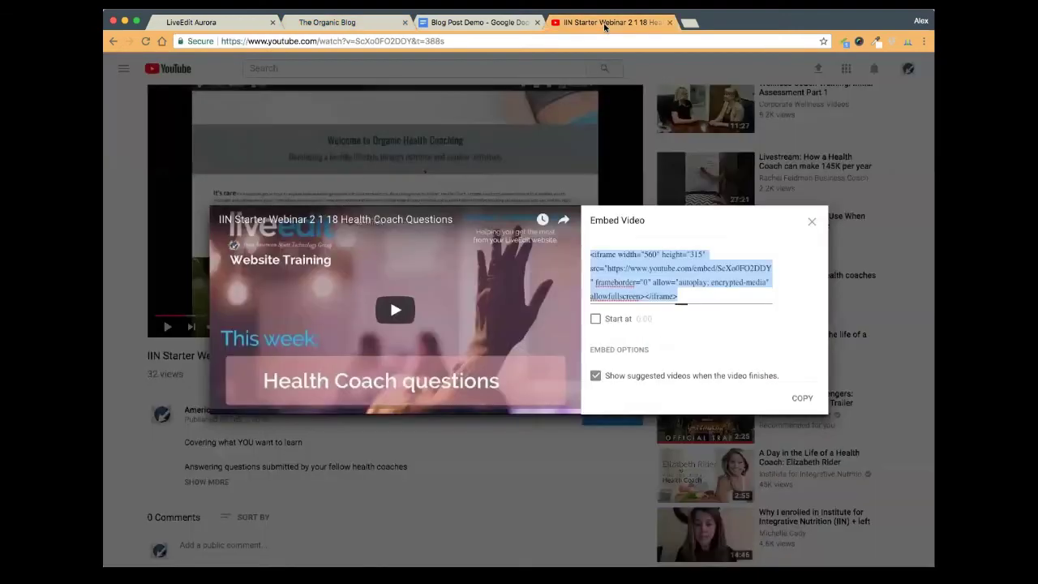
left_click(223, 25)
left_click(323, 26)
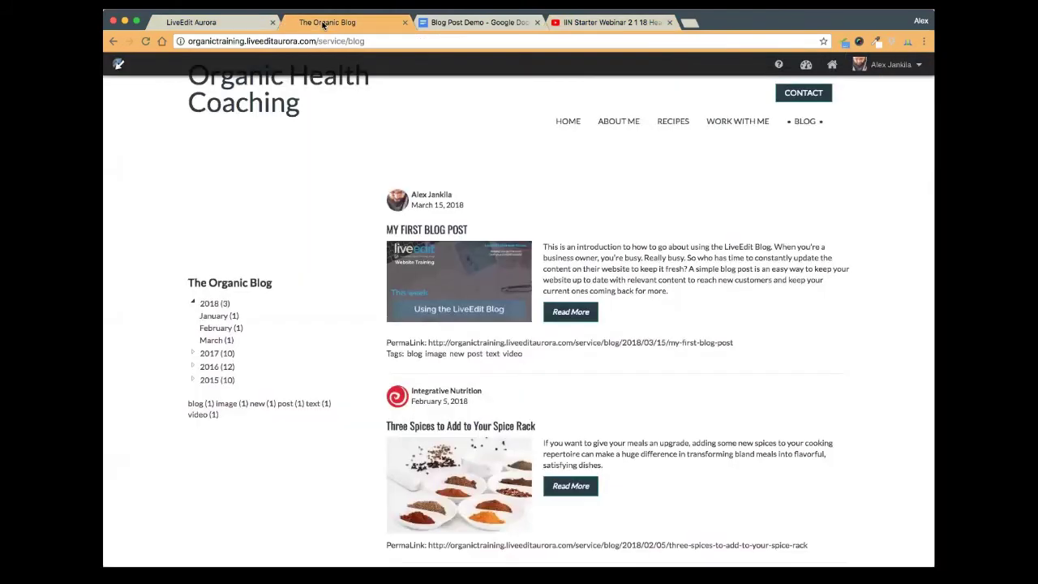
left_click(210, 22)
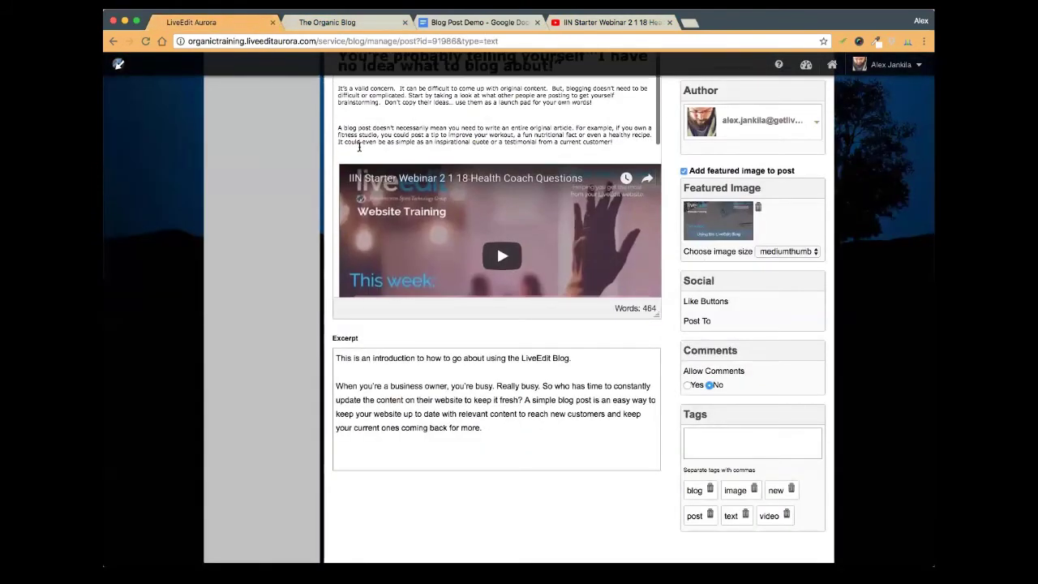
Open the media settings of the webinar video embedded in the post content and select its source address
scroll(249, 214, "up", 4)
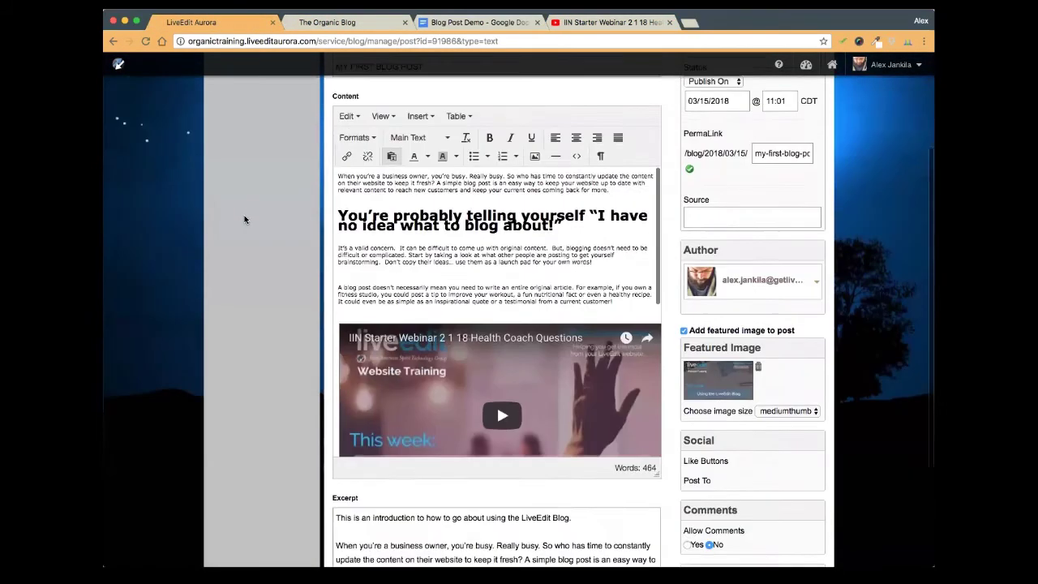
left_click(497, 405)
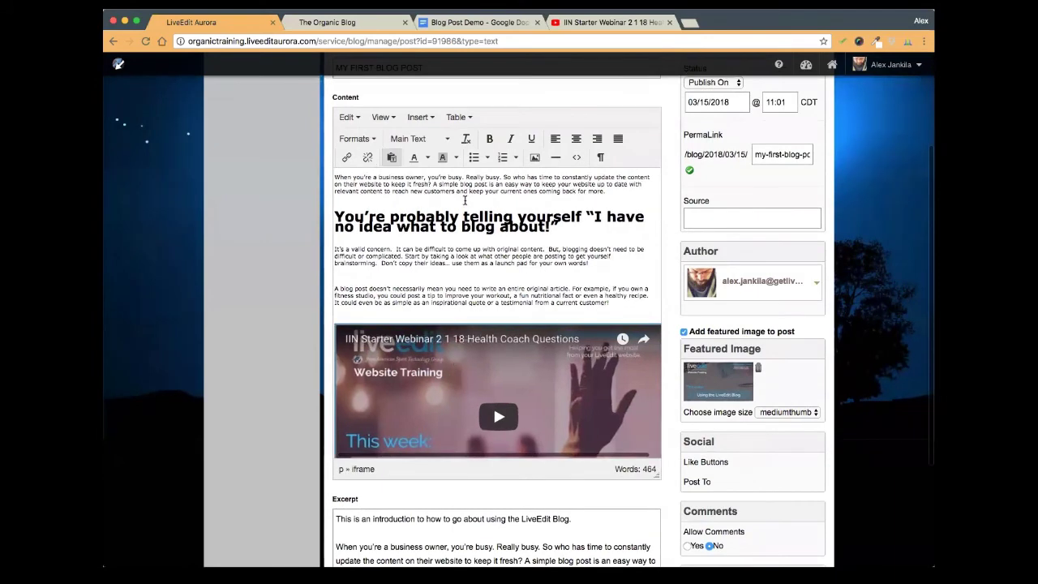
left_click(432, 119)
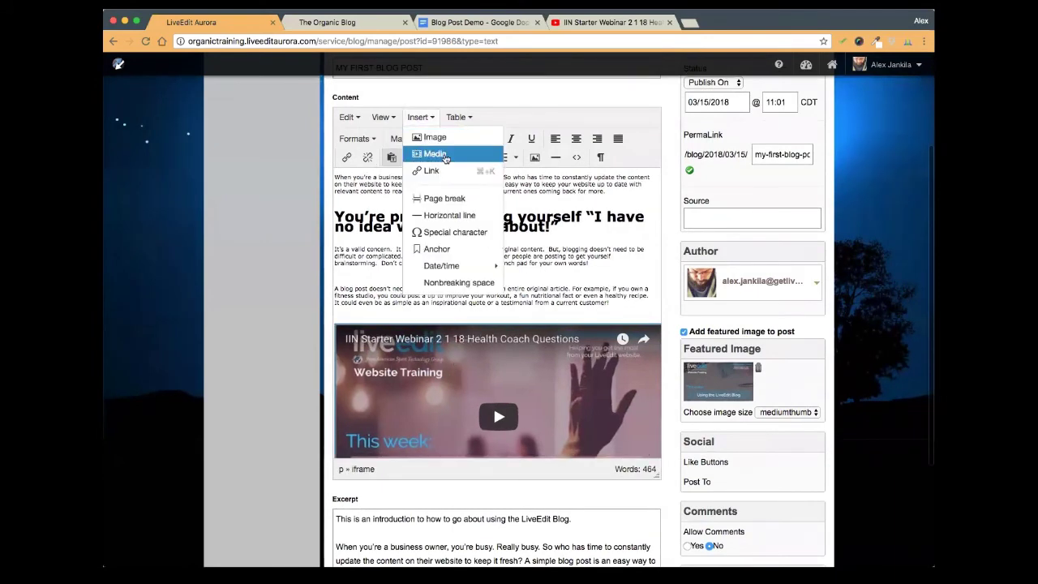
left_click(442, 155)
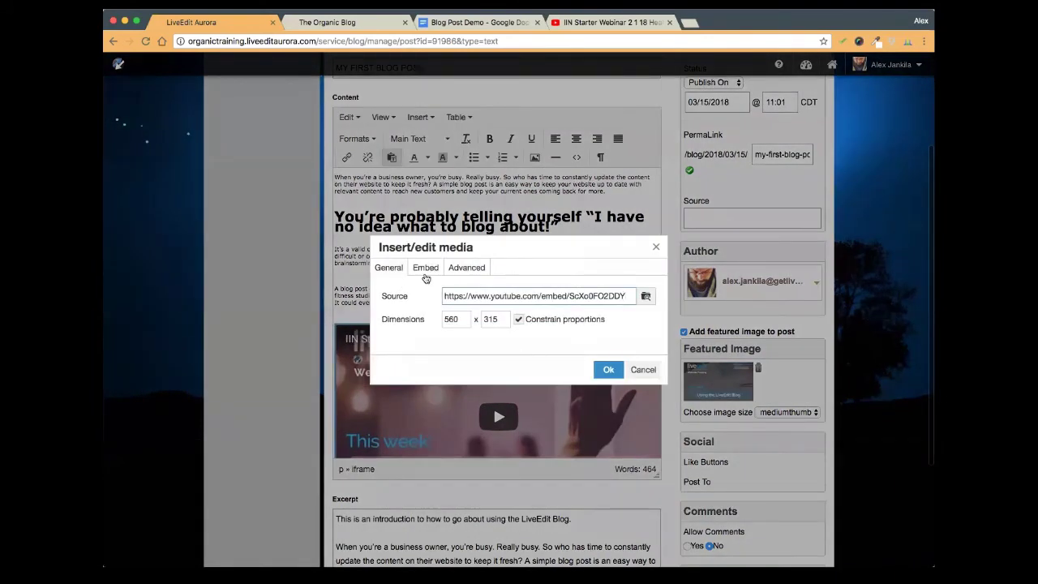
left_click_drag(629, 296, 438, 299)
Switch to YouTube, close the embed window, and copy the webinar video's share link
left_click(594, 24)
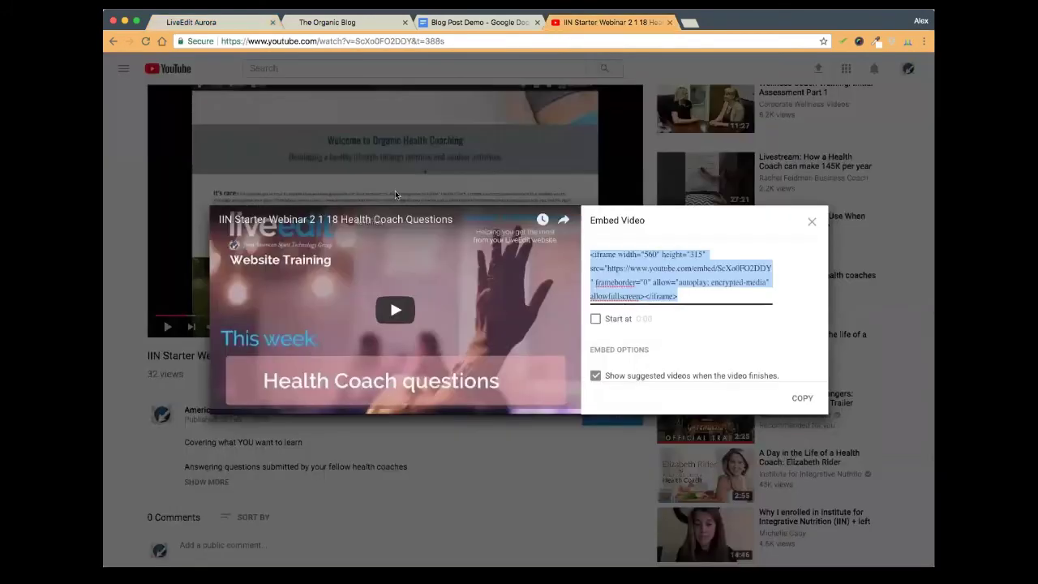
left_click(811, 221)
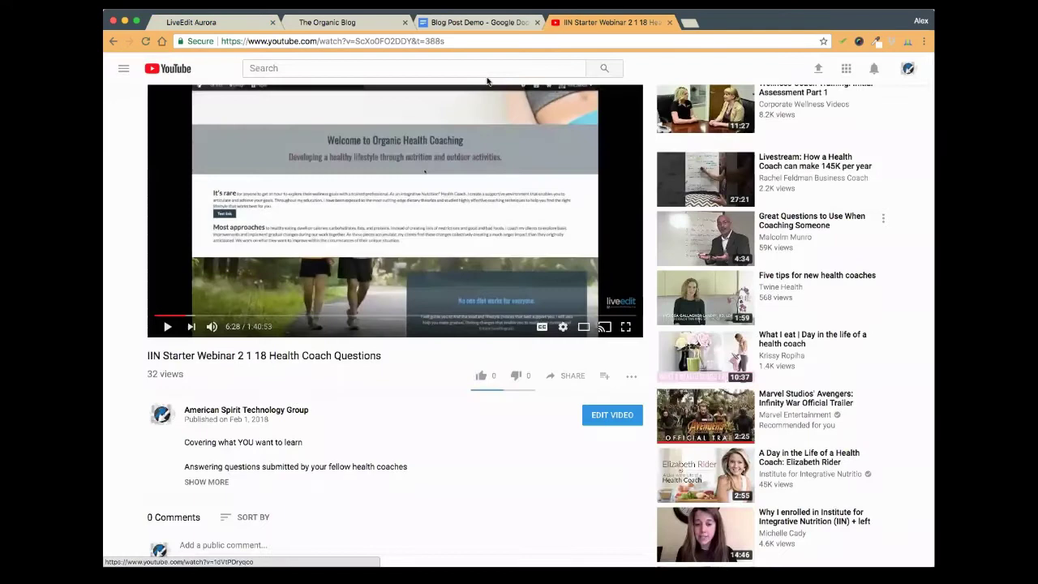
left_click(459, 41)
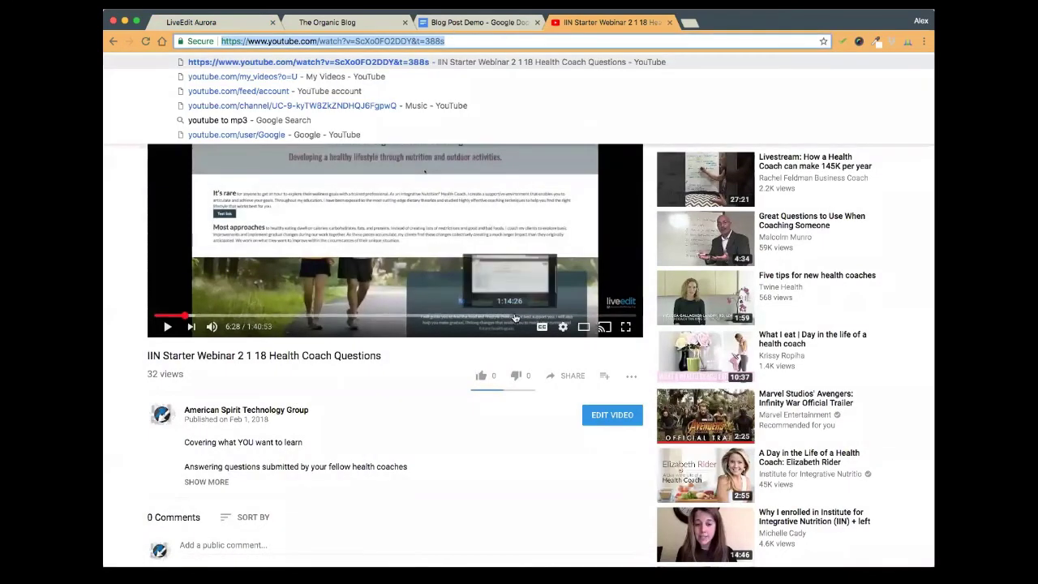
left_click(571, 379)
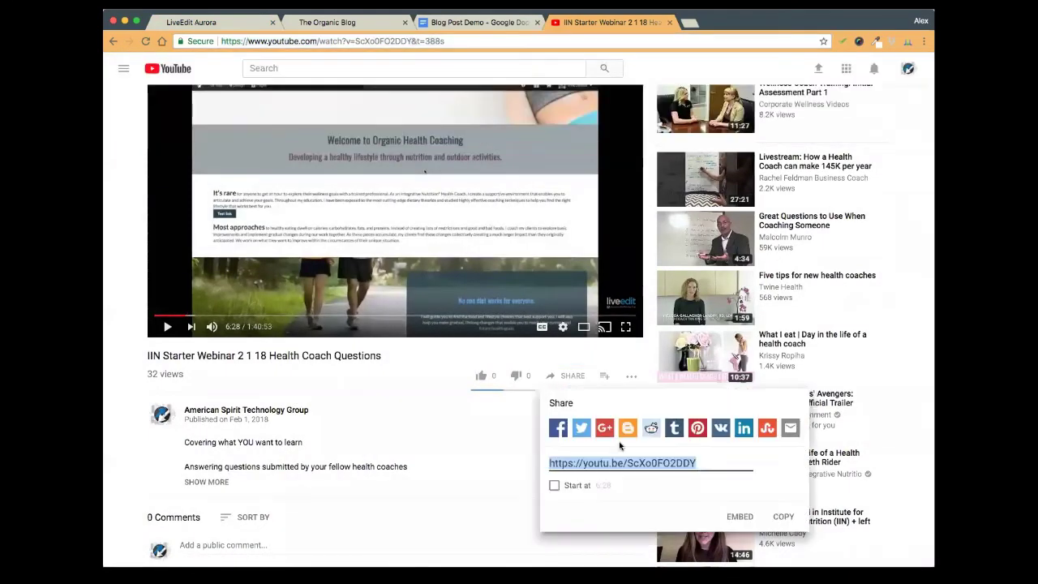
left_click_drag(712, 460, 536, 465)
right_click(581, 463)
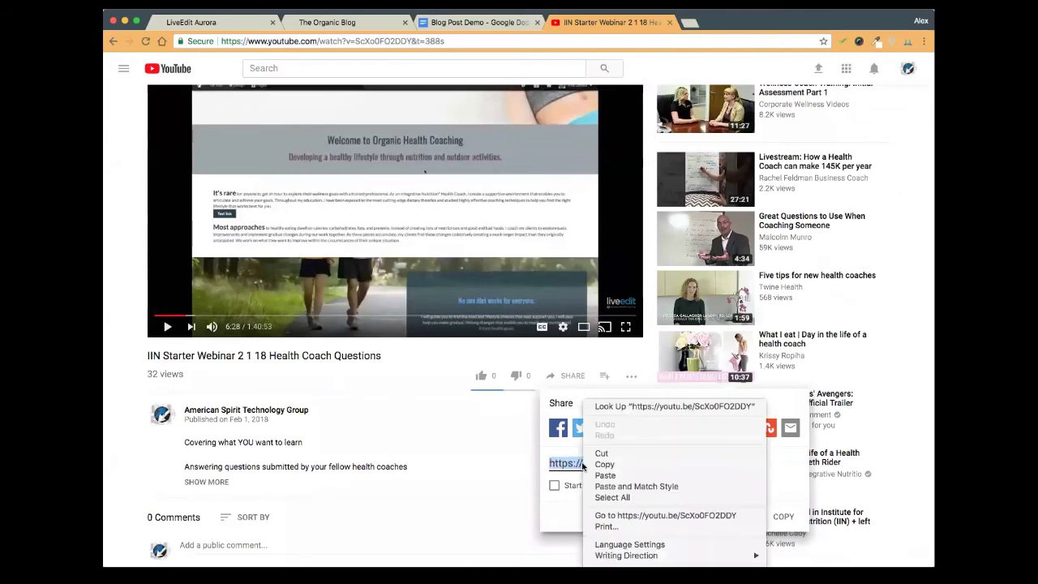
left_click(608, 466)
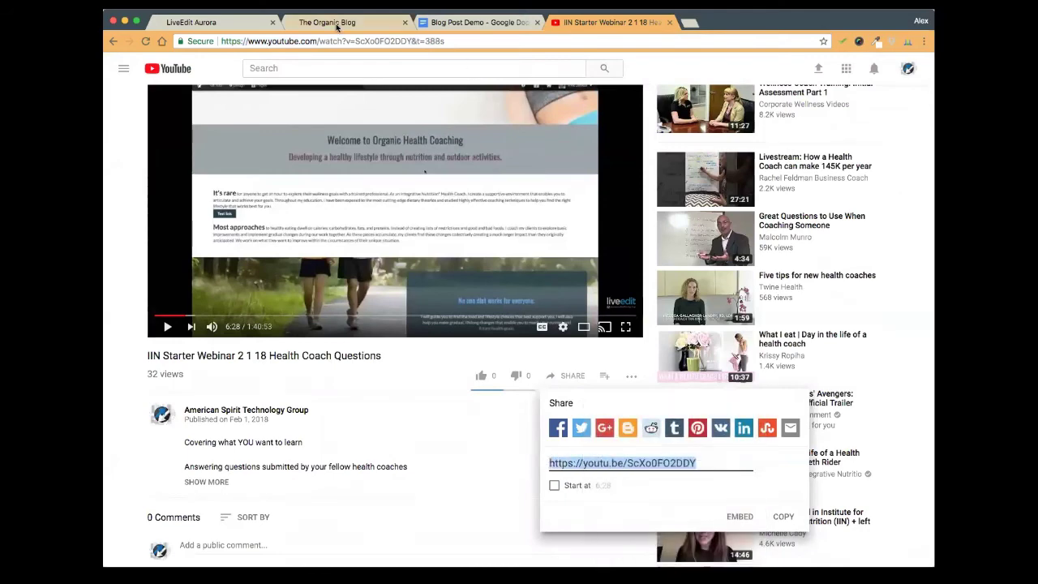
left_click(206, 25)
triple_click(460, 296)
left_click_drag(461, 296, 618, 296)
right_click(619, 297)
left_click(652, 368)
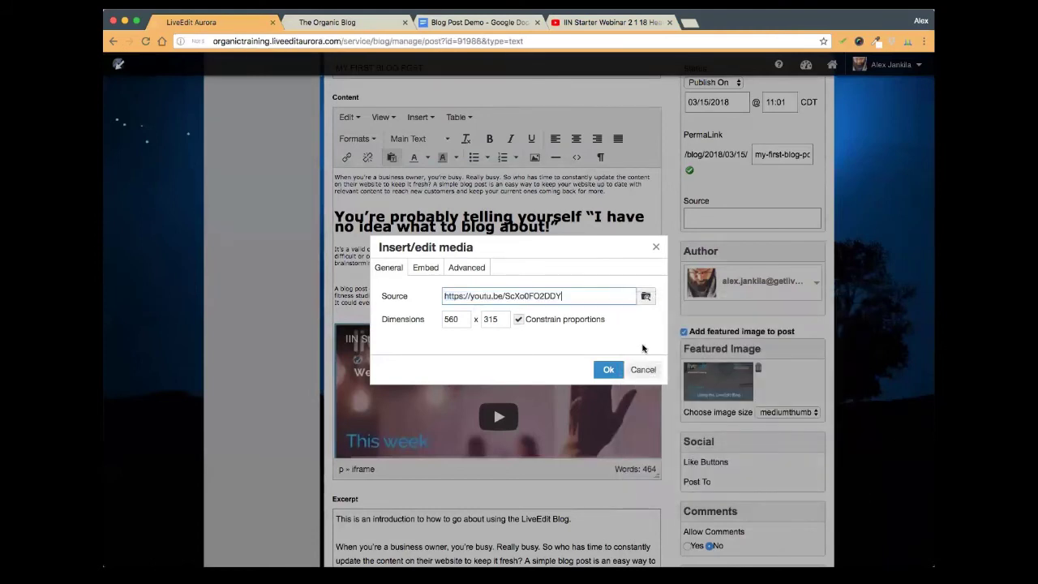
Show the media's embed code field, copy the full iframe embed code of the webinar video from YouTube, and return to the post editor
left_click(424, 268)
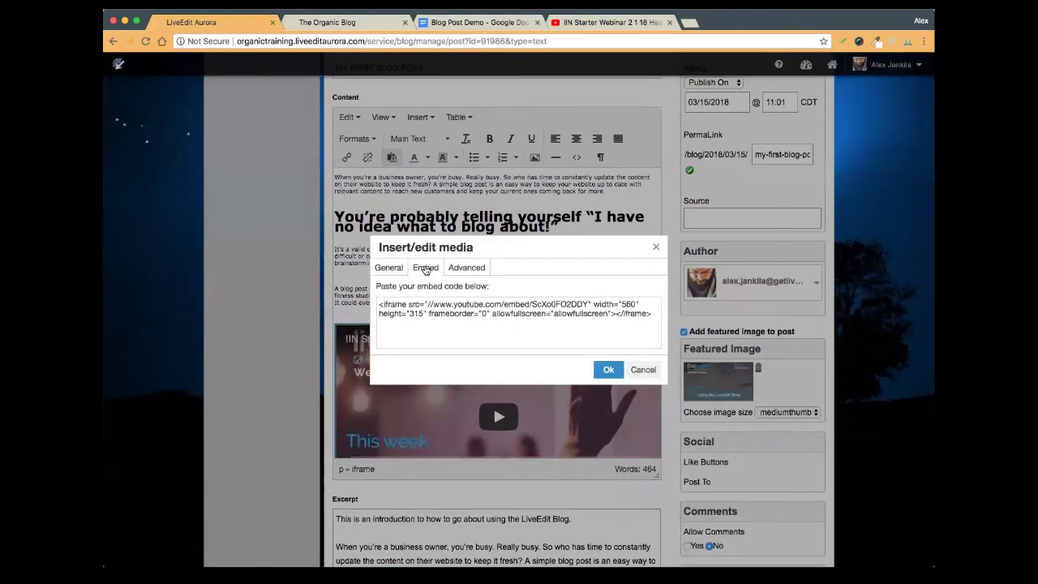
left_click(590, 22)
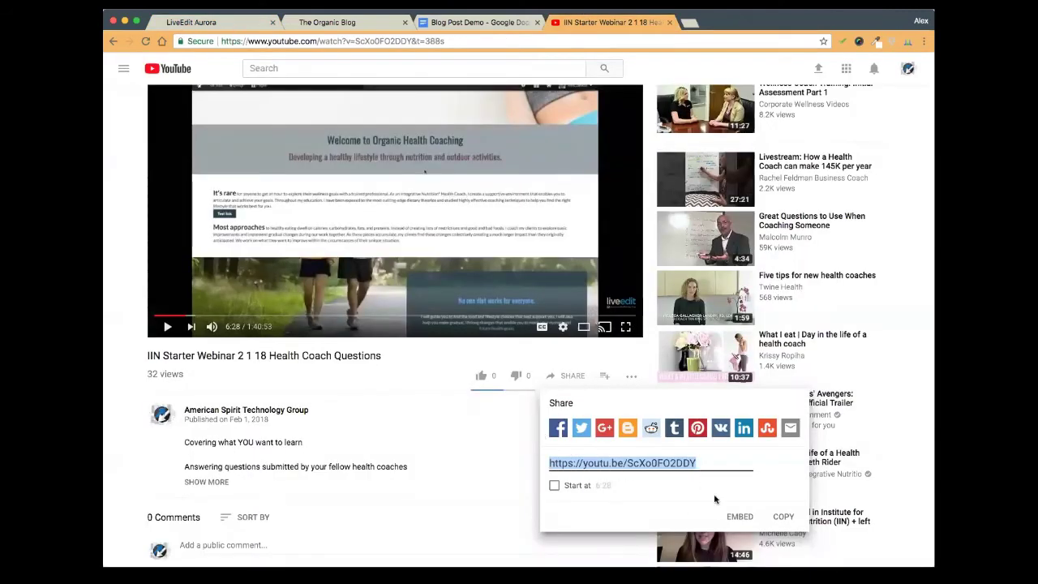
left_click(740, 517)
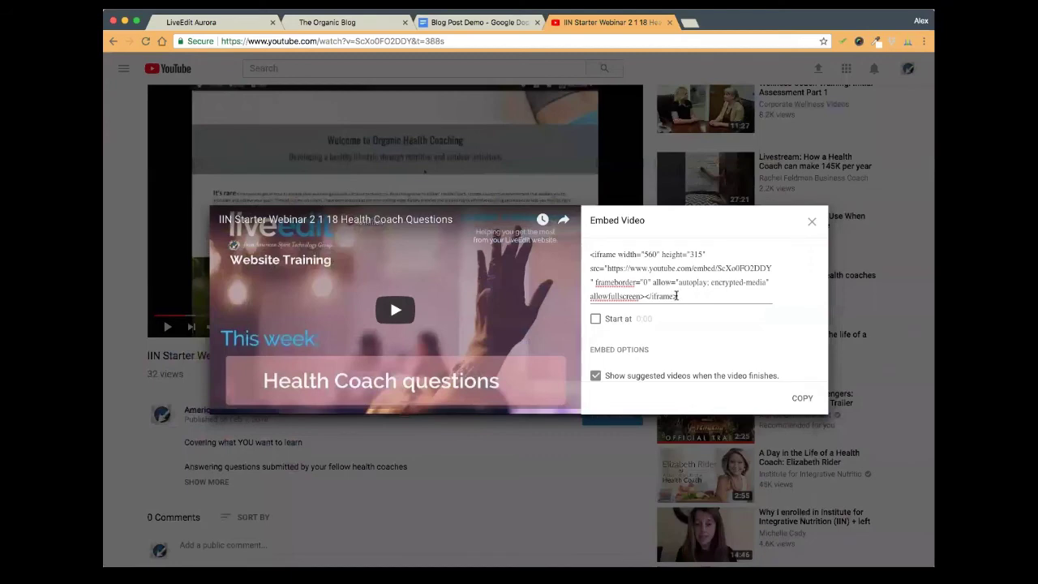
left_click_drag(677, 297, 585, 253)
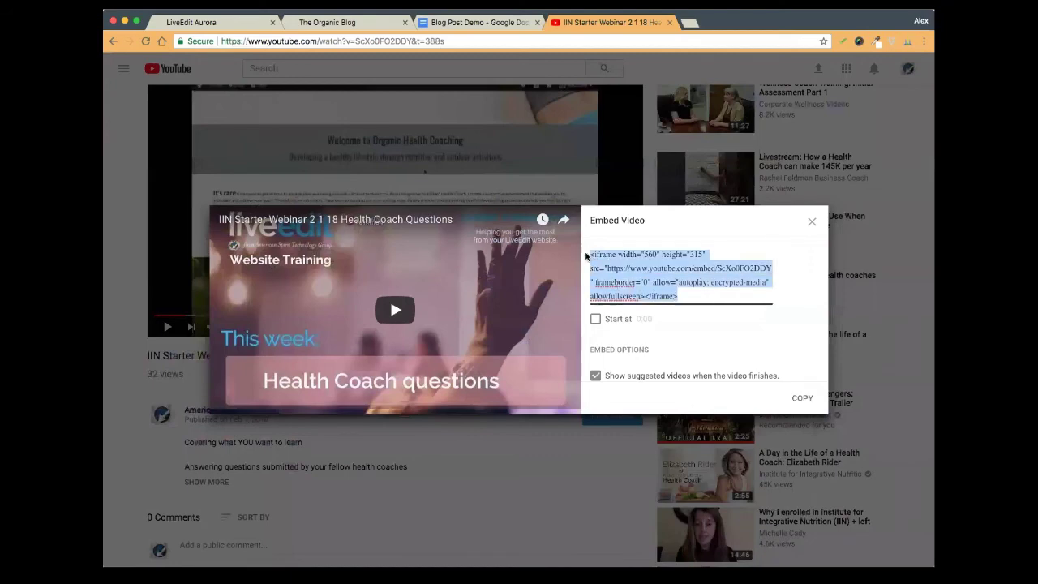
right_click(666, 264)
left_click(681, 324)
left_click(218, 21)
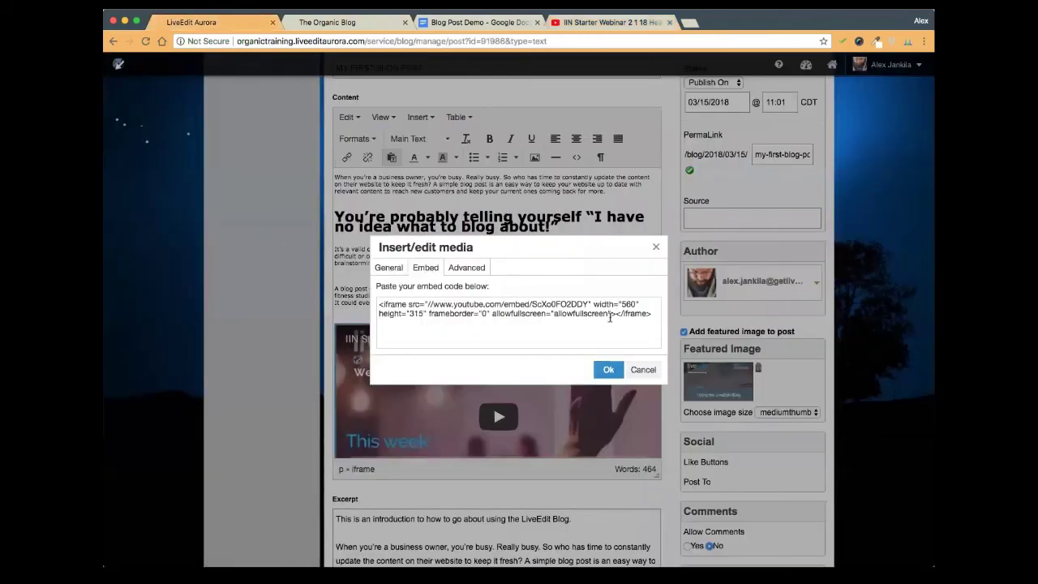
Replace the existing embed code of the post's video with the iframe code copied from YouTube
left_click_drag(654, 314, 378, 305)
right_click(404, 303)
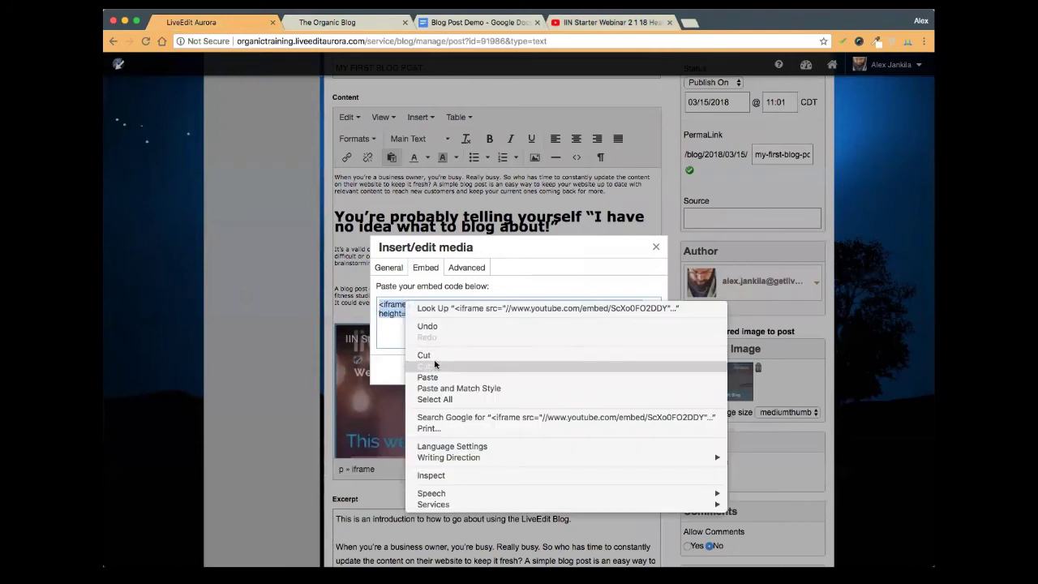
left_click(439, 378)
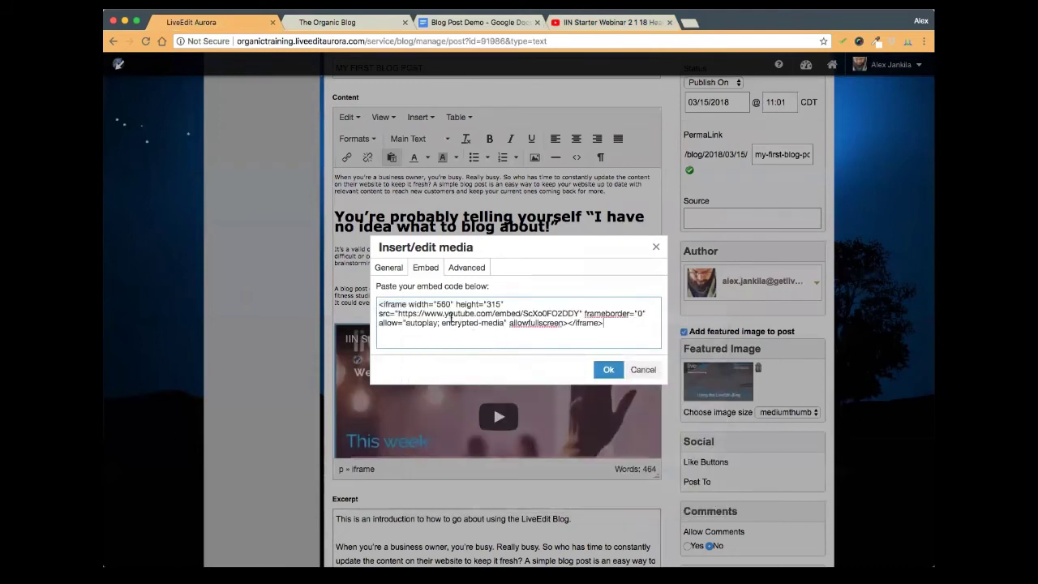
Change the iframe's width to 660 and height to 415 in the embed code
left_click_drag(437, 304, 487, 304)
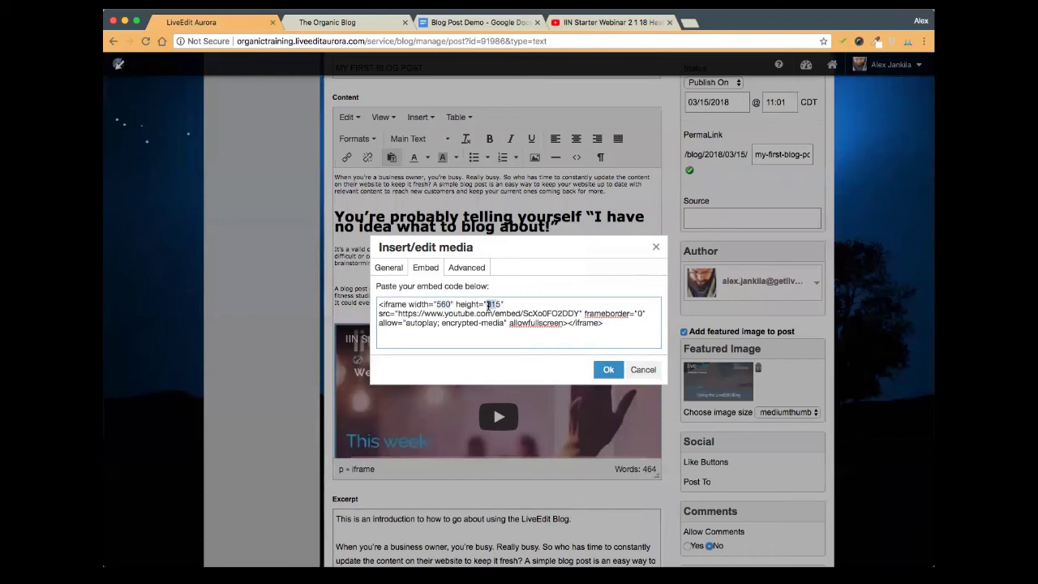
left_click(443, 304)
key("BackSpace")
type("6")
left_click(491, 304)
key("BackSpace")
type("4")
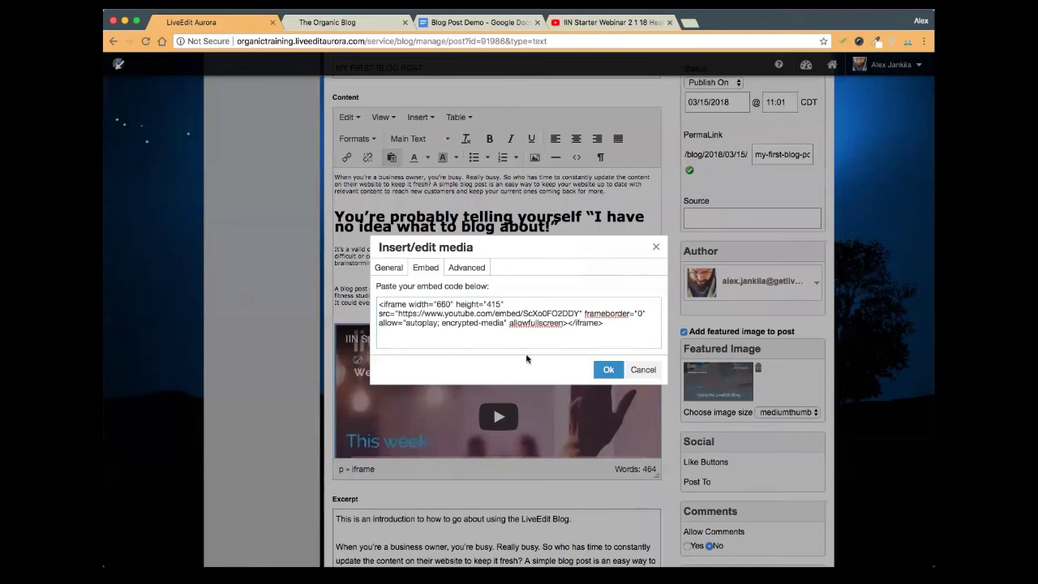
Review the webinar video's embed options on YouTube, from player controls to privacy-enhanced mode, and close the embed window
left_click(595, 29)
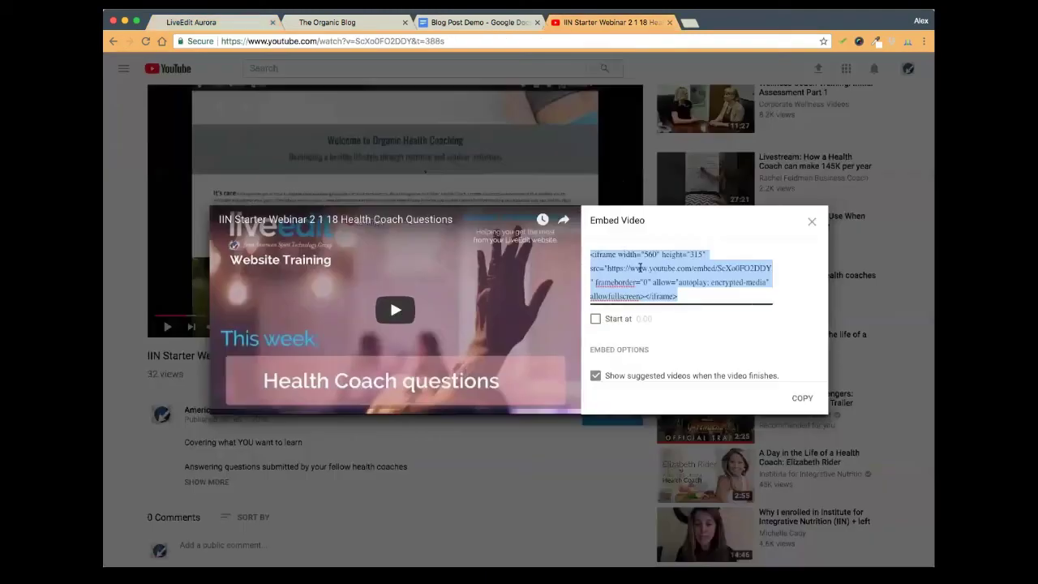
scroll(741, 299, "down", 5)
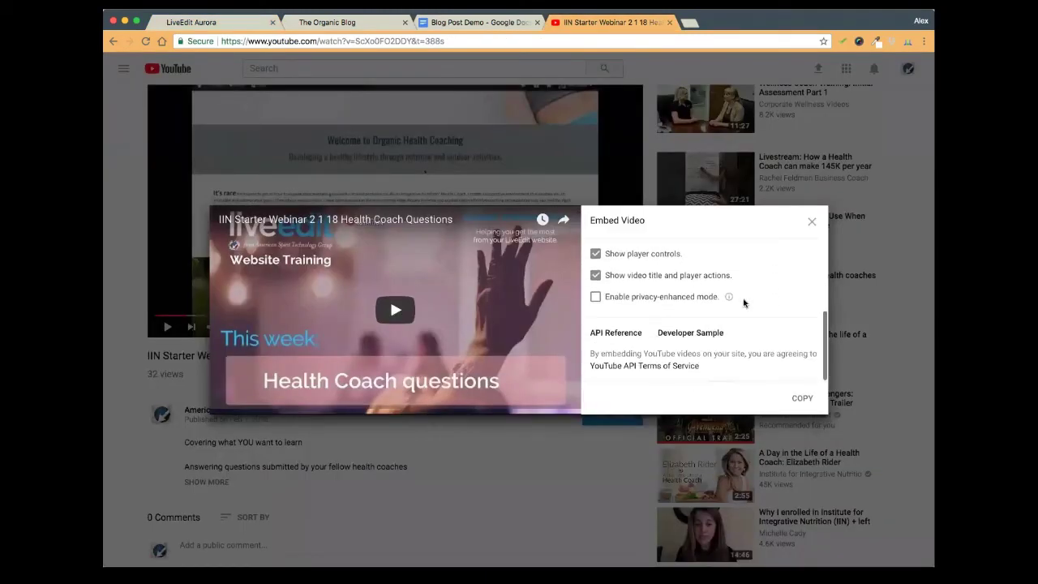
scroll(743, 302, "up", 5)
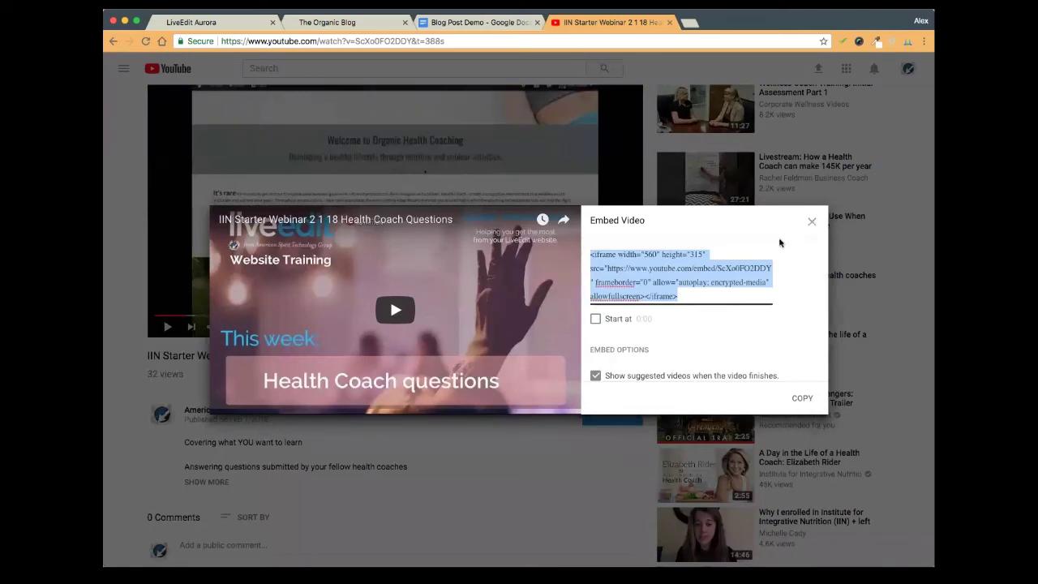
left_click(809, 222)
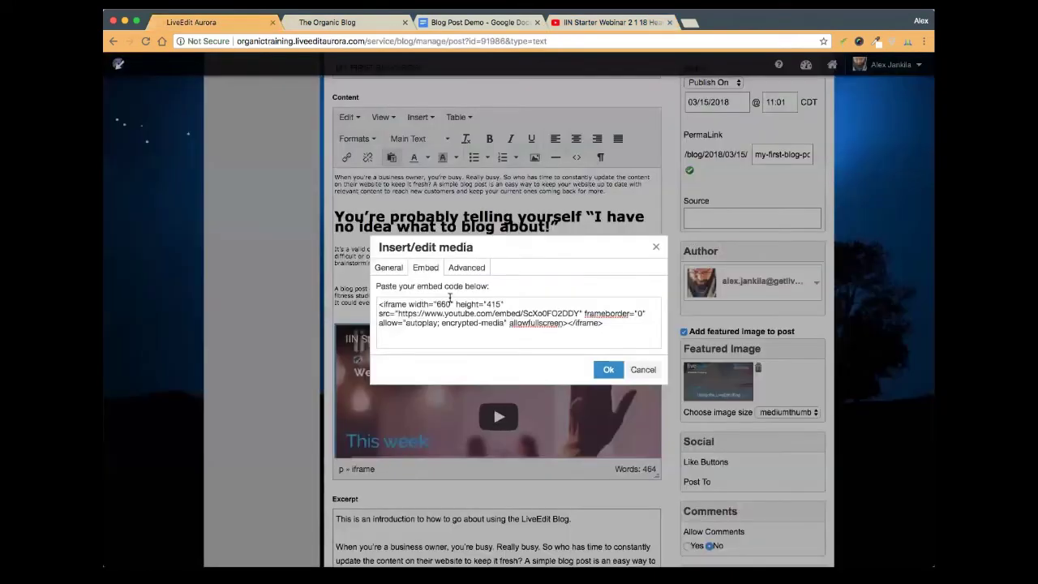
Check the video's source and dimensions in the general media settings, and discard the media changes
left_click(381, 269)
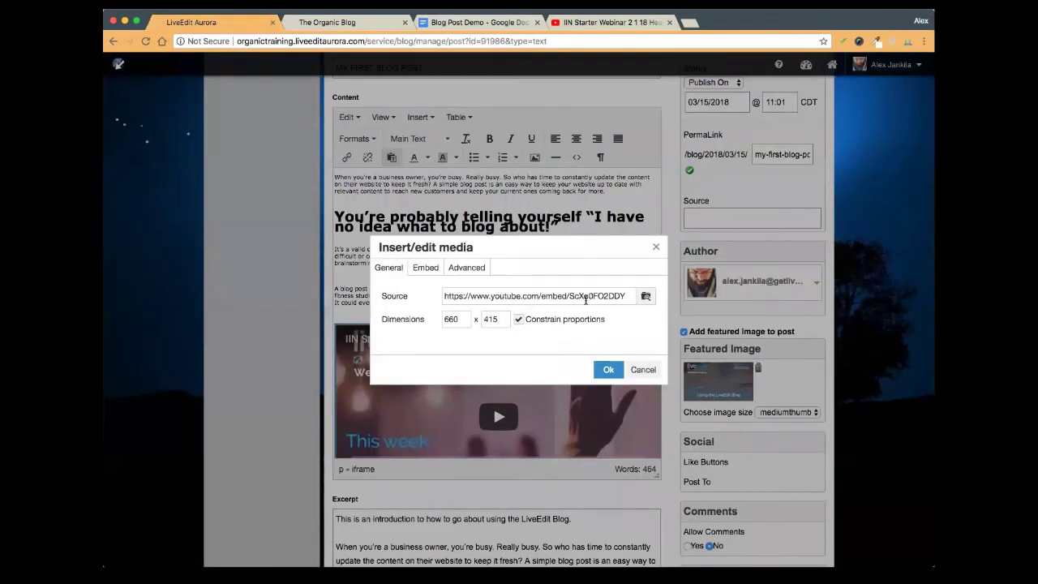
left_click_drag(631, 294, 411, 297)
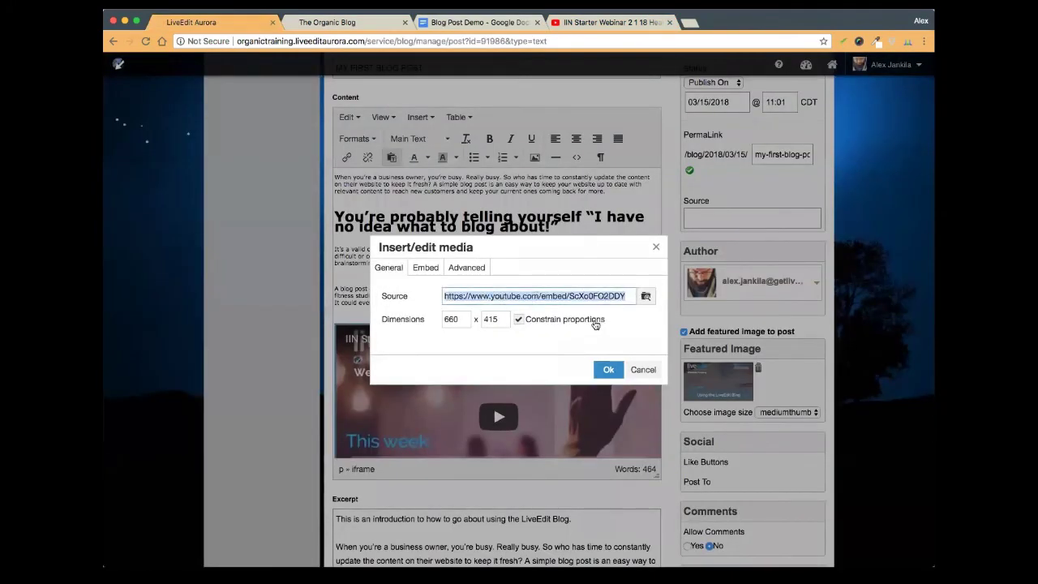
left_click(643, 370)
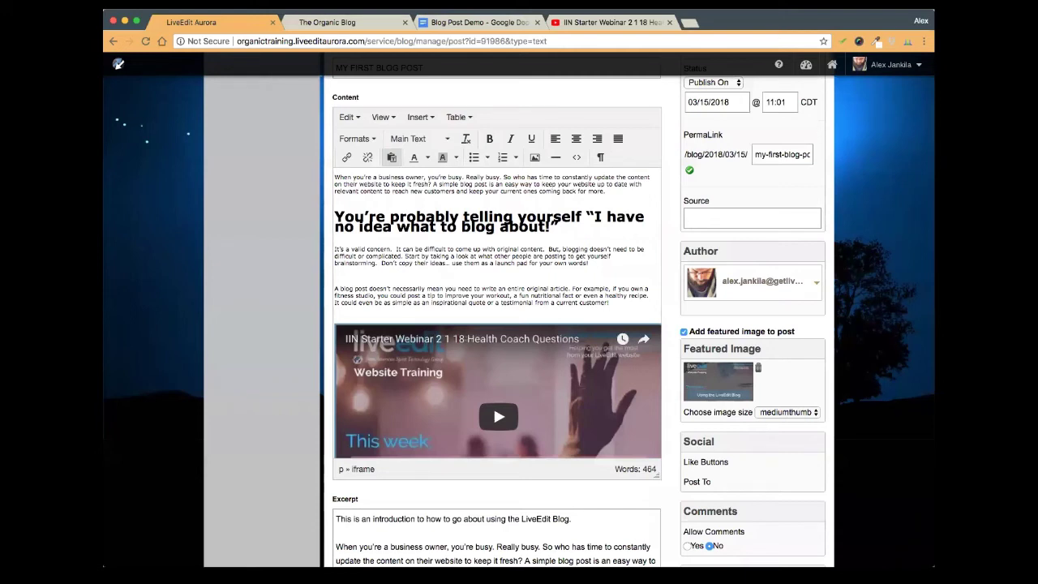
Switch to the public blog listing and open the LiveEdit Platform dashboard from there
left_click(327, 22)
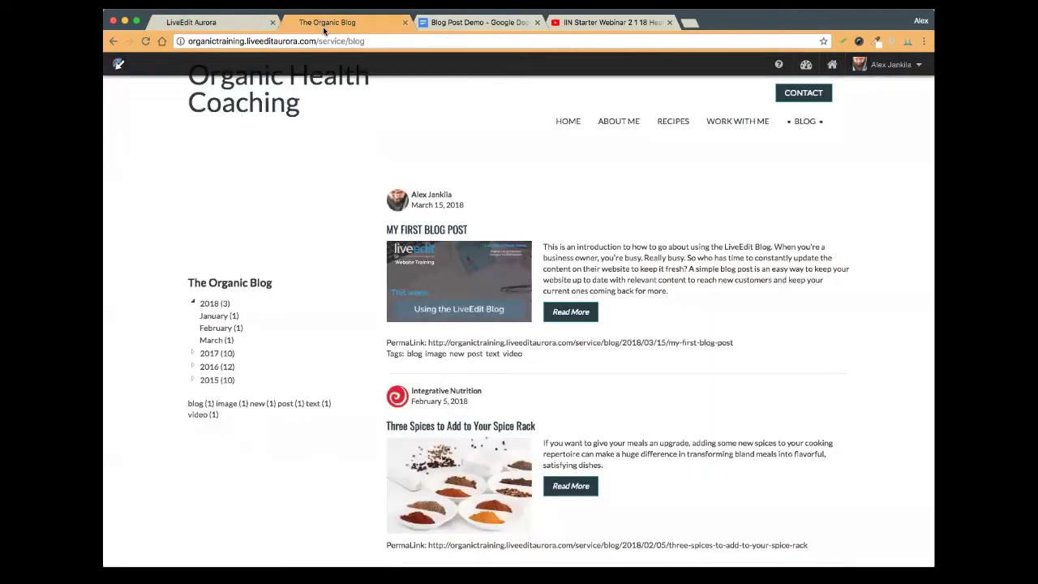
left_click(805, 66)
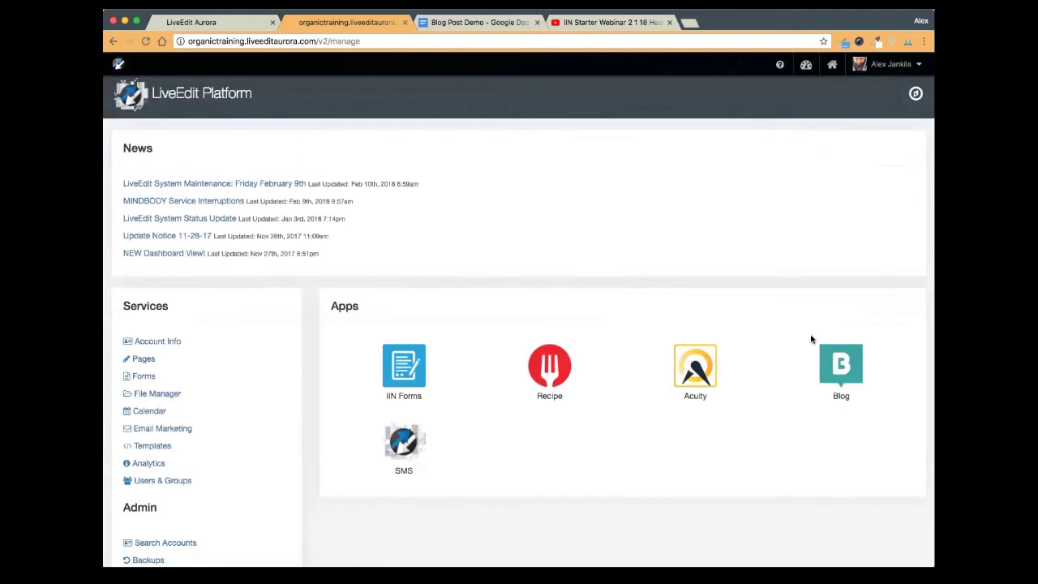
Open the Blog app from the dashboard and compare its published posts list with the open post editor
left_click_drag(811, 340, 835, 451)
left_click(835, 451)
left_click(837, 362)
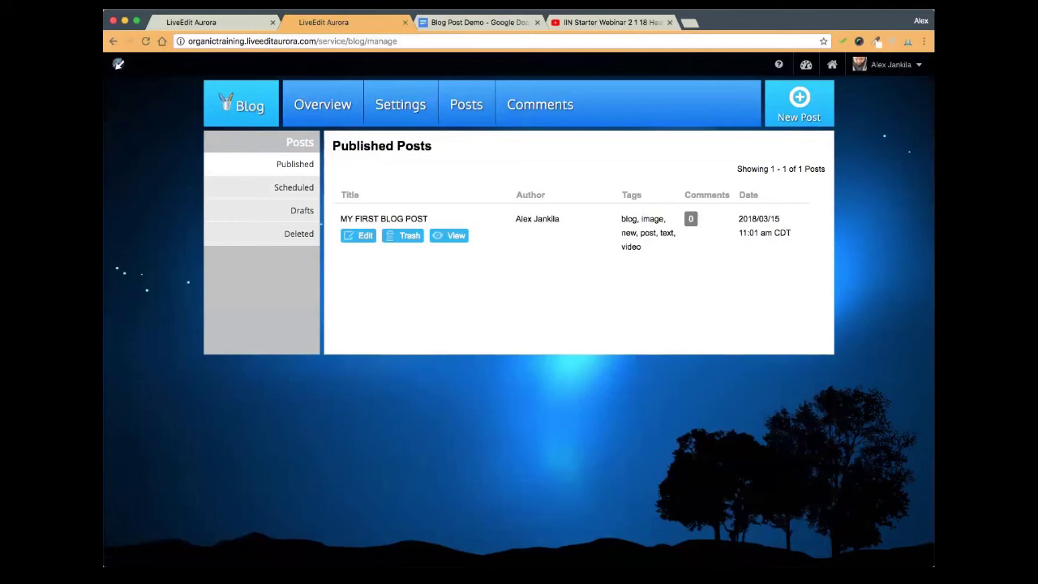
left_click(218, 22)
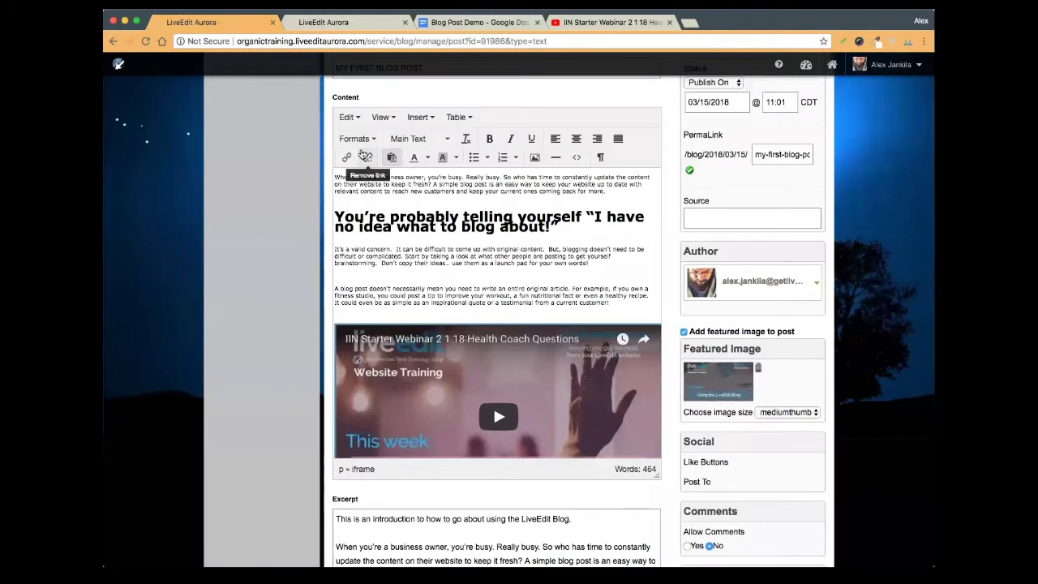
scroll(348, 139, "up", 3)
left_click(370, 22)
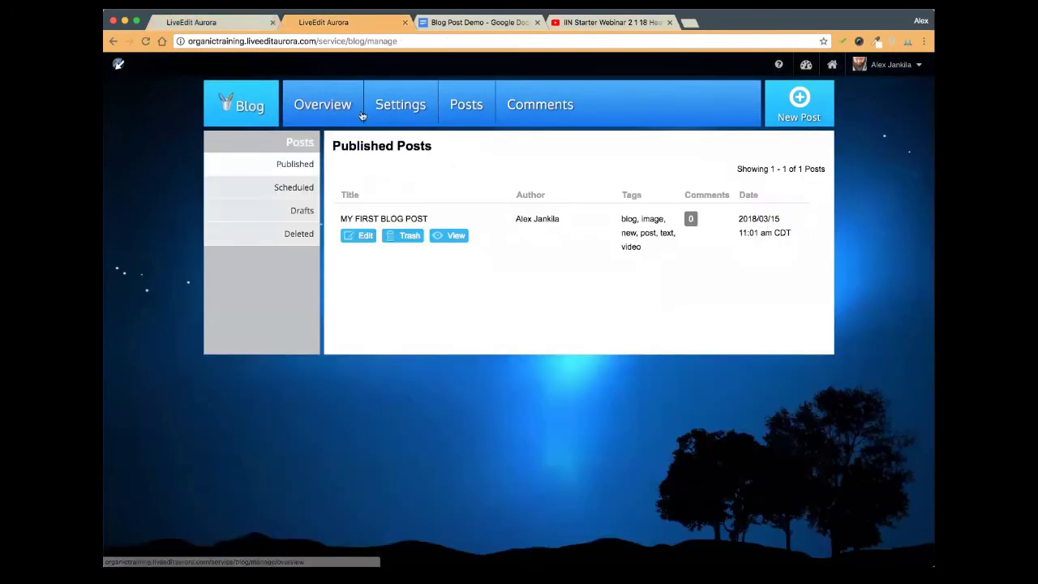
Go through the website's home page to the public blog listing and examine the "Three Spices to Add to Your Spice Rack" excerpt
left_click(832, 64)
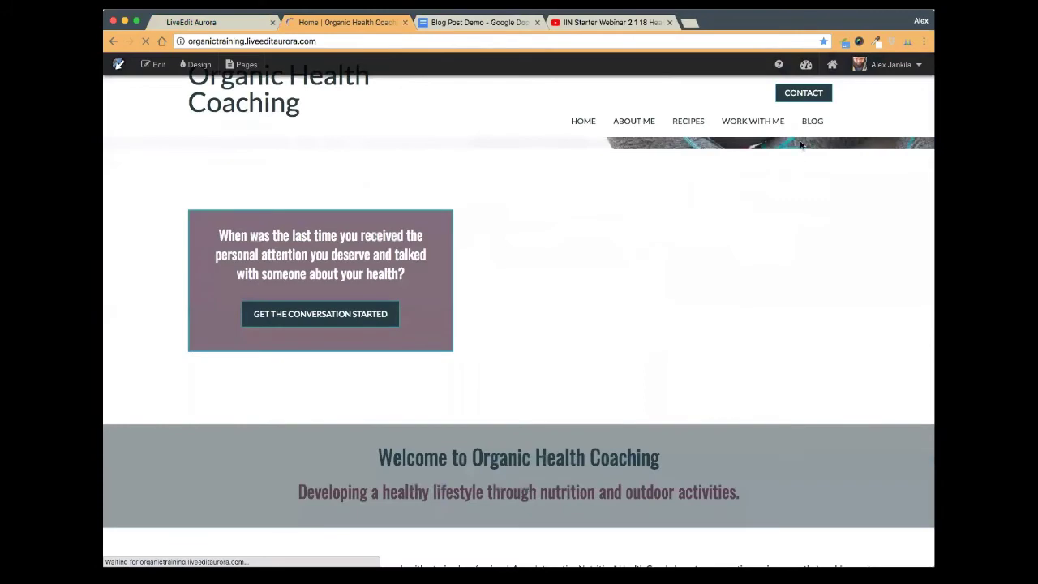
left_click(803, 92)
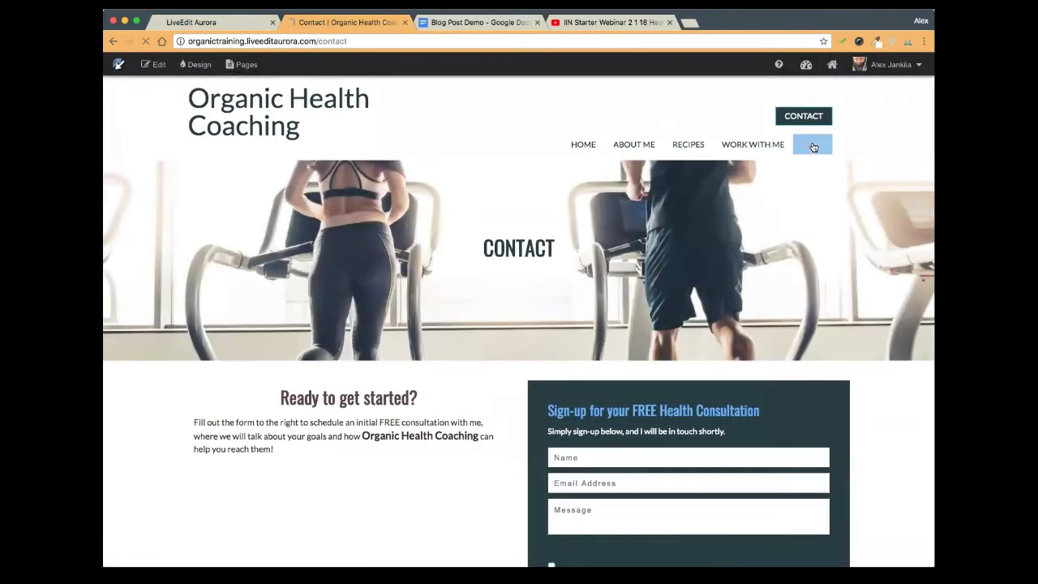
left_click(812, 141)
scroll(527, 235, "down", 2)
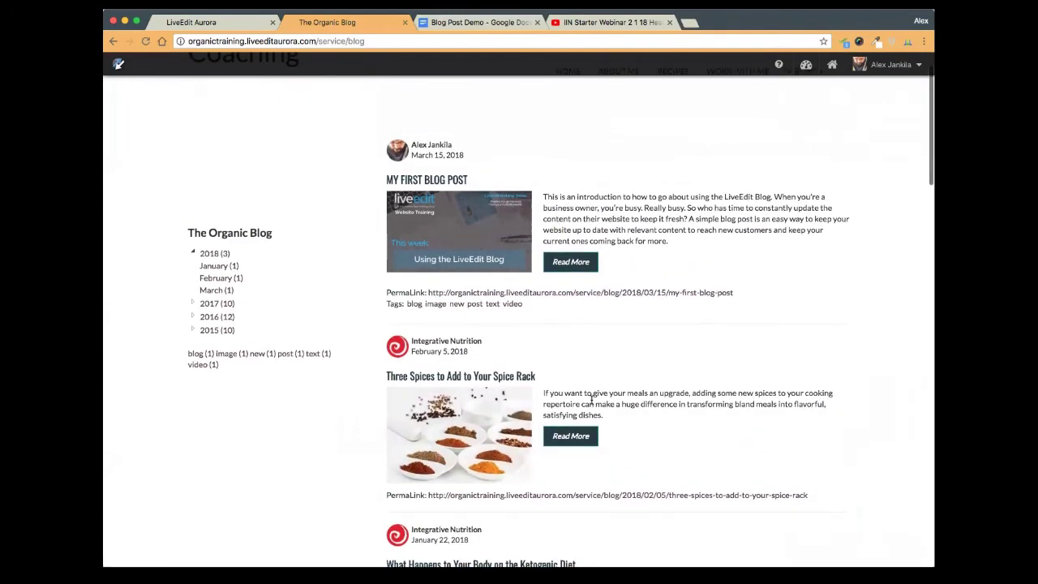
left_click_drag(603, 417, 537, 394)
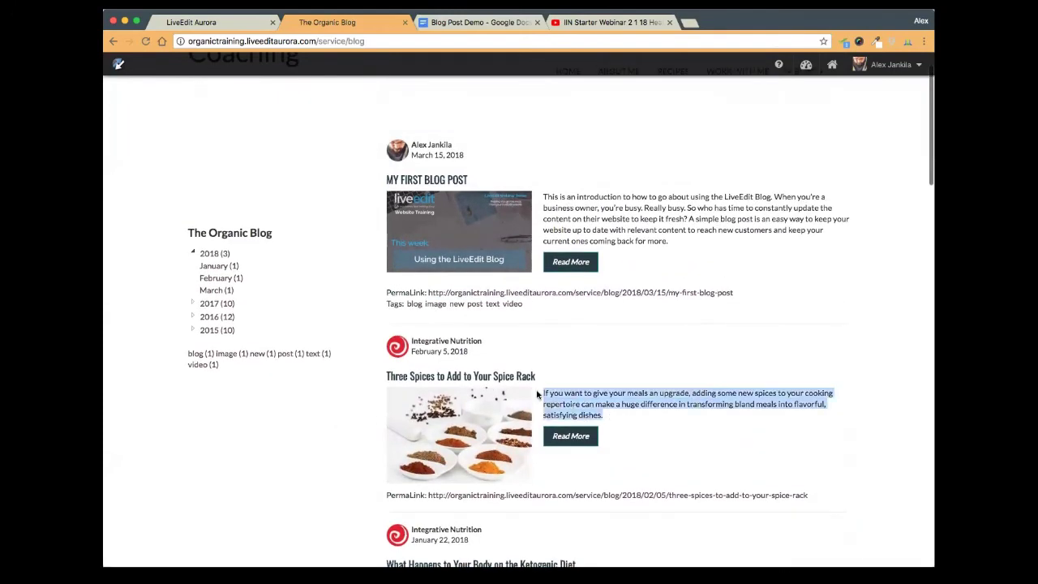
Review the body text and embedded video of "MY FIRST BLOG POST" in the post editor, highlighting the start of the "A blog post doesn't necessarily" paragraph
left_click(227, 20)
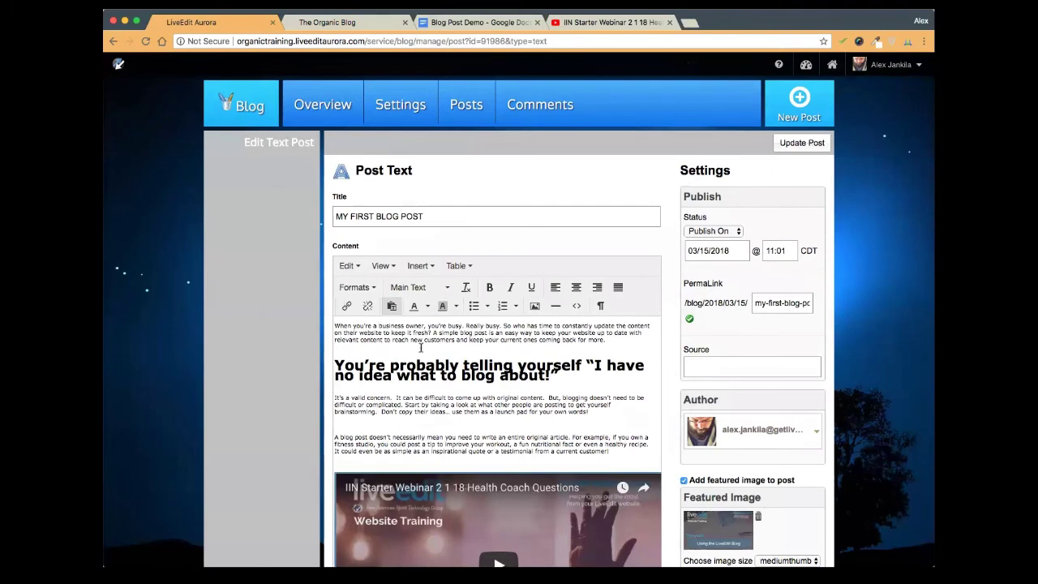
scroll(421, 347, "down", 1)
scroll(420, 347, "up", 1)
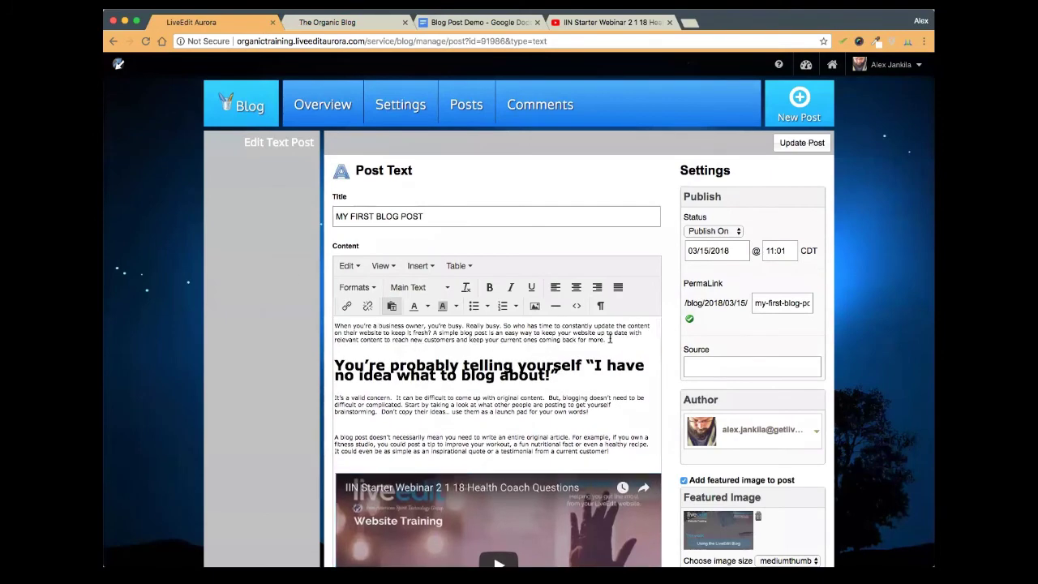
scroll(516, 335, "down", 10)
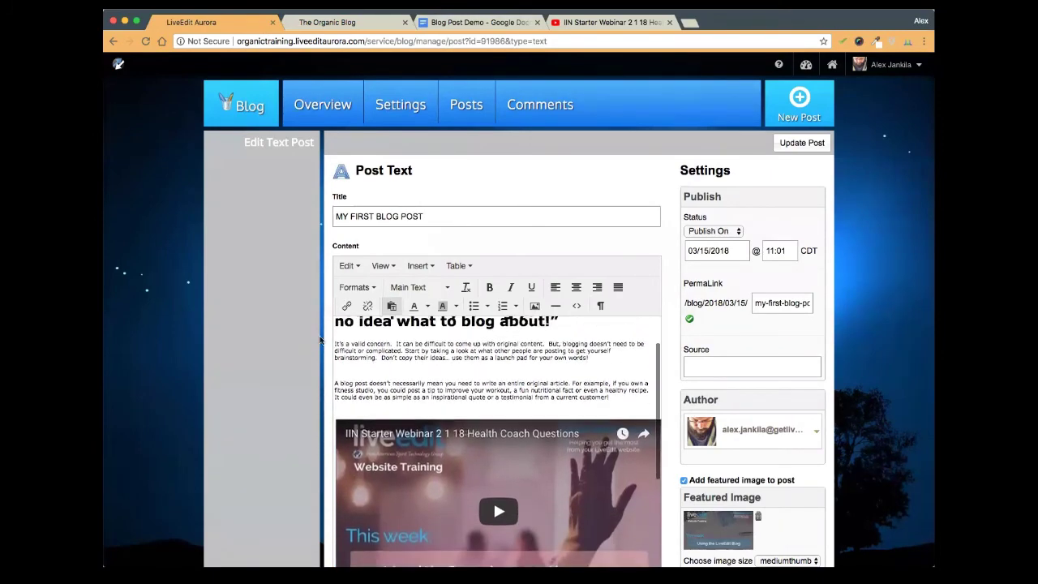
scroll(285, 325, "up", 2)
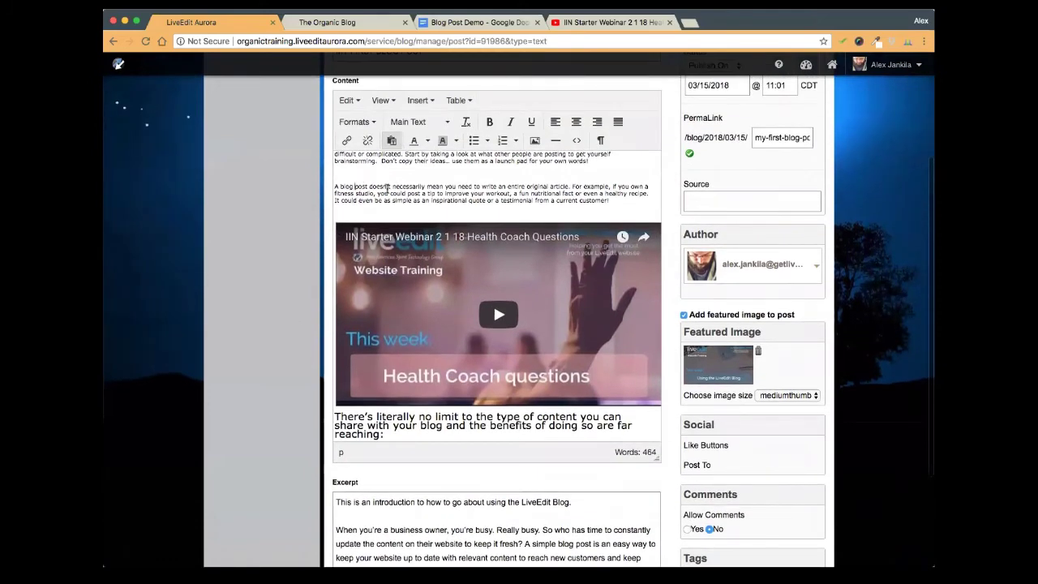
left_click_drag(400, 186, 332, 186)
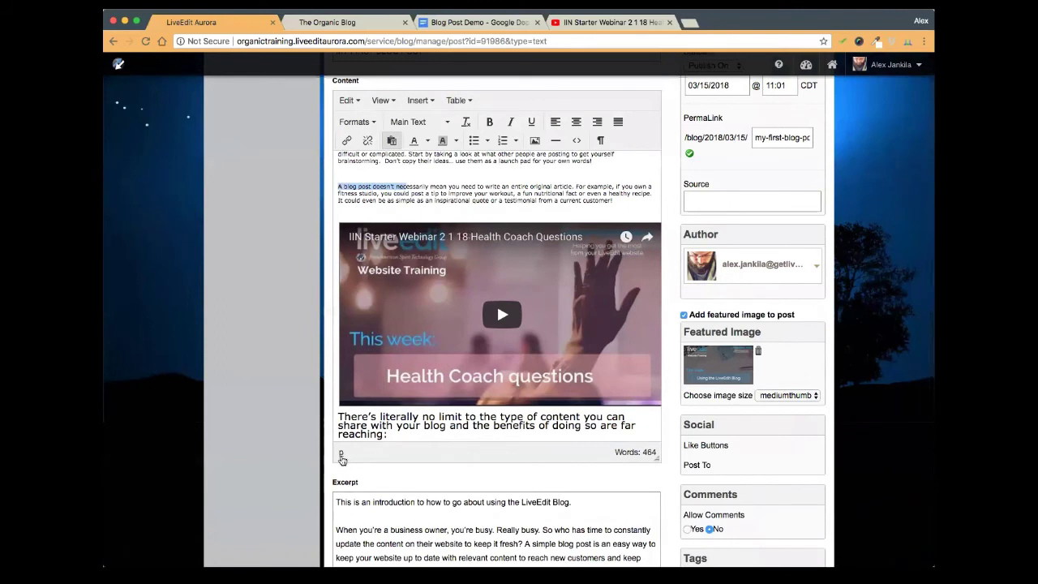
scroll(341, 445, "up", 2)
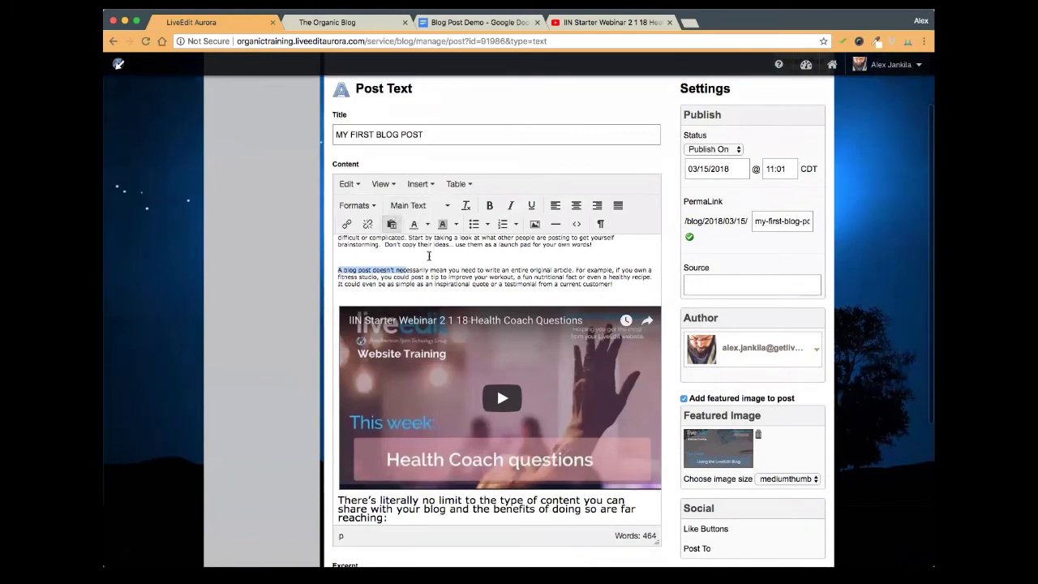
scroll(429, 256, "up", 3)
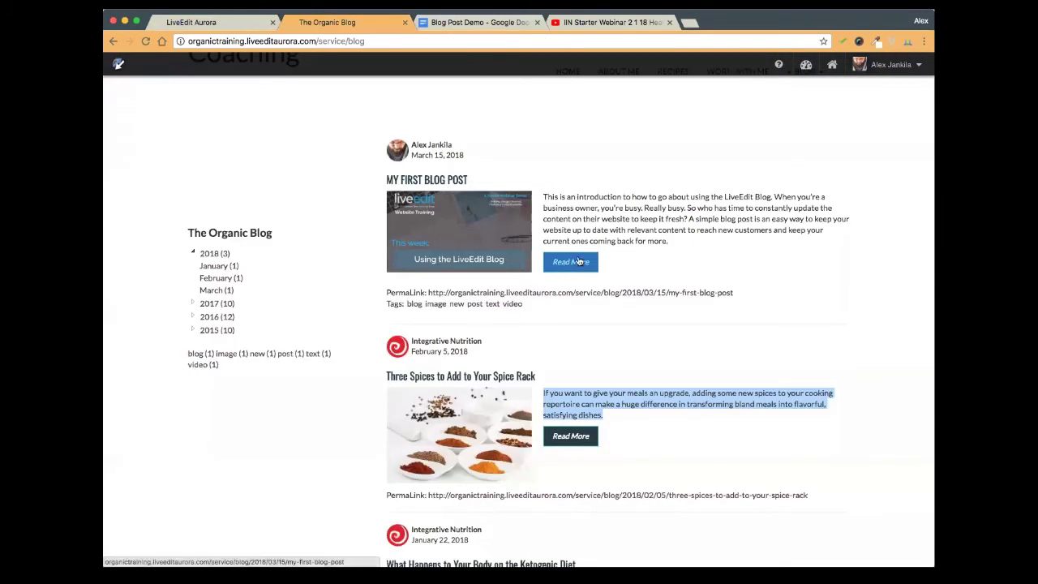
Examine the post excerpts on the public blog listing, highlighting the "Three Spices to Add to Your Spice Rack" summary
scroll(642, 394, "down", 5)
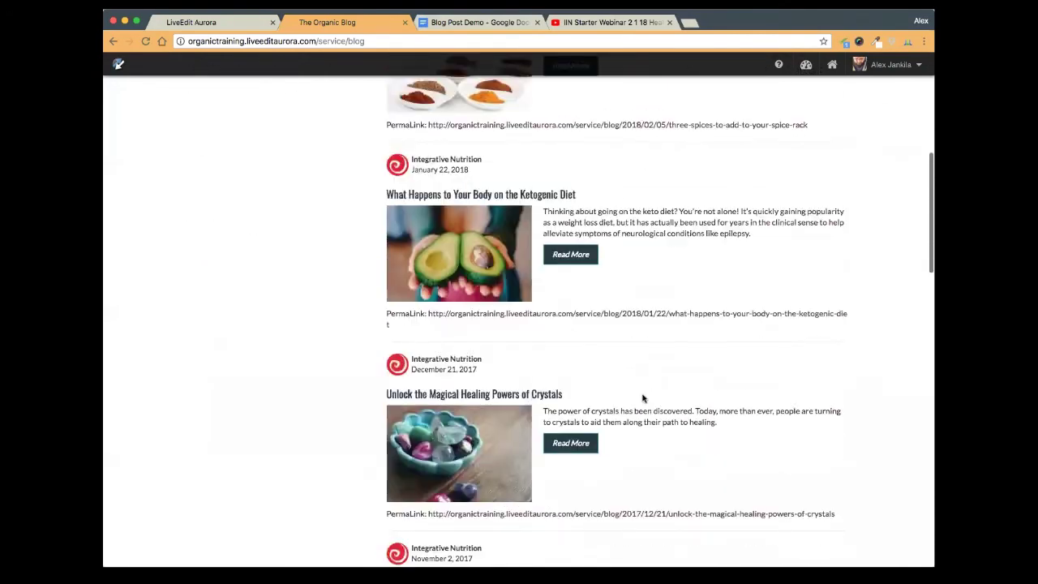
scroll(641, 397, "up", 4)
left_click_drag(612, 329, 543, 302)
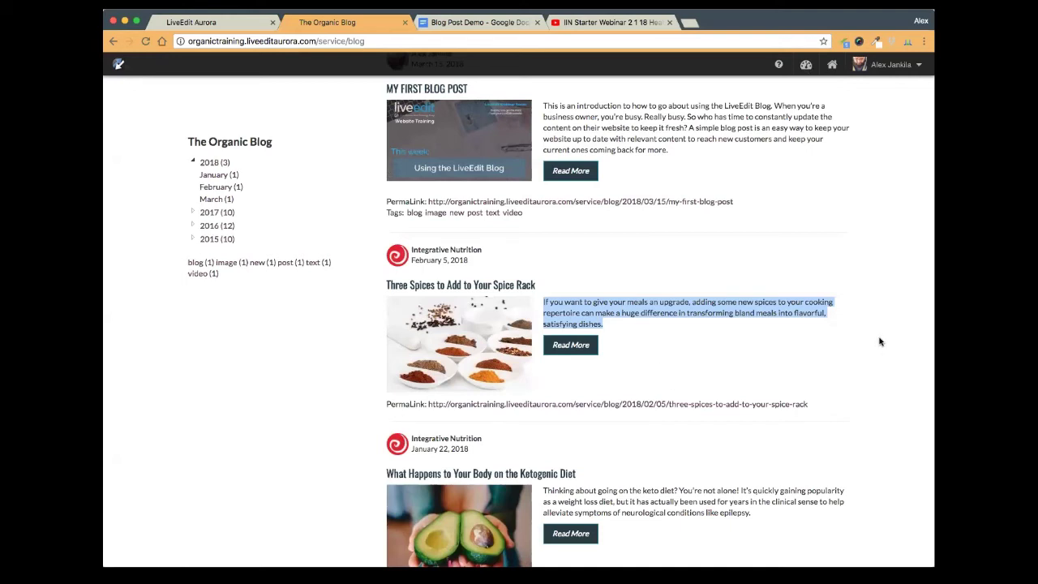
scroll(879, 341, "up", 3)
scroll(891, 343, "down", 3)
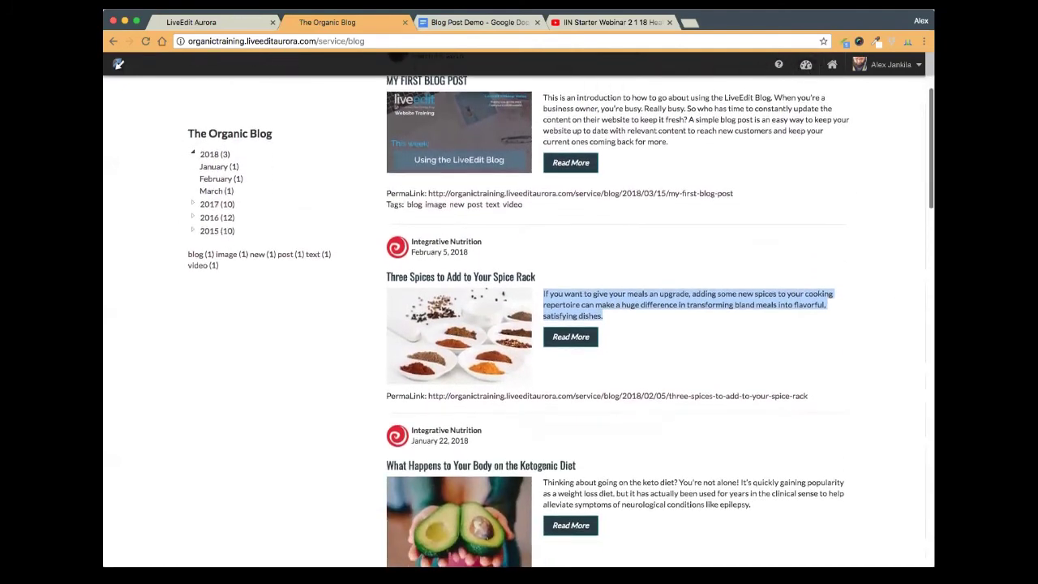
left_click(885, 317)
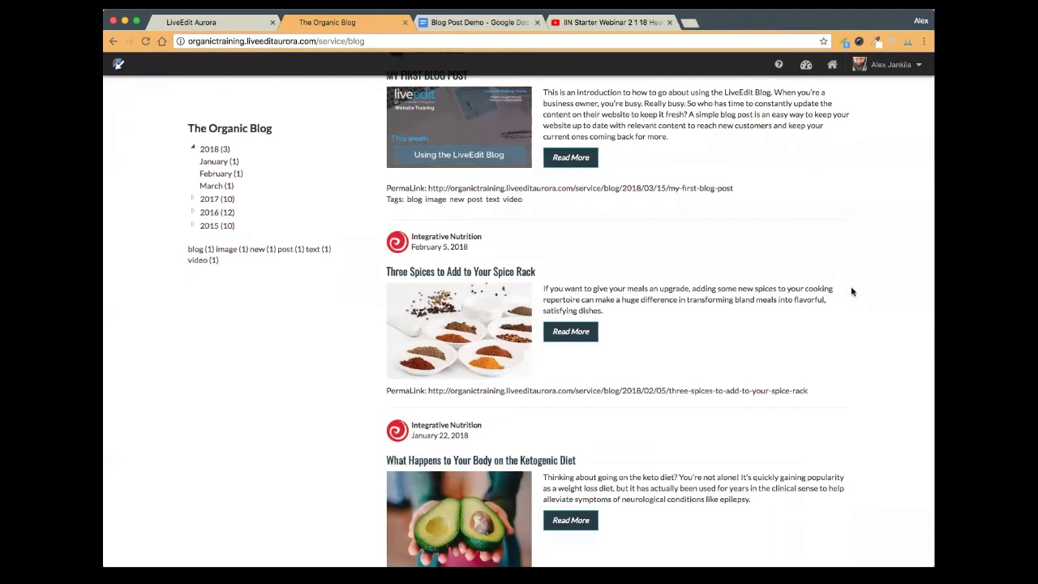
scroll(851, 291, "up", 5)
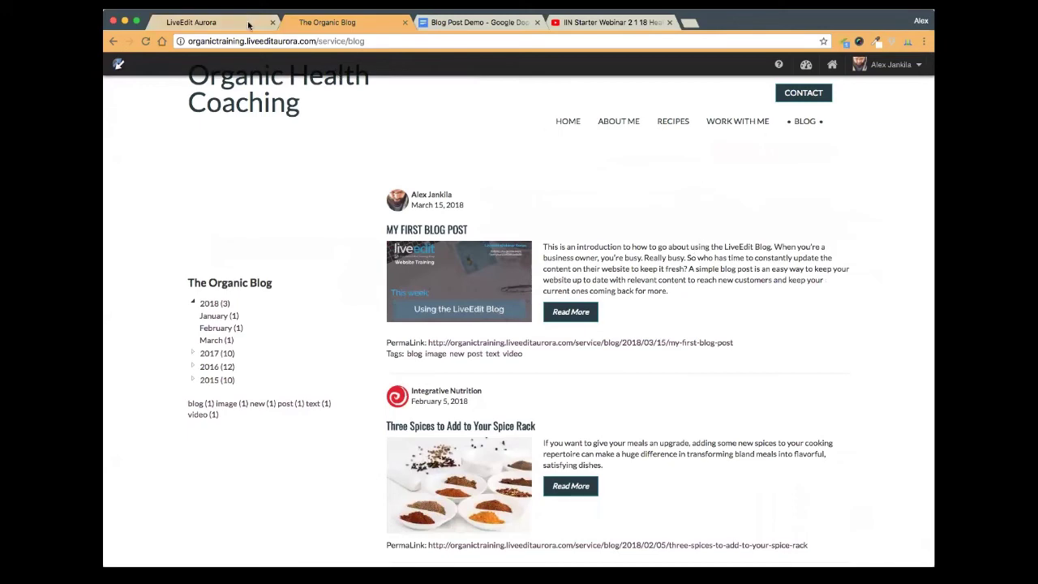
Open the blog's social settings and switch the option to post to Twitter on and back off
left_click(219, 23)
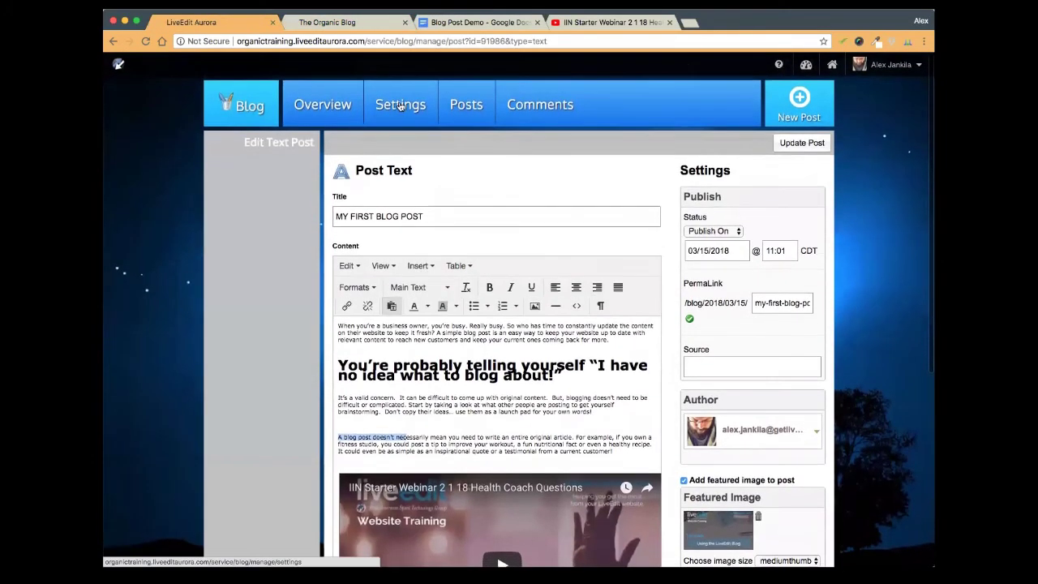
left_click(401, 107)
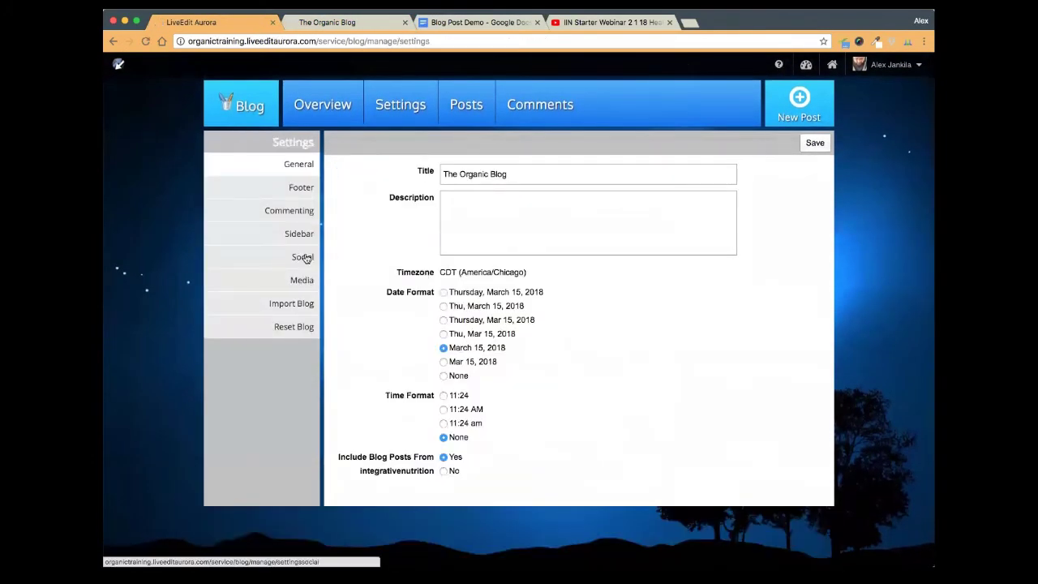
left_click(302, 256)
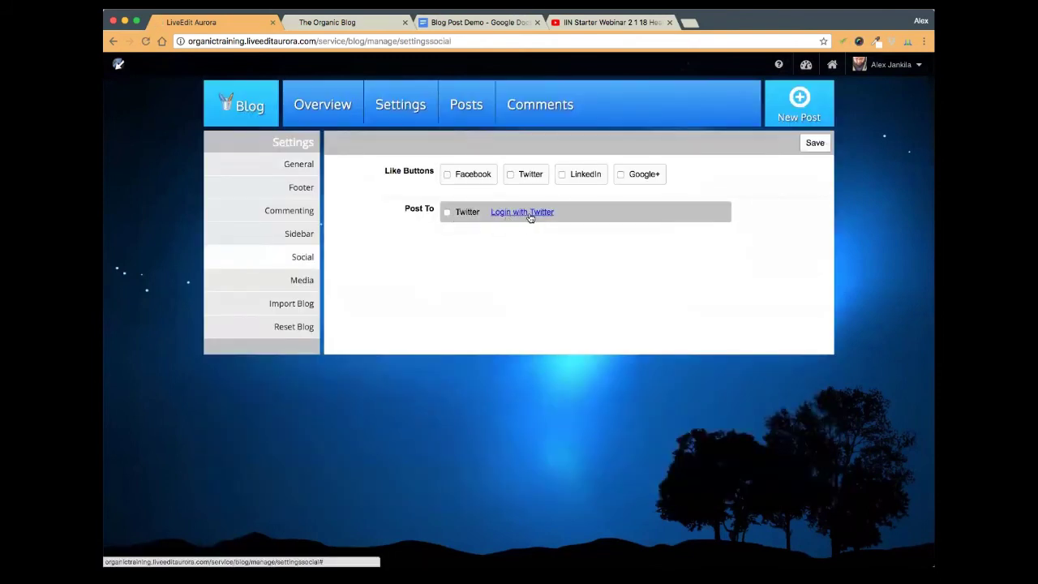
left_click(446, 212)
left_click(447, 213)
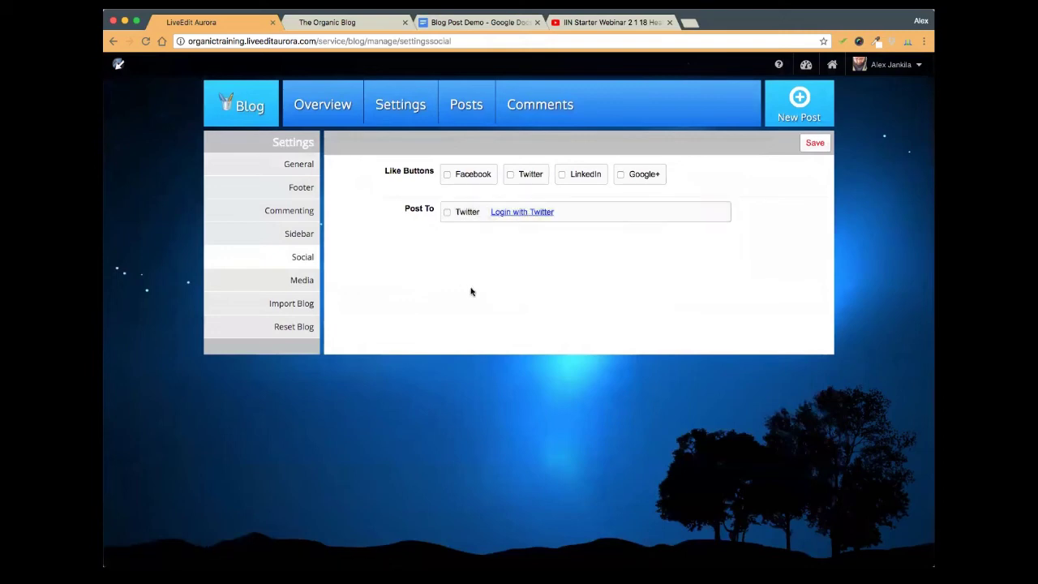
Enable the Facebook, Twitter, LinkedIn and Google+ like buttons for the blog and save the social settings
left_click(446, 174)
left_click(510, 175)
left_click(562, 176)
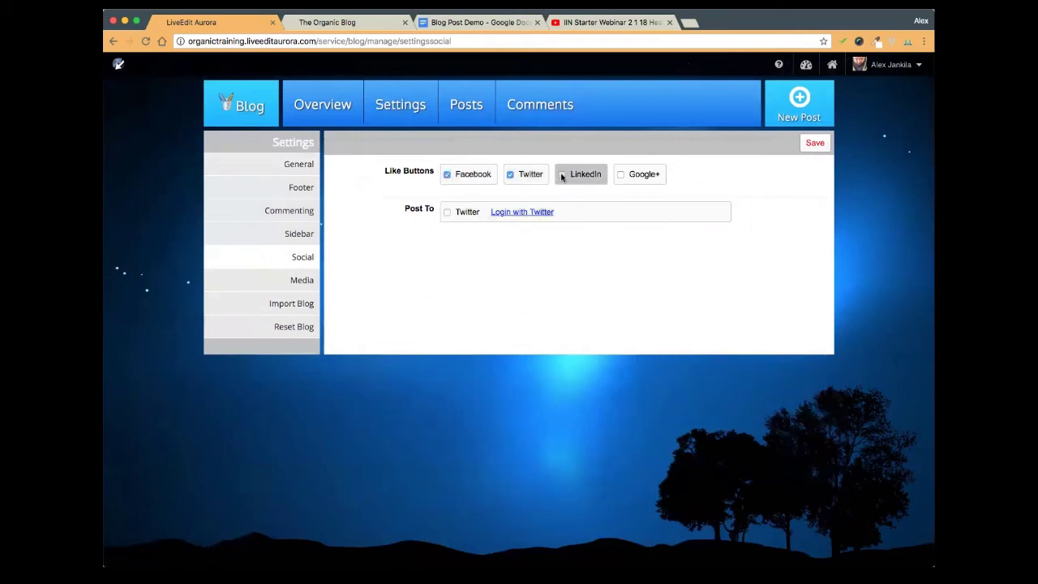
left_click(621, 176)
left_click(814, 144)
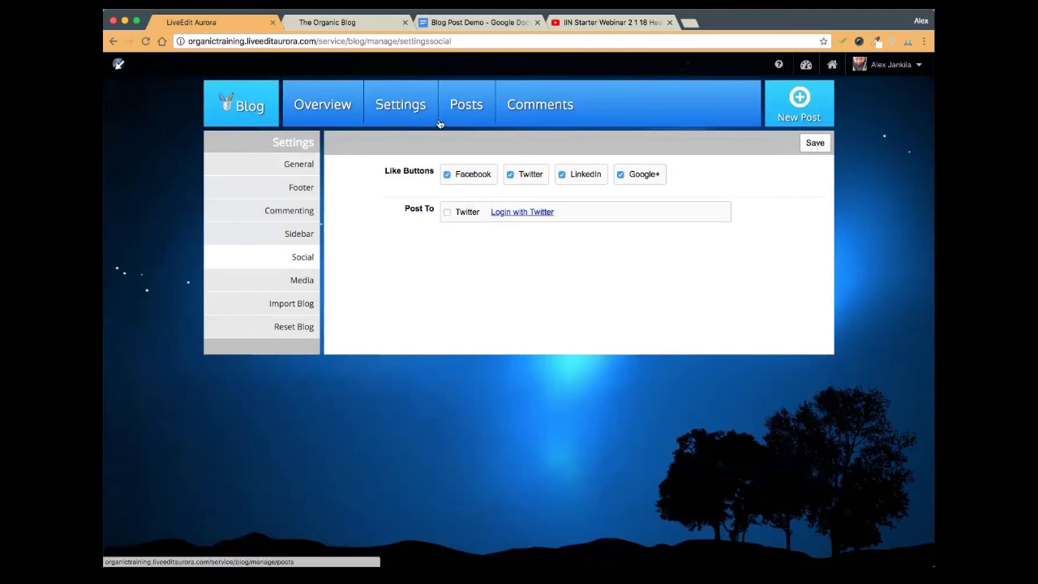
Reload the public blog listing and give "MY FIRST BLOG POST" a Facebook Like
left_click(327, 25)
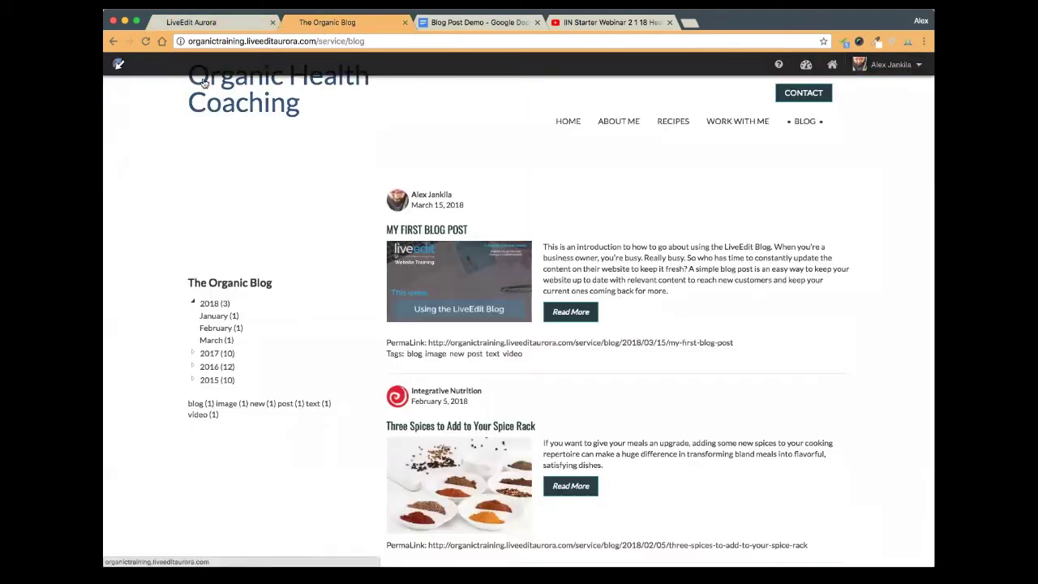
left_click(145, 41)
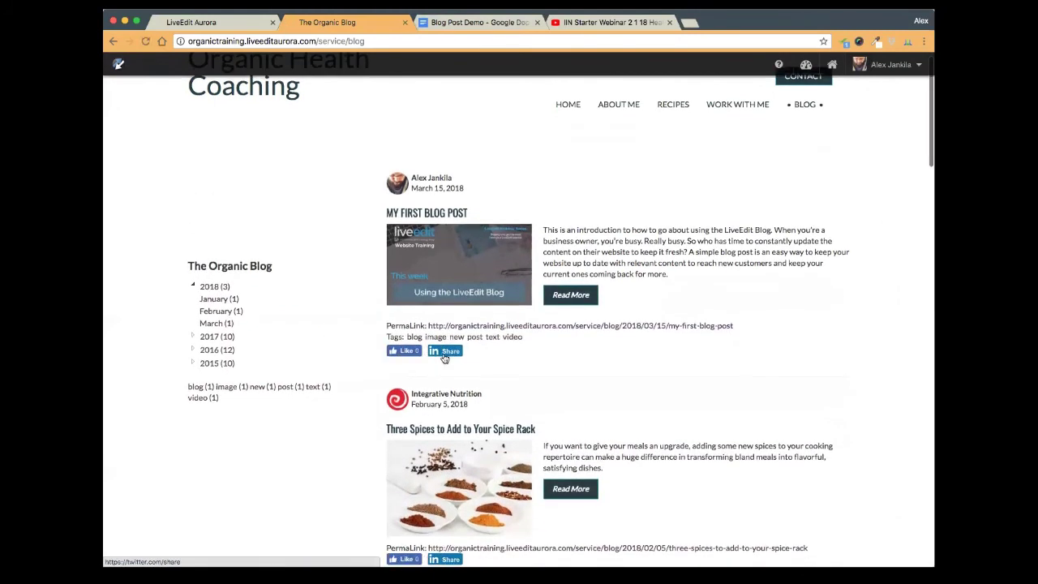
left_click(400, 352)
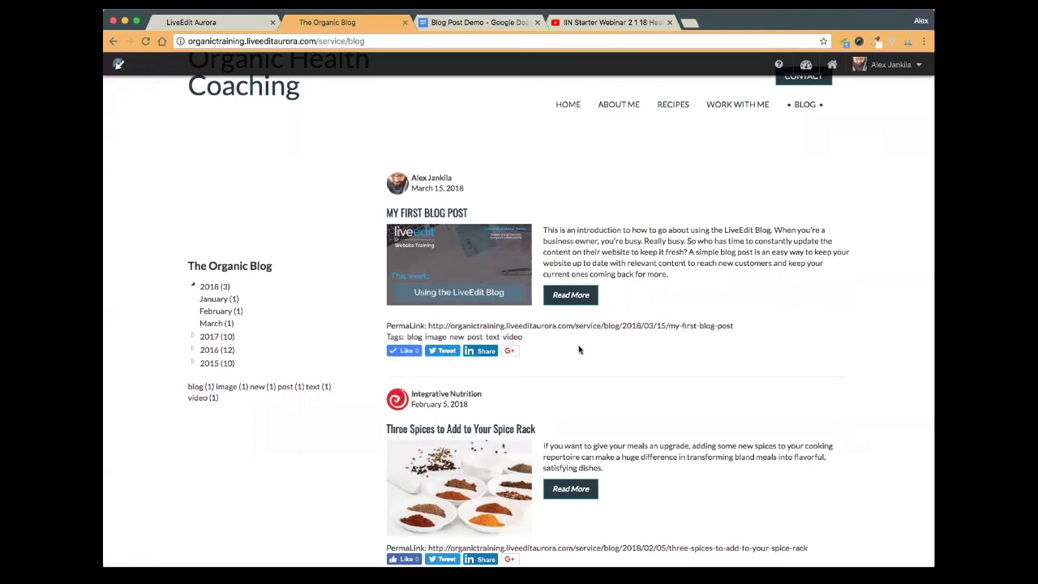
Reload the listing, then open the Tweet window for "MY FIRST BLOG POST" and close it without posting
left_click(145, 41)
left_click(442, 352)
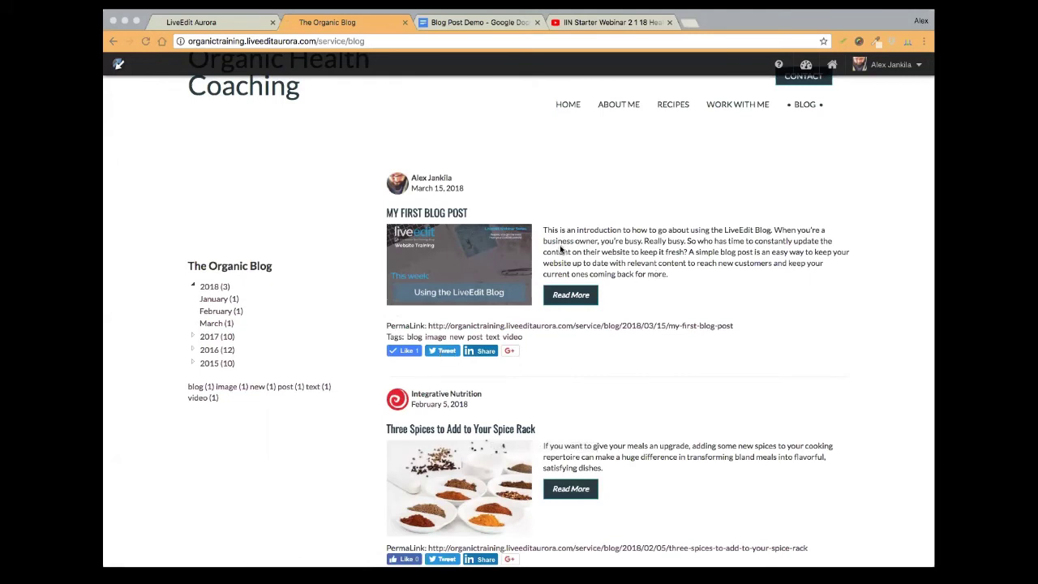
left_click(502, 194)
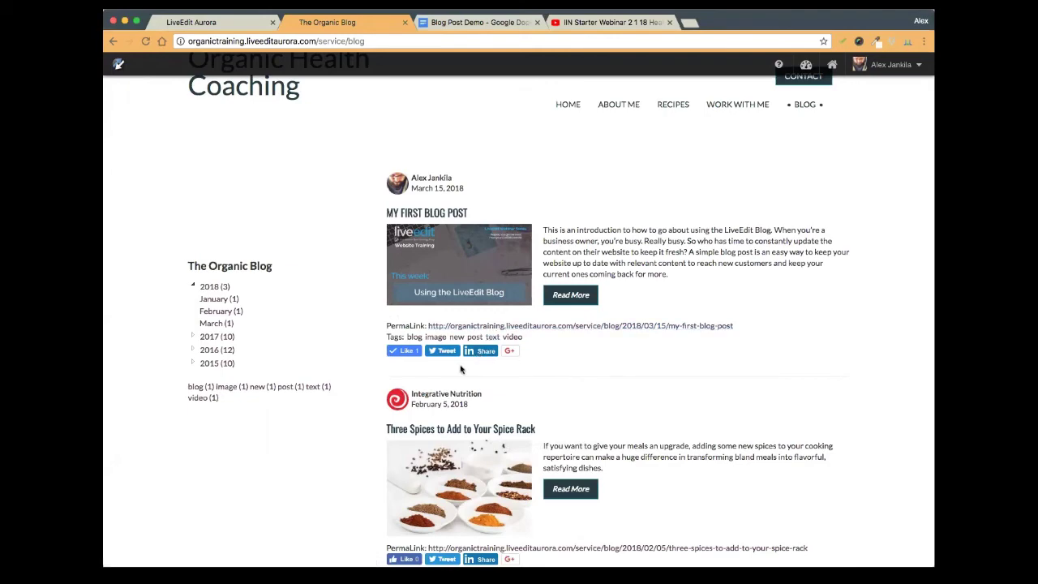
Try the Facebook Like button on the "Three Spices to Add to Your Spice Rack" post and remove the Like
scroll(406, 406, "down", 3)
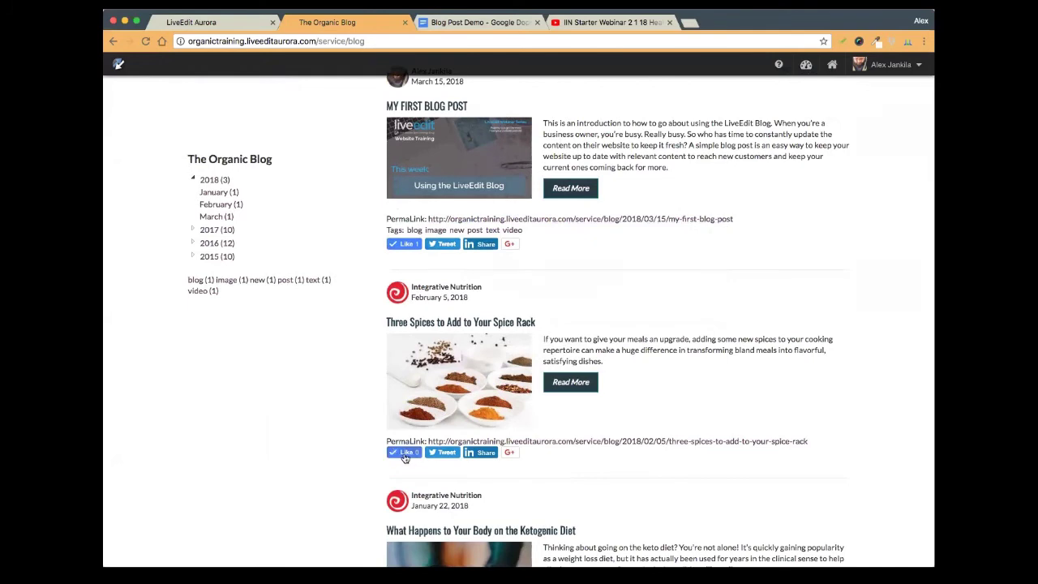
left_click(403, 454)
scroll(403, 456, "down", 1)
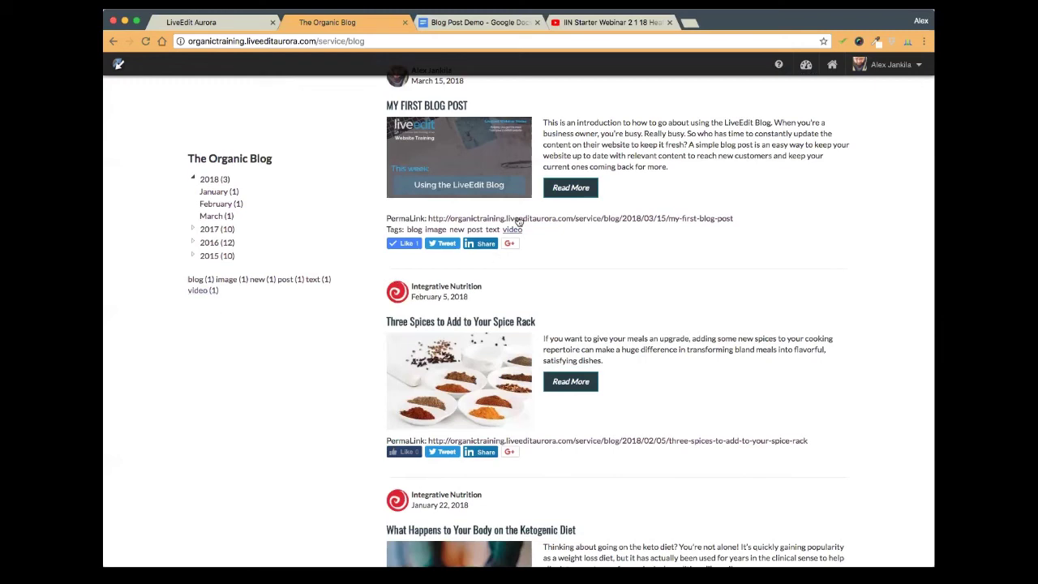
Highlight the first post's tags line and the sidebar tag list to compare them, and clear the selection
left_click_drag(466, 229, 227, 302)
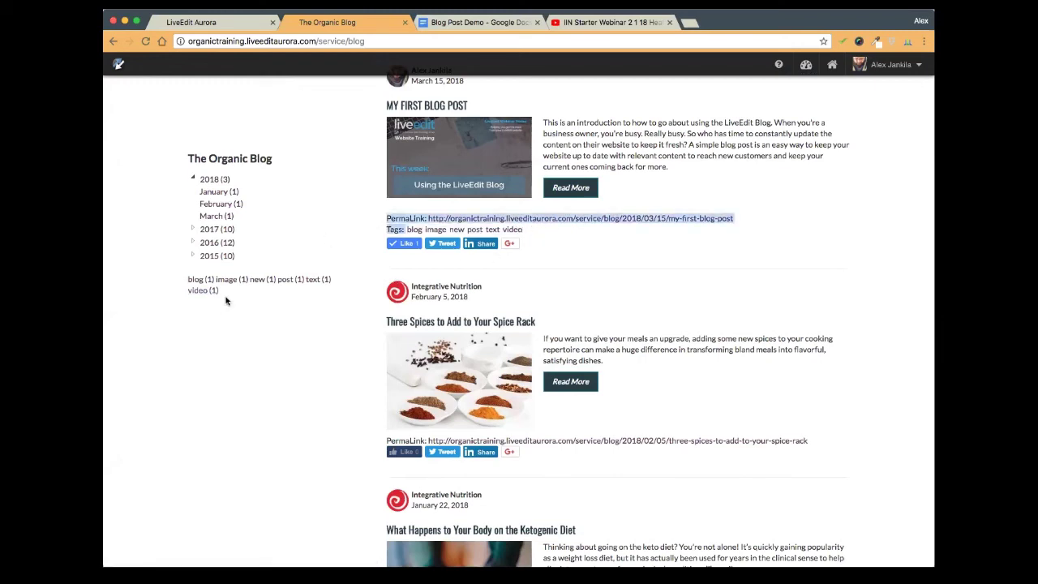
left_click_drag(174, 273, 318, 296)
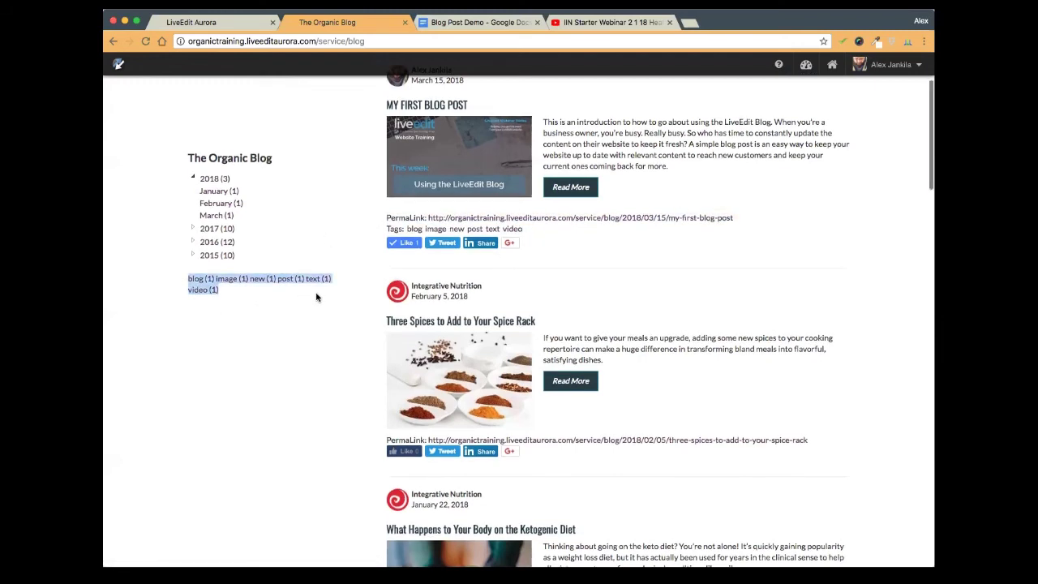
left_click(275, 322)
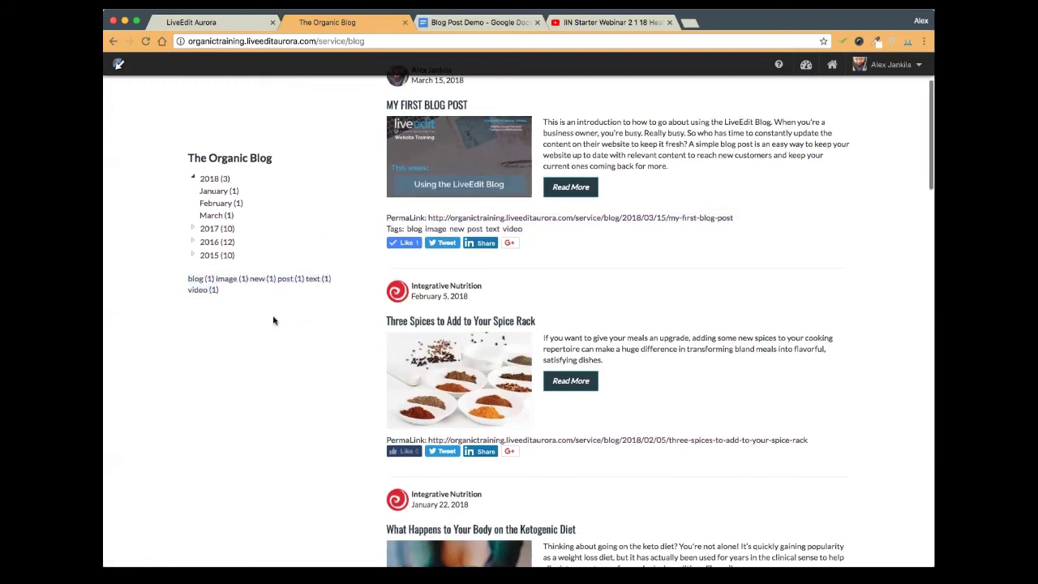
Filter the public blog listing by the "blog" tag, then by the "video" tag
left_click(196, 280)
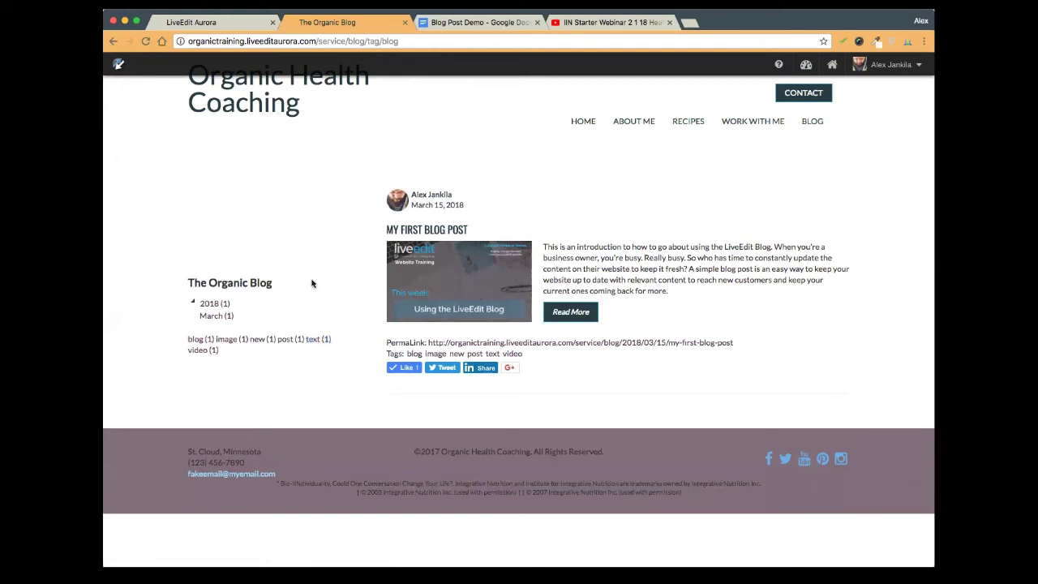
left_click(203, 351)
Open the full "MY FIRST BLOG POST" page and copy the link address of its permalink
right_click(711, 345)
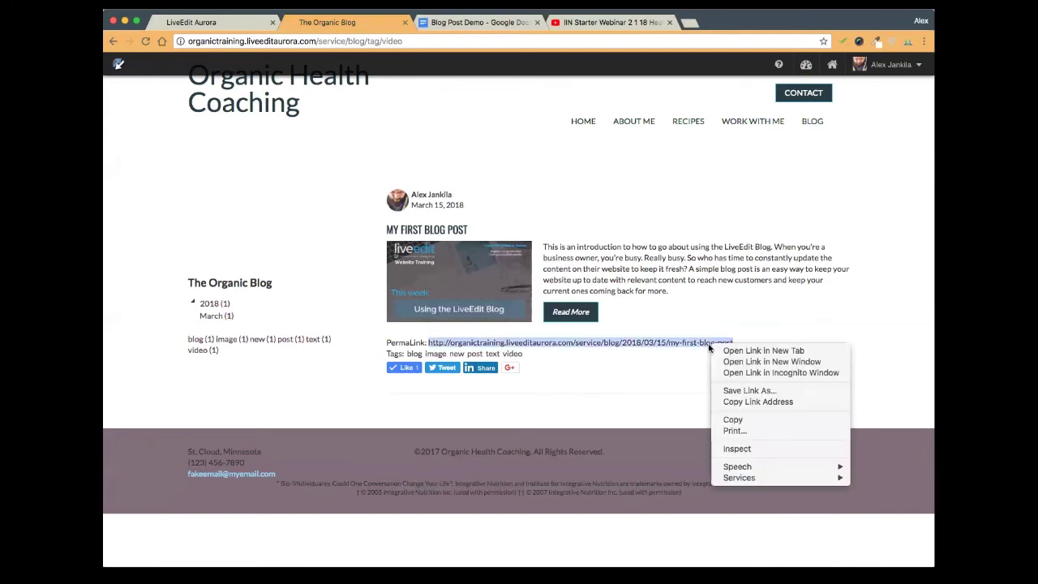
left_click(627, 382)
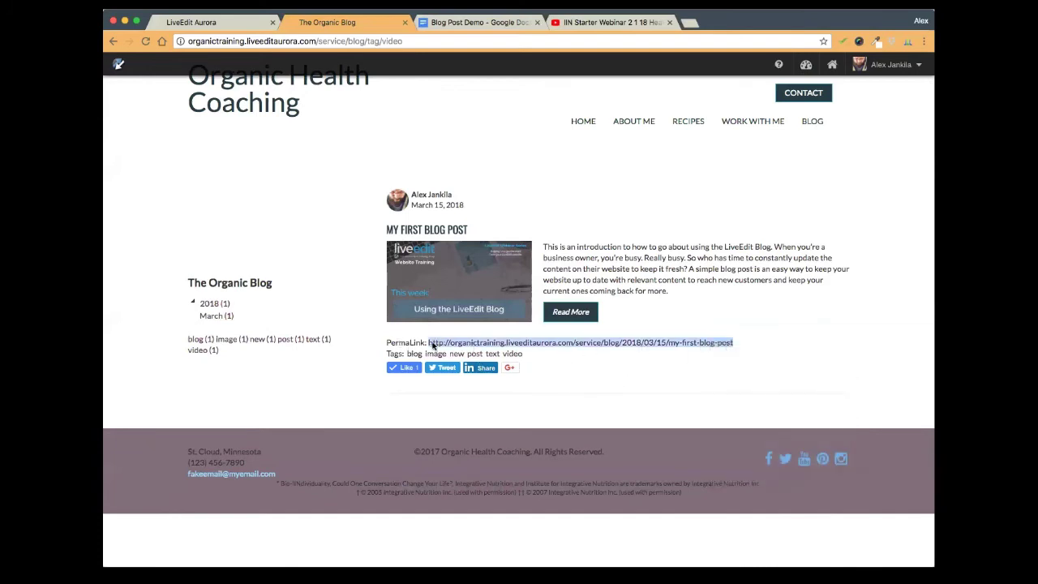
left_click(409, 231)
scroll(410, 235, "down", 15)
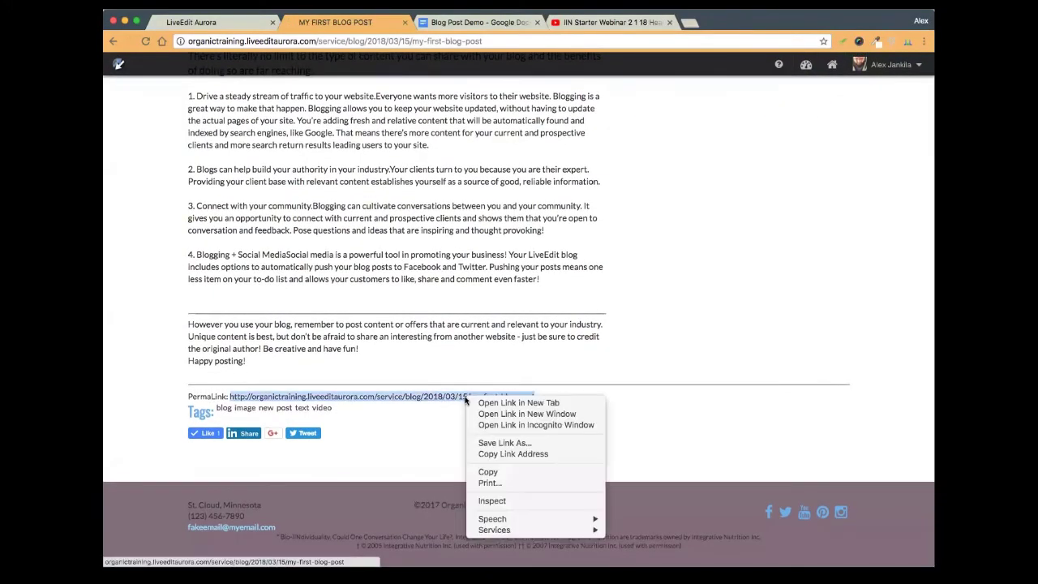
right_click(465, 398)
left_click(511, 455)
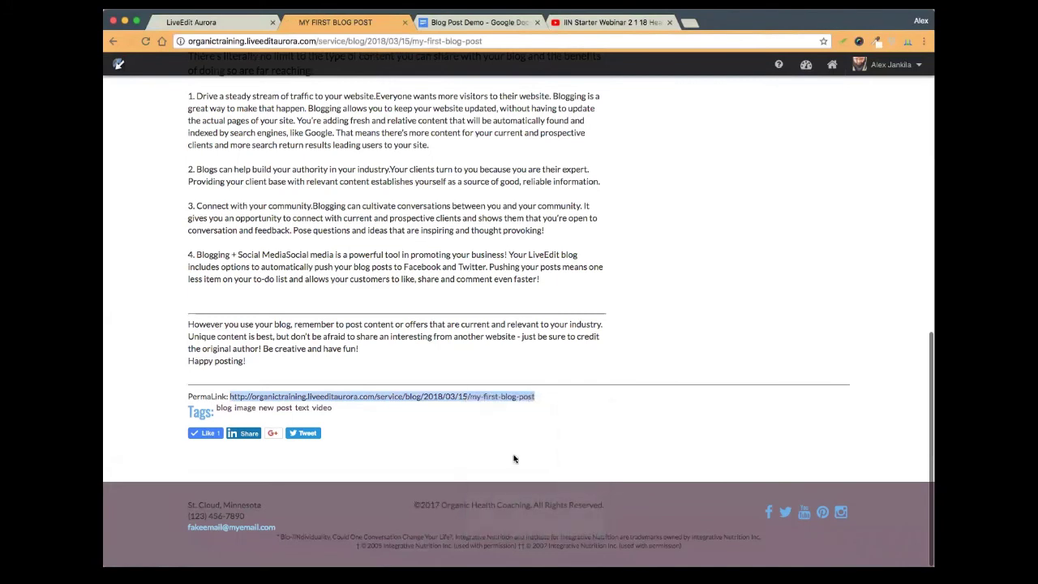
Open facebook.com/LiveEdit.Platform in a new tab, look over the company page, and close the tab
left_click(687, 23)
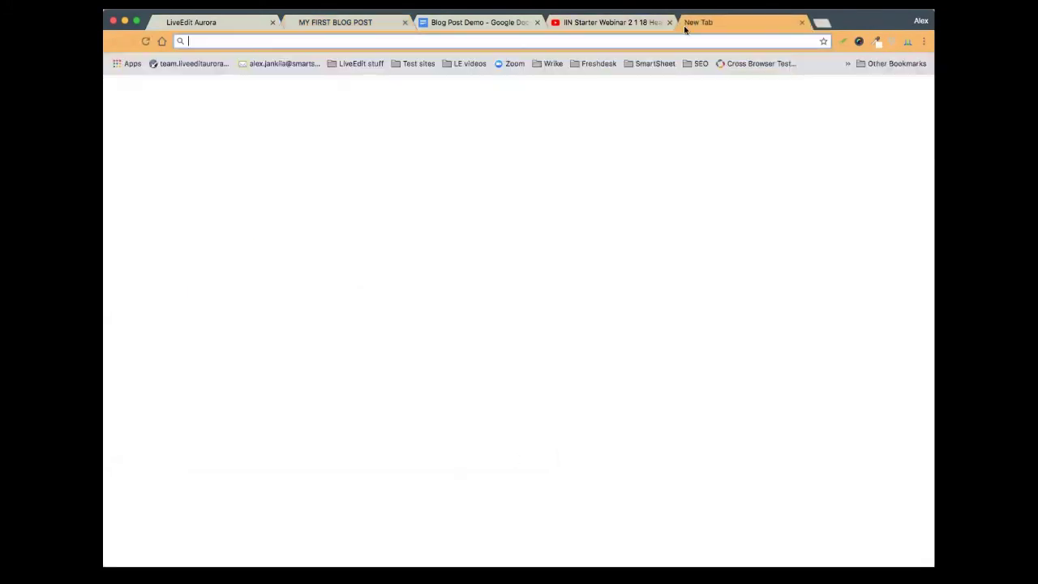
type("facebook.com/LiveEdit.Platform")
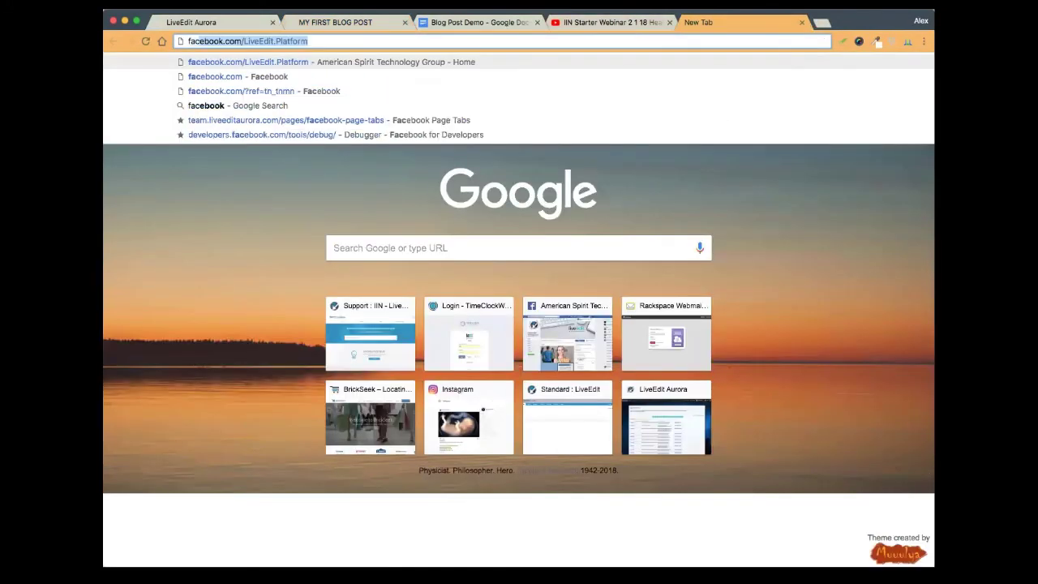
key("Return")
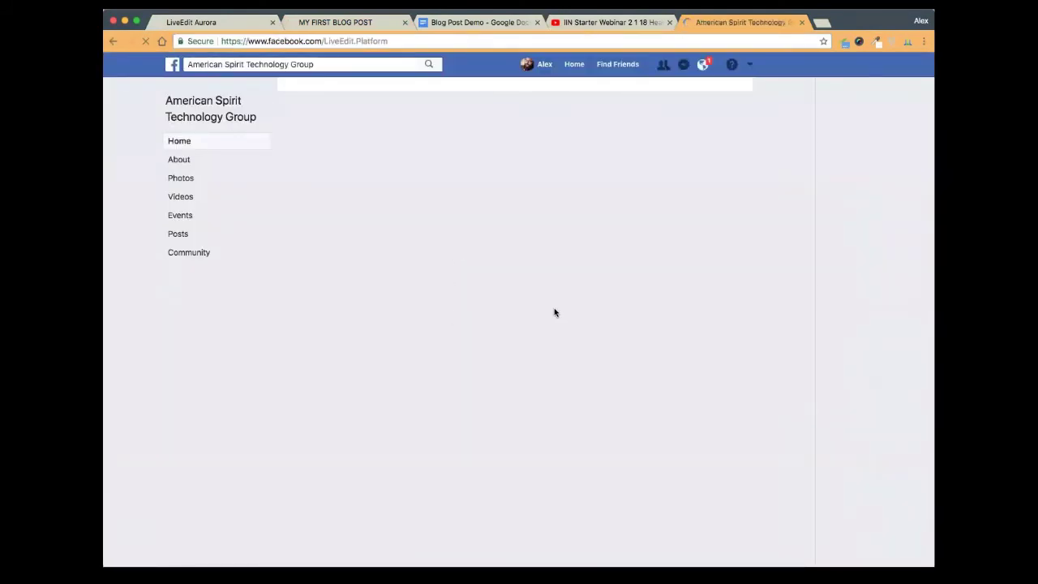
scroll(469, 303, "down", 5)
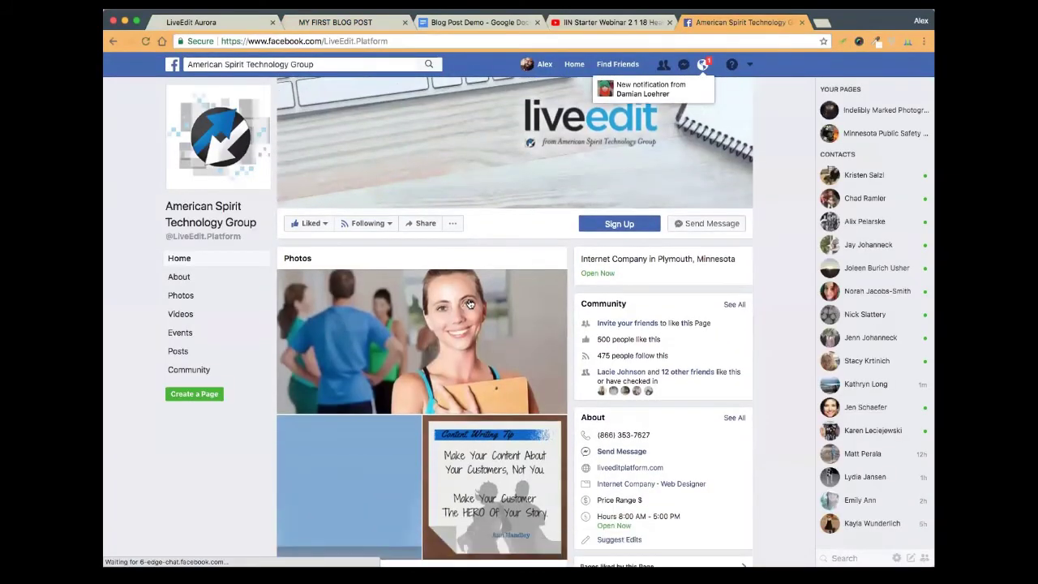
scroll(469, 303, "down", 4)
scroll(469, 303, "up", 10)
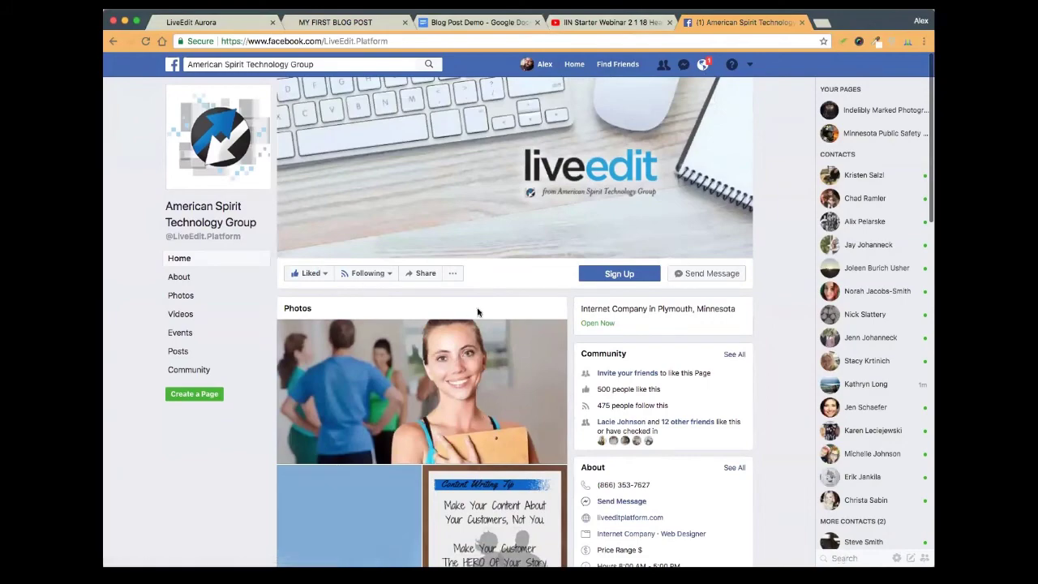
scroll(240, 379, "down", 2)
scroll(421, 365, "down", 3)
scroll(522, 393, "up", 6)
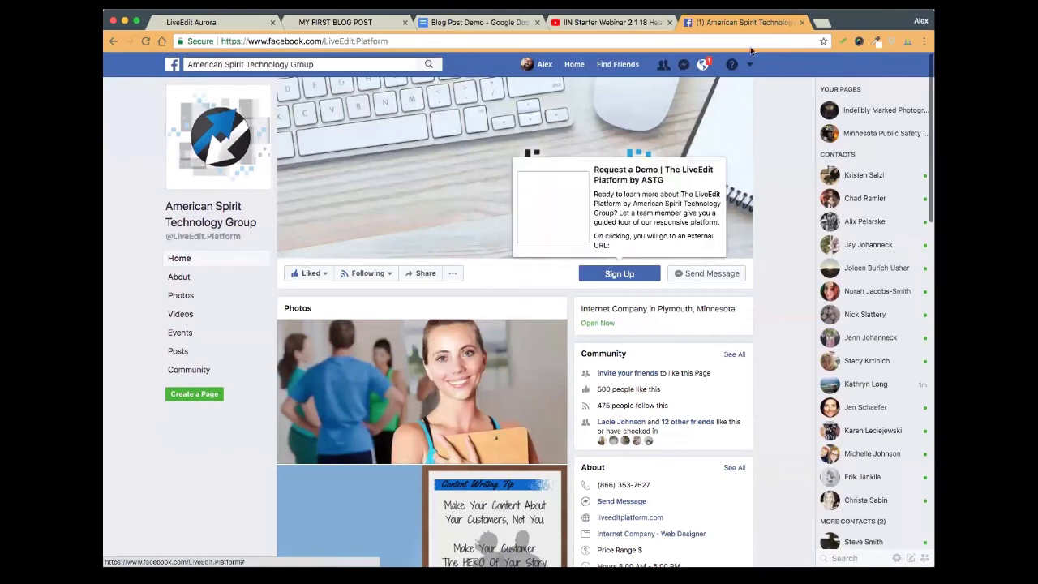
left_click(801, 22)
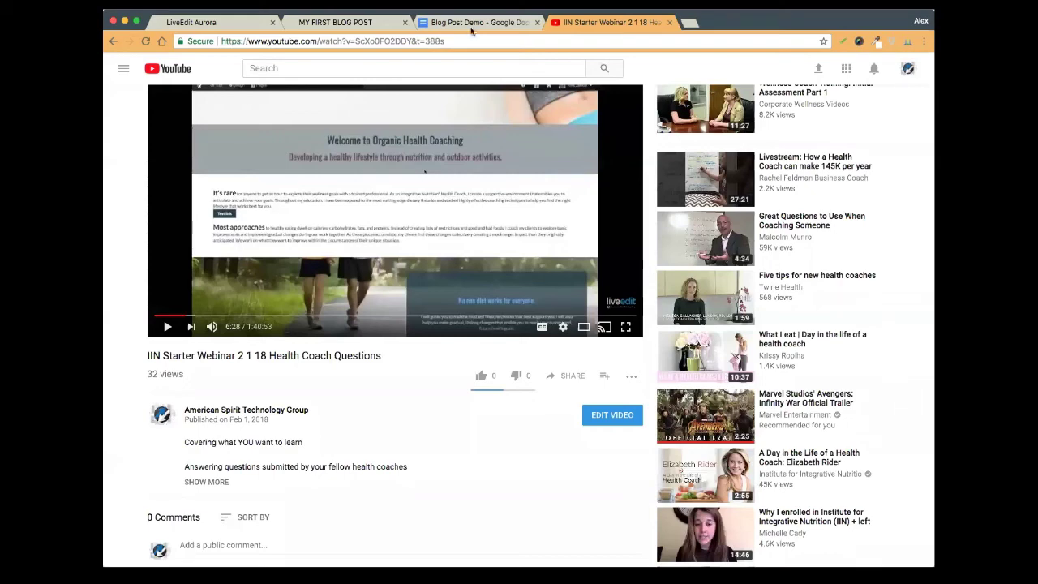
Return to the blog's social settings in the LiveEdit admin and open the platform dashboard from there
left_click(360, 25)
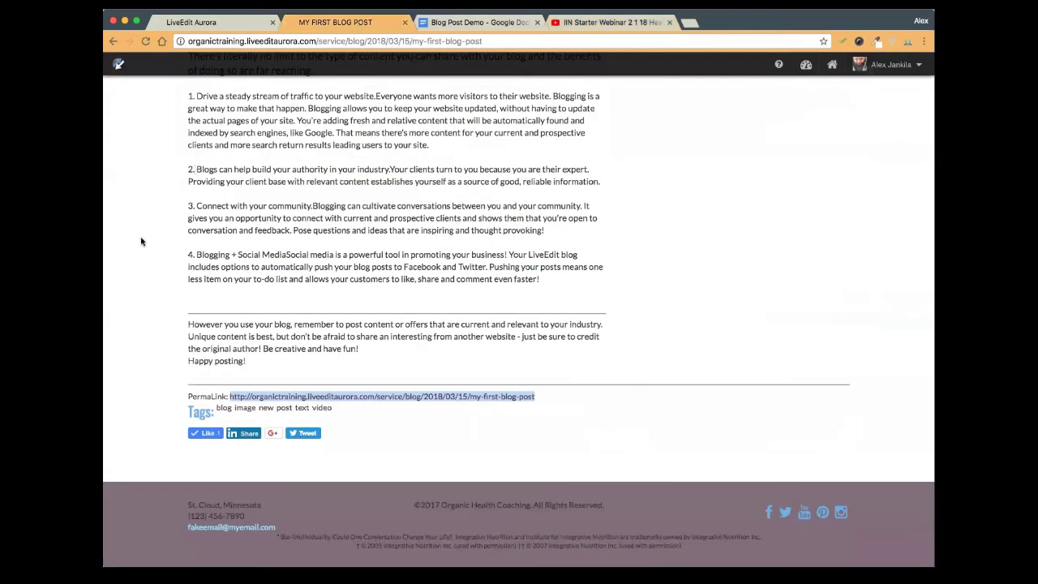
left_click(225, 24)
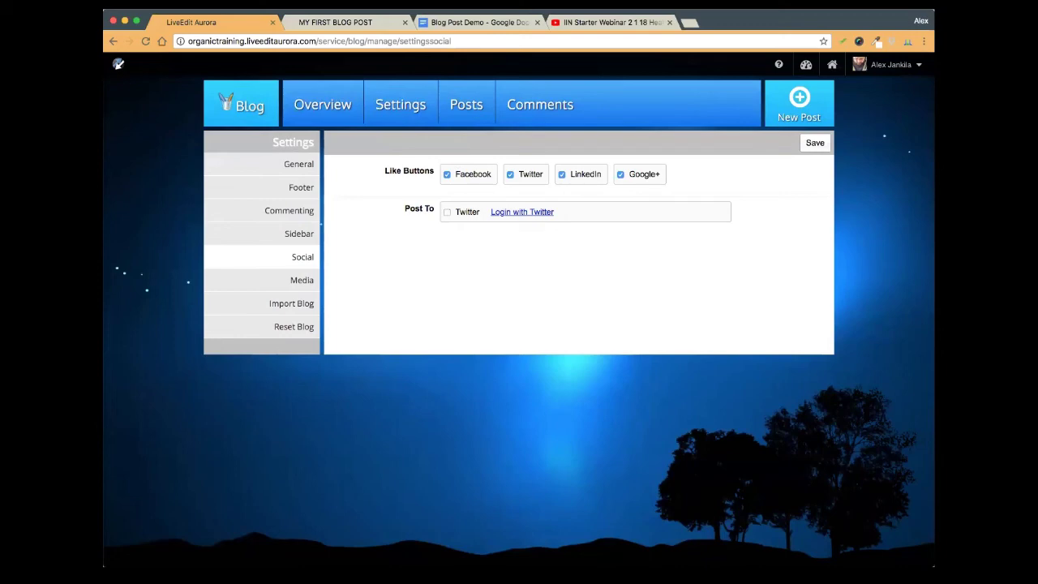
left_click(805, 66)
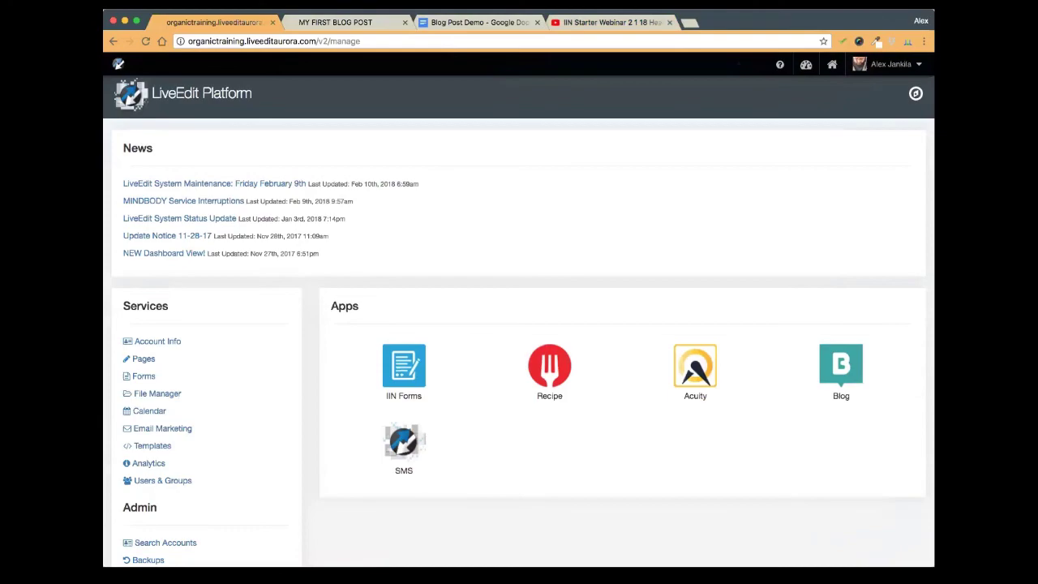
Review the published "MY FIRST BLOG POST" page, including its header image and embedded video
left_click(340, 23)
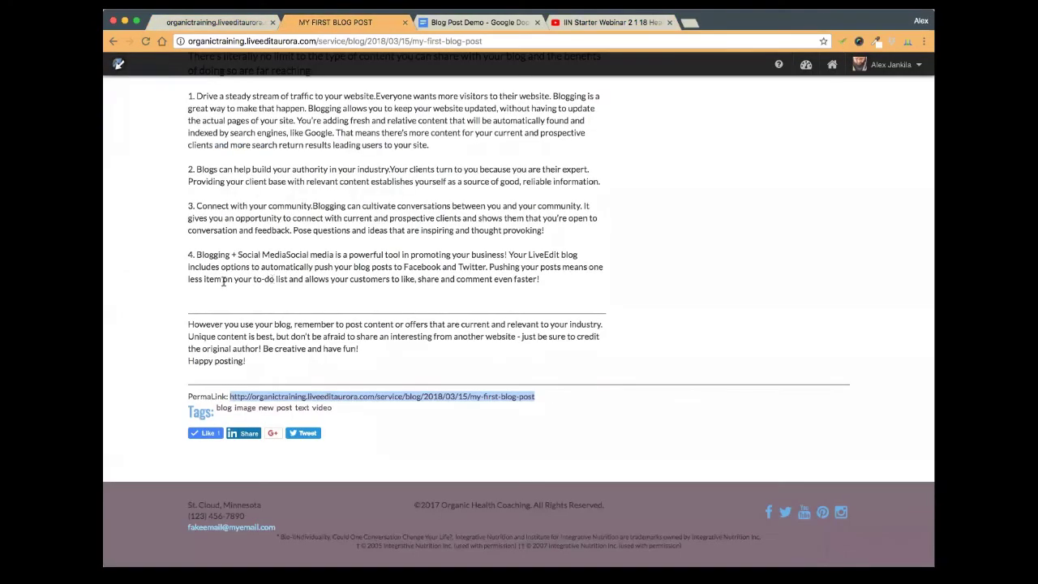
scroll(223, 280, "up", 15)
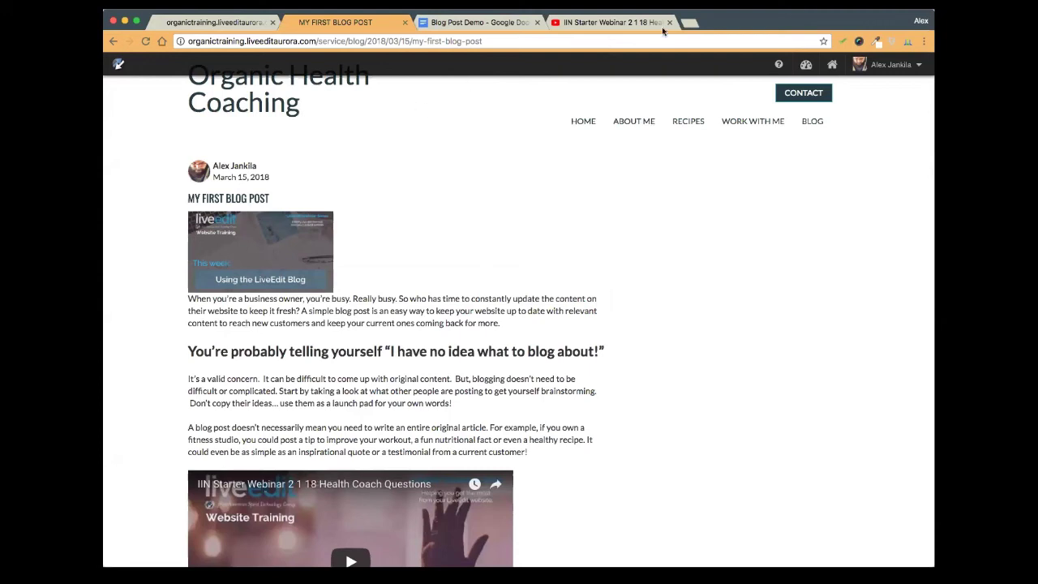
left_click(251, 24)
left_click(317, 24)
scroll(422, 187, "down", 5)
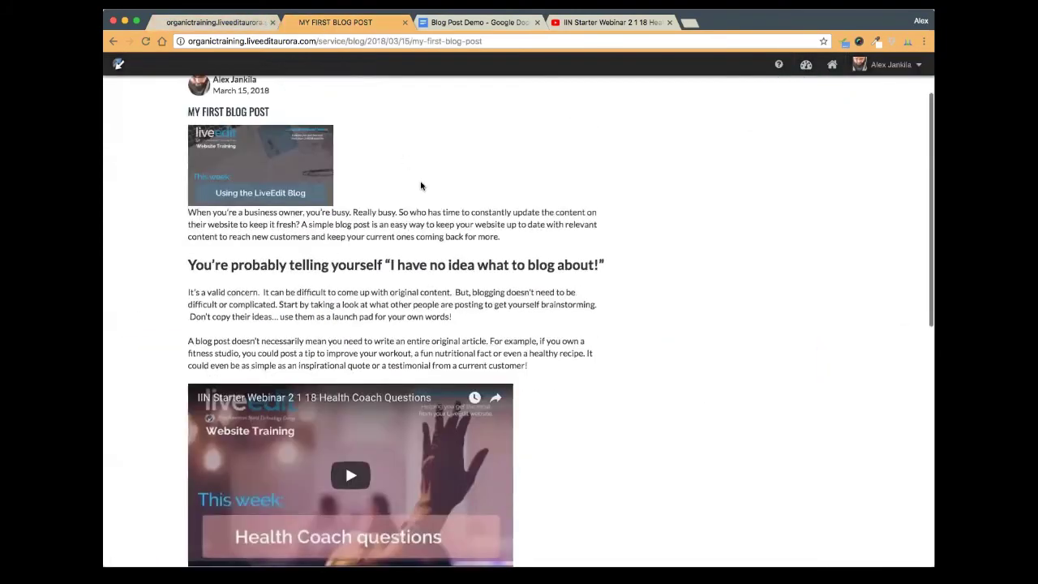
scroll(630, 322, "up", 5)
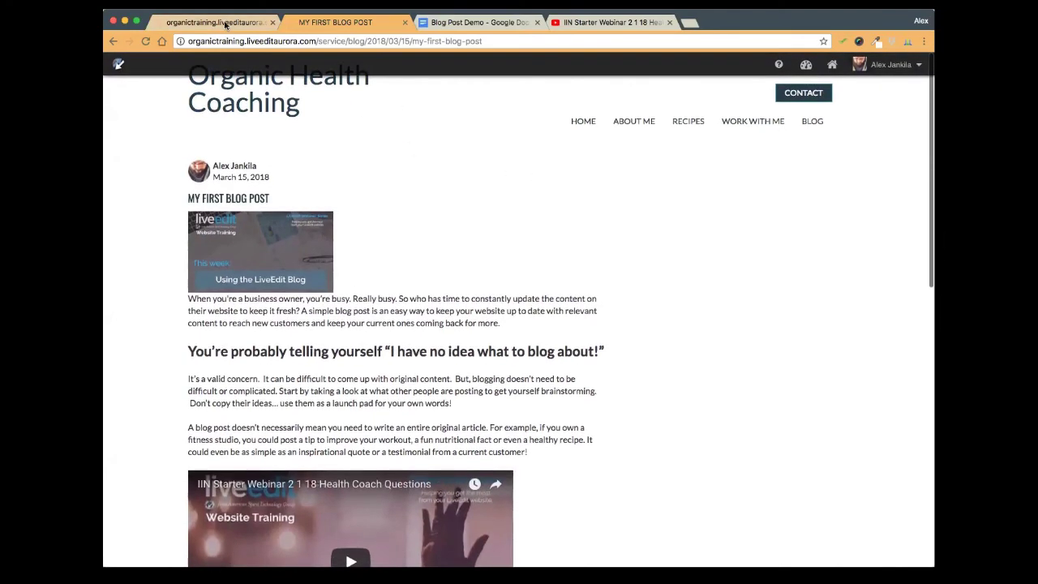
Open the File Manager from the LiveEdit dashboard and look through the first page of My Files
key("super+1")
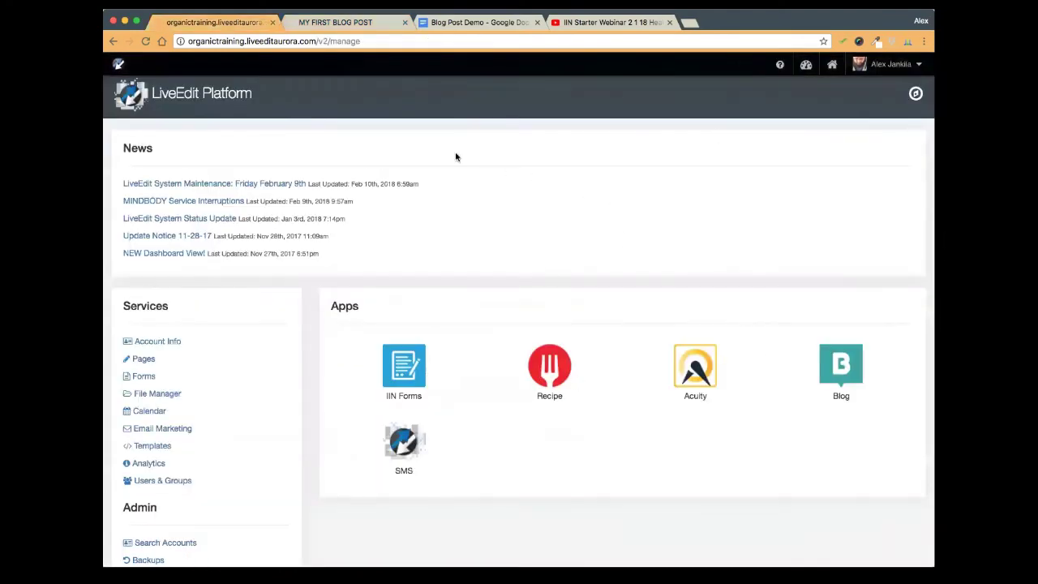
left_click(165, 395)
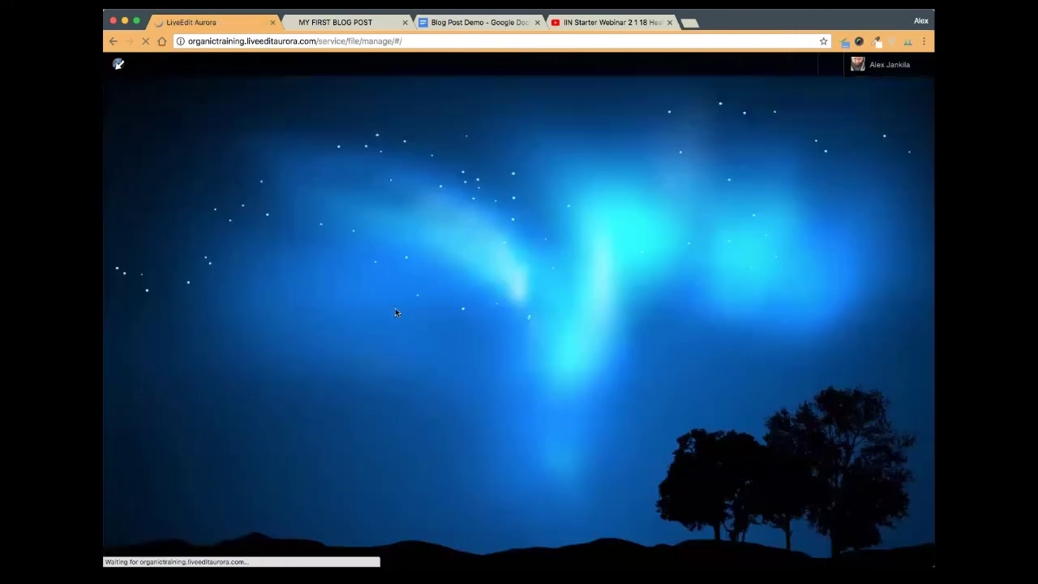
scroll(542, 262, "down", 5)
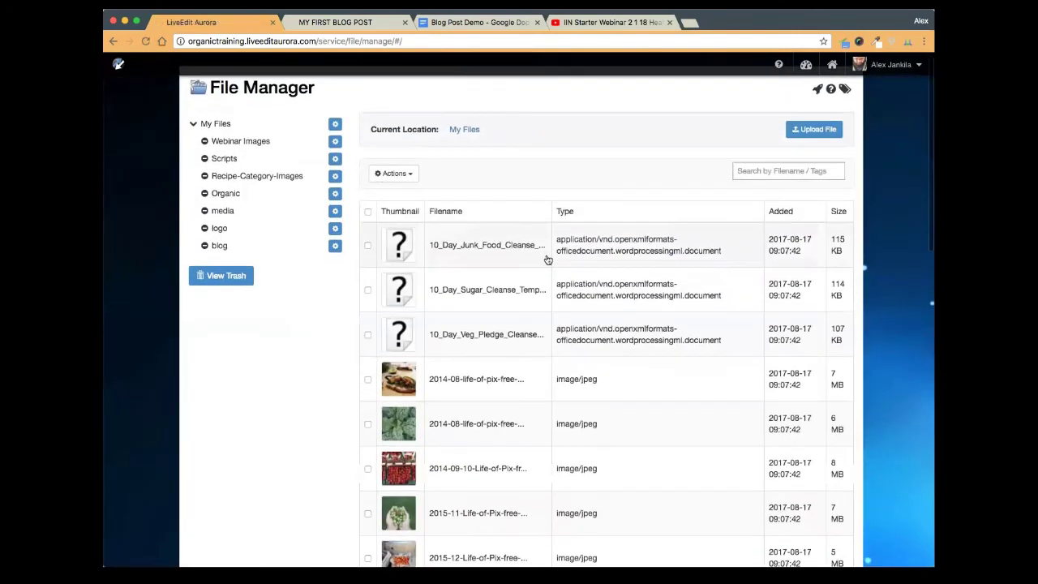
scroll(543, 262, "down", 5)
scroll(542, 262, "up", 10)
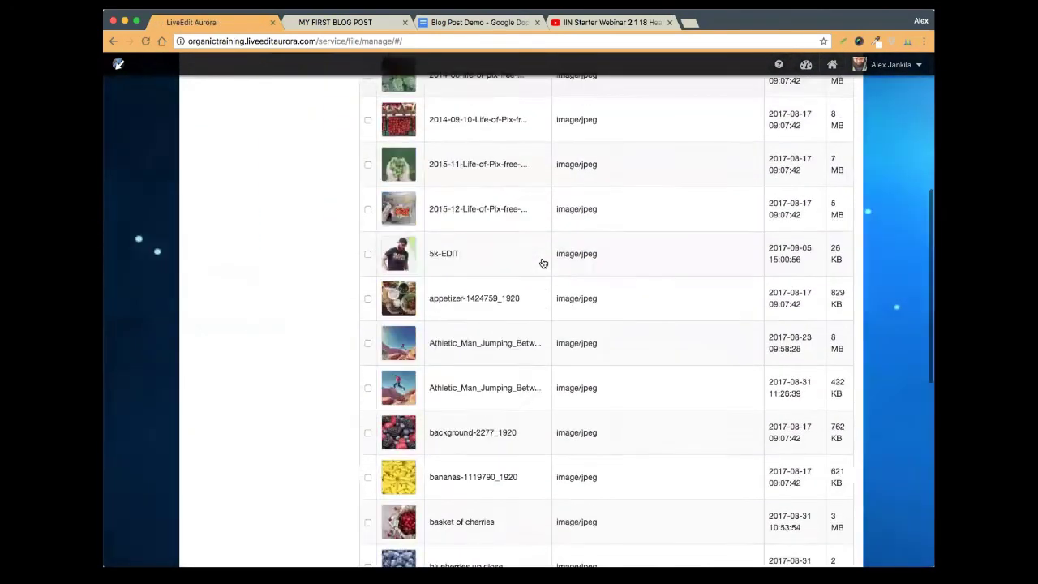
scroll(473, 340, "down", 1)
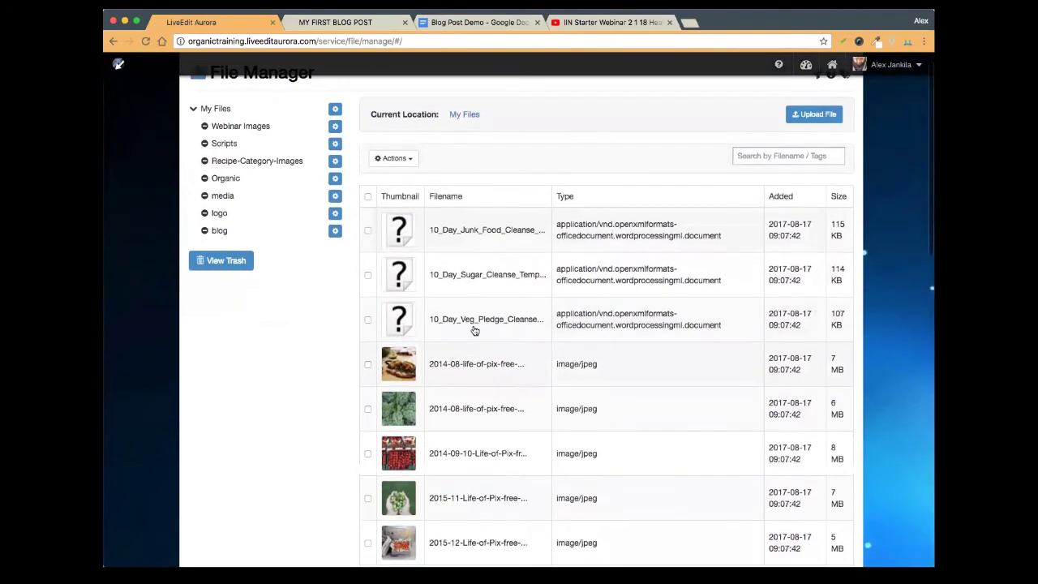
scroll(485, 348, "down", 10)
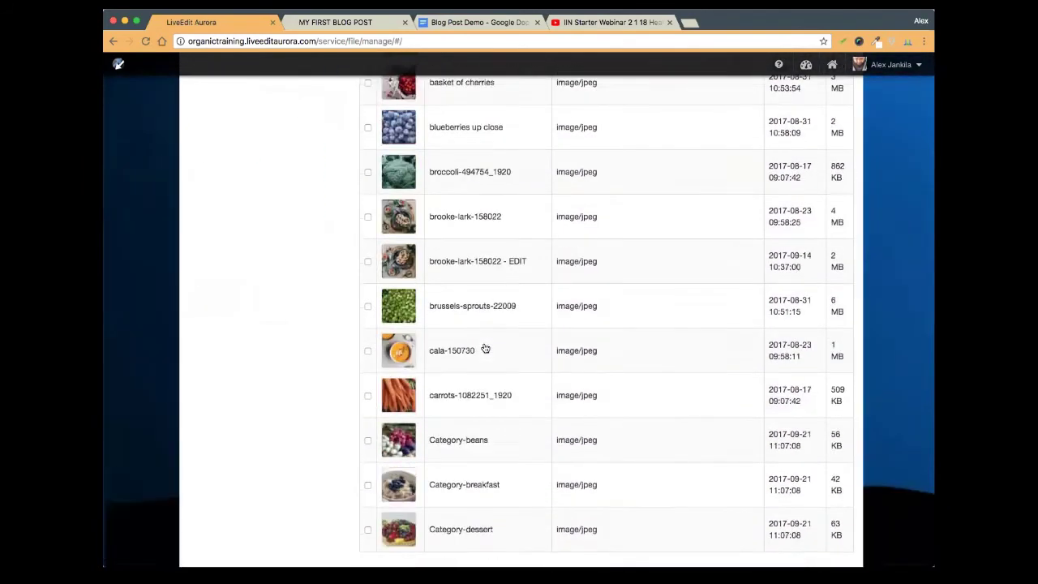
Browse the My Files listing on pages 4, 3 and 2, and return to page 1
left_click(480, 545)
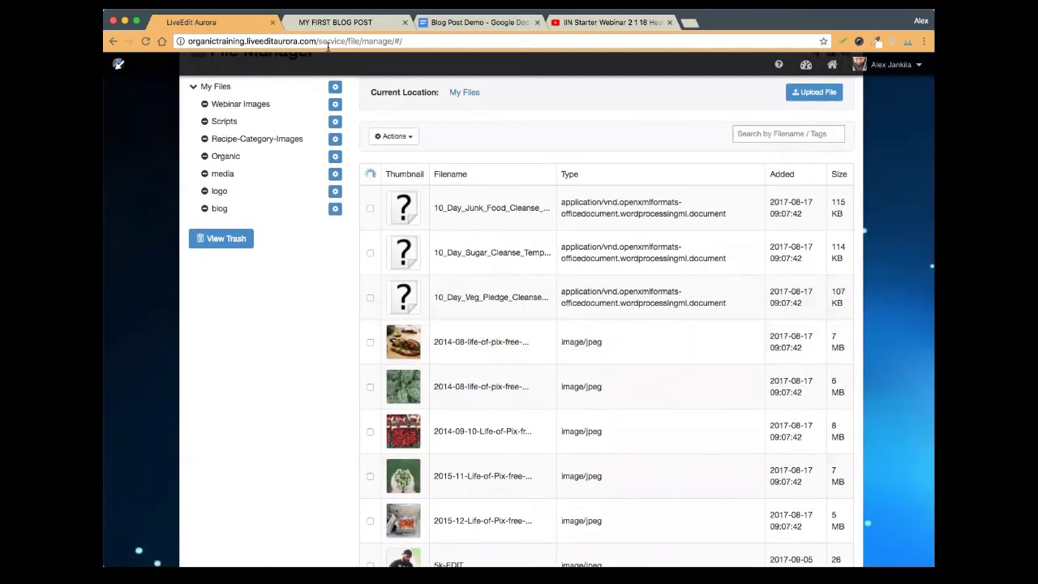
scroll(490, 363, "down", 3)
scroll(491, 363, "down", 8)
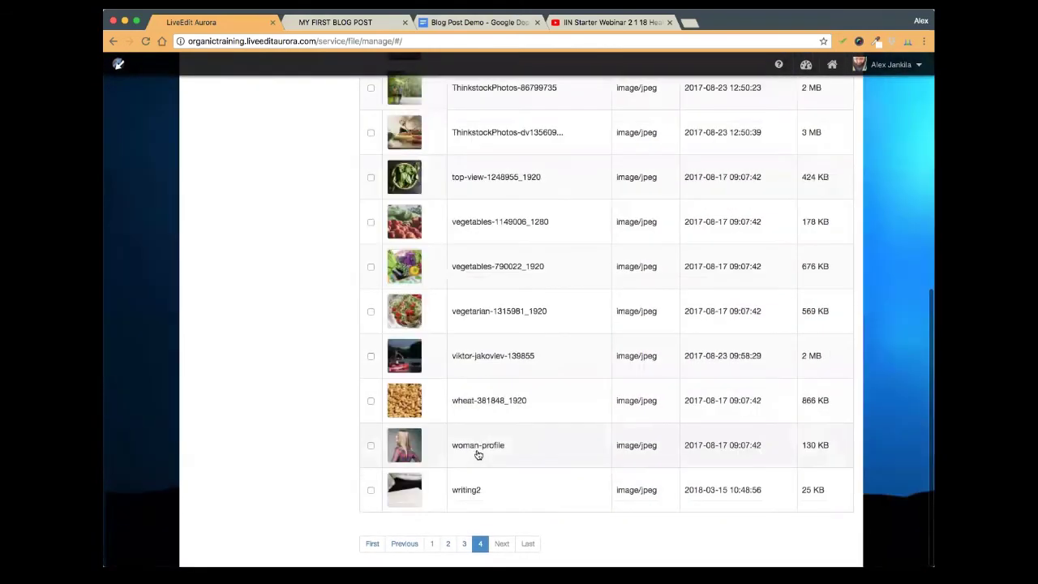
scroll(485, 455, "down", 1)
scroll(484, 456, "down", 5)
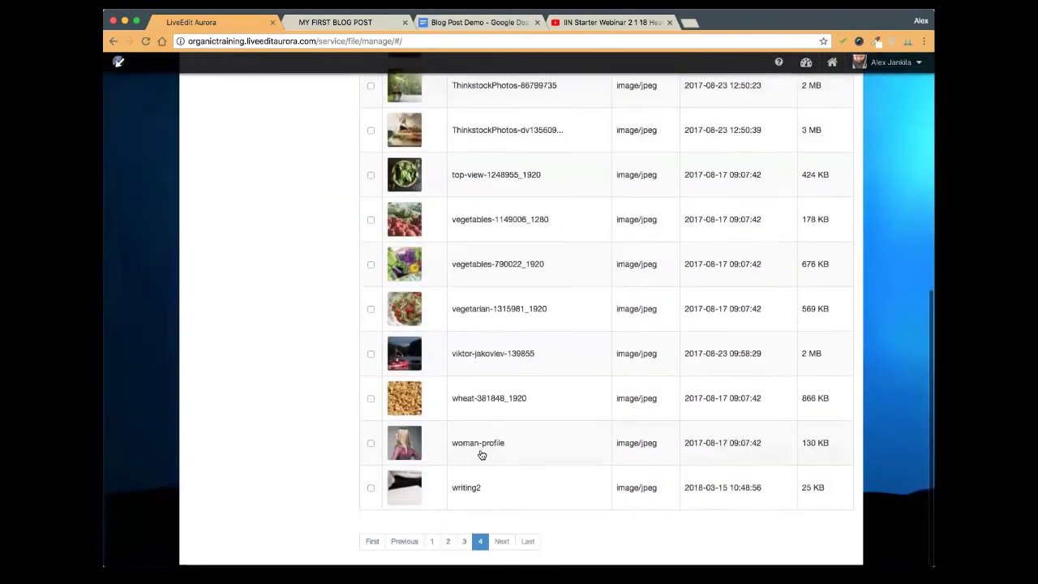
left_click(461, 545)
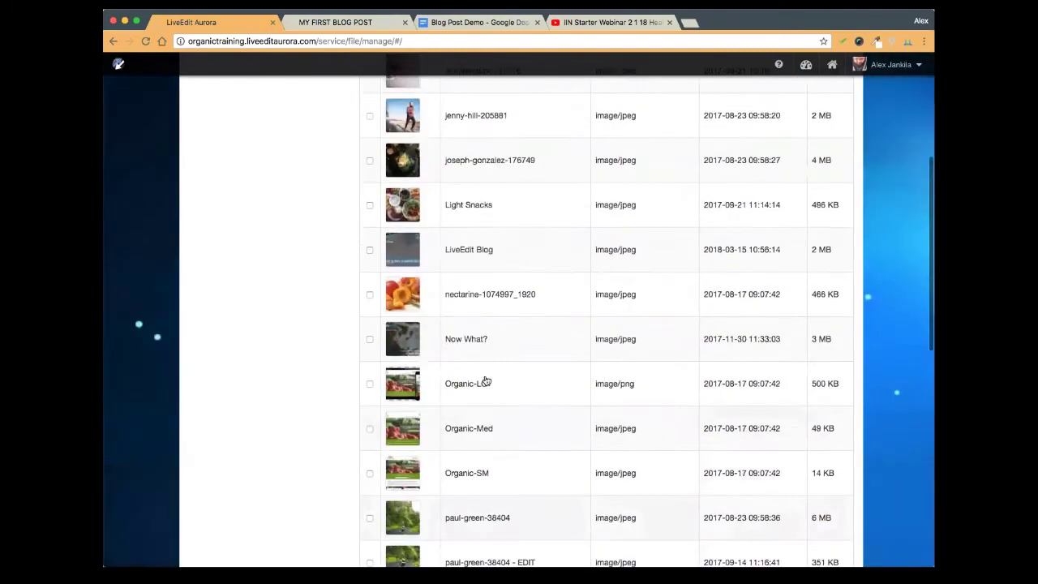
scroll(487, 380, "down", 8)
scroll(487, 380, "down", 4)
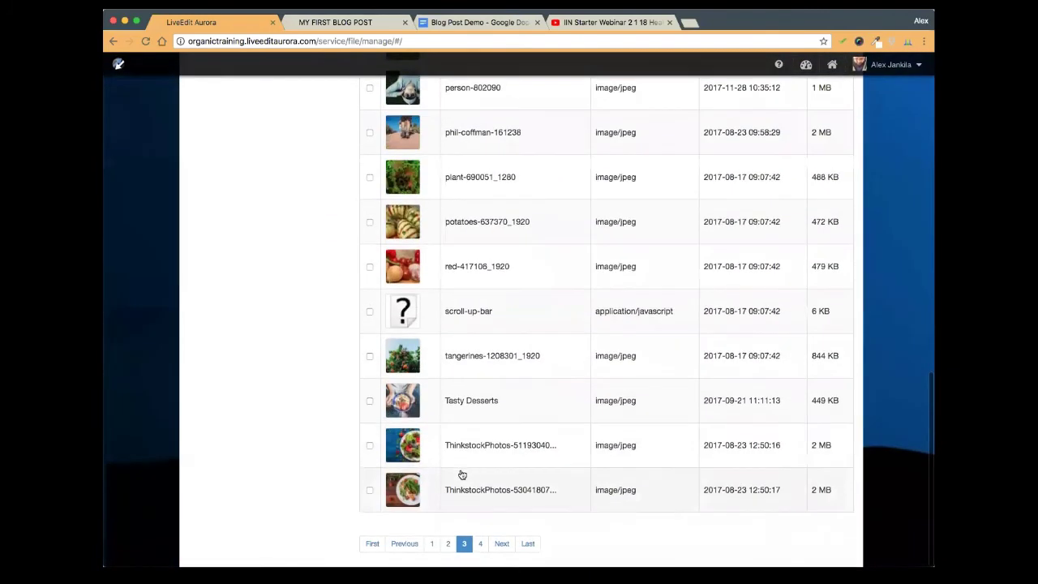
left_click(448, 543)
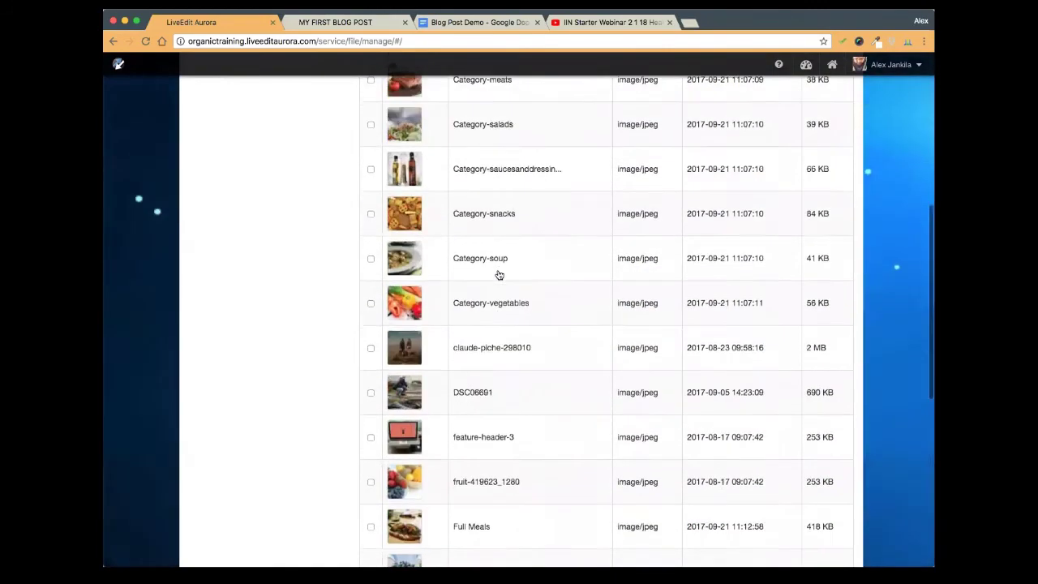
scroll(499, 276, "down", 10)
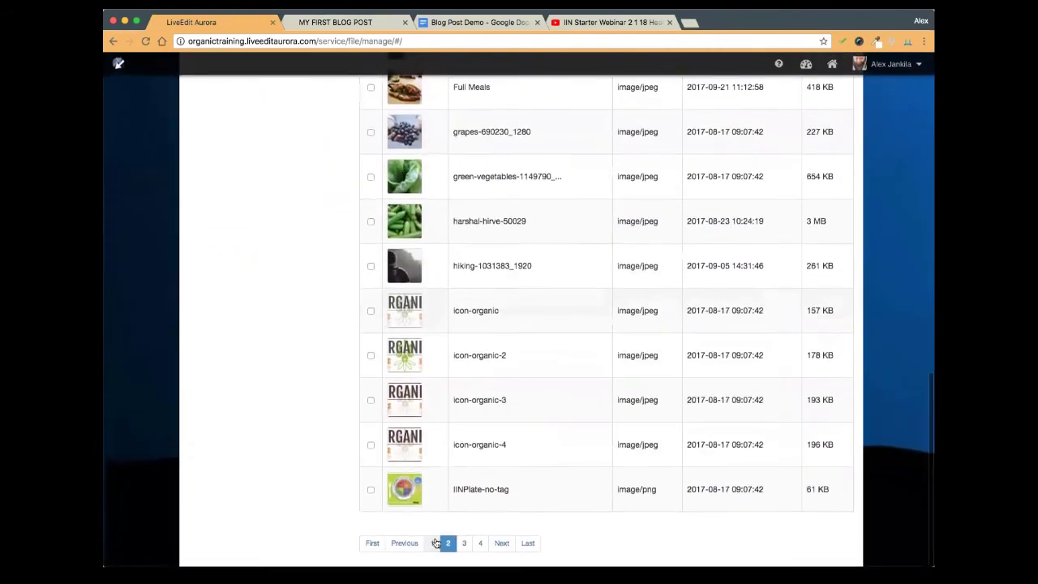
left_click(430, 543)
Open the details of the first 2014-08-life-of-pix-free image in My Files and examine its available sizes
scroll(328, 314, "up", 10)
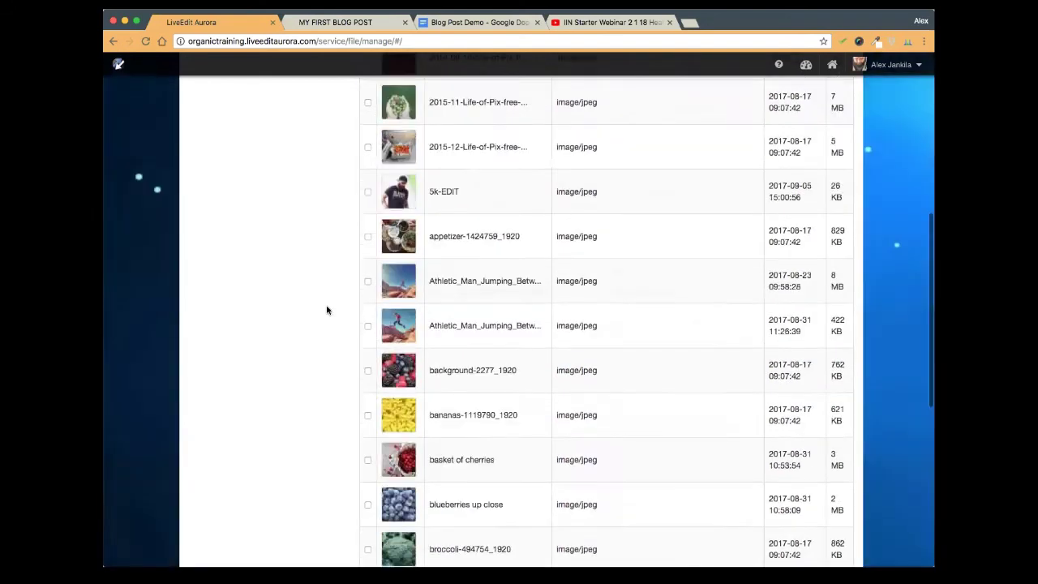
scroll(328, 314, "down", 3)
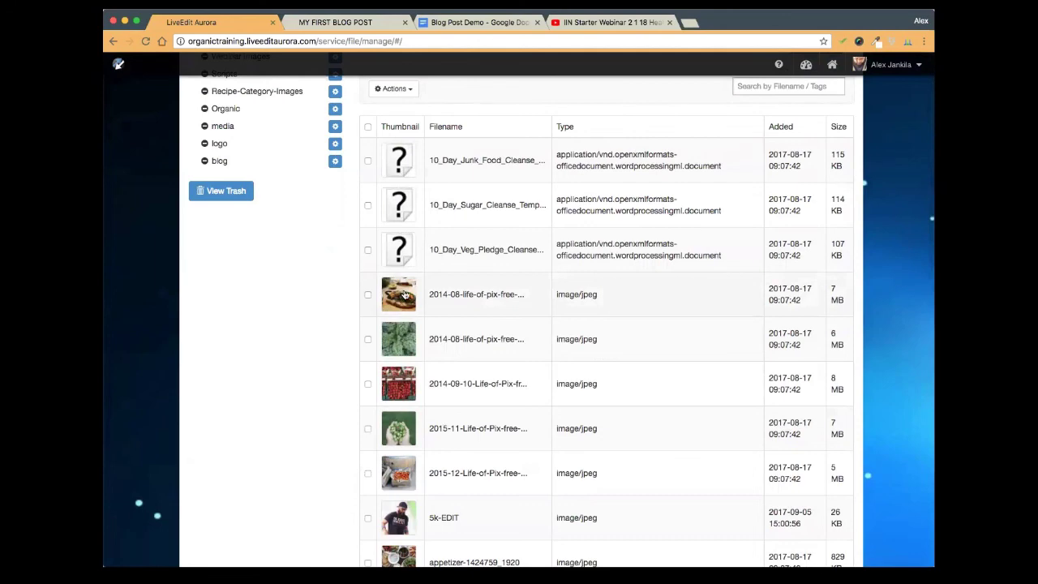
left_click(404, 295)
scroll(467, 312, "down", 10)
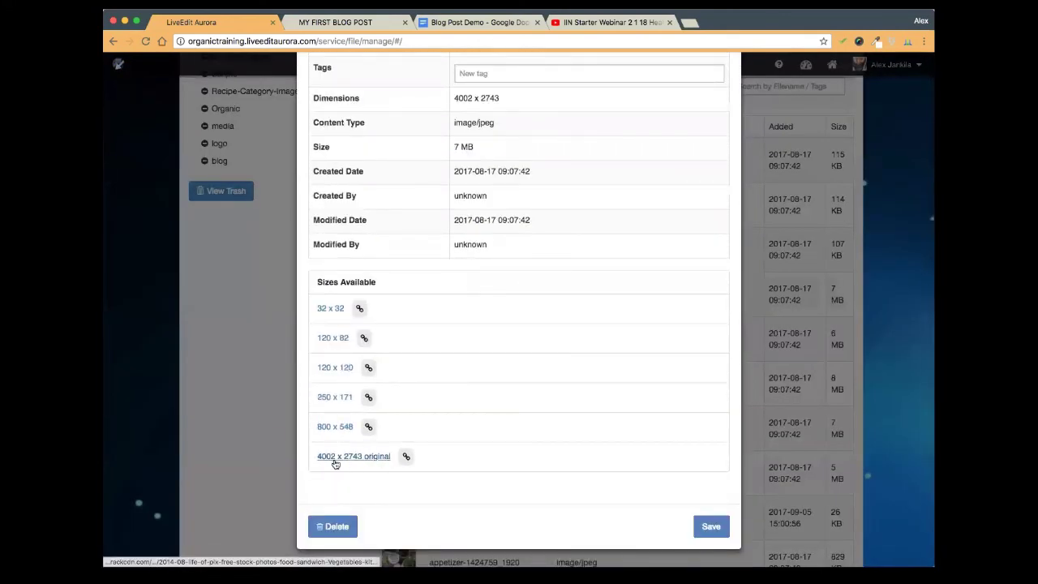
Copy the URL of the image's 4002 x 2743 original size to the clipboard
right_click(407, 457)
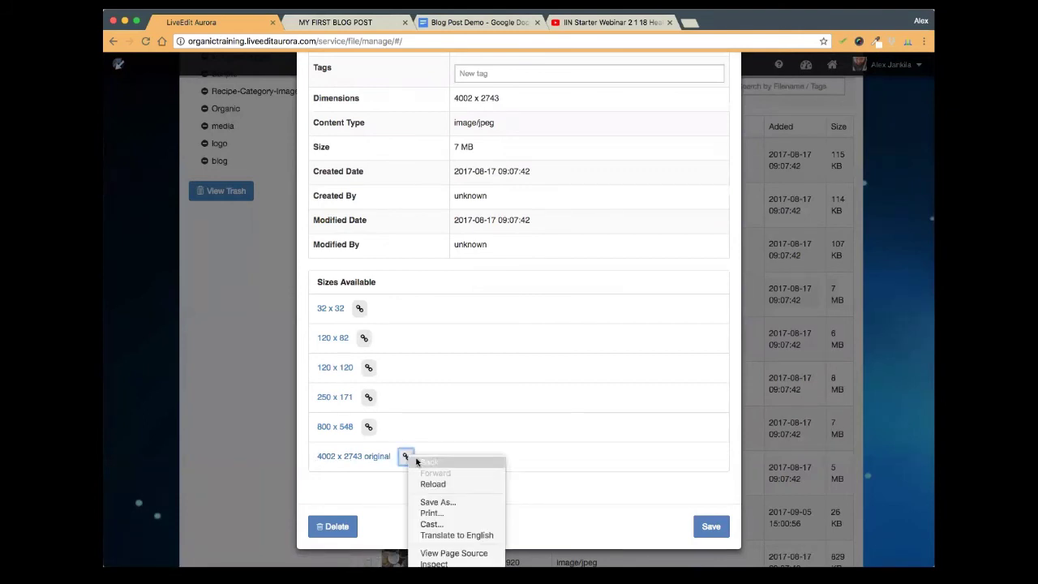
left_click(405, 456)
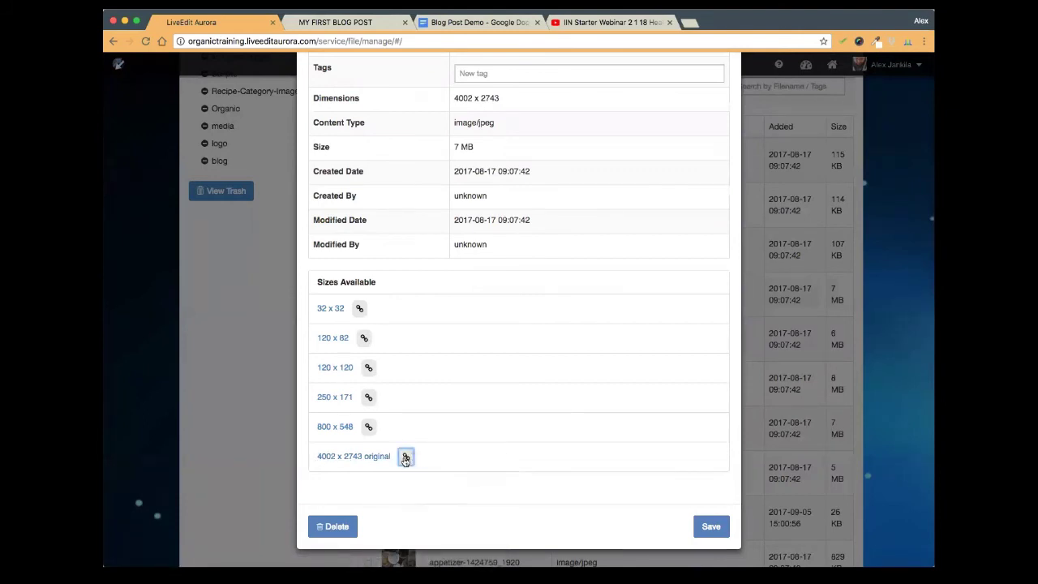
left_click(405, 458)
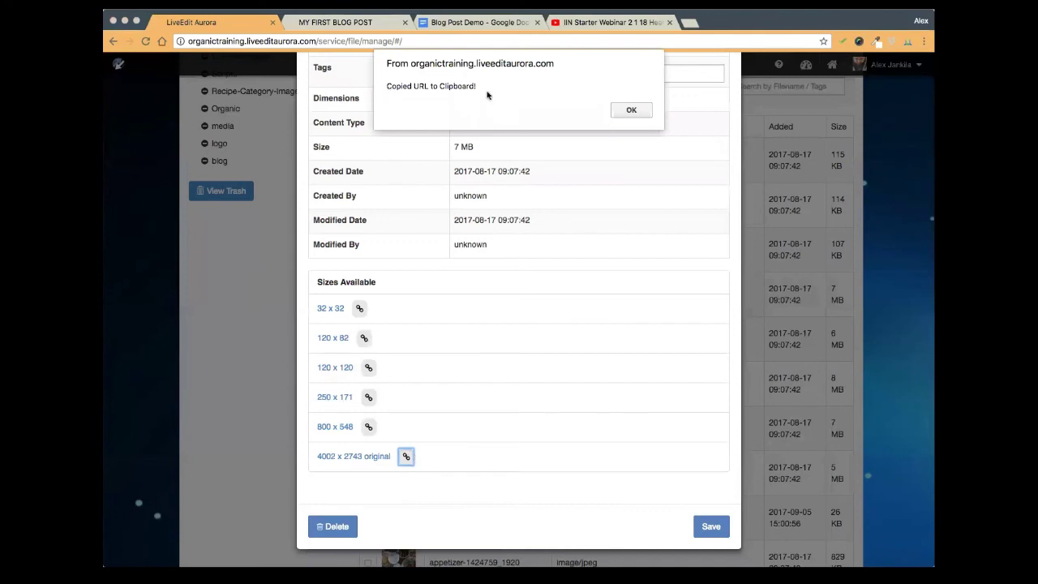
left_click(625, 110)
Glance at the published MY FIRST BLOG POST page, and close the image's details to return to the My Files listing
left_click(316, 28)
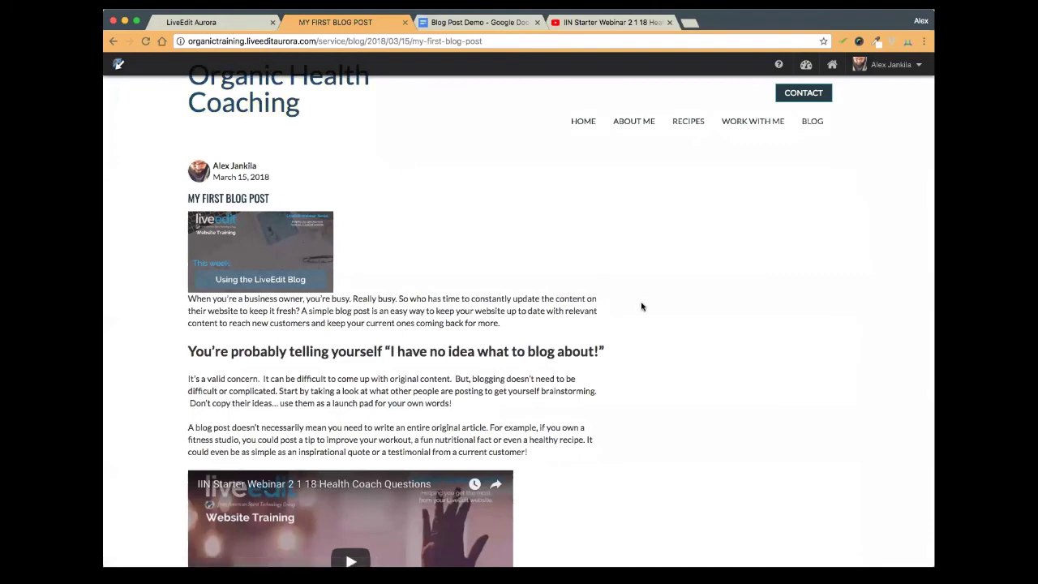
left_click(216, 25)
scroll(685, 143, "up", 3)
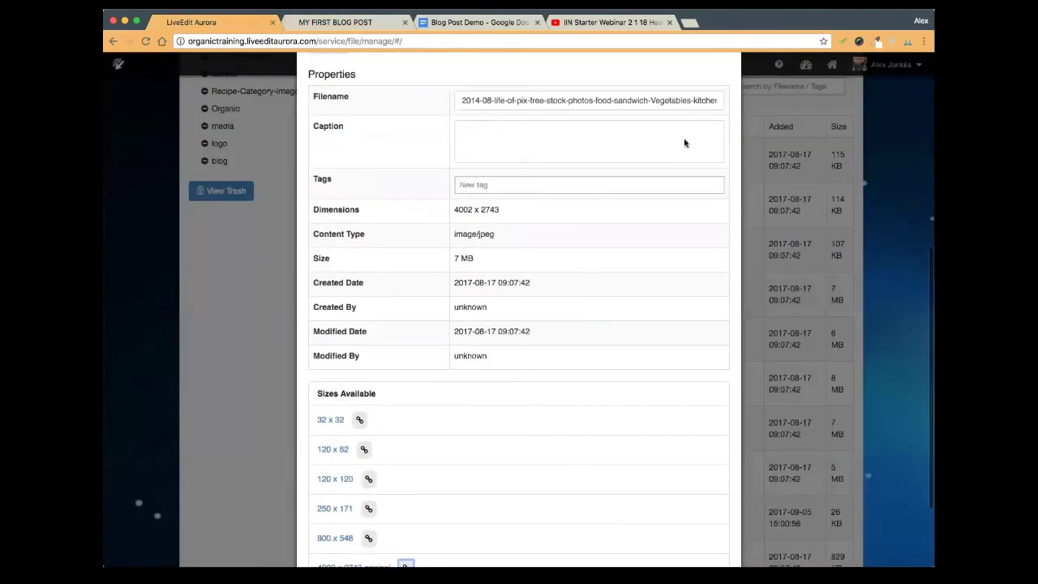
scroll(684, 143, "up", 5)
left_click(725, 88)
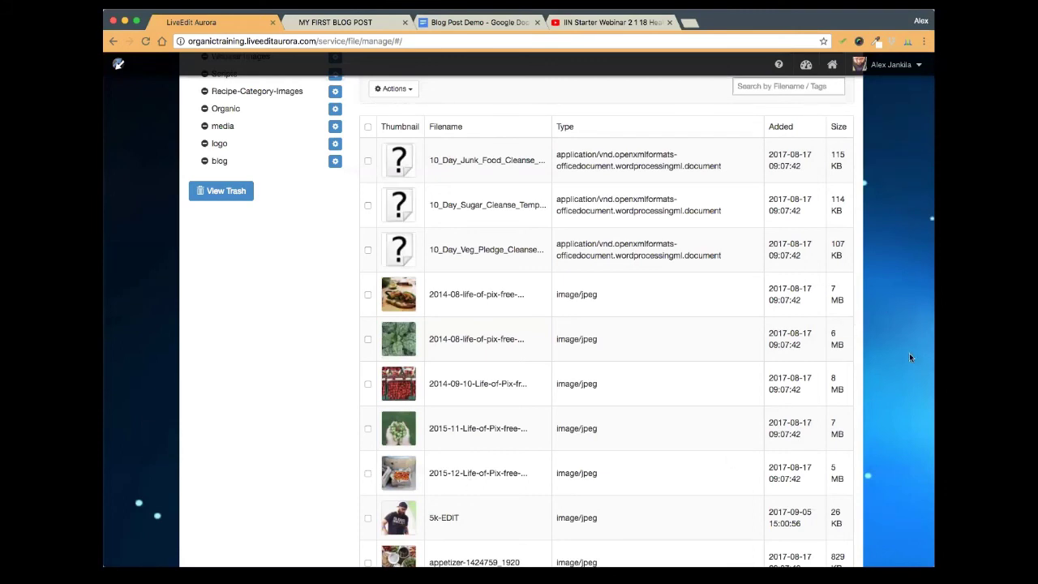
scroll(909, 356, "down", 1)
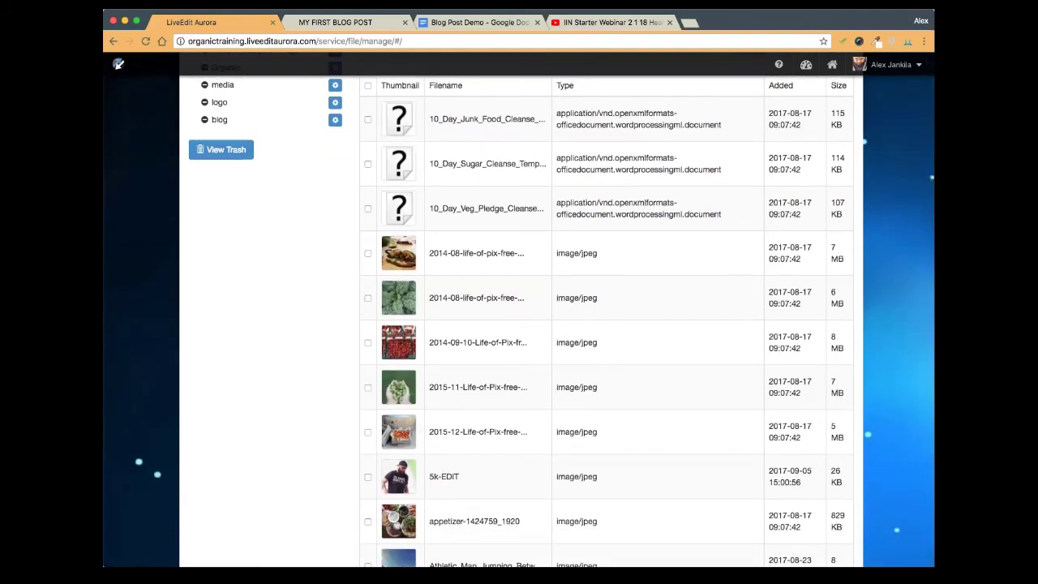
scroll(915, 345, "up", 3)
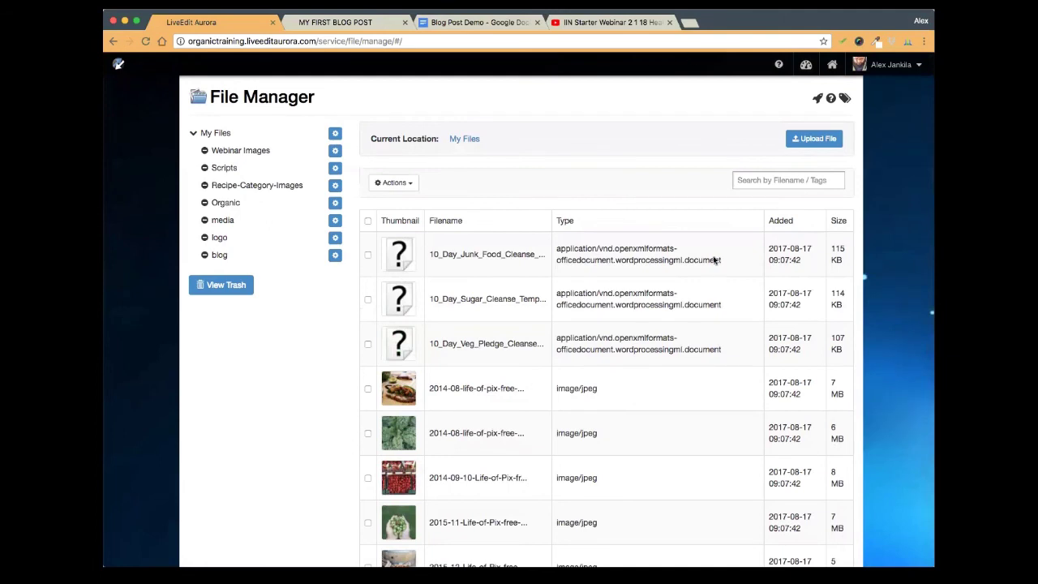
Open the IIN help portal in a new browser tab, search it for "pinter" and open the article "Adding Pinterest to Your Website"
left_click(690, 24)
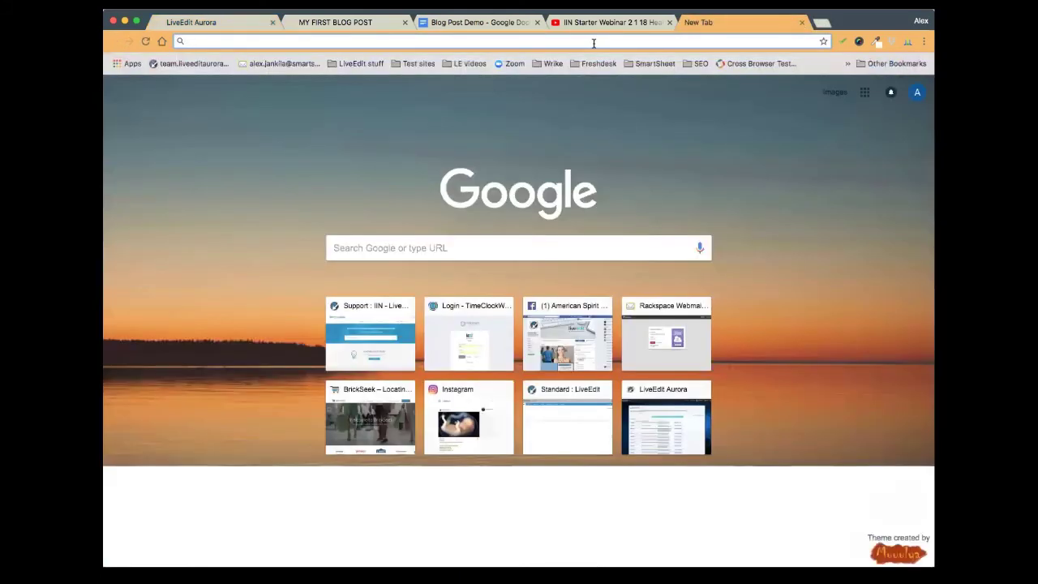
type("iin")
key("Return")
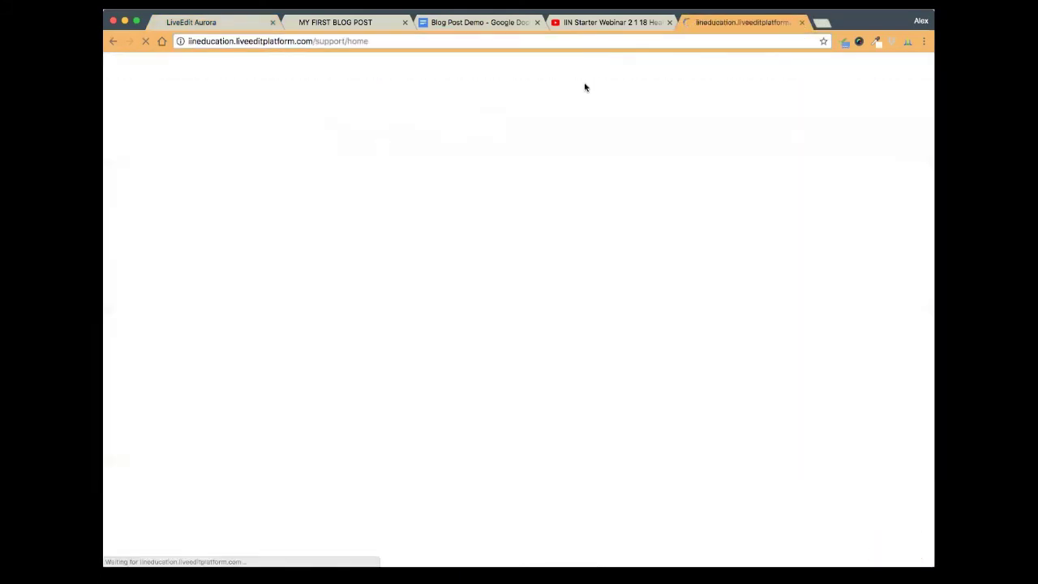
type("pinter")
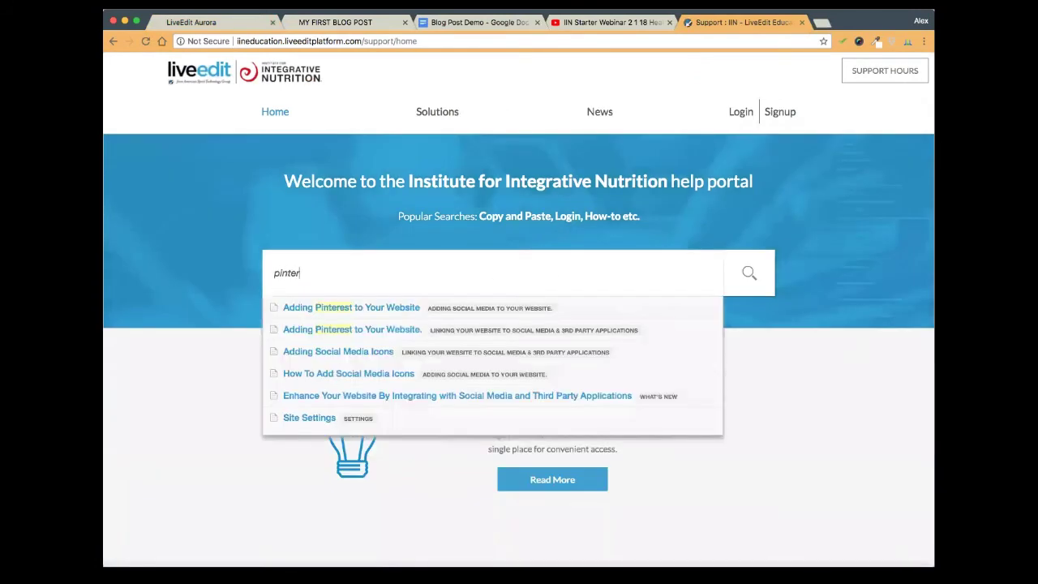
left_click(396, 307)
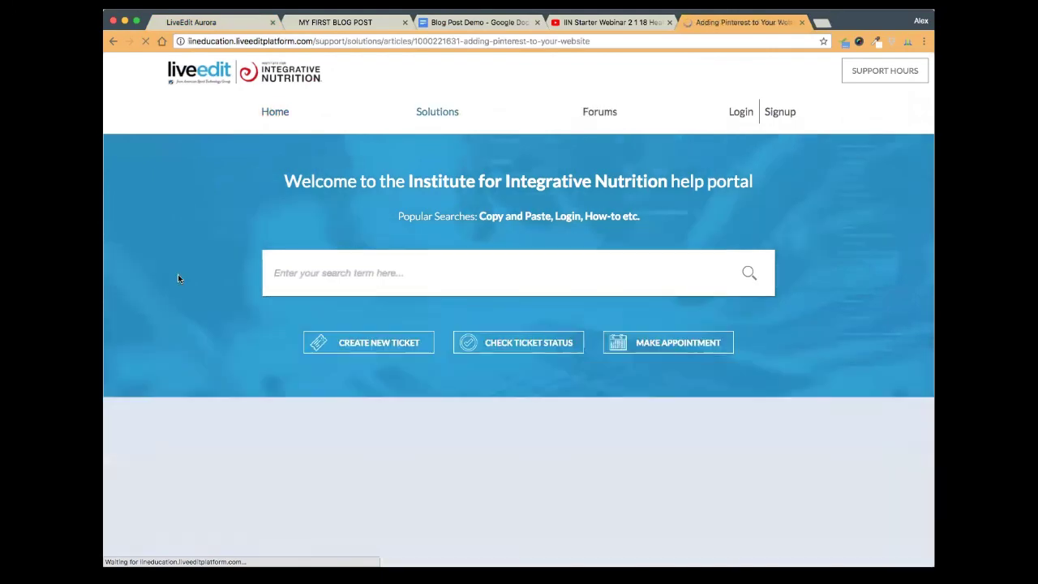
Read through the Pinterest article's instructions, briefly checking the published MY FIRST BLOG POST page, and return to the article's beginning
scroll(186, 282, "down", 6)
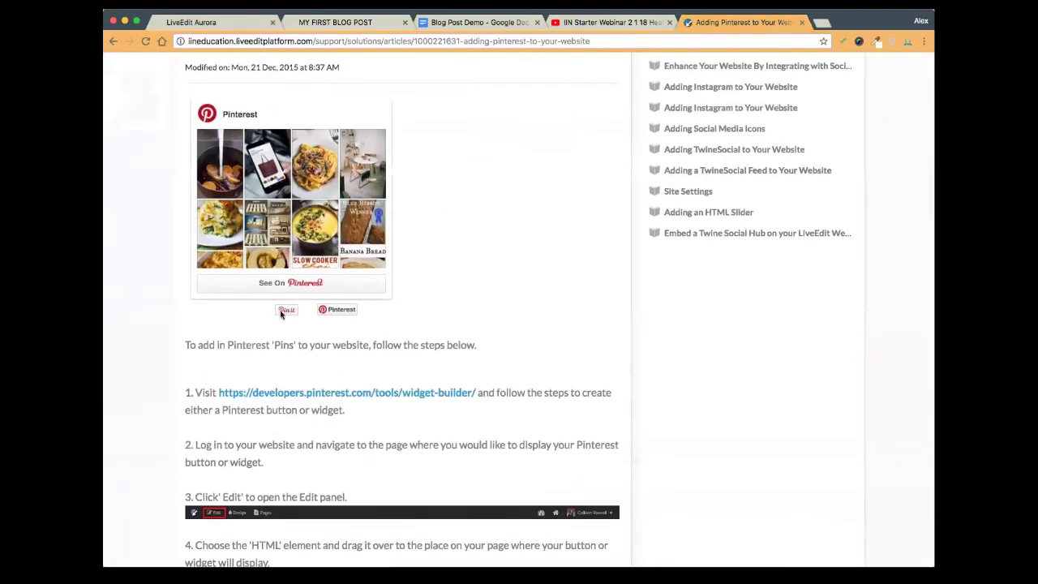
scroll(327, 312, "down", 5)
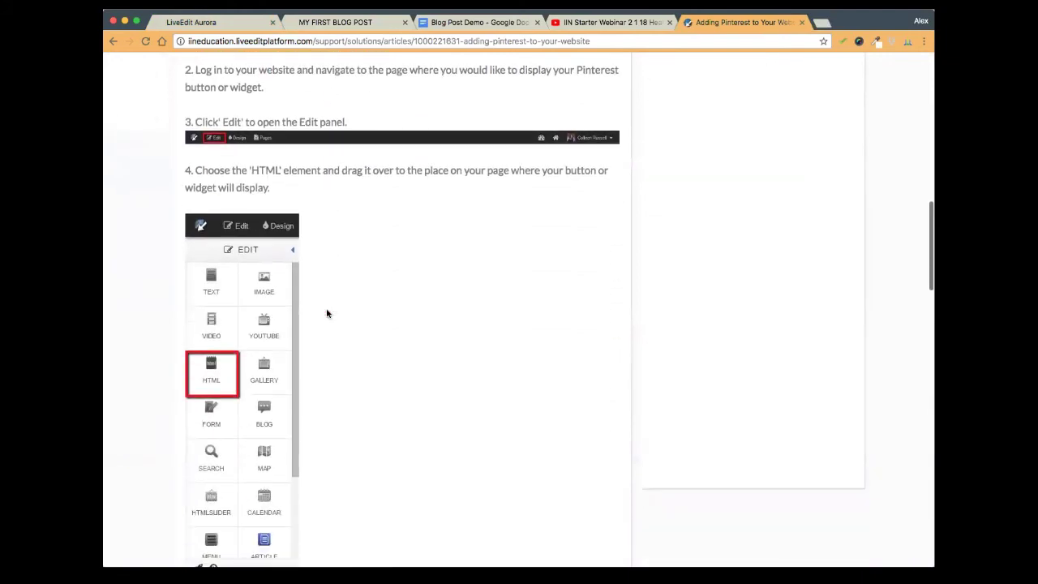
scroll(327, 313, "down", 8)
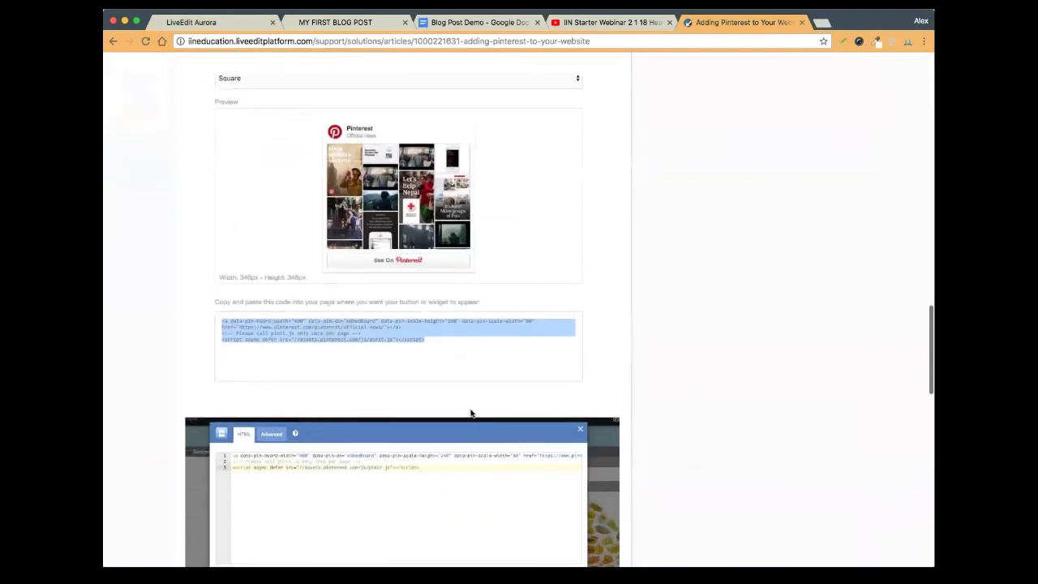
scroll(470, 413, "down", 2)
scroll(469, 414, "up", 14)
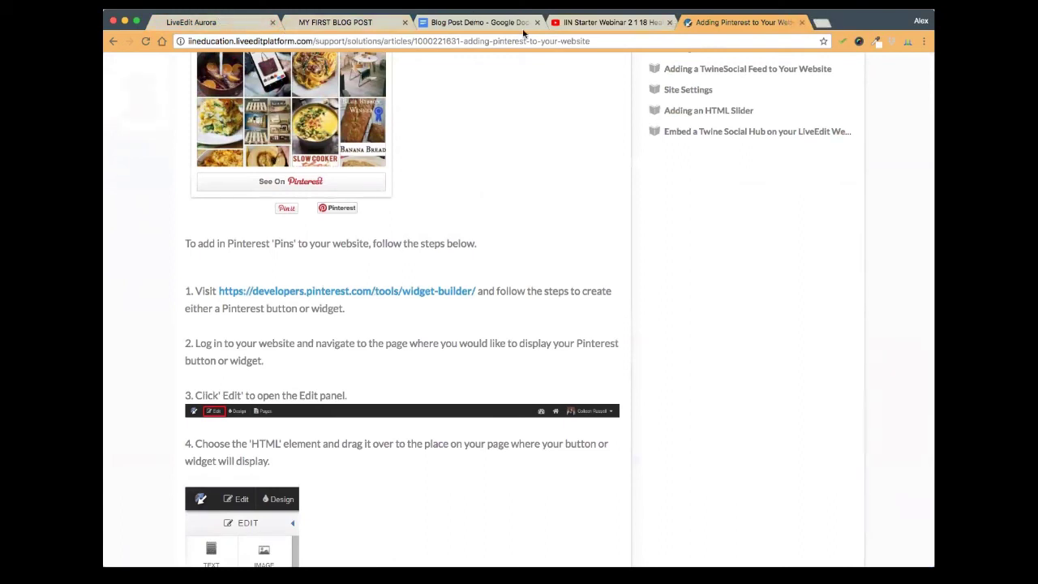
left_click(377, 25)
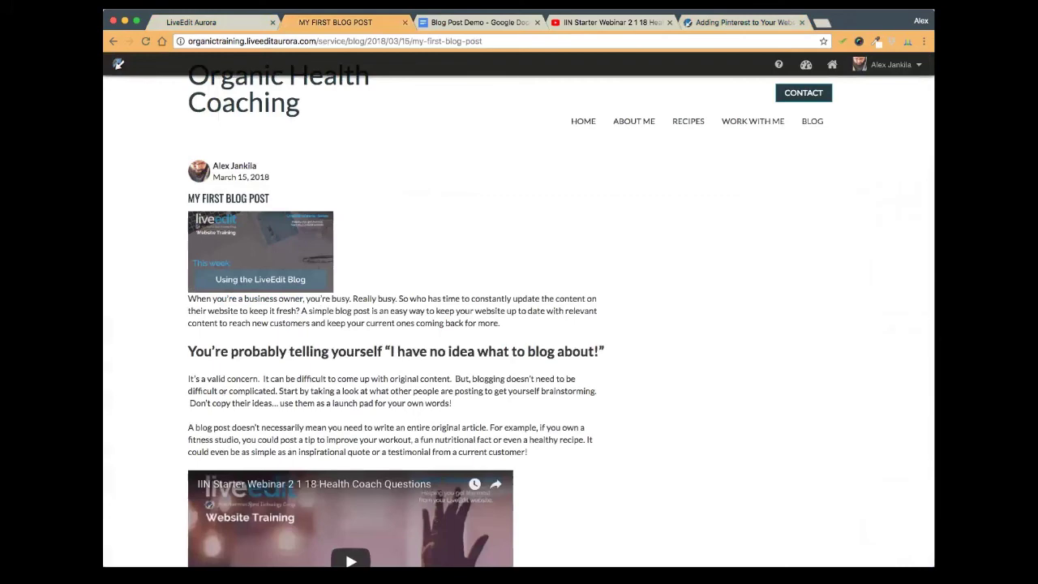
left_click(730, 24)
scroll(650, 152, "up", 10)
scroll(598, 111, "down", 2)
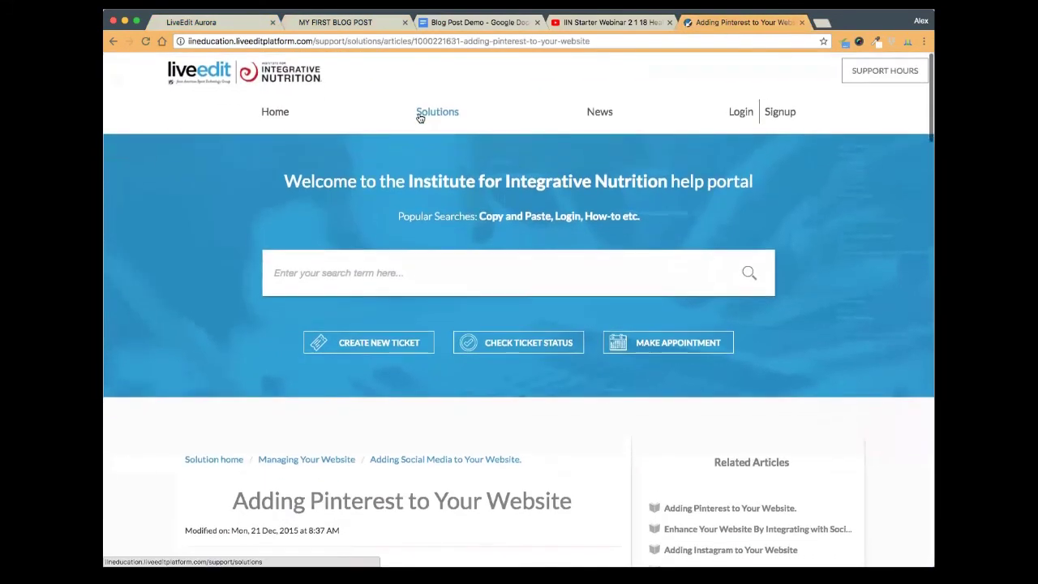
scroll(557, 307, "down", 1)
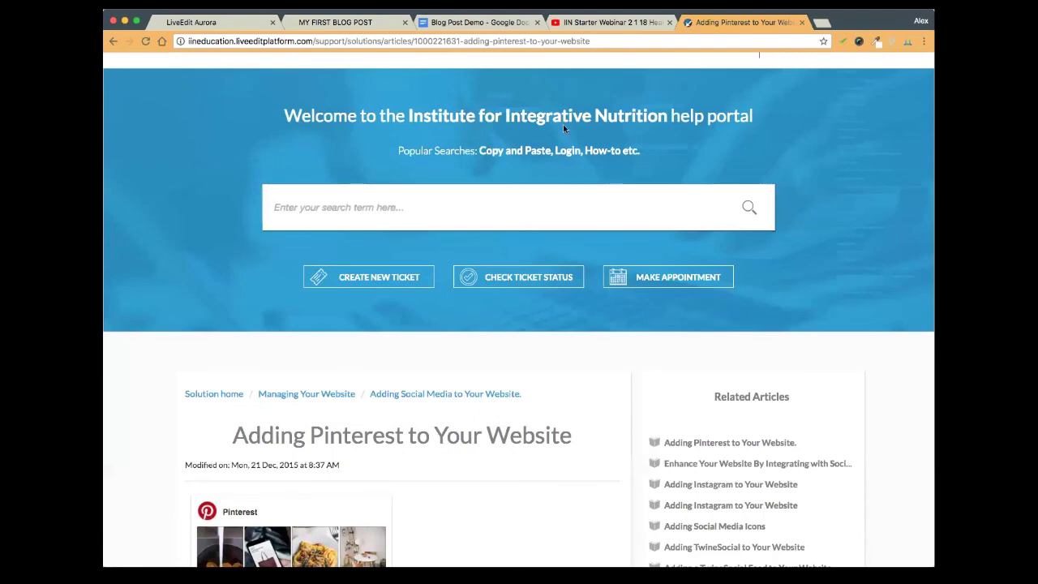
Return from the File Manager to the LiveEdit dashboard and open the Blog app
left_click(216, 29)
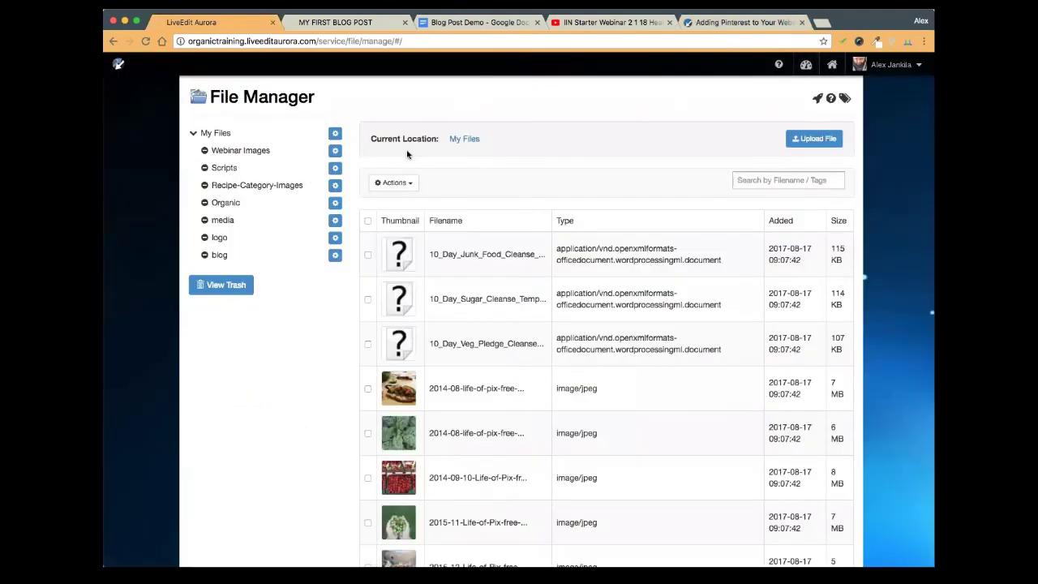
scroll(406, 149, "up", 1)
scroll(406, 149, "down", 1)
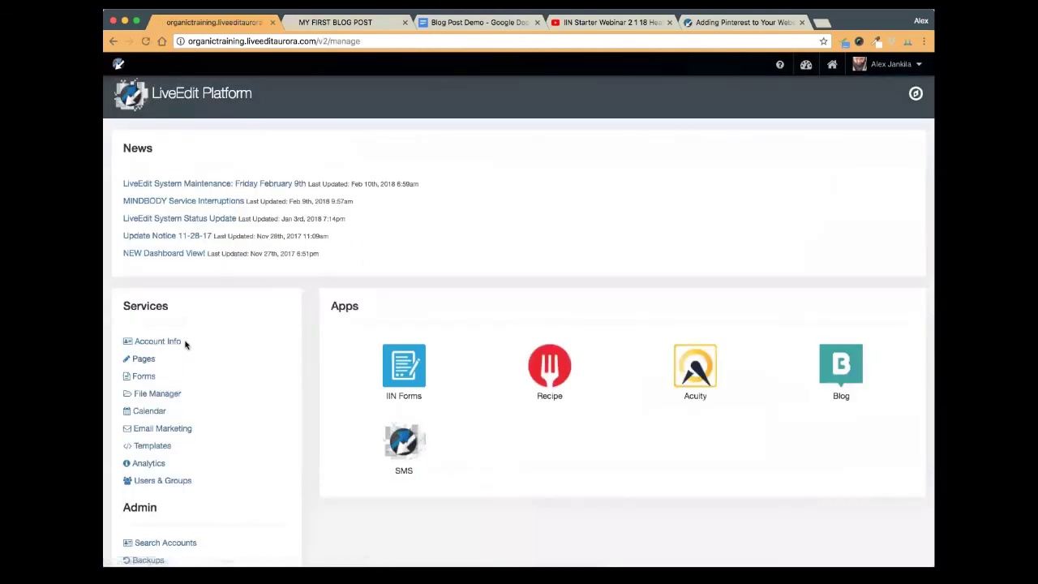
left_click(825, 362)
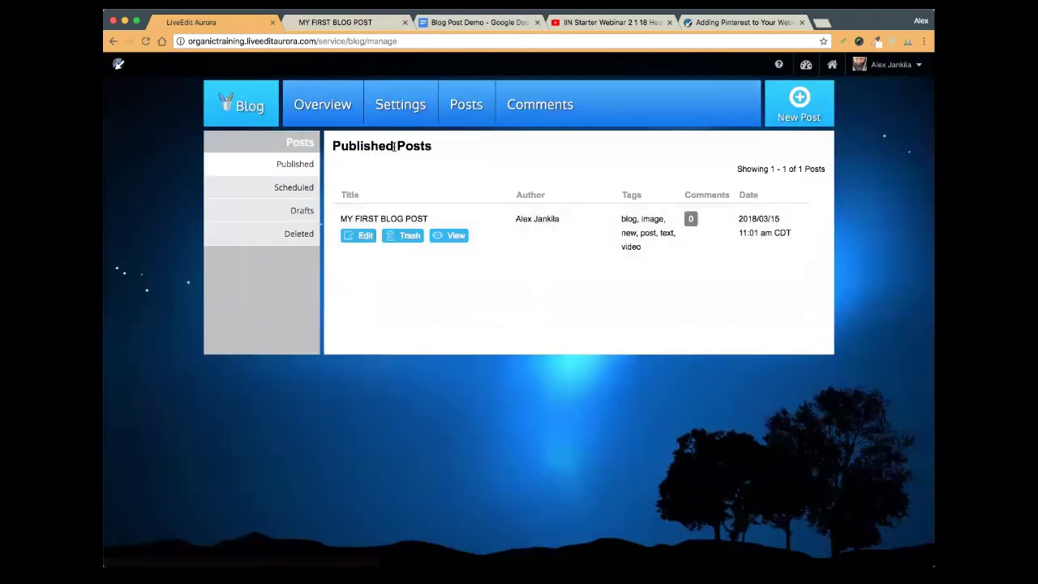
Look through the blog's General, Footer, Commenting and Sidebar settings
left_click(400, 105)
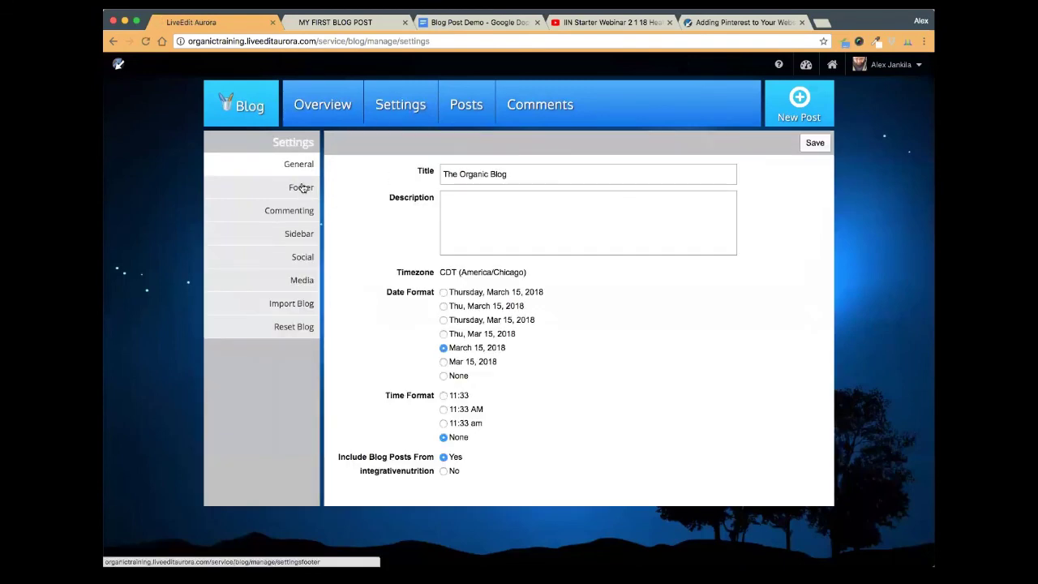
left_click(301, 189)
left_click(296, 213)
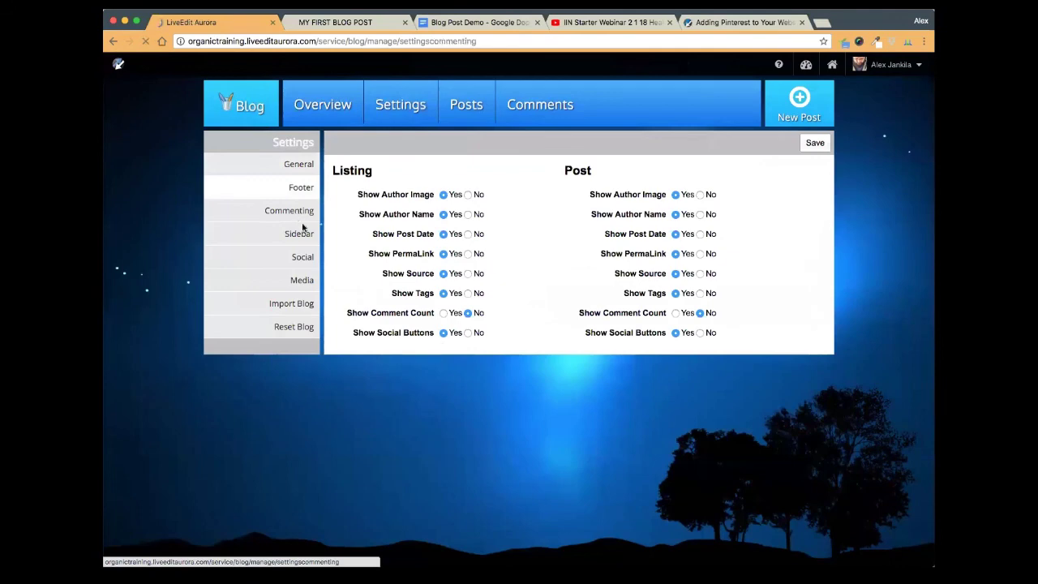
left_click(299, 234)
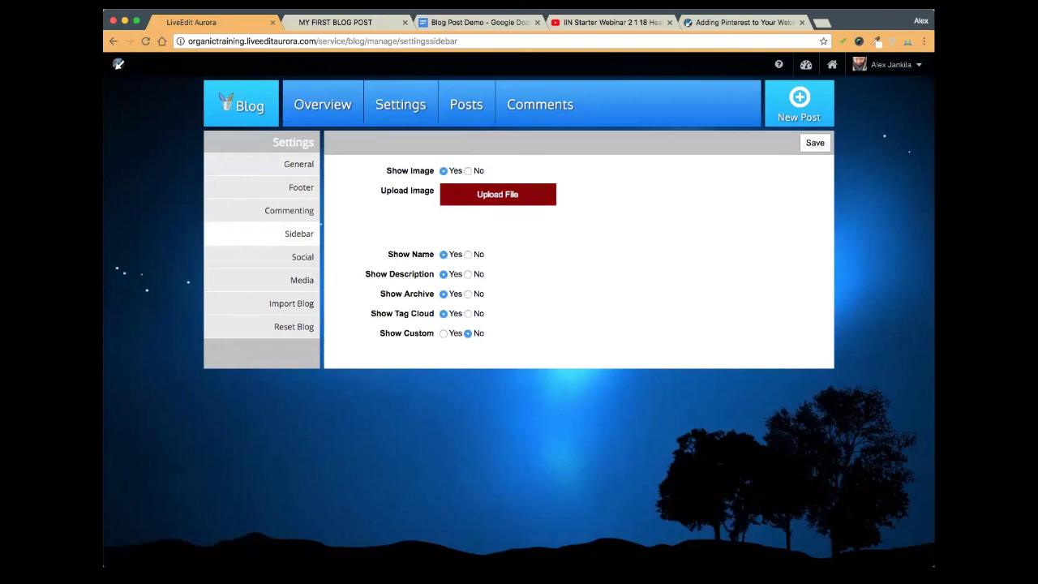
Open the published MY FIRST BLOG POST for editing and examine its PermaLink
left_click(473, 109)
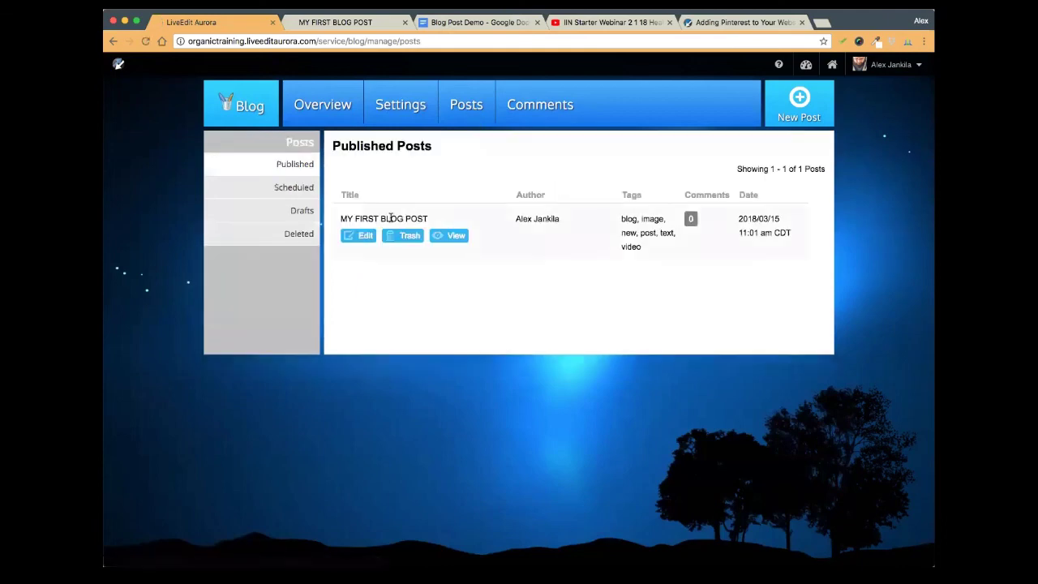
left_click(356, 235)
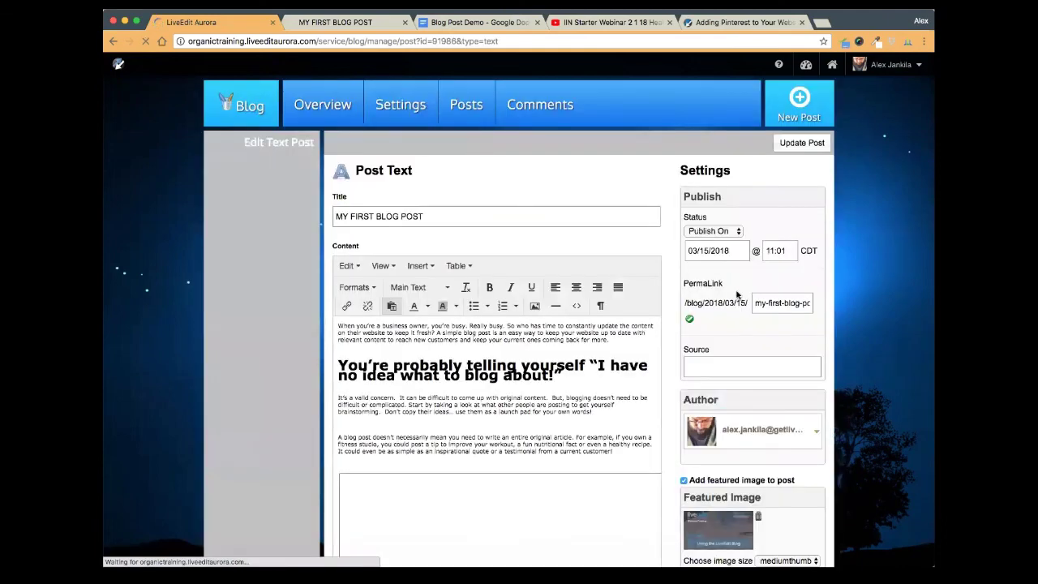
left_click(796, 304)
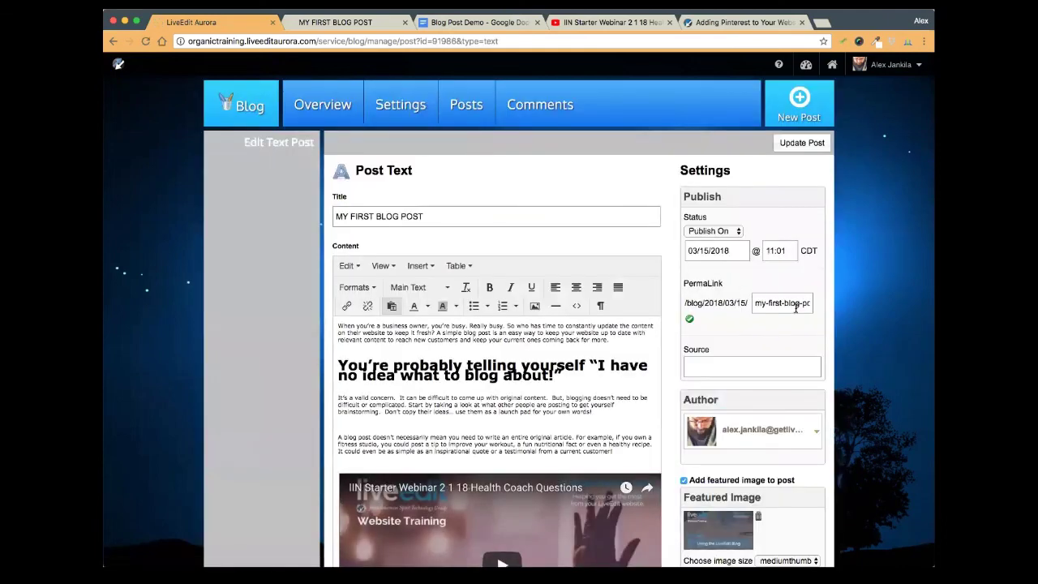
left_click_drag(756, 304, 850, 303)
left_click(803, 326)
left_click_drag(683, 304, 826, 308)
left_click(823, 316)
Reopen the Blog app from the LiveEdit dashboard and display the available types for a new post
left_click(806, 66)
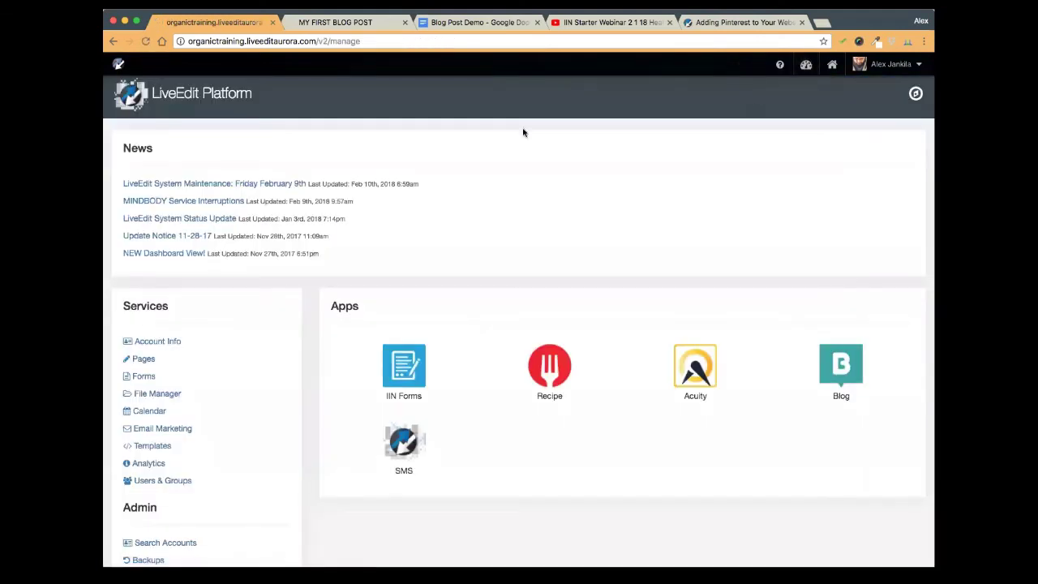
left_click(839, 364)
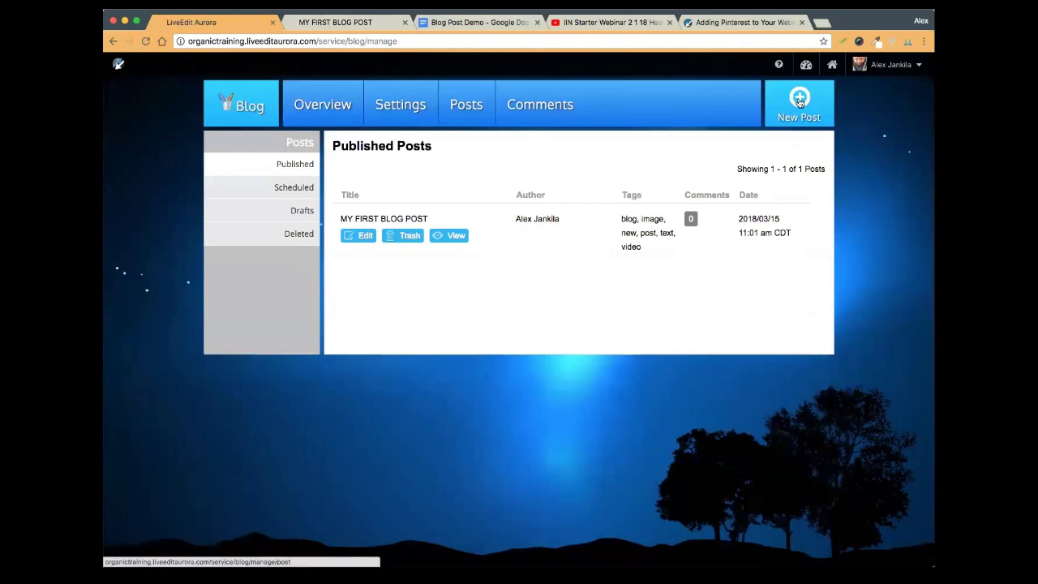
left_click(799, 99)
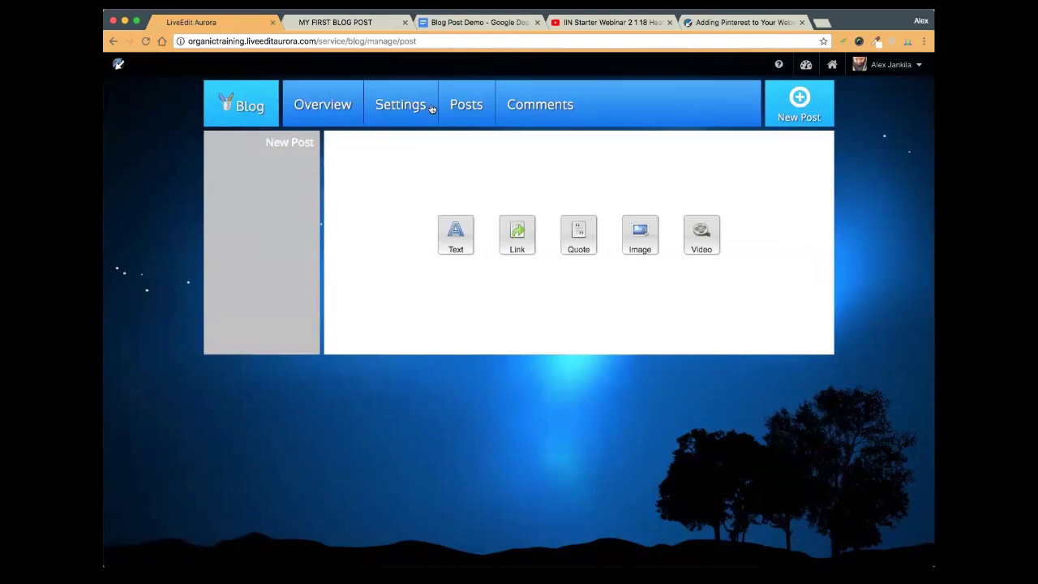
Open the help portal's Solutions page and expand Health Coach Webinars in the Knowledge Base
left_click(351, 31)
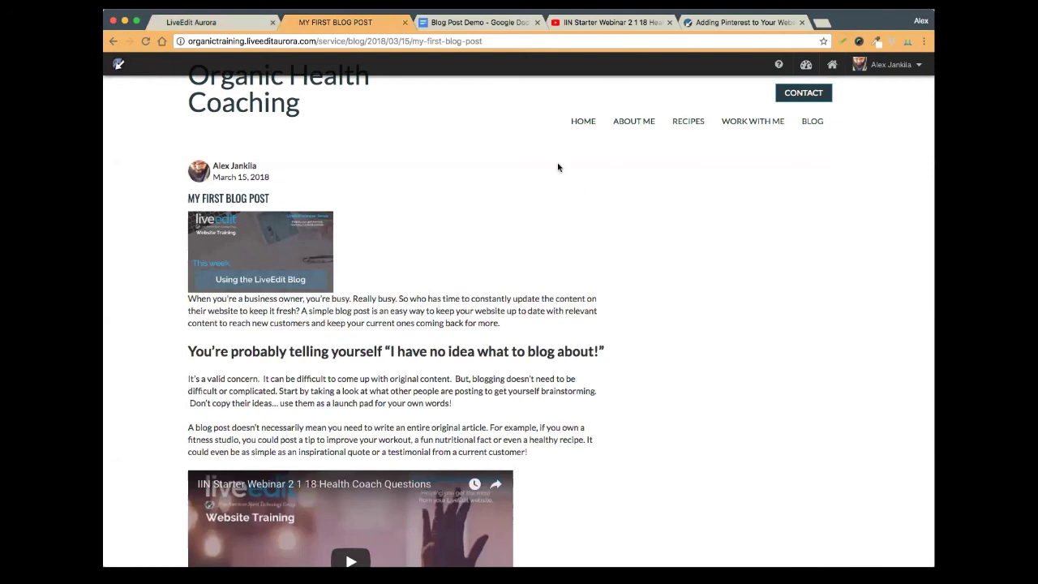
left_click(724, 23)
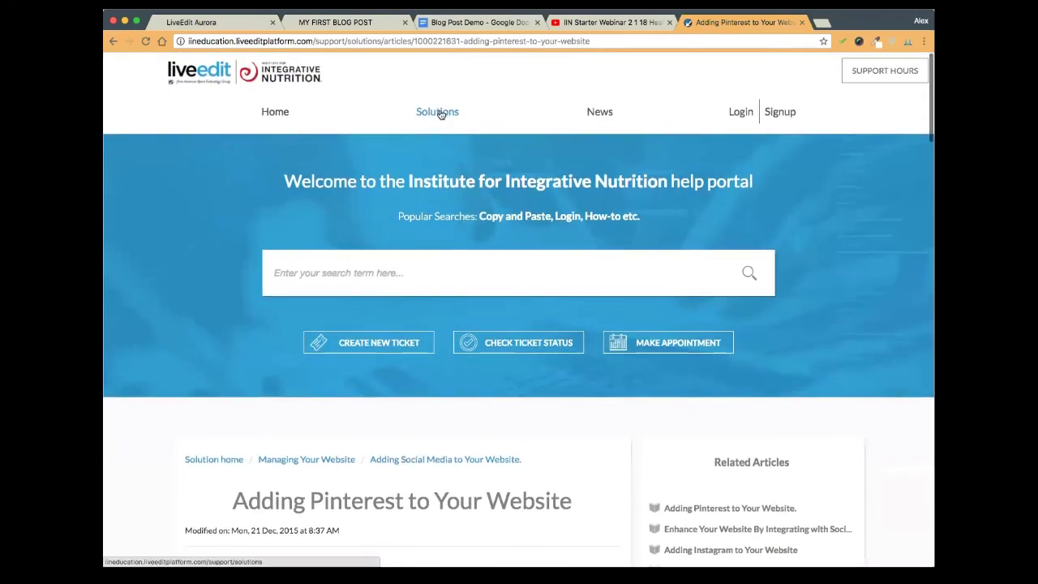
left_click(438, 113)
scroll(508, 183, "down", 5)
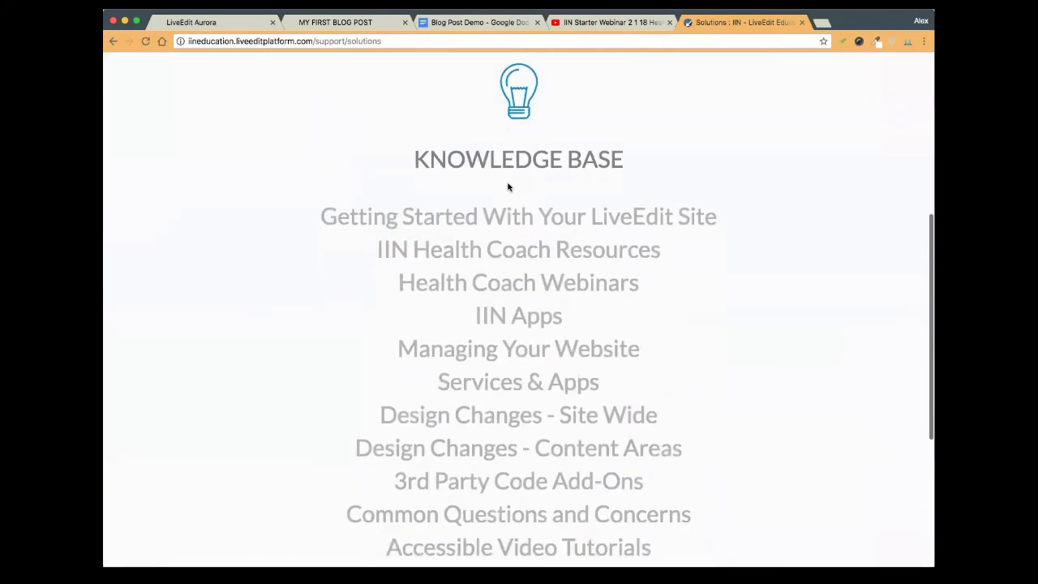
left_click(473, 183)
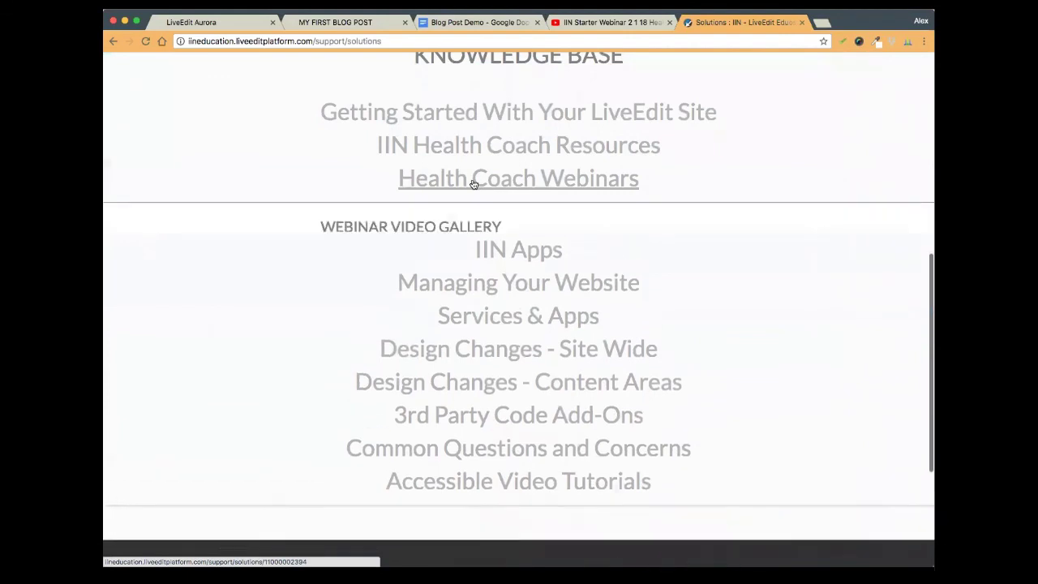
Open the File Manager from the LiveEdit dashboard and look through the files stored in My Files
left_click(459, 221)
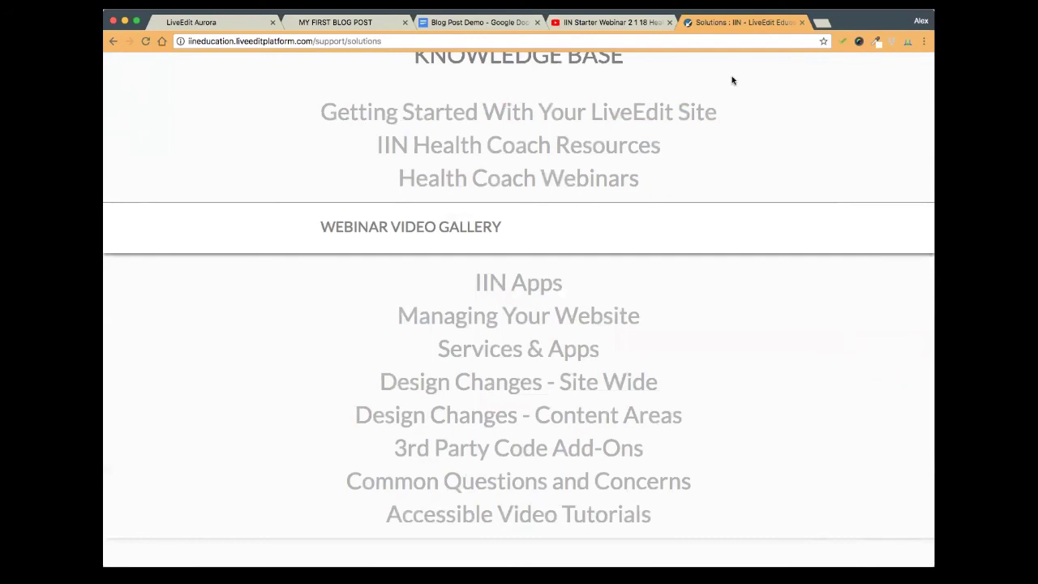
left_click(249, 25)
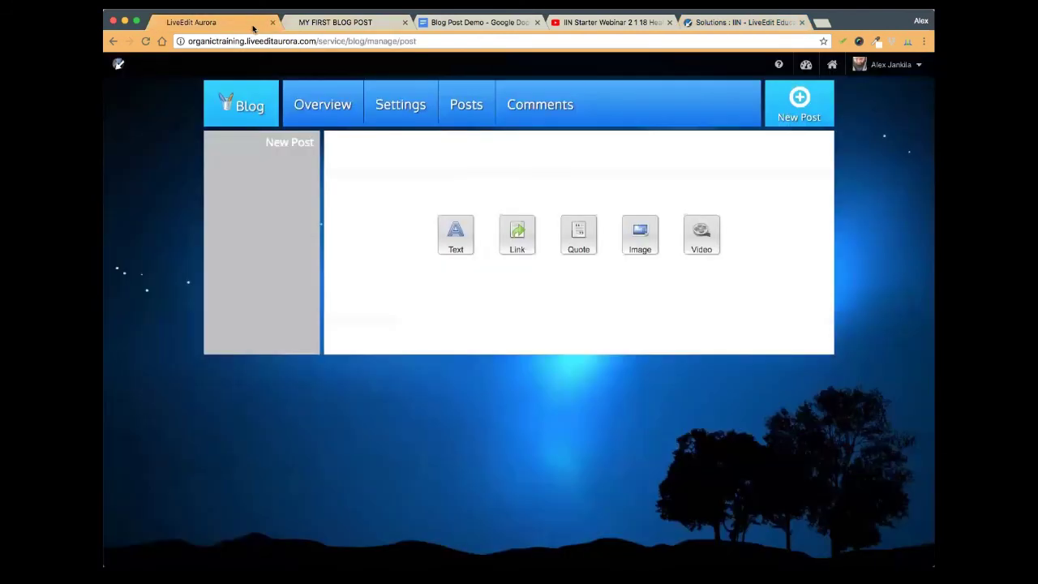
left_click(807, 66)
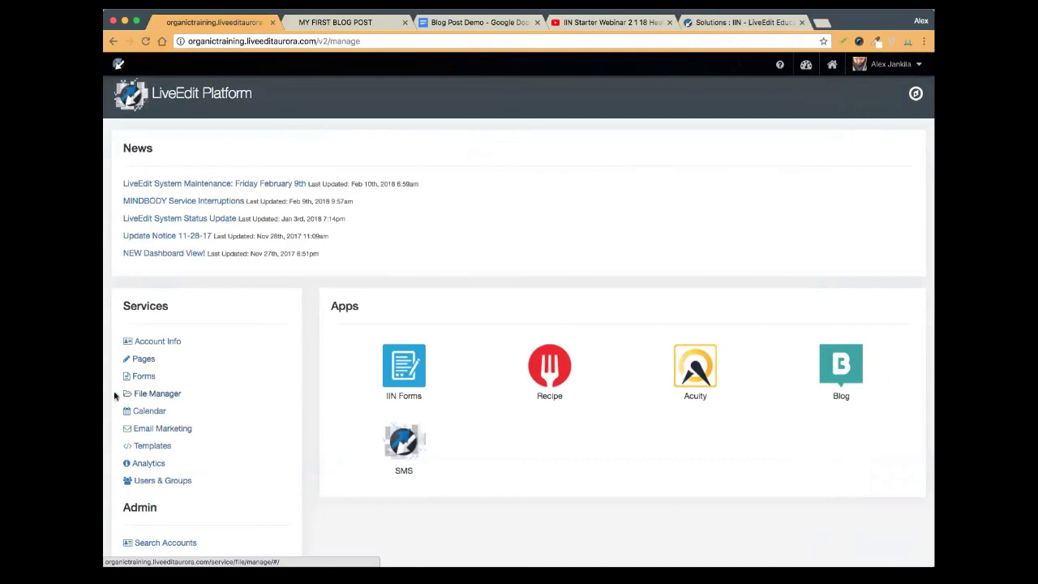
left_click(159, 398)
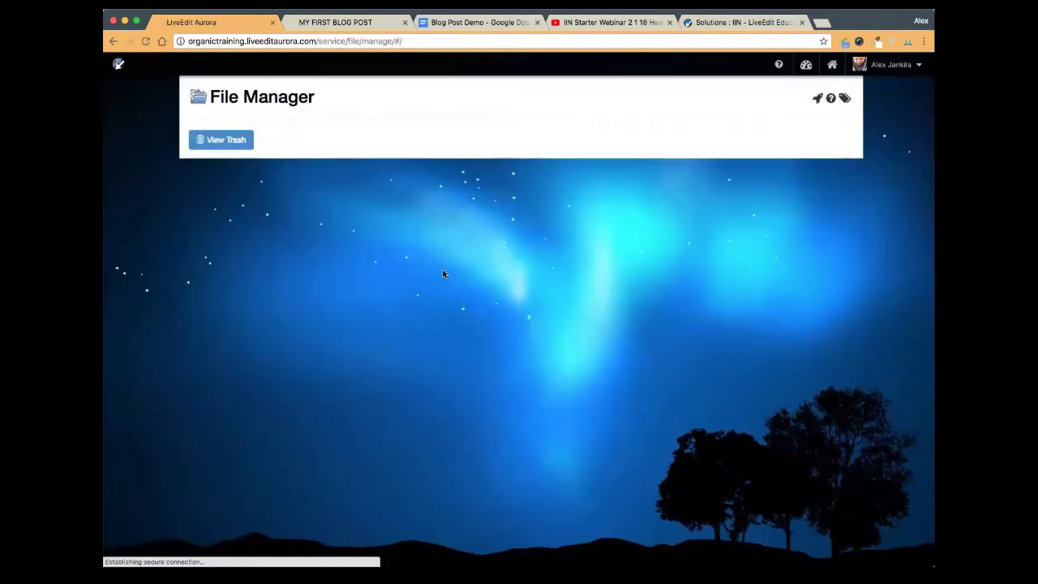
scroll(480, 273, "down", 3)
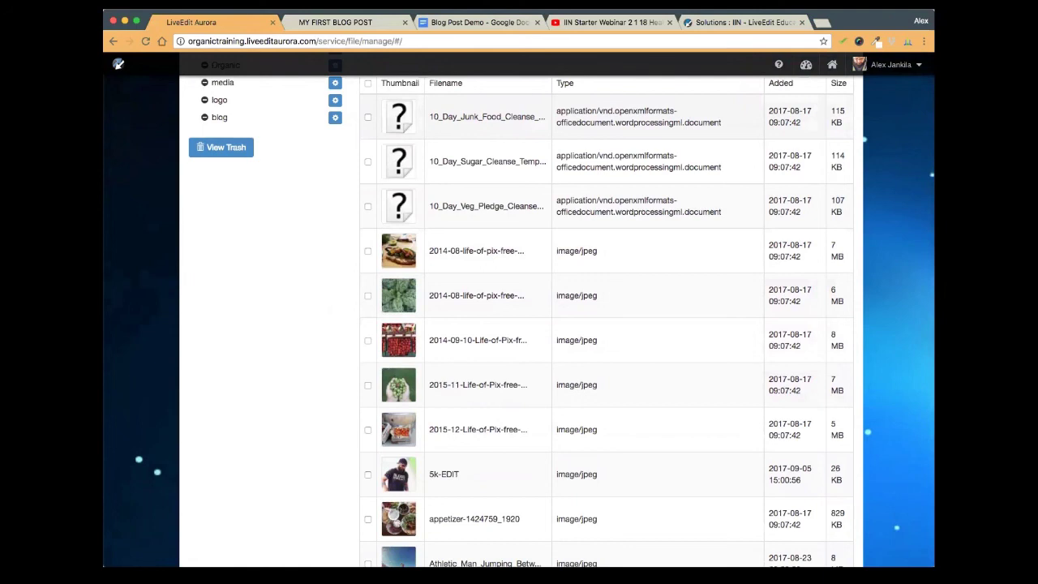
scroll(308, 162, "up", 5)
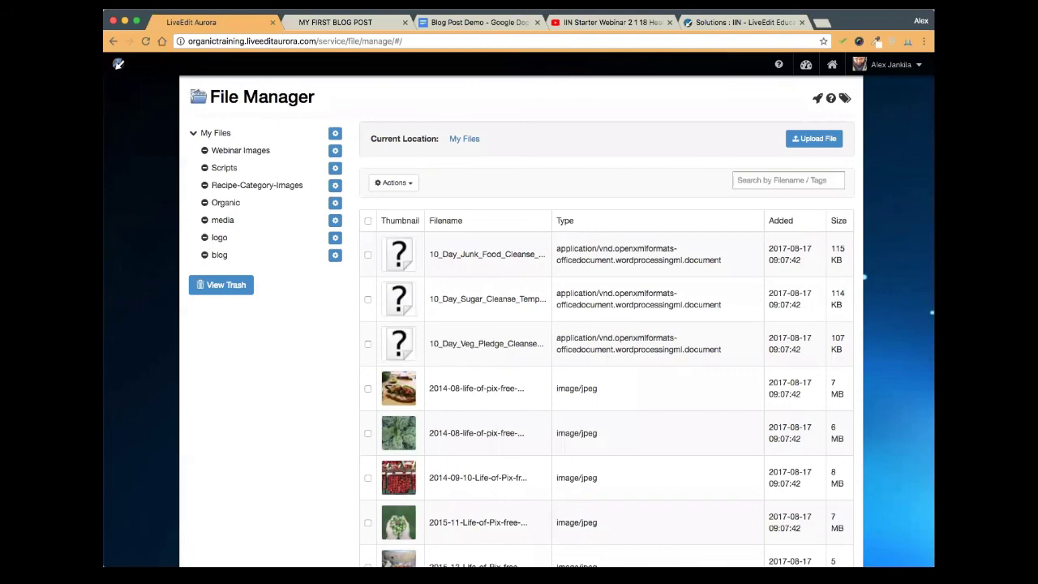
Open the Blog page of the Organic Health Coaching site and look through its published posts
left_click(350, 24)
left_click(810, 122)
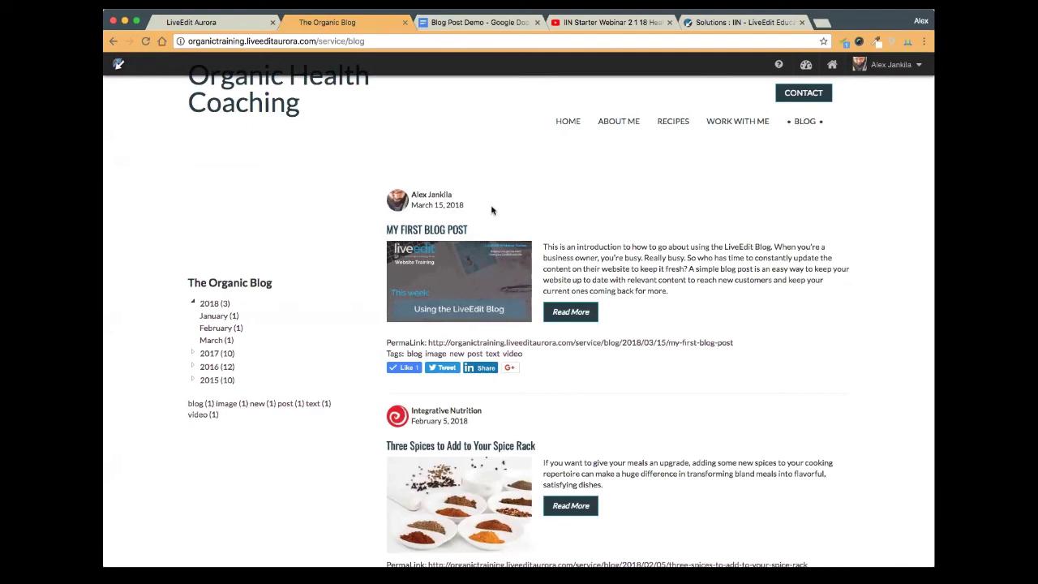
scroll(584, 342, "down", 5)
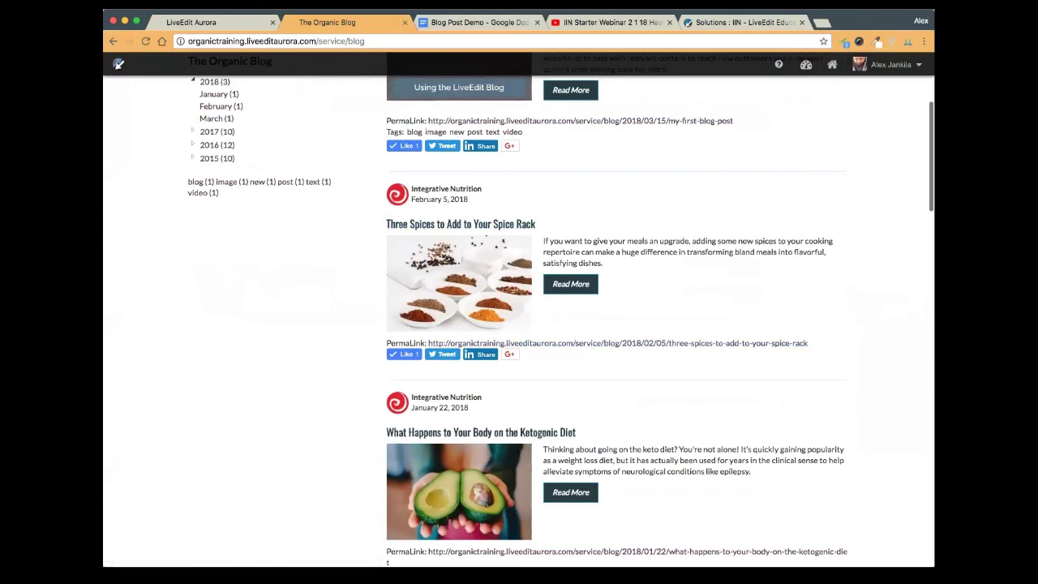
scroll(885, 423, "up", 5)
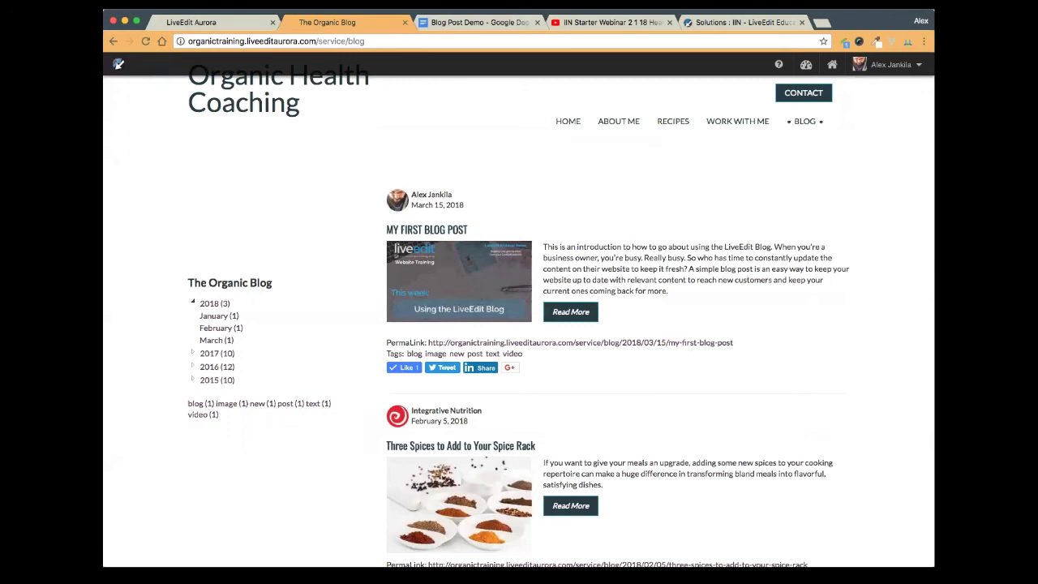
Search the help portal for "pdf" and read the article Adding a PDF/File Link (Downloadable File)
left_click(753, 24)
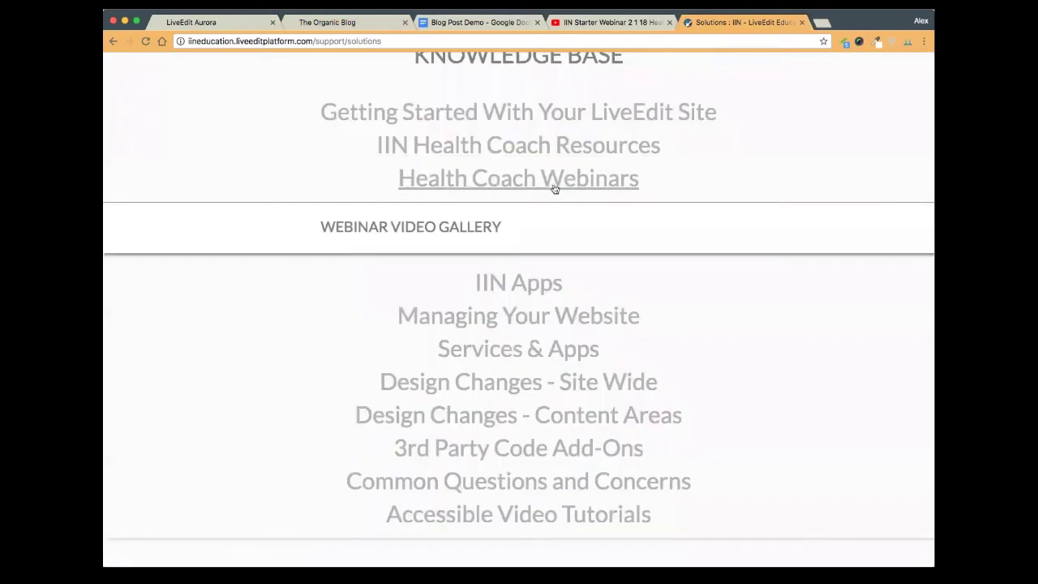
scroll(551, 191, "up", 6)
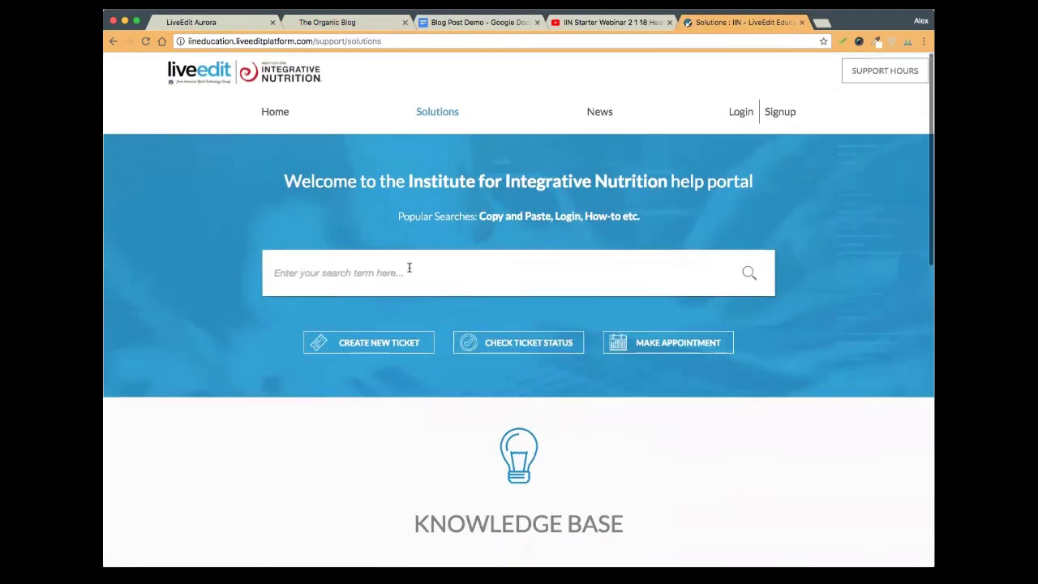
left_click(412, 270)
type("pdf")
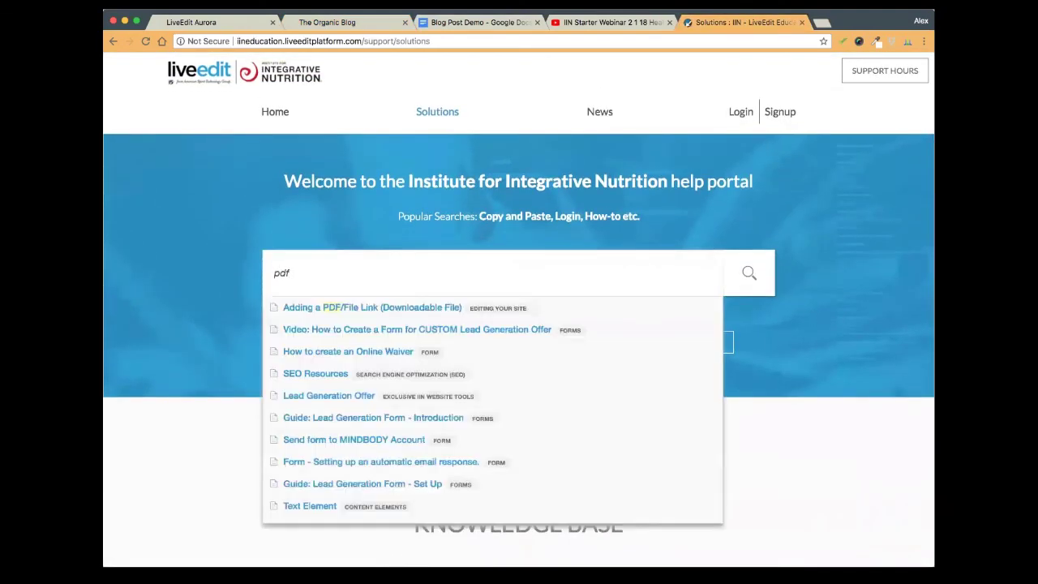
left_click(298, 313)
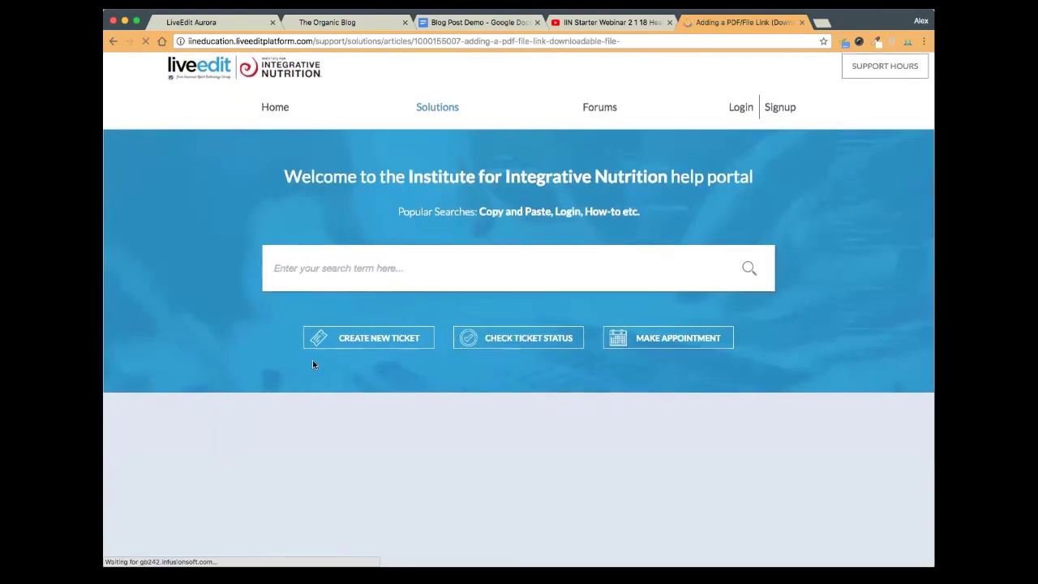
scroll(852, 271, "down", 2)
scroll(851, 271, "down", 5)
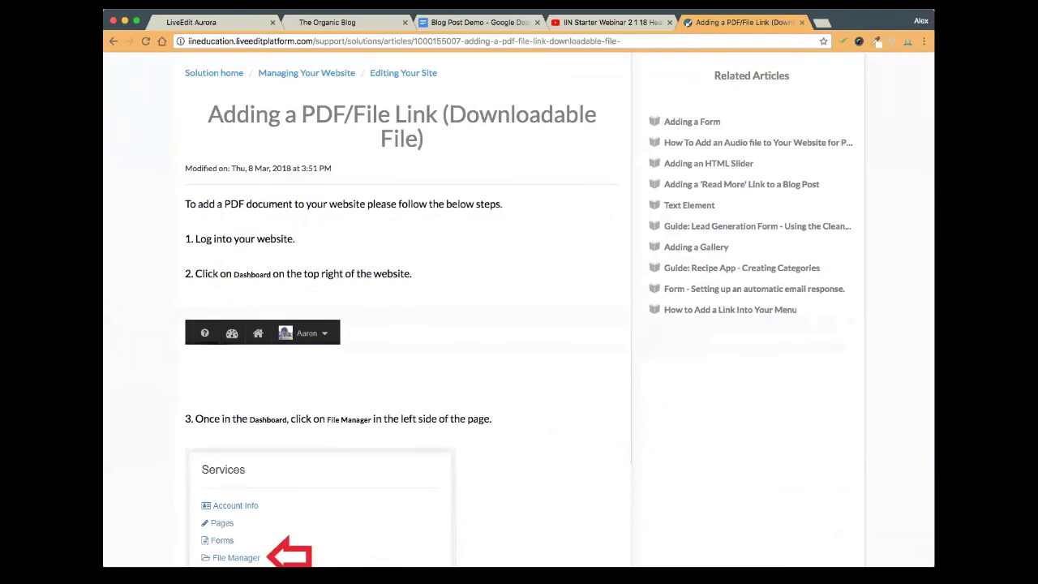
Reopen the Blog app from the LiveEdit dashboard and check its published and scheduled posts
left_click(221, 24)
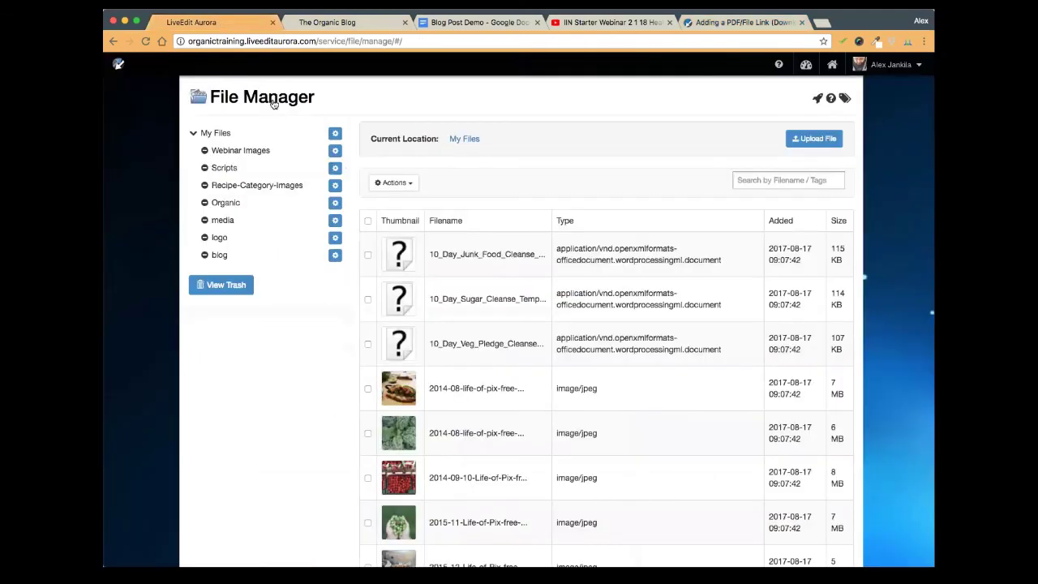
left_click(806, 66)
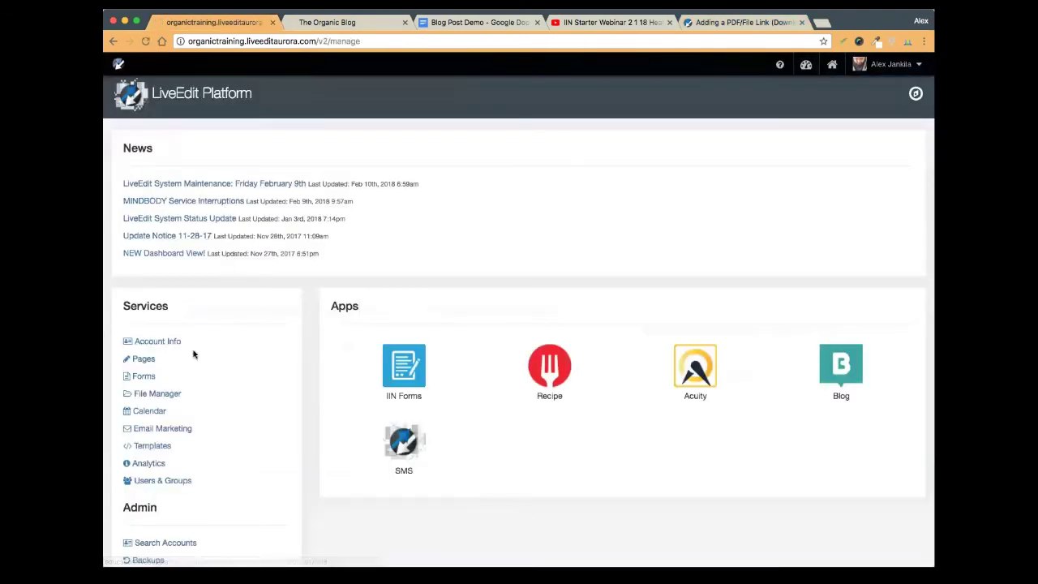
left_click(835, 379)
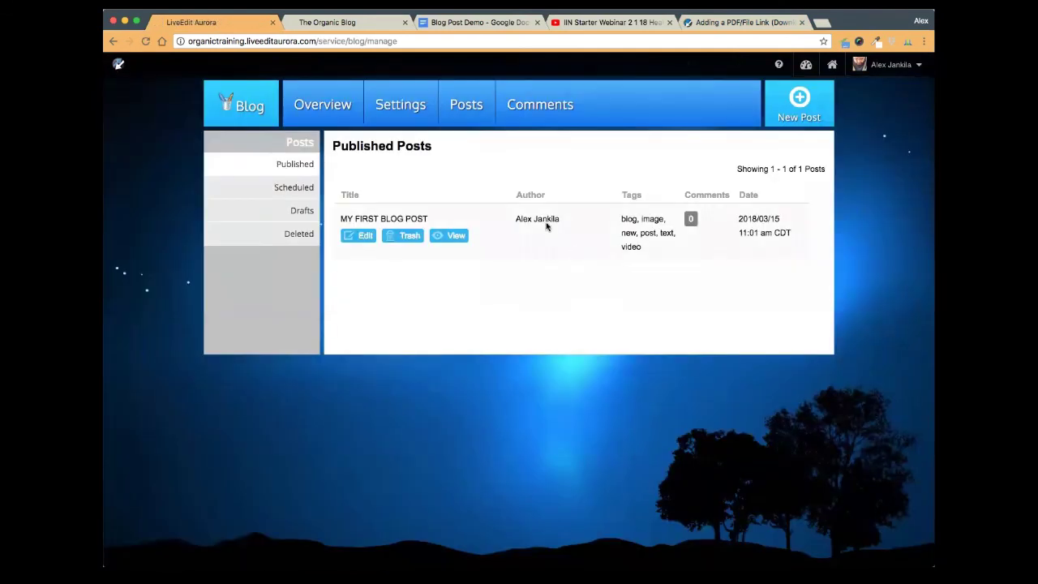
left_click(288, 188)
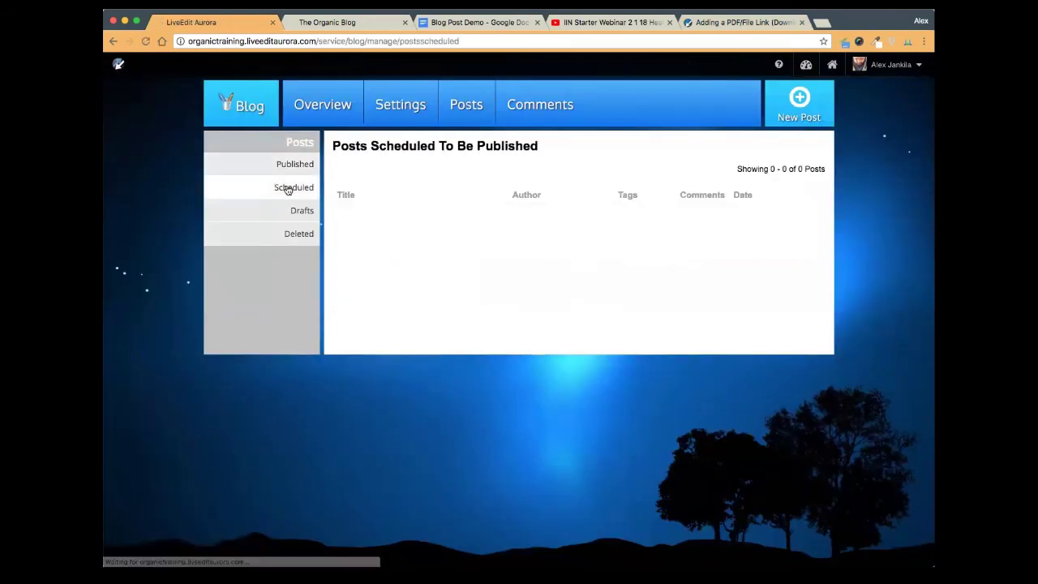
left_click(288, 164)
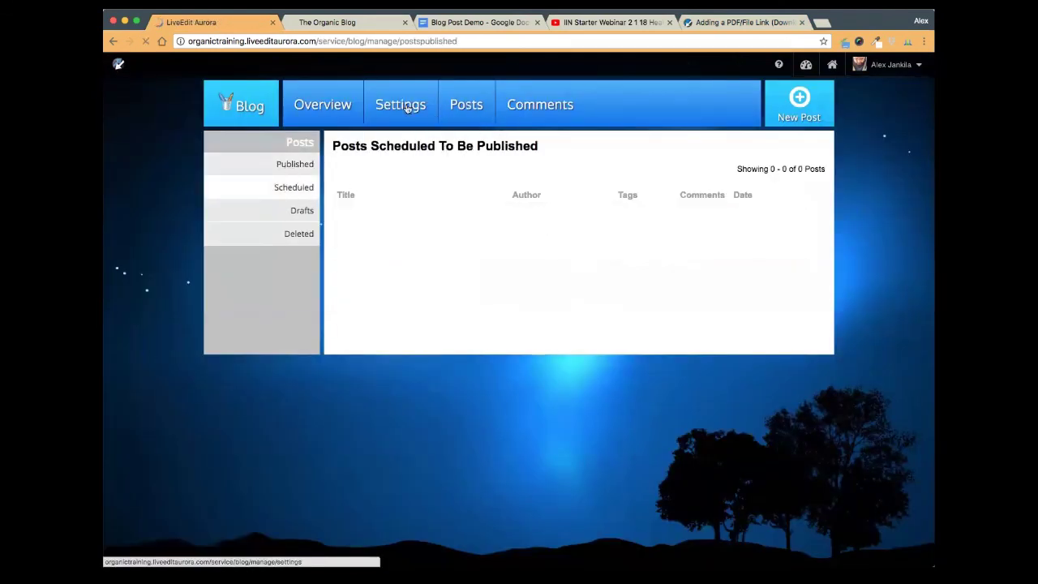
Set Comment Moderation to Always in the blog's Commenting settings and activate the field for notification emails
left_click(408, 108)
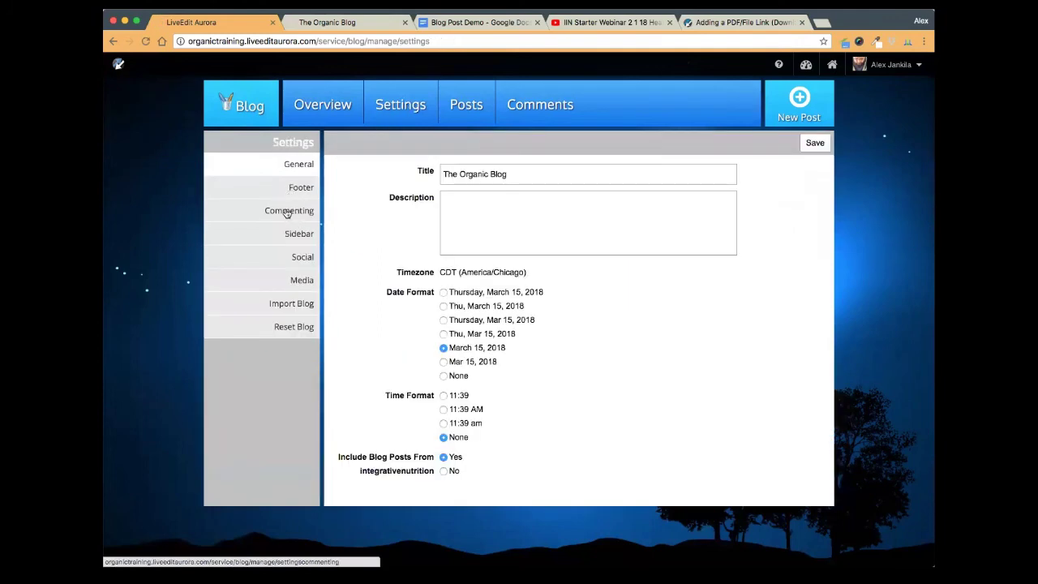
left_click(286, 212)
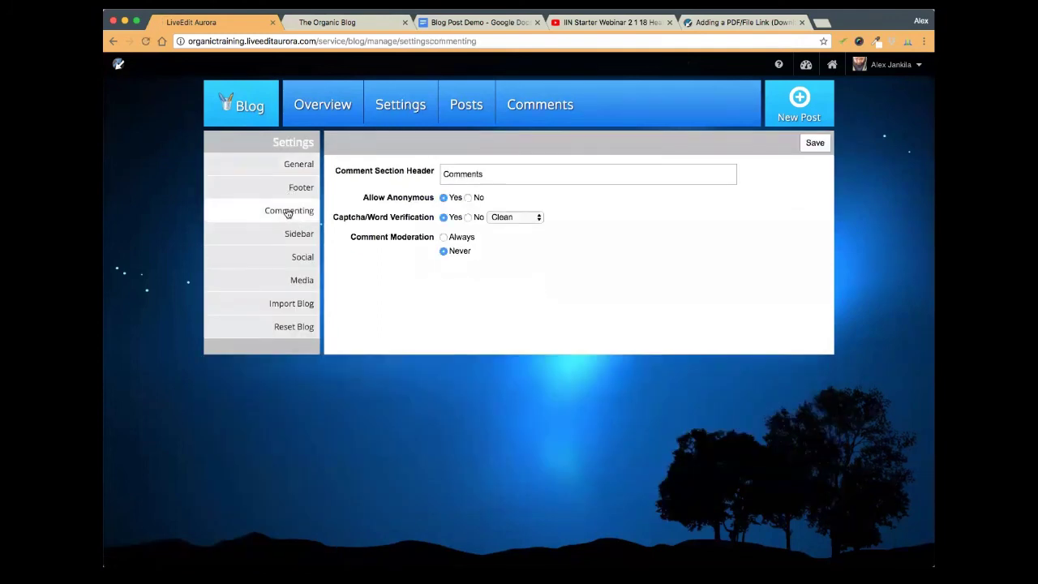
left_click(442, 237)
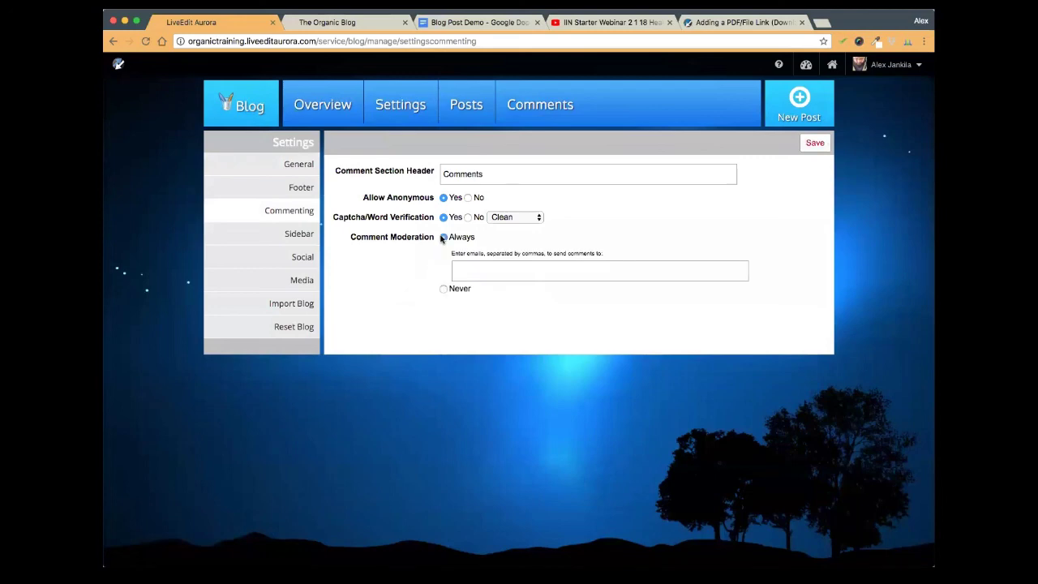
left_click(476, 274)
Return to the help portal's Solutions page and view the Webinar Video Gallery articles under Health Coach Webinars
left_click(717, 23)
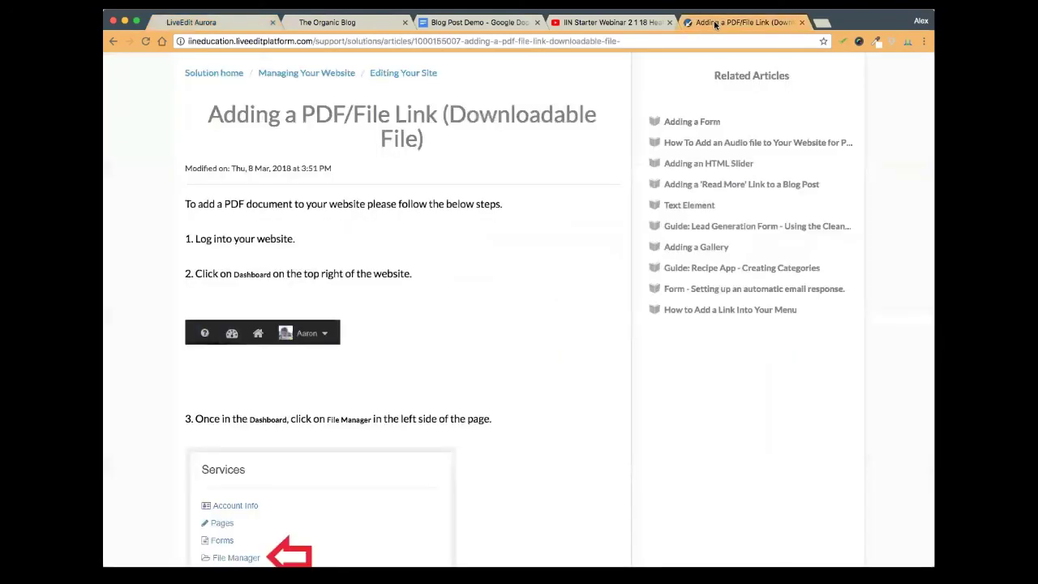
scroll(565, 159, "up", 3)
scroll(565, 158, "up", 3)
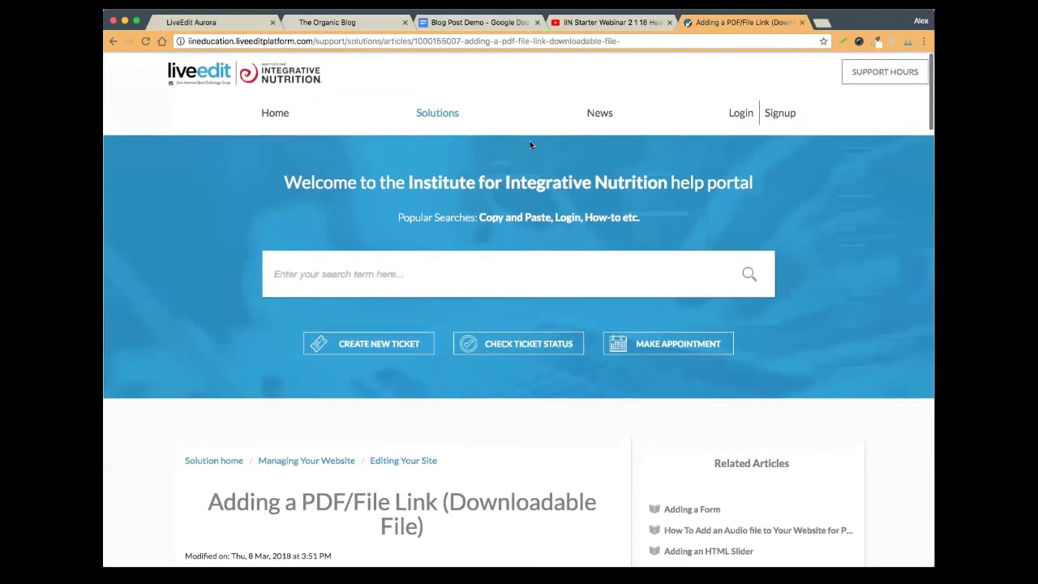
left_click(436, 114)
scroll(482, 217, "down", 4)
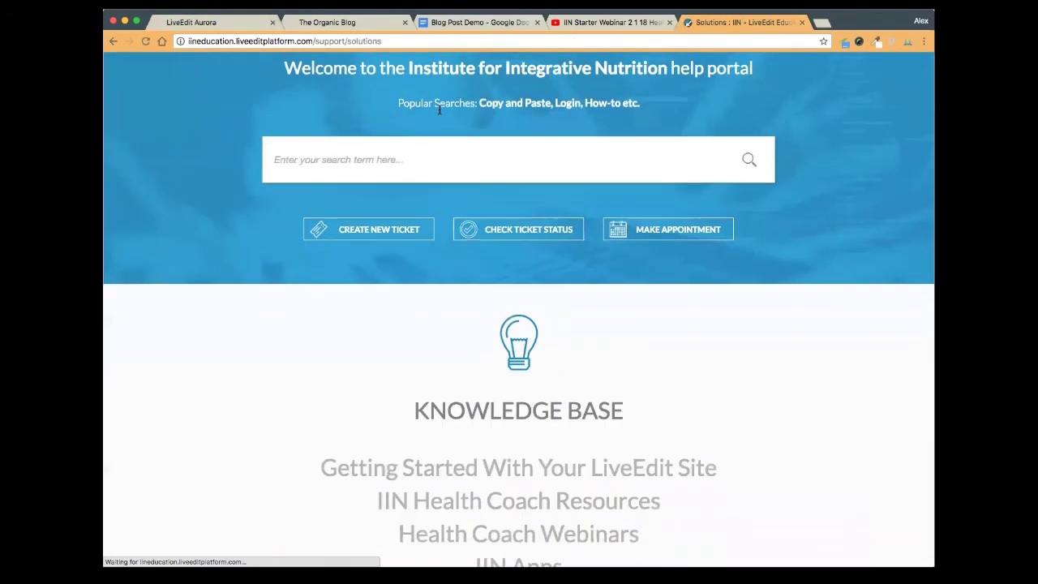
scroll(482, 219, "down", 2)
scroll(413, 105, "up", 4)
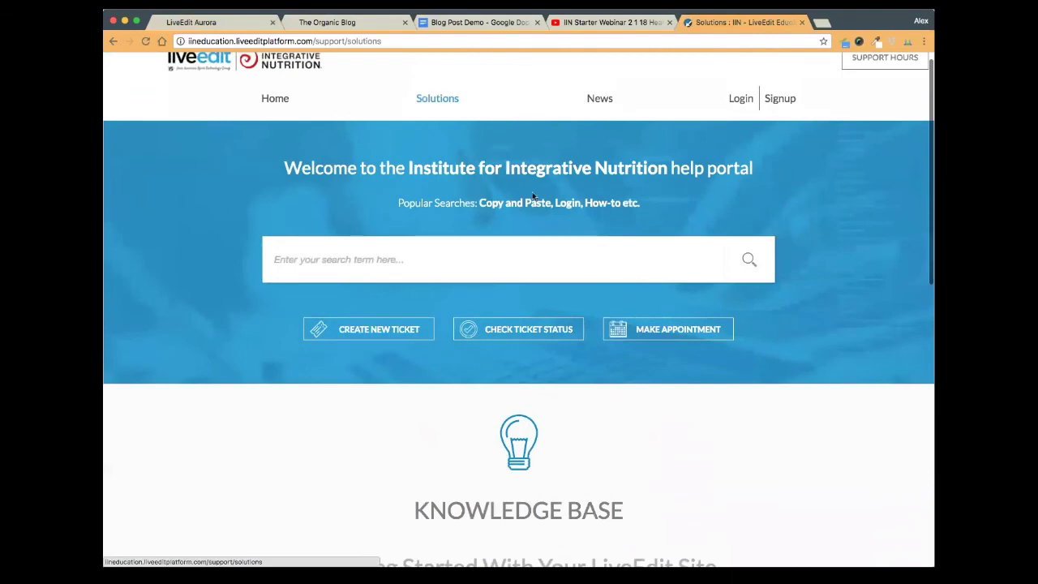
scroll(533, 195, "down", 5)
scroll(536, 260, "down", 2)
left_click(537, 325)
scroll(556, 306, "down", 4)
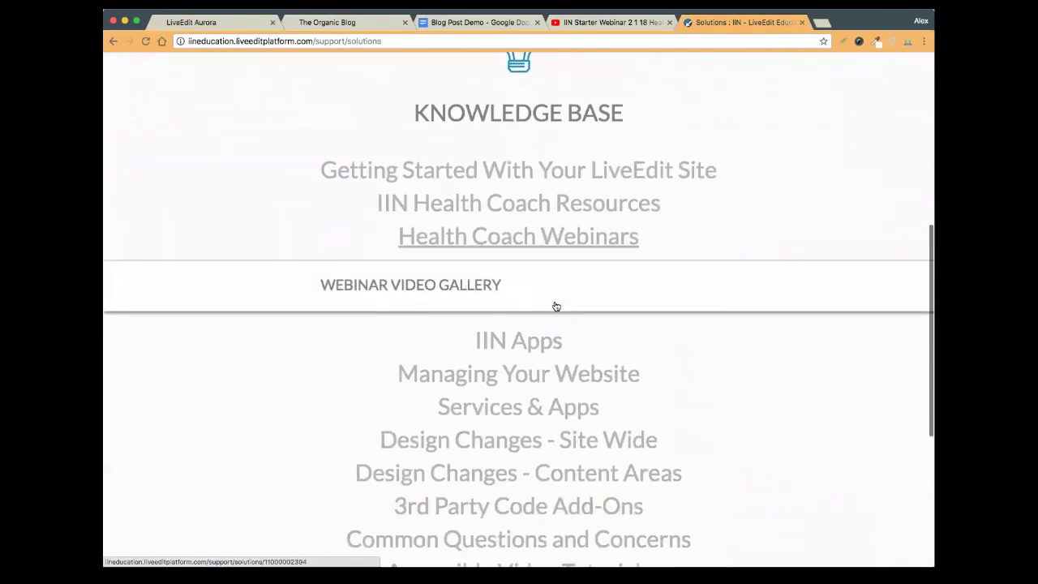
left_click(480, 213)
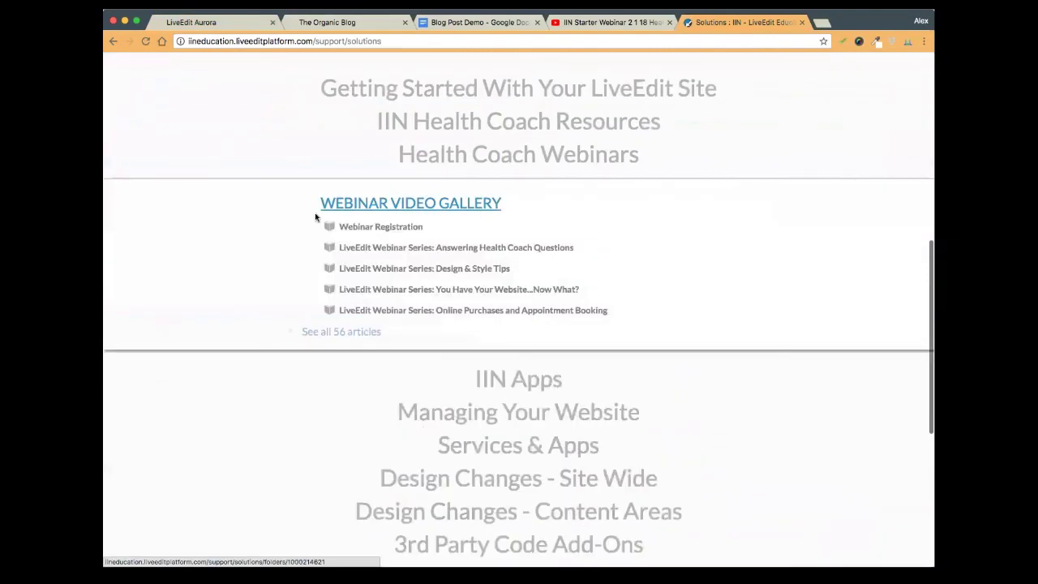
left_click(429, 203)
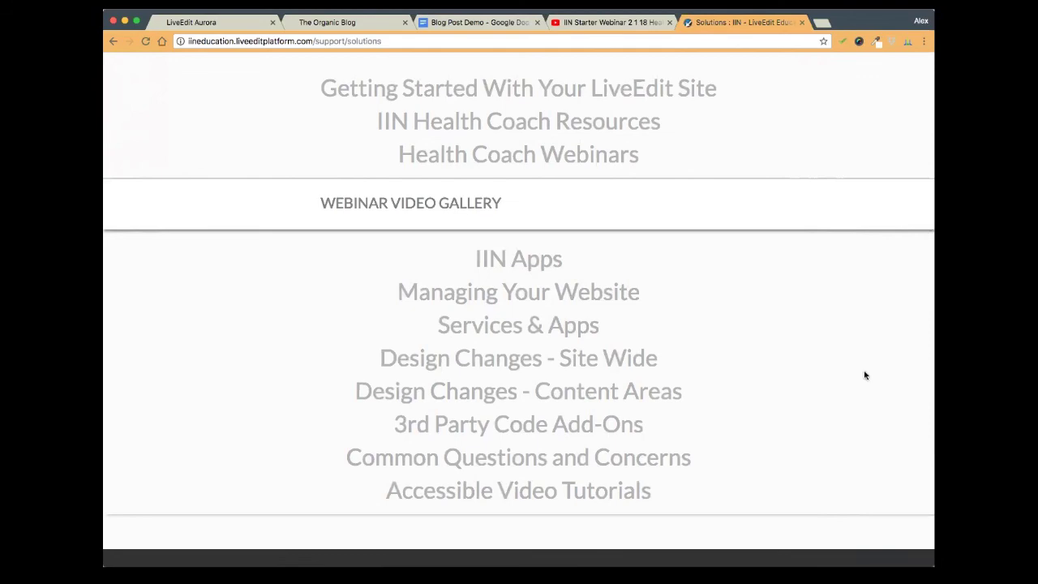
Show the Webinar Video Gallery's article list again on the Solutions page
scroll(774, 232, "up", 10)
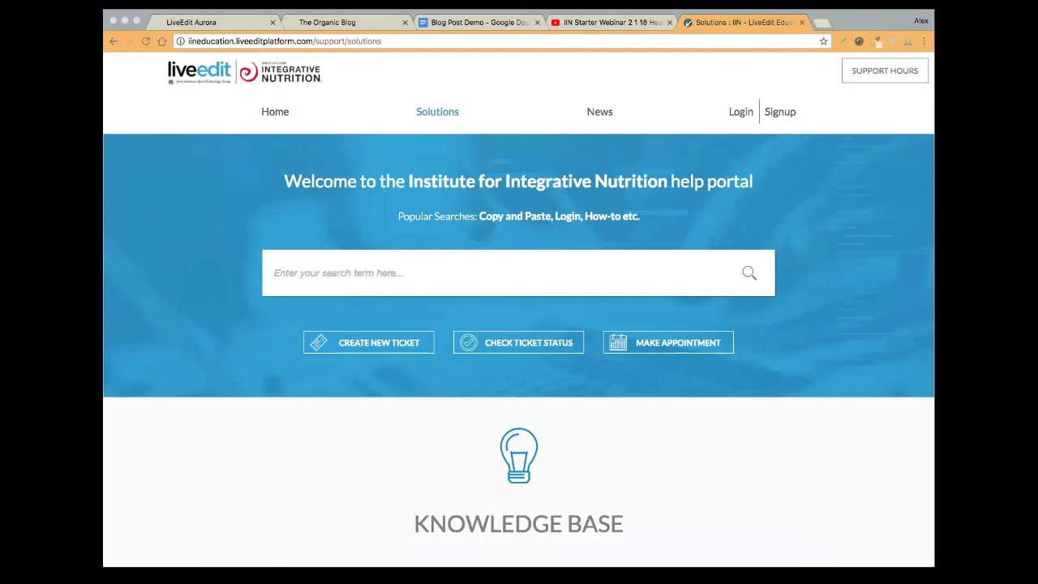
scroll(542, 137, "up", 2)
scroll(818, 127, "down", 10)
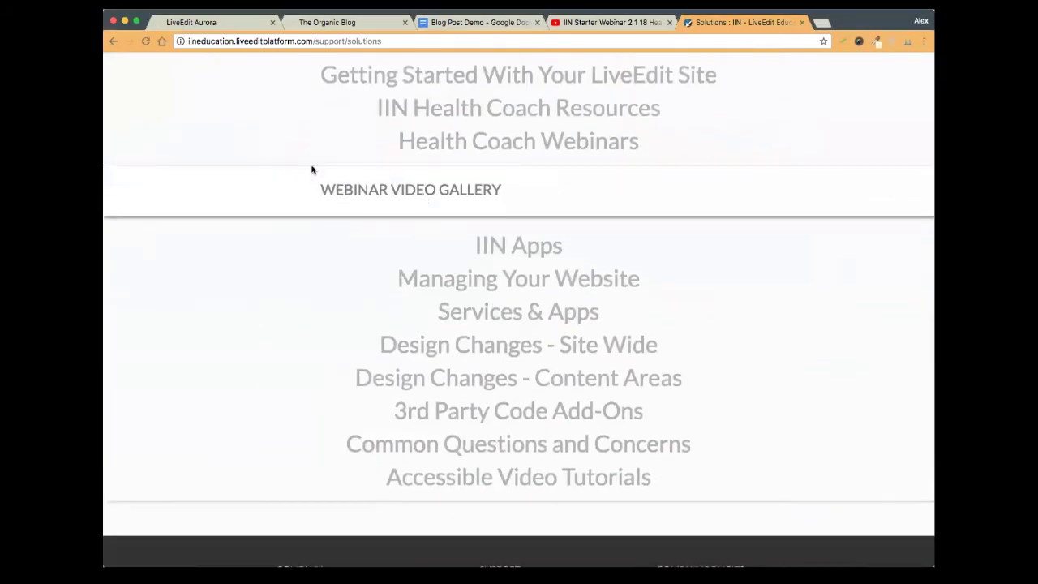
left_click(349, 190)
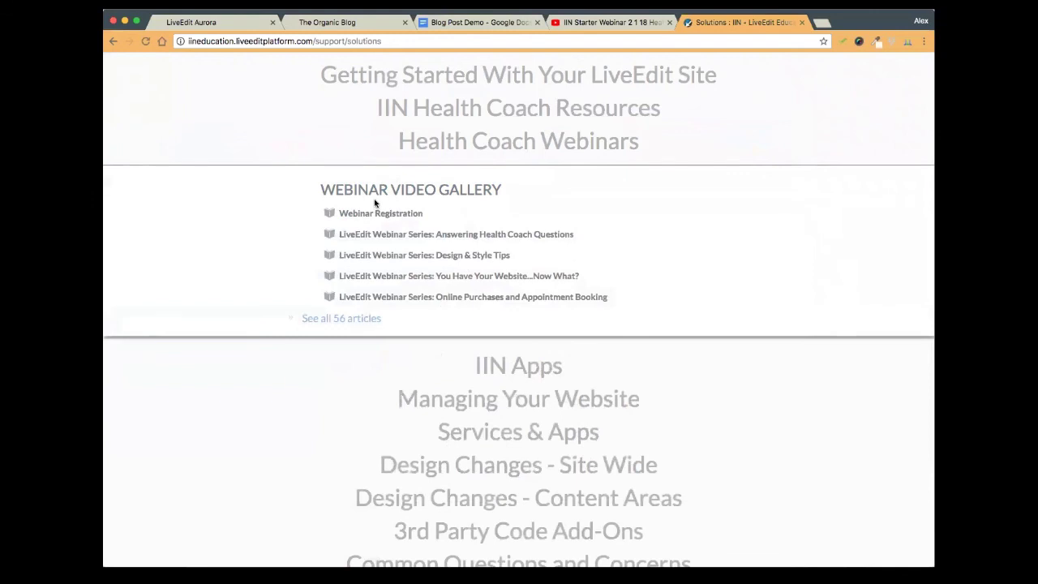
left_click(378, 195)
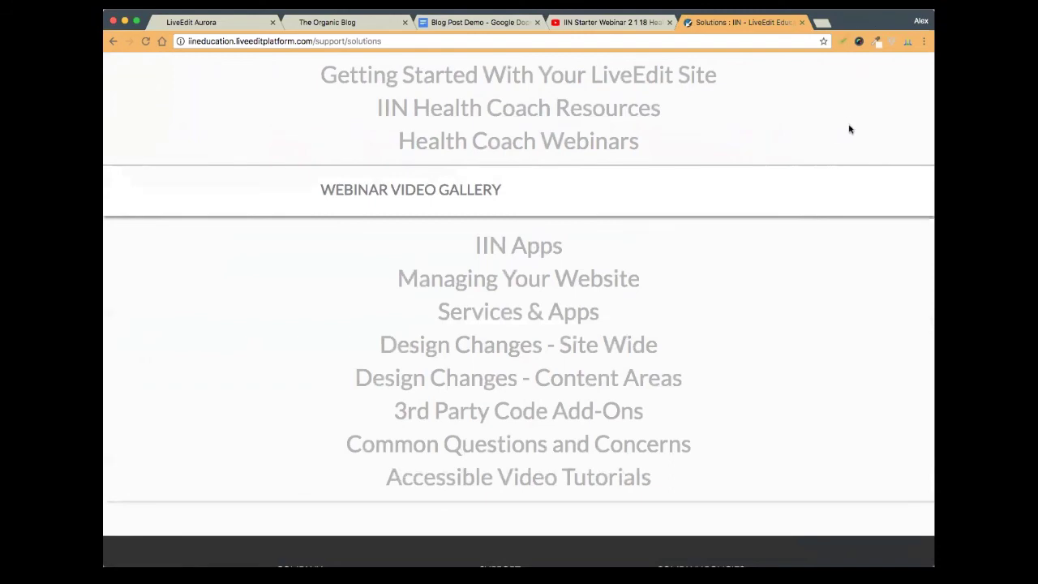
Leave the help portal and return to the live page of The Organic Blog
scroll(848, 127, "up", 10)
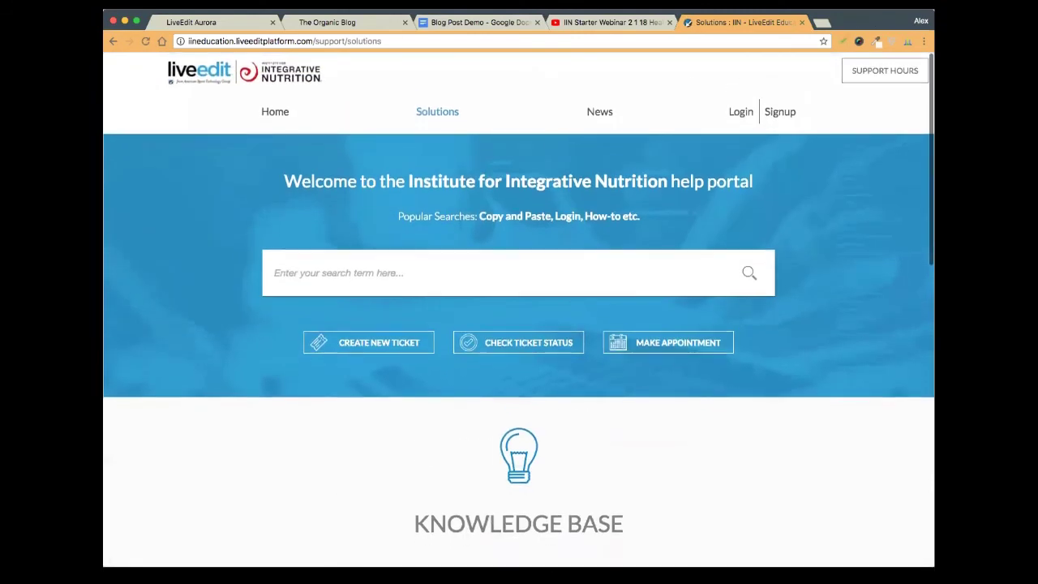
left_click(244, 23)
left_click(318, 22)
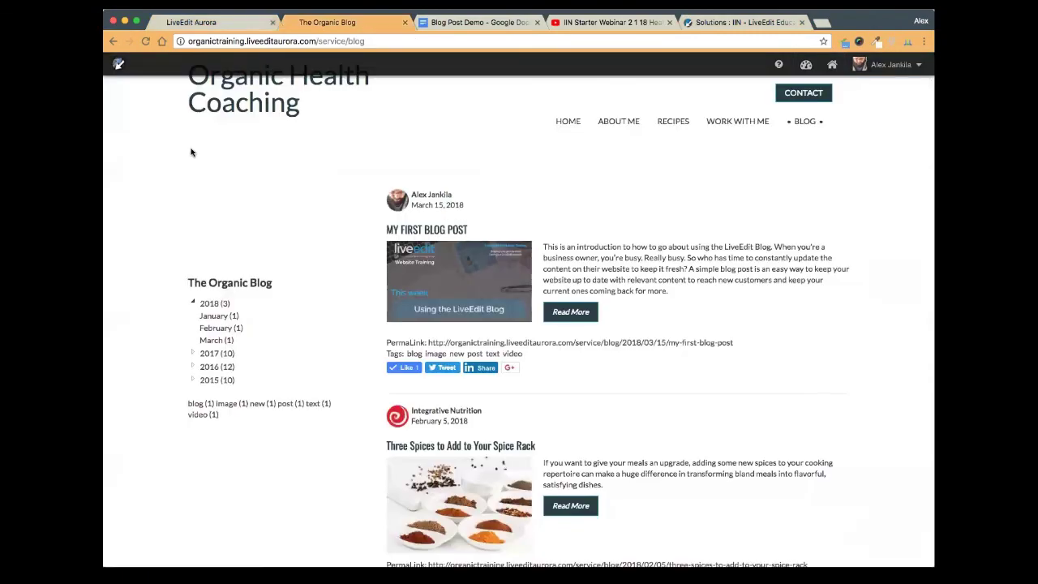